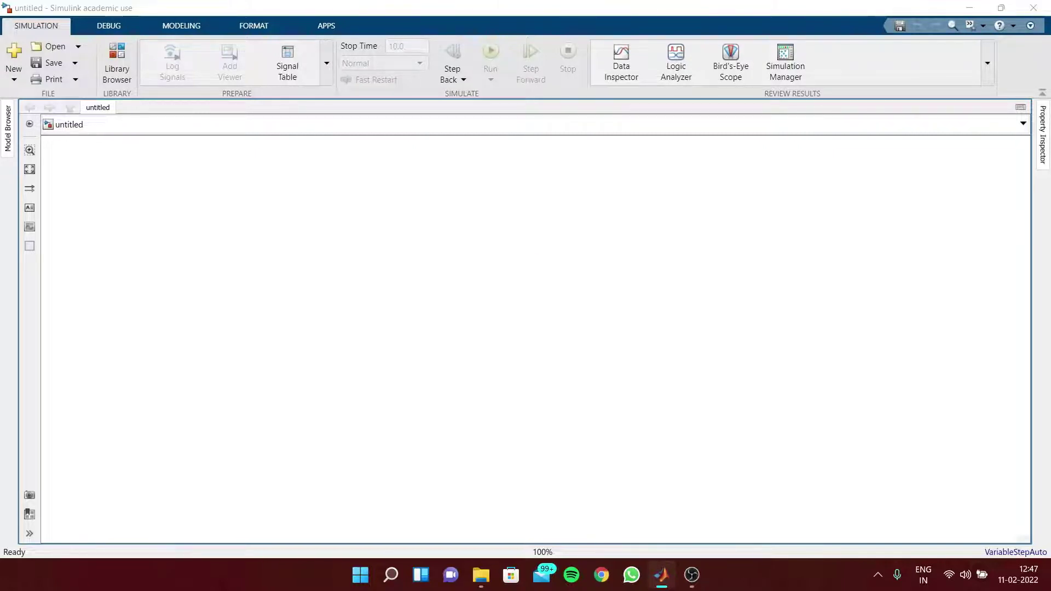
# - Search the blocks for "switch" and add a Switched Reluctance Machine block to the empty model
pyautogui.doubleClick(539, 265)
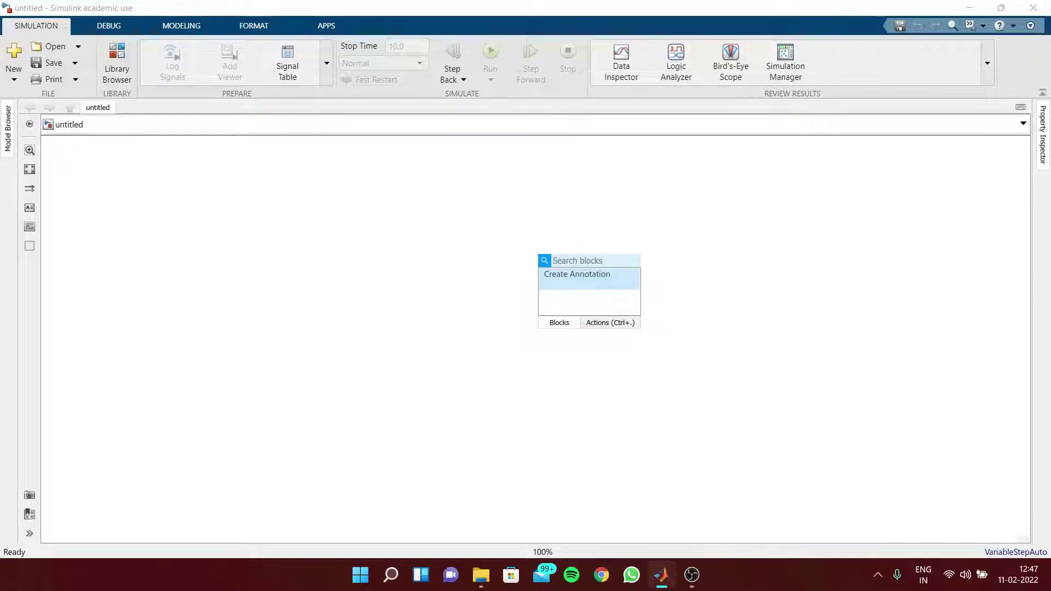
pyautogui.write('switch')
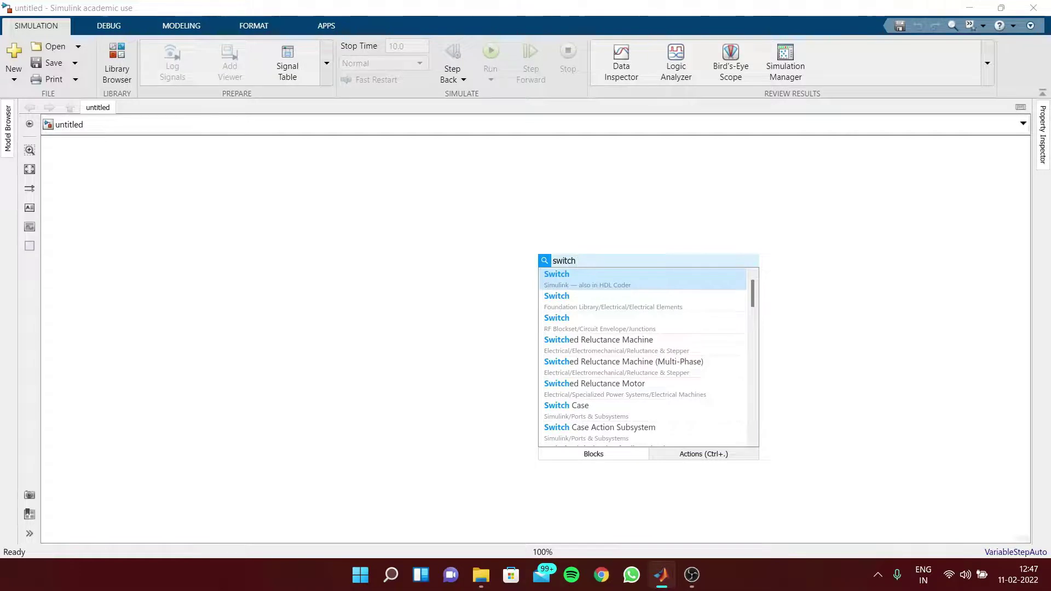
pyautogui.click(633, 342)
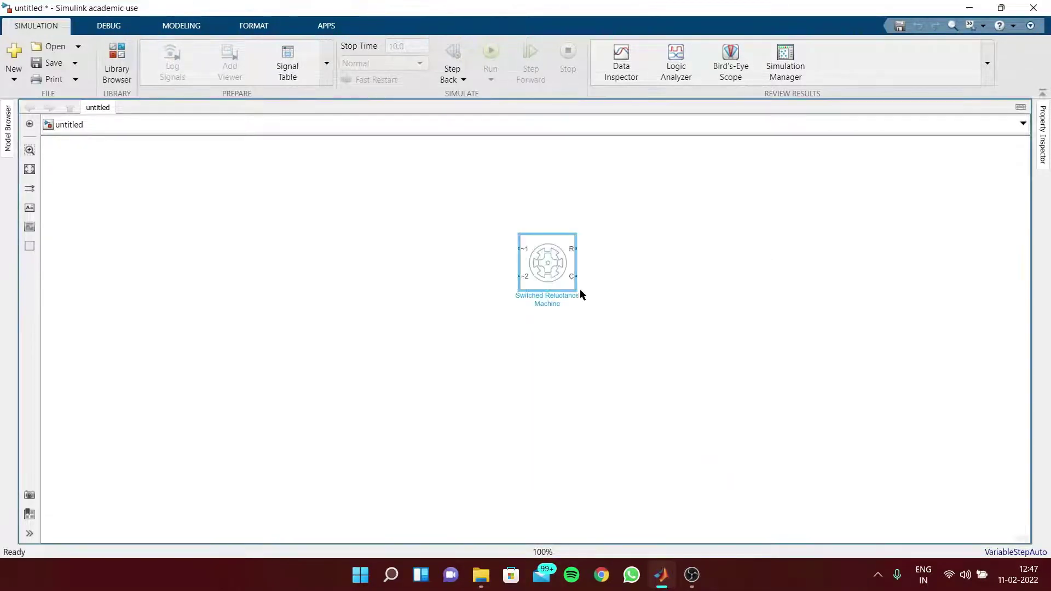
# - Configure the machine block with expanded three-phase ports, number of rotor poles p and stator resistance per phase Rs
pyautogui.doubleClick(547, 263)
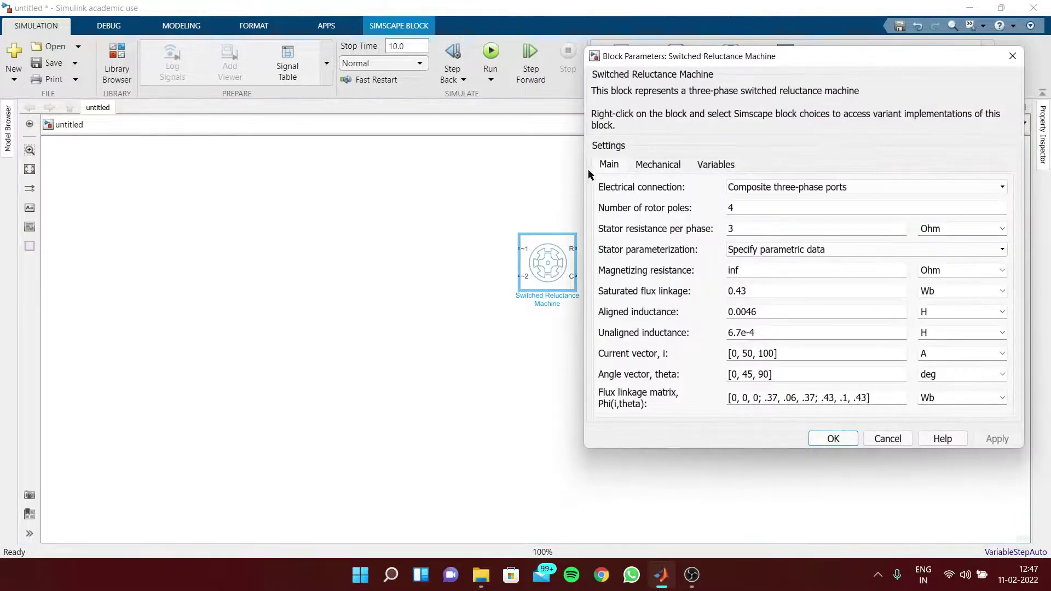
pyautogui.moveTo(744, 57); pyautogui.dragTo(563, 73)
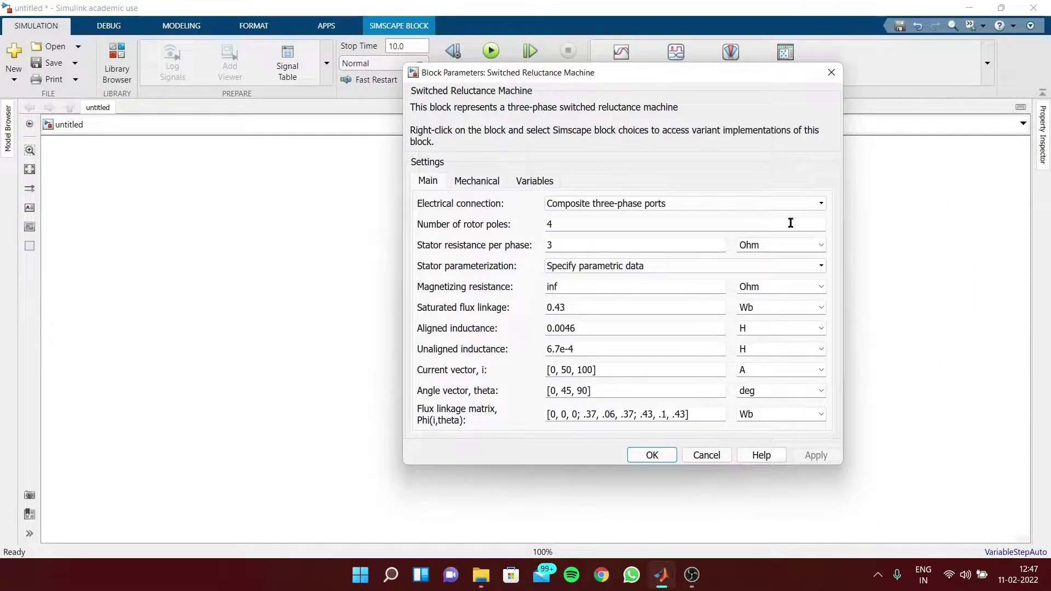
pyautogui.click(612, 203)
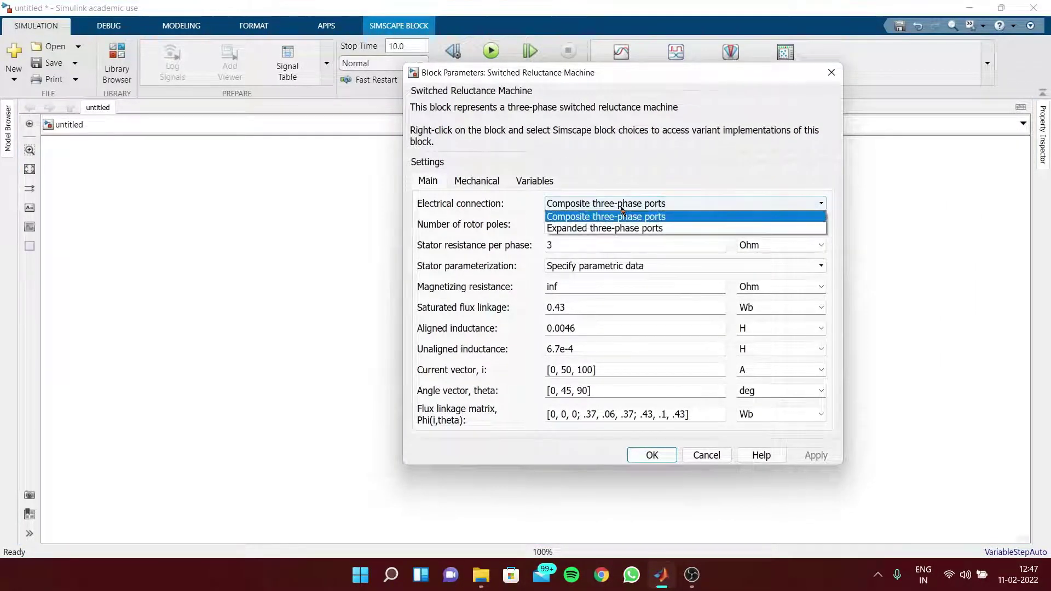
pyautogui.click(611, 228)
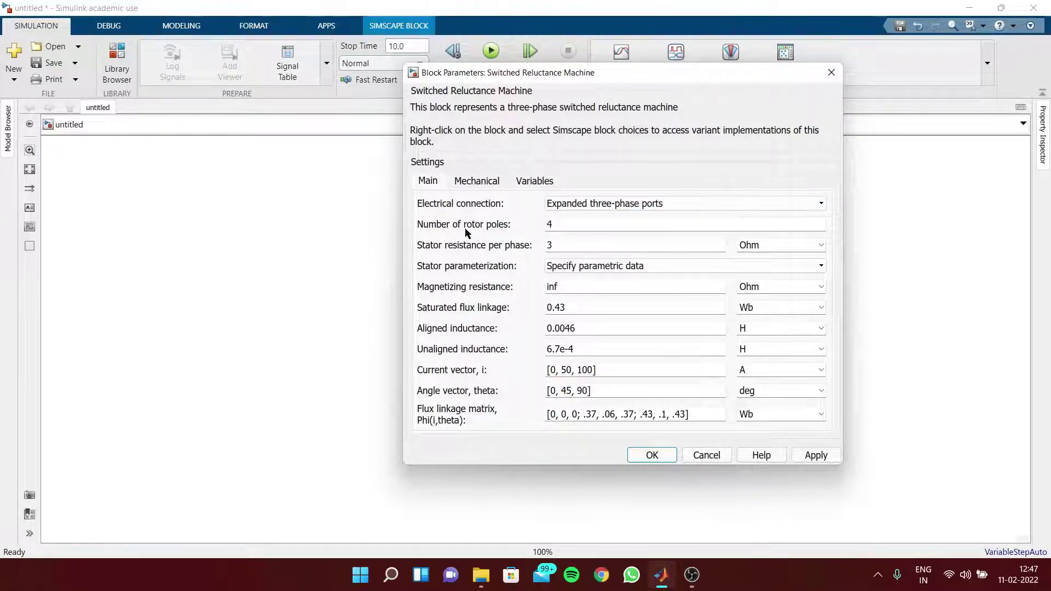
pyautogui.doubleClick(569, 223)
pyautogui.write('p')
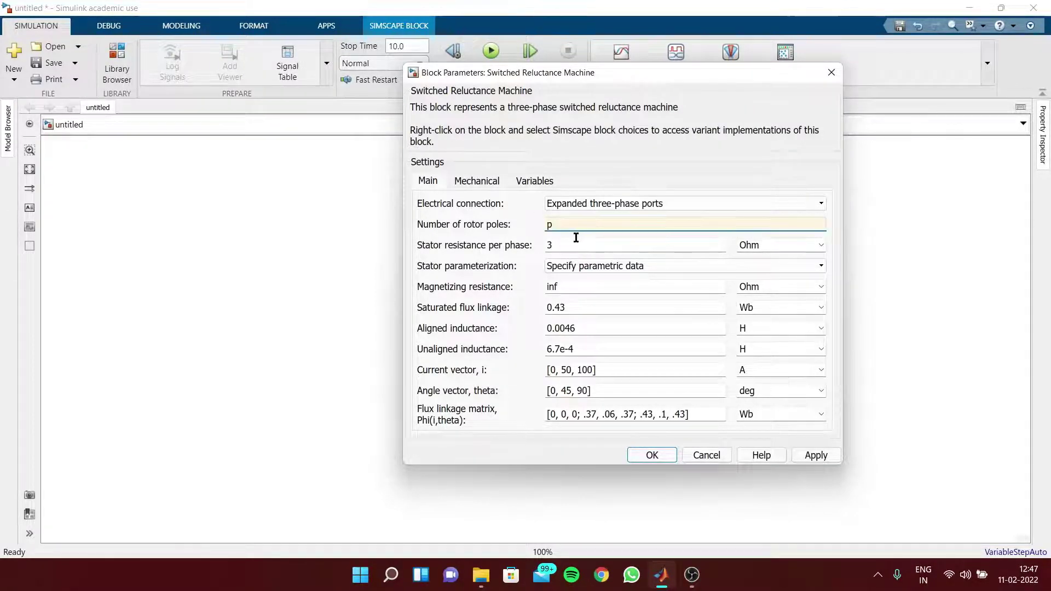
pyautogui.press('Tab')
pyautogui.write('Rs')
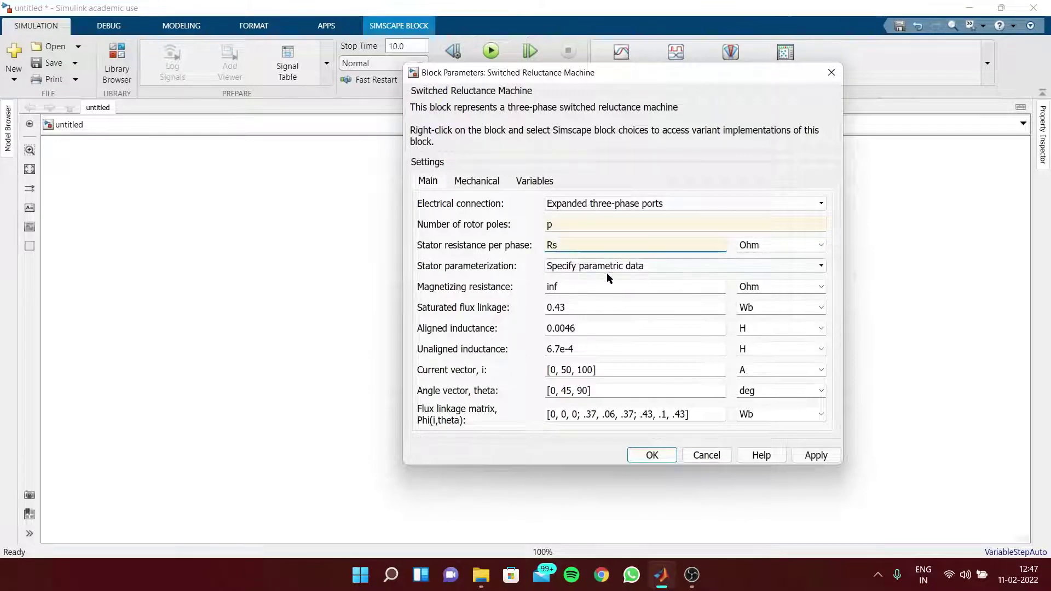
# - Set stator parameterization to Specify tabulated flux data with current vector iph, angle vector th and flux linkage matrix psi, and enlarge the block
pyautogui.click(646, 266)
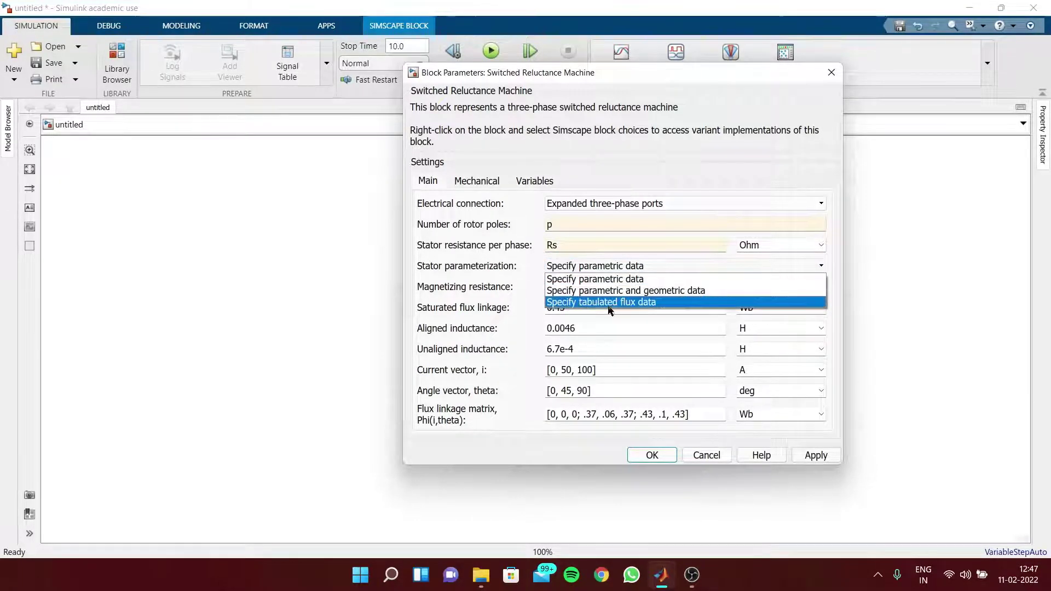
pyautogui.click(641, 302)
pyautogui.tripleClick(632, 290)
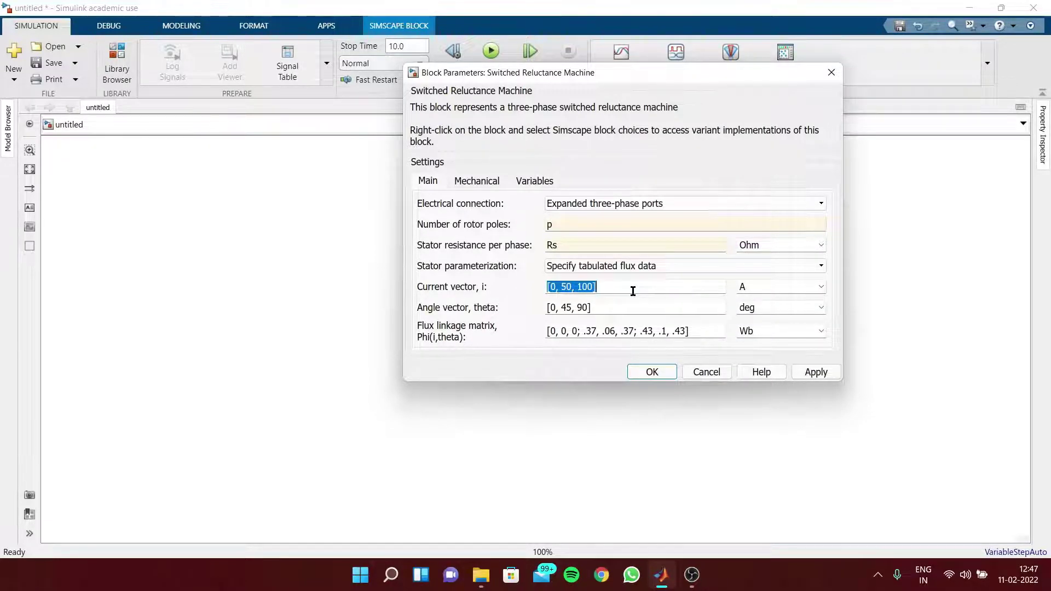
pyautogui.write('iph')
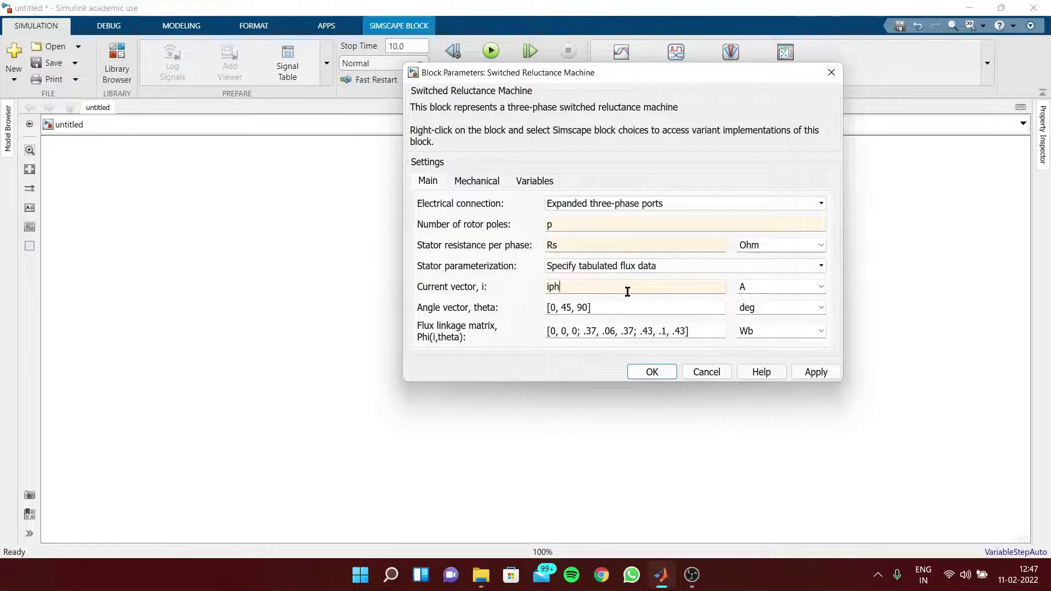
pyautogui.tripleClick(638, 306)
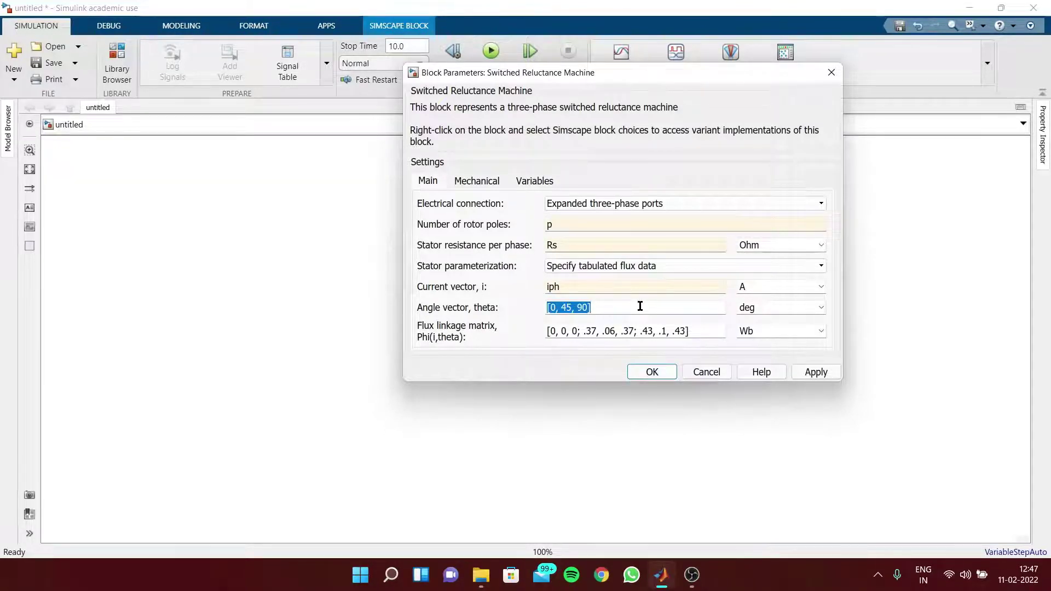
pyautogui.write('th')
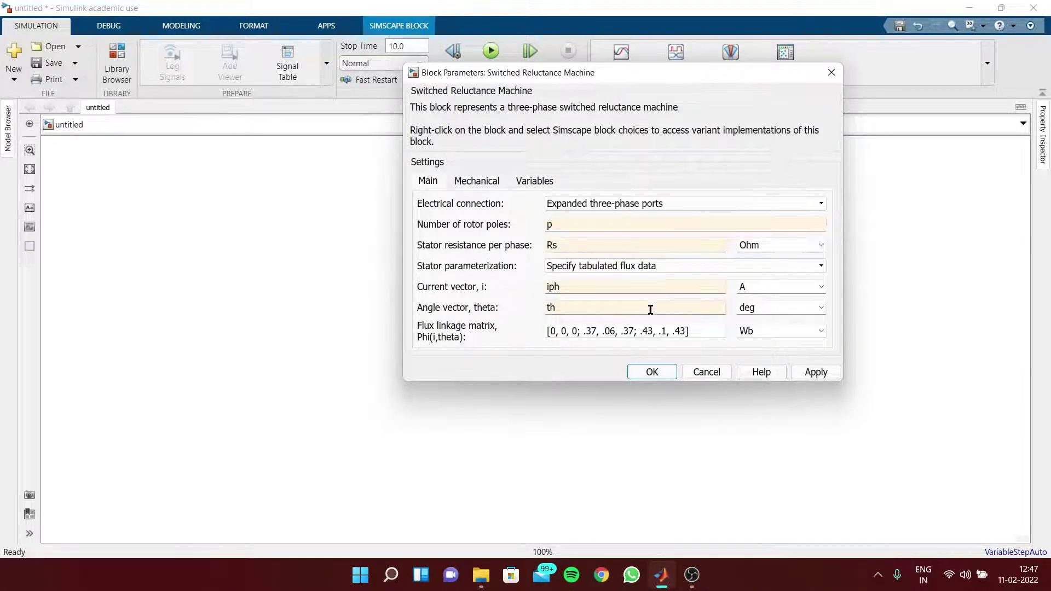
pyautogui.tripleClick(703, 335)
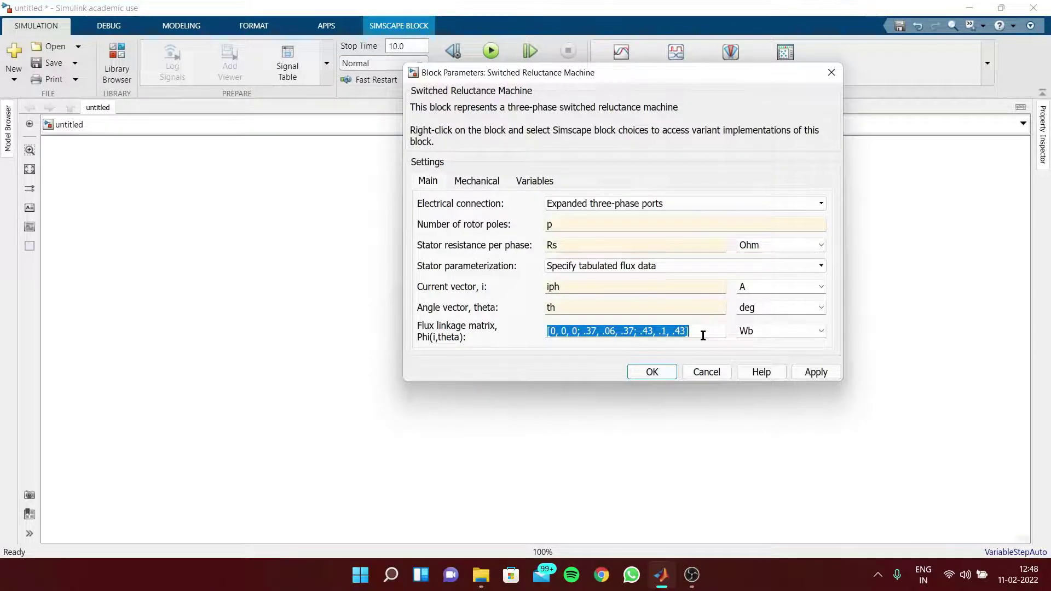
pyautogui.write('psi')
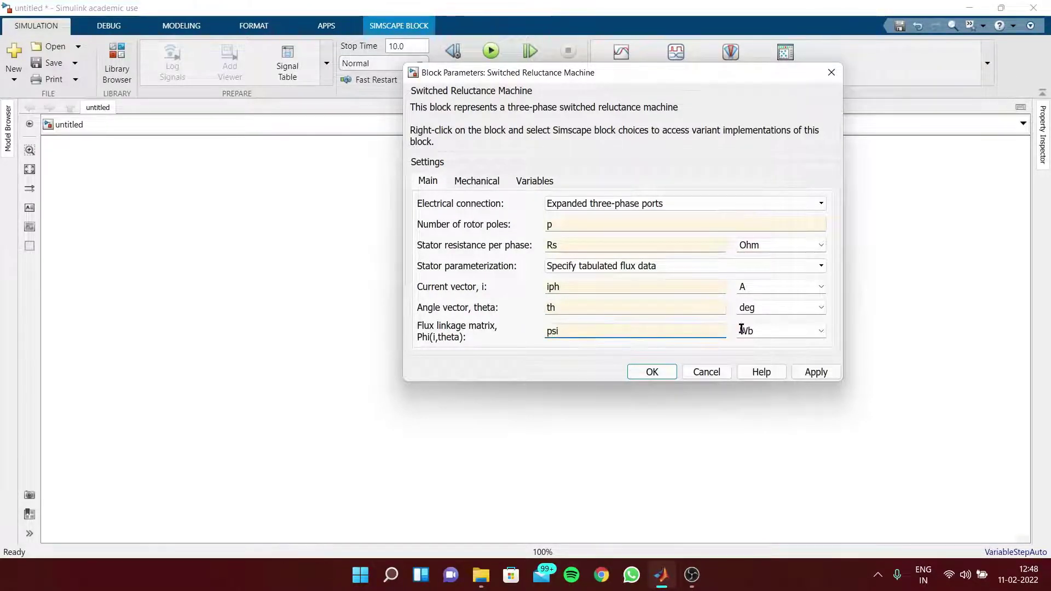
pyautogui.click(826, 372)
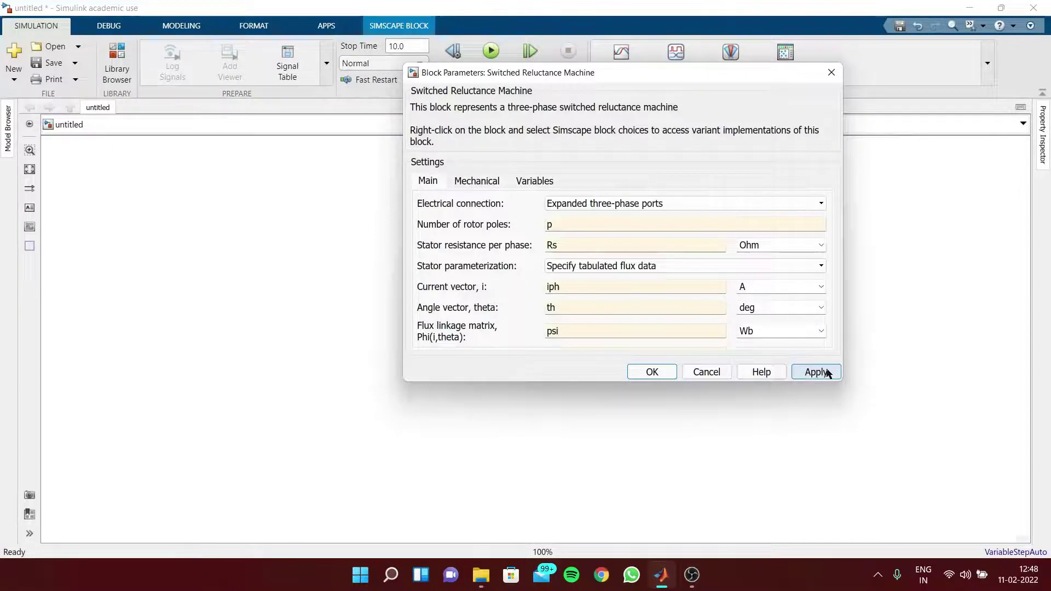
pyautogui.click(650, 372)
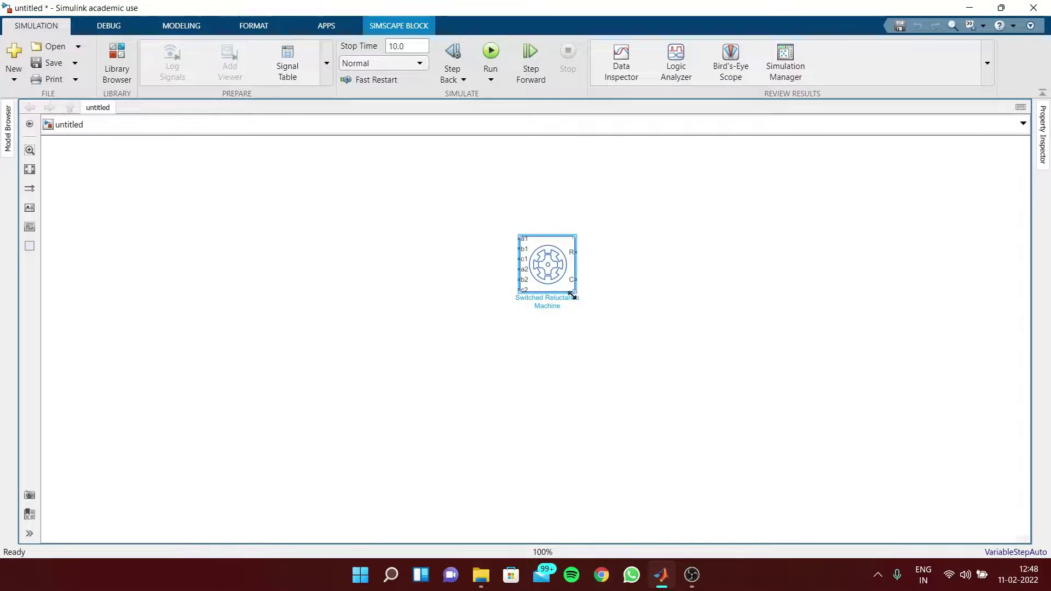
pyautogui.moveTo(574, 295); pyautogui.dragTo(602, 323)
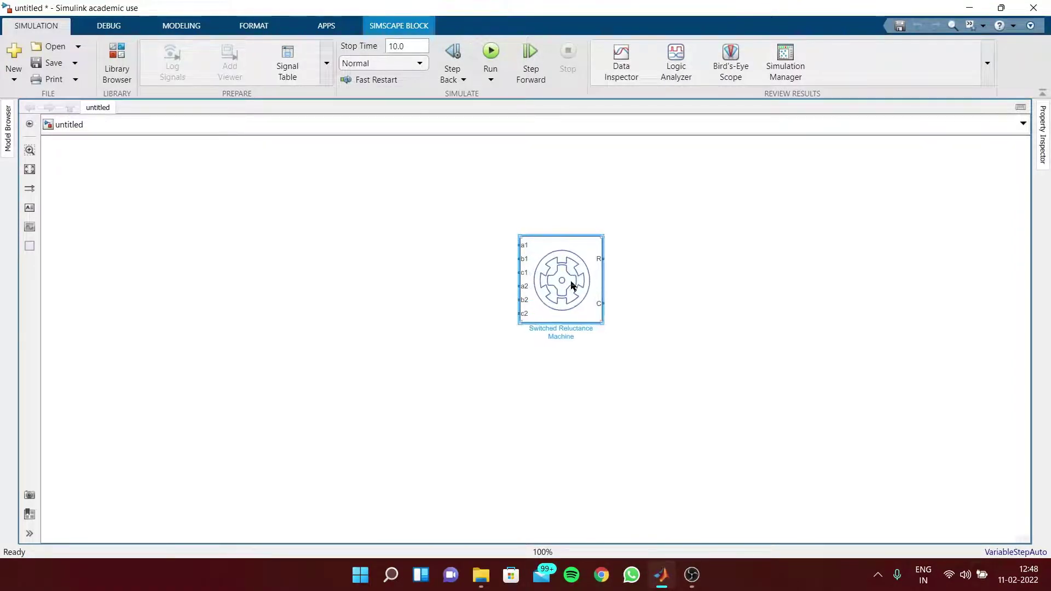
# - Switch to the MATLAB command window and display the workspace values of p and iph
pyautogui.doubleClick(576, 296)
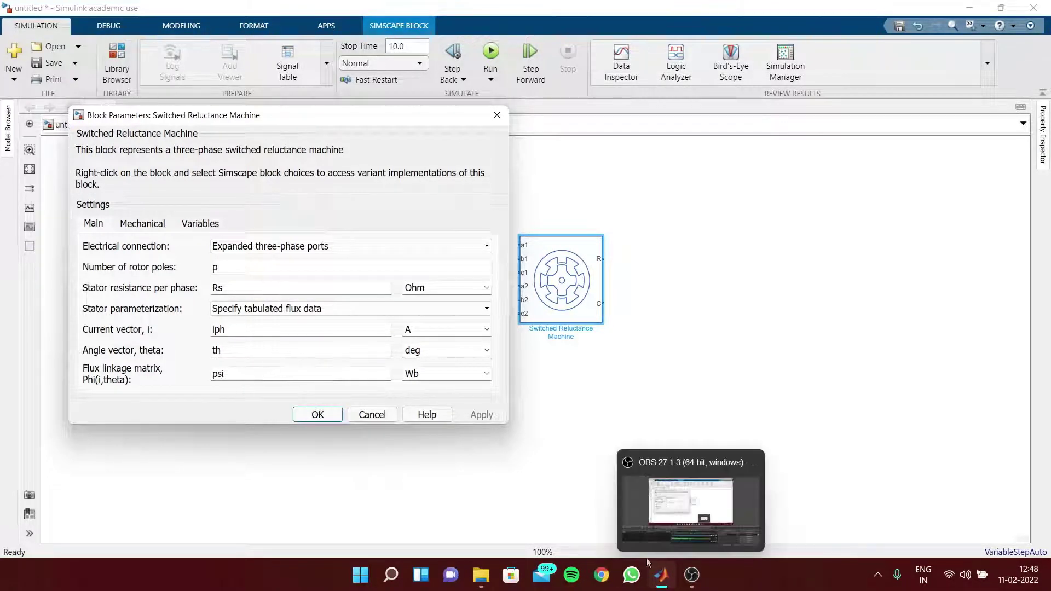
pyautogui.moveTo(649, 560)
pyautogui.click(492, 486)
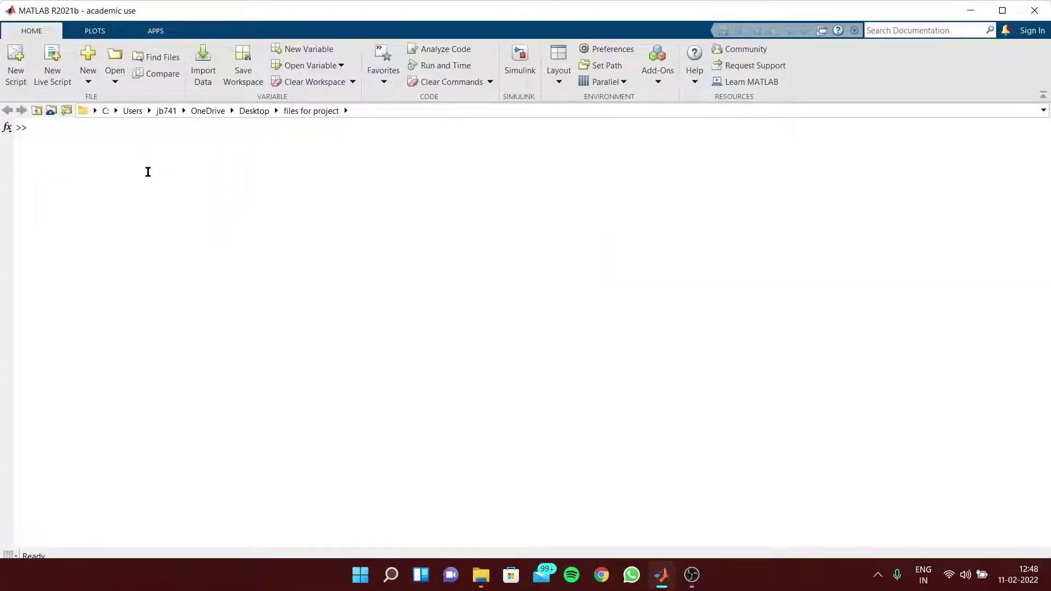
pyautogui.write('p')
pyautogui.press('Return')
pyautogui.moveTo(49, 179); pyautogui.dragTo(31, 180)
pyautogui.click(159, 221)
pyautogui.write('i')
pyautogui.press('Return')
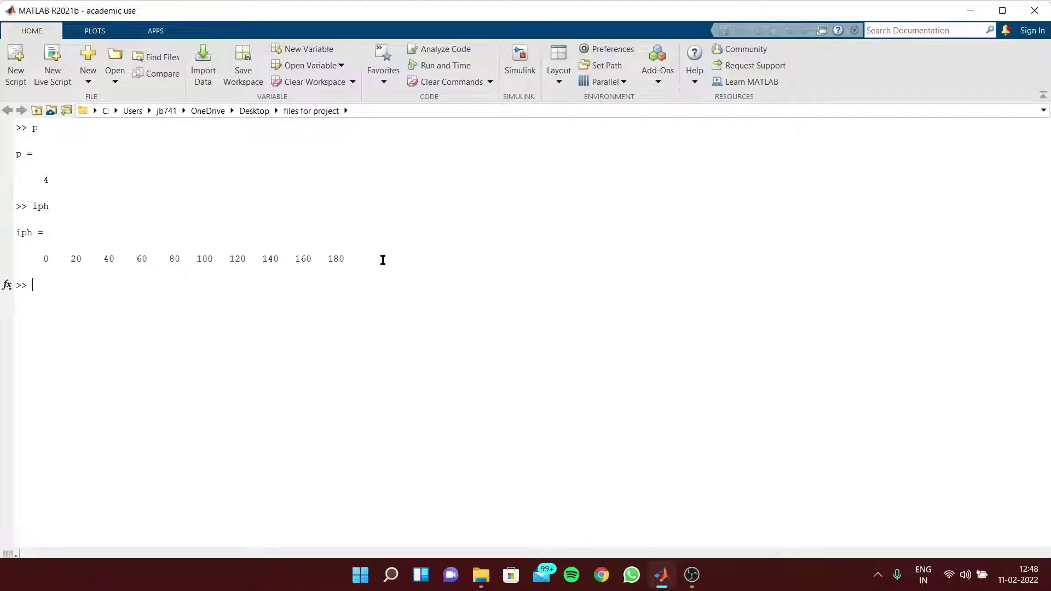
pyautogui.moveTo(382, 260); pyautogui.dragTo(80, 237)
pyautogui.click(190, 334)
# - Back in the untitled Simulink model, enable the override for the machine block's Rotor angle variable and apply it
pyautogui.moveTo(665, 569)
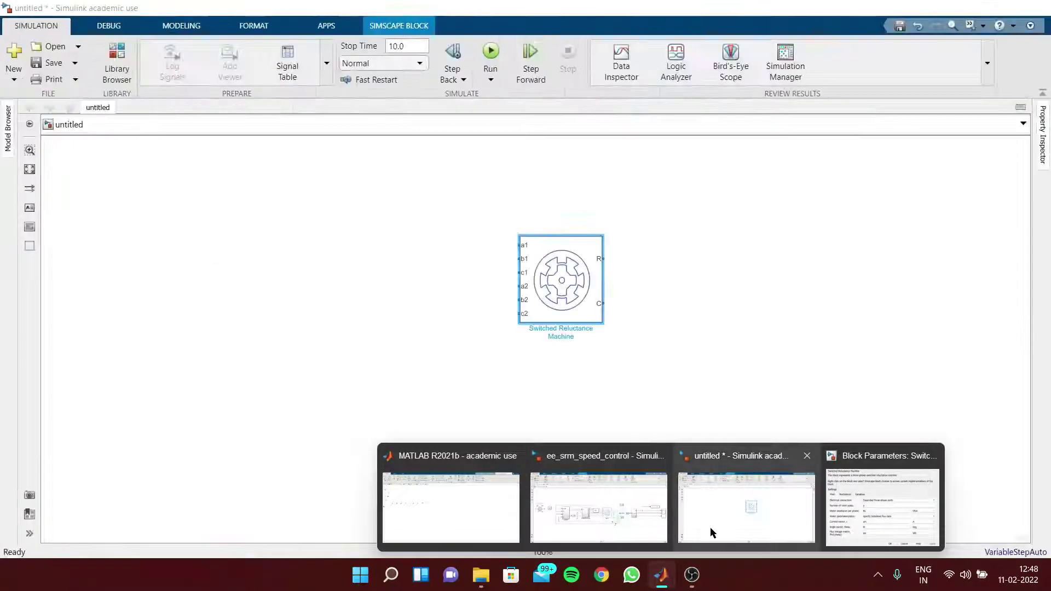
pyautogui.click(710, 527)
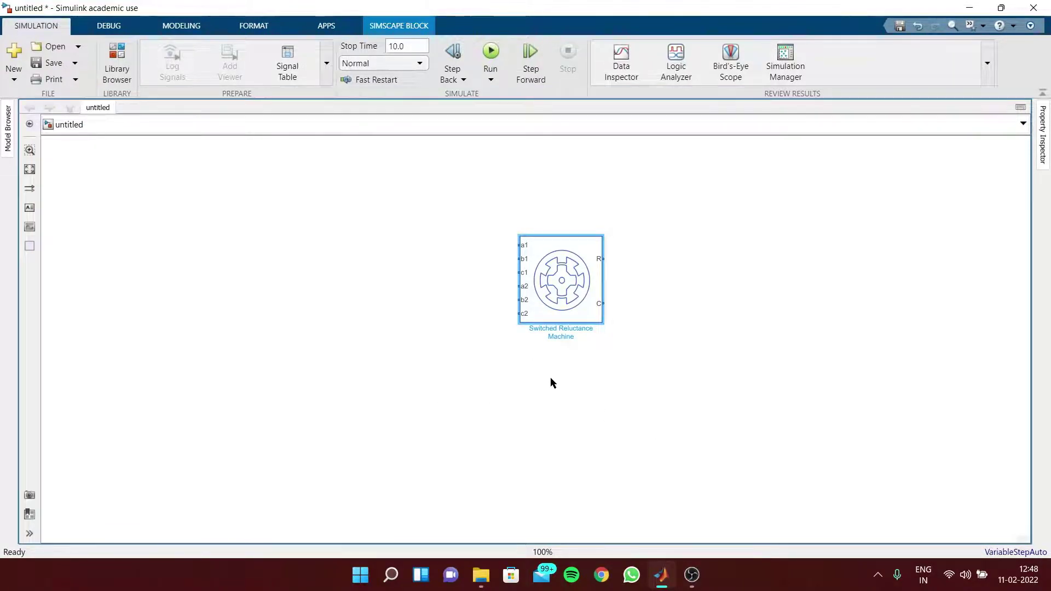
pyautogui.doubleClick(577, 288)
pyautogui.click(215, 223)
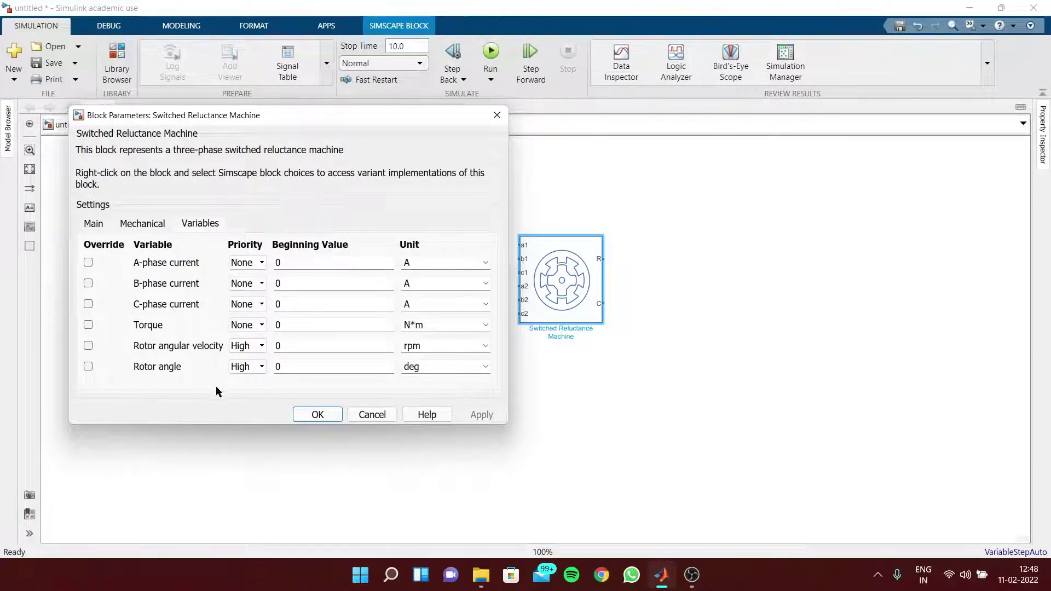
pyautogui.click(88, 366)
pyautogui.click(469, 415)
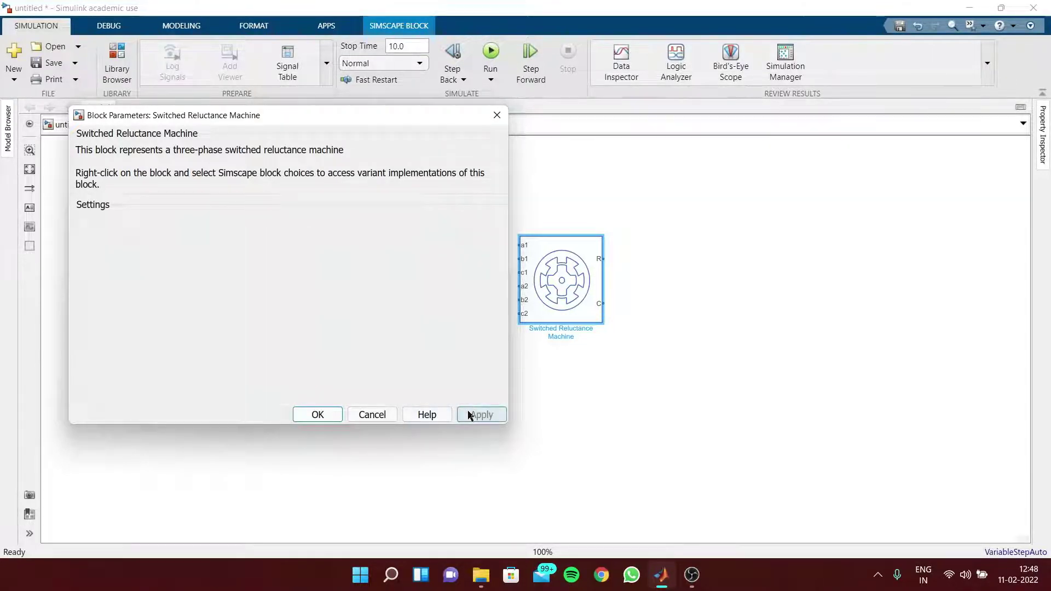
pyautogui.click(318, 414)
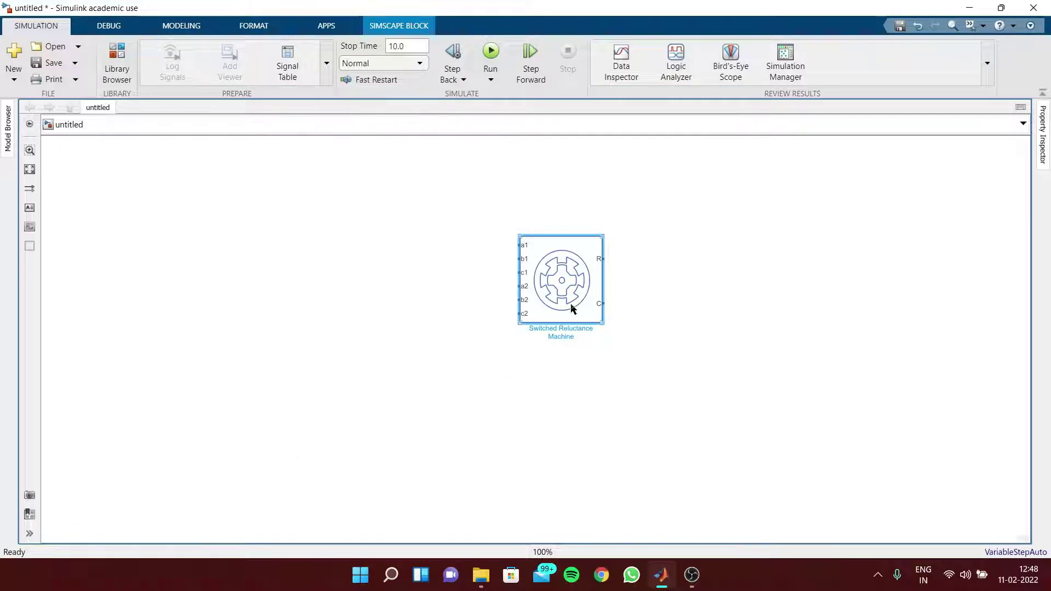
# - Enlarge the Switched Reluctance Machine block slightly and reposition it near the middle of the canvas
pyautogui.moveTo(587, 283); pyautogui.dragTo(557, 307)
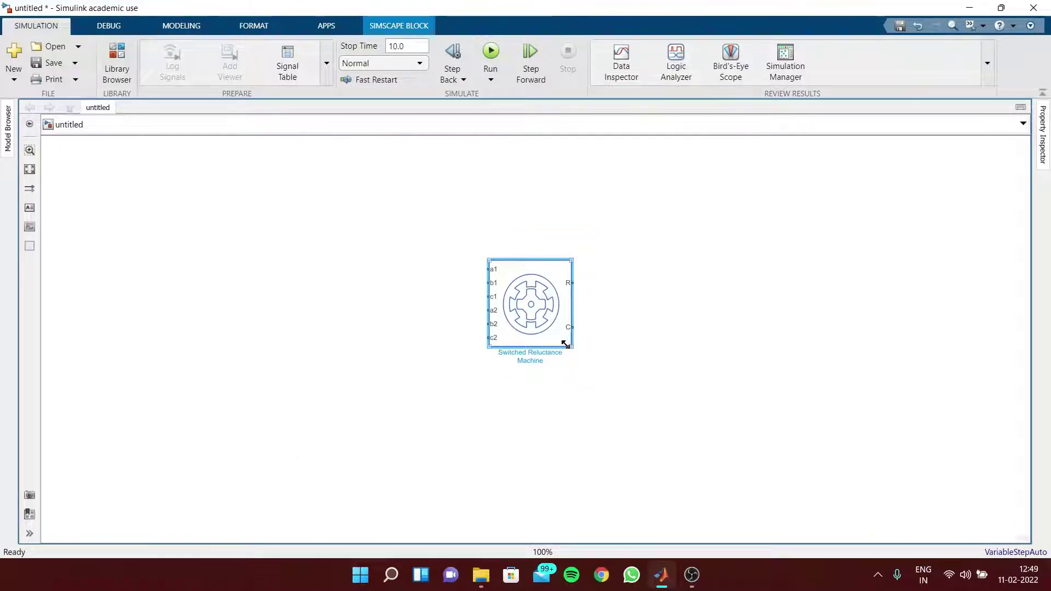
pyautogui.moveTo(571, 346); pyautogui.dragTo(578, 361)
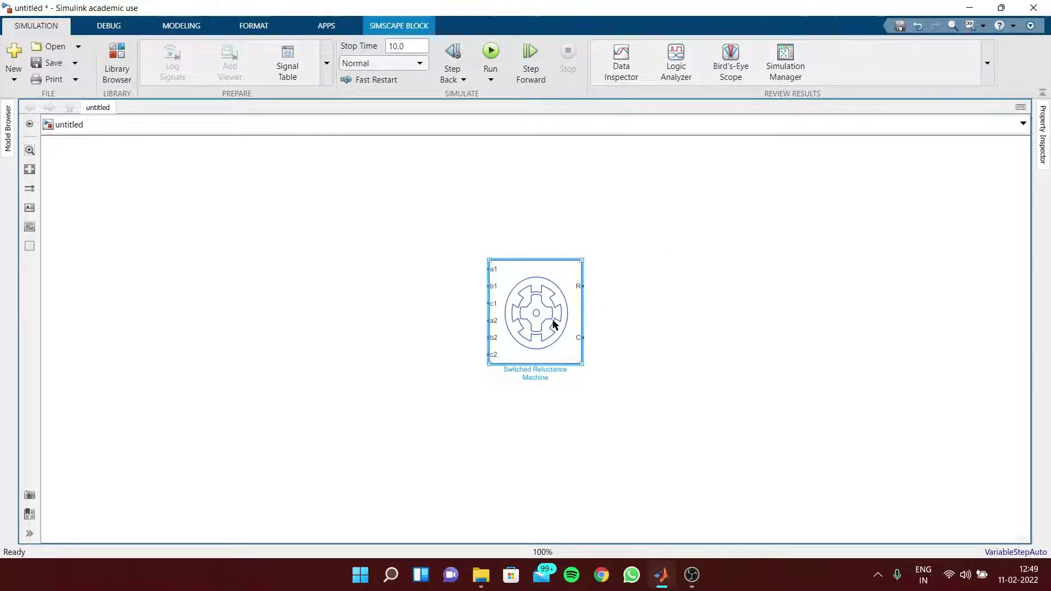
pyautogui.moveTo(553, 319); pyautogui.dragTo(590, 316)
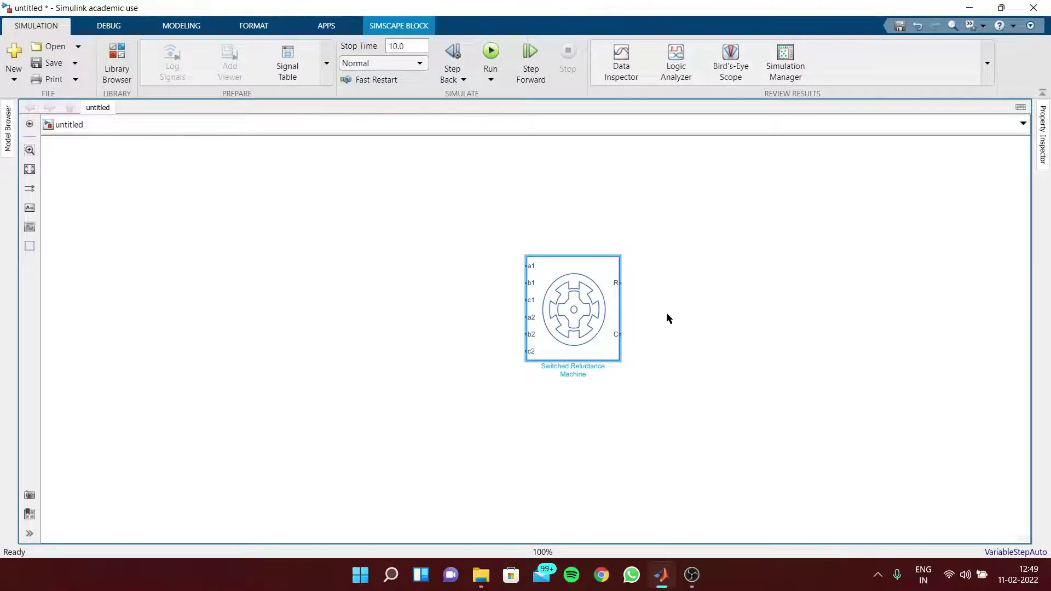
# - Add a Subsystem block to the left of the machine block and enlarge it to a similar height
pyautogui.doubleClick(312, 289)
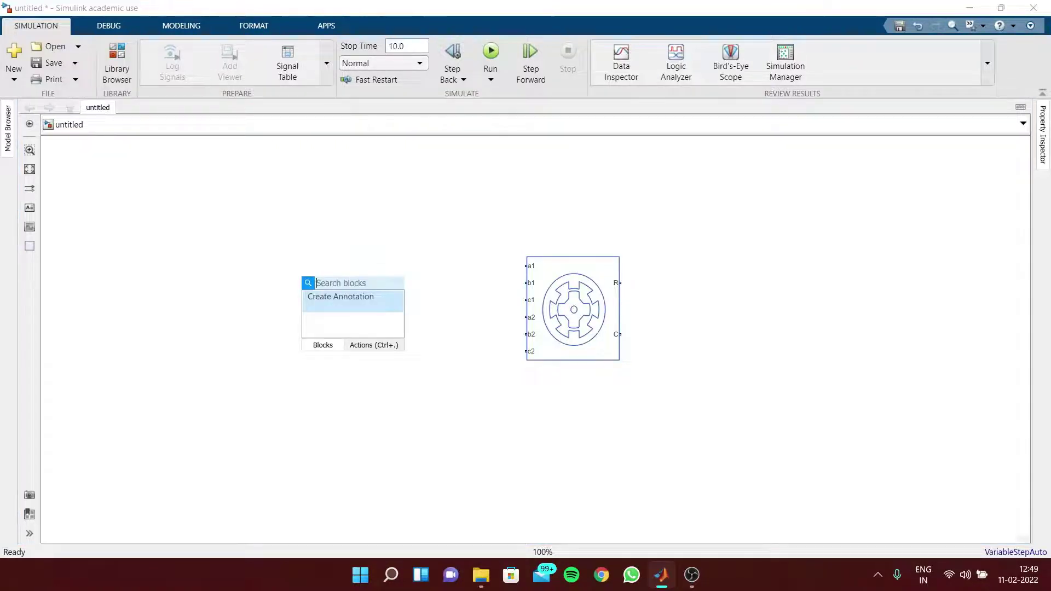
pyautogui.write('sub')
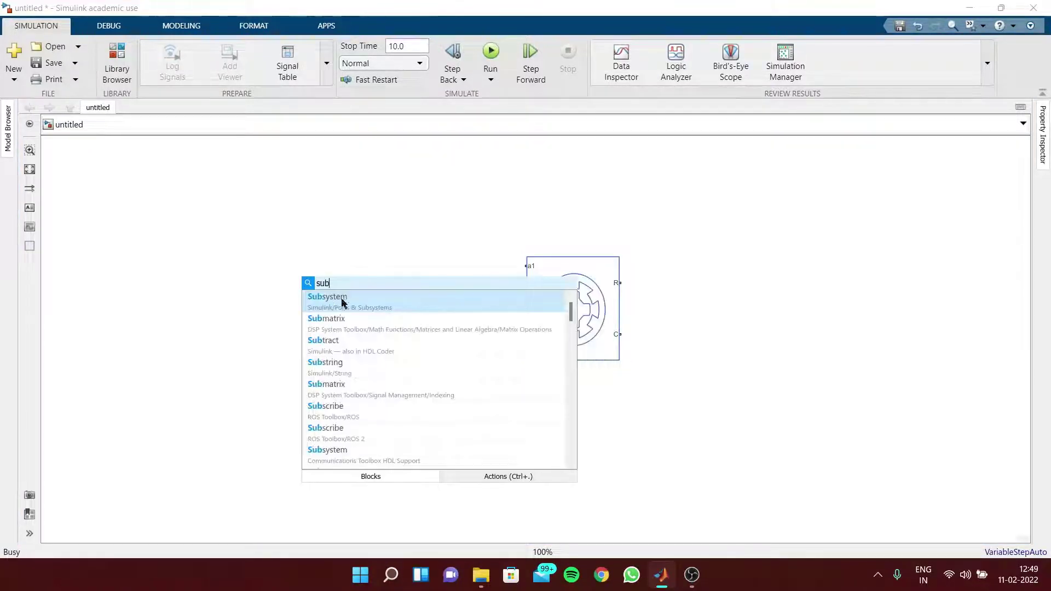
pyautogui.click(342, 301)
pyautogui.moveTo(345, 300); pyautogui.dragTo(347, 371)
pyautogui.moveTo(328, 334); pyautogui.dragTo(366, 312)
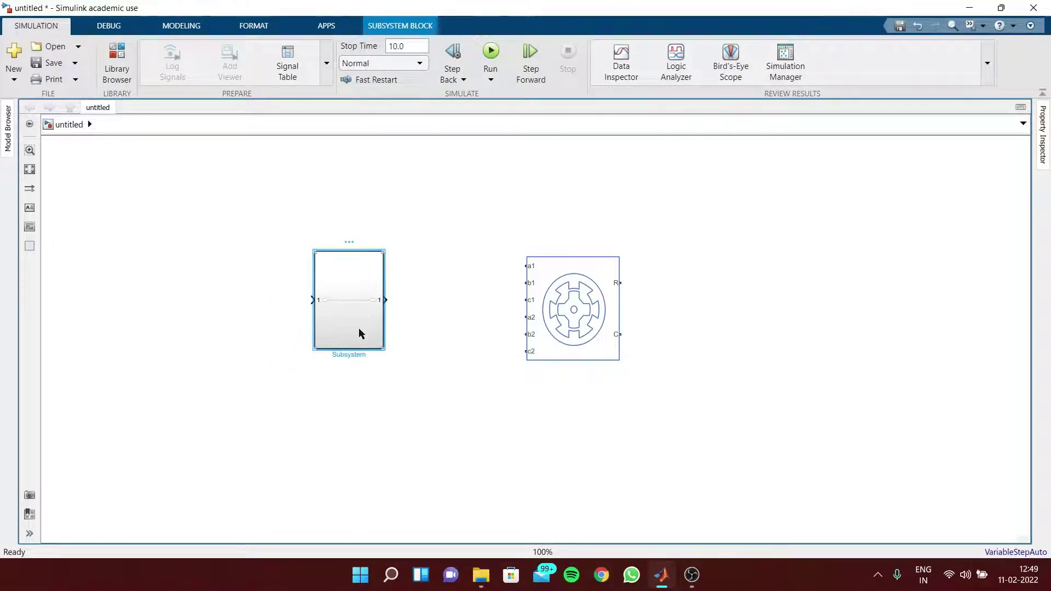
# - Open the new subsystem and delete its default In1 and Out1 ports with their connecting line
pyautogui.doubleClick(359, 327)
pyautogui.moveTo(686, 376); pyautogui.dragTo(358, 234)
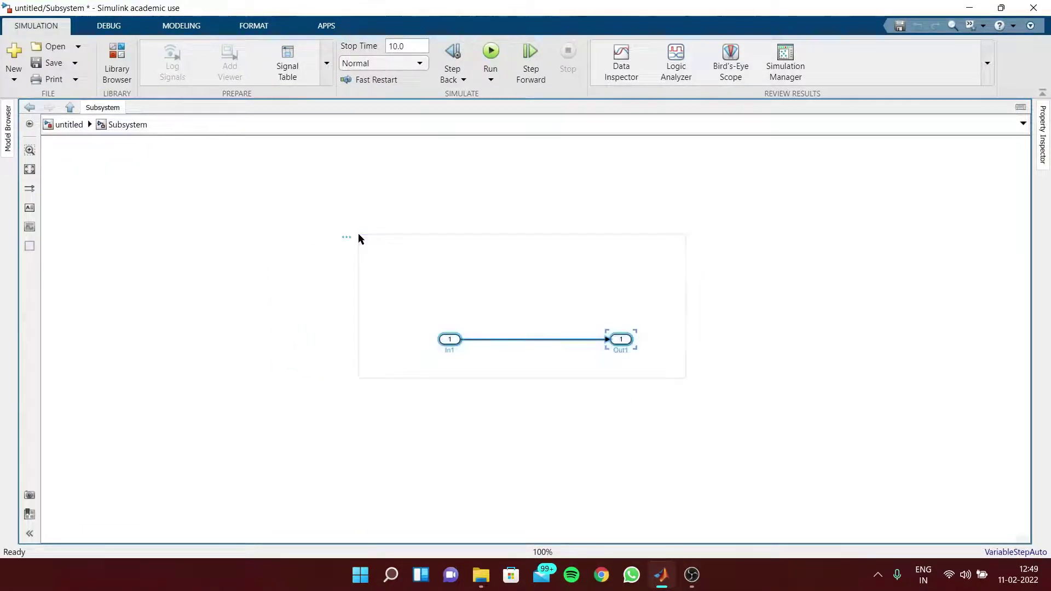
pyautogui.press('Delete')
# - Add a nested Subsystem block inside the empty subsystem and enlarge it into a taller block
pyautogui.doubleClick(408, 253)
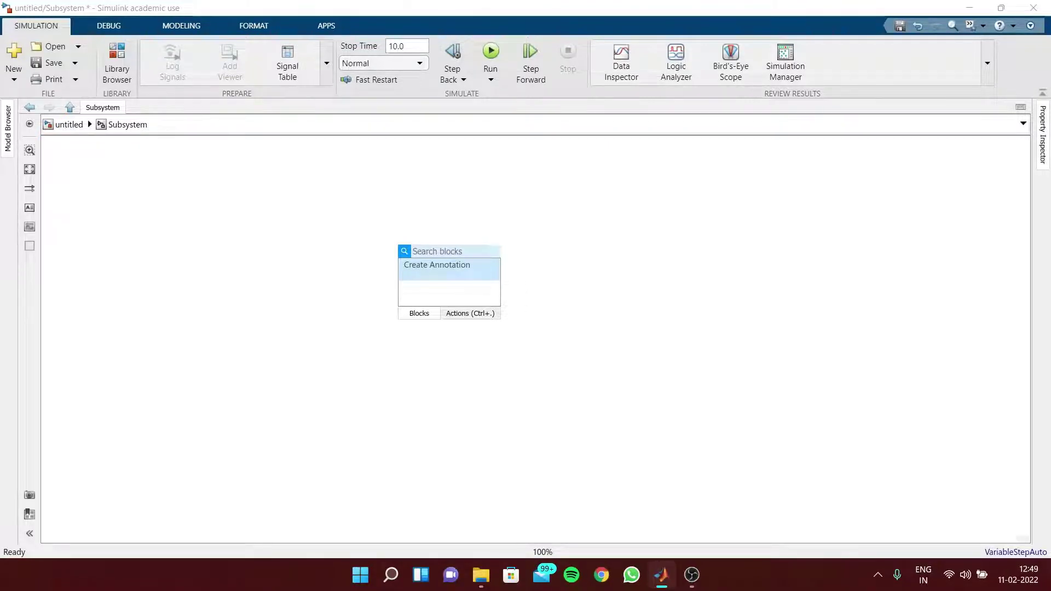
pyautogui.write('su')
pyautogui.press('Return')
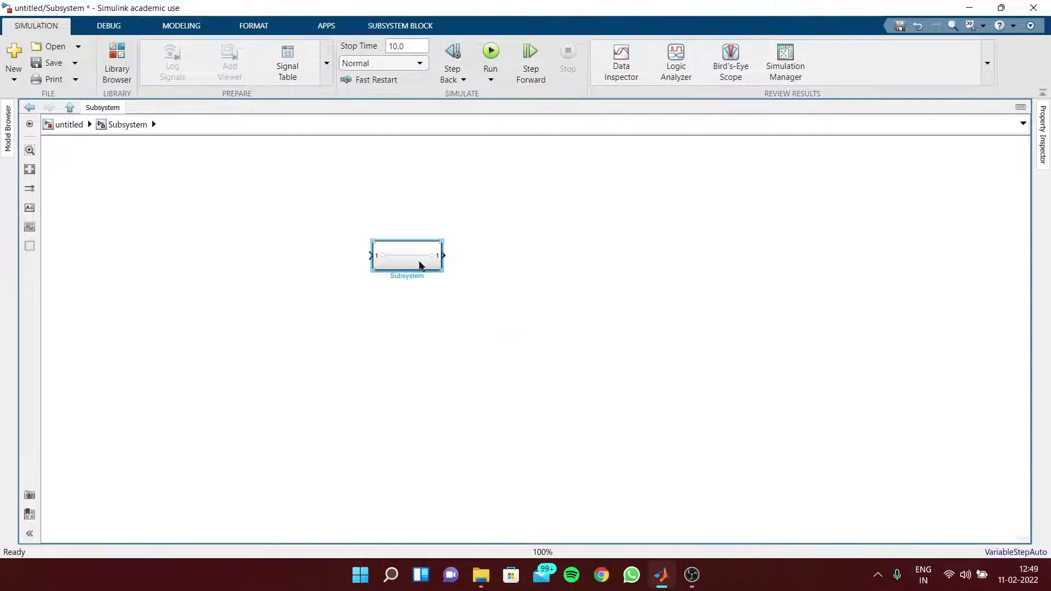
pyautogui.moveTo(441, 274); pyautogui.dragTo(452, 368)
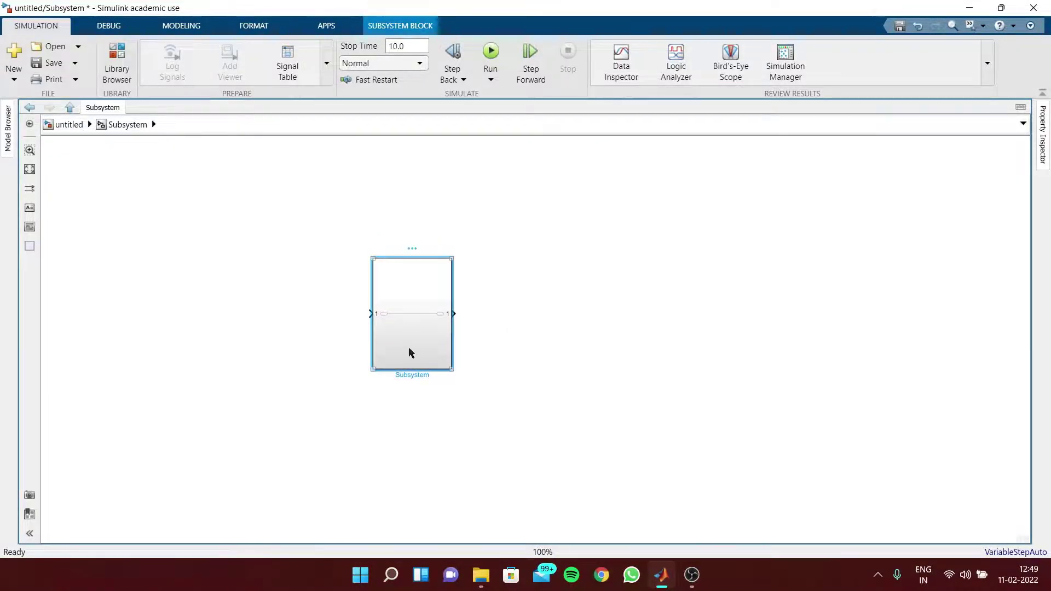
# - Open the nested subsystem and delete its default input and output ports with their connecting line
pyautogui.doubleClick(476, 352)
pyautogui.moveTo(649, 374); pyautogui.dragTo(434, 287)
pyautogui.press('Delete')
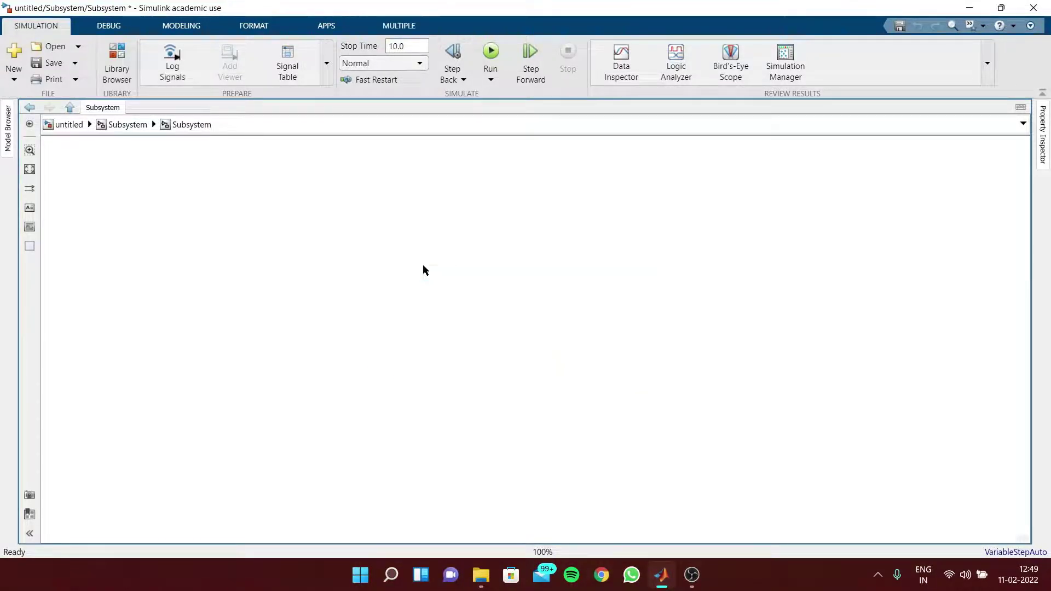
# - Add an IGBT (Ideal, Switching) block and place it near the middle of the nested subsystem's canvas
pyautogui.doubleClick(470, 253)
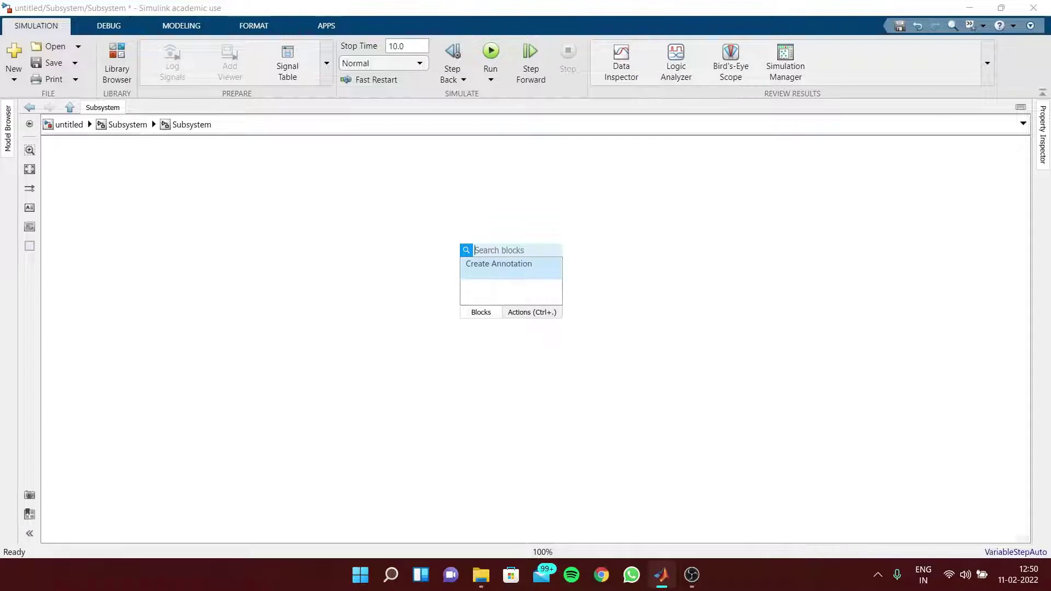
pyautogui.write('ig')
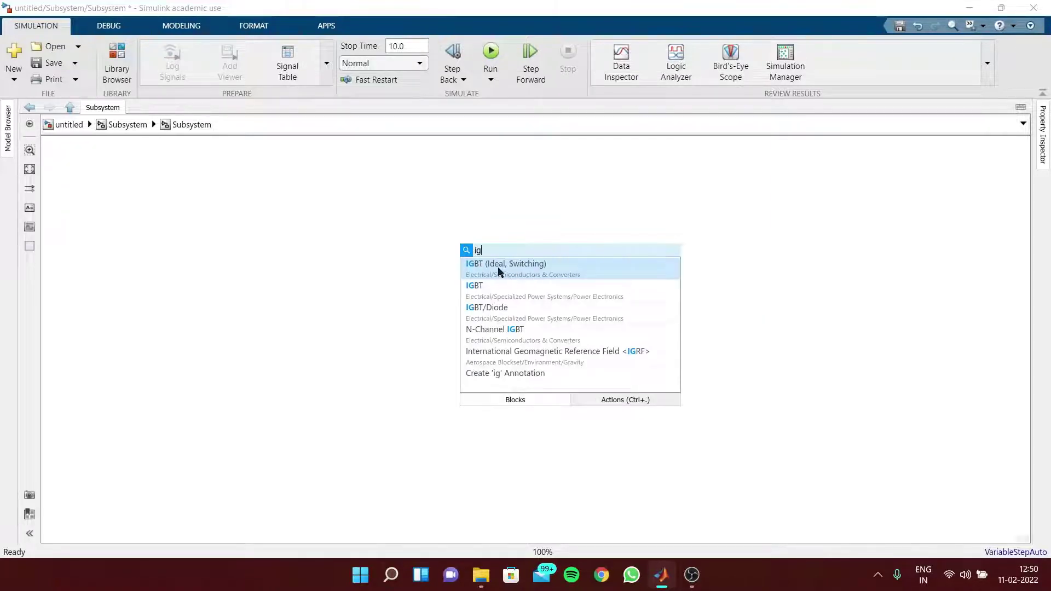
pyautogui.click(549, 270)
pyautogui.moveTo(469, 270); pyautogui.dragTo(509, 345)
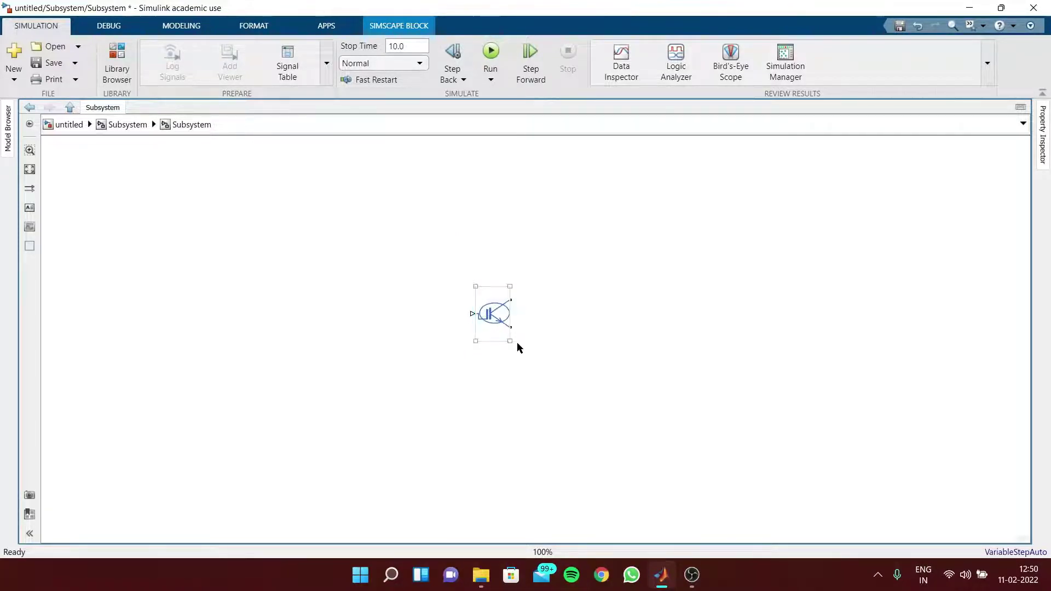
pyautogui.click(517, 343)
pyautogui.click(509, 343)
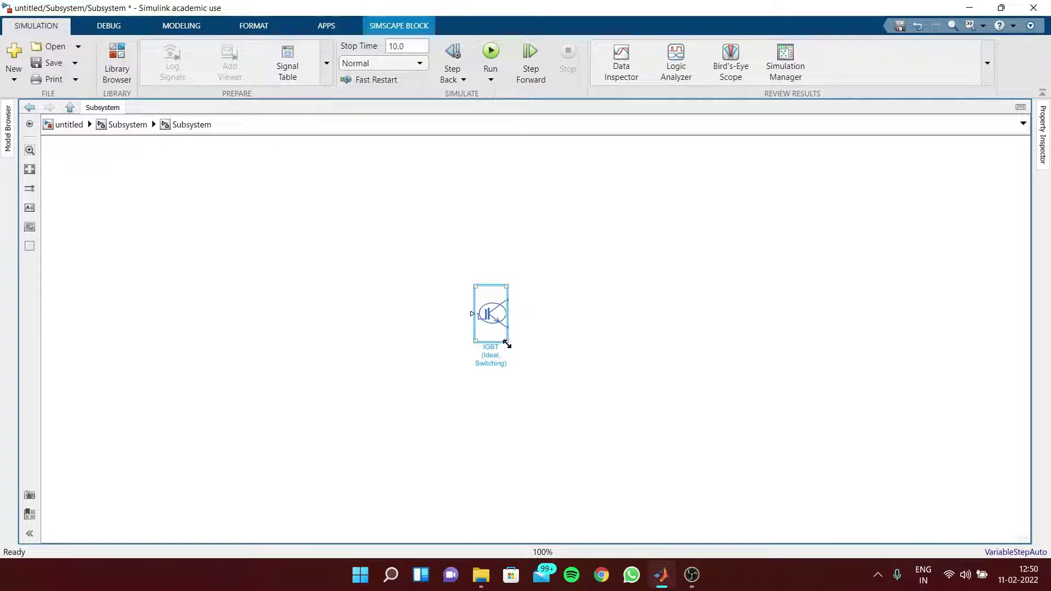
pyautogui.hotkey('ctrl', 'z')
pyautogui.click(353, 307)
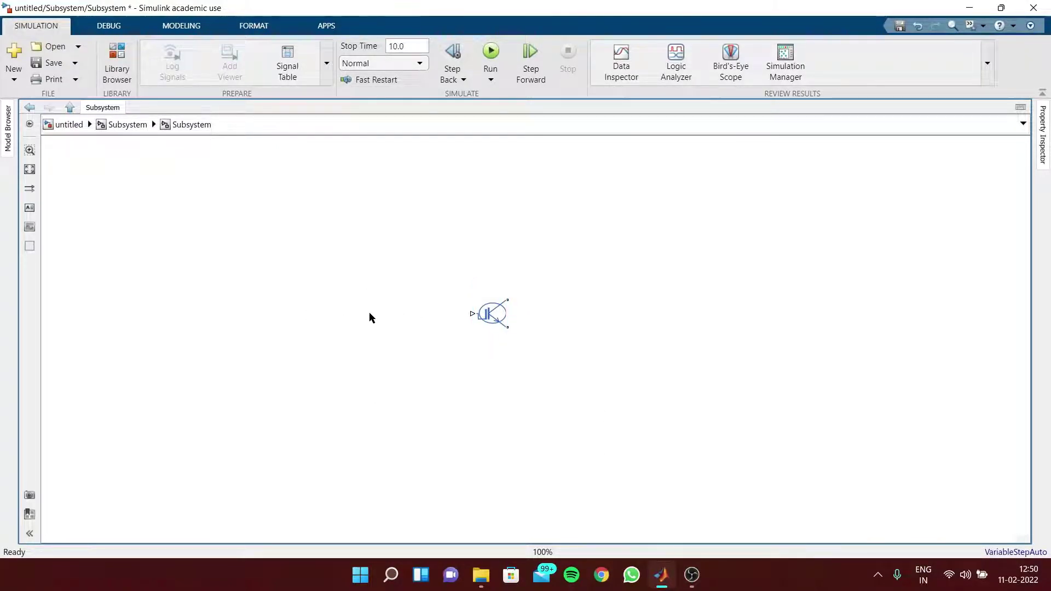
# - Add an Input port to the left of the IGBT and move its label to the port's left side
pyautogui.doubleClick(326, 312)
pyautogui.write('in')
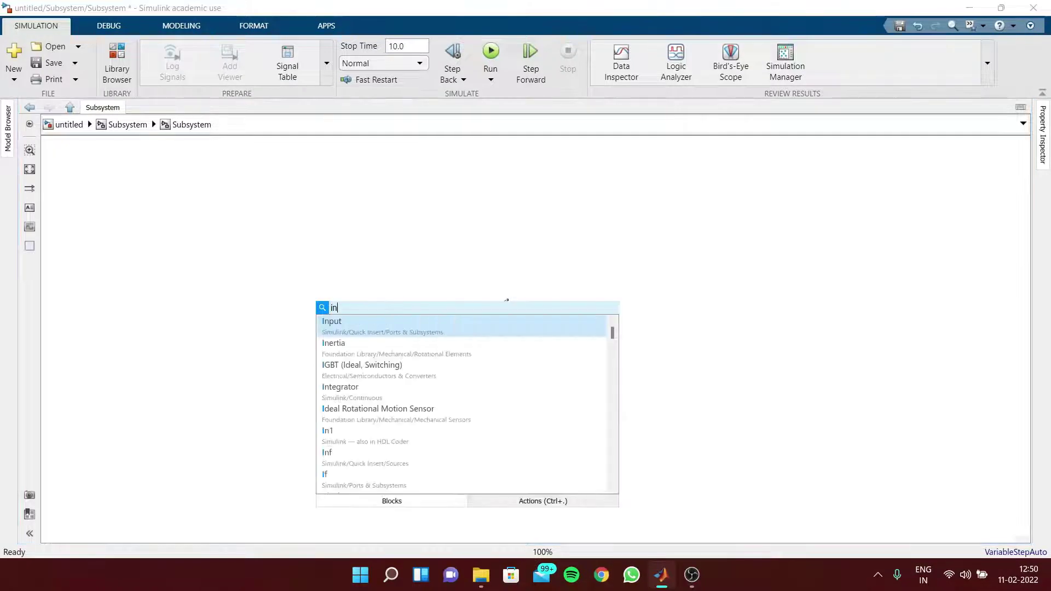
pyautogui.click(318, 315)
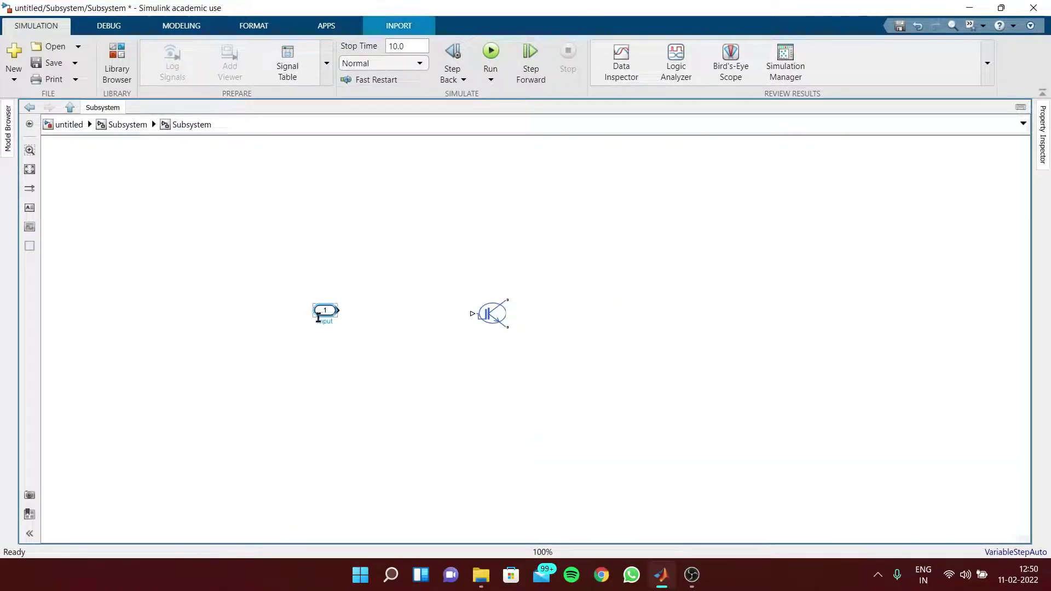
pyautogui.moveTo(318, 316); pyautogui.dragTo(317, 314)
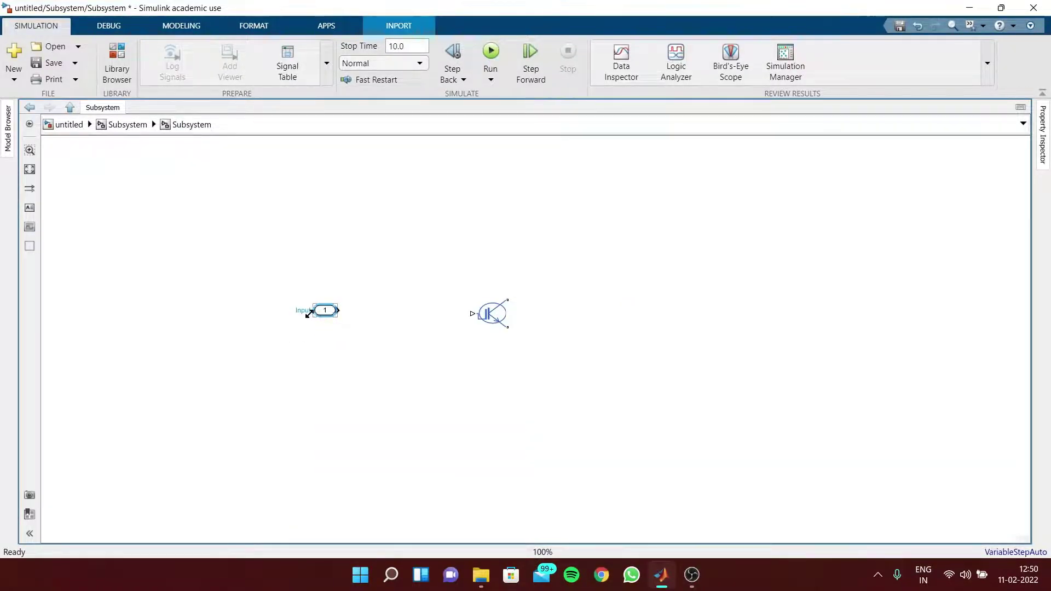
# - Rename the input port G and align it horizontally with the IGBT's gate terminal
pyautogui.doubleClick(305, 310)
pyautogui.click(337, 339)
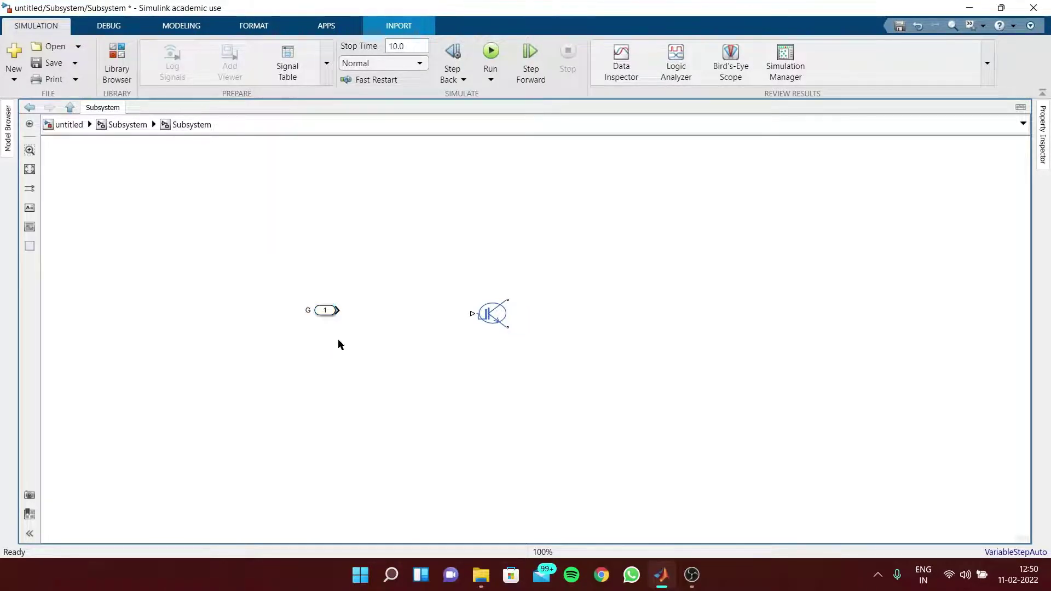
pyautogui.moveTo(324, 314); pyautogui.dragTo(333, 317)
pyautogui.click(513, 425)
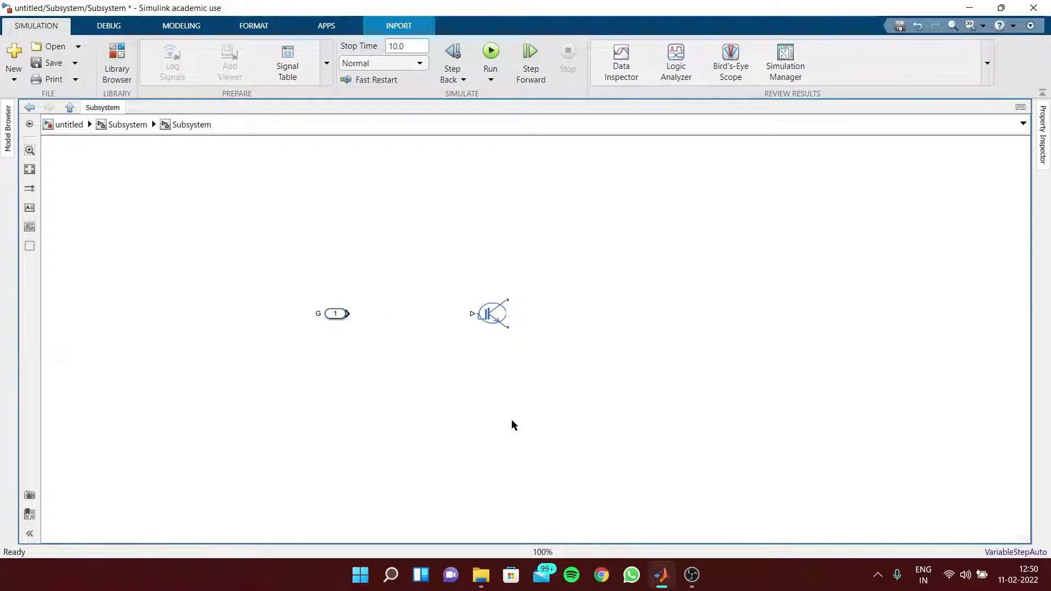
# - Add two Simulink/Signal Routing Connection Port blocks, one above and one below the IGBT on its right side
pyautogui.doubleClick(641, 179)
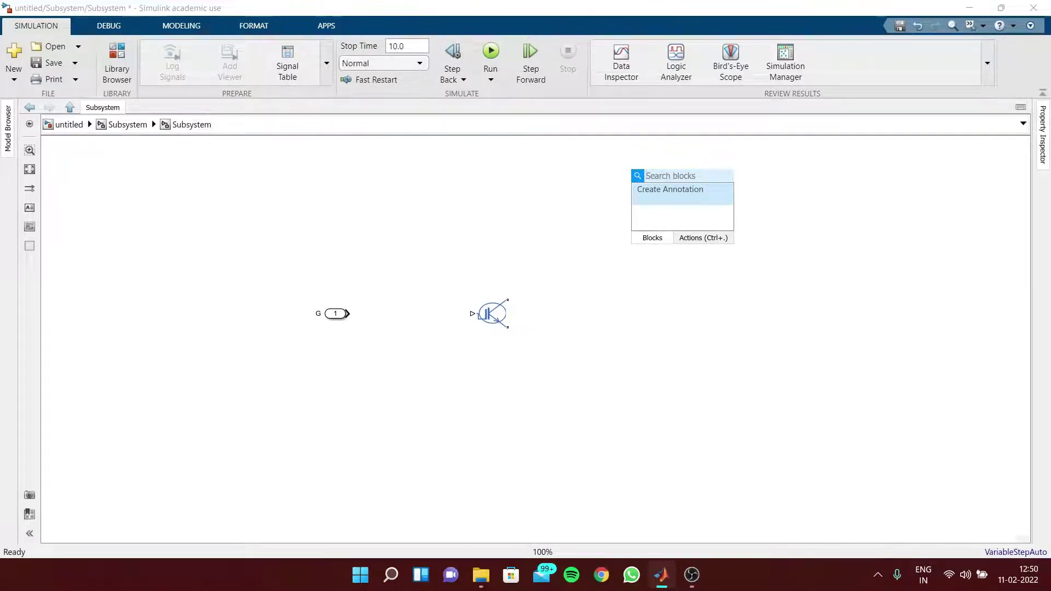
pyautogui.write('conn')
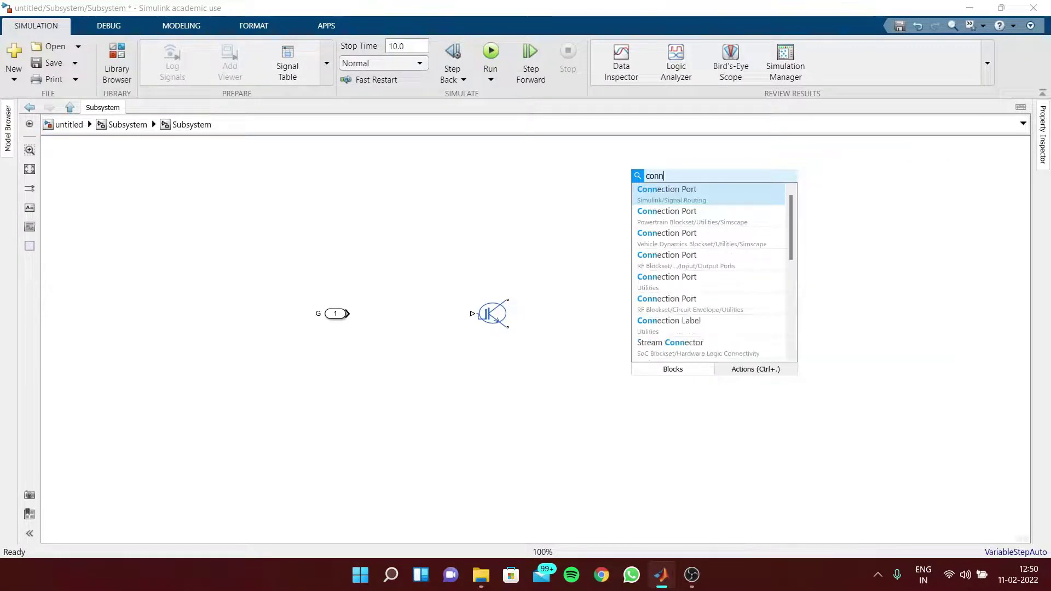
pyautogui.click(670, 197)
pyautogui.moveTo(643, 190); pyautogui.dragTo(566, 396)
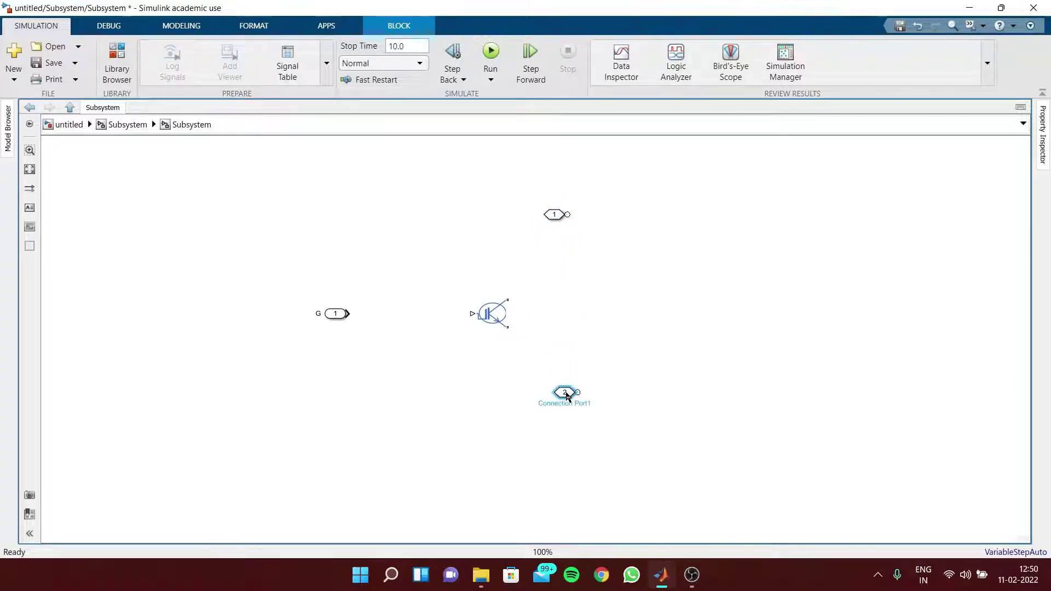
# - Rotate both connection ports 180 degrees so their terminals face left, and shift them slightly to the right
pyautogui.click(555, 218)
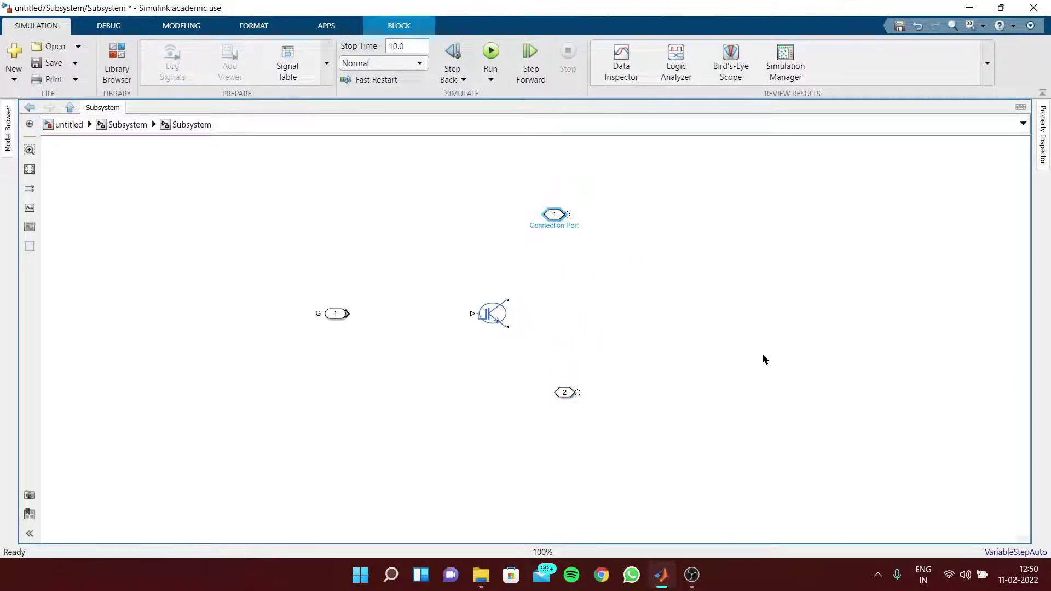
pyautogui.hotkey('ctrl', 'r')
pyautogui.hotkey('ctrl', 'r')
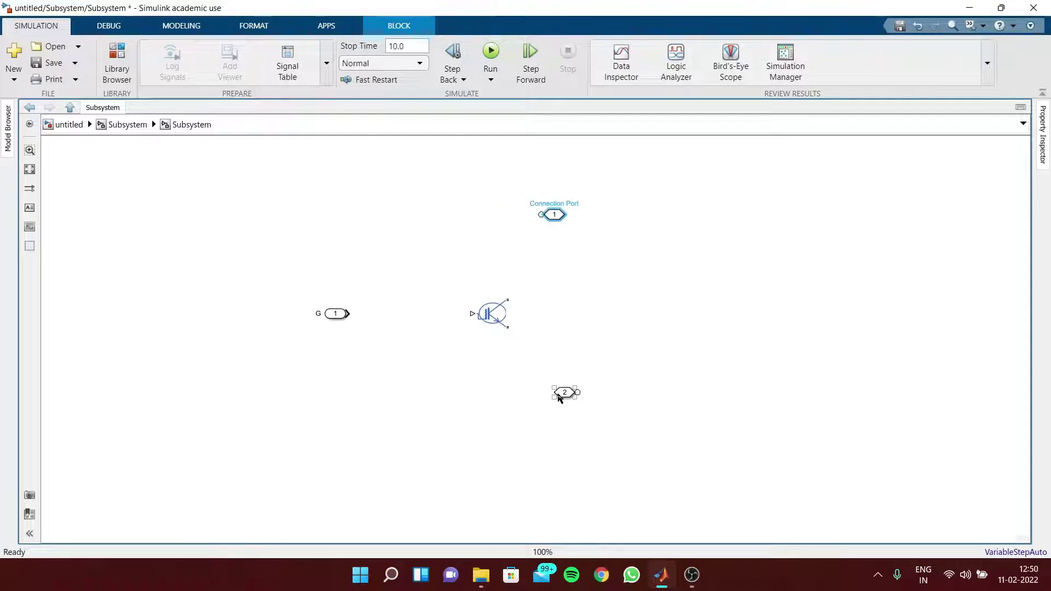
pyautogui.click(559, 395)
pyautogui.hotkey('ctrl', 'r')
pyautogui.hotkey('ctrl', 'r')
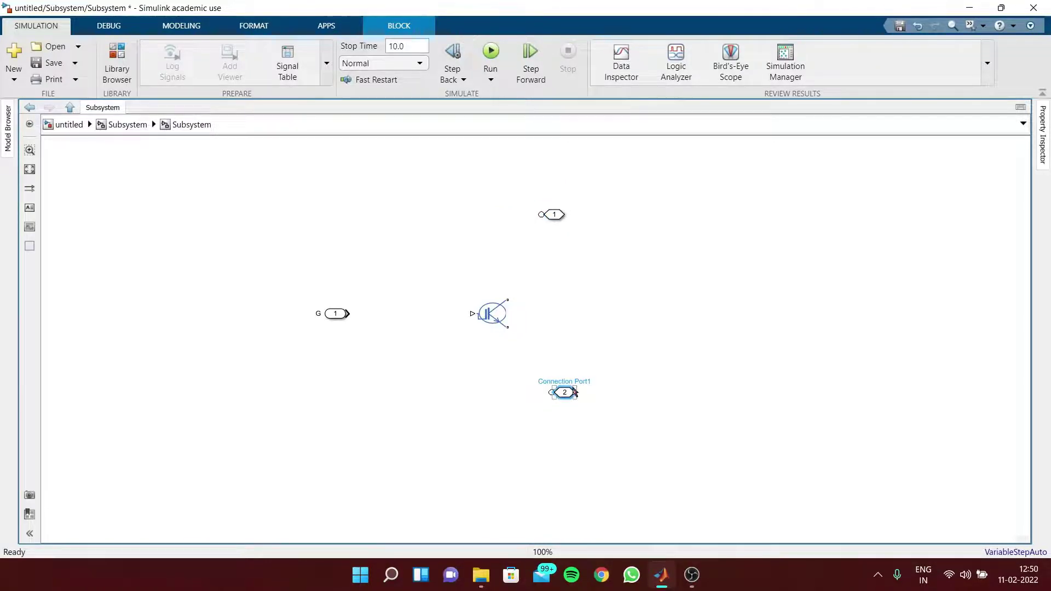
pyautogui.moveTo(574, 392); pyautogui.dragTo(580, 392)
pyautogui.moveTo(554, 215); pyautogui.dragTo(562, 218)
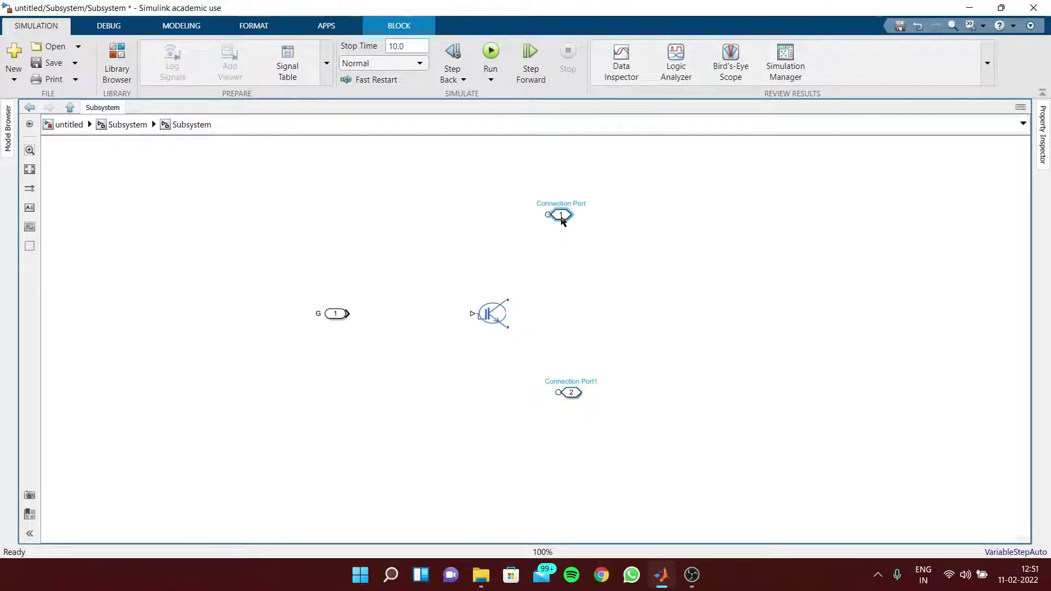
# - Connect the upper connection port to the IGBT's upper terminal and the lower port to its lower terminal
pyautogui.click(545, 212)
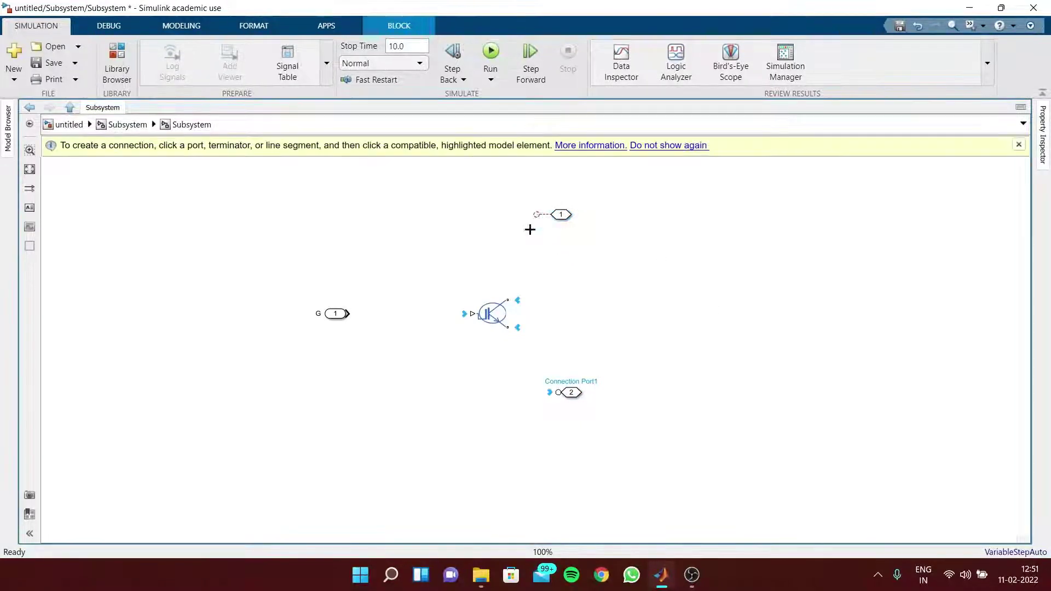
pyautogui.click(508, 300)
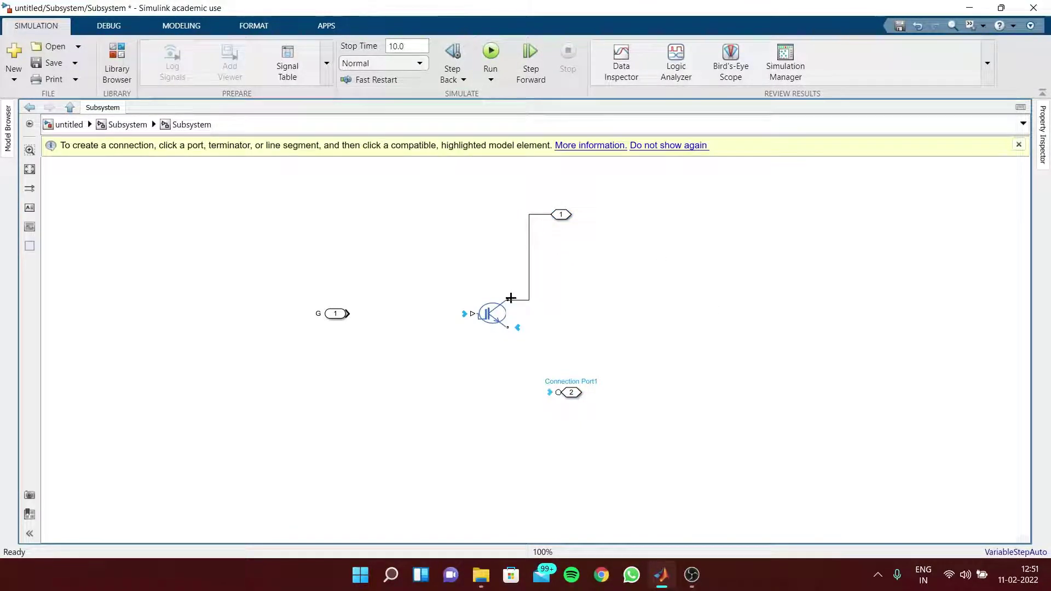
pyautogui.click(556, 391)
pyautogui.click(508, 328)
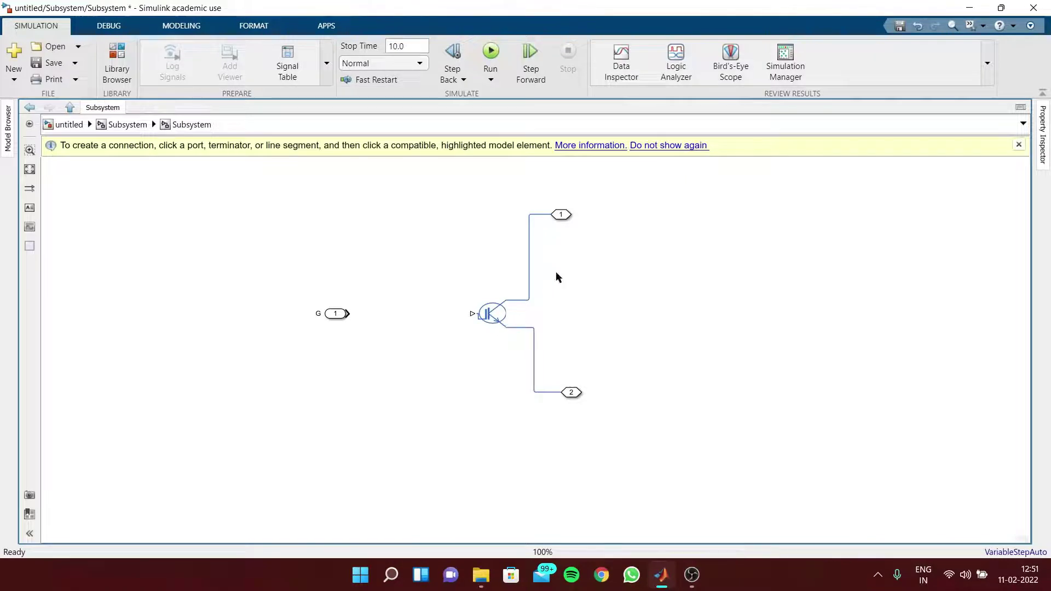
# - Rename the upper connection port C
pyautogui.click(564, 214)
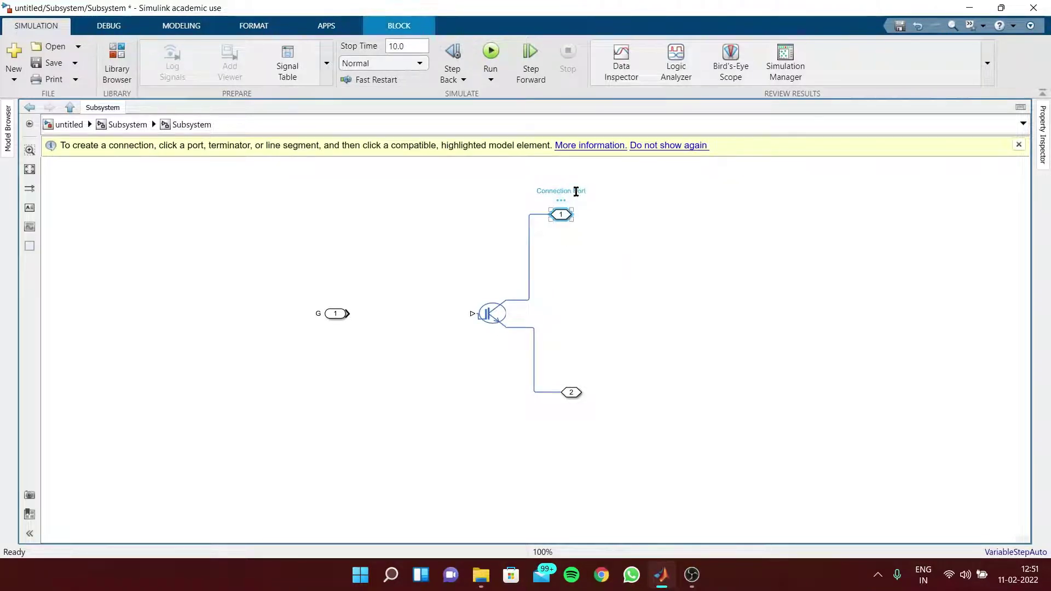
pyautogui.doubleClick(575, 190)
pyautogui.click(585, 287)
pyautogui.click(560, 213)
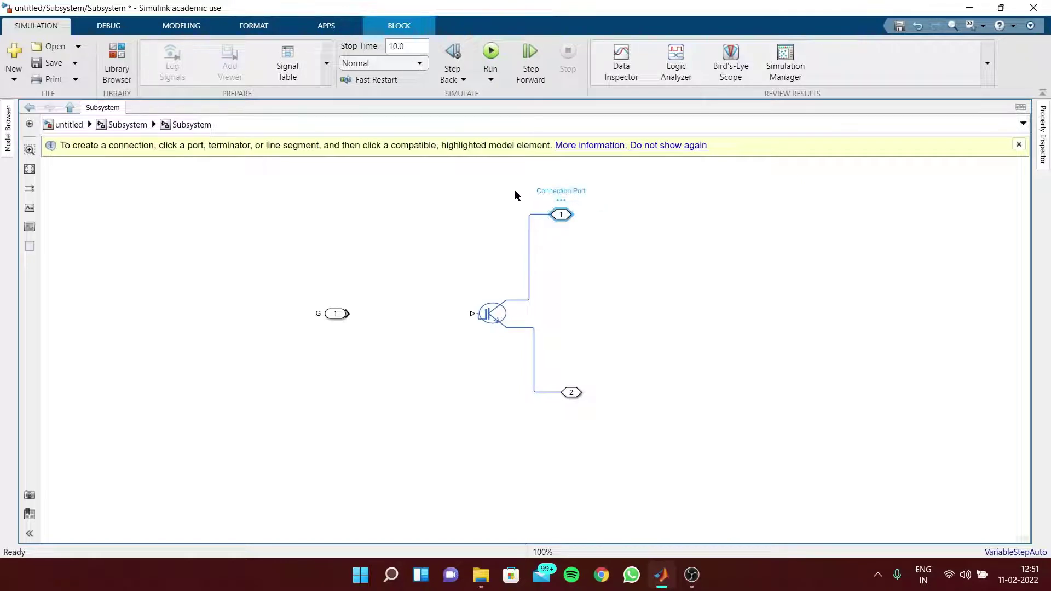
pyautogui.click(546, 204)
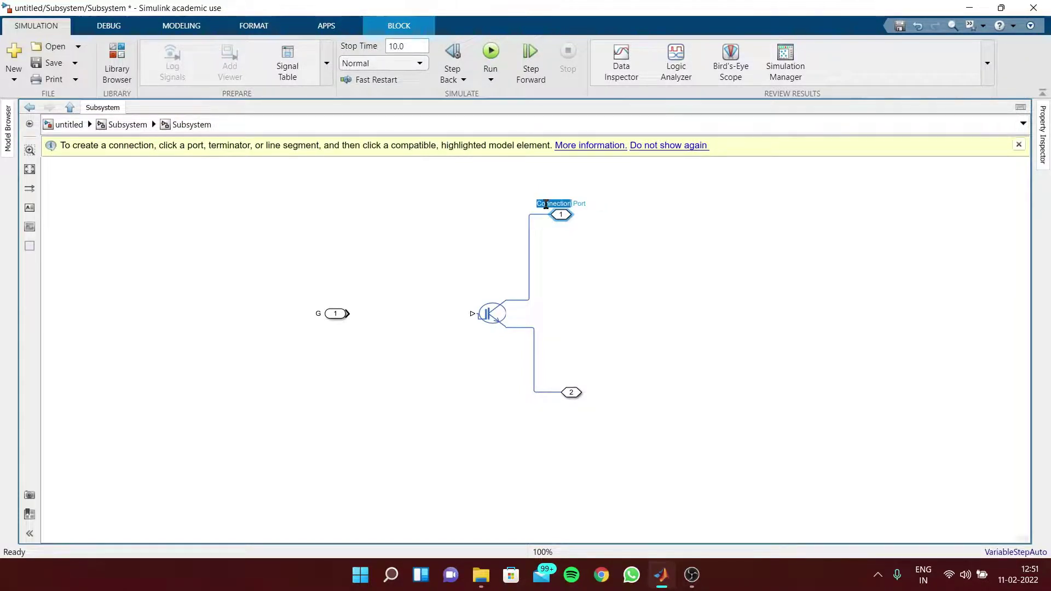
pyautogui.doubleClick(546, 204)
pyautogui.write('c')
pyautogui.click(645, 373)
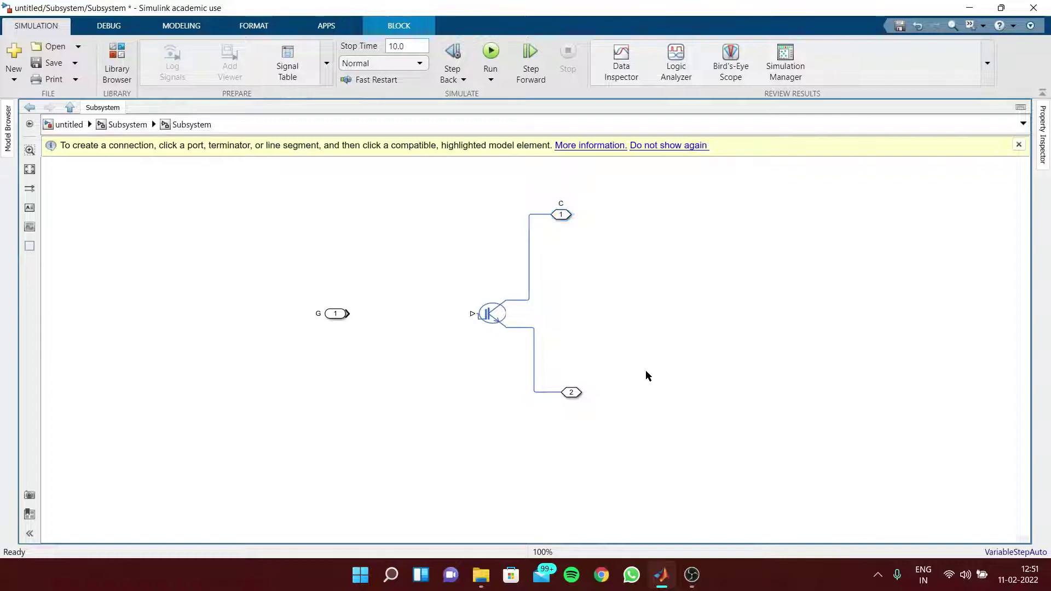
# - Rename the lower connection port E and move its label below the port
pyautogui.click(572, 392)
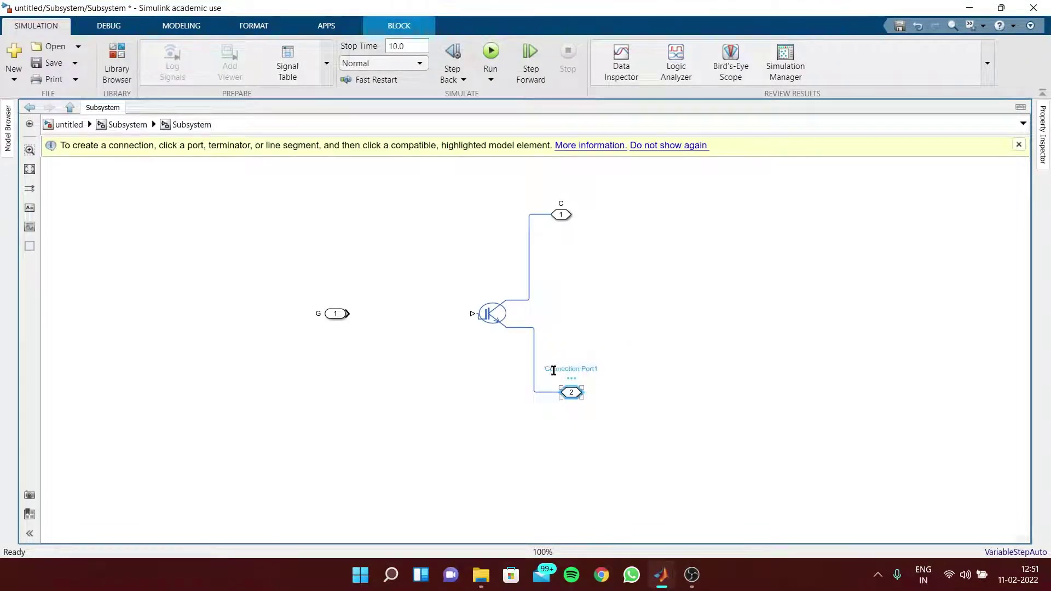
pyautogui.doubleClick(553, 371)
pyautogui.click(570, 392)
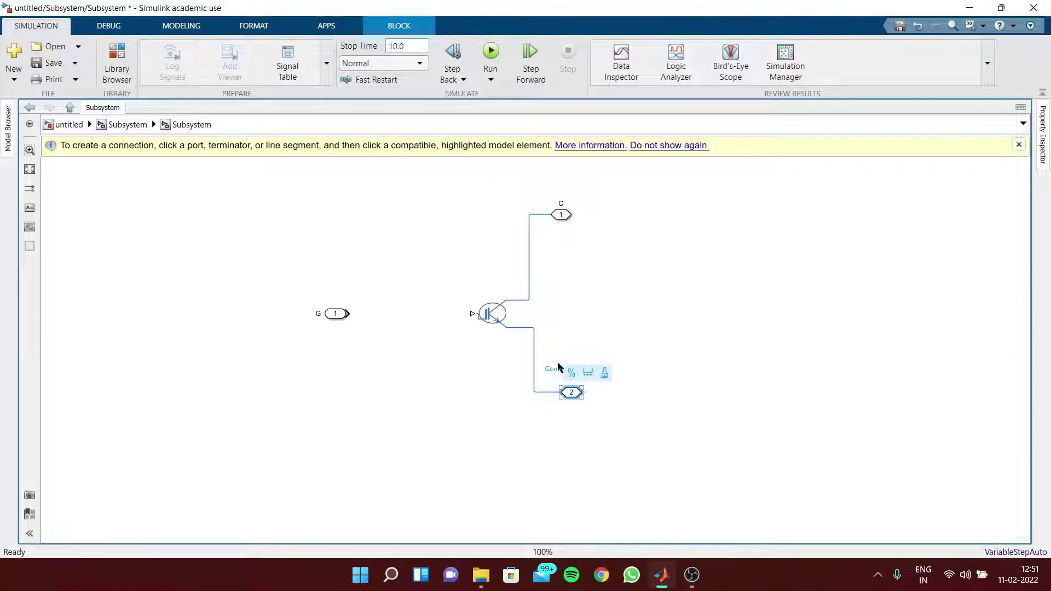
pyautogui.doubleClick(552, 369)
pyautogui.click(612, 317)
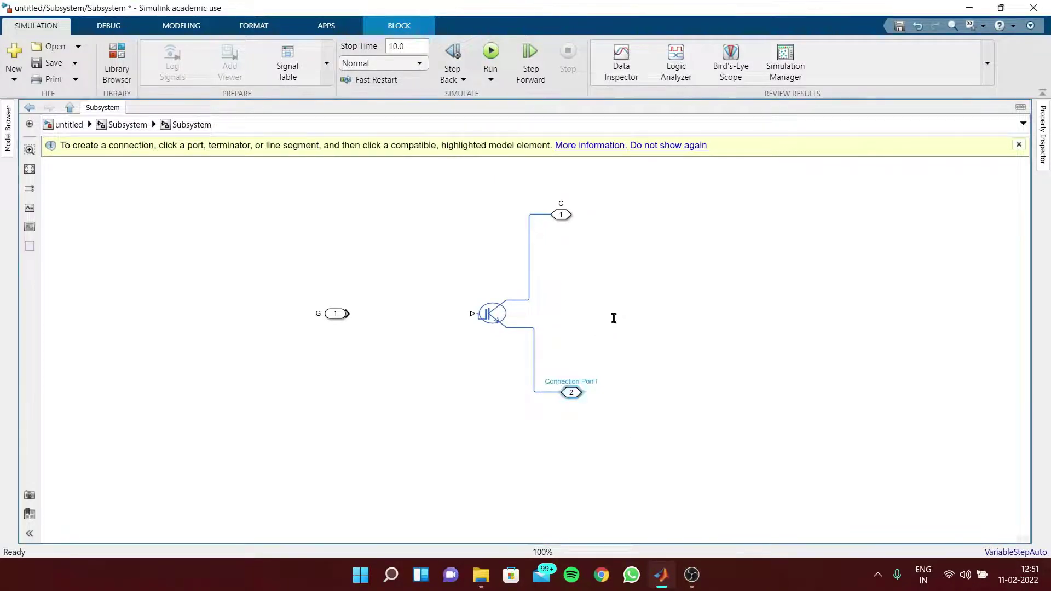
pyautogui.click(565, 381)
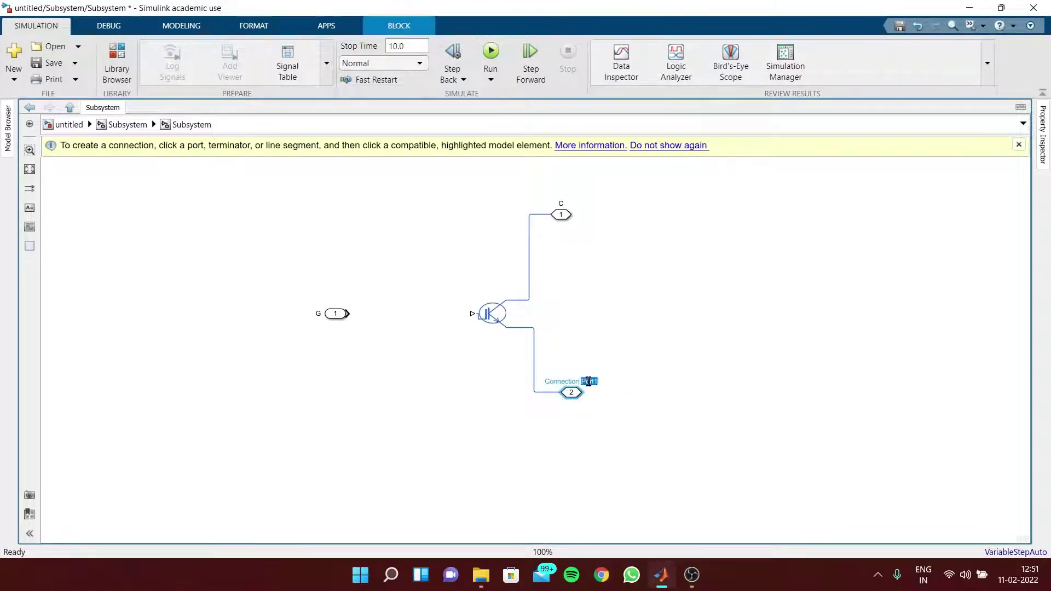
pyautogui.doubleClick(588, 381)
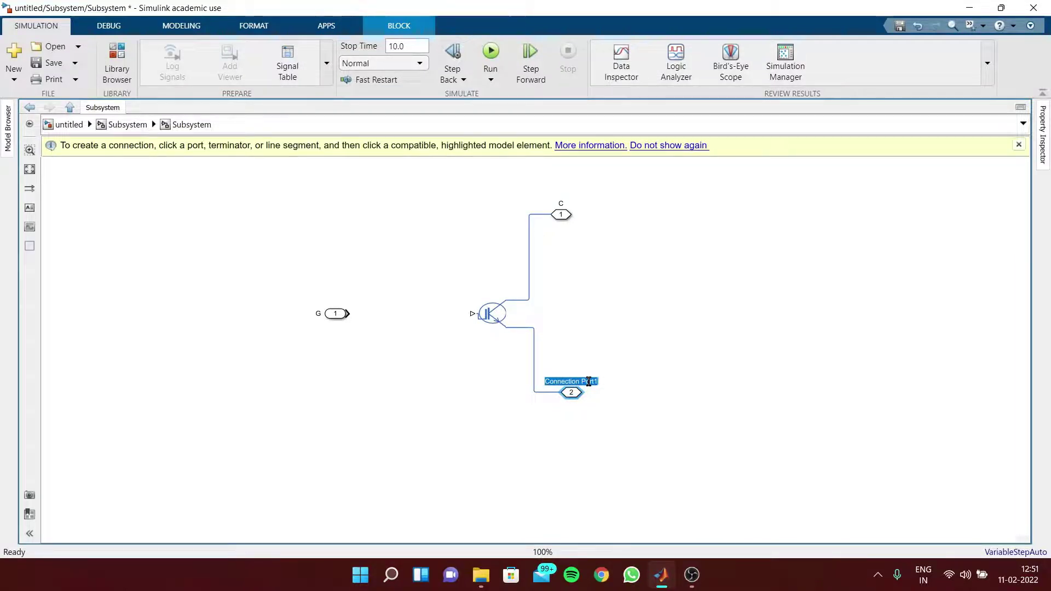
pyautogui.write('E')
pyautogui.click(612, 412)
pyautogui.click(570, 380)
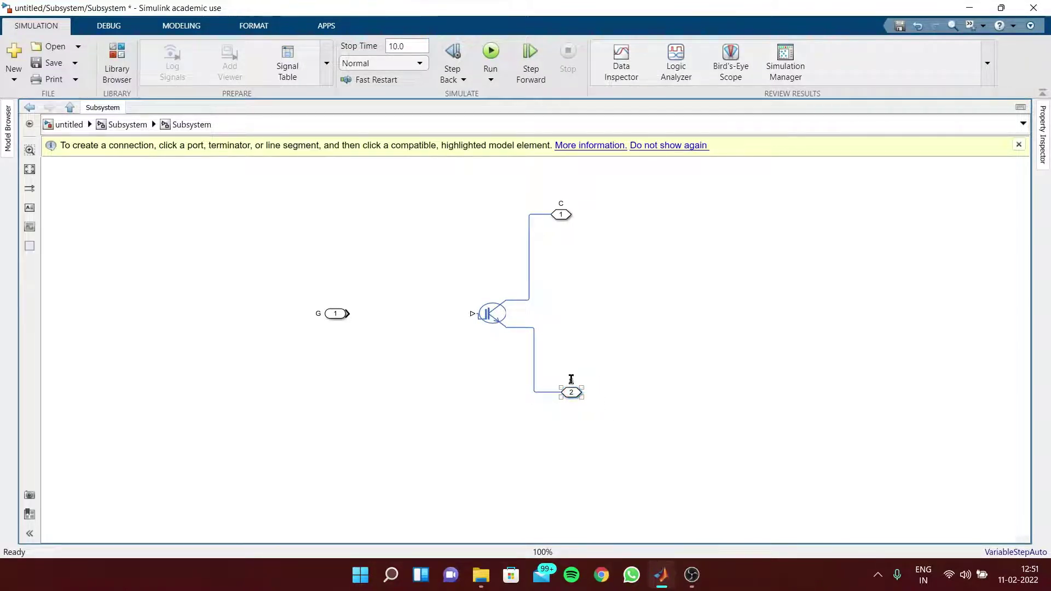
pyautogui.moveTo(582, 380); pyautogui.dragTo(583, 403)
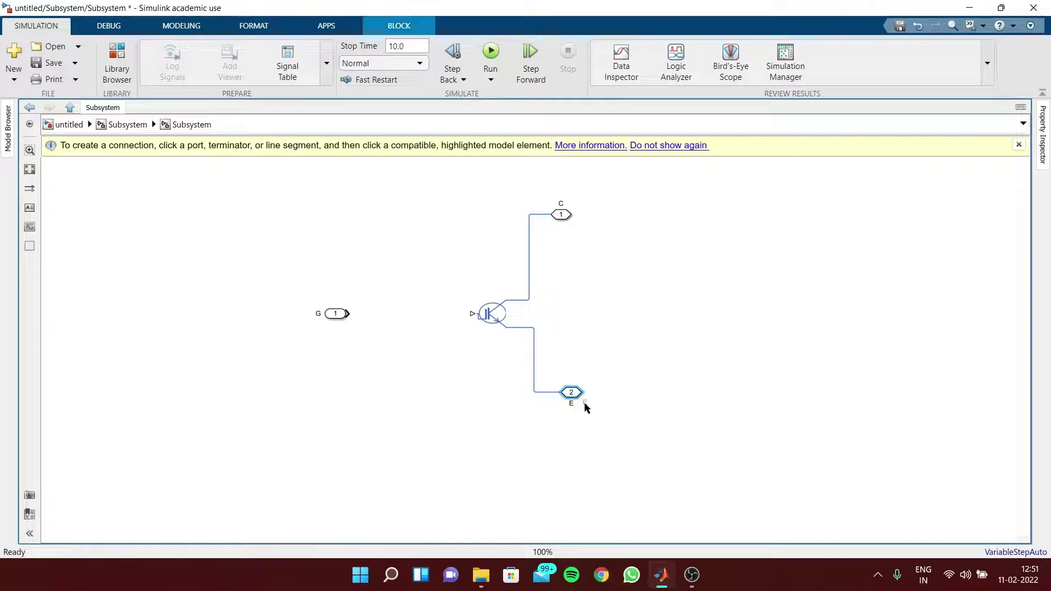
pyautogui.click(615, 455)
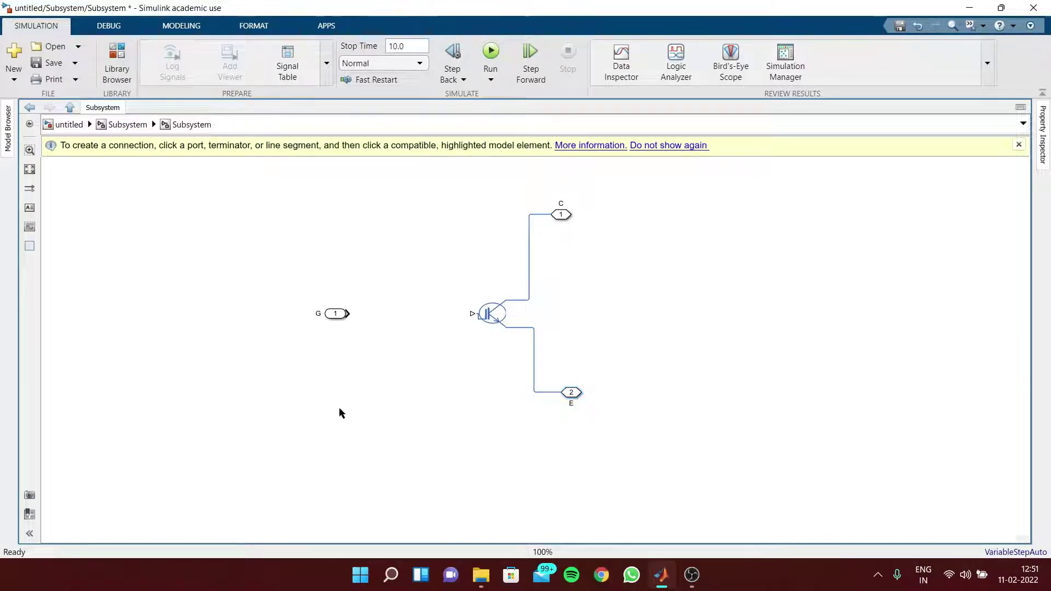
pyautogui.moveTo(267, 290); pyautogui.dragTo(379, 351)
pyautogui.moveTo(458, 282); pyautogui.dragTo(514, 340)
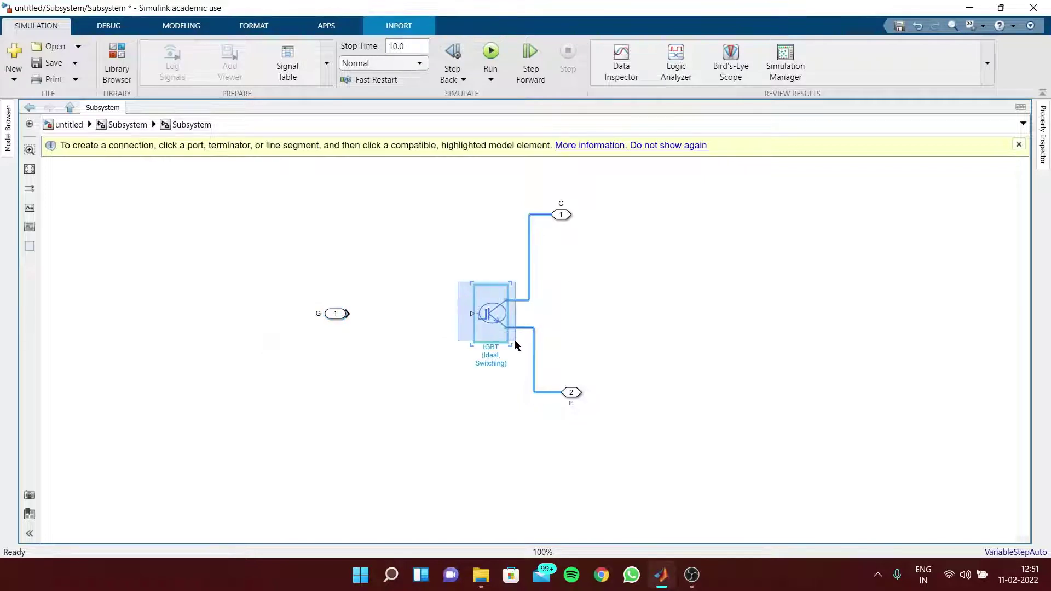
# - Shift input port G left and insert a Simulink-PS Converter wired between port G and the IGBT's gate
pyautogui.moveTo(338, 315); pyautogui.dragTo(316, 315)
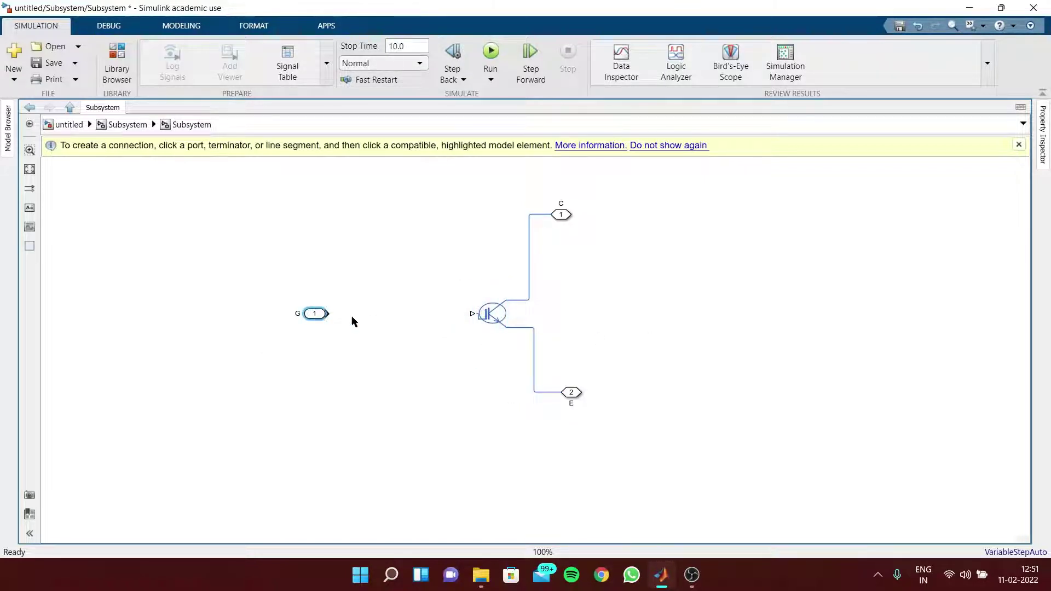
pyautogui.doubleClick(402, 308)
pyautogui.write('sim')
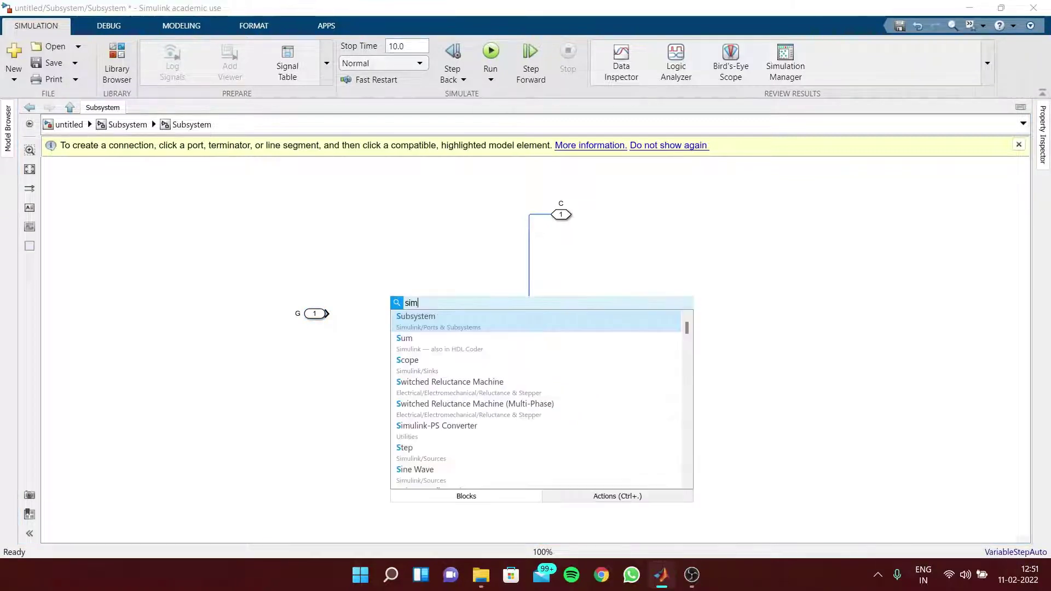
pyautogui.click(403, 324)
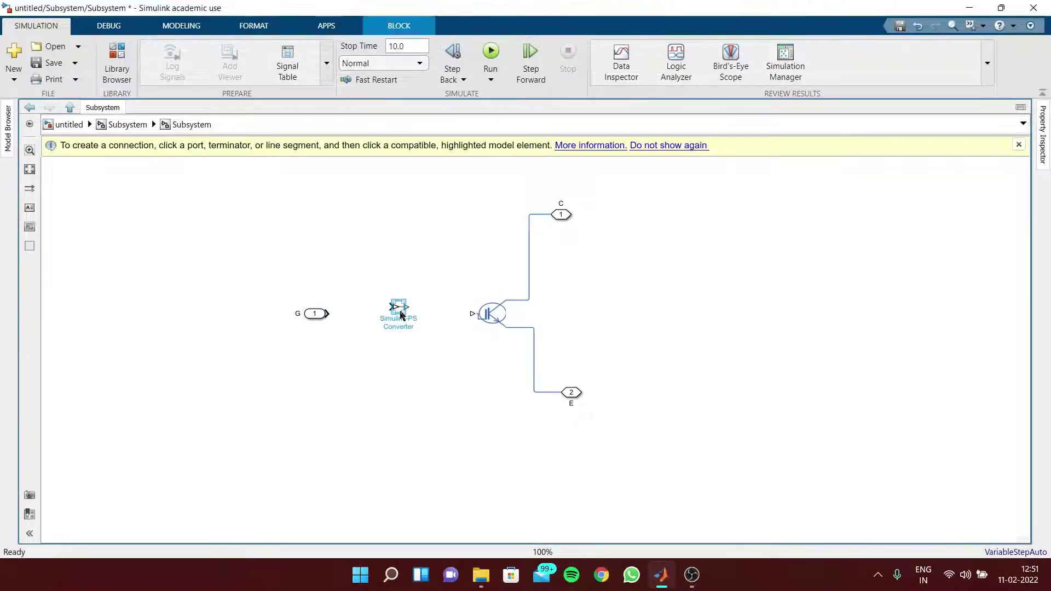
pyautogui.moveTo(399, 313); pyautogui.dragTo(399, 319)
pyautogui.moveTo(419, 374); pyautogui.dragTo(385, 295)
pyautogui.press('Delete')
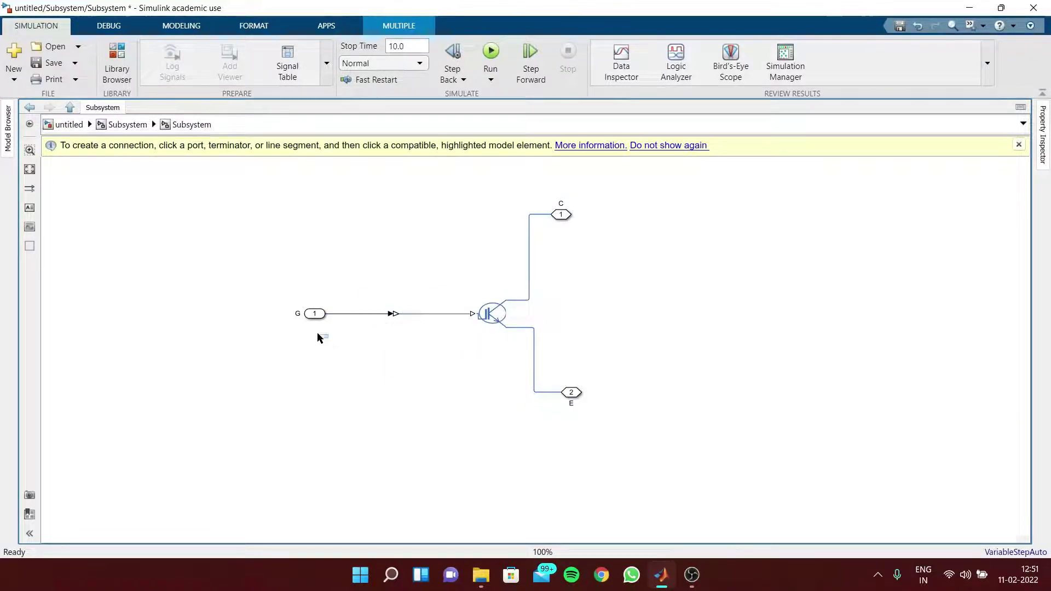
pyautogui.moveTo(329, 338); pyautogui.dragTo(244, 261)
pyautogui.click(307, 395)
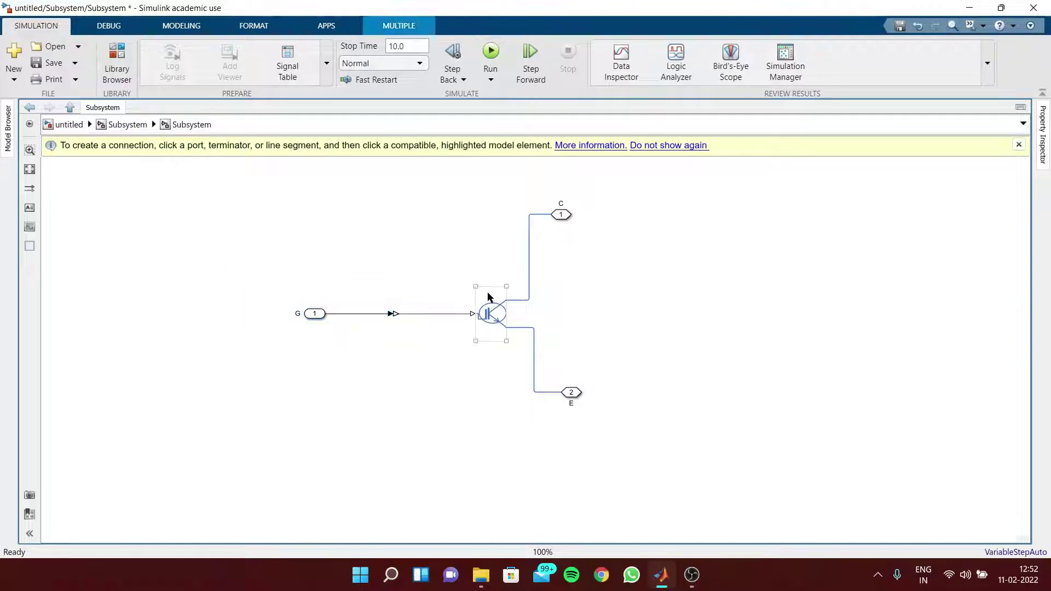
pyautogui.click(497, 320)
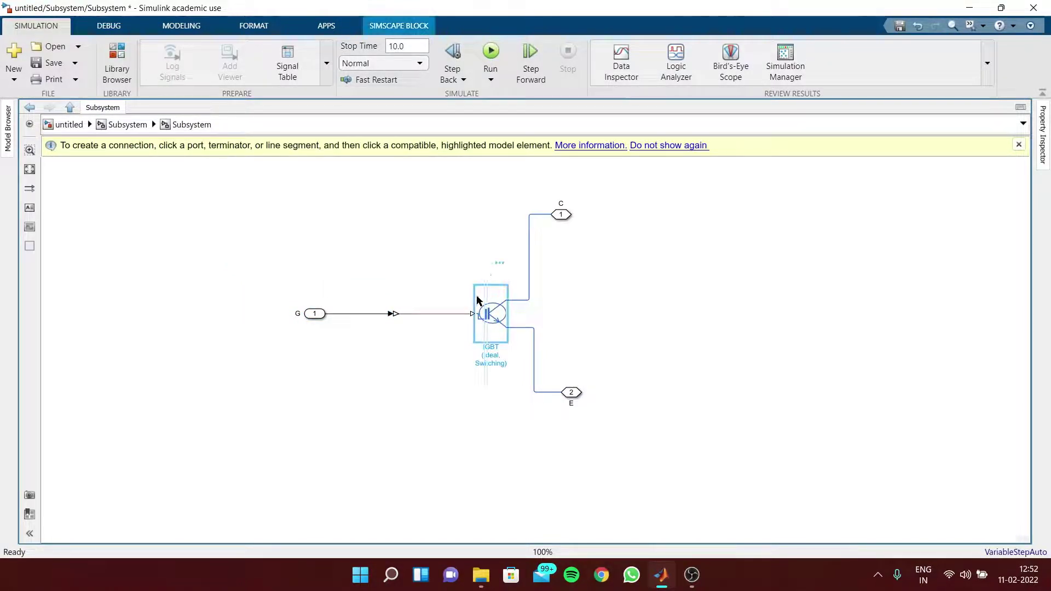
pyautogui.click(421, 427)
pyautogui.moveTo(230, 255); pyautogui.dragTo(352, 374)
pyautogui.moveTo(481, 371); pyautogui.dragTo(517, 273)
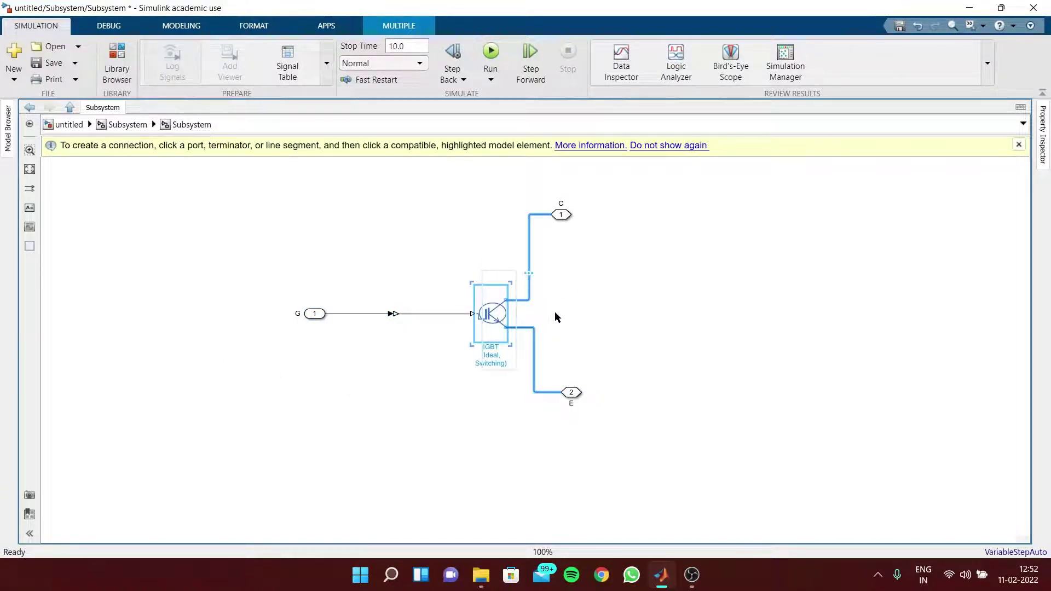
pyautogui.click(632, 332)
pyautogui.moveTo(378, 327); pyautogui.dragTo(424, 281)
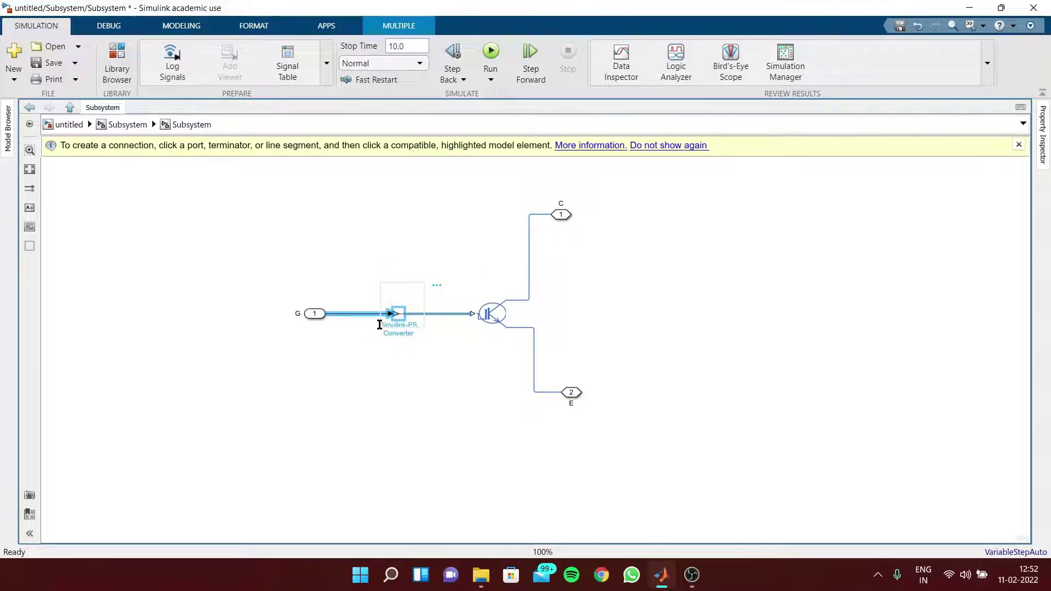
# - Move input port G closer to the converter and lower port E so it lines up vertically beneath port C
pyautogui.click(414, 369)
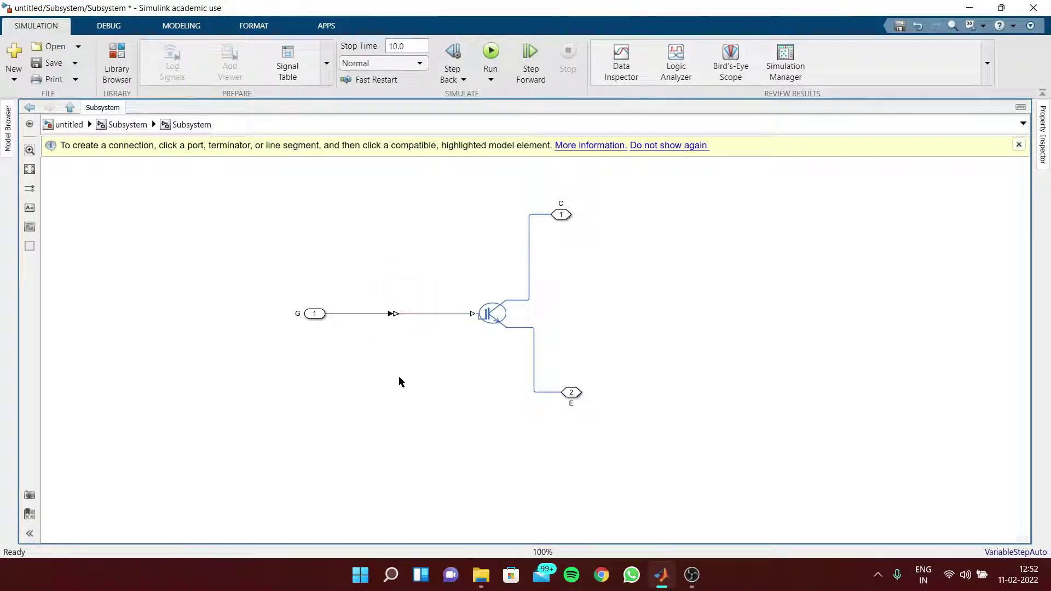
pyautogui.moveTo(310, 317)
pyautogui.mouseDown()
pyautogui.moveTo(337, 318)
pyautogui.moveTo(328, 318)
pyautogui.mouseUp()
pyautogui.moveTo(573, 394); pyautogui.dragTo(562, 414)
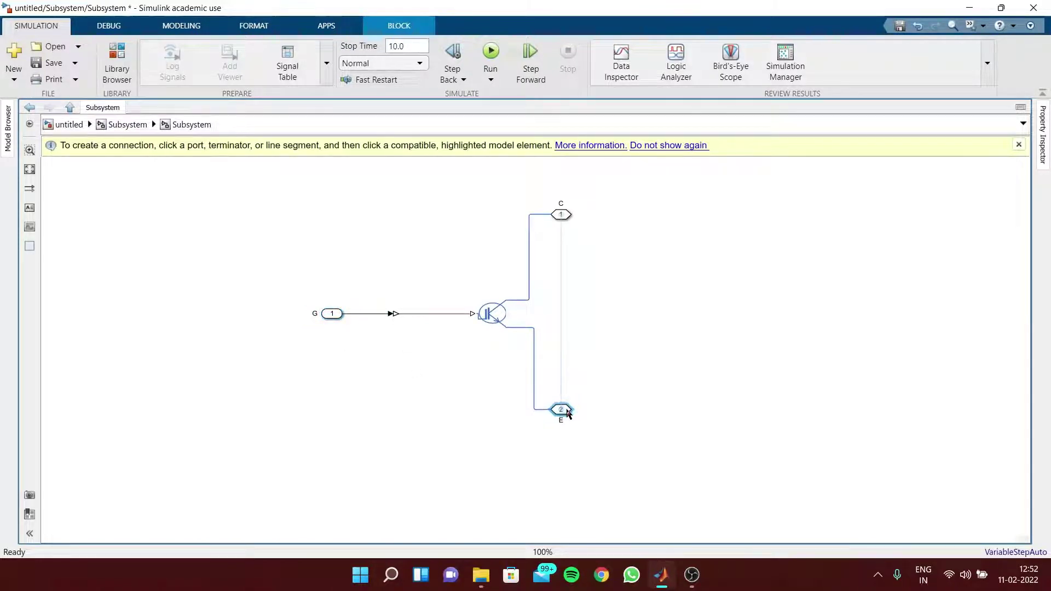
# - Set connection port C's location on the parent subsystem to Right
pyautogui.click(561, 215)
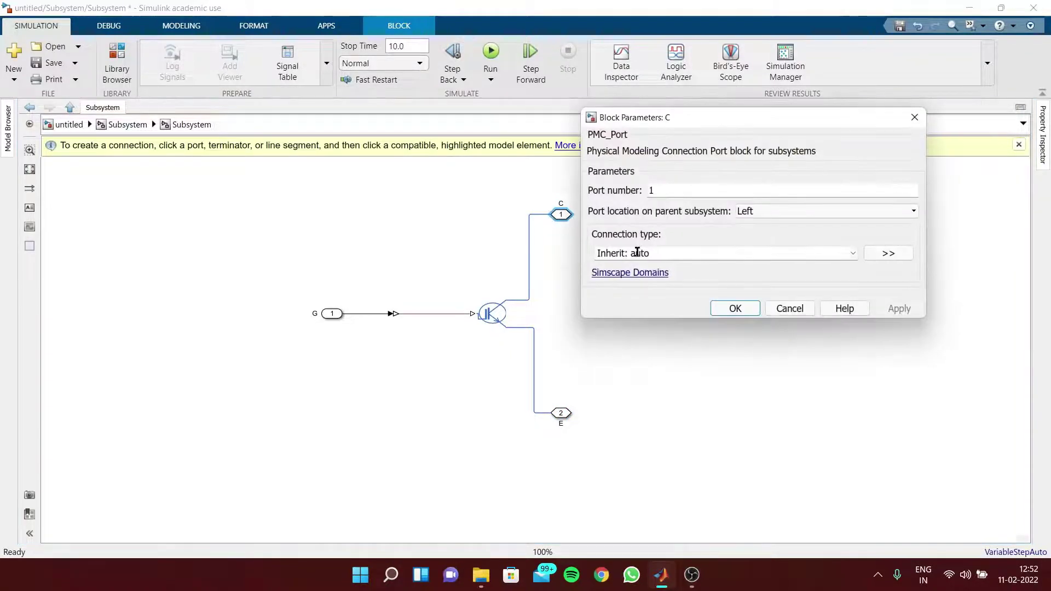
pyautogui.click(792, 211)
pyautogui.click(785, 235)
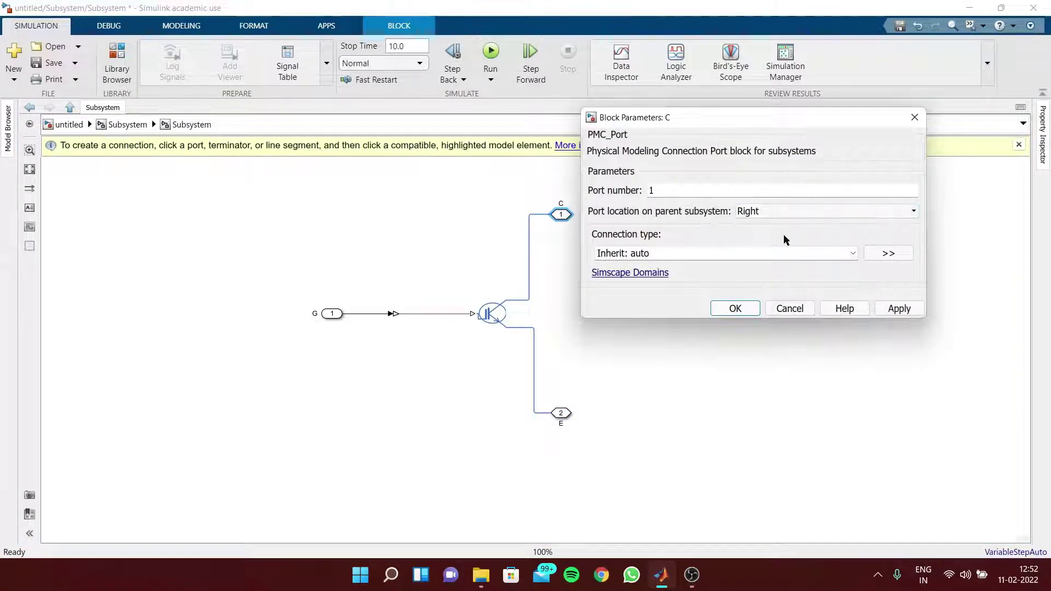
pyautogui.click(891, 308)
pyautogui.click(714, 310)
# - Set connection port E's location on the parent subsystem to Right
pyautogui.doubleClick(560, 412)
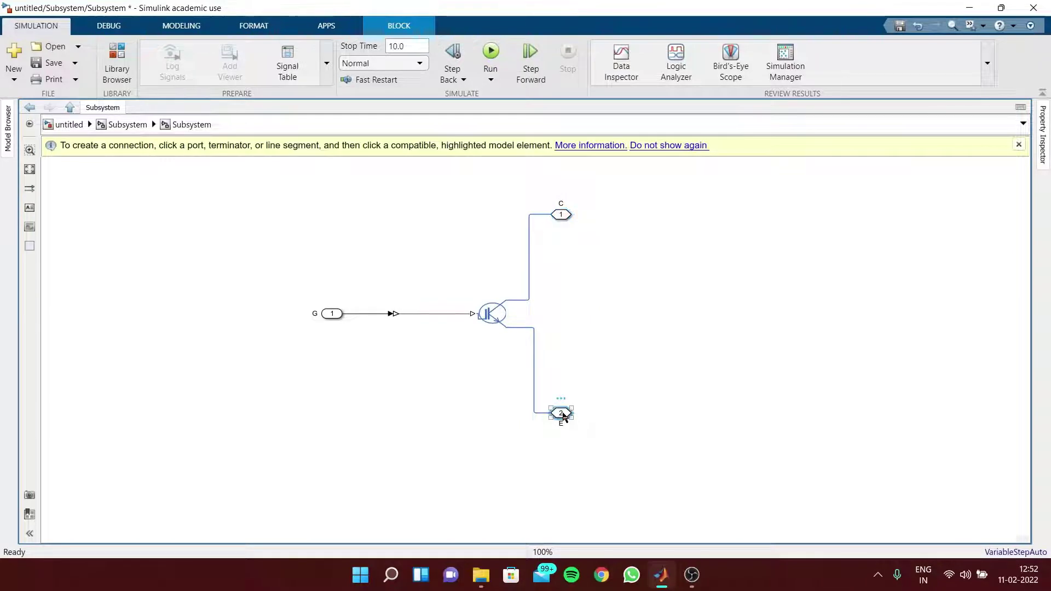
pyautogui.click(774, 410)
pyautogui.click(776, 430)
pyautogui.click(896, 506)
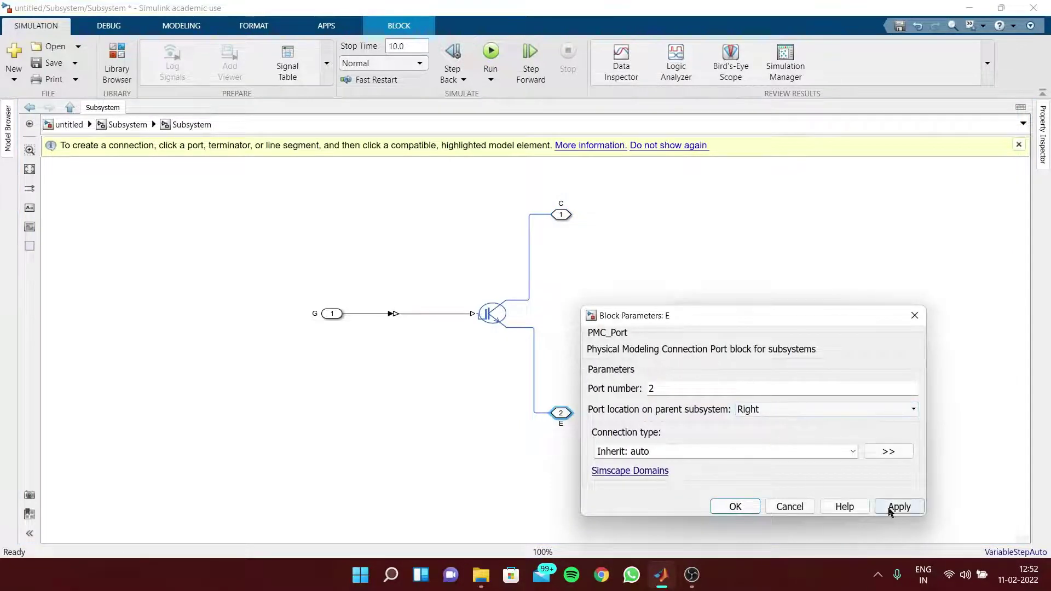
pyautogui.click(735, 506)
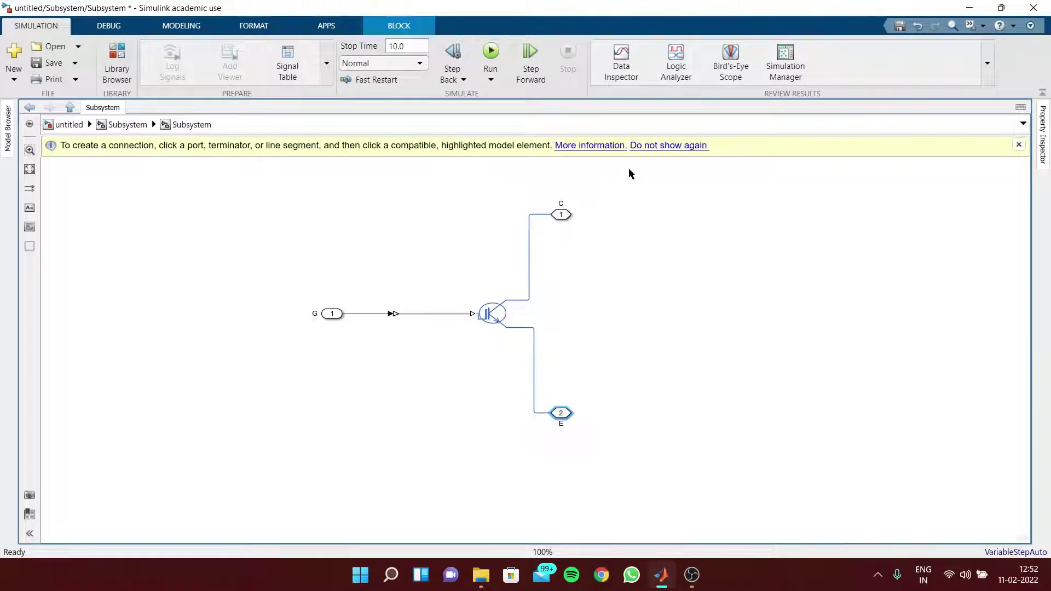
# - Return to the parent subsystem, move the nested subsystem block up slightly, and turn off its content preview
pyautogui.click(125, 126)
pyautogui.moveTo(405, 364); pyautogui.dragTo(402, 322)
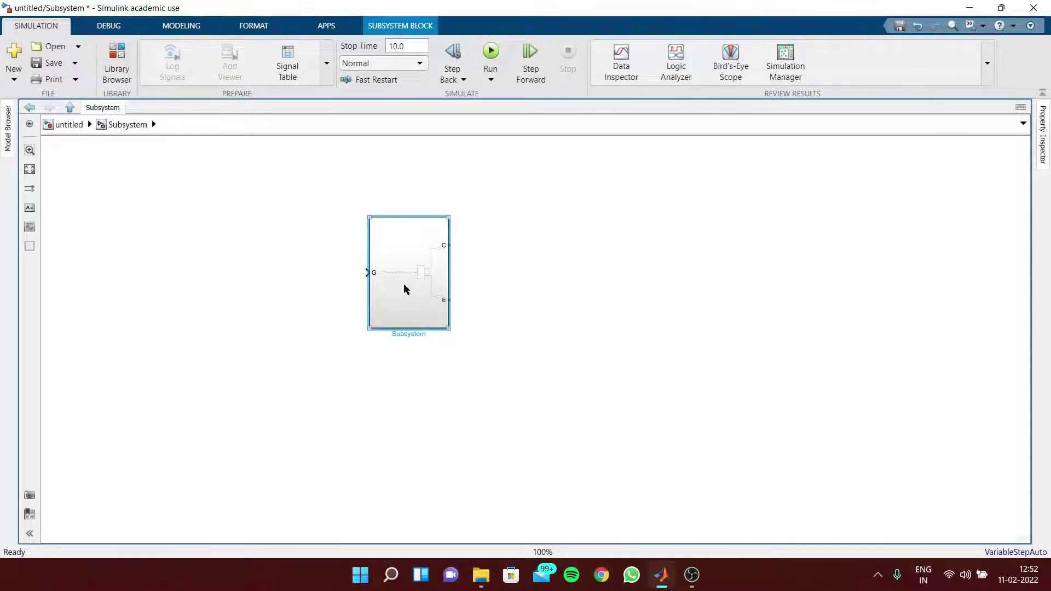
pyautogui.rightClick(403, 284)
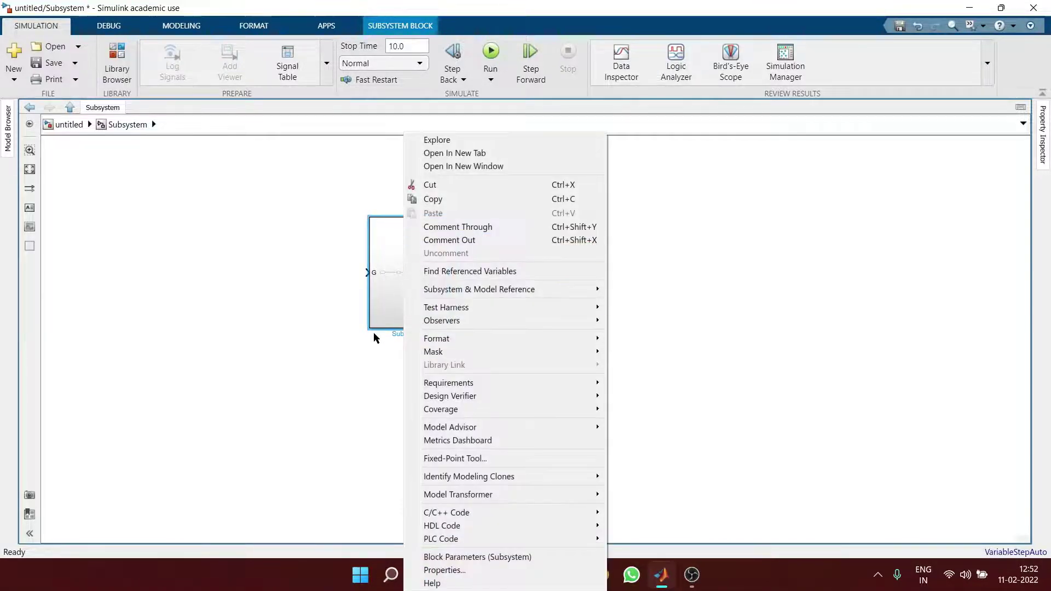
pyautogui.click(374, 333)
pyautogui.rightClick(399, 274)
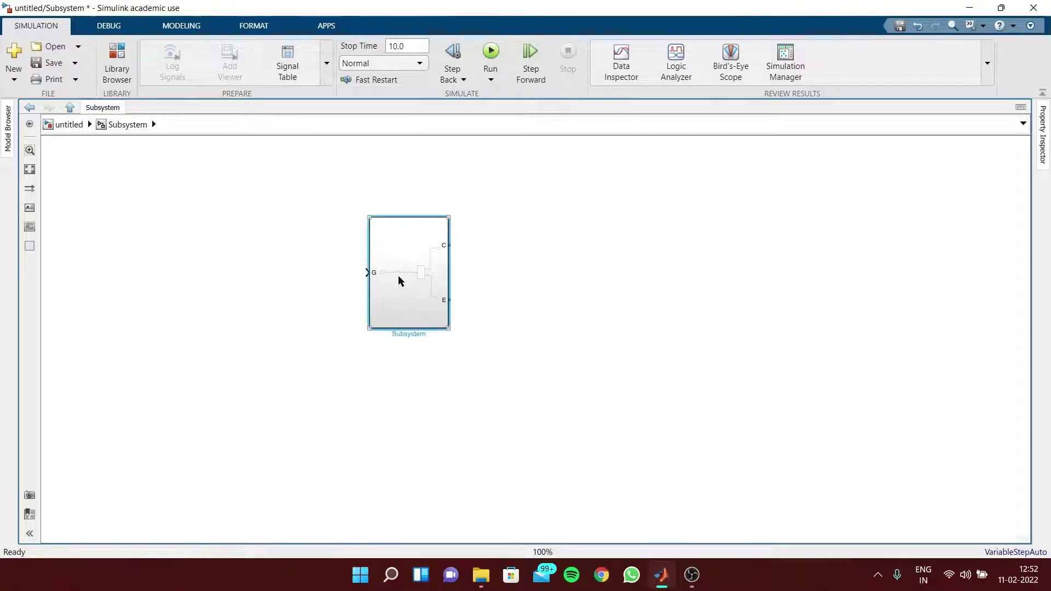
pyautogui.moveTo(439, 339)
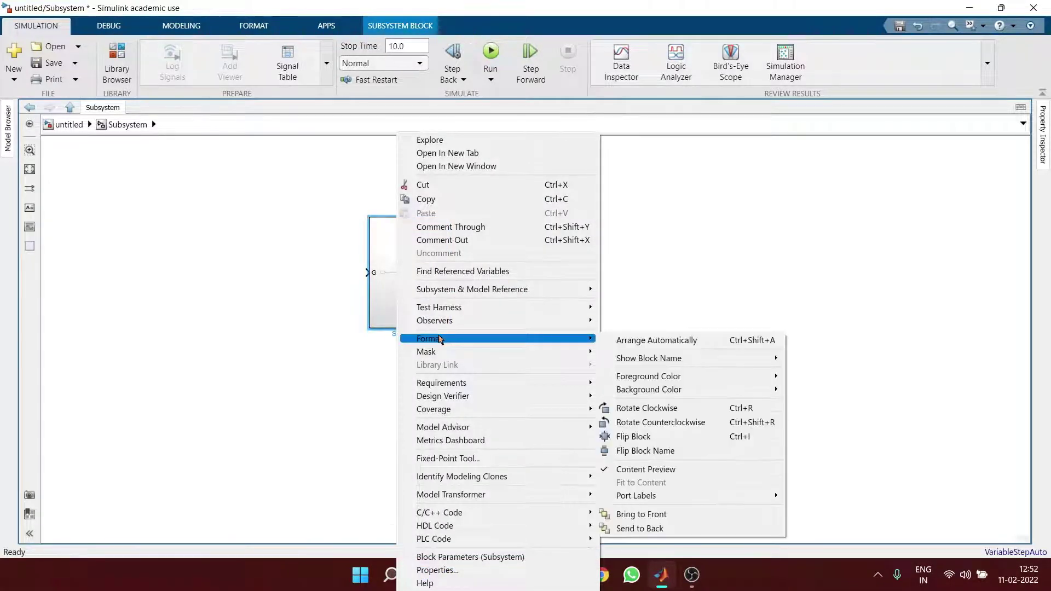
pyautogui.click(694, 471)
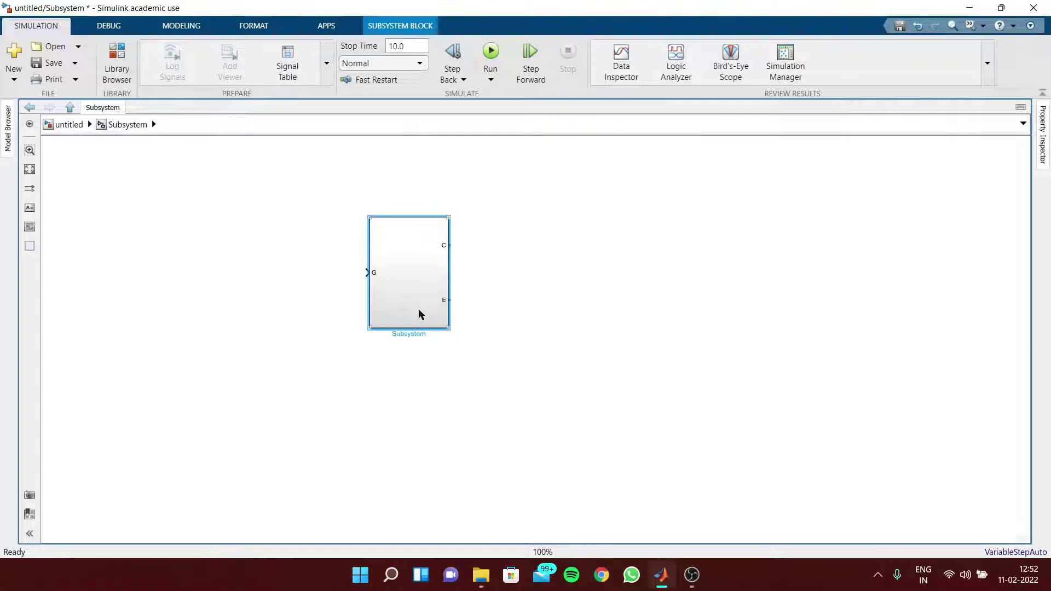
# - Rename the nested subsystem block IGBT 1, and place it at a smaller size in the upper-left area of the diagram
pyautogui.doubleClick(412, 334)
pyautogui.press('BackSpace')
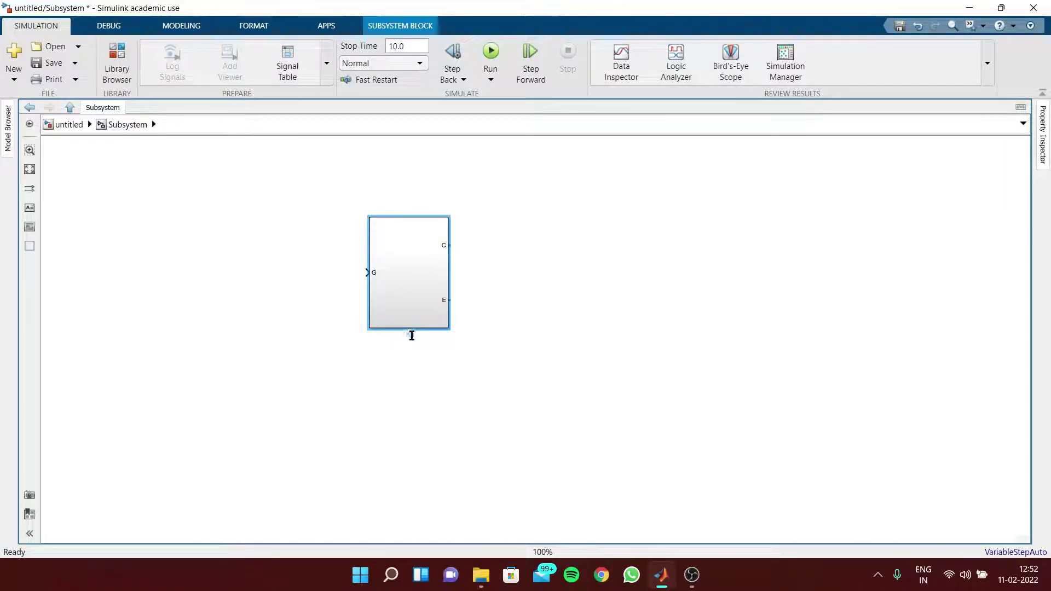
pyautogui.write('IGBT1')
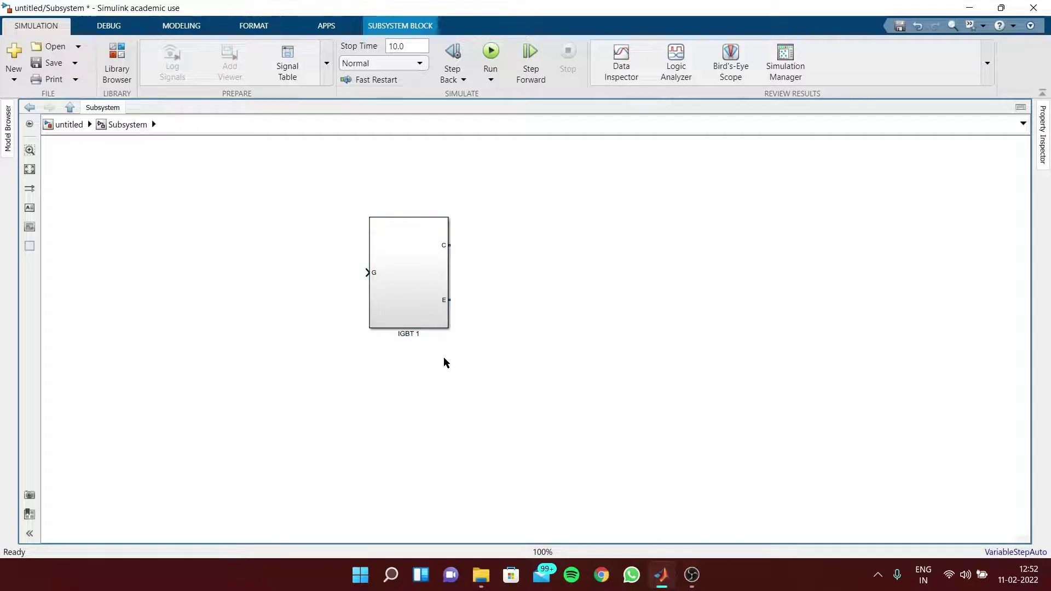
pyautogui.click(420, 277)
pyautogui.moveTo(450, 329); pyautogui.dragTo(287, 249)
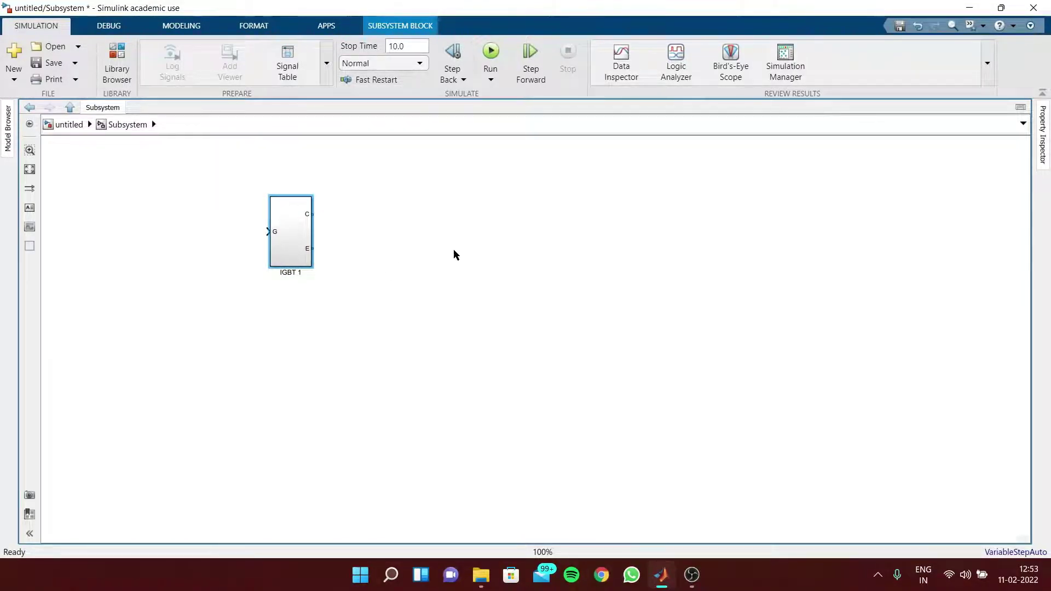
# - Examine the switched reluctance machine's phase terminals in the top-level model
pyautogui.click(69, 126)
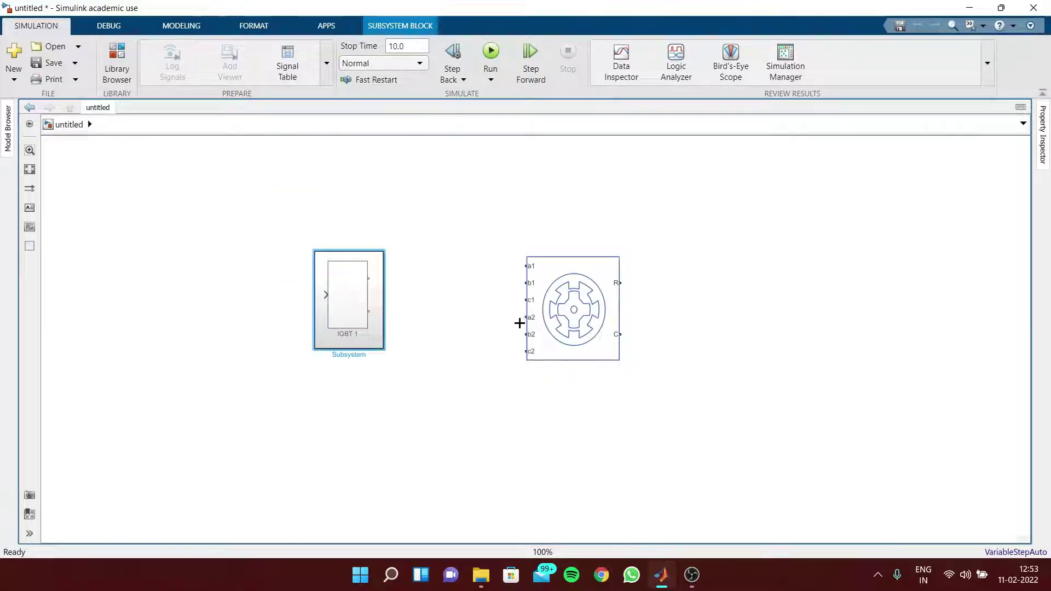
pyautogui.click(533, 353)
pyautogui.click(521, 351)
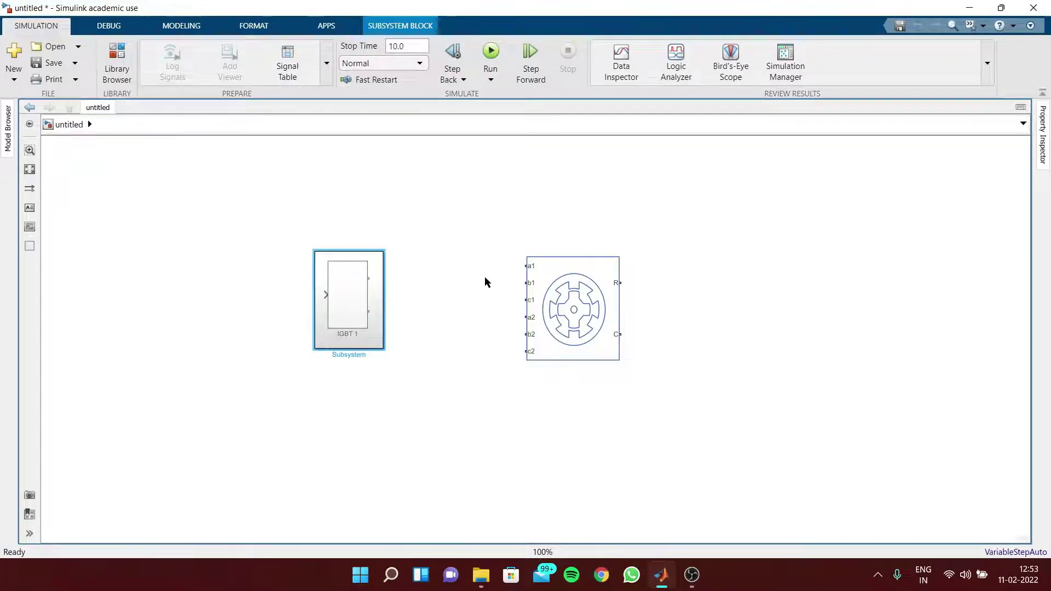
# - Reopen the converter subsystem and make five copies of IGBT 1, with IGBT 3 and 5 in the upper row and 2, 4 and 6 below
pyautogui.click(339, 321)
pyautogui.doubleClick(348, 325)
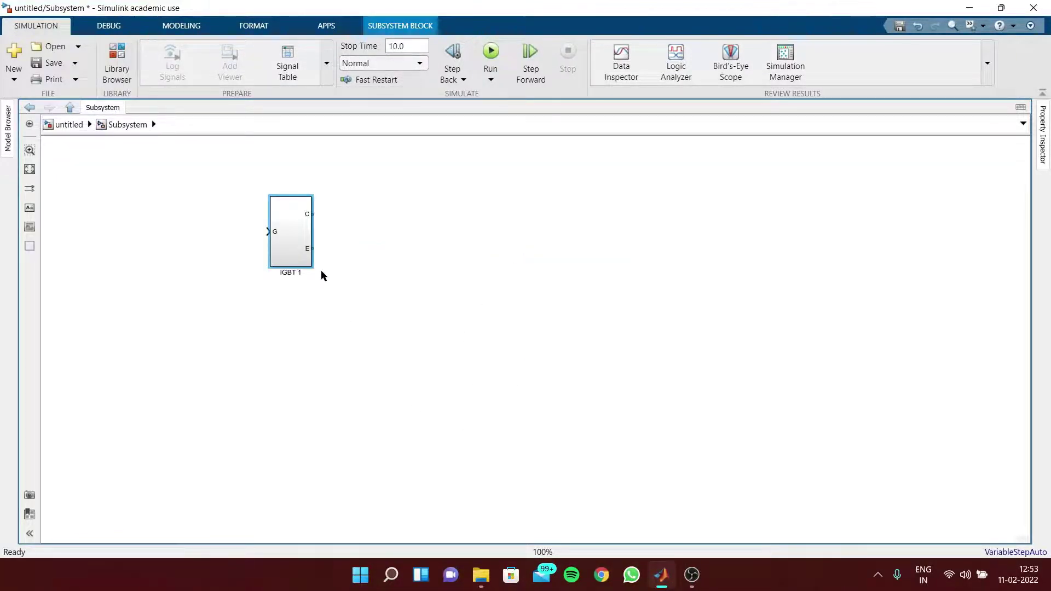
pyautogui.moveTo(299, 246); pyautogui.dragTo(843, 432)
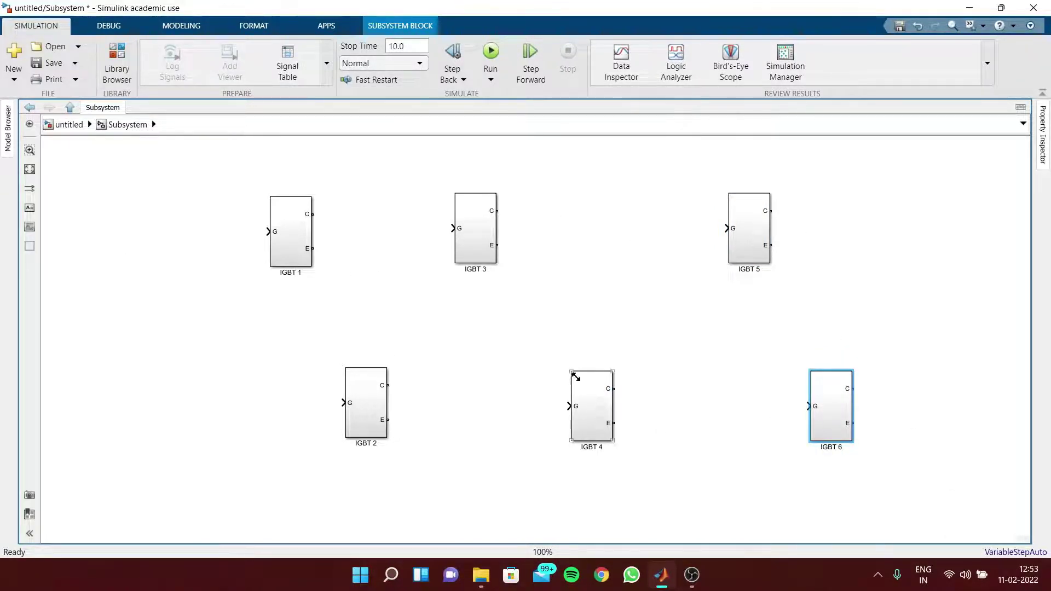
# - Add an Input port block named G at the lower left of the diagram, beside IGBT 2
pyautogui.doubleClick(109, 448)
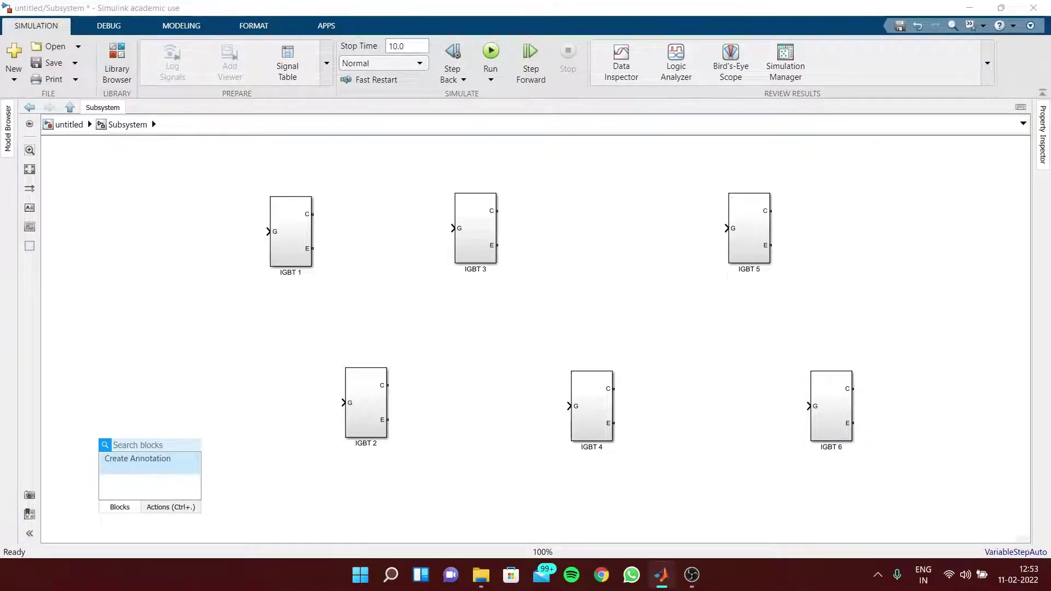
pyautogui.write('in')
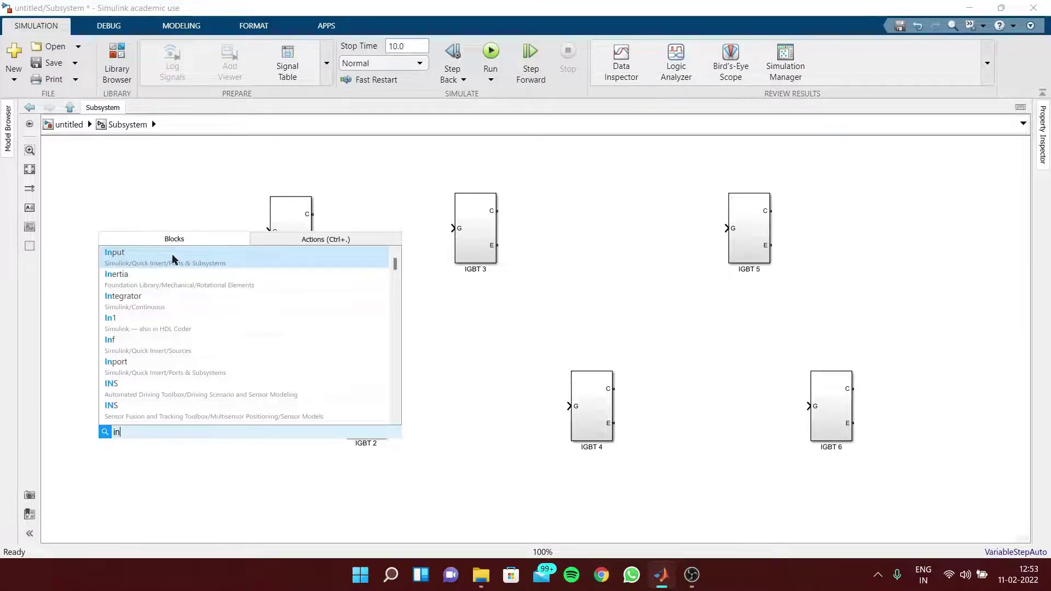
pyautogui.click(172, 258)
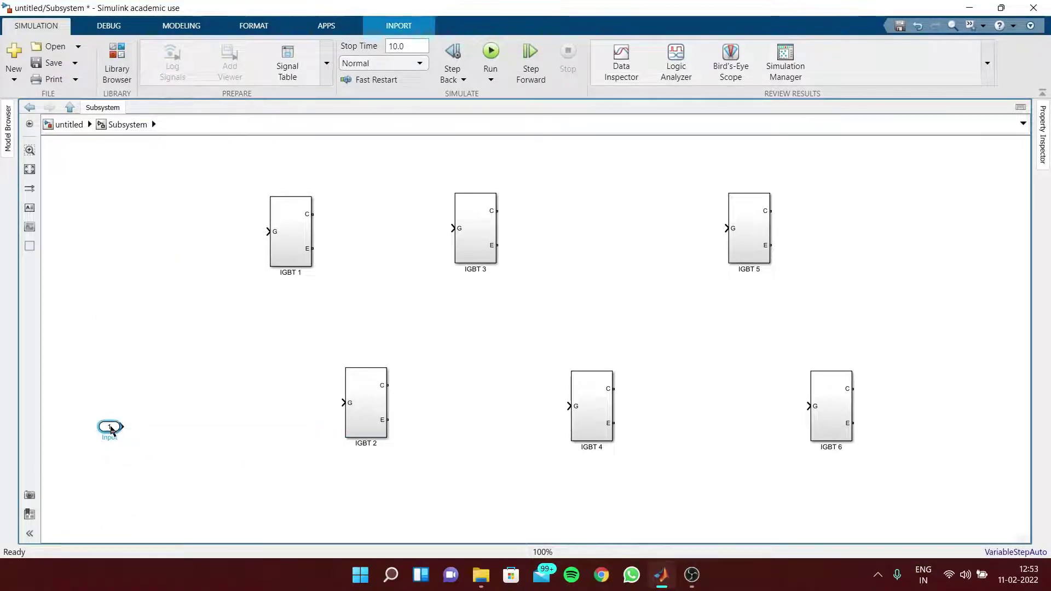
pyautogui.doubleClick(109, 438)
pyautogui.write('G')
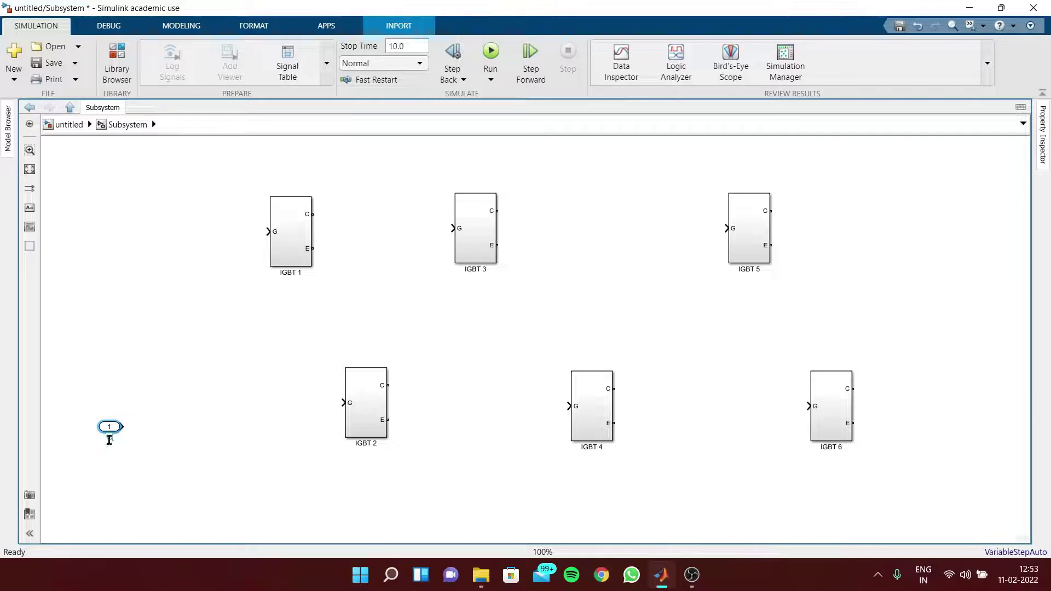
pyautogui.moveTo(106, 430); pyautogui.dragTo(90, 464)
pyautogui.click(323, 420)
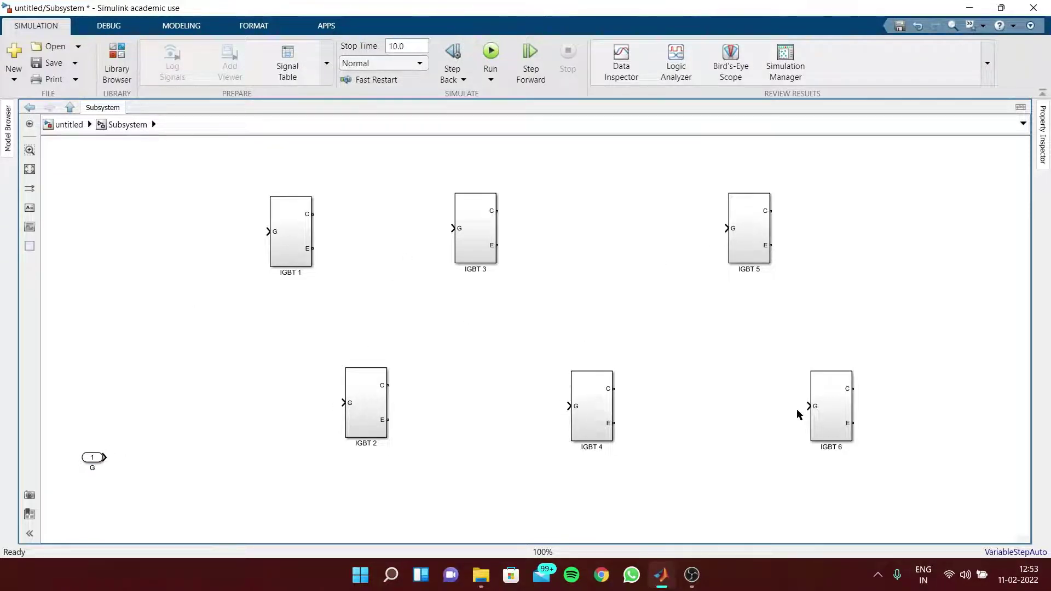
# - Add a Demux block beside input port G, stretch it taller, and set its number of outputs to 3
pyautogui.doubleClick(174, 453)
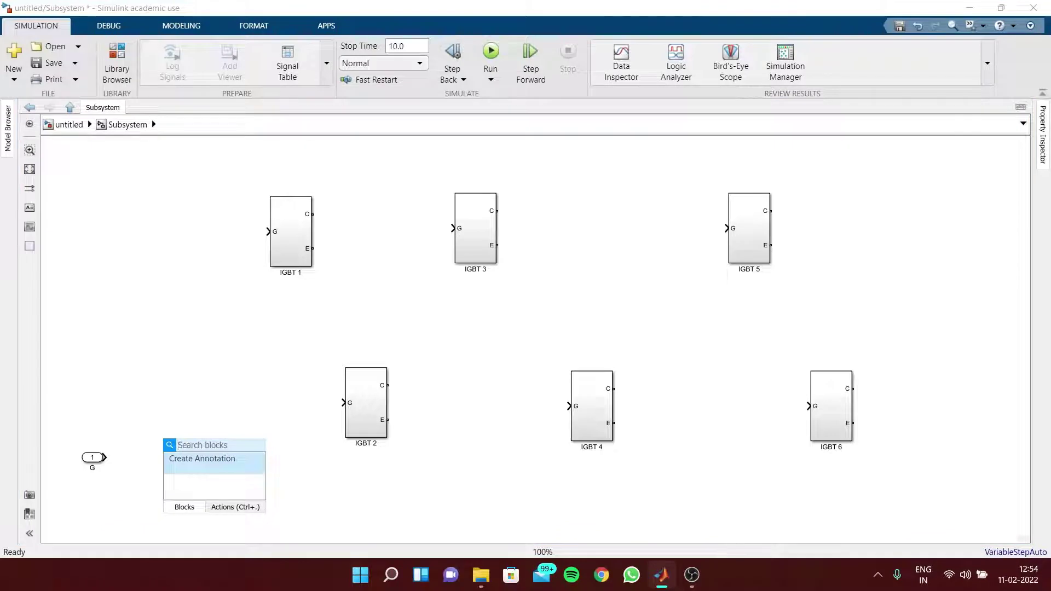
pyautogui.write('demux')
pyautogui.click(201, 259)
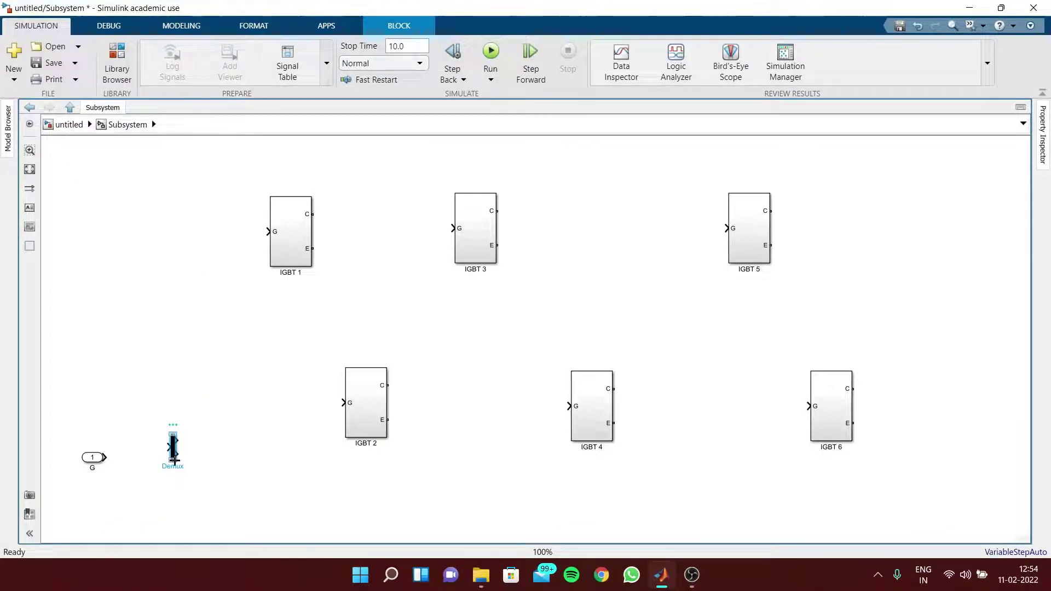
pyautogui.moveTo(168, 460)
pyautogui.mouseDown()
pyautogui.moveTo(168, 512)
pyautogui.moveTo(192, 438)
pyautogui.moveTo(192, 452)
pyautogui.moveTo(188, 429)
pyautogui.moveTo(175, 457)
pyautogui.moveTo(171, 446)
pyautogui.mouseUp()
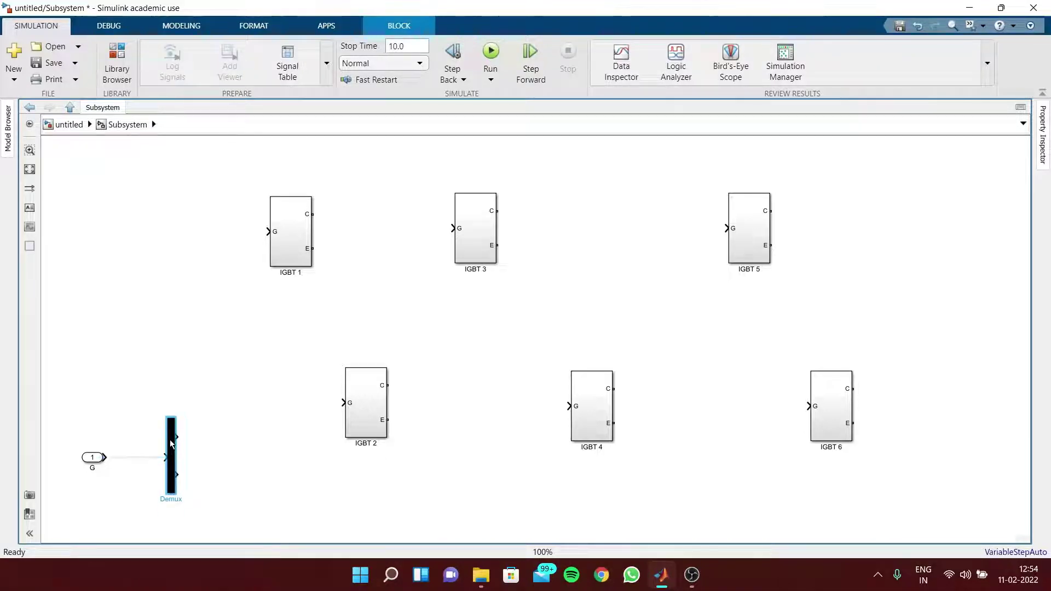
pyautogui.doubleClick(171, 444)
pyautogui.write('3')
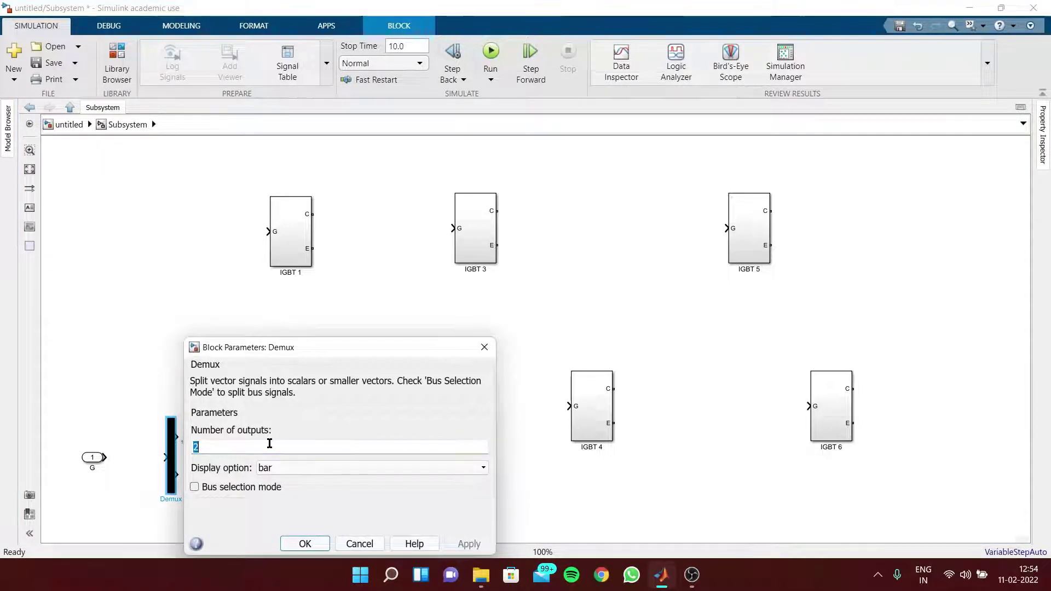
pyautogui.press('Return')
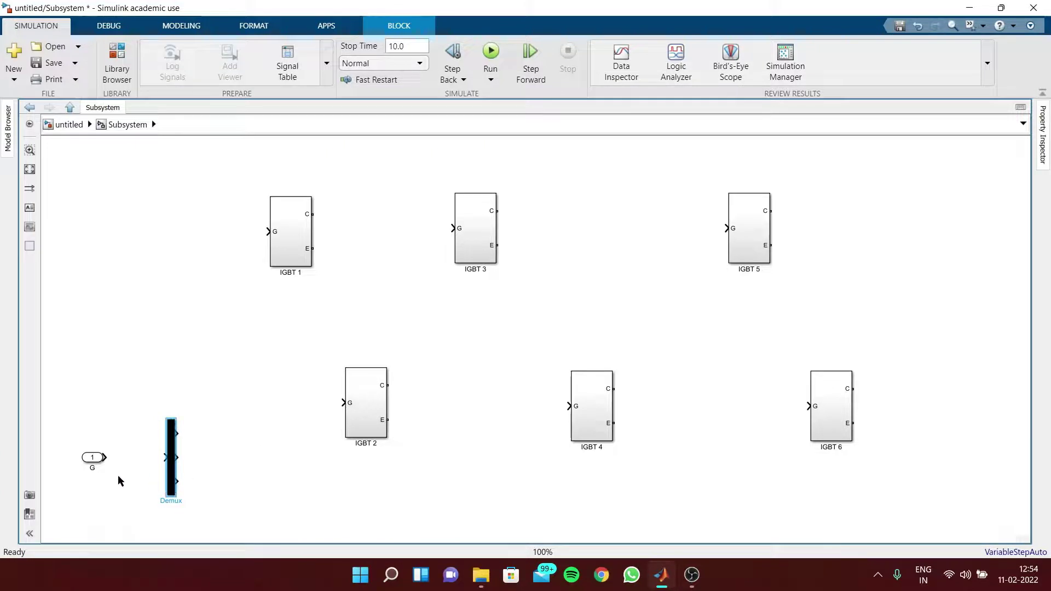
# - Connect G to the Demux and its first output to the gates of IGBT 1 and IGBT 2, straightening the branch to IGBT 2
pyautogui.moveTo(105, 457)
pyautogui.mouseDown()
pyautogui.moveTo(165, 457)
pyautogui.moveTo(199, 391)
pyautogui.moveTo(222, 244)
pyautogui.moveTo(268, 226)
pyautogui.mouseUp()
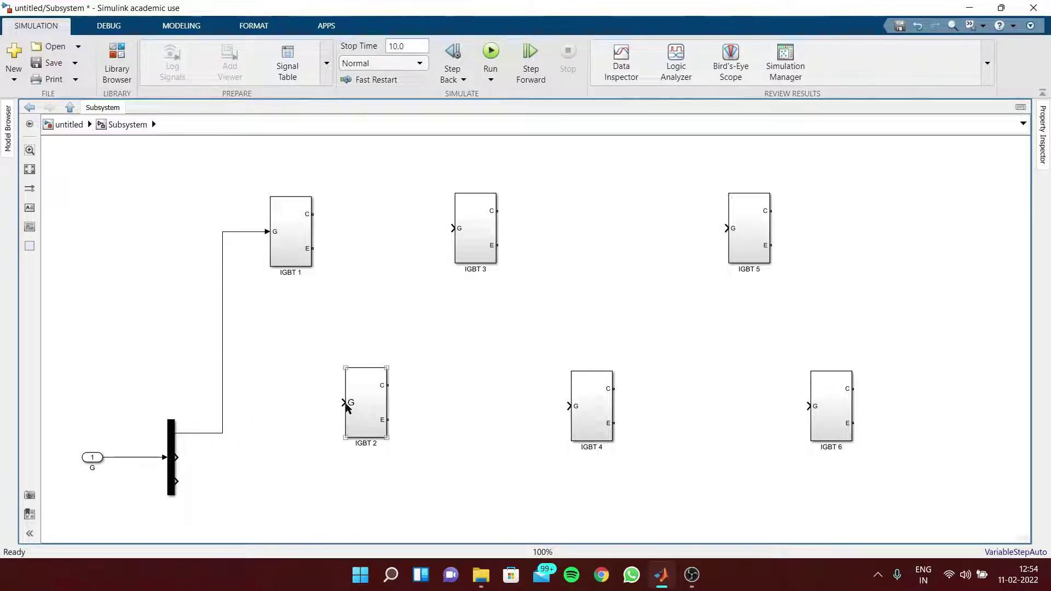
pyautogui.moveTo(343, 403); pyautogui.dragTo(223, 394)
pyautogui.moveTo(361, 399); pyautogui.dragTo(368, 386)
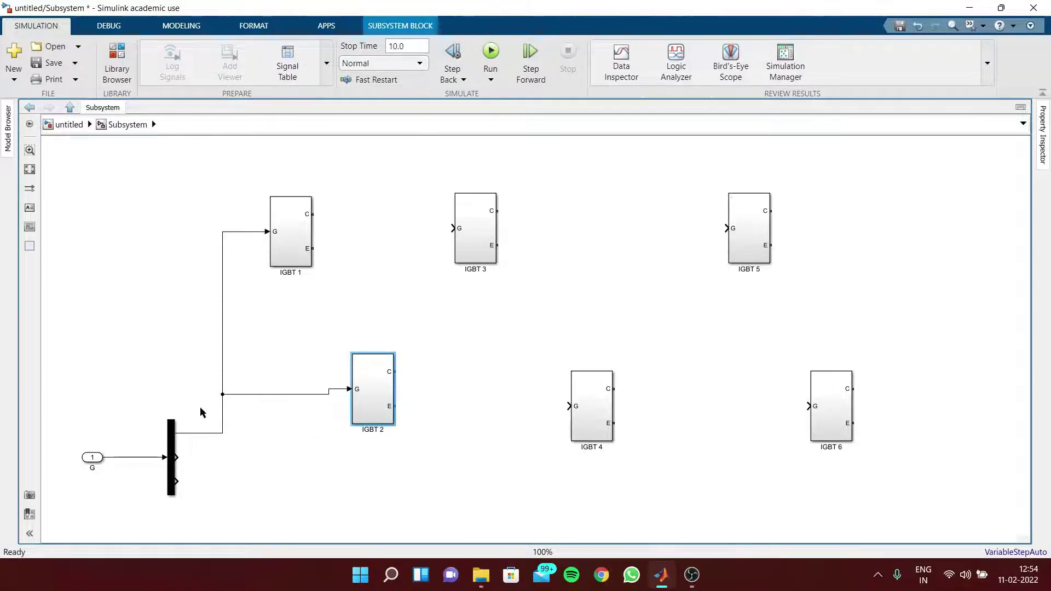
pyautogui.moveTo(222, 396); pyautogui.dragTo(224, 388)
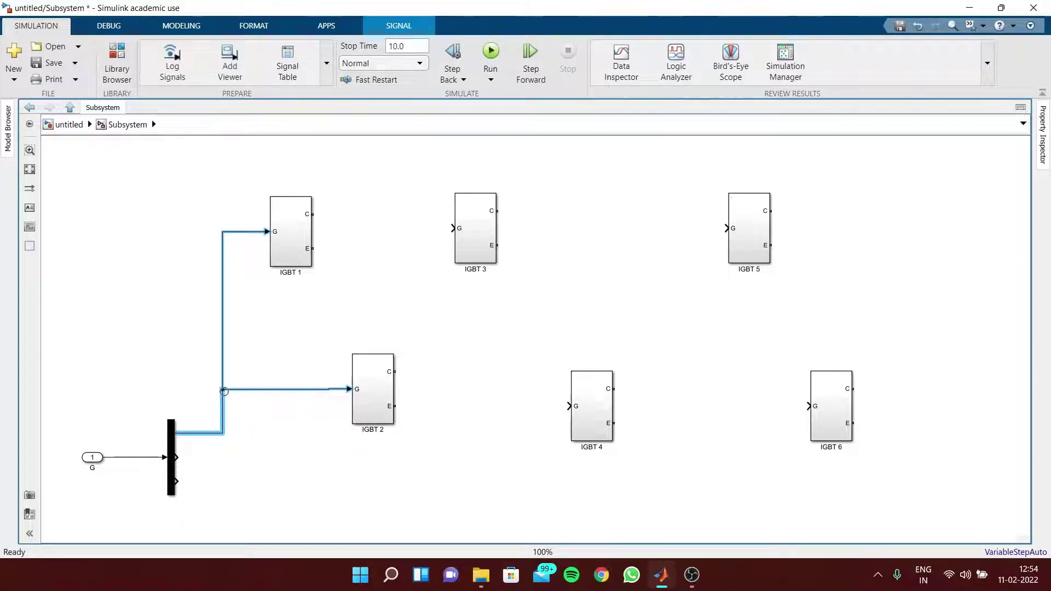
pyautogui.click(284, 473)
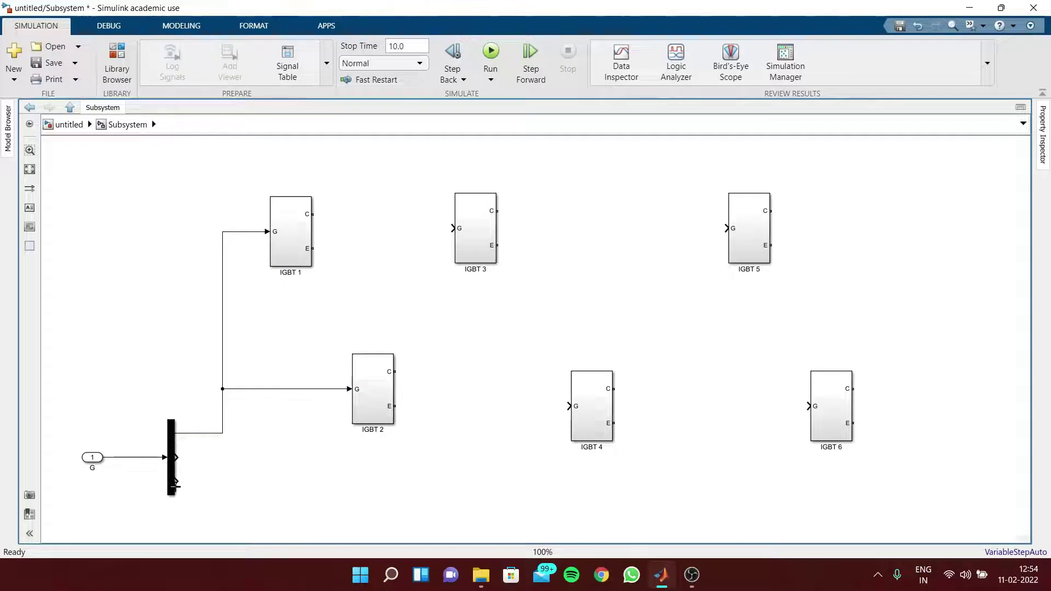
# - Wire the second Demux output to the gates of IGBT 3 and 4 and the third to IGBT 5 and 6, adjusting the positions of IGBT 4 and 6
pyautogui.moveTo(181, 458)
pyautogui.mouseDown()
pyautogui.moveTo(432, 484)
pyautogui.moveTo(429, 282)
pyautogui.moveTo(453, 228)
pyautogui.mouseUp()
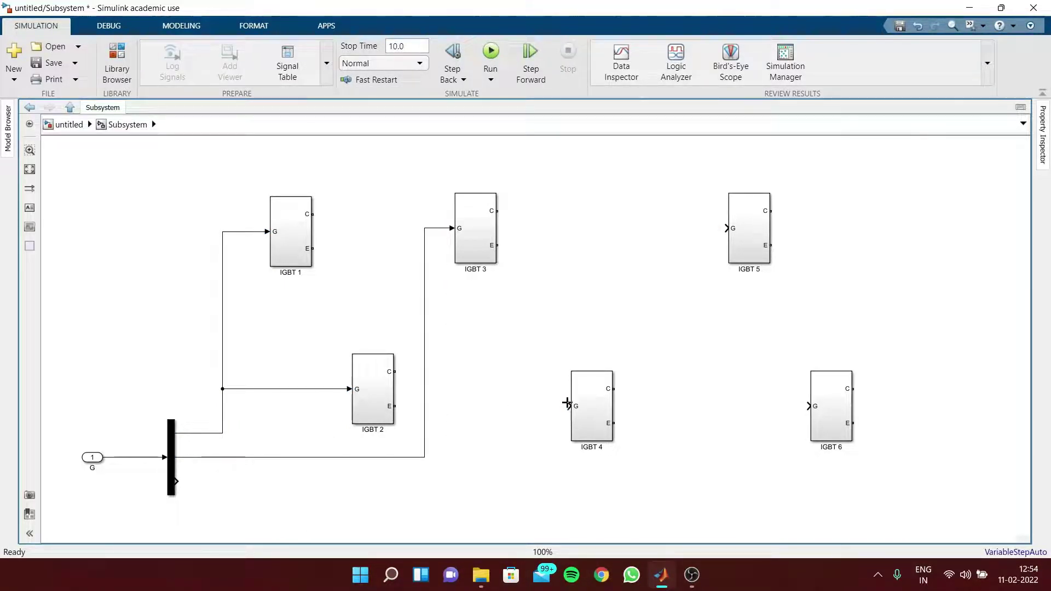
pyautogui.moveTo(569, 405); pyautogui.dragTo(424, 405)
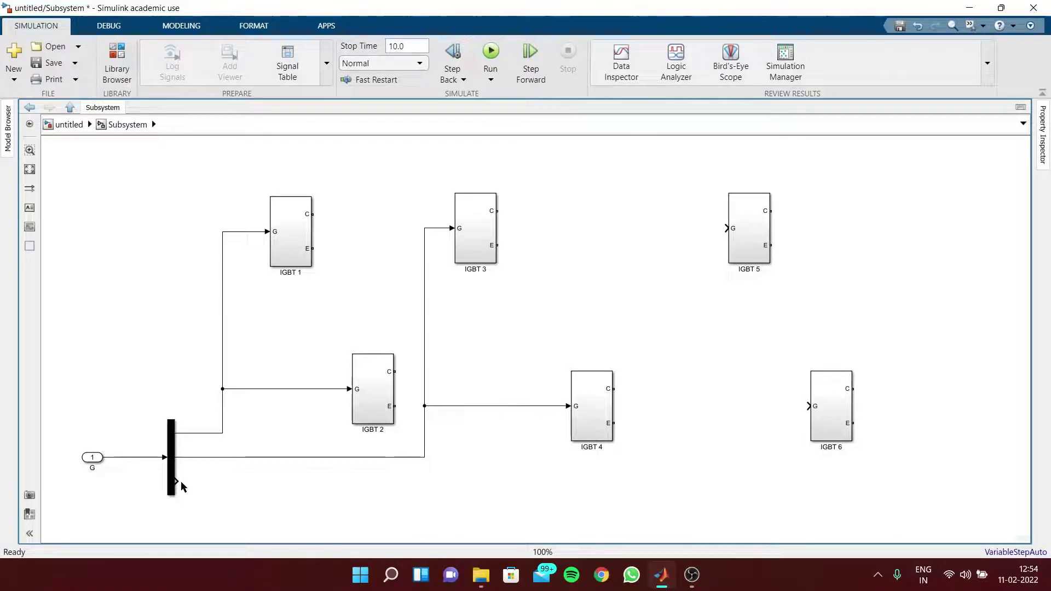
pyautogui.moveTo(176, 481); pyautogui.dragTo(726, 228)
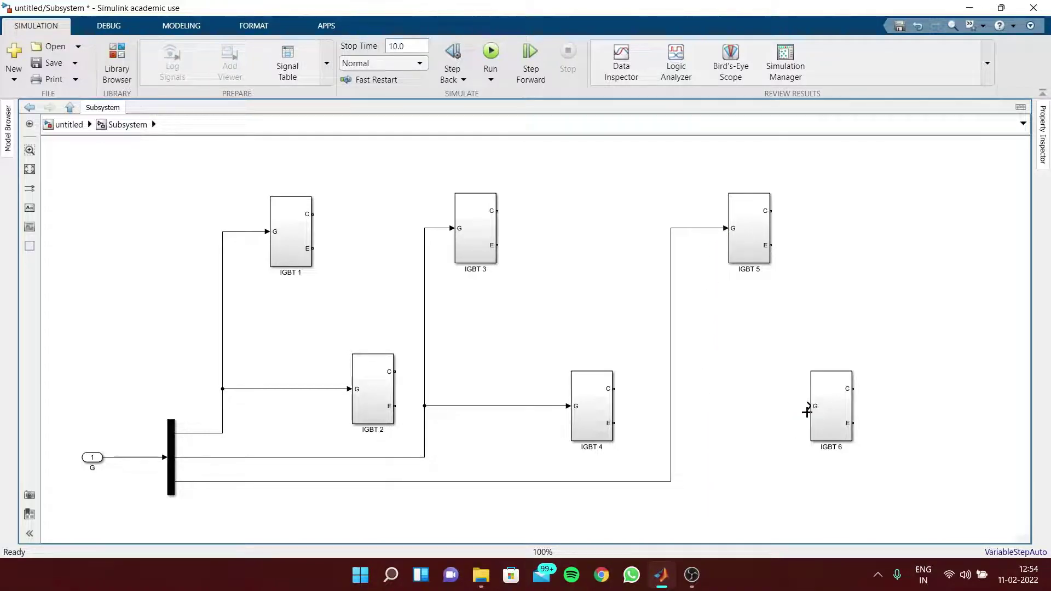
pyautogui.moveTo(809, 406); pyautogui.dragTo(671, 406)
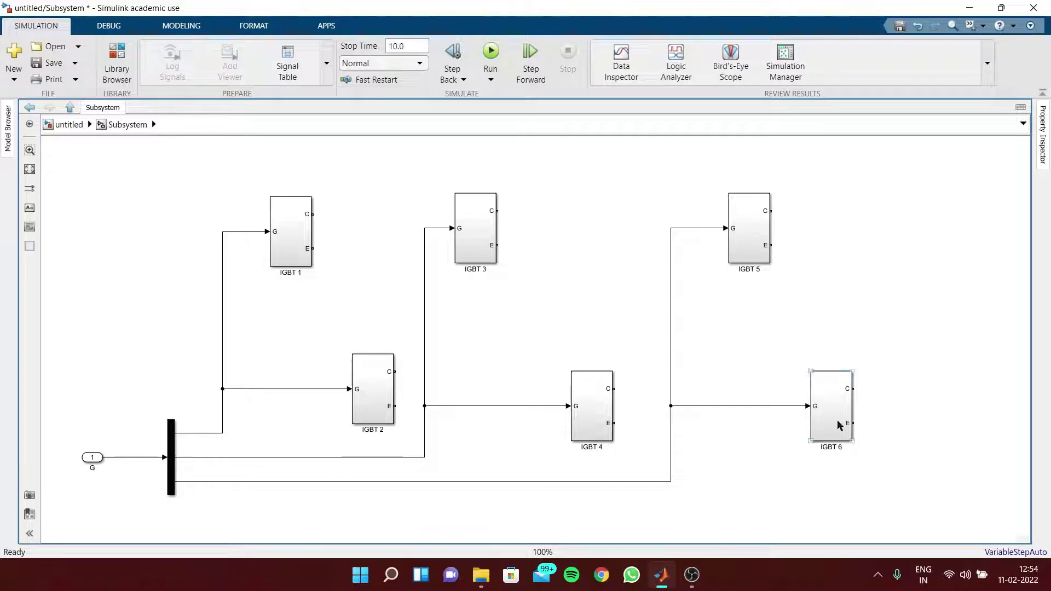
pyautogui.moveTo(836, 419); pyautogui.dragTo(818, 419)
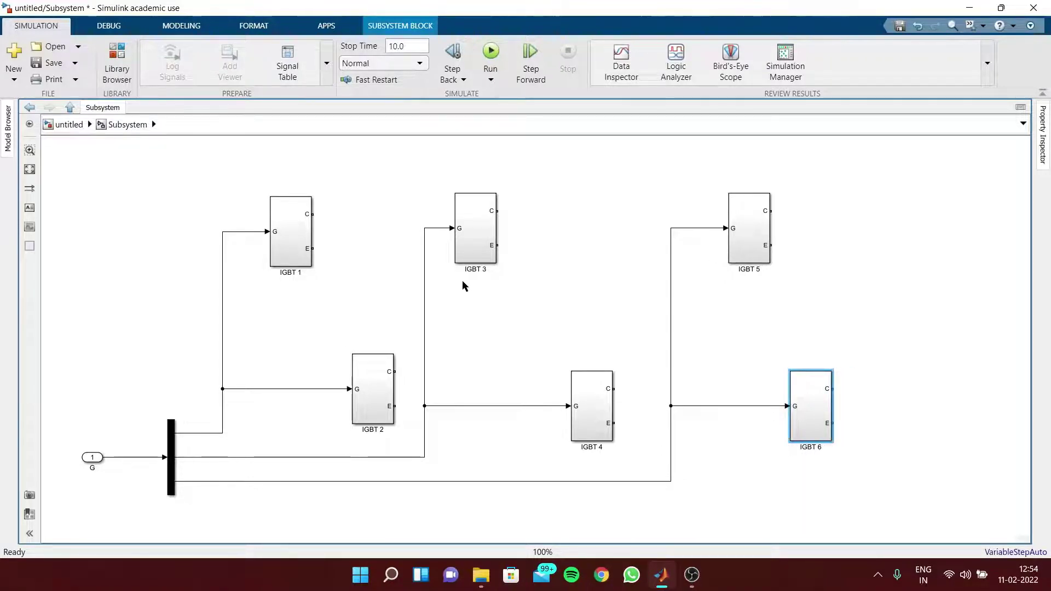
pyautogui.moveTo(581, 420); pyautogui.dragTo(580, 386)
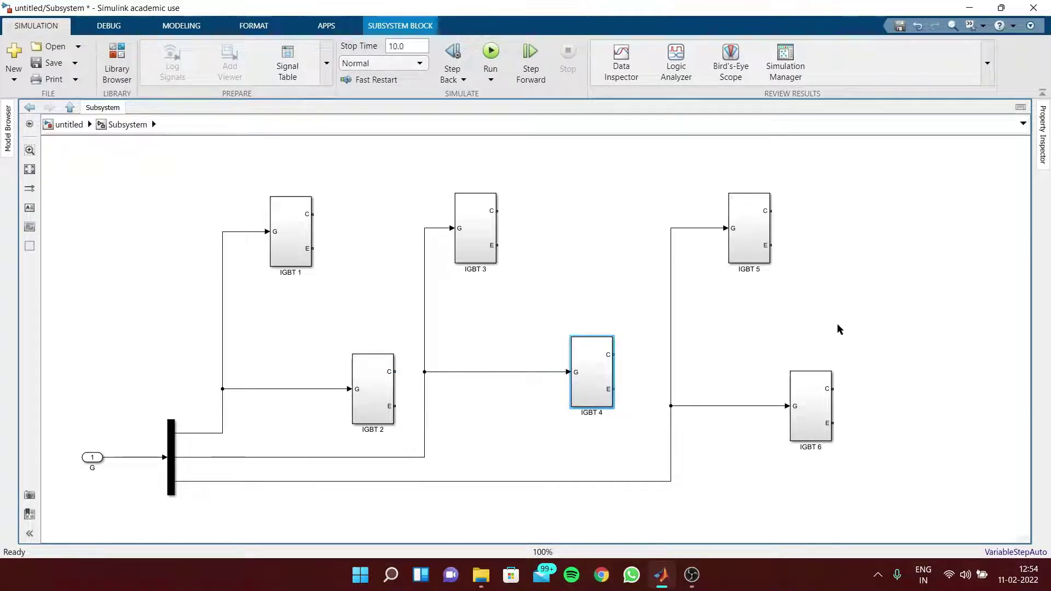
# - Add a Connection Port above IGBT 3 and place a copy of it below the diagram
pyautogui.scroll(-2, 997, 293)
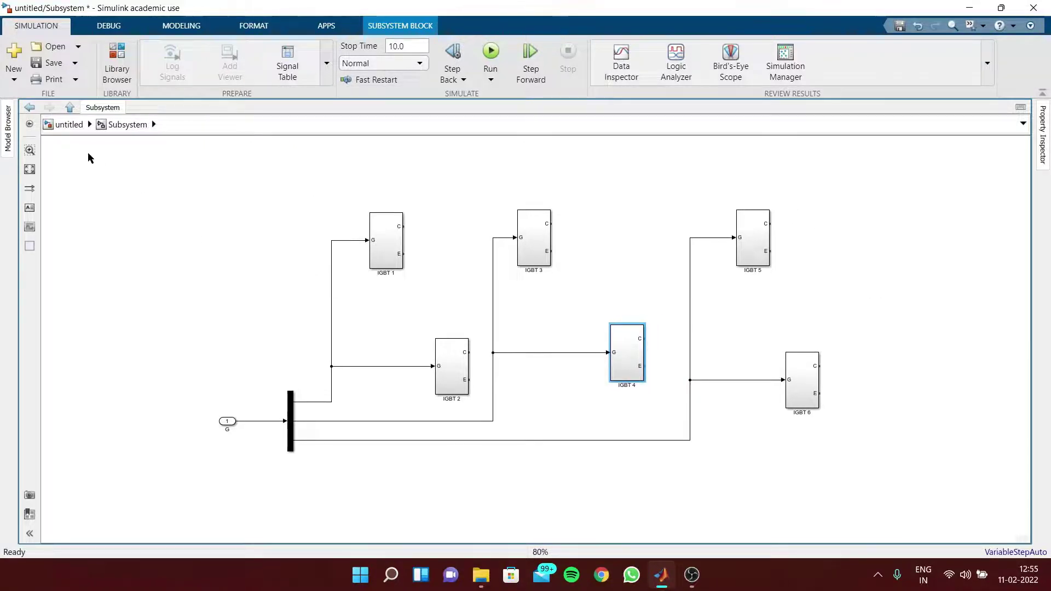
pyautogui.doubleClick(544, 152)
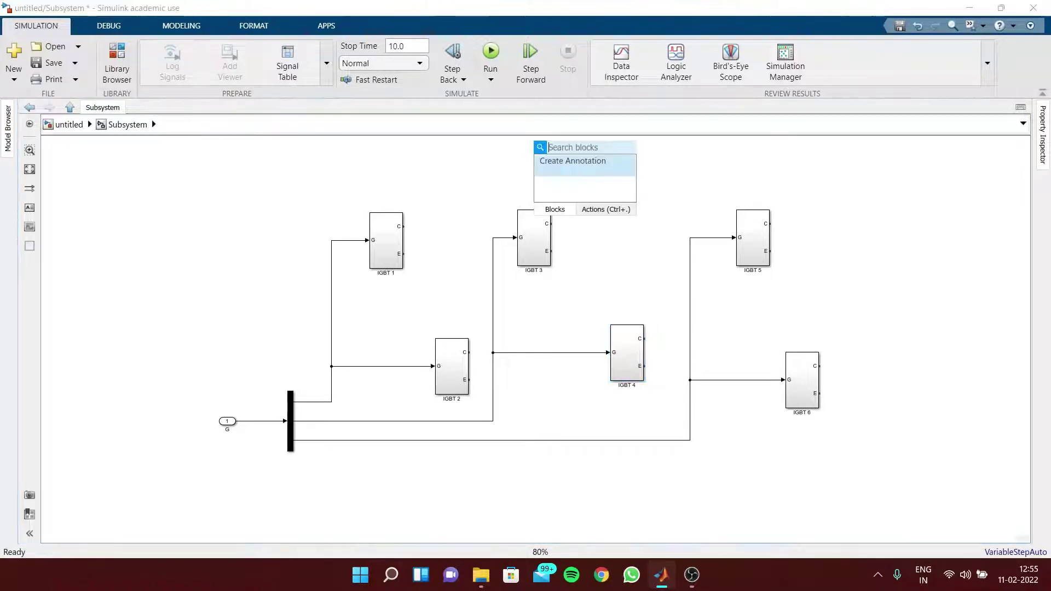
pyautogui.write('con')
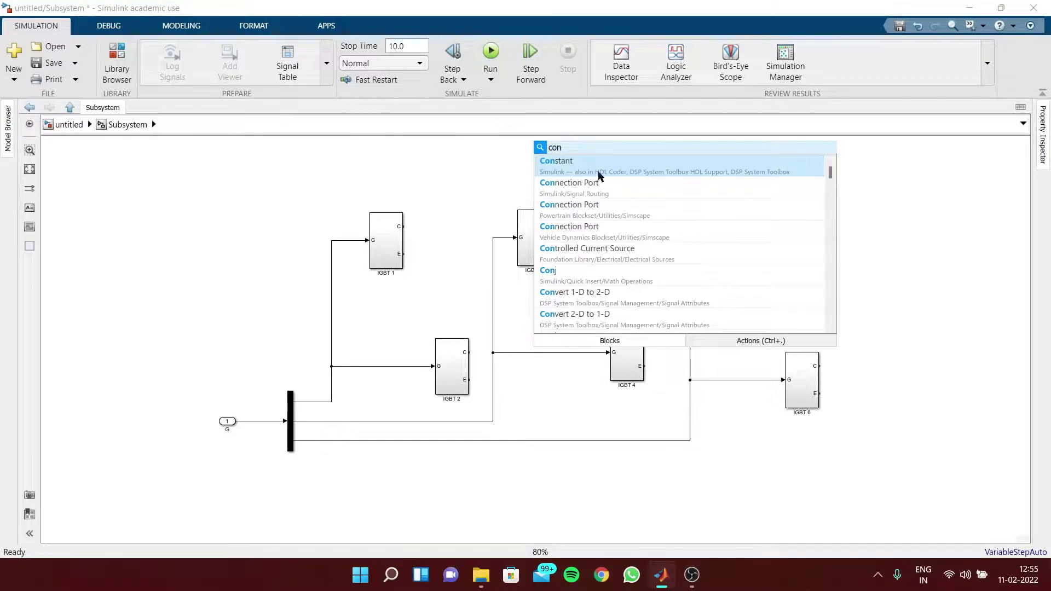
pyautogui.click(606, 189)
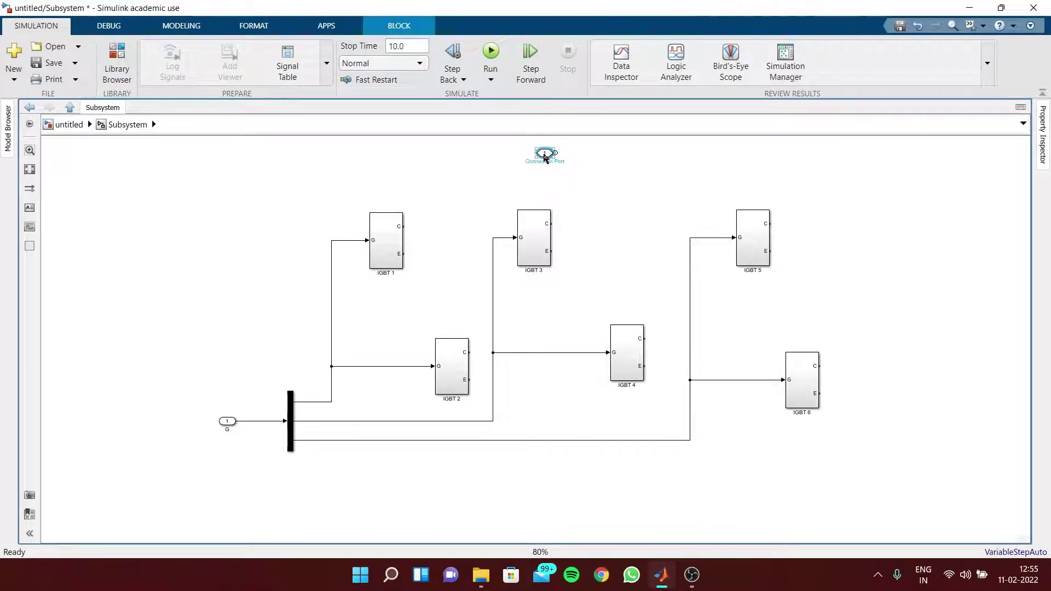
pyautogui.click(549, 158)
pyautogui.moveTo(547, 153); pyautogui.dragTo(624, 276)
pyautogui.moveTo(549, 159); pyautogui.dragTo(535, 498)
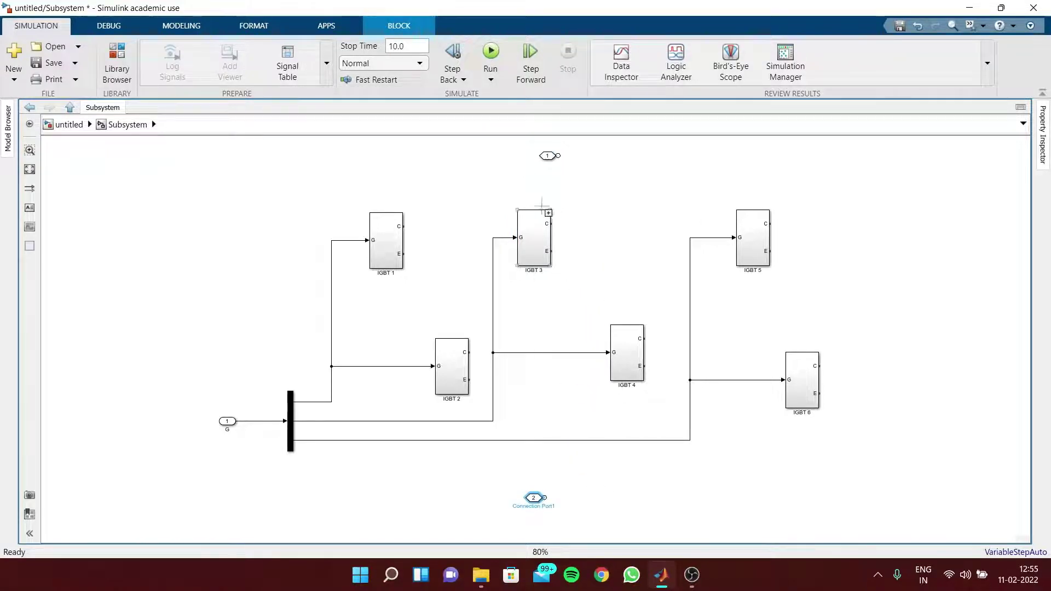
# - Rename the upper connection port + and the lower one -, nudging the lower port slightly
pyautogui.click(555, 155)
pyautogui.click(549, 157)
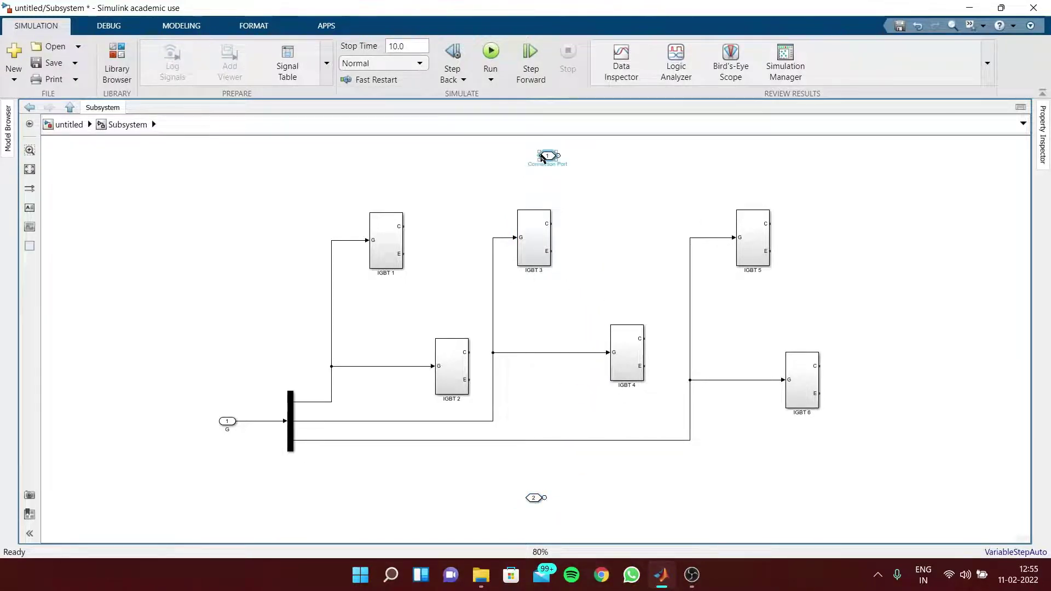
pyautogui.doubleClick(546, 164)
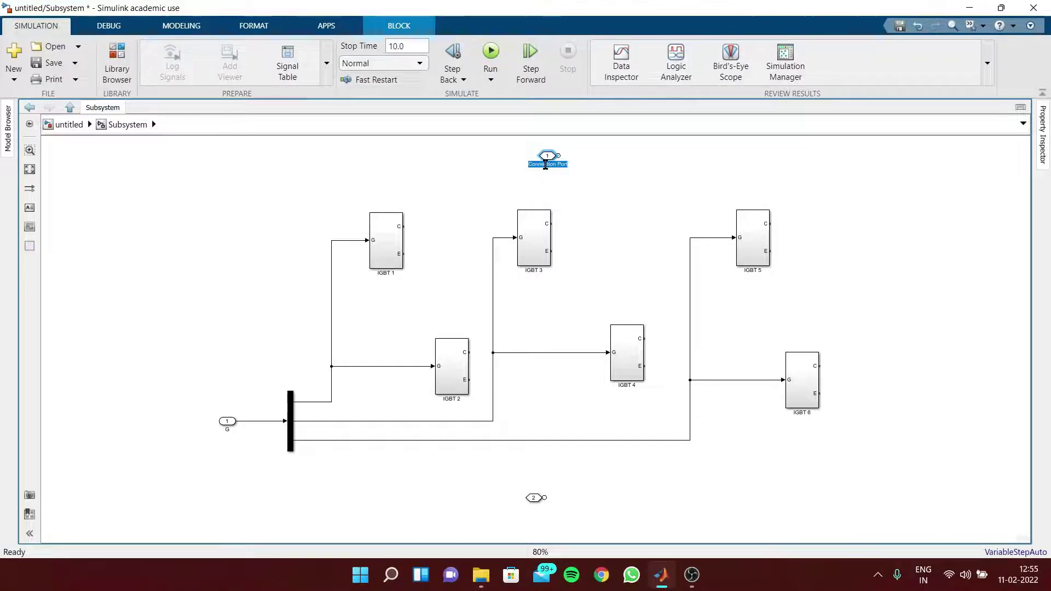
pyautogui.press('BackSpace')
pyautogui.click(535, 498)
pyautogui.moveTo(539, 500); pyautogui.dragTo(547, 495)
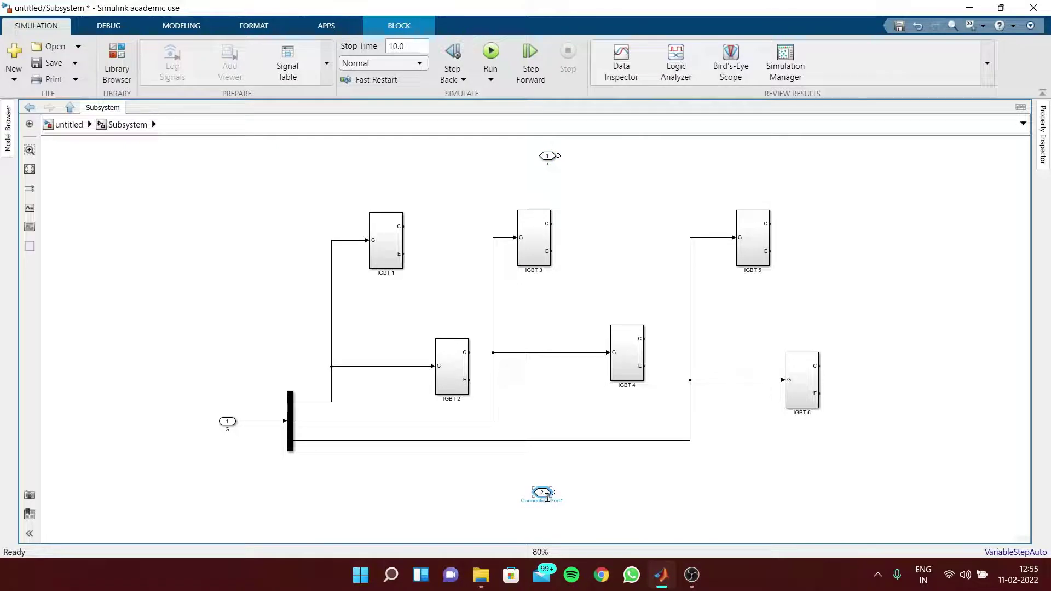
pyautogui.doubleClick(548, 502)
pyautogui.press('BackSpace')
pyautogui.click(652, 501)
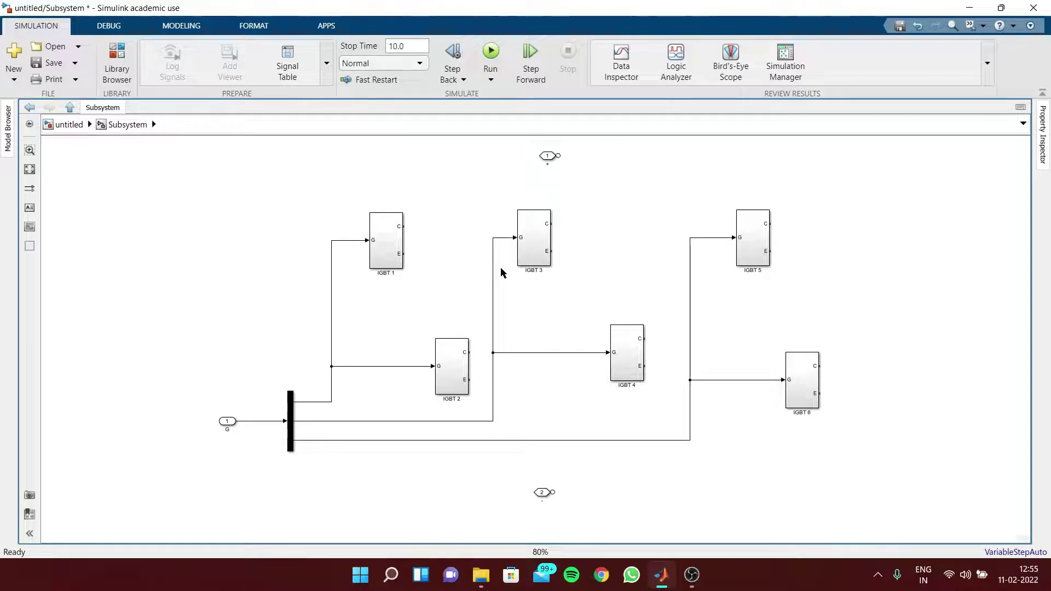
# - Move IGBT 2 up and closer to IGBT 1, shift IGBT 3 above IGBT 4, and reroute their shared gate line nearer to IGBT 3 and 4
pyautogui.moveTo(449, 370); pyautogui.dragTo(431, 353)
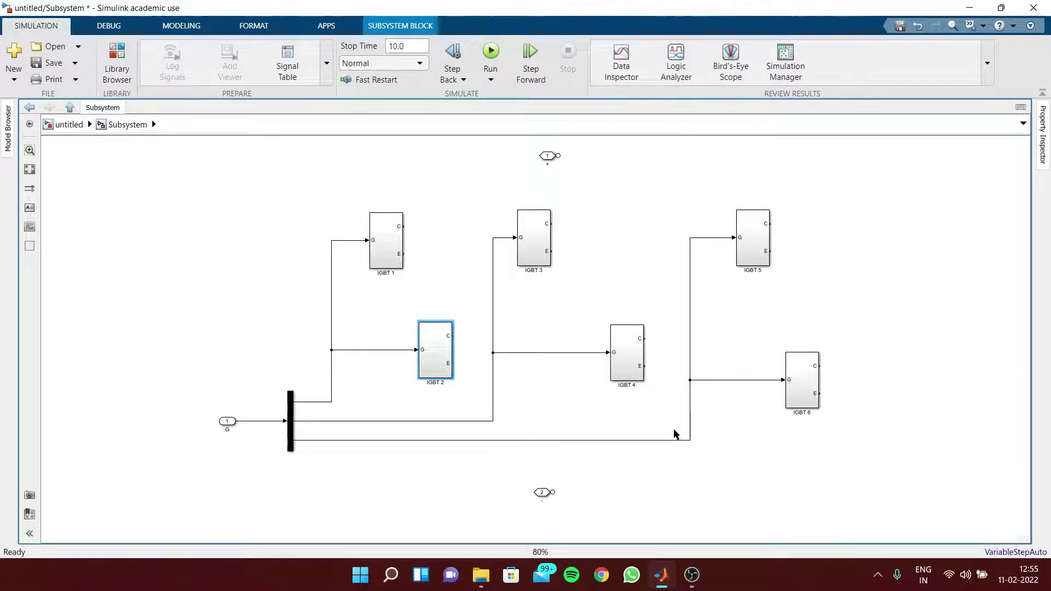
pyautogui.moveTo(536, 252); pyautogui.dragTo(596, 260)
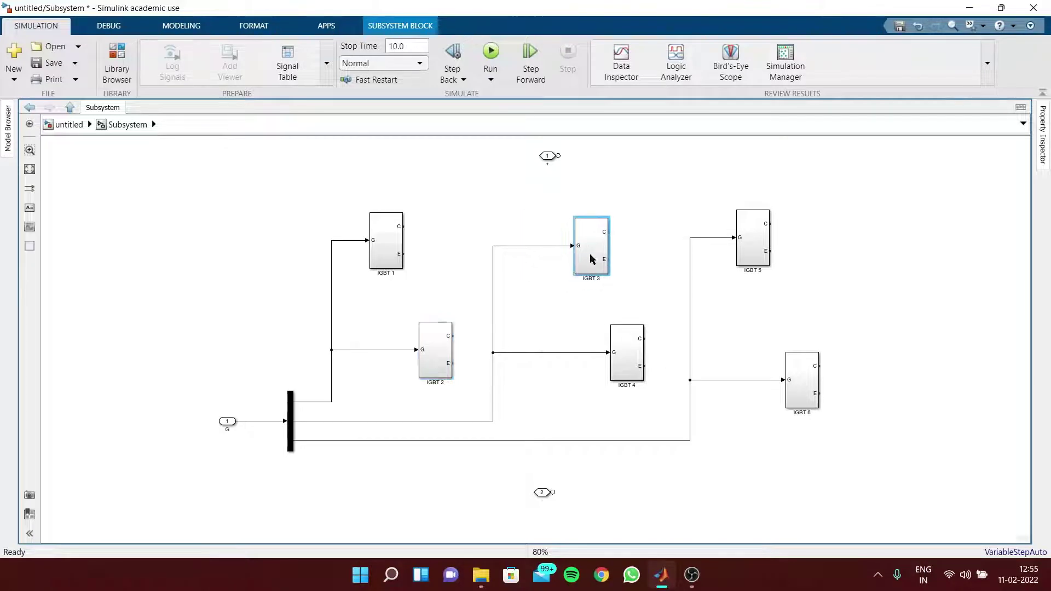
pyautogui.click(499, 332)
pyautogui.moveTo(499, 342); pyautogui.dragTo(528, 353)
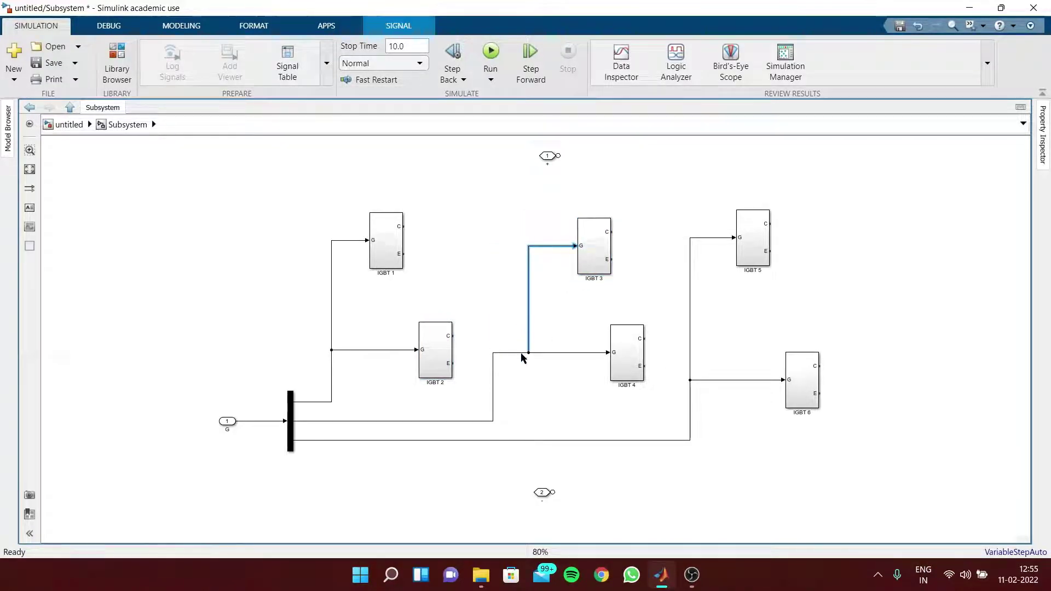
pyautogui.moveTo(493, 385); pyautogui.dragTo(528, 388)
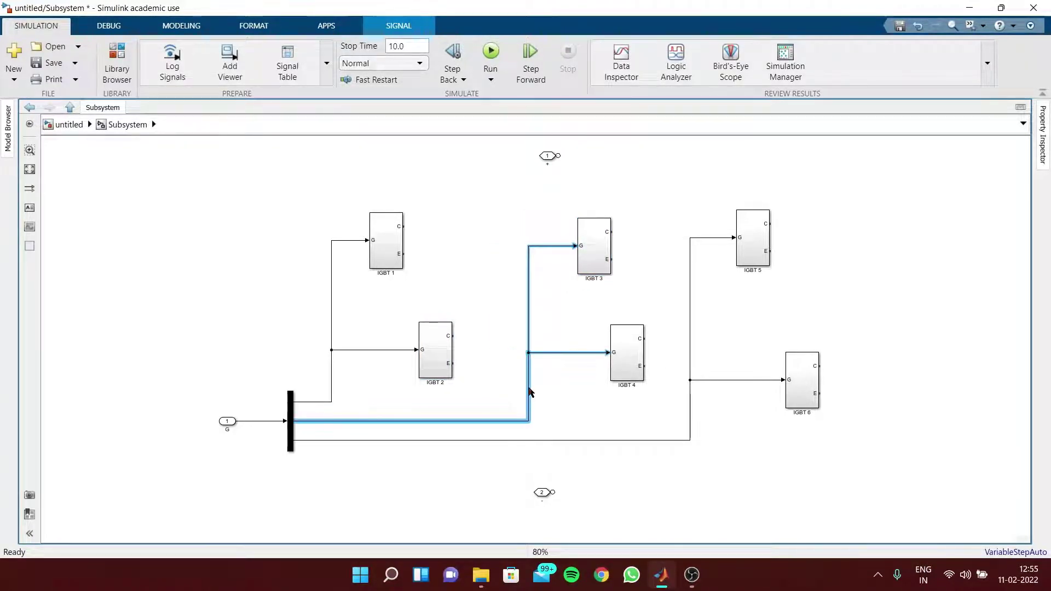
# - Space IGBT 5 and IGBT 6 farther from IGBT 3 and 4, and align their shared gate line closer to IGBT 5
pyautogui.moveTo(751, 240); pyautogui.dragTo(869, 234)
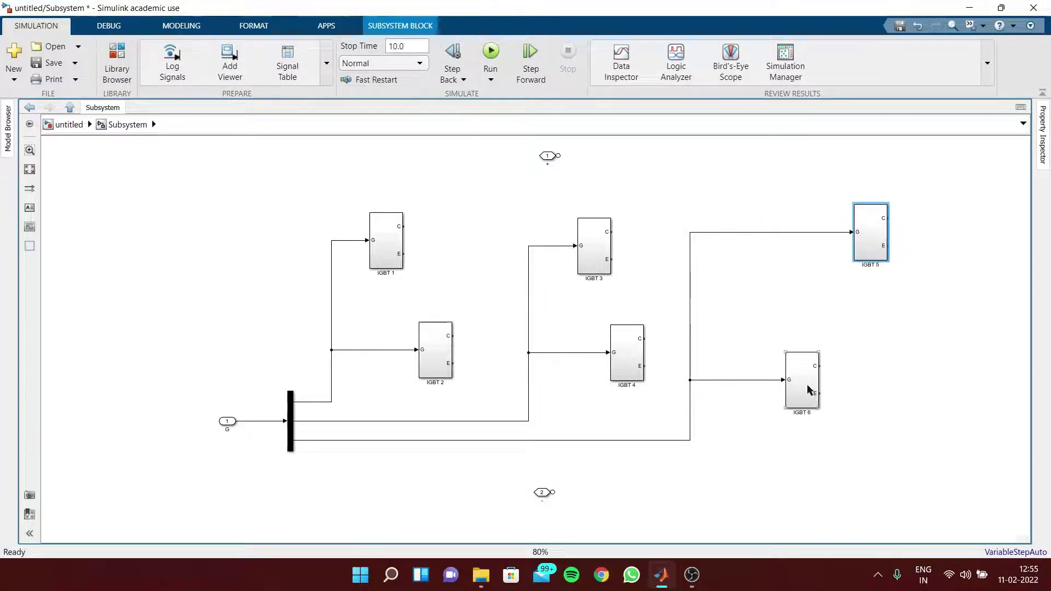
pyautogui.moveTo(802, 384); pyautogui.dragTo(967, 370)
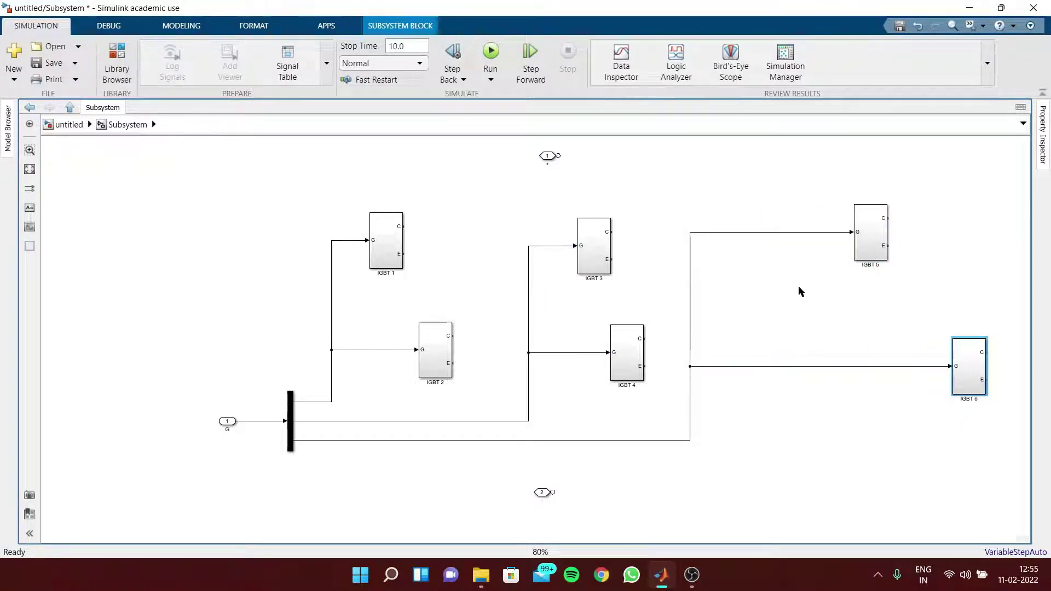
pyautogui.click(854, 245)
pyautogui.moveTo(854, 244); pyautogui.dragTo(791, 244)
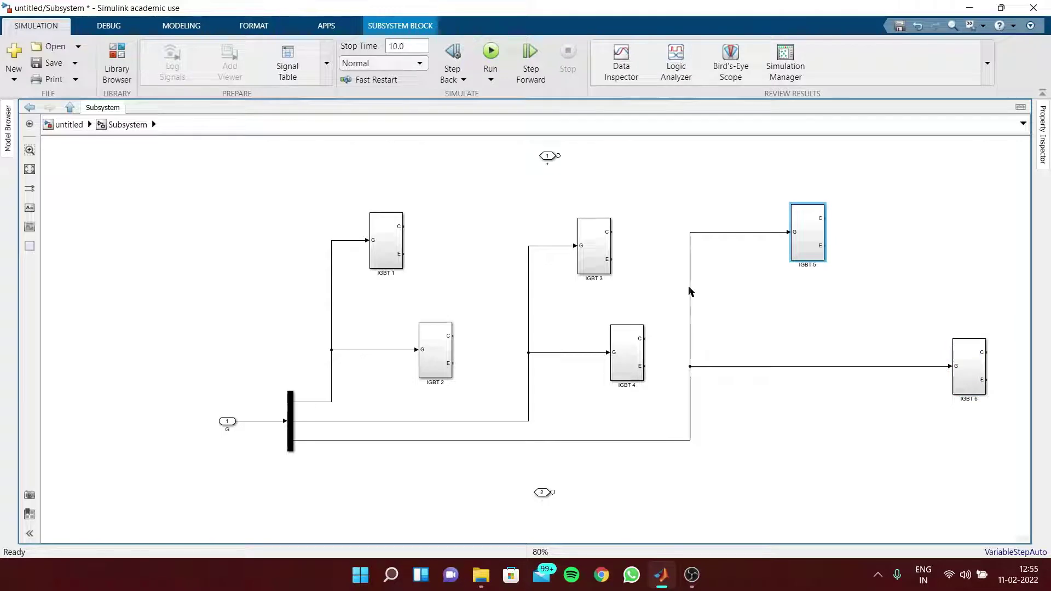
pyautogui.moveTo(689, 289); pyautogui.dragTo(735, 293)
pyautogui.moveTo(690, 415); pyautogui.dragTo(740, 412)
pyautogui.click(848, 459)
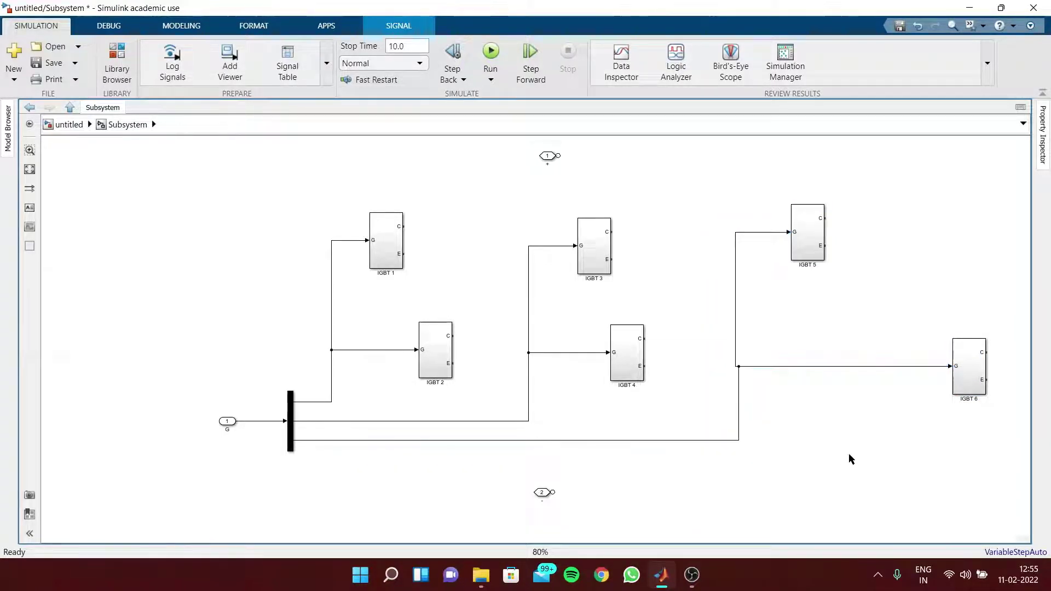
pyautogui.moveTo(736, 317); pyautogui.dragTo(739, 318)
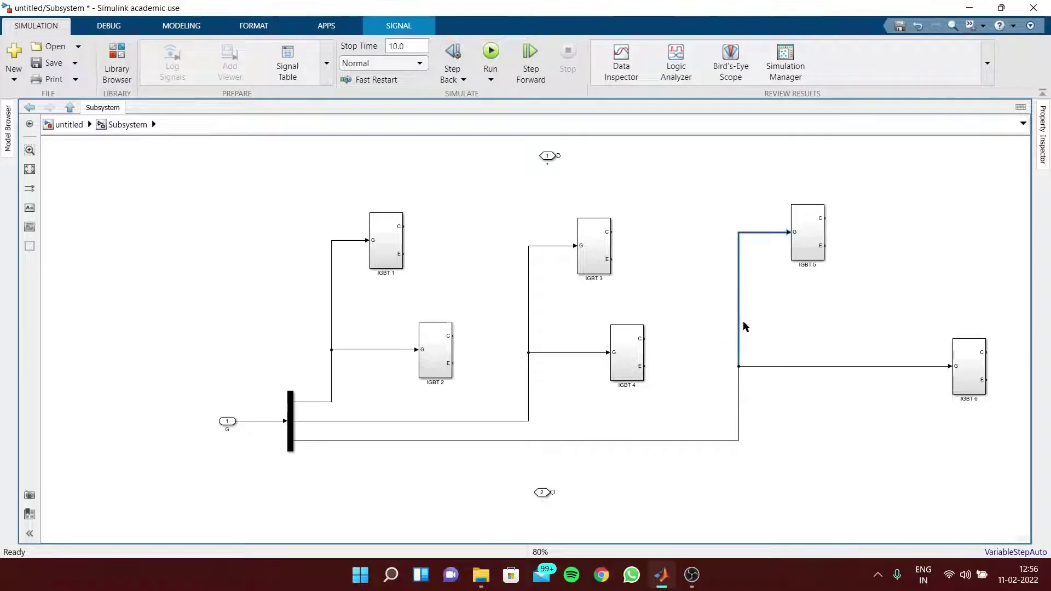
pyautogui.click(767, 424)
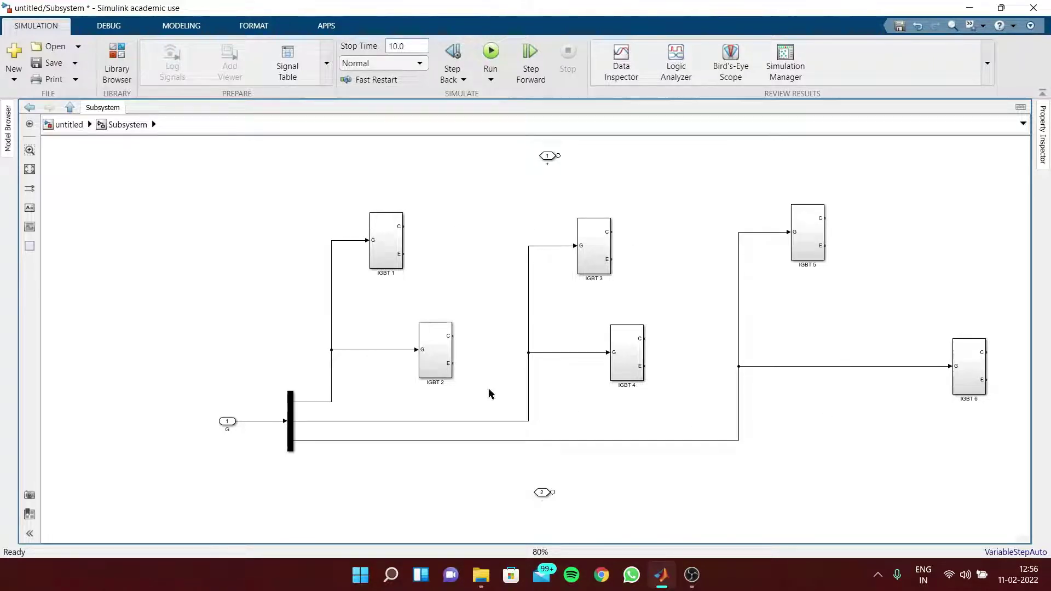
pyautogui.moveTo(965, 372); pyautogui.dragTo(920, 364)
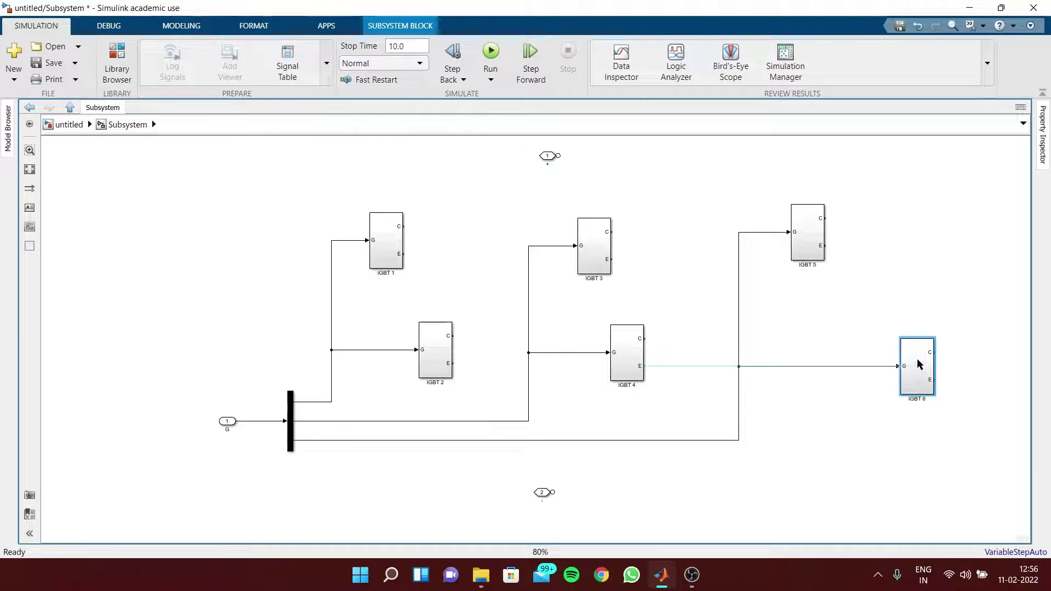
# - Connect the collectors of IGBT 1, IGBT 3 and IGBT 5 to the + port along one straight horizontal line
pyautogui.moveTo(561, 156); pyautogui.dragTo(405, 226)
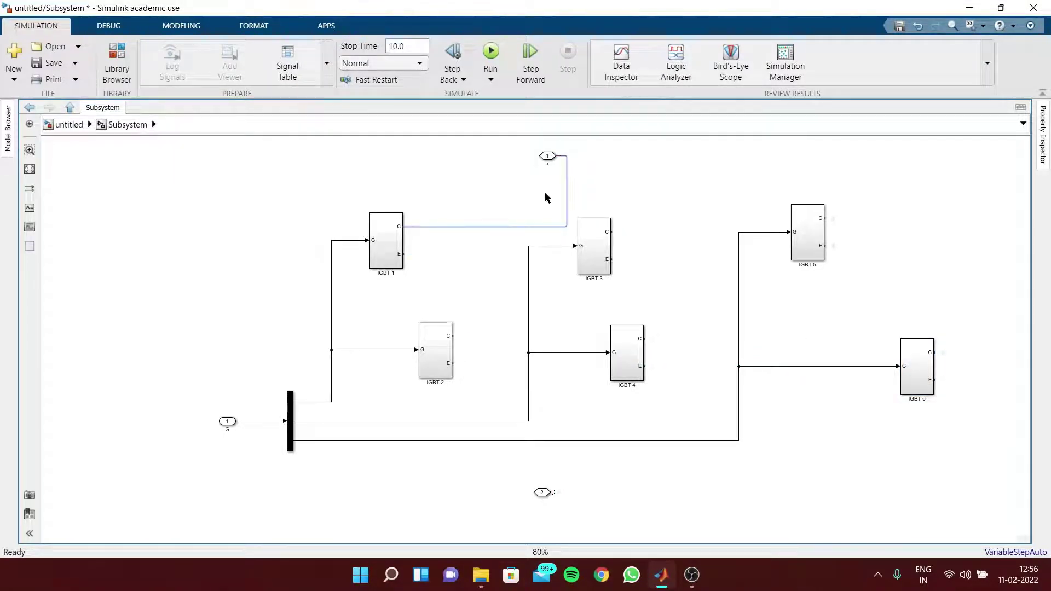
pyautogui.moveTo(535, 231); pyautogui.dragTo(536, 182)
pyautogui.moveTo(611, 231); pyautogui.dragTo(567, 182)
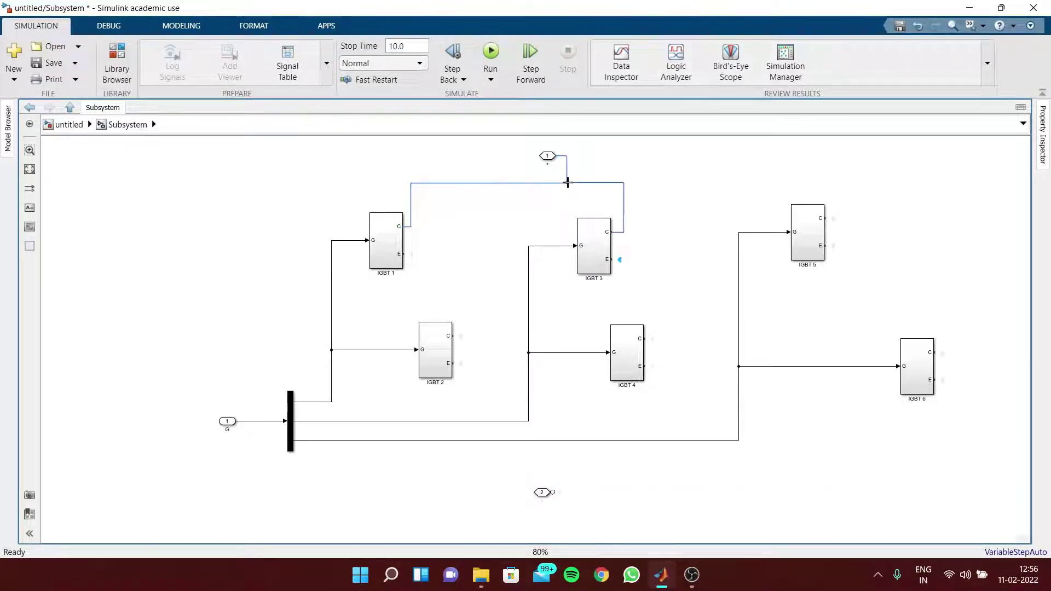
pyautogui.moveTo(822, 219); pyautogui.dragTo(625, 185)
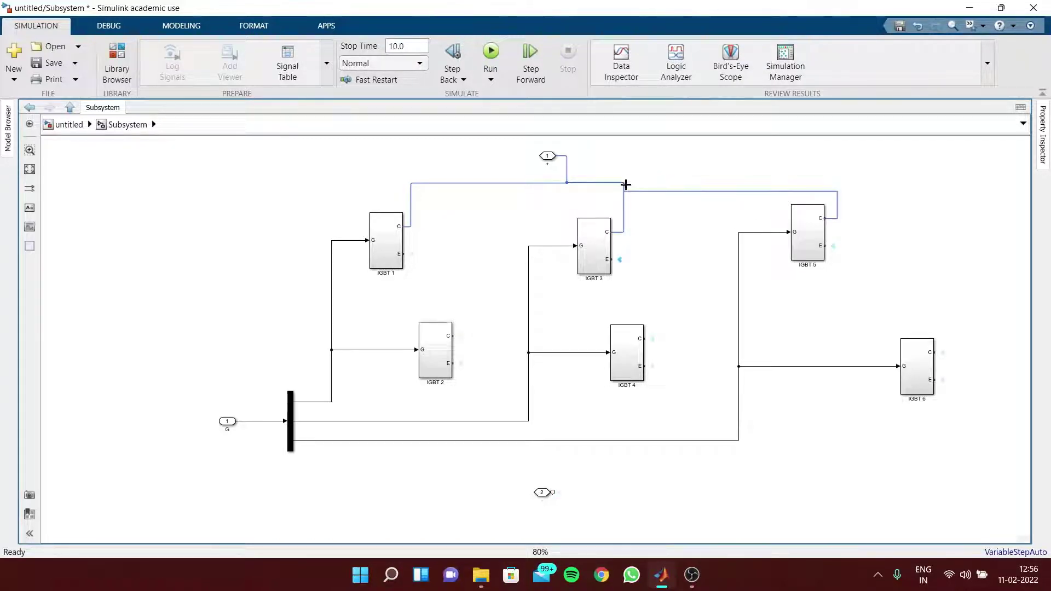
pyautogui.moveTo(692, 191); pyautogui.dragTo(693, 183)
pyautogui.click(830, 271)
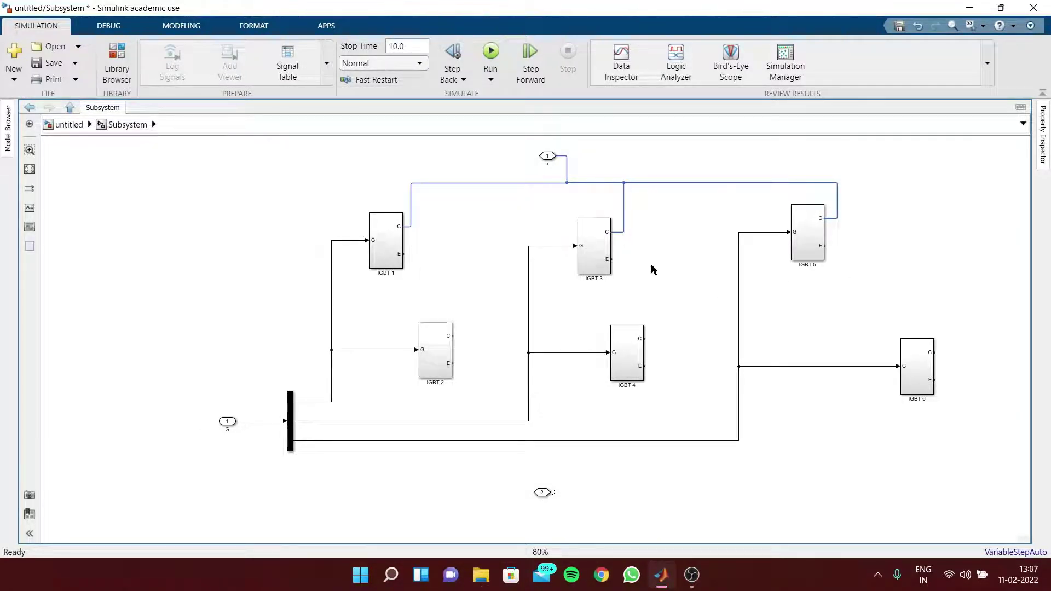
# - Add a Diode from Electrical/Semiconductors & Converters between IGBT 1 and IGBT 3, rotate it to point upward, and place it above IGBT 2
pyautogui.click(441, 344)
pyautogui.doubleClick(464, 254)
pyautogui.write('dio')
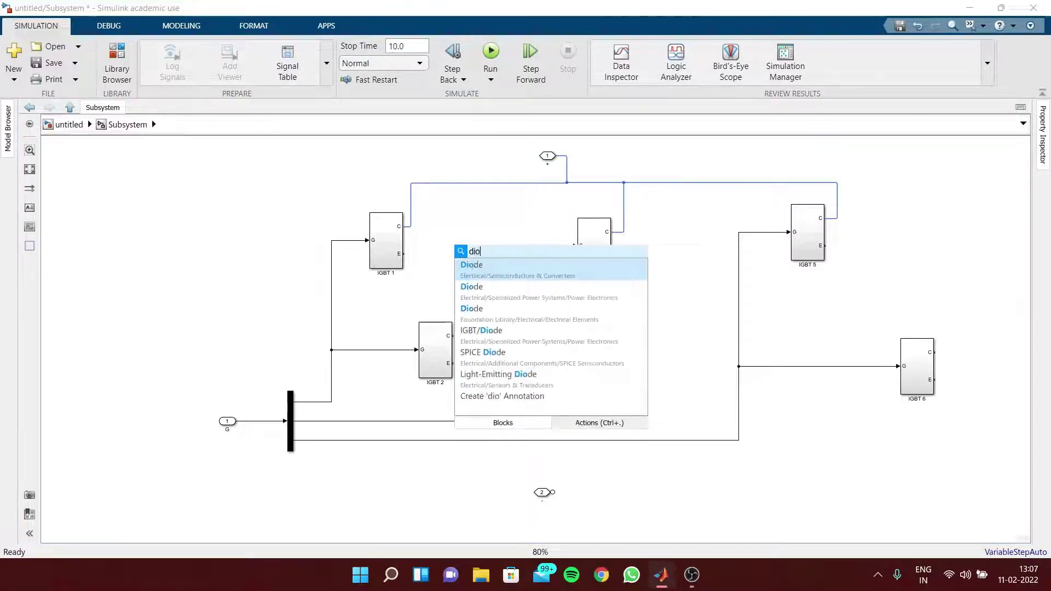
pyautogui.click(499, 269)
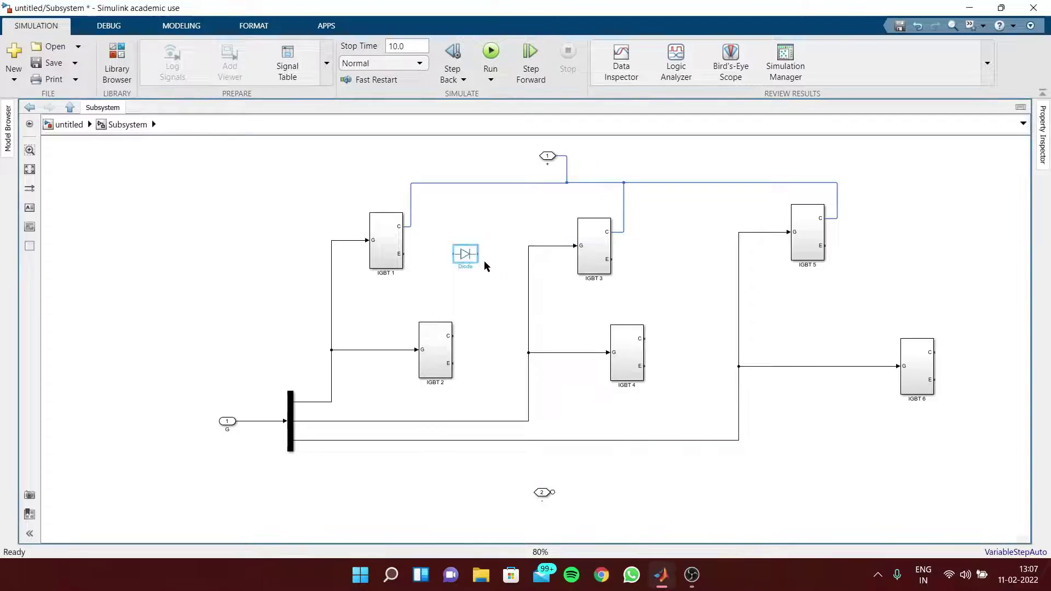
pyautogui.hotkey('ctrl', 'r')
pyautogui.hotkey('ctrl', 'r')
pyautogui.hotkey('ctrl', 'r')
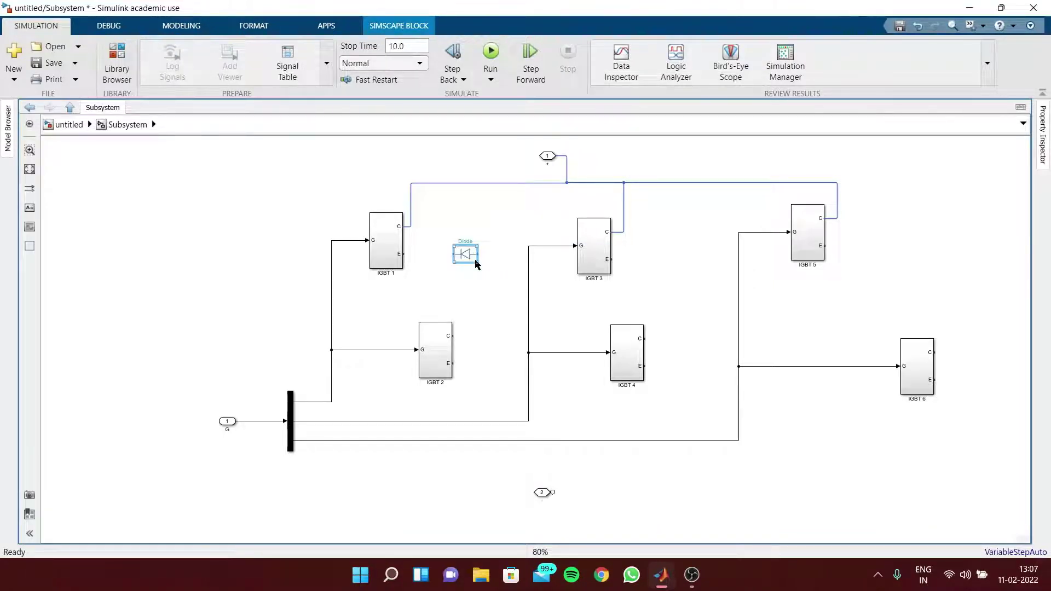
pyautogui.moveTo(466, 252); pyautogui.dragTo(478, 265)
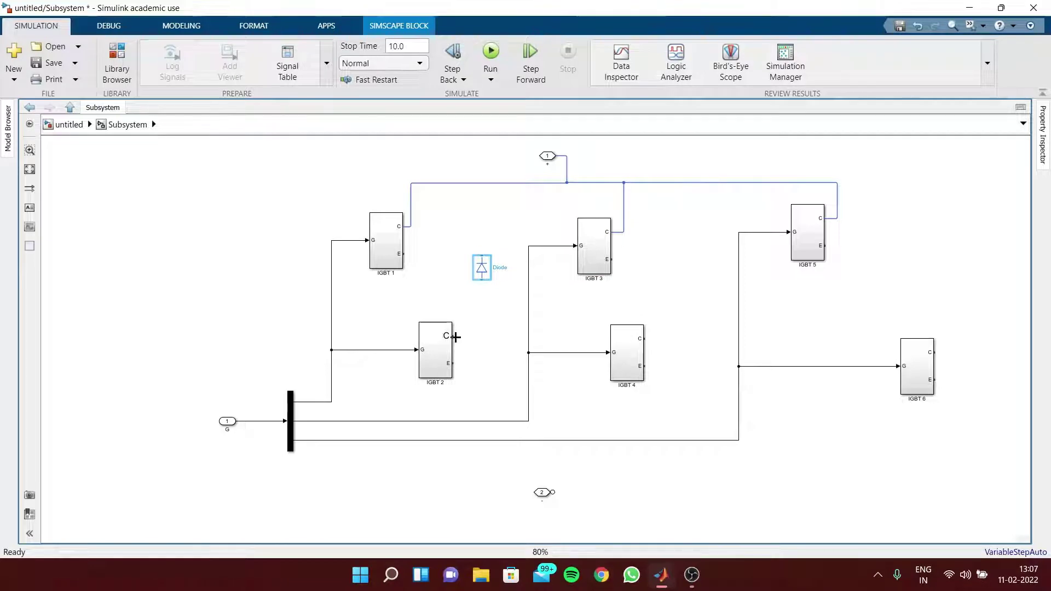
pyautogui.click(441, 281)
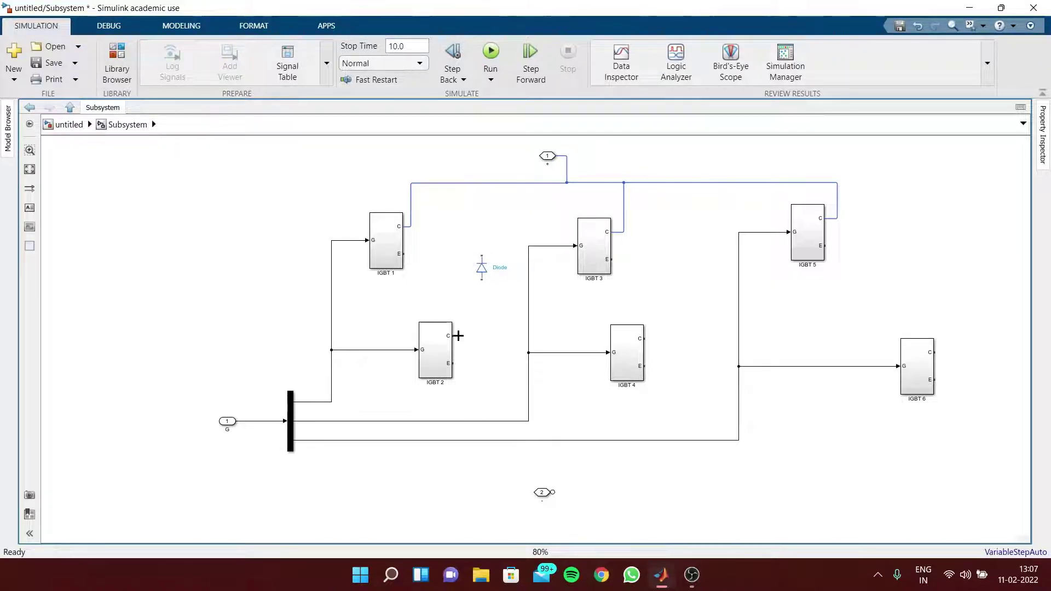
# - Wire the diode between IGBT 2's collector and the + line
pyautogui.moveTo(457, 334); pyautogui.dragTo(481, 279)
pyautogui.click(481, 266)
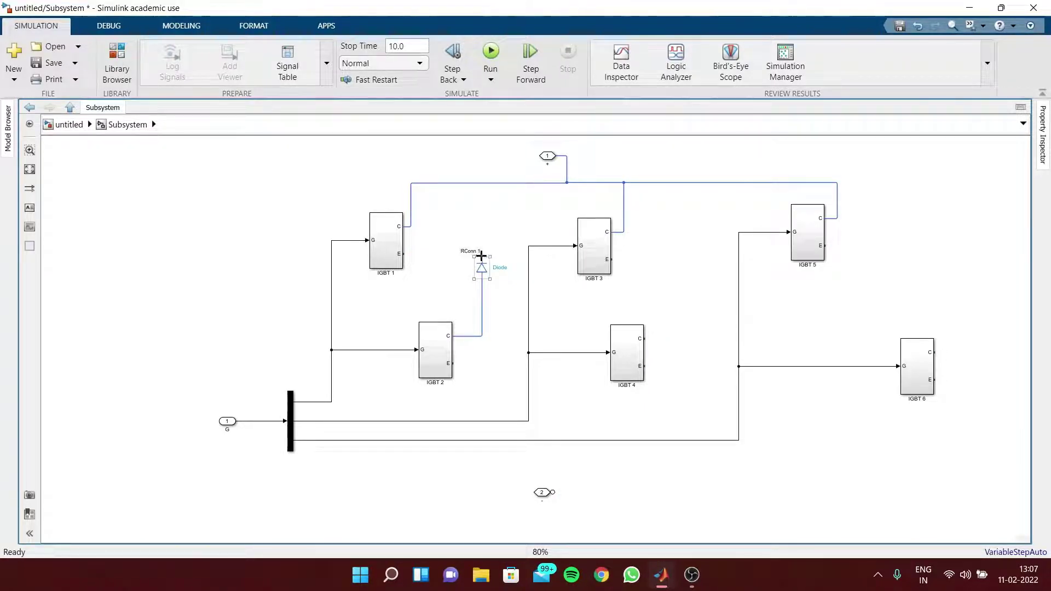
pyautogui.moveTo(480, 255); pyautogui.dragTo(482, 182)
# - Copy the diode beside IGBT 4 and IGBT 6, and wire each copy from that IGBT's collector to the straightened + line
pyautogui.moveTo(481, 269); pyautogui.dragTo(937, 307)
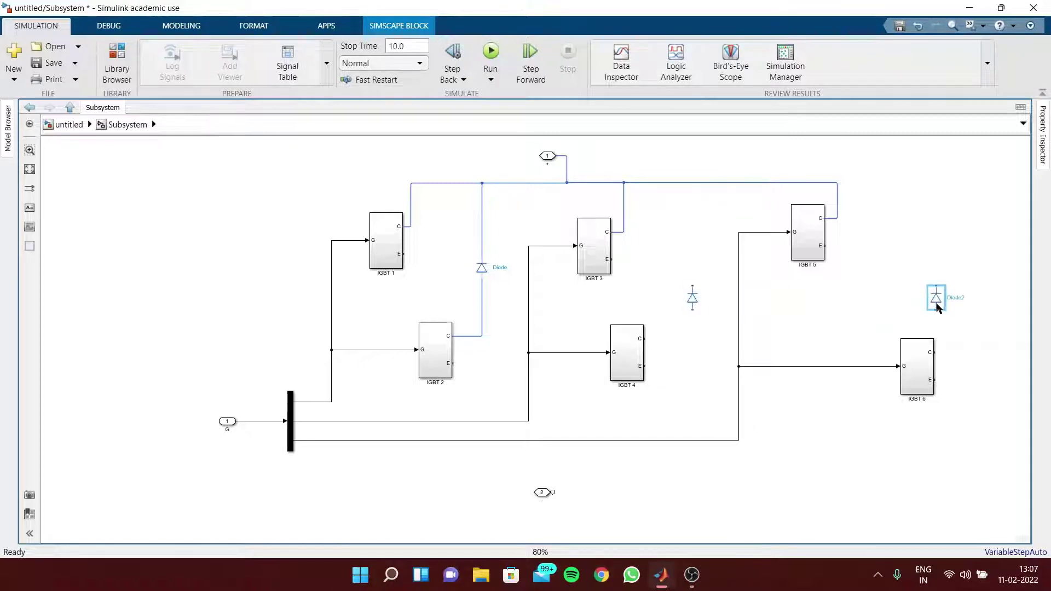
pyautogui.moveTo(930, 361); pyautogui.dragTo(910, 363)
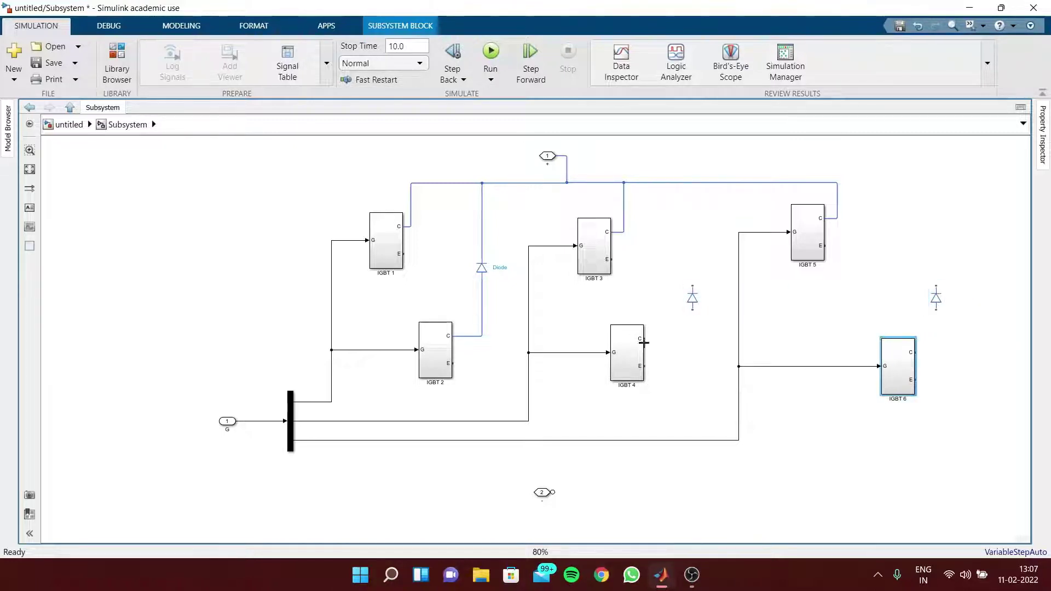
pyautogui.moveTo(641, 337)
pyautogui.mouseDown()
pyautogui.moveTo(664, 336)
pyautogui.moveTo(693, 310)
pyautogui.moveTo(695, 188)
pyautogui.mouseUp()
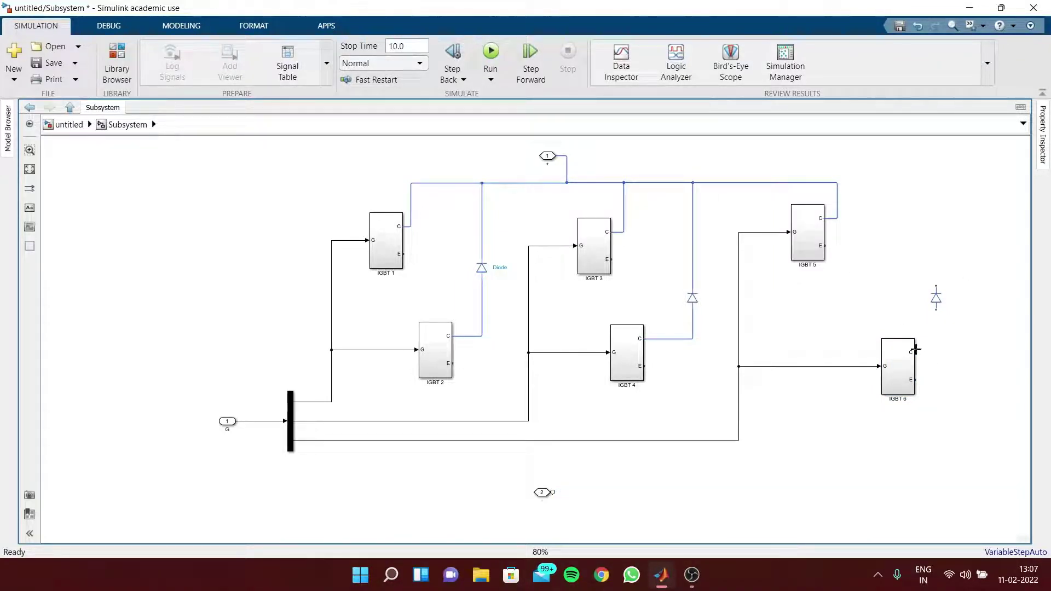
pyautogui.moveTo(916, 355); pyautogui.dragTo(837, 185)
pyautogui.click(934, 285)
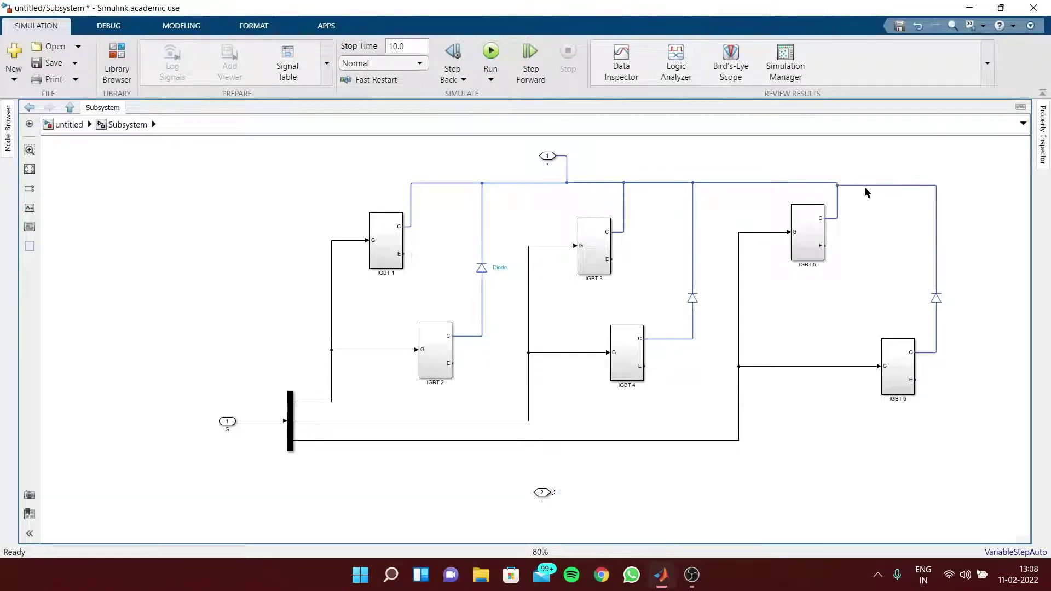
pyautogui.click(865, 185)
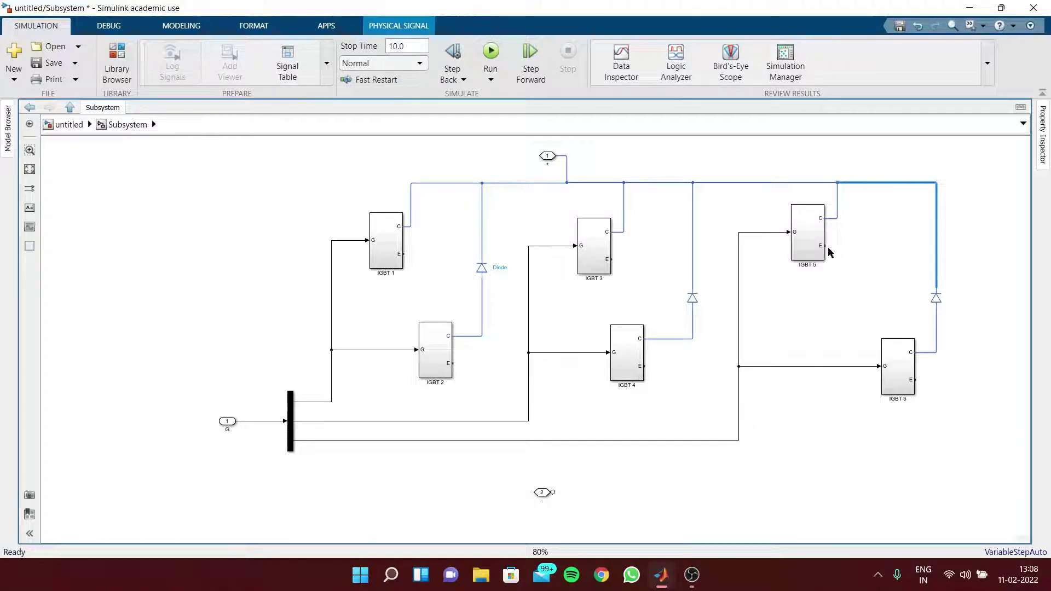
# - Shift IGBT 2 and IGBT 4 toward their diodes, IGBT 6 away from its diode, and the - port slightly to the right
pyautogui.moveTo(439, 344); pyautogui.dragTo(450, 356)
pyautogui.moveTo(628, 362); pyautogui.dragTo(659, 356)
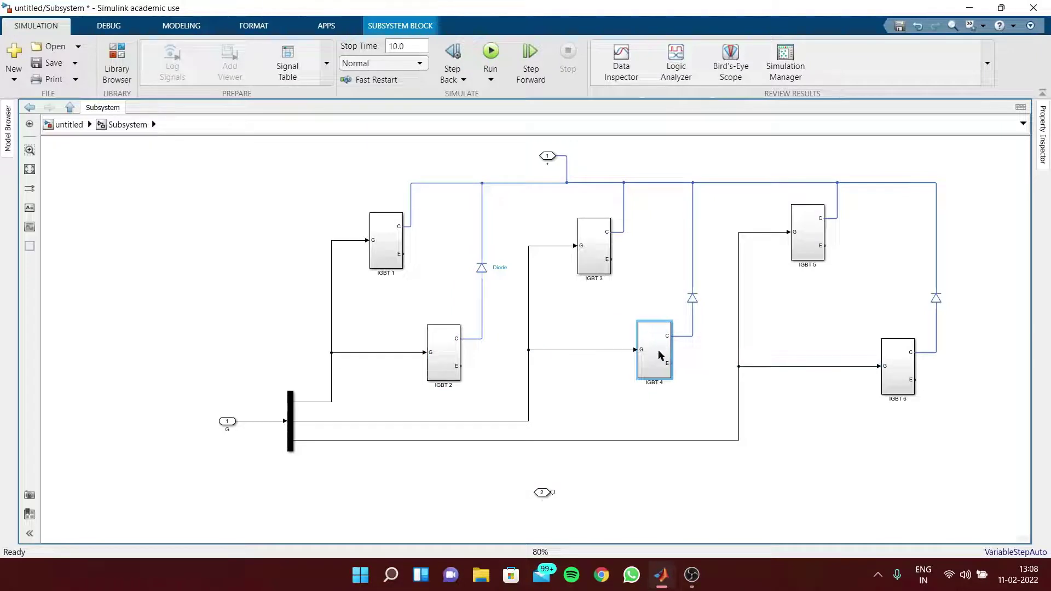
pyautogui.moveTo(889, 369); pyautogui.dragTo(875, 367)
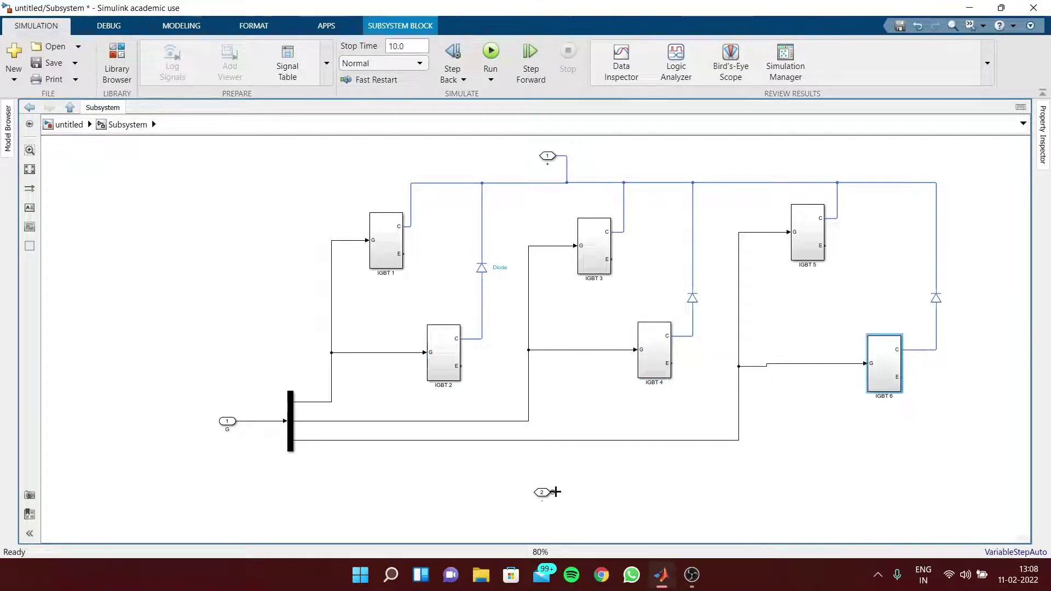
pyautogui.moveTo(546, 495); pyautogui.dragTo(569, 498)
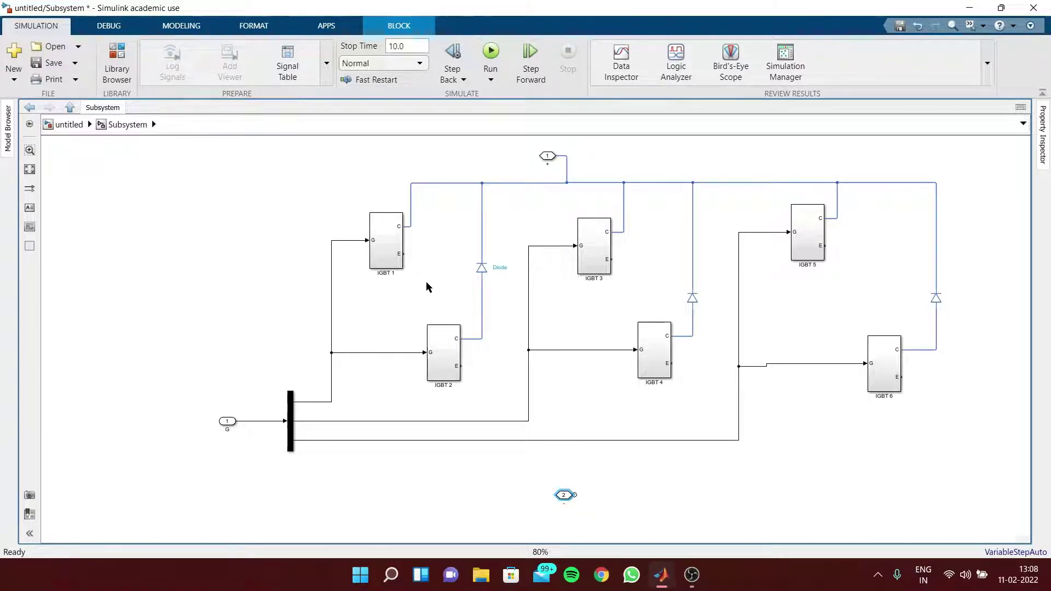
# - Place three more upward-pointing diode copies, one below each of IGBT 1, IGBT 3 and IGBT 5
pyautogui.click(482, 269)
pyautogui.moveTo(483, 270); pyautogui.dragTo(407, 309)
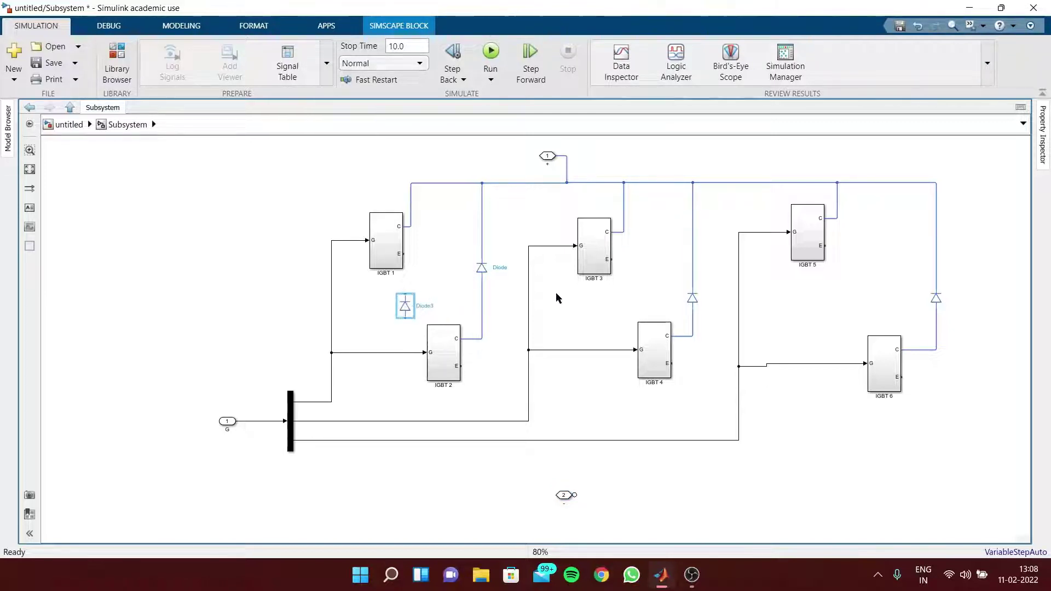
pyautogui.moveTo(695, 301); pyautogui.dragTo(627, 300)
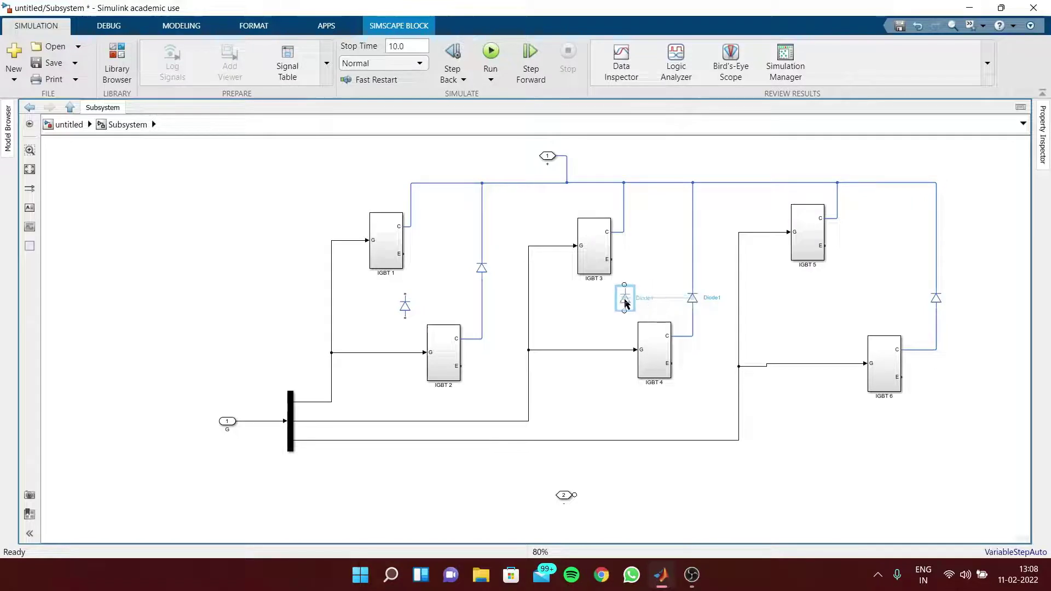
pyautogui.moveTo(930, 300); pyautogui.dragTo(840, 313)
# - Shift IGBT 4 with its collector diode and IGBT 6 to the right, leaving more room beside the new diodes
pyautogui.moveTo(650, 358); pyautogui.dragTo(668, 359)
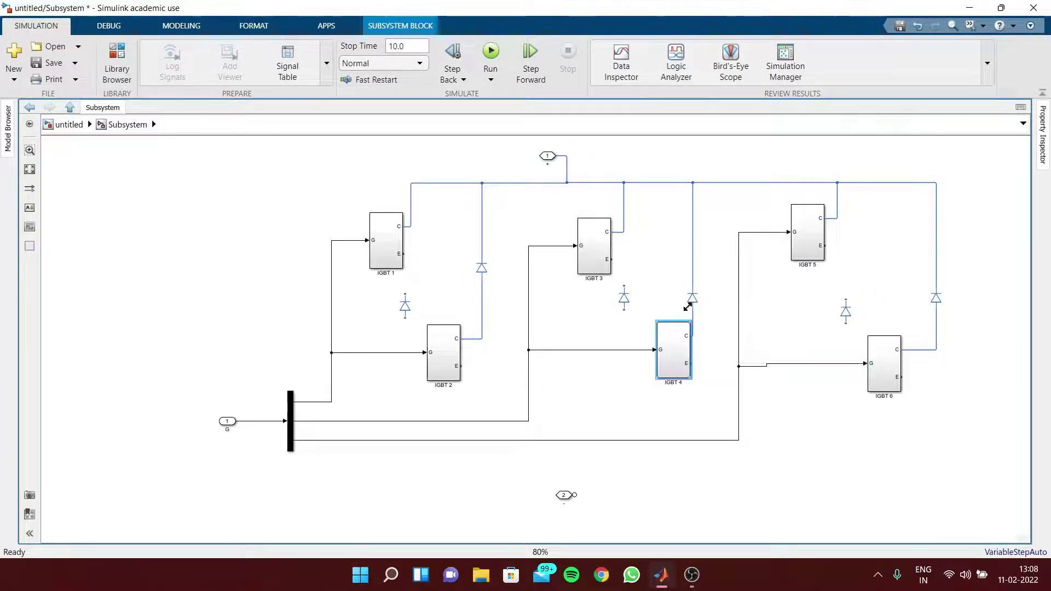
pyautogui.moveTo(692, 272); pyautogui.dragTo(715, 304)
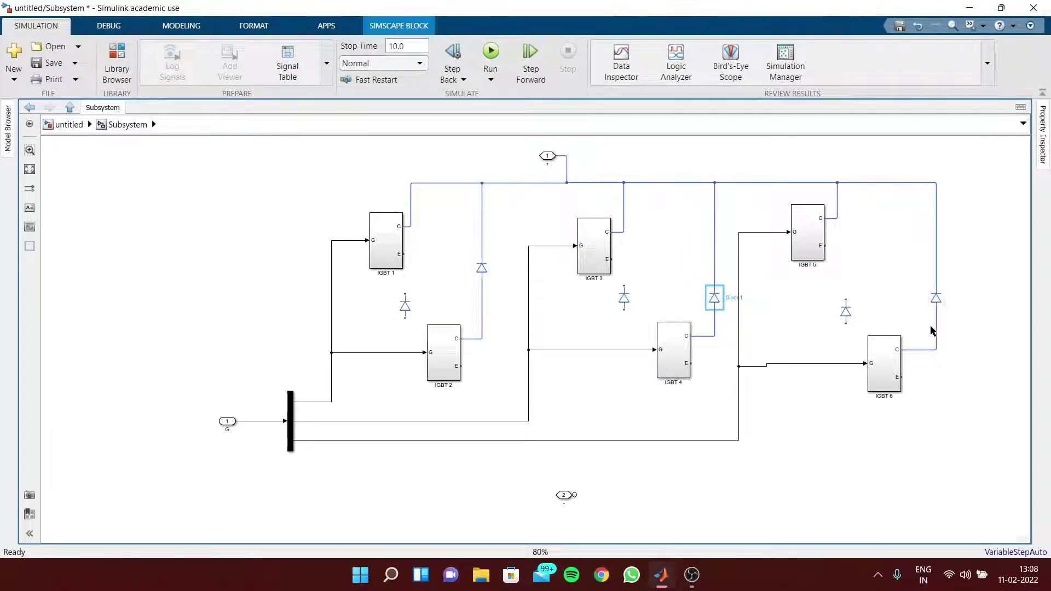
pyautogui.click(892, 348)
pyautogui.moveTo(892, 348); pyautogui.dragTo(913, 367)
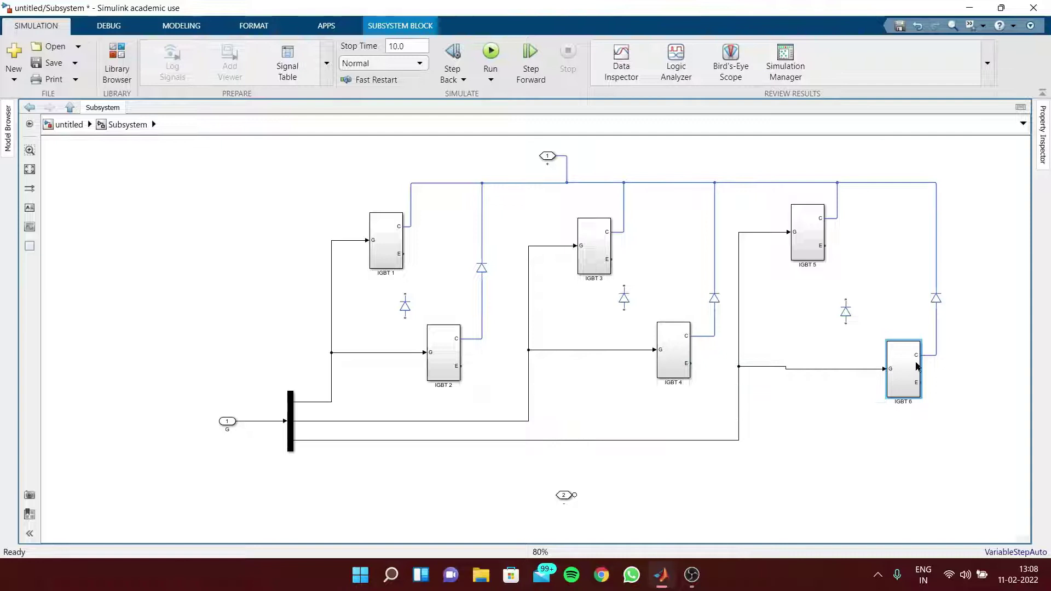
# - Connect IGBT 1's emitter to the diode below it, and shift IGBT 2 and its collector diode to the right
pyautogui.click(412, 252)
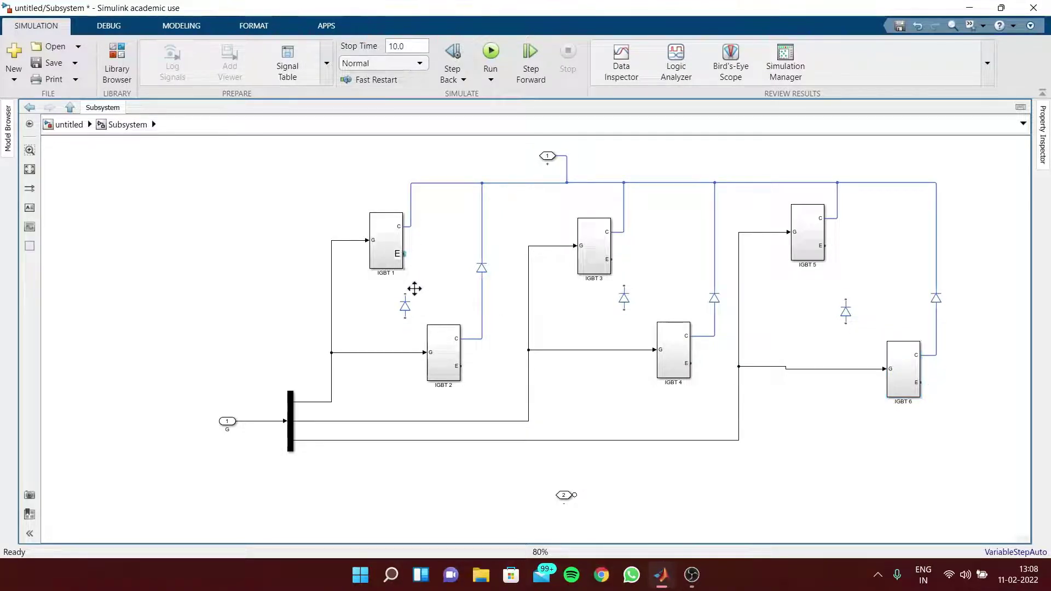
pyautogui.moveTo(414, 256)
pyautogui.moveTo(406, 253)
pyautogui.mouseDown()
pyautogui.moveTo(432, 272)
pyautogui.moveTo(406, 286)
pyautogui.moveTo(406, 311)
pyautogui.moveTo(418, 308)
pyautogui.mouseUp()
pyautogui.moveTo(456, 350); pyautogui.dragTo(470, 352)
pyautogui.moveTo(482, 280); pyautogui.dragTo(496, 279)
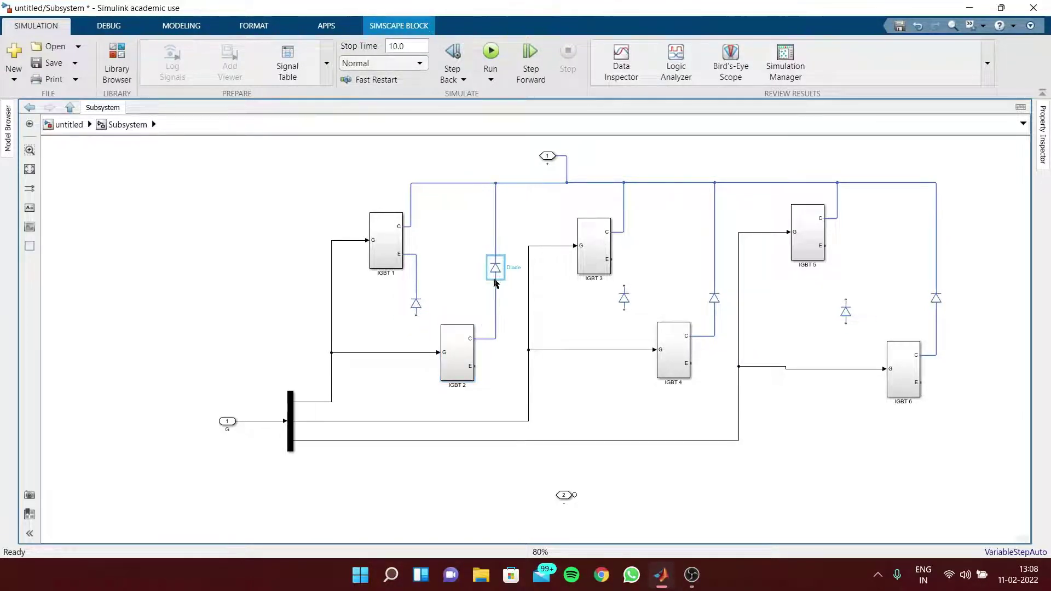
pyautogui.moveTo(469, 357); pyautogui.dragTo(470, 348)
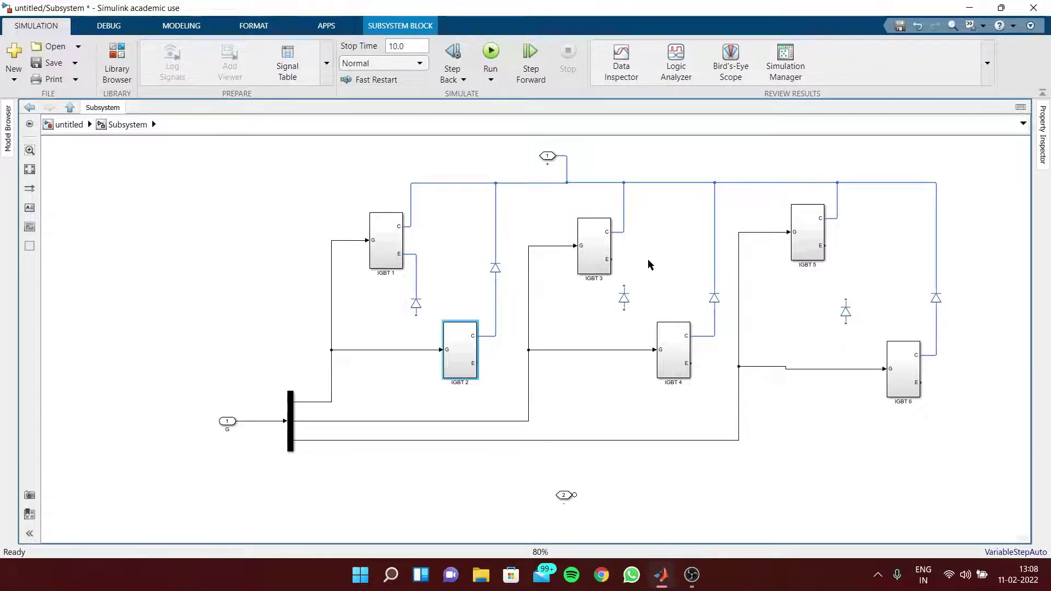
# - Connect the emitters of IGBT 3 and IGBT 5 to the diodes below them, and align IGBT 6 with its gate line
pyautogui.moveTo(623, 301); pyautogui.dragTo(614, 257)
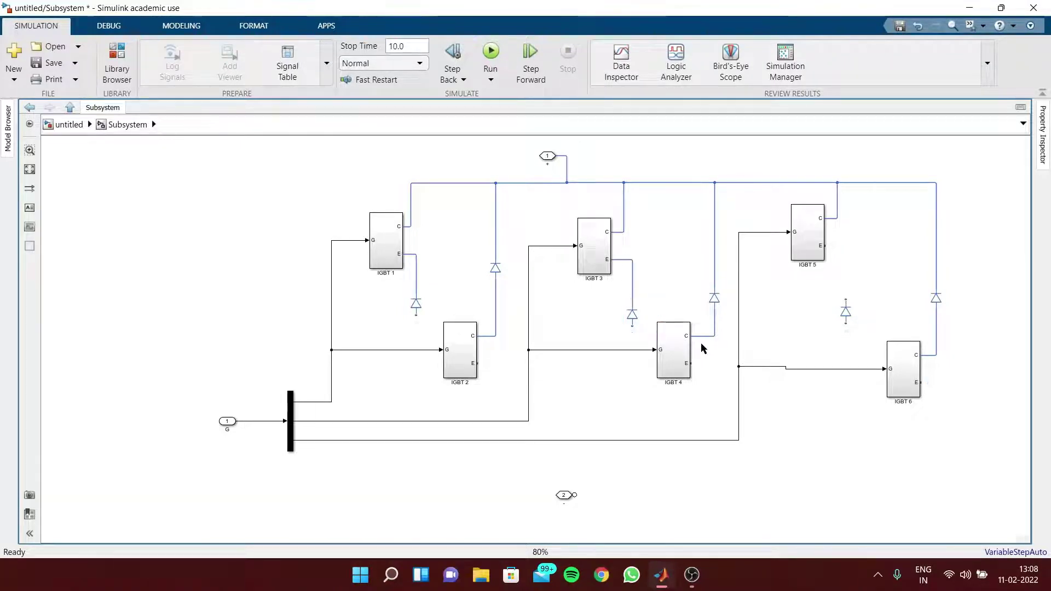
pyautogui.moveTo(845, 310); pyautogui.dragTo(851, 317)
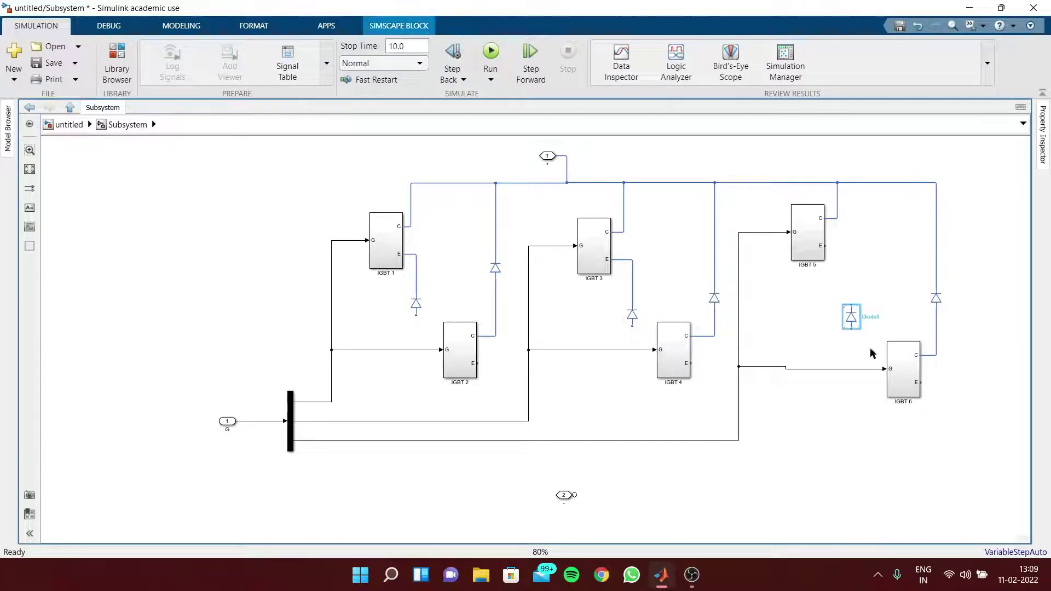
pyautogui.click(905, 368)
pyautogui.moveTo(905, 368); pyautogui.dragTo(901, 364)
pyautogui.moveTo(851, 305); pyautogui.dragTo(825, 246)
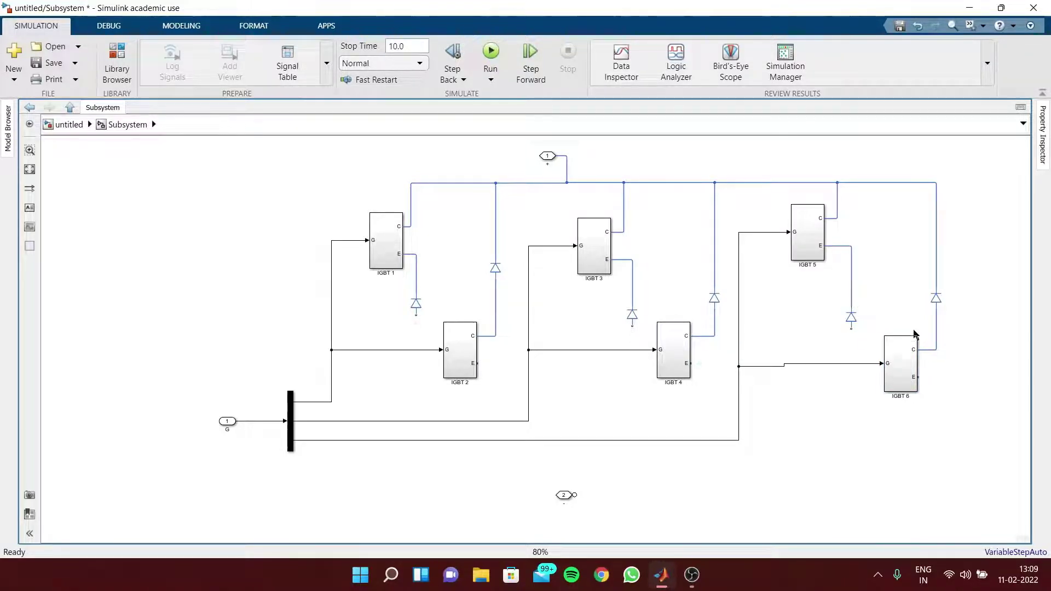
pyautogui.click(901, 358)
pyautogui.moveTo(900, 359); pyautogui.dragTo(909, 365)
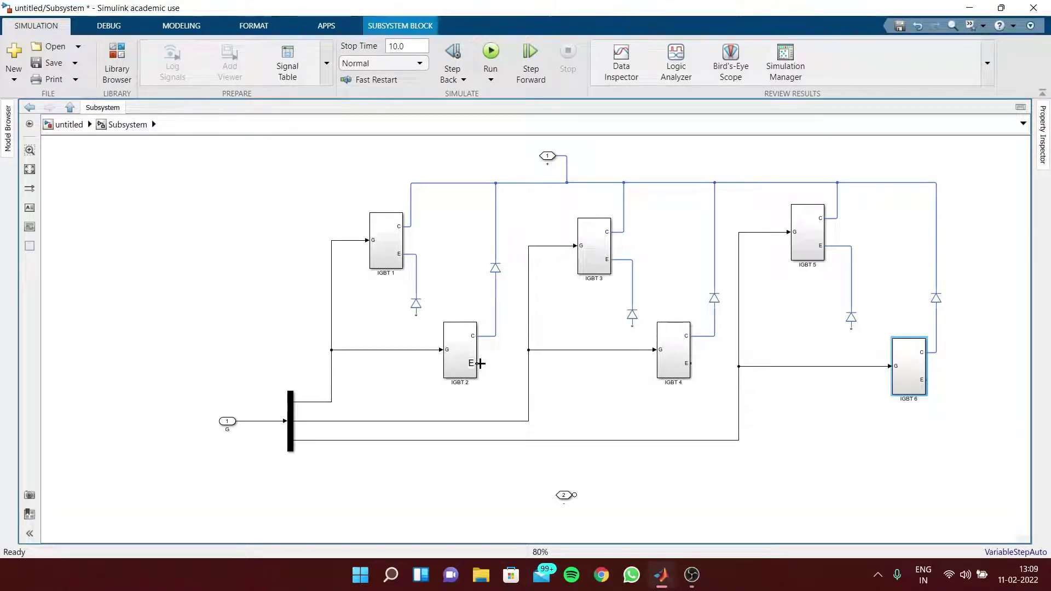
# - Connect the emitters of IGBT 2, IGBT 4 and IGBT 6 to the - port
pyautogui.moveTo(476, 362)
pyautogui.mouseDown()
pyautogui.moveTo(540, 375)
pyautogui.moveTo(584, 445)
pyautogui.moveTo(575, 494)
pyautogui.mouseUp()
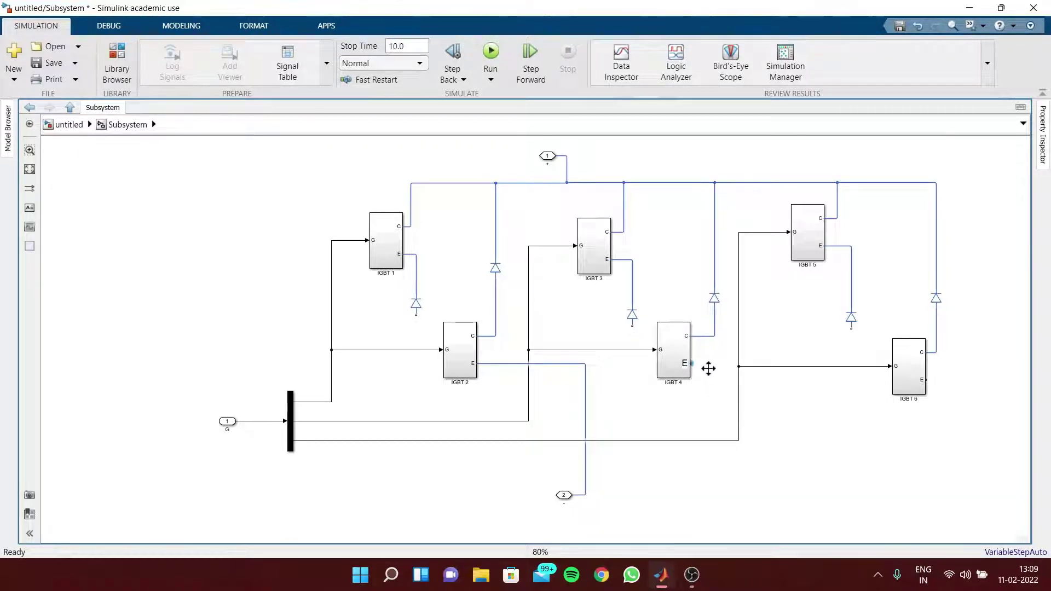
pyautogui.click(692, 363)
pyautogui.click(693, 363)
pyautogui.moveTo(602, 376); pyautogui.dragTo(588, 366)
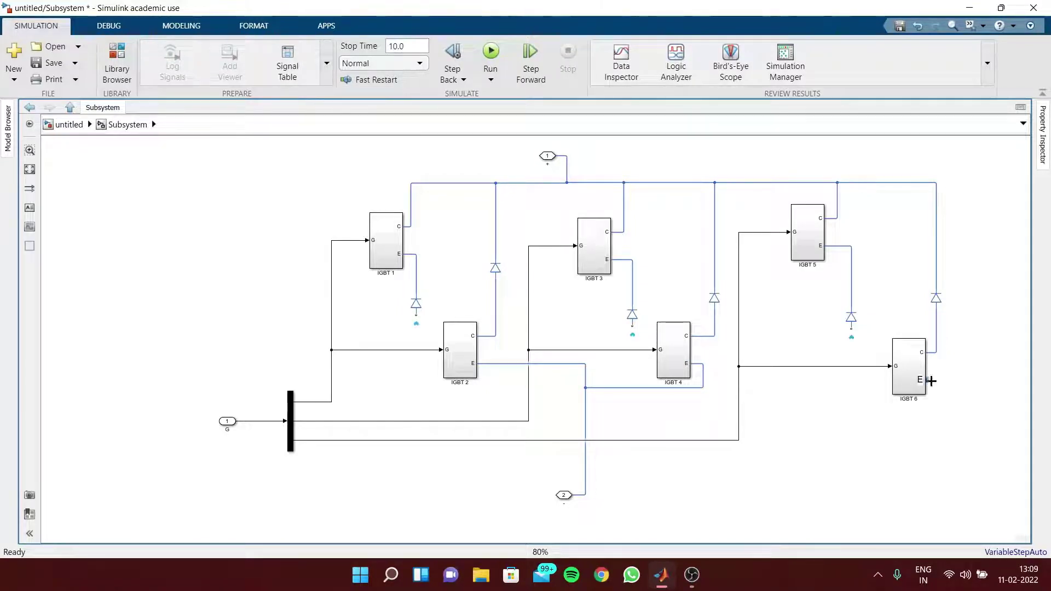
pyautogui.moveTo(756, 429); pyautogui.dragTo(705, 387)
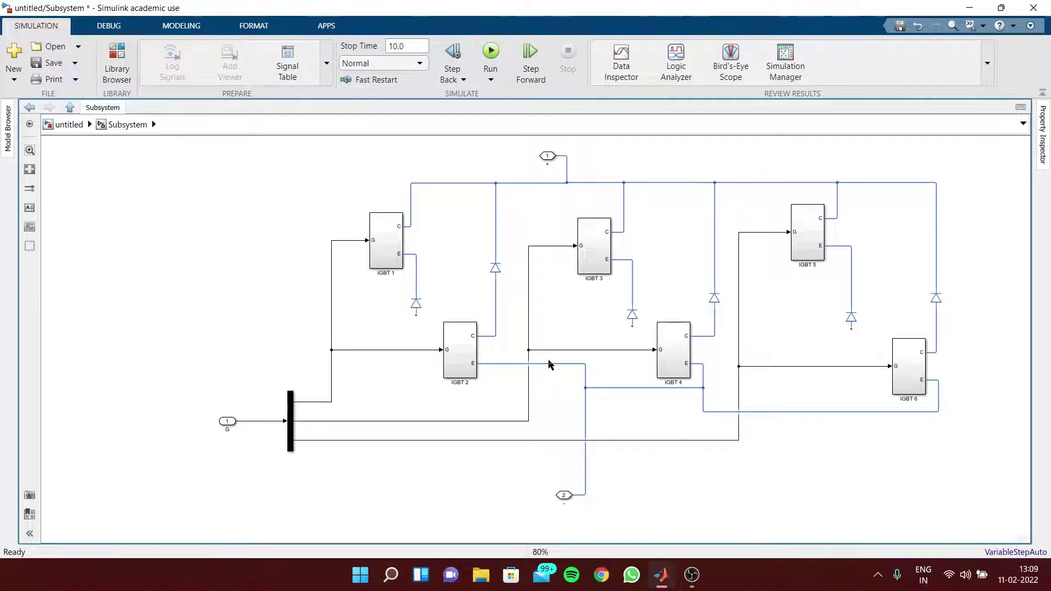
# - Reroute the emitter lines of IGBT 2, IGBT 4 and IGBT 6 down to a common level just above the - port
pyautogui.moveTo(550, 364); pyautogui.dragTo(559, 454)
pyautogui.moveTo(634, 387); pyautogui.dragTo(641, 455)
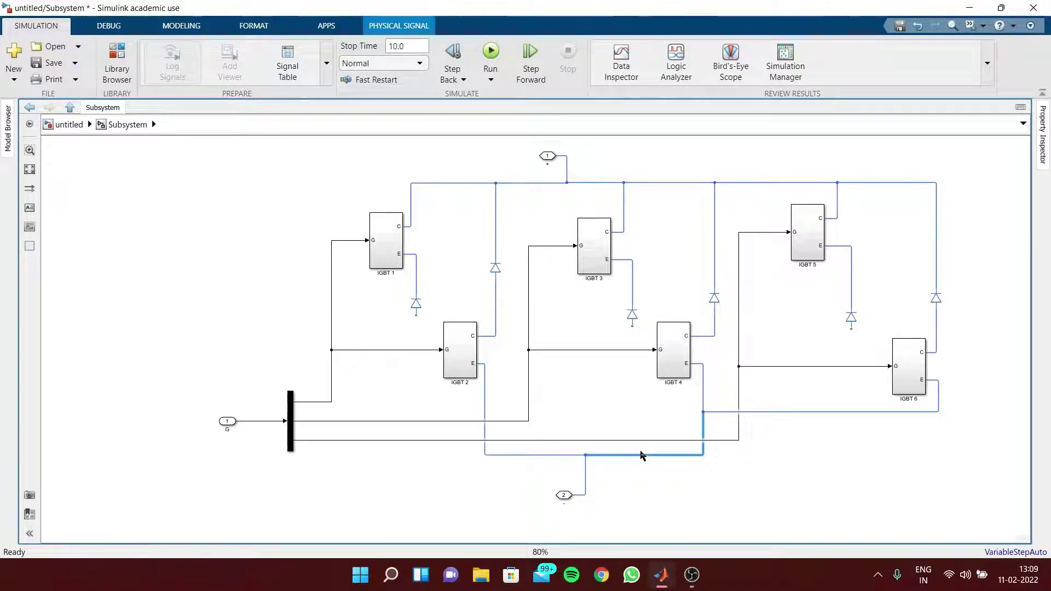
pyautogui.moveTo(795, 413); pyautogui.dragTo(809, 451)
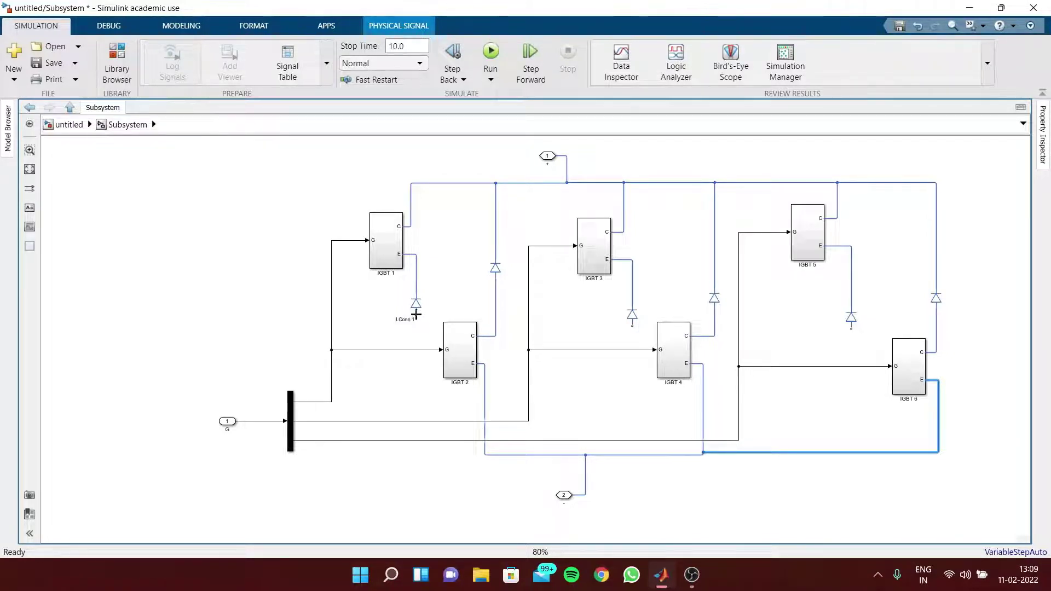
# - Connect the free ends of the diodes below IGBT 1, IGBT 3 and IGBT 5 to the - port's network
pyautogui.moveTo(416, 314)
pyautogui.mouseDown()
pyautogui.moveTo(429, 434)
pyautogui.moveTo(477, 453)
pyautogui.mouseUp()
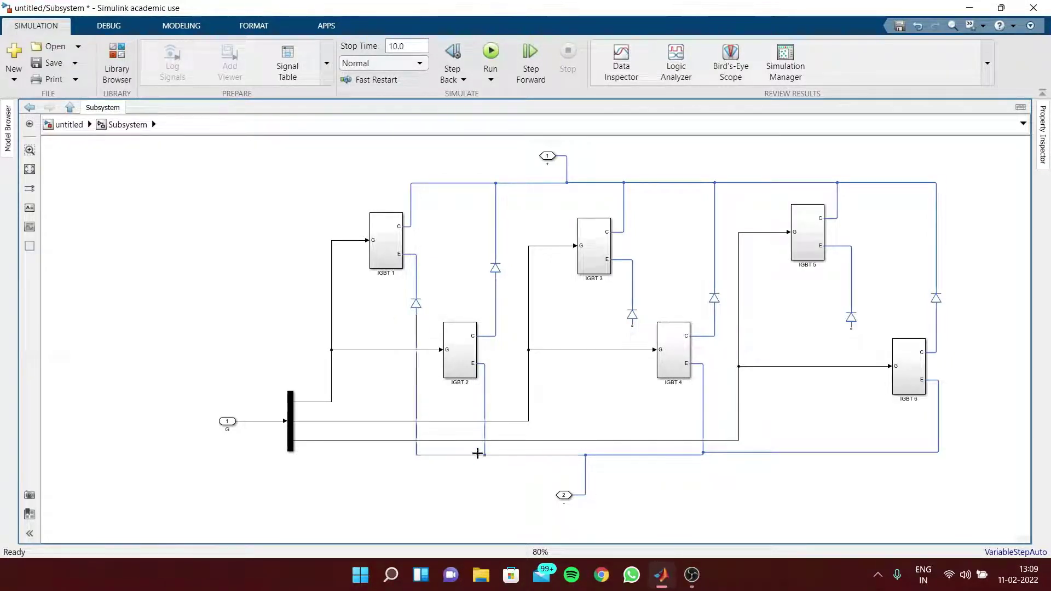
pyautogui.moveTo(631, 326); pyautogui.dragTo(703, 404)
pyautogui.click(843, 328)
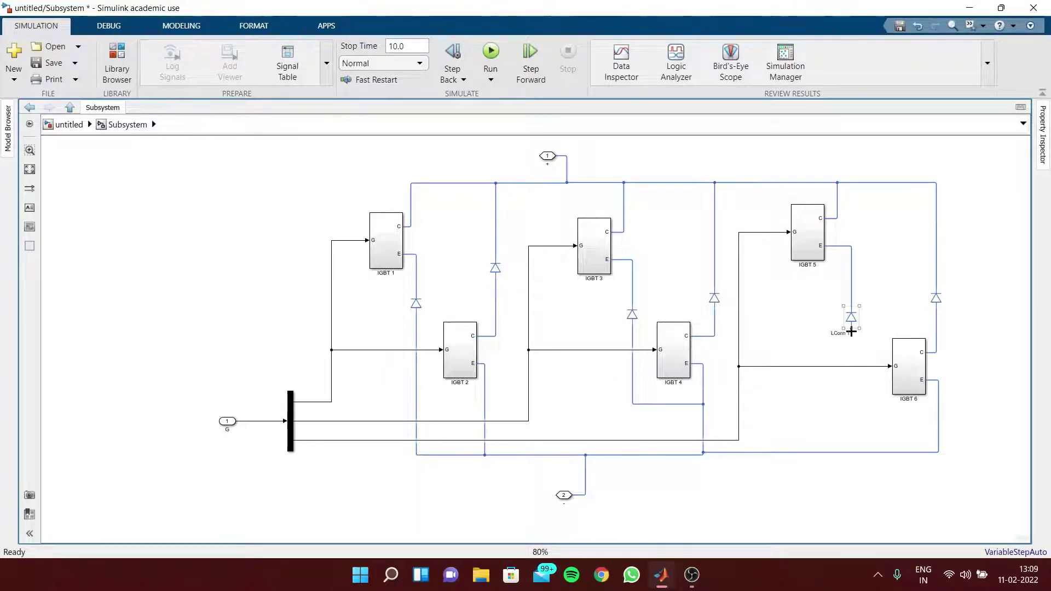
pyautogui.moveTo(851, 328); pyautogui.dragTo(938, 412)
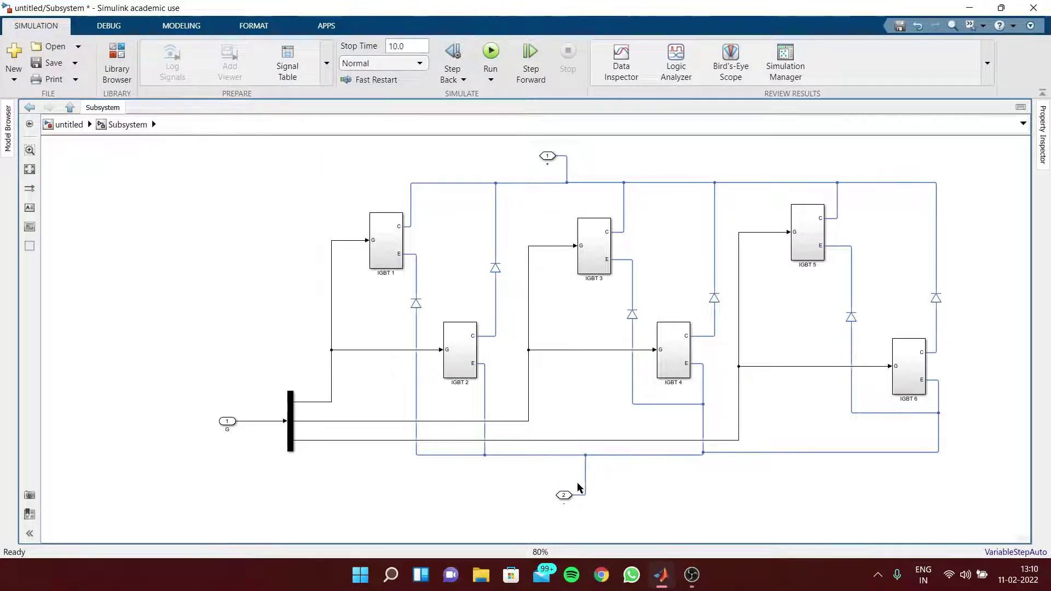
# - Place six copies of the + connection port, one beside each IGBT's emitter or collector line that has a diode
pyautogui.moveTo(762, 488); pyautogui.dragTo(708, 484)
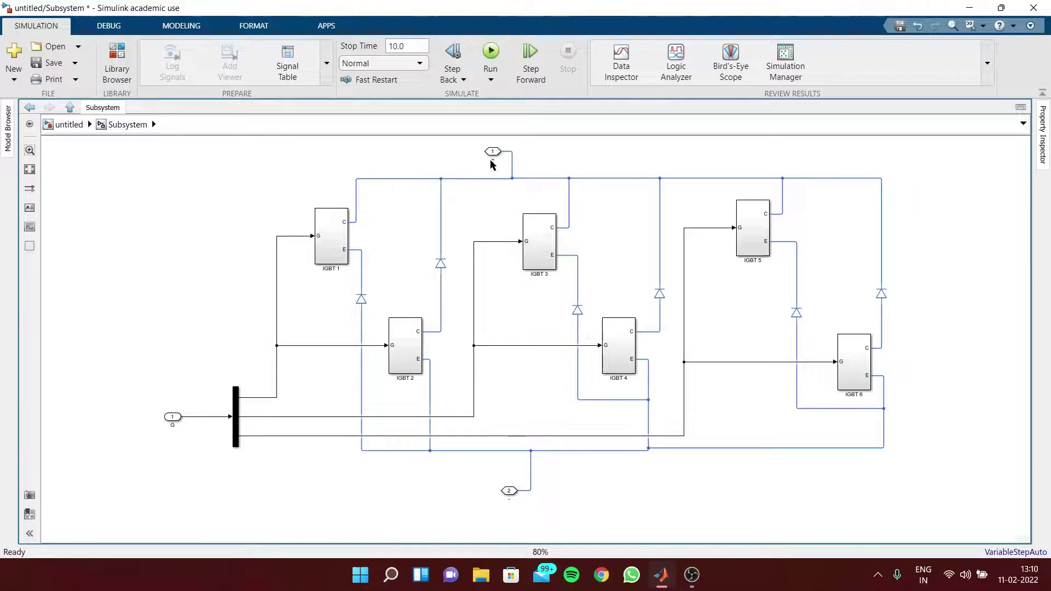
pyautogui.moveTo(494, 154); pyautogui.dragTo(382, 274)
pyautogui.moveTo(378, 264); pyautogui.dragTo(816, 289)
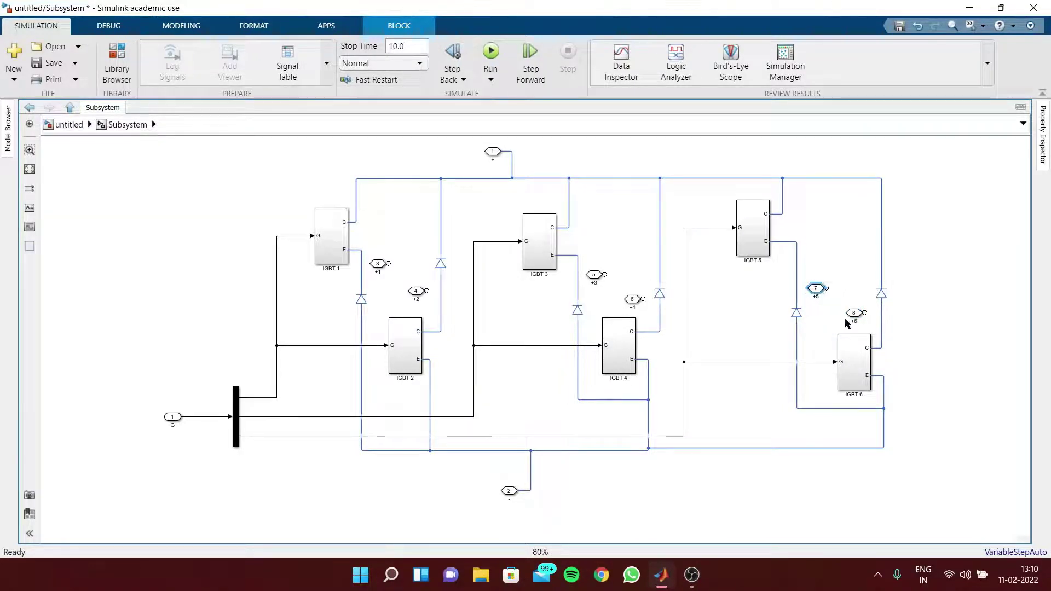
# - Move the diodes above IGBT 6, IGBT 4 and IGBT 2 further up their collector lines
pyautogui.moveTo(891, 297); pyautogui.dragTo(884, 276)
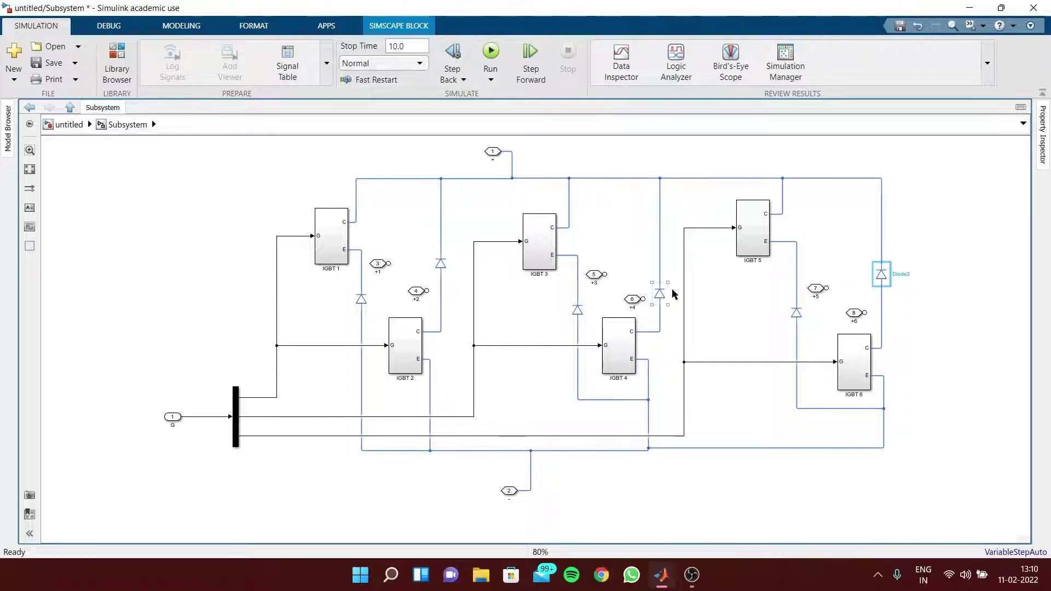
pyautogui.moveTo(661, 294); pyautogui.dragTo(662, 258)
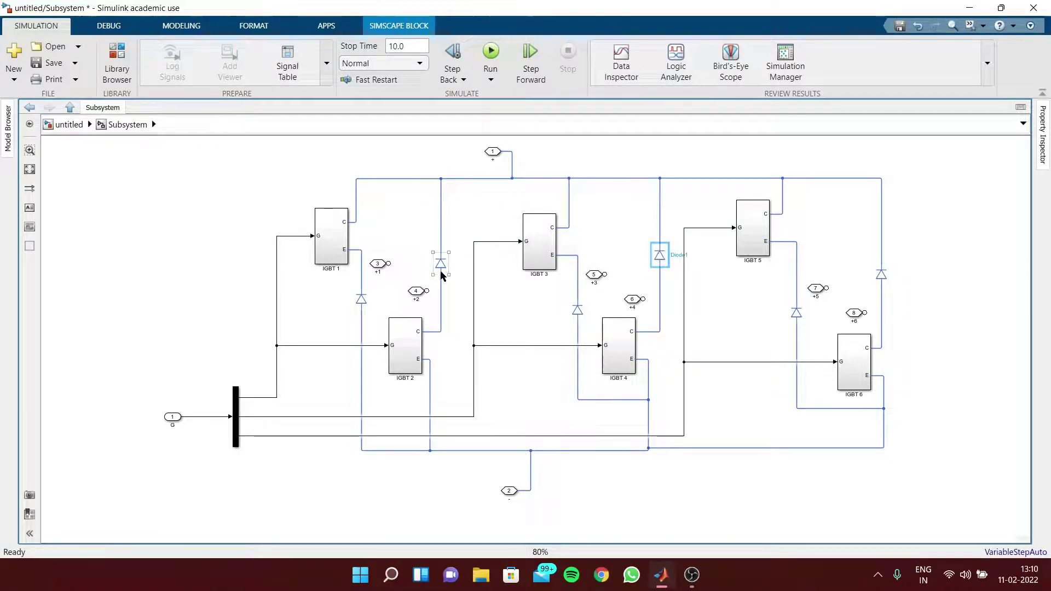
pyautogui.moveTo(442, 275); pyautogui.dragTo(437, 251)
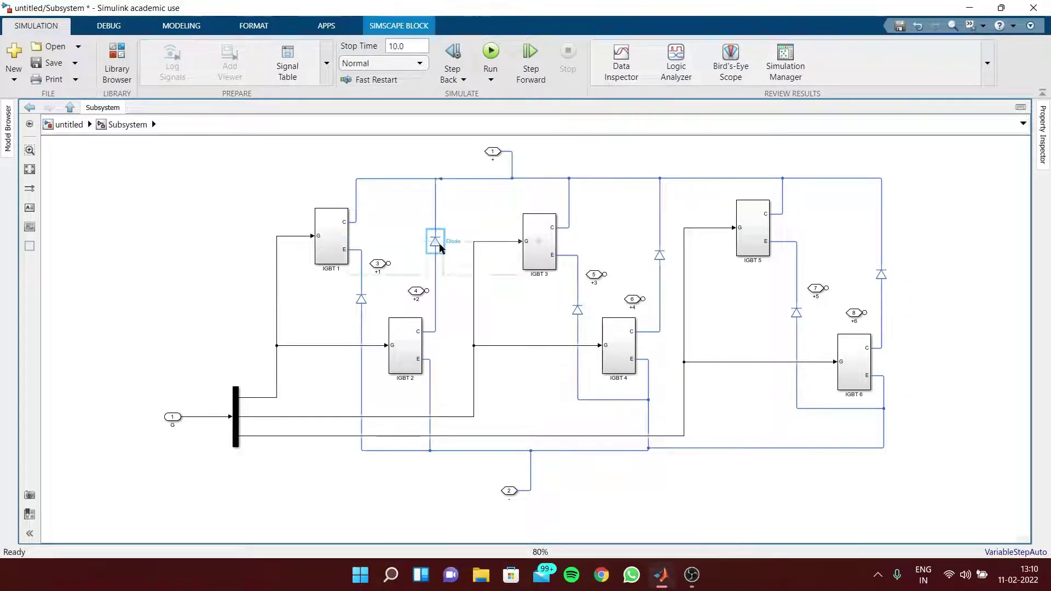
pyautogui.click(943, 286)
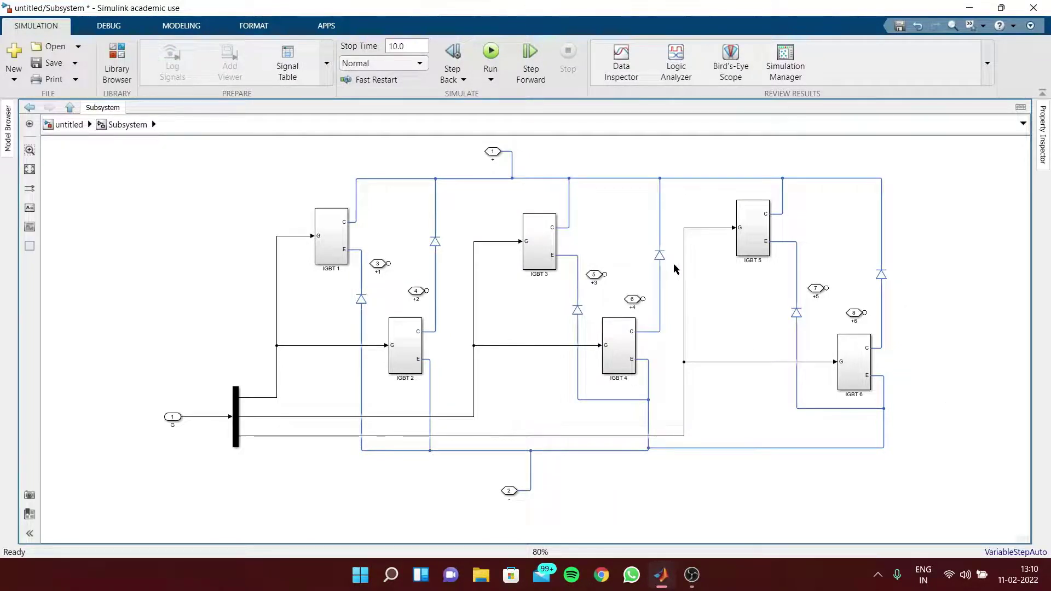
# - Rotate ports +1, +3 and +5 by 180 degrees so their connectors face the emitter lines
pyautogui.click(378, 266)
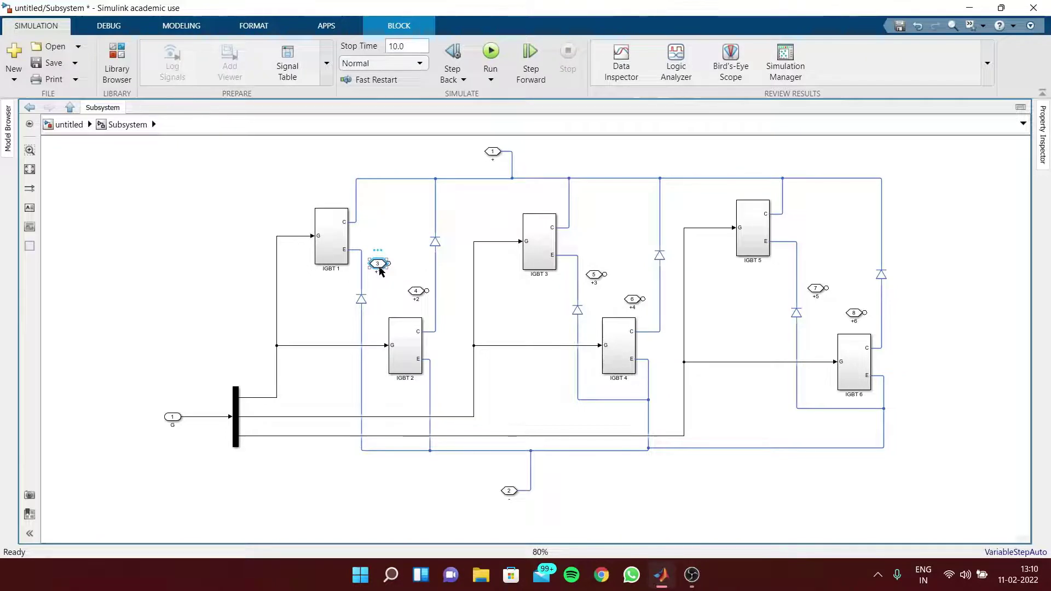
pyautogui.hotkey('ctrl', 'r')
pyautogui.hotkey('ctrl', 'r')
pyautogui.click(594, 275)
pyautogui.hotkey('ctrl', 'r')
pyautogui.hotkey('ctrl', 'r')
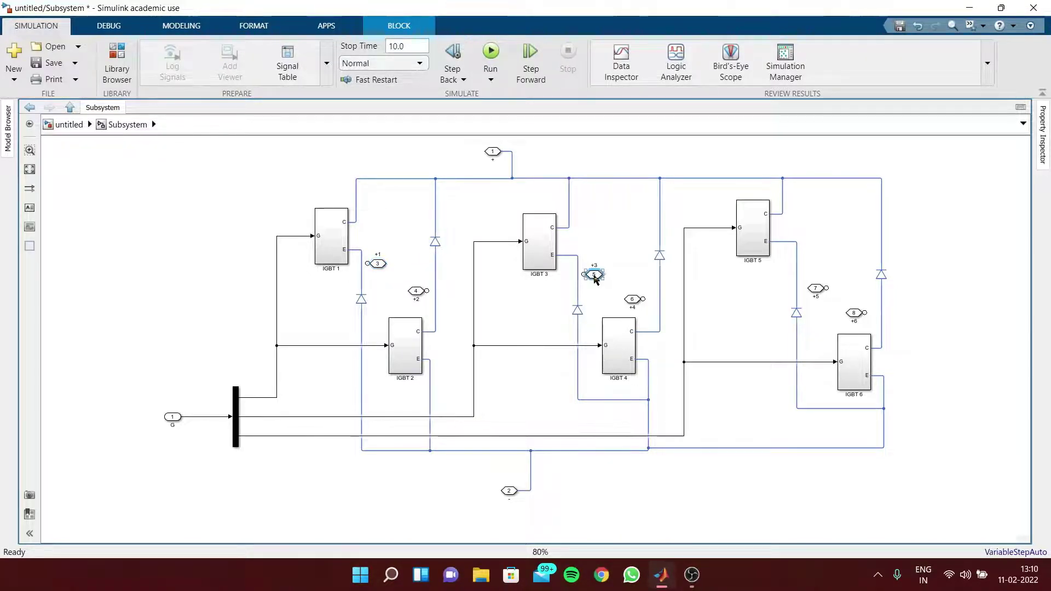
pyautogui.click(816, 289)
pyautogui.hotkey('ctrl', 'r')
pyautogui.hotkey('ctrl', 'r')
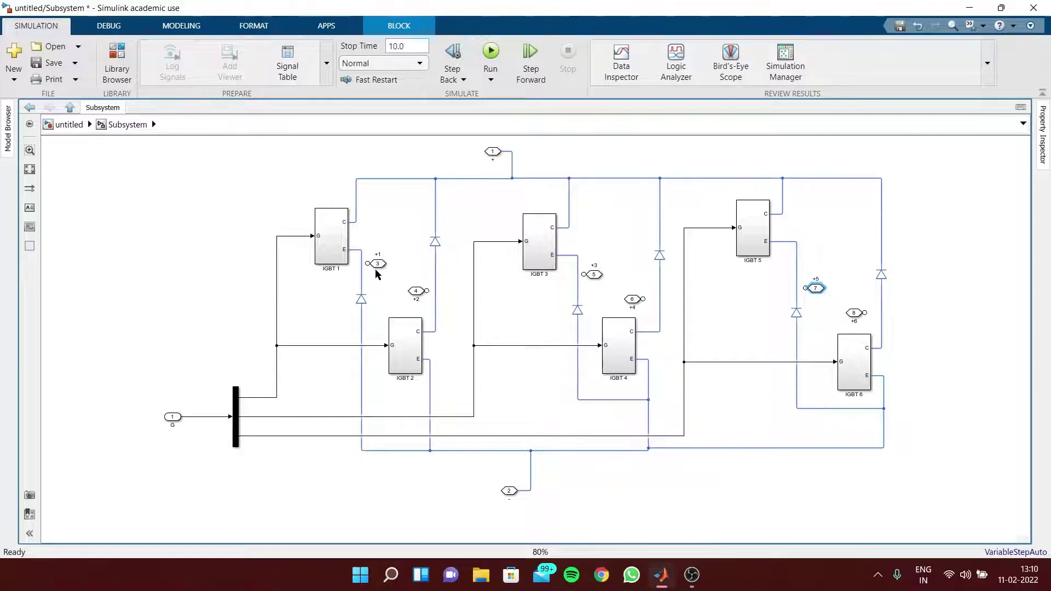
# - Connect ports +1, +3 and +5 to the emitter lines of IGBT 1, 3 and 5, and ports +2 and +4 to the collector lines of IGBT 2 and 4
pyautogui.moveTo(380, 269); pyautogui.dragTo(361, 263)
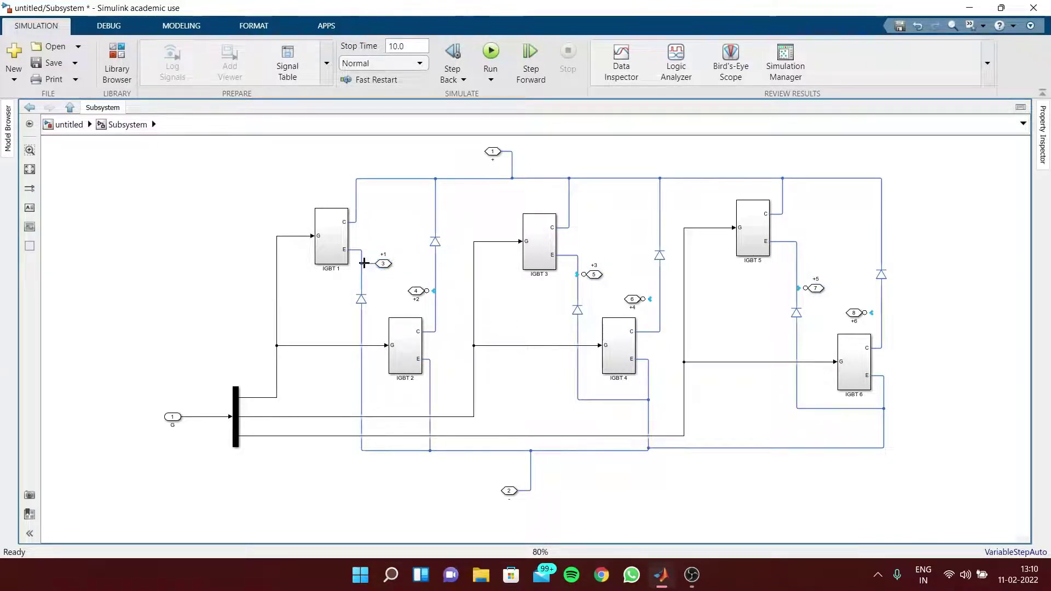
pyautogui.moveTo(432, 289); pyautogui.dragTo(435, 288)
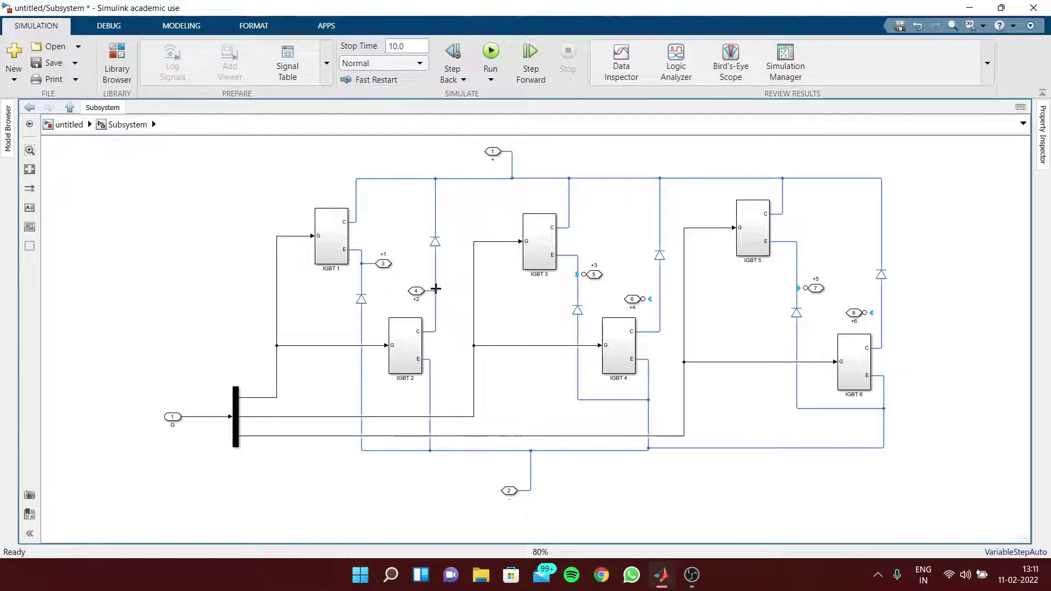
pyautogui.moveTo(592, 274); pyautogui.dragTo(578, 273)
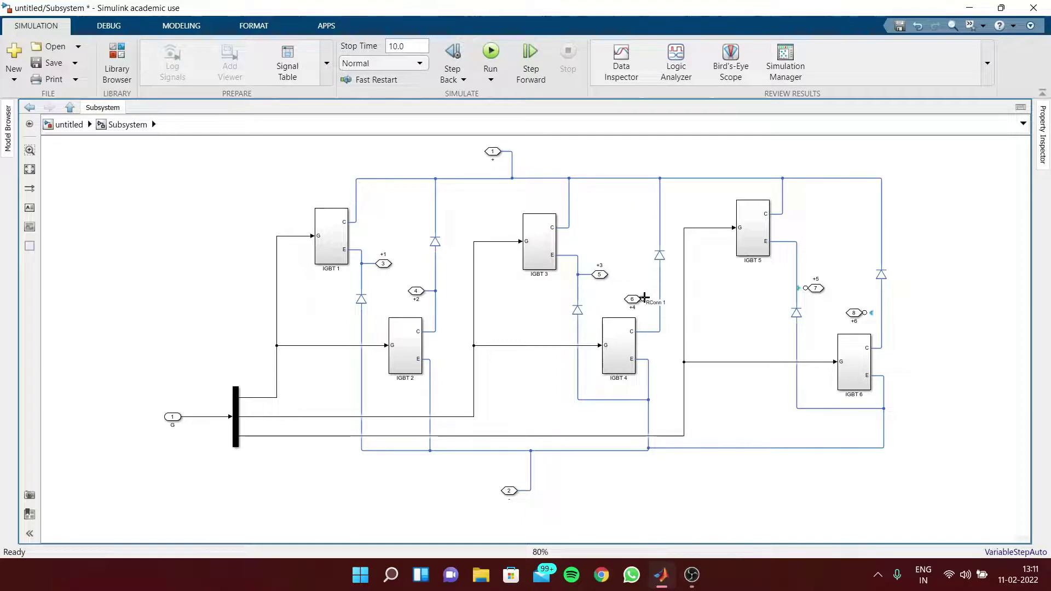
pyautogui.moveTo(644, 299); pyautogui.dragTo(657, 297)
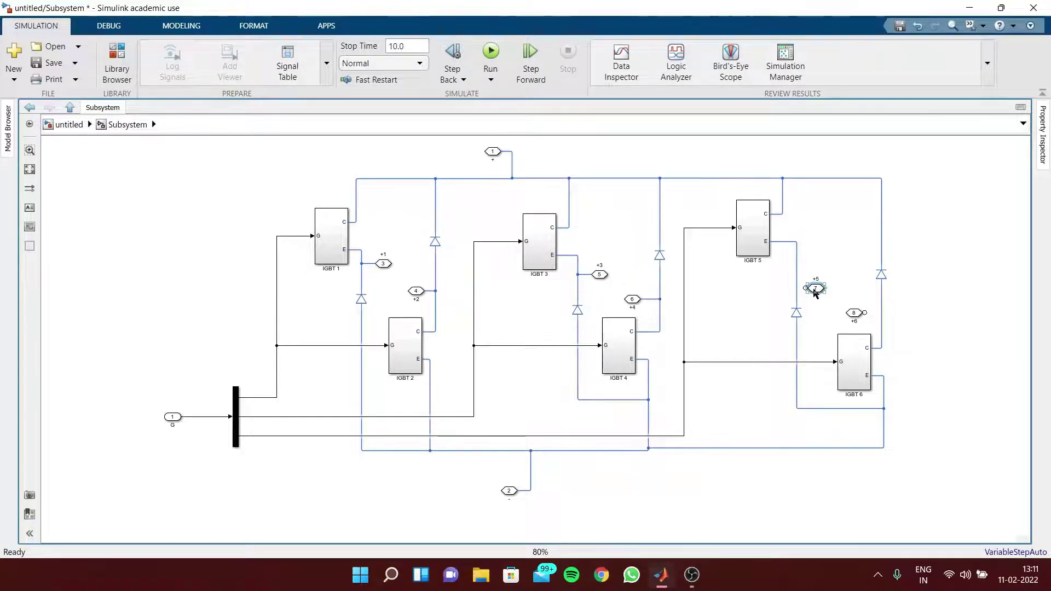
pyautogui.moveTo(816, 288); pyautogui.dragTo(796, 282)
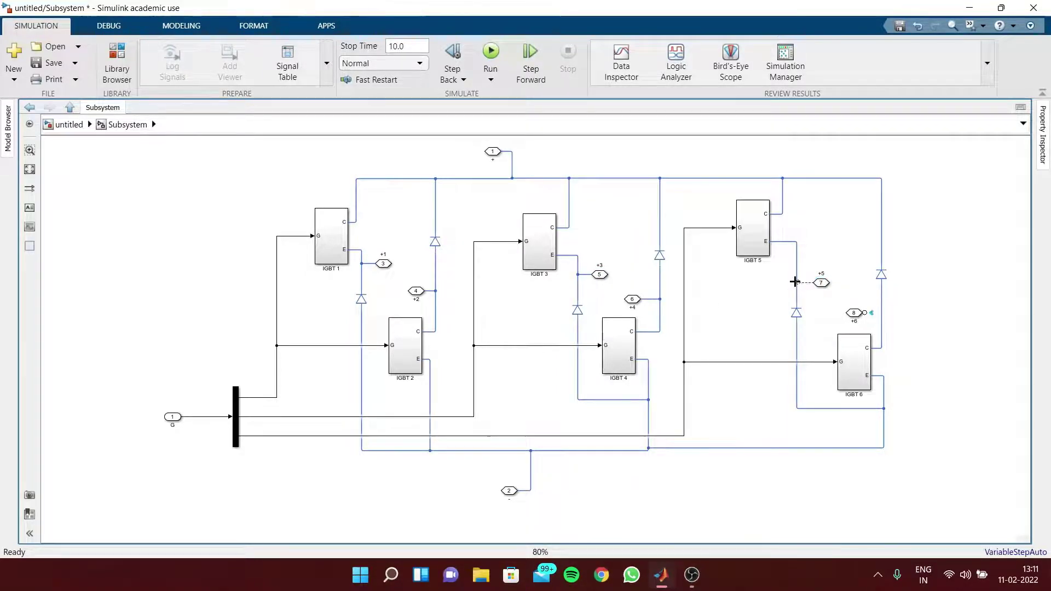
# - Connect port +6 to IGBT 6's collector line, moving the diode above it up and straightening the port's line
pyautogui.moveTo(856, 313)
pyautogui.mouseDown()
pyautogui.moveTo(880, 312)
pyautogui.moveTo(856, 308)
pyautogui.mouseUp()
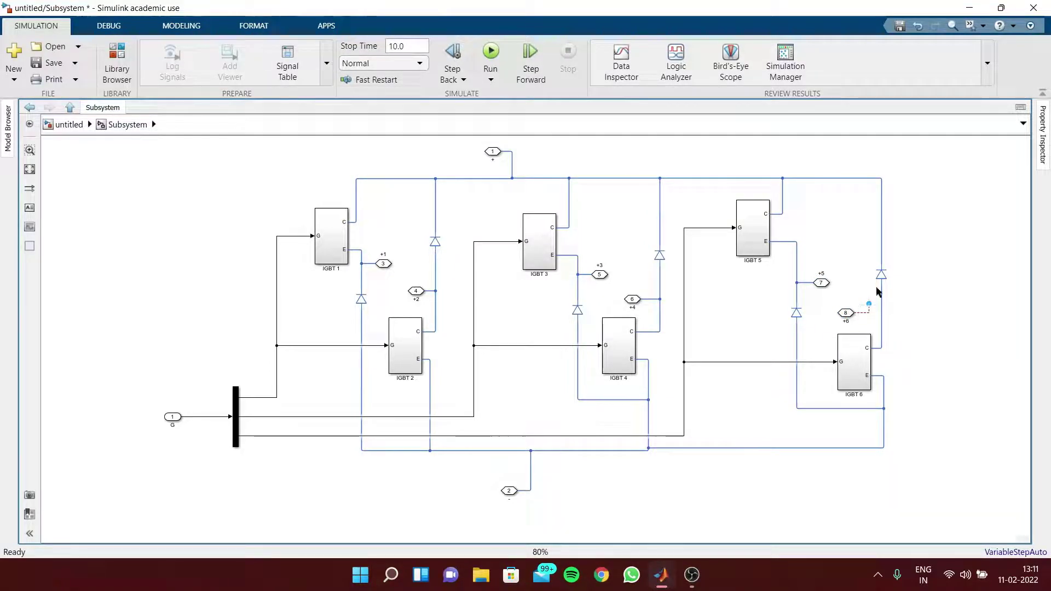
pyautogui.moveTo(881, 275); pyautogui.dragTo(879, 258)
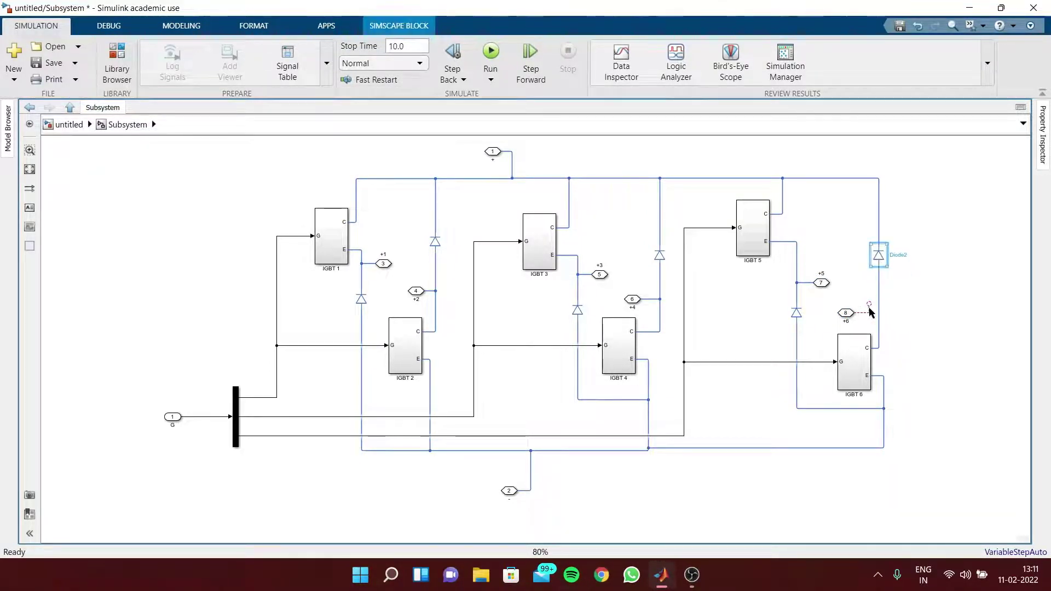
pyautogui.moveTo(875, 305); pyautogui.dragTo(845, 303)
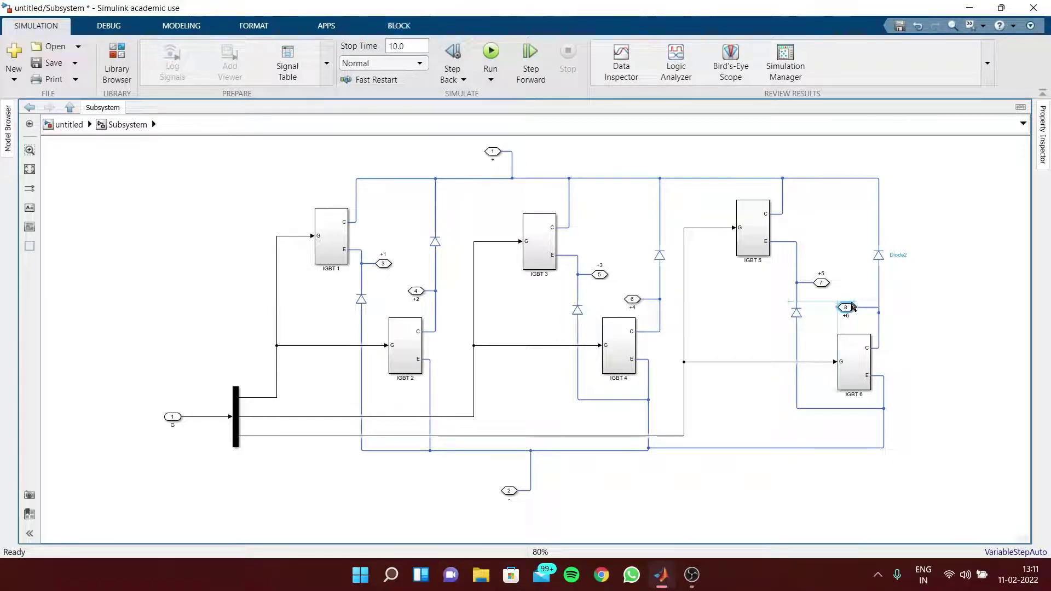
pyautogui.click(928, 305)
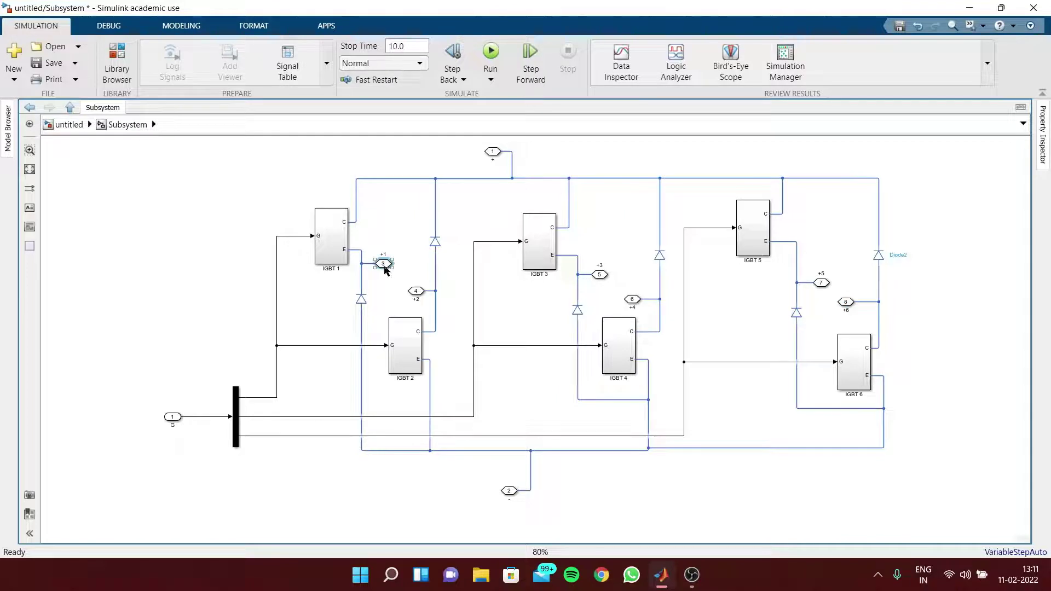
# - Put port 3's name below its block, and rename ports 3 and 4 as A1 and A2
pyautogui.click(383, 264)
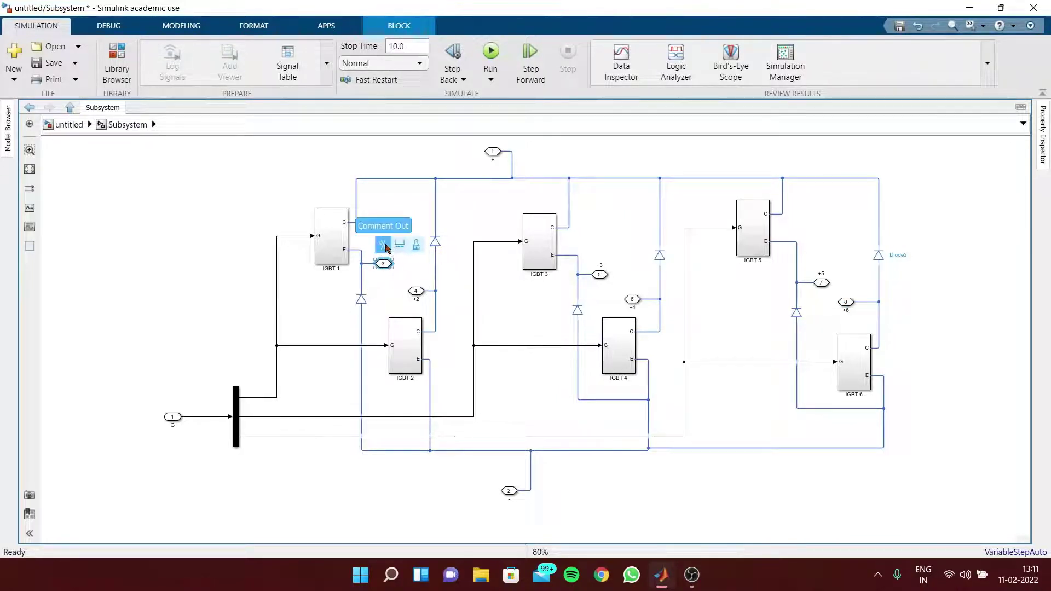
pyautogui.moveTo(385, 242); pyautogui.dragTo(406, 274)
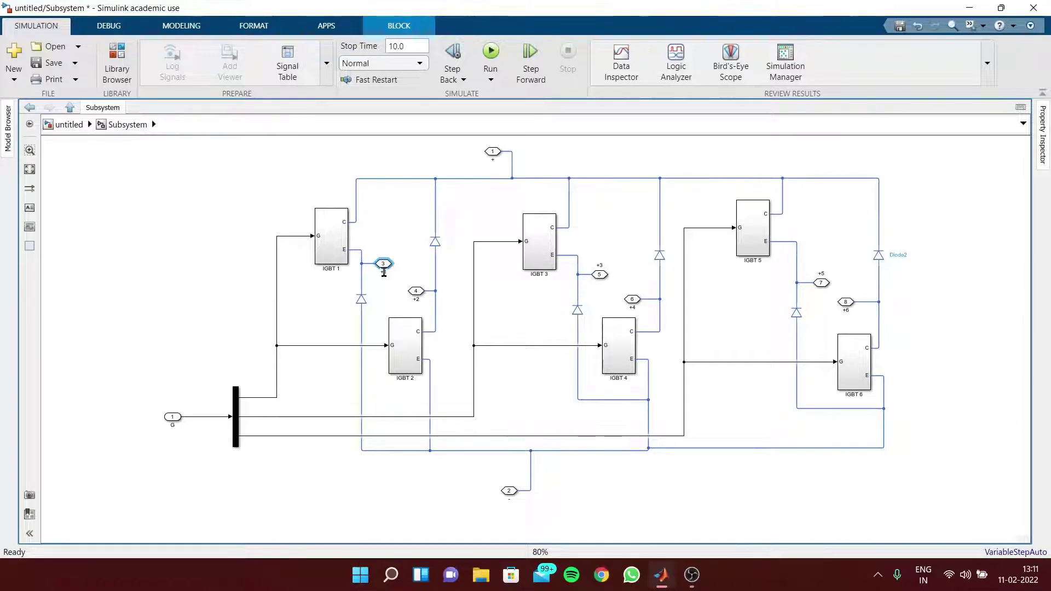
pyautogui.press('BackSpace')
pyautogui.press('BackSpace')
pyautogui.write('A1')
pyautogui.click(416, 296)
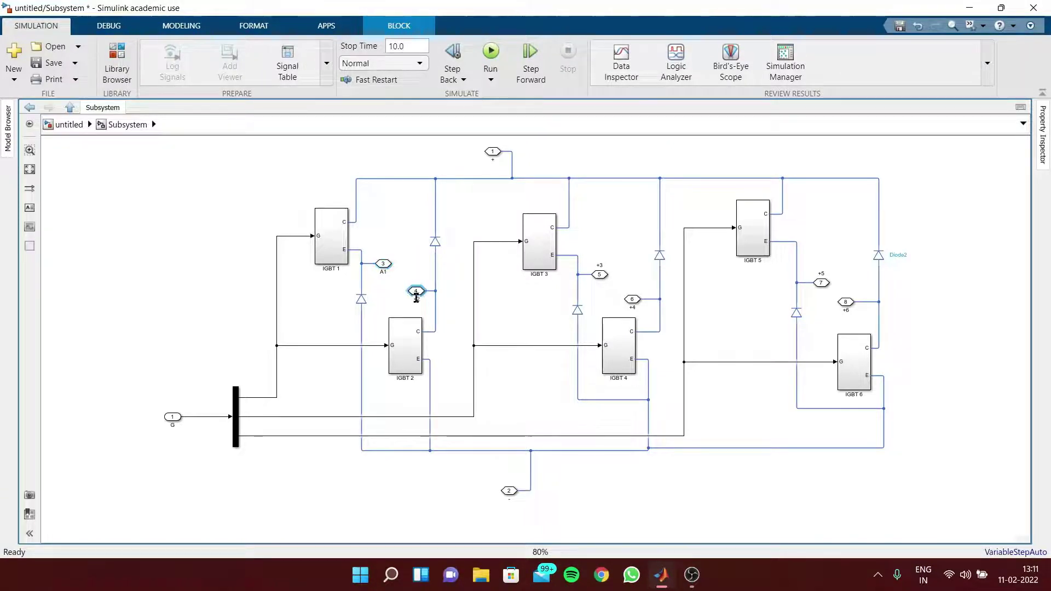
pyautogui.press('BackSpace')
pyautogui.press('BackSpace')
pyautogui.write('A2')
# - Rename ports 5 and 6 as B1 and B2
pyautogui.click(598, 265)
pyautogui.press('BackSpace')
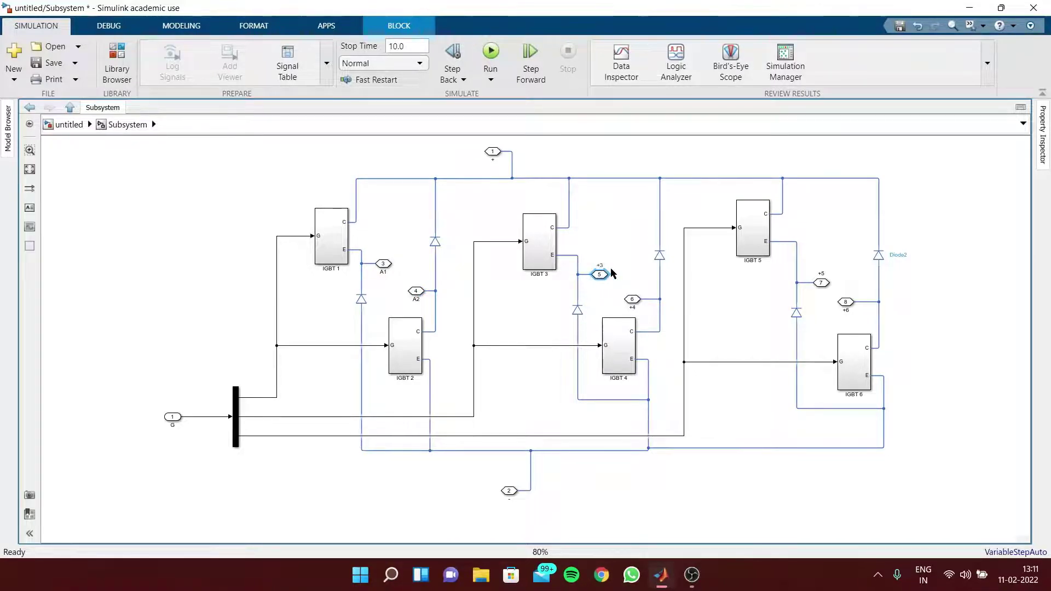
pyautogui.press('BackSpace')
pyautogui.write('B1')
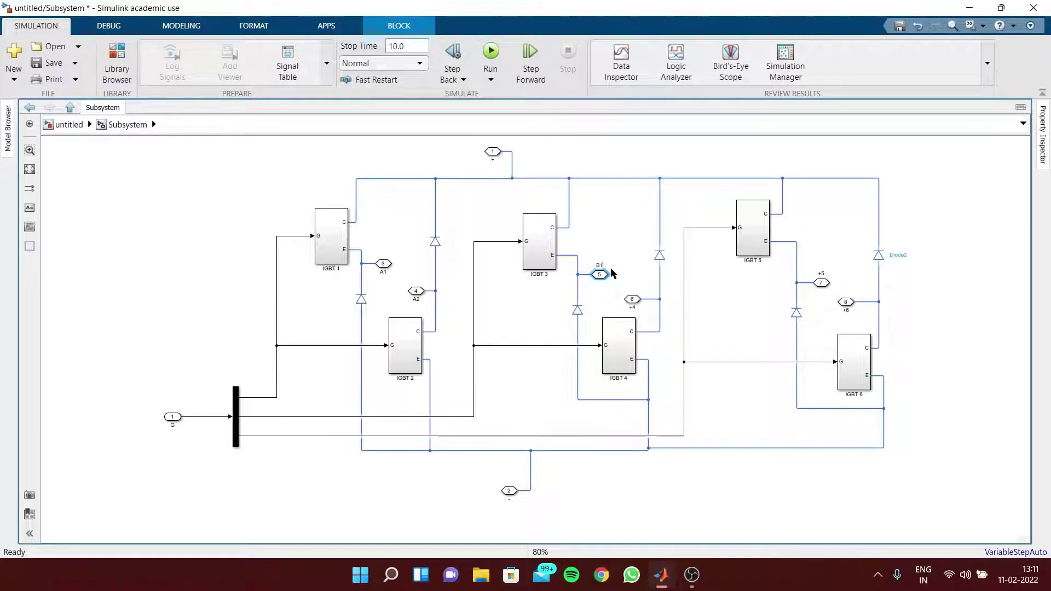
pyautogui.click(634, 308)
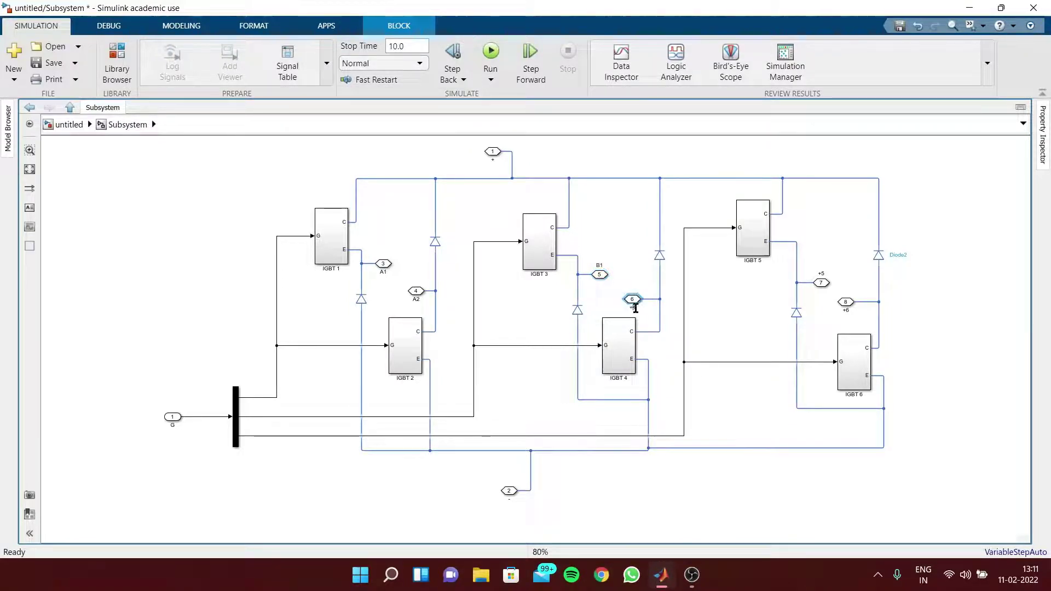
pyautogui.press('BackSpace')
# - Rename ports 7 and 8 as C1 and C2
pyautogui.click(823, 274)
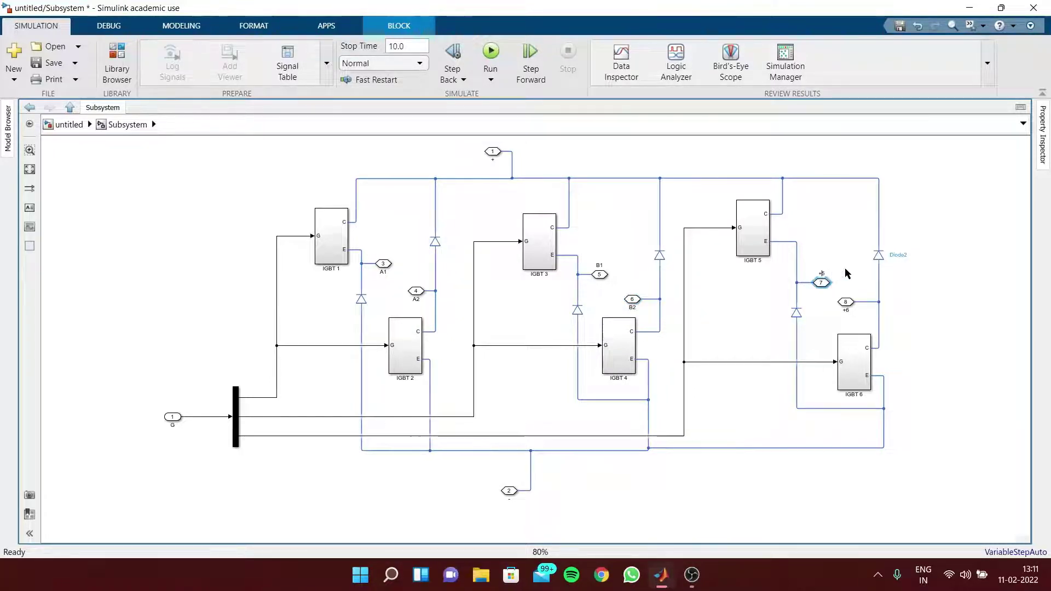
pyautogui.write('C')
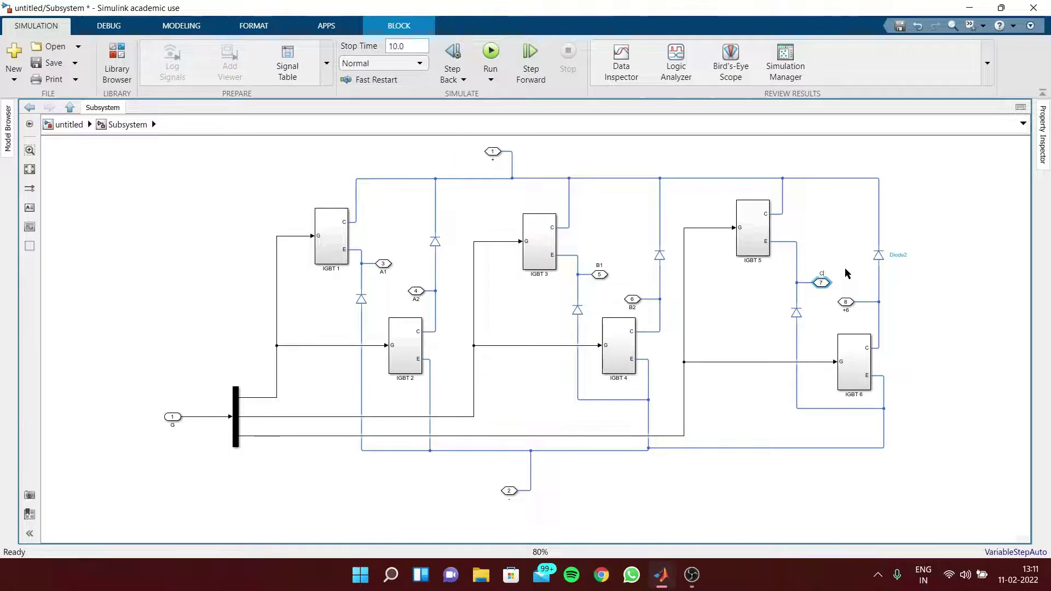
pyautogui.write('1')
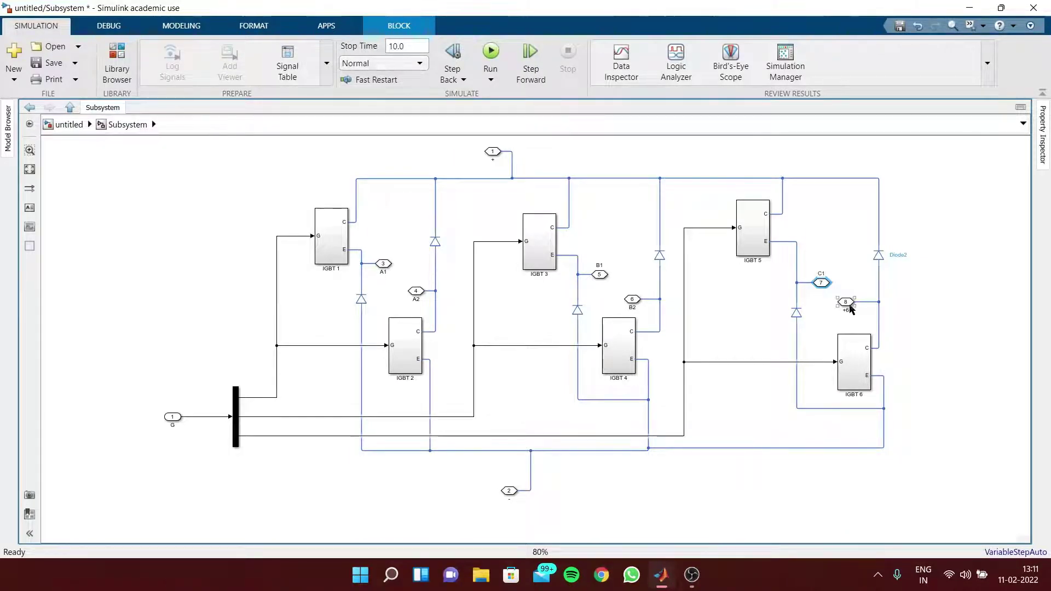
pyautogui.click(851, 310)
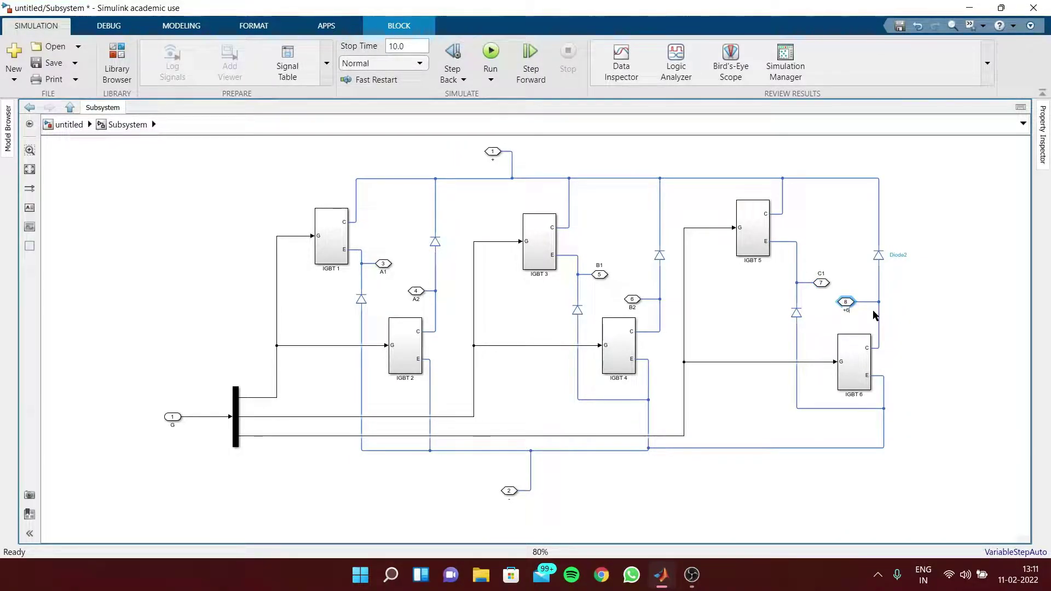
pyautogui.write('C2')
pyautogui.click(969, 321)
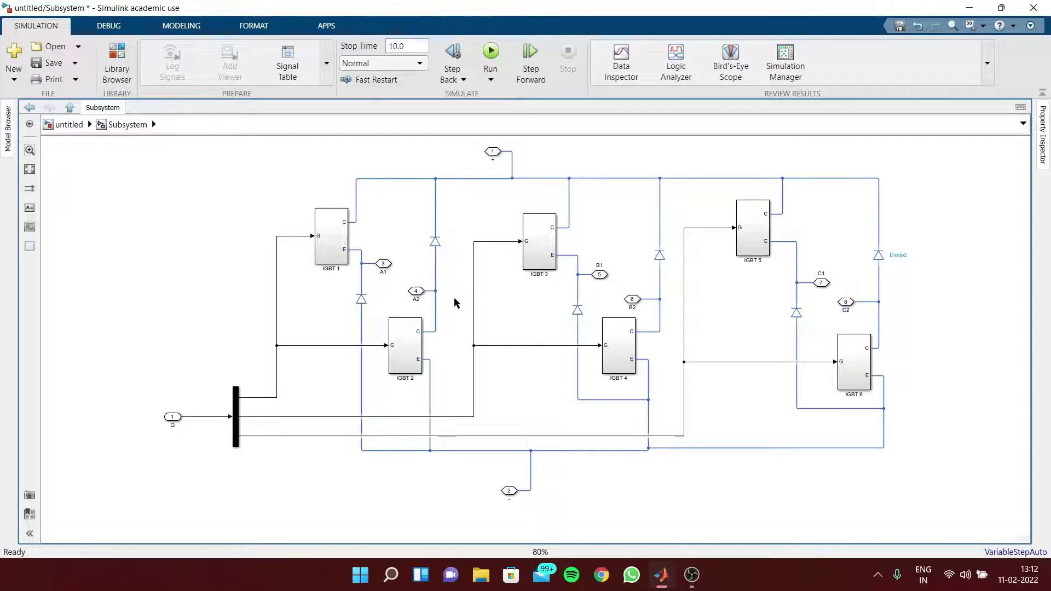
# - Set port A1's location on the parent subsystem to Right
pyautogui.click(385, 265)
pyautogui.doubleClick(385, 265)
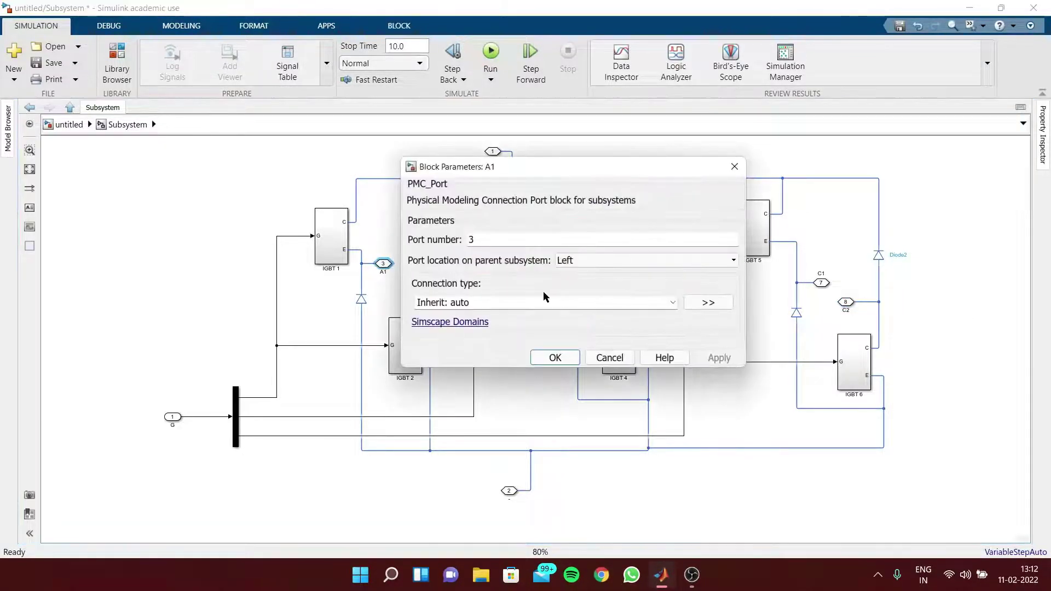
pyautogui.click(586, 261)
pyautogui.click(572, 284)
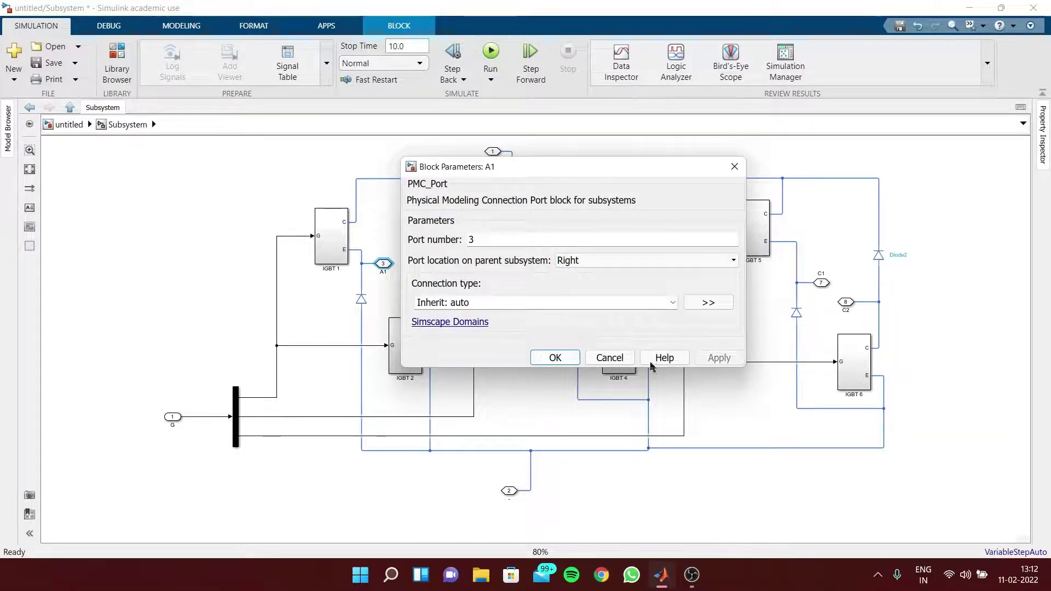
pyautogui.click(555, 357)
# - Set port A2's location on the parent subsystem to Right and return to the top-level model
pyautogui.click(417, 291)
pyautogui.doubleClick(418, 293)
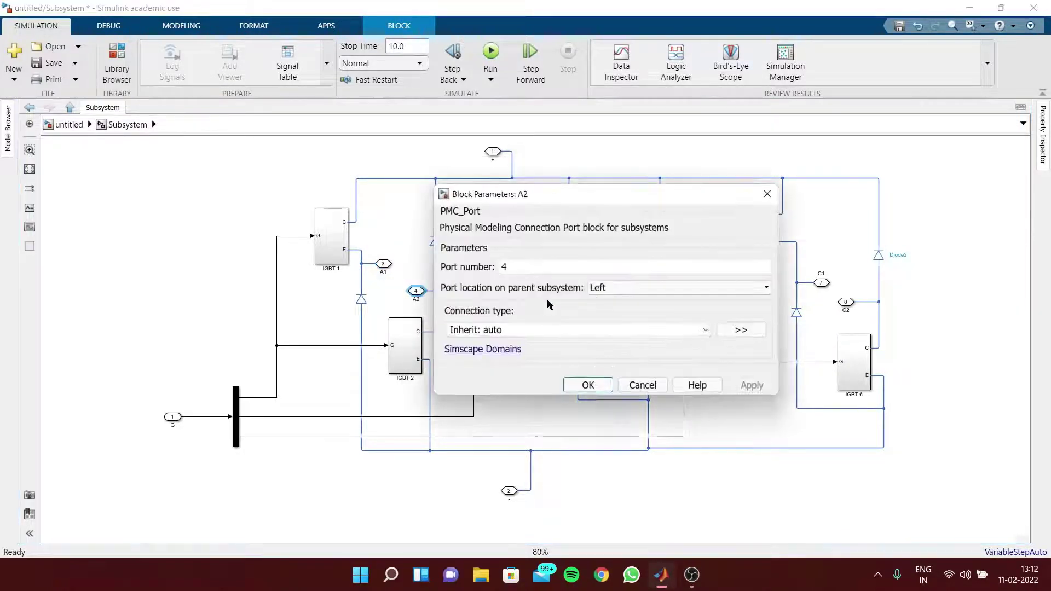
pyautogui.click(630, 288)
pyautogui.click(629, 308)
pyautogui.click(750, 386)
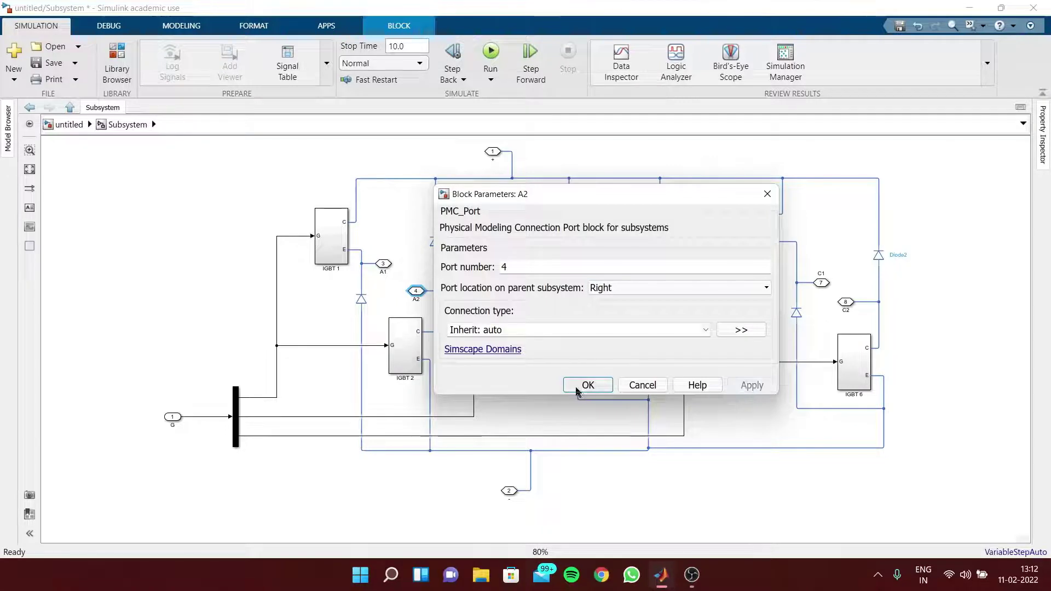
pyautogui.click(588, 385)
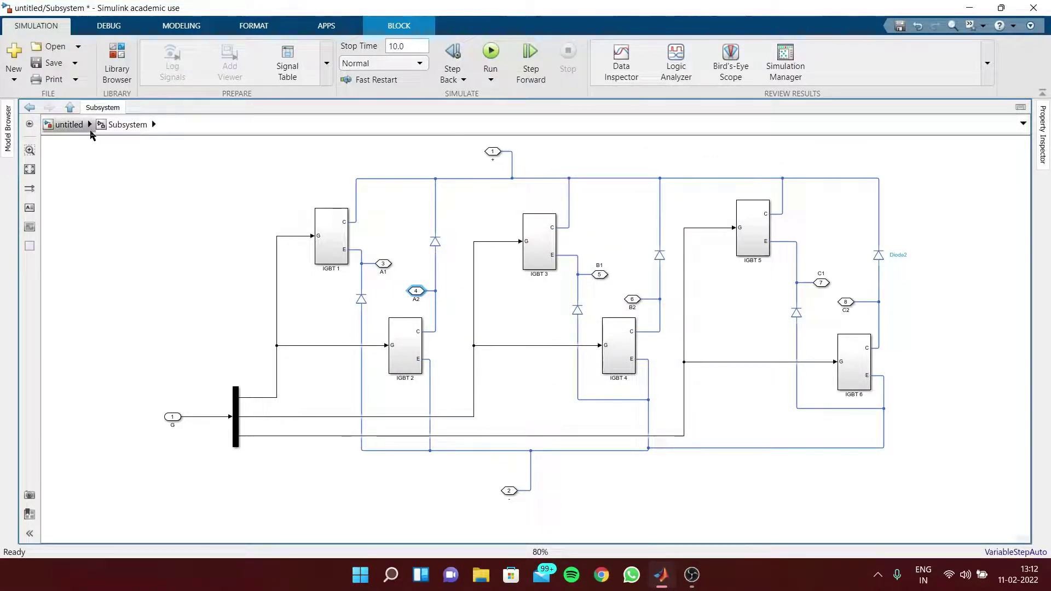
pyautogui.click(60, 124)
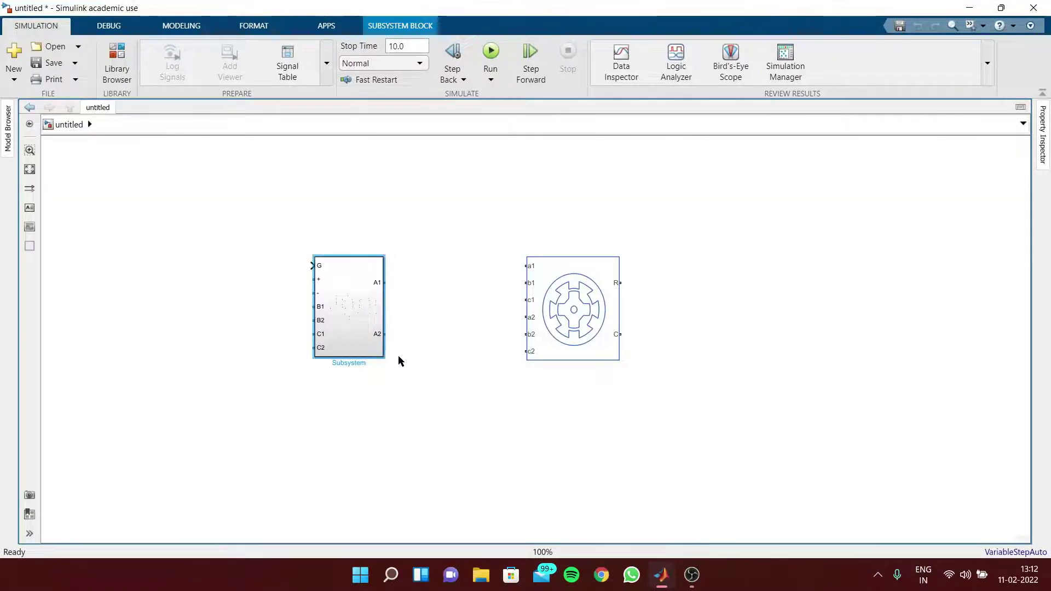
# - Inside the converter subsystem, set the parent subsystem location of ports B1 and B2 to Right
pyautogui.doubleClick(355, 290)
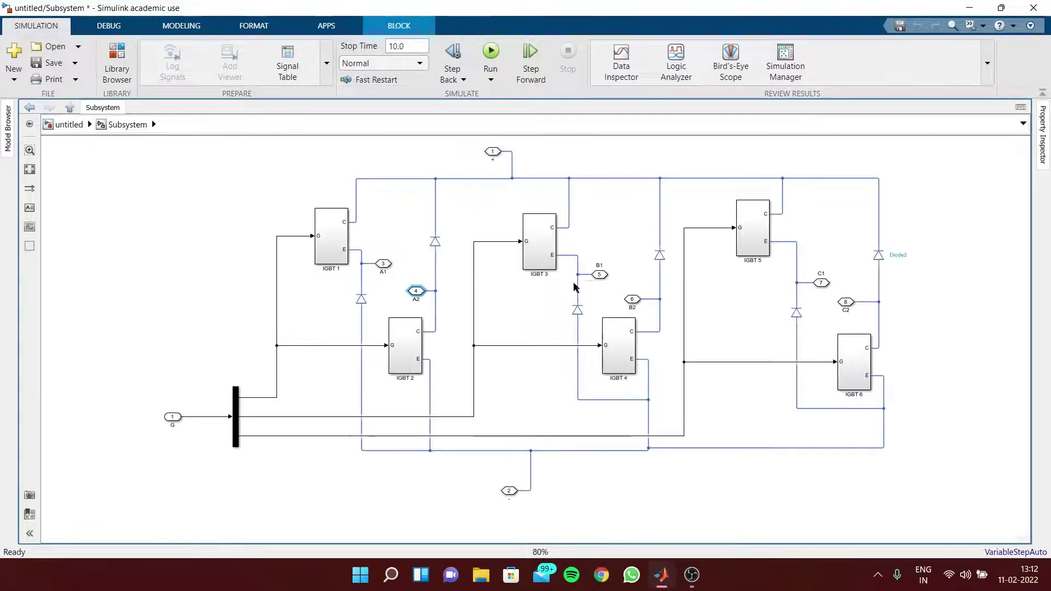
pyautogui.doubleClick(599, 275)
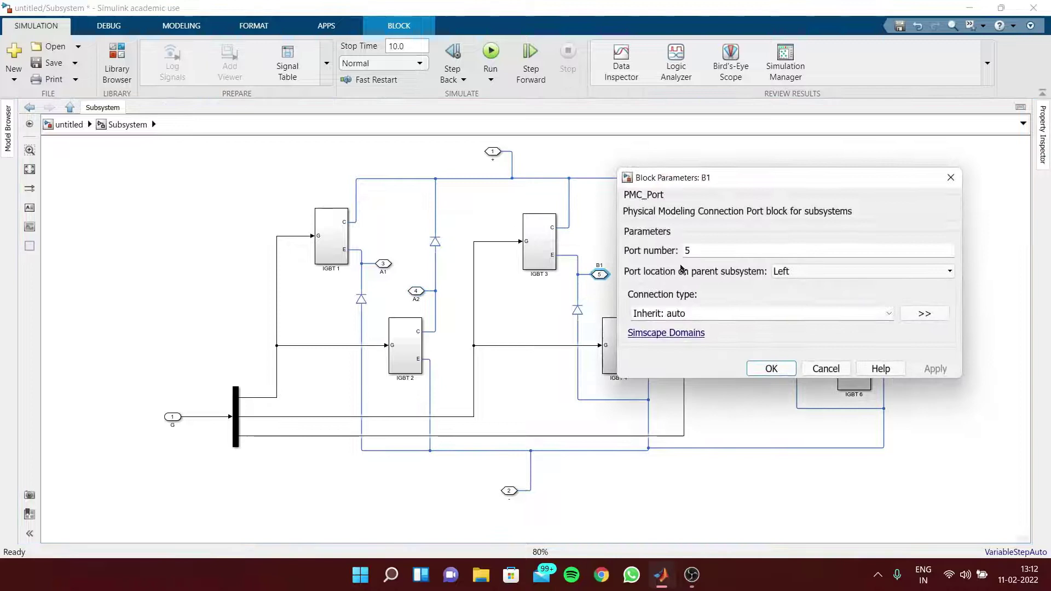
pyautogui.click(811, 271)
pyautogui.click(784, 295)
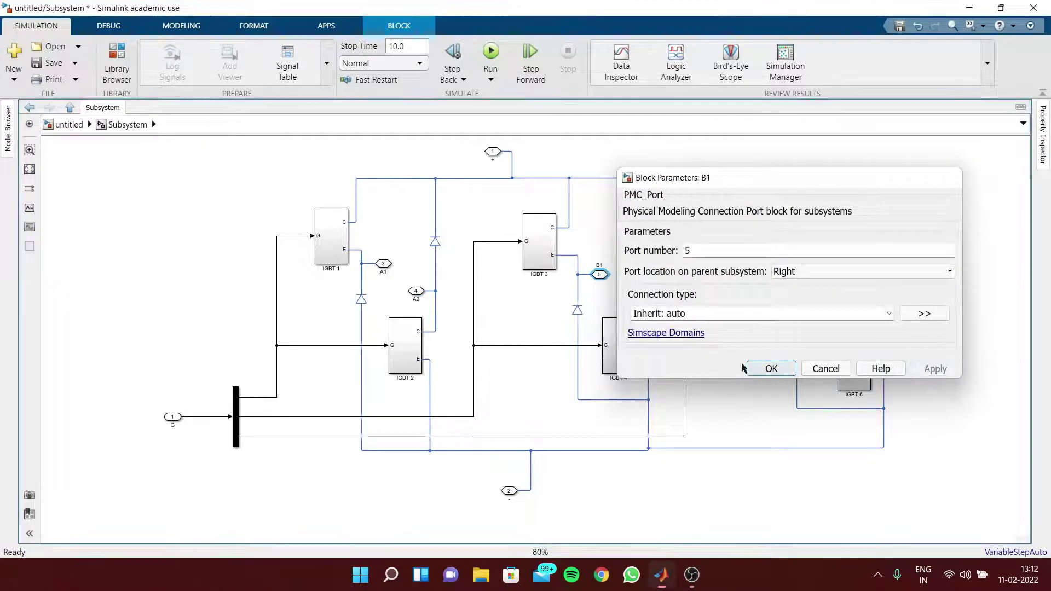
pyautogui.click(771, 368)
pyautogui.doubleClick(632, 299)
pyautogui.click(804, 296)
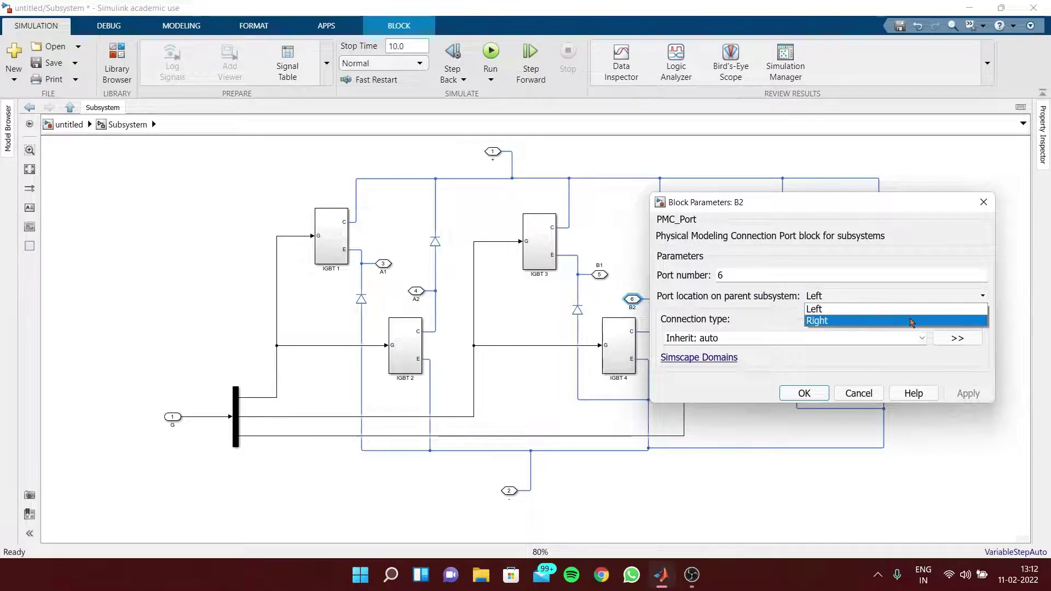
pyautogui.click(911, 322)
pyautogui.click(804, 393)
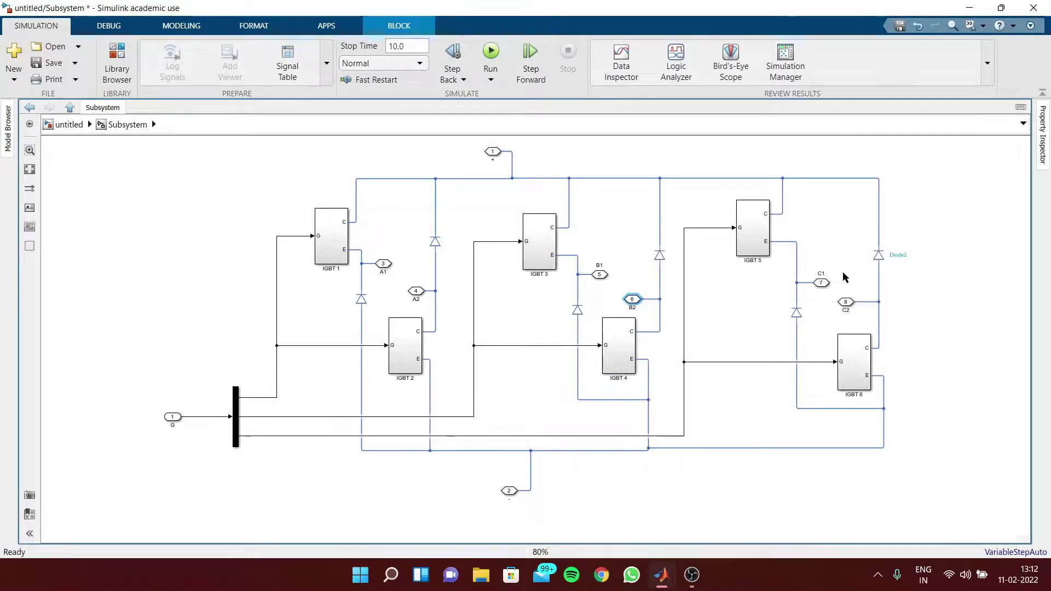
# - Set the parent subsystem location of ports C1 and C2 to Right
pyautogui.doubleClick(821, 283)
pyautogui.click(650, 281)
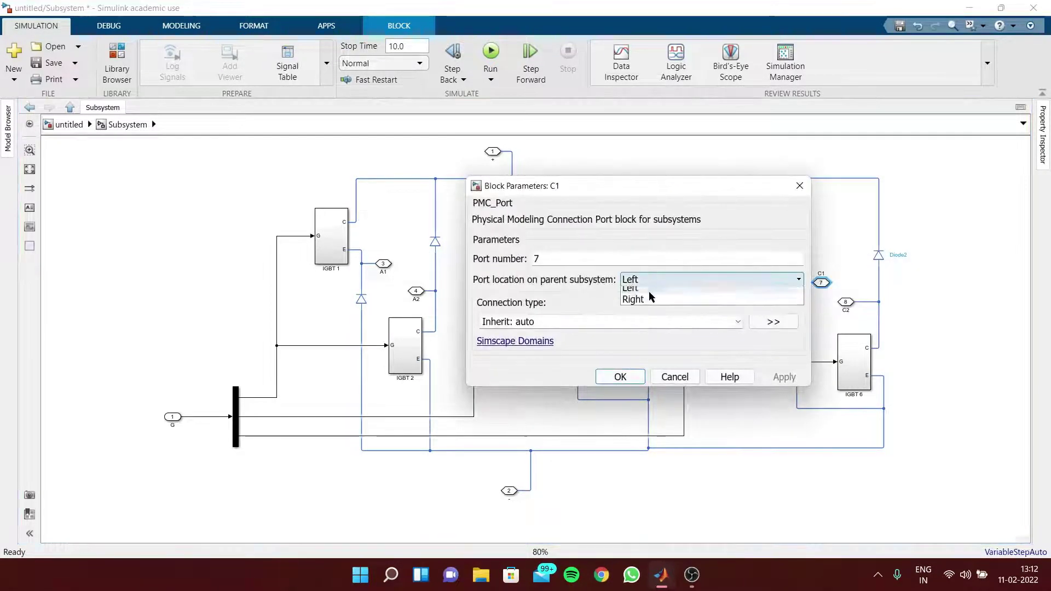
pyautogui.click(650, 297)
pyautogui.click(777, 376)
pyautogui.click(675, 377)
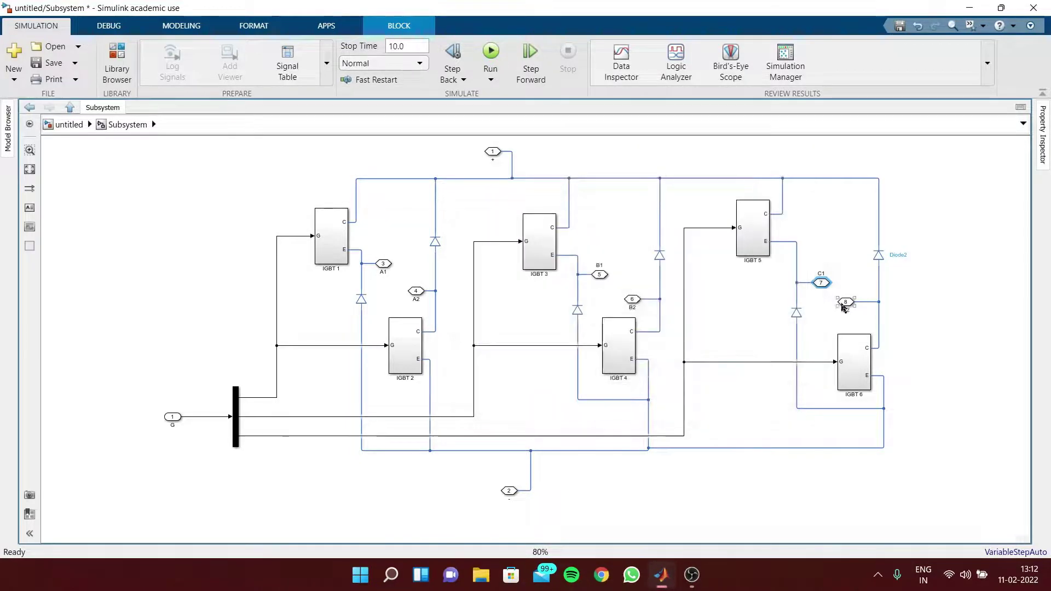
pyautogui.click(844, 304)
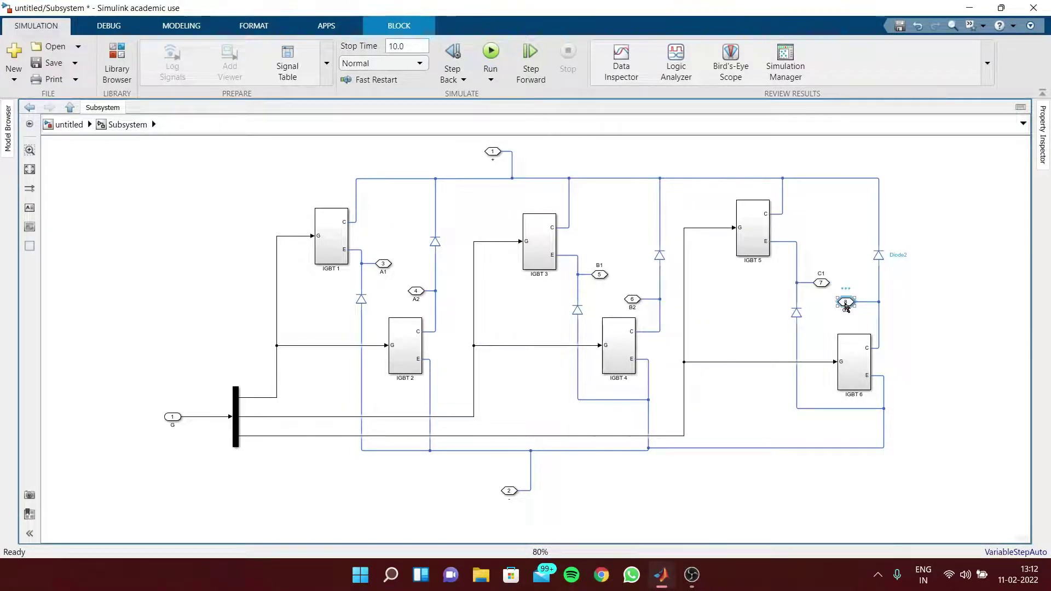
pyautogui.doubleClick(846, 303)
pyautogui.click(739, 298)
pyautogui.click(703, 323)
pyautogui.click(803, 399)
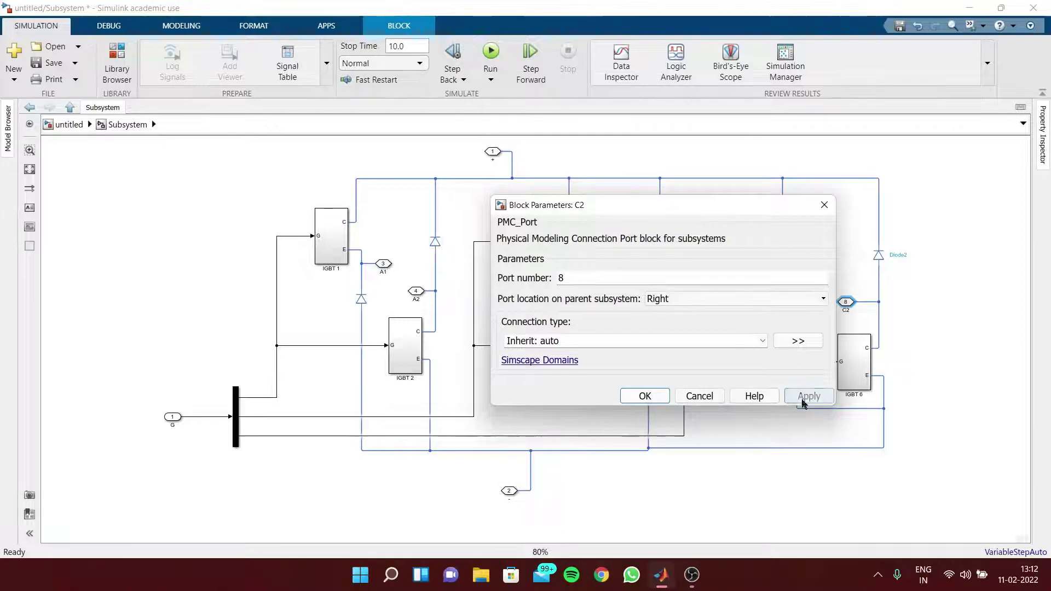
pyautogui.click(644, 396)
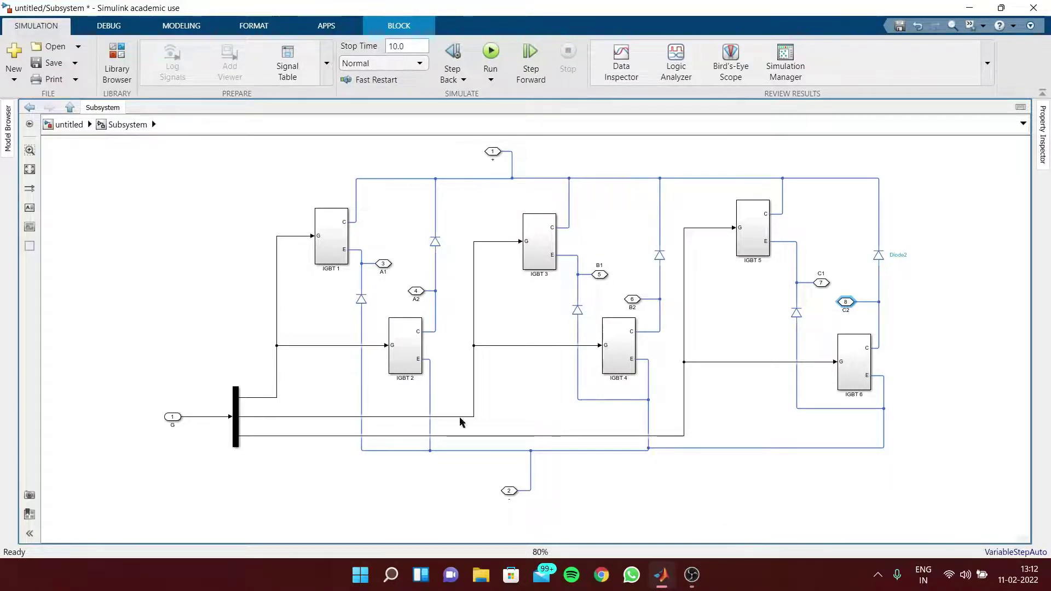
# - In the top-level model, move the Switched Reluctance Machine farther from the converter subsystem, with their facing ports level
pyautogui.click(70, 125)
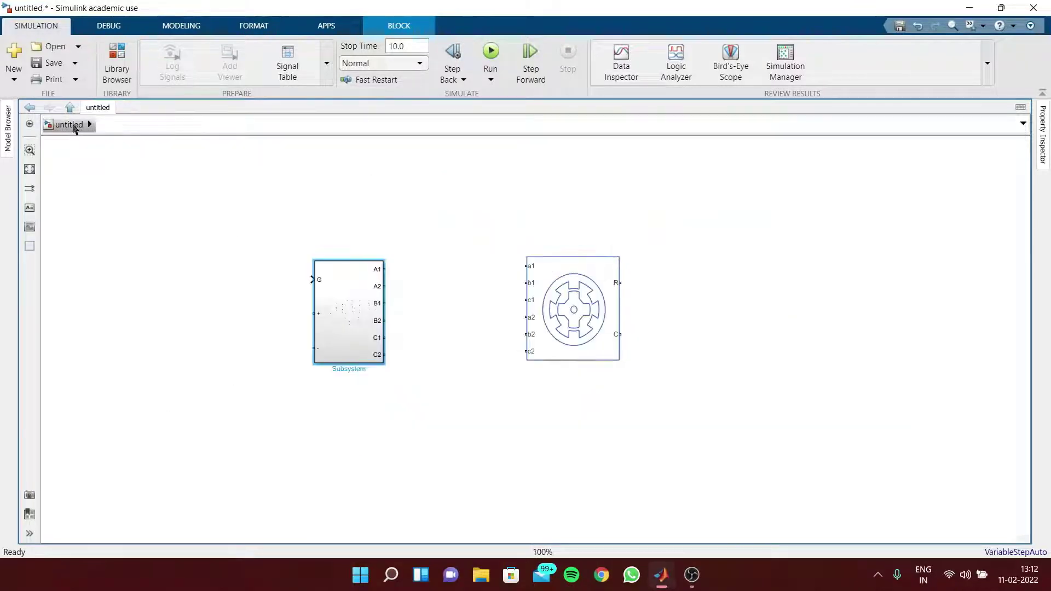
pyautogui.moveTo(611, 330); pyautogui.dragTo(673, 335)
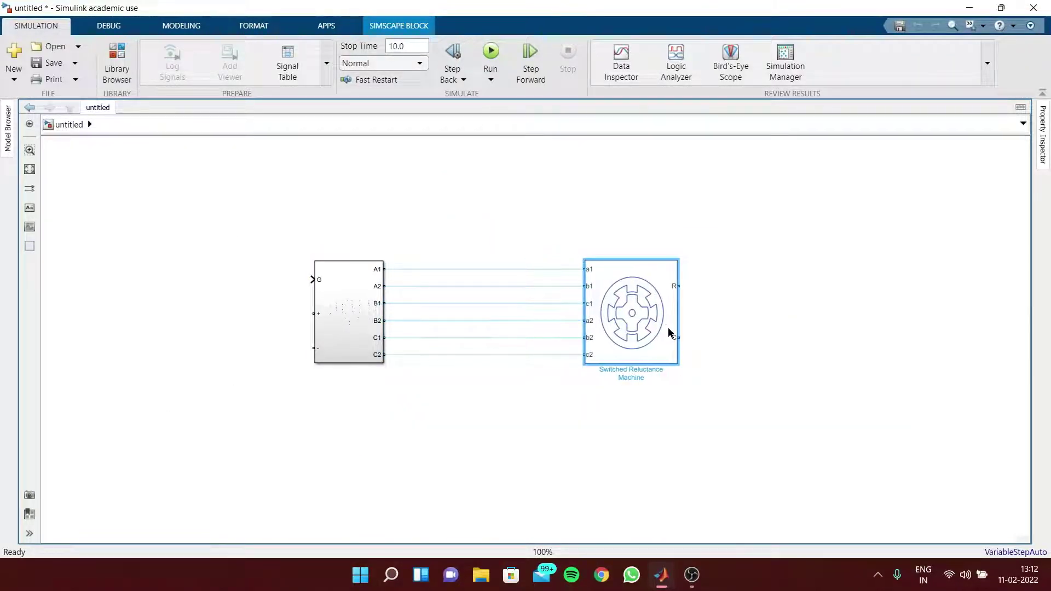
pyautogui.moveTo(357, 308); pyautogui.dragTo(364, 307)
# - Turn off the content preview on the converter subsystem and shift the block slightly toward the machine
pyautogui.rightClick(357, 292)
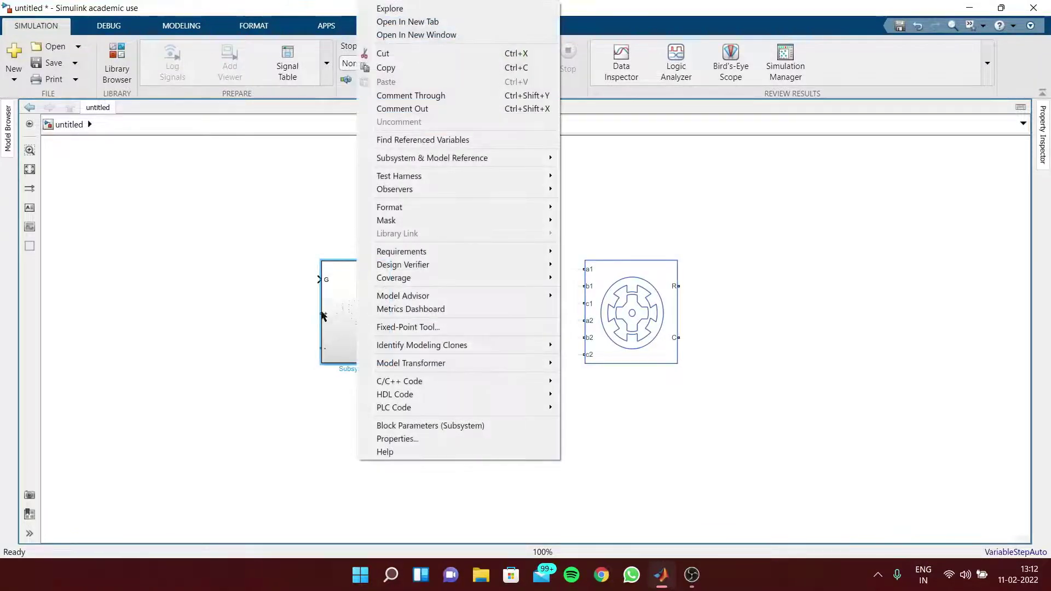
pyautogui.moveTo(454, 209)
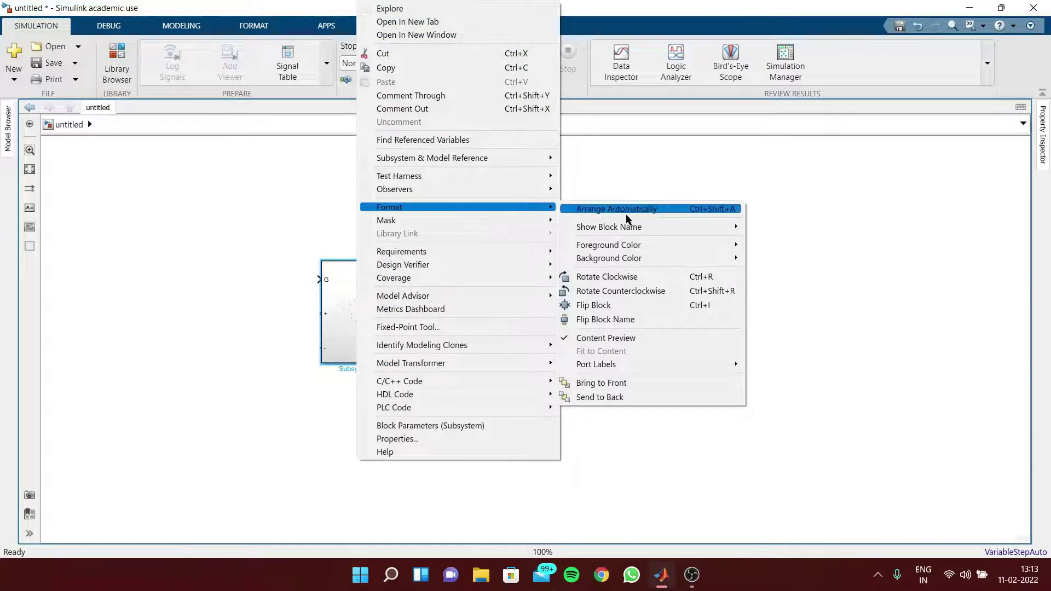
pyautogui.click(625, 338)
pyautogui.moveTo(357, 342); pyautogui.dragTo(368, 358)
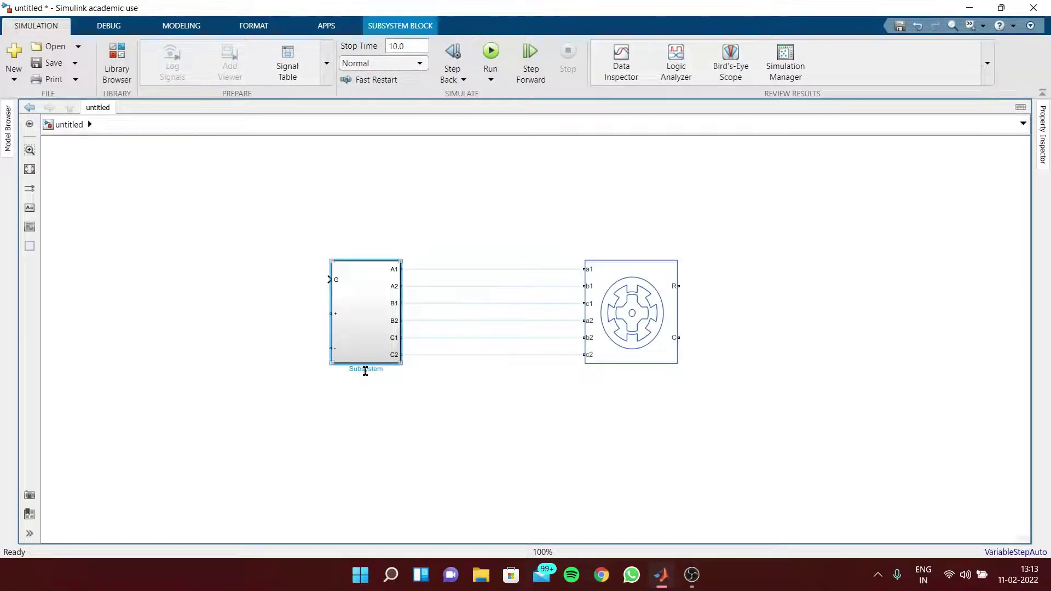
# - Rename the converter subsystem as Switch
pyautogui.doubleClick(366, 369)
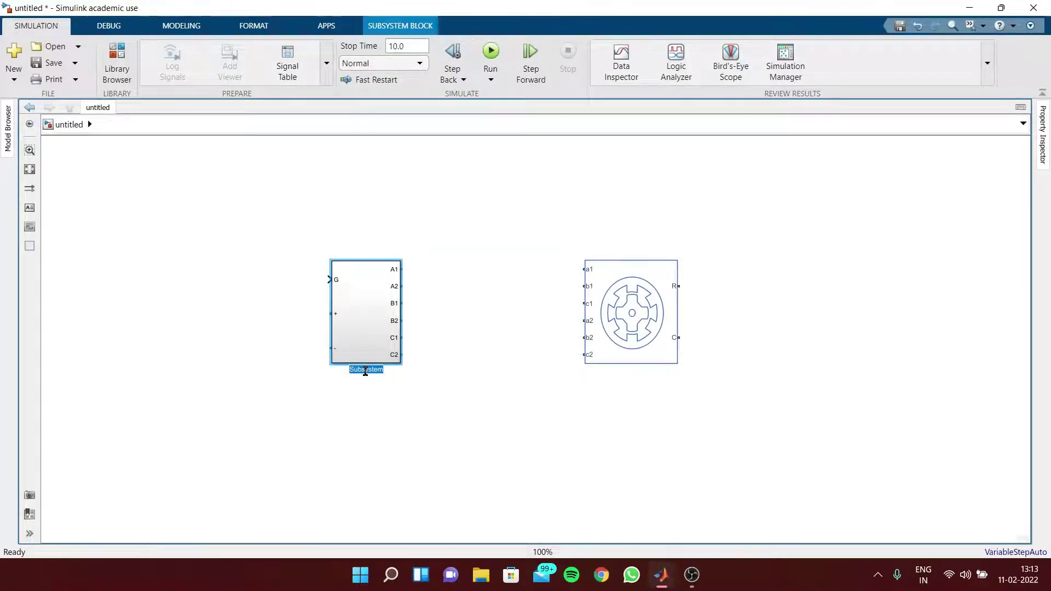
pyautogui.write('Switch')
pyautogui.click(391, 413)
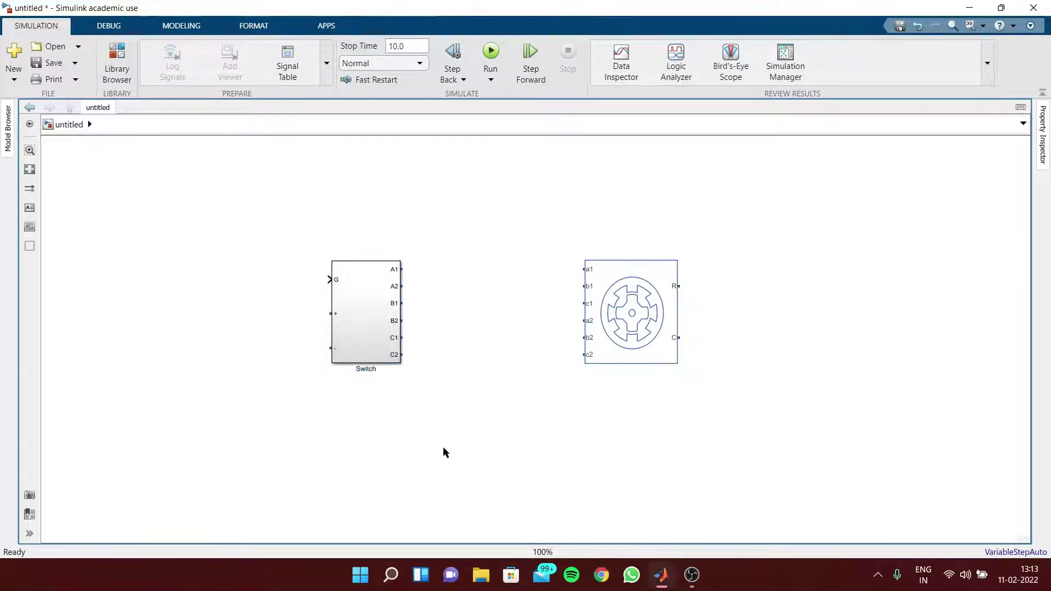
# - Move the Switch block closer to the machine and nudge the machine slightly to the right
pyautogui.moveTo(349, 321); pyautogui.dragTo(428, 330)
pyautogui.moveTo(626, 324)
pyautogui.mouseDown()
pyautogui.moveTo(649, 314)
pyautogui.moveTo(635, 318)
pyautogui.mouseUp()
pyautogui.click(553, 401)
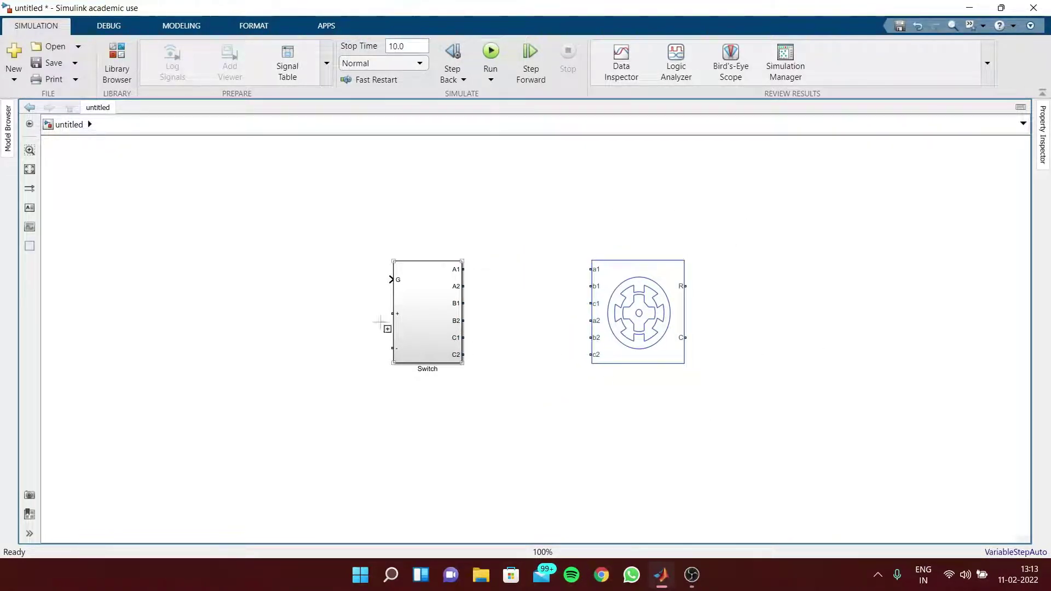
# - Add a Subsystem block left of the Switch block, with its output level with input G
pyautogui.doubleClick(148, 281)
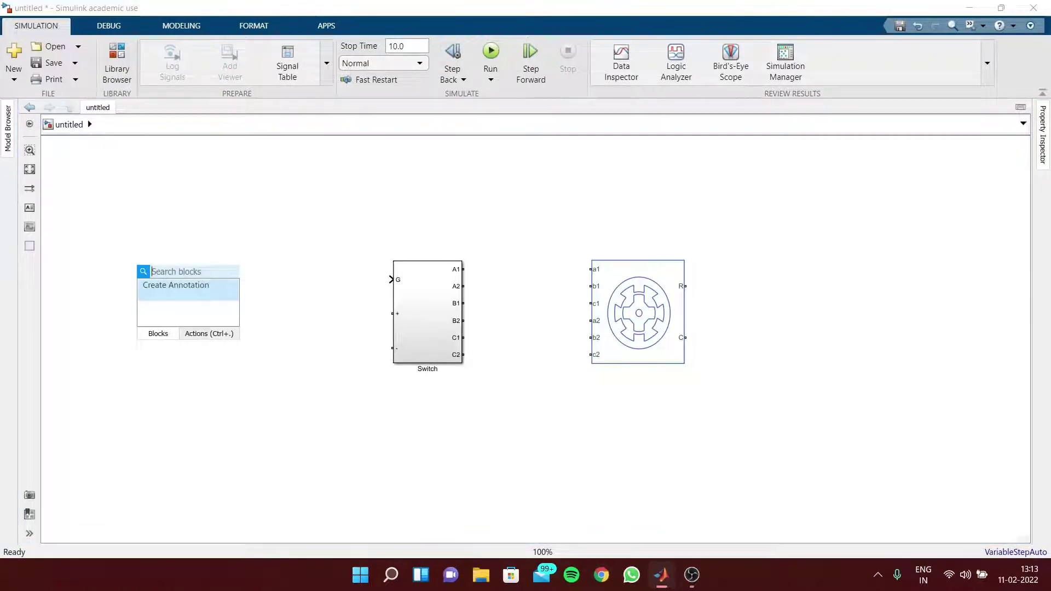
pyautogui.write('sub')
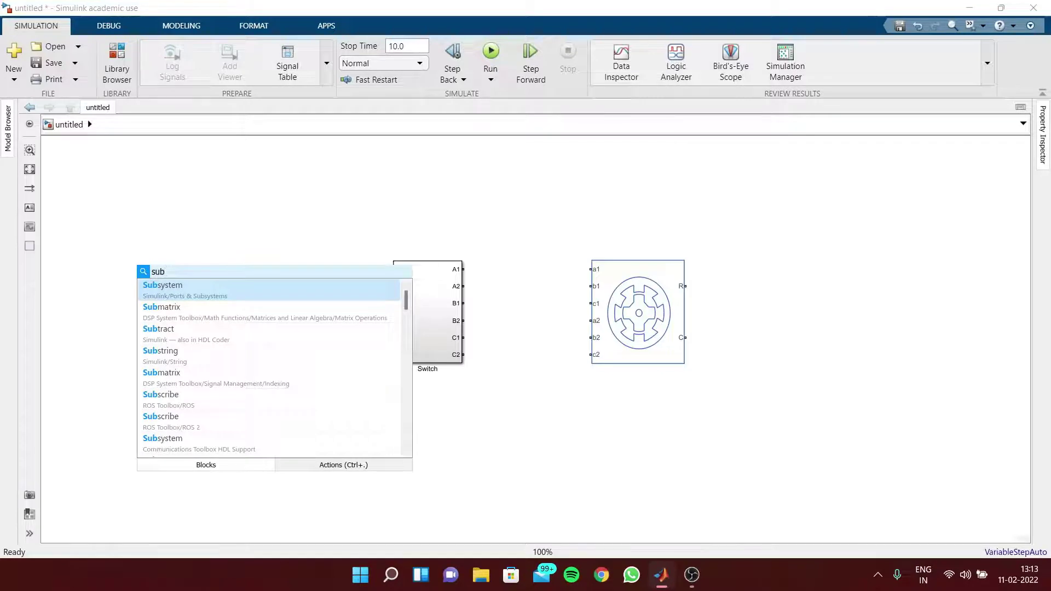
pyautogui.click(165, 298)
pyautogui.moveTo(164, 291); pyautogui.dragTo(196, 289)
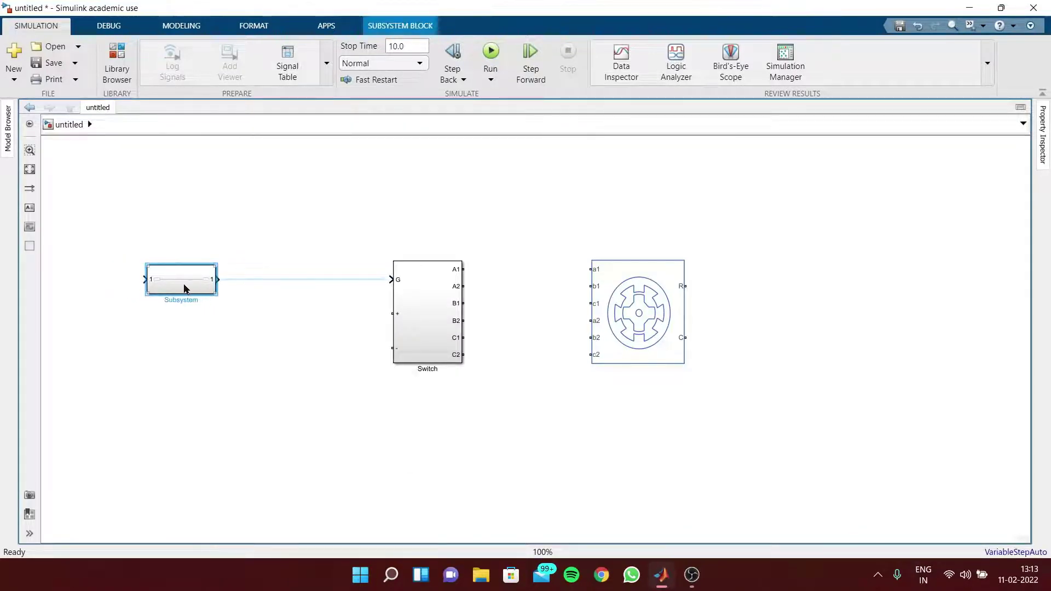
# - Delete the default In1 and Out1 ports and their connecting line inside the new subsystem
pyautogui.doubleClick(184, 287)
pyautogui.moveTo(767, 420); pyautogui.dragTo(412, 276)
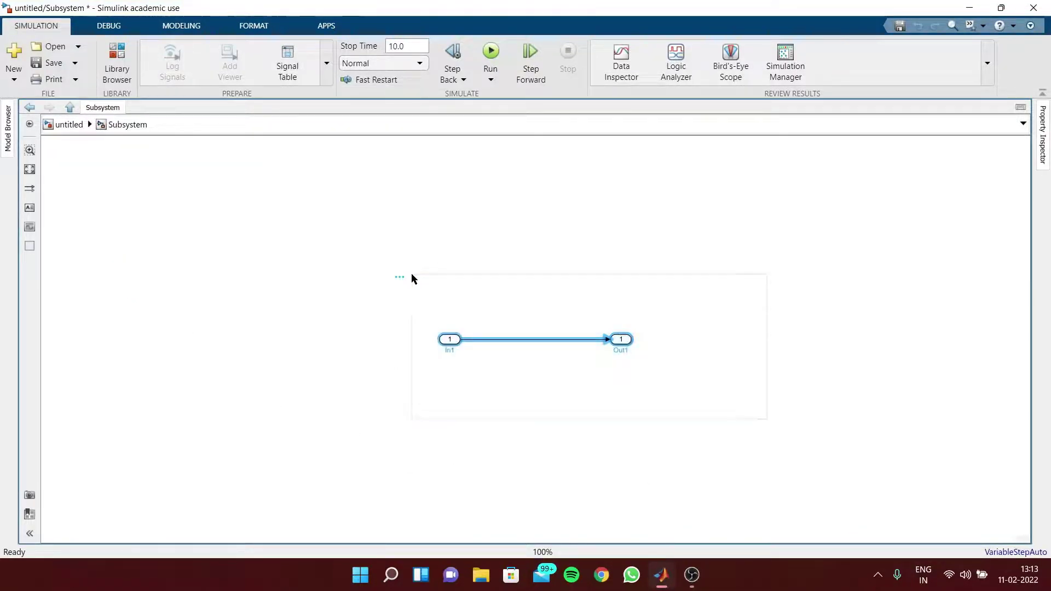
pyautogui.press('Delete')
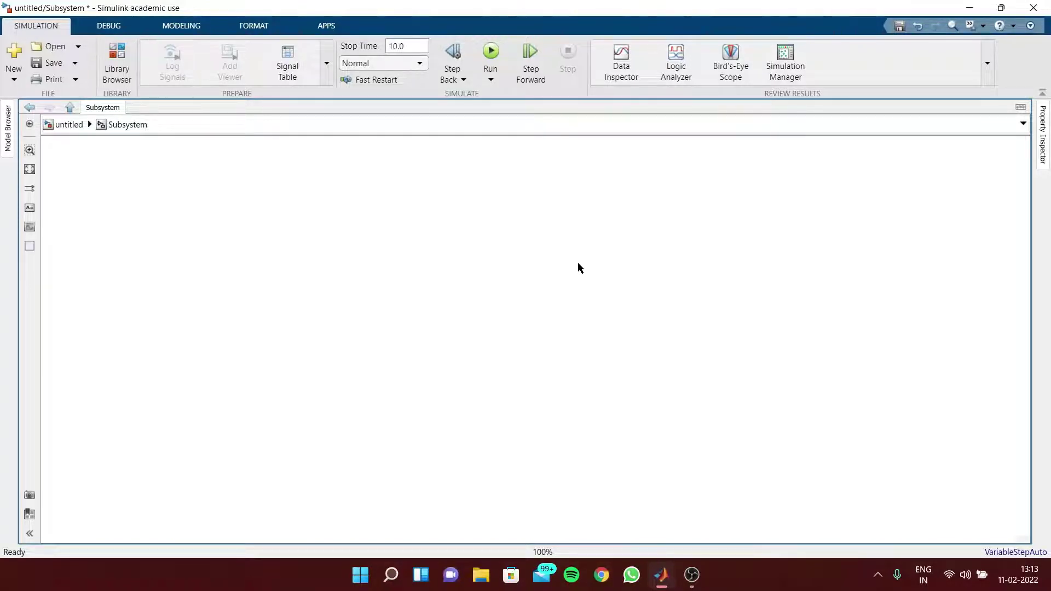
# - Add an SRM Hysteresis Current Controller block to the subsystem, enlarge it and position it right of centre
pyautogui.doubleClick(593, 249)
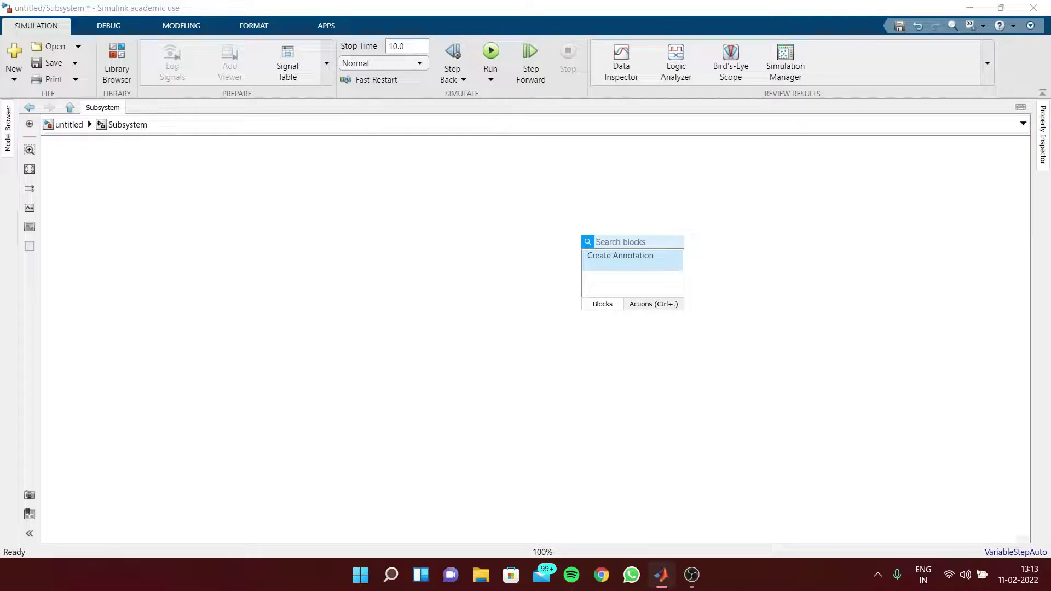
pyautogui.write('srm')
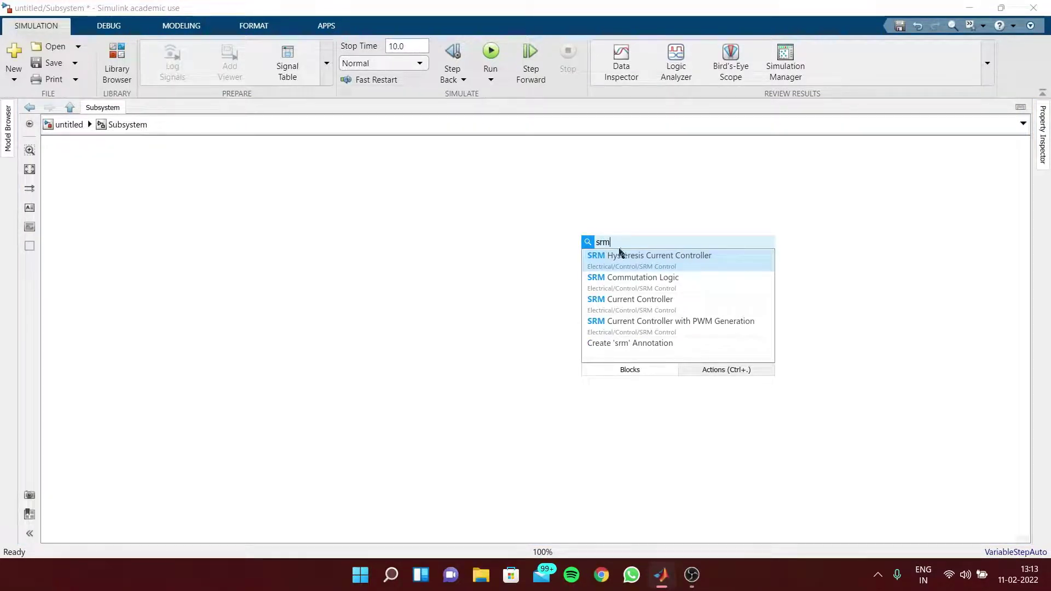
pyautogui.click(663, 265)
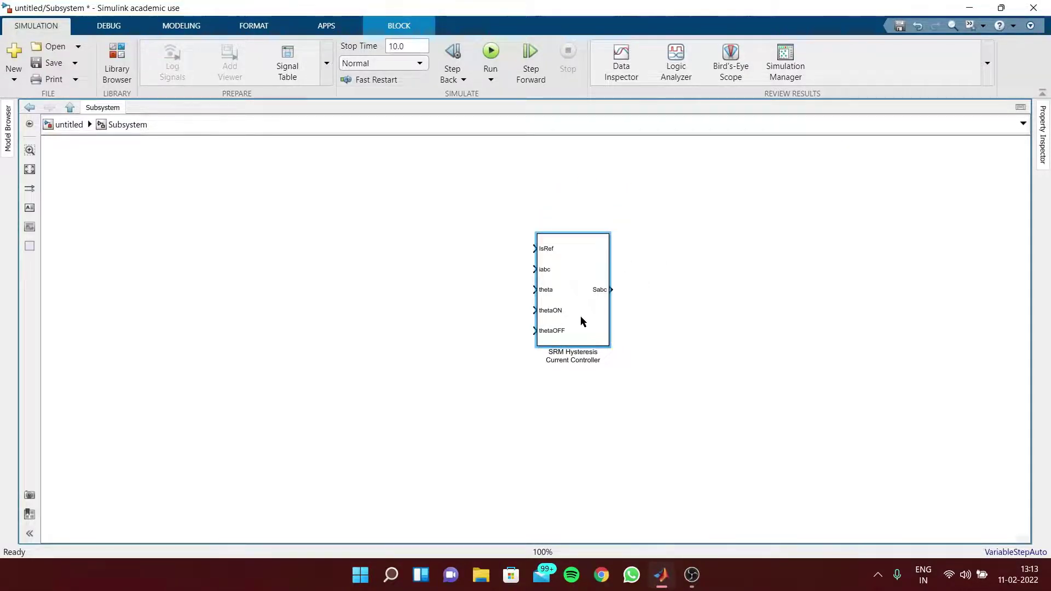
pyautogui.moveTo(609, 346); pyautogui.dragTo(629, 416)
pyautogui.moveTo(591, 356); pyautogui.dragTo(598, 336)
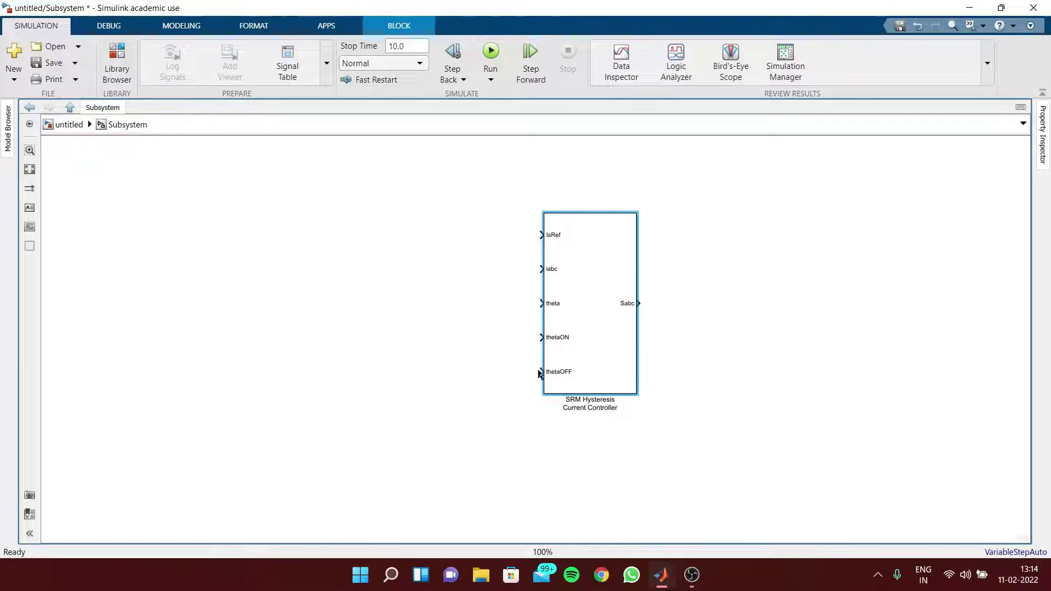
pyautogui.moveTo(599, 319); pyautogui.dragTo(627, 344)
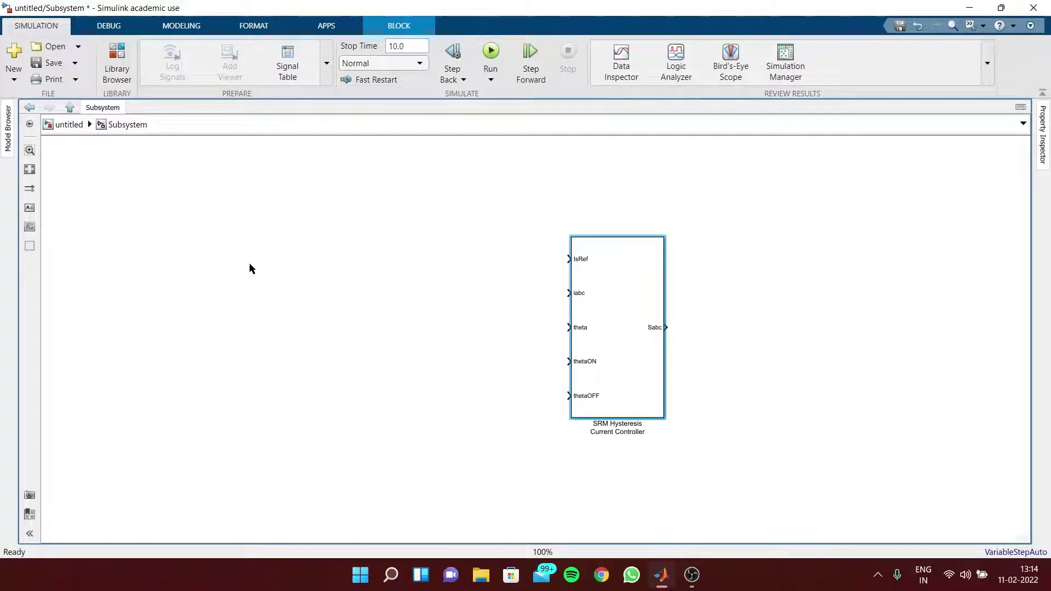
# - Add an Input block left of the controller and copy it twice below, making a column of three input ports
pyautogui.doubleClick(222, 252)
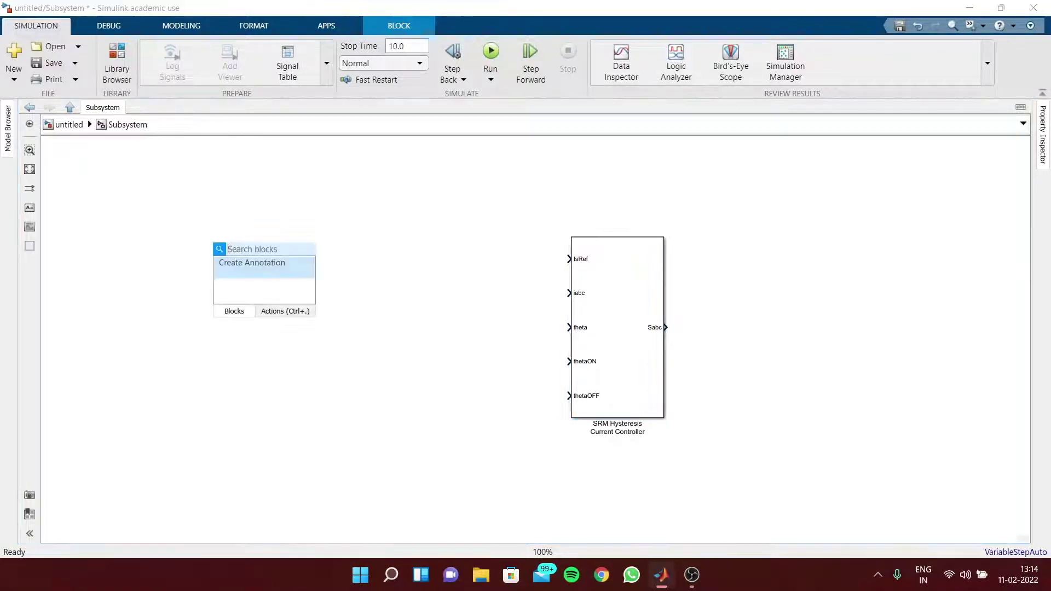
pyautogui.write('input')
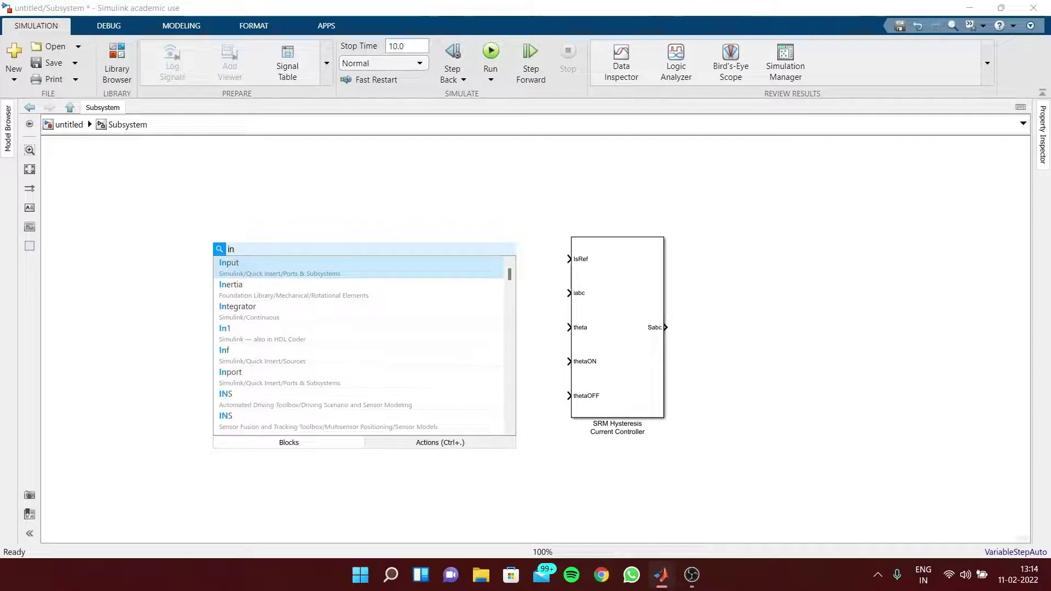
pyautogui.click(258, 265)
pyautogui.moveTo(224, 255); pyautogui.dragTo(227, 343)
pyautogui.click(249, 314)
pyautogui.click(235, 343)
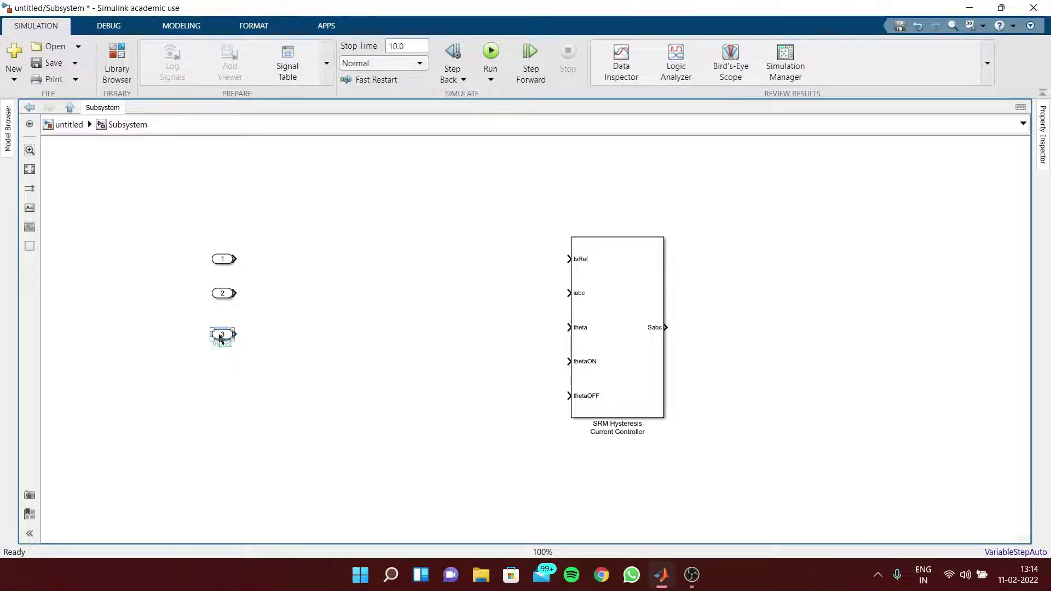
# - Copy the third input port below itself as a fourth port and name the first port Refspeed
pyautogui.moveTo(223, 336); pyautogui.dragTo(222, 384)
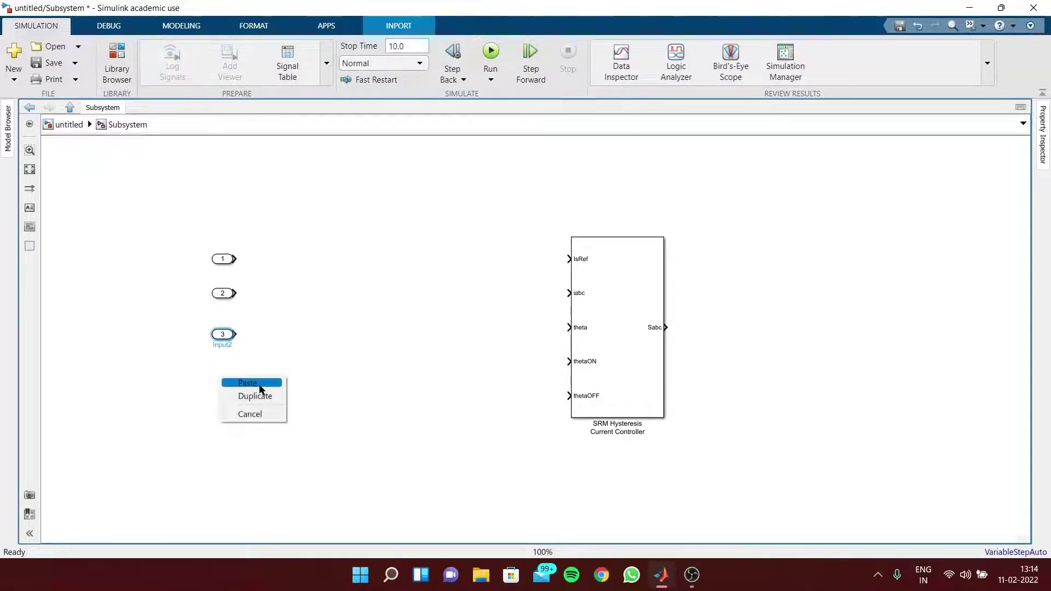
pyautogui.click(229, 385)
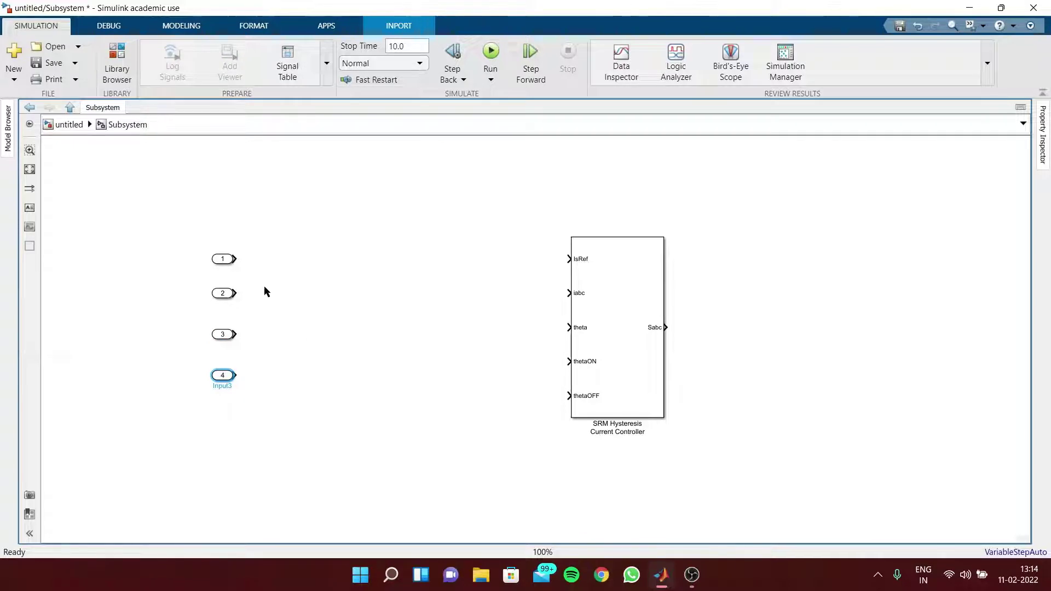
pyautogui.click(219, 264)
pyautogui.doubleClick(221, 271)
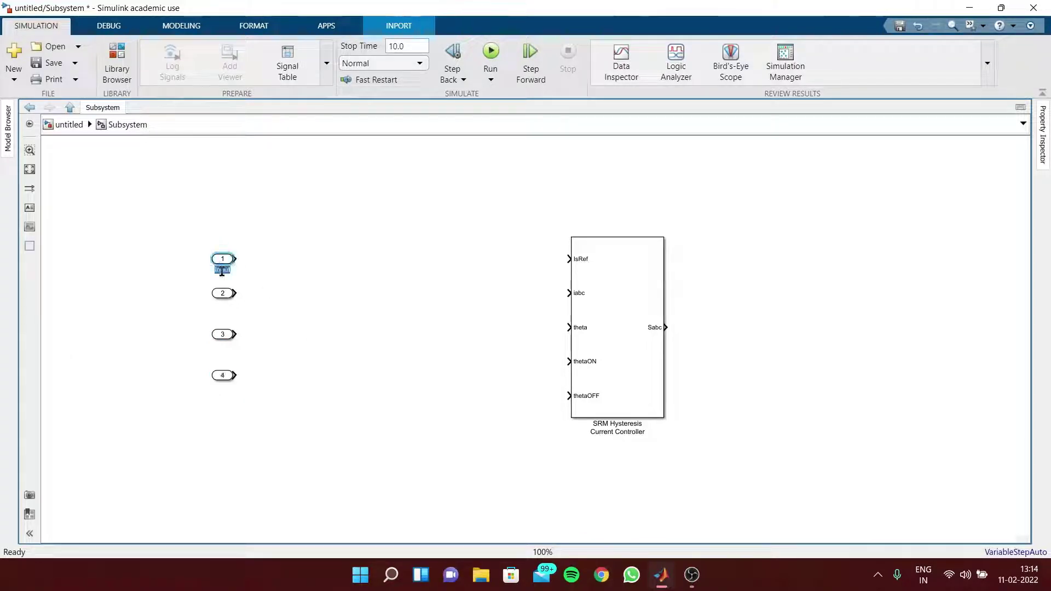
pyautogui.press('BackSpace')
pyautogui.write('RefSpeed')
pyautogui.click(336, 360)
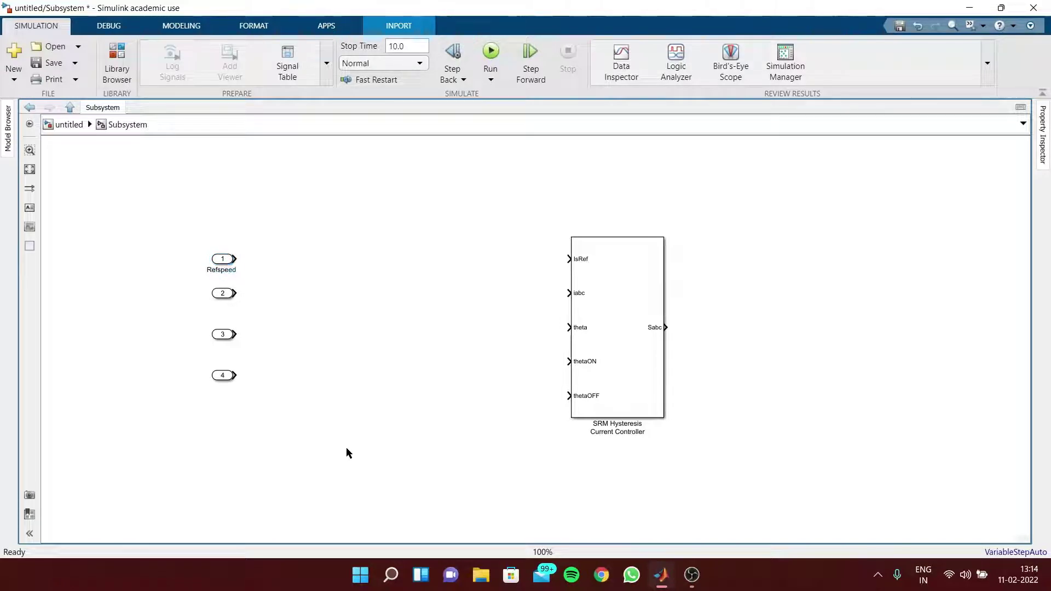
# - Name the second, third and fourth input ports W, iabc and ang
pyautogui.click(219, 299)
pyautogui.doubleClick(221, 304)
pyautogui.write('W')
pyautogui.click(222, 335)
pyautogui.doubleClick(223, 344)
pyautogui.press('BackSpace')
pyautogui.write('iabc')
pyautogui.click(222, 376)
pyautogui.click(219, 386)
pyautogui.doubleClick(218, 387)
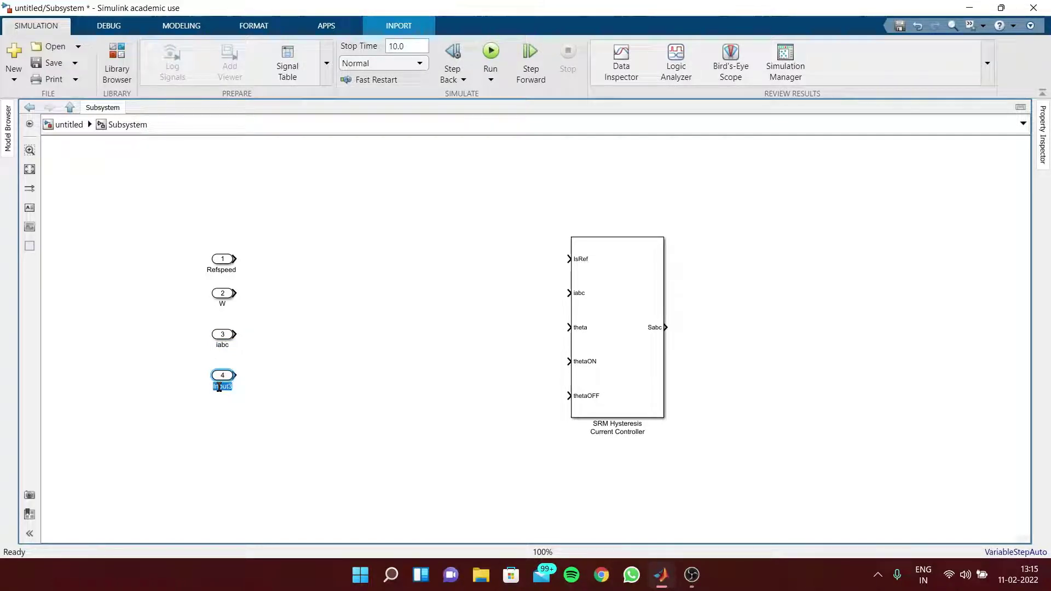
pyautogui.write('ang')
pyautogui.click(270, 434)
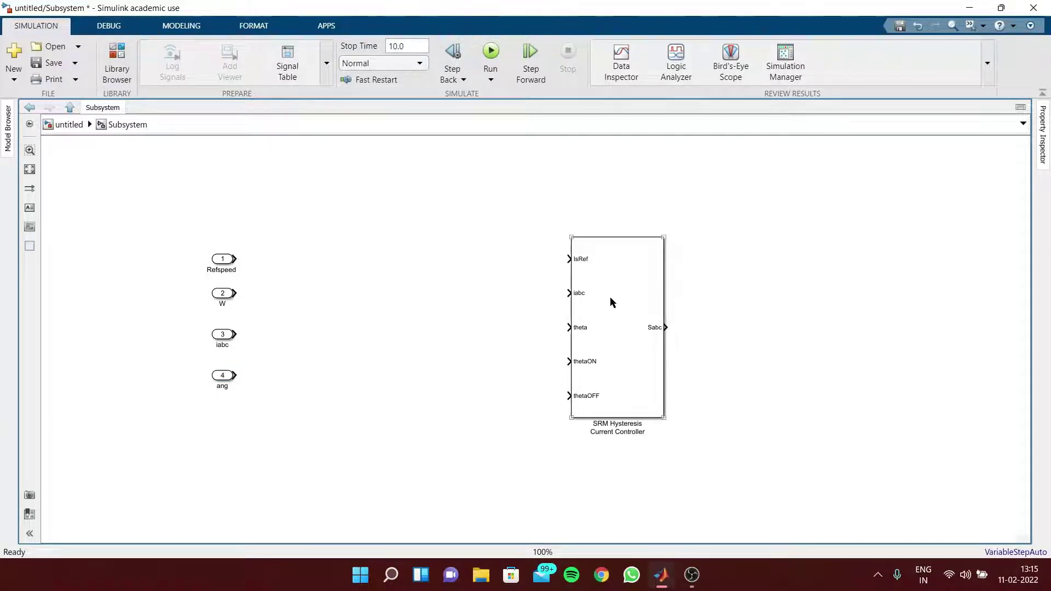
# - Move the controller slightly right, then add a Rate Limiter block level with the Refspeed port and connect them
pyautogui.moveTo(627, 302); pyautogui.dragTo(647, 304)
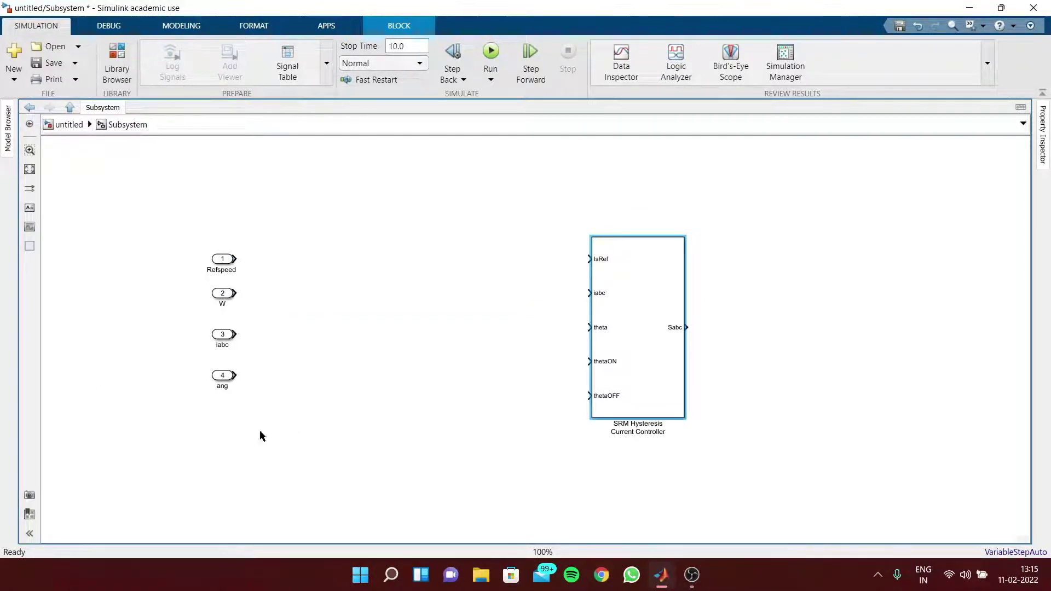
pyautogui.doubleClick(292, 257)
pyautogui.write('rat')
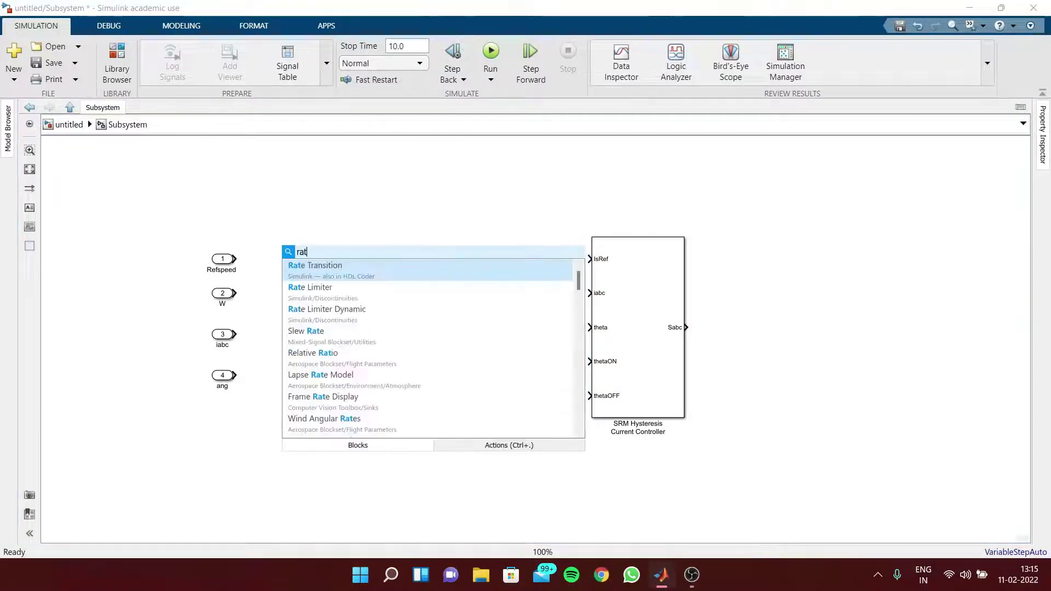
pyautogui.click(345, 289)
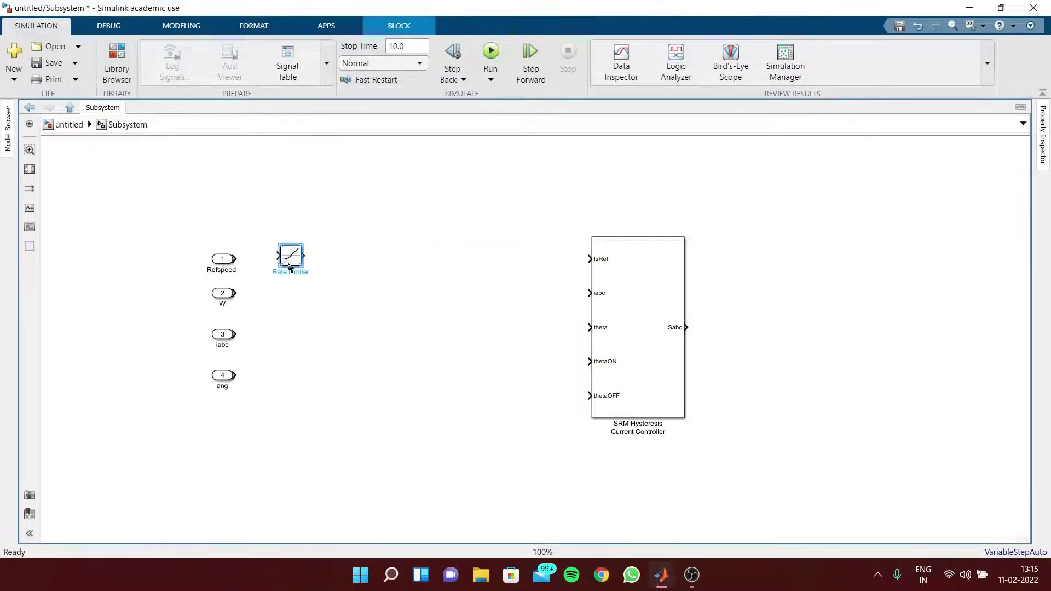
pyautogui.moveTo(294, 270); pyautogui.dragTo(316, 272)
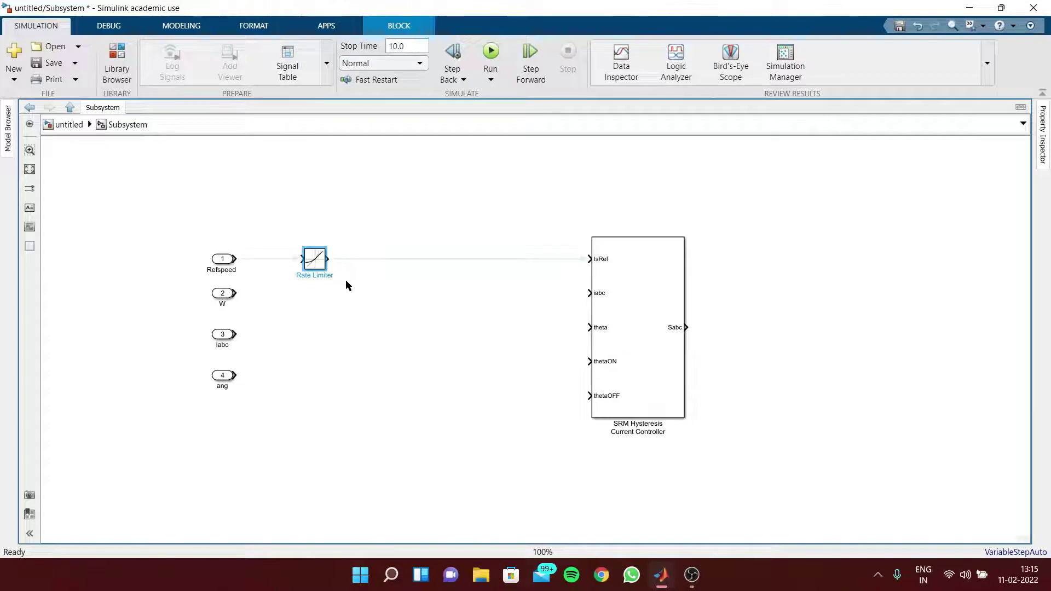
pyautogui.click(290, 259)
# - Set the Rate Limiter's rising slew rate to 2000 and its falling slew rate to -2000
pyautogui.doubleClick(315, 265)
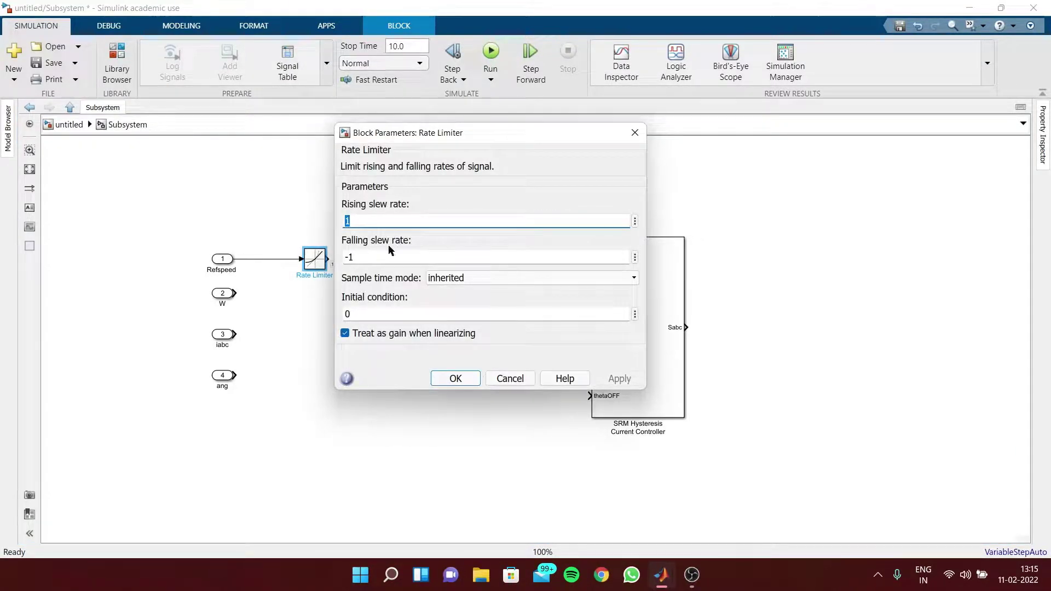
pyautogui.write('200')
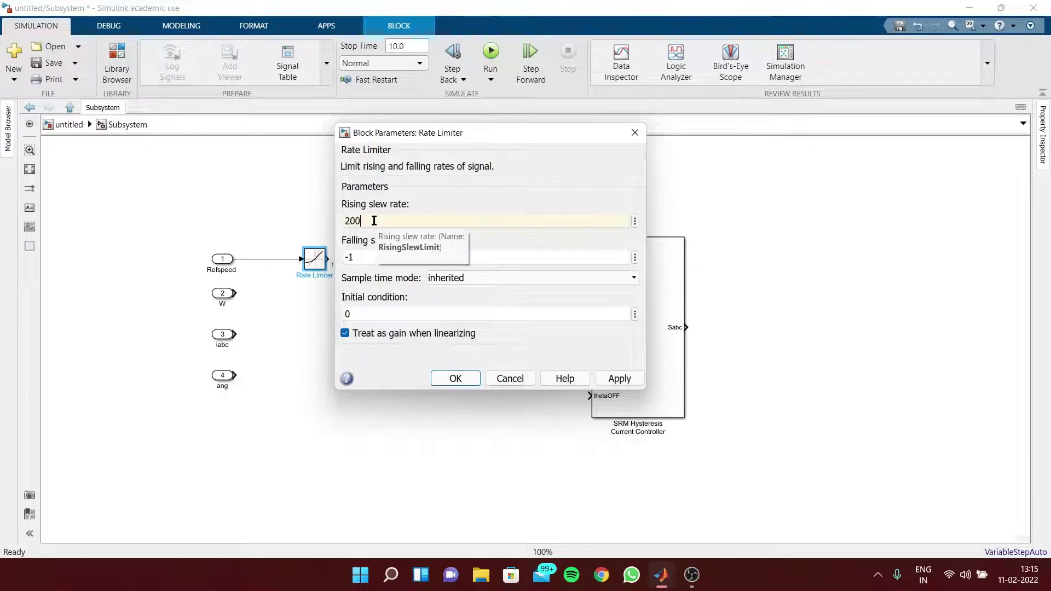
pyautogui.write('0')
pyautogui.press('Tab')
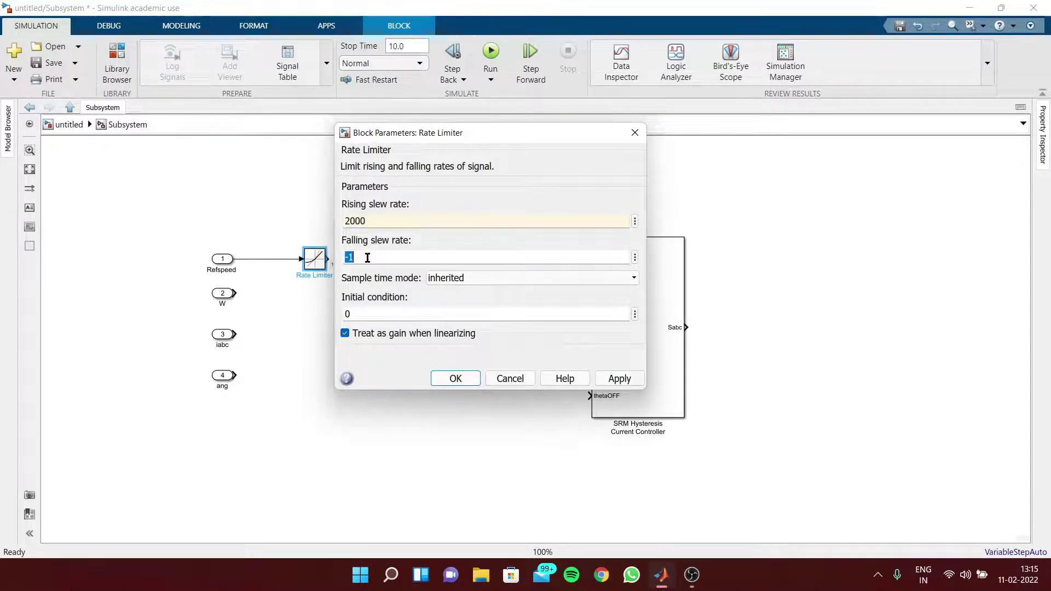
pyautogui.write('-2000')
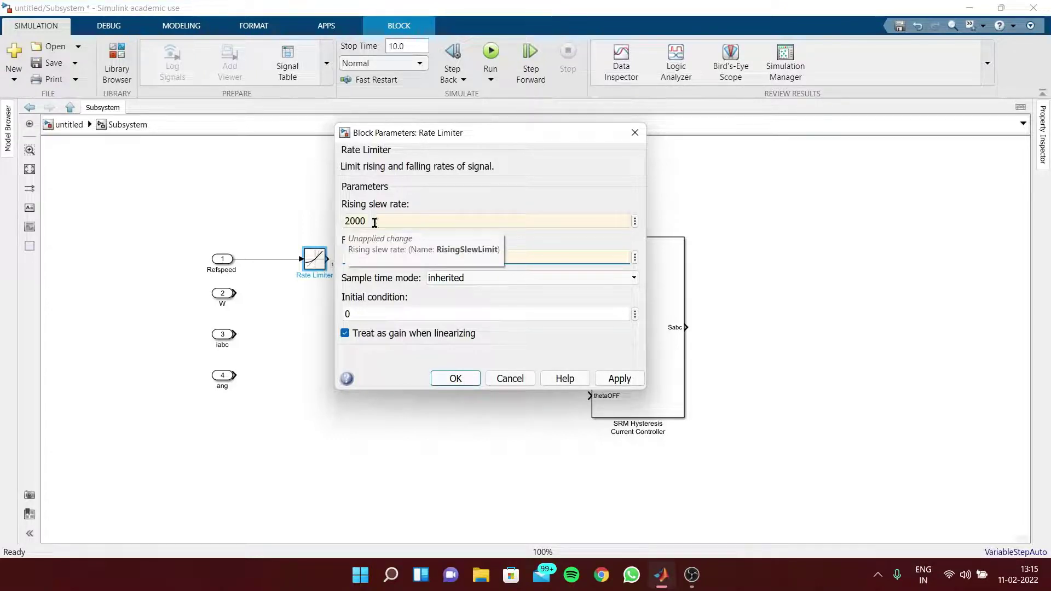
pyautogui.click(605, 382)
pyautogui.click(456, 381)
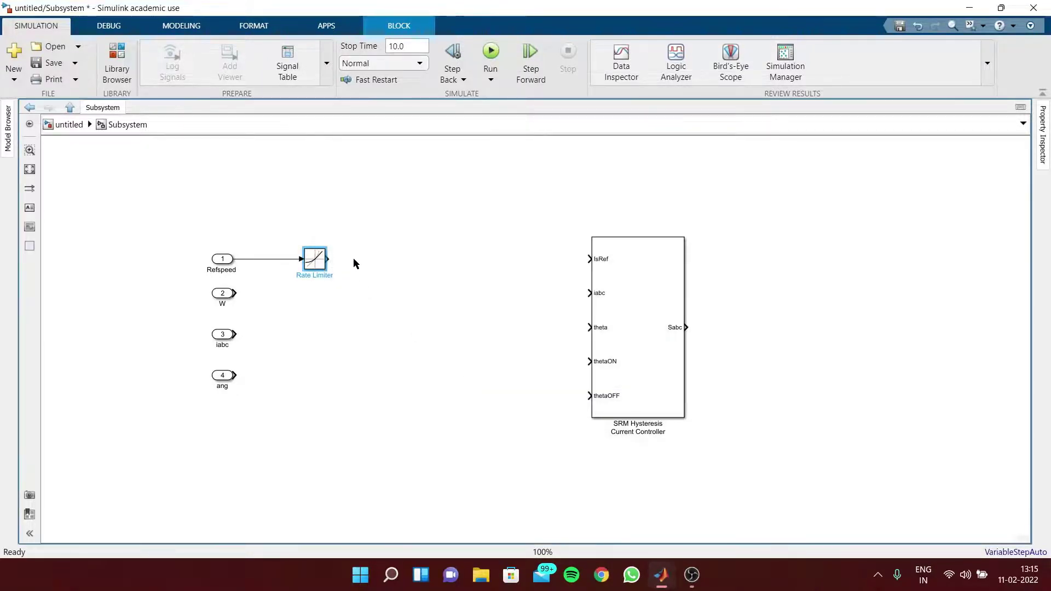
# - Add a Rate Transition block connected to the Rate Limiter's output and move the current controller further right
pyautogui.doubleClick(399, 259)
pyautogui.write('rt')
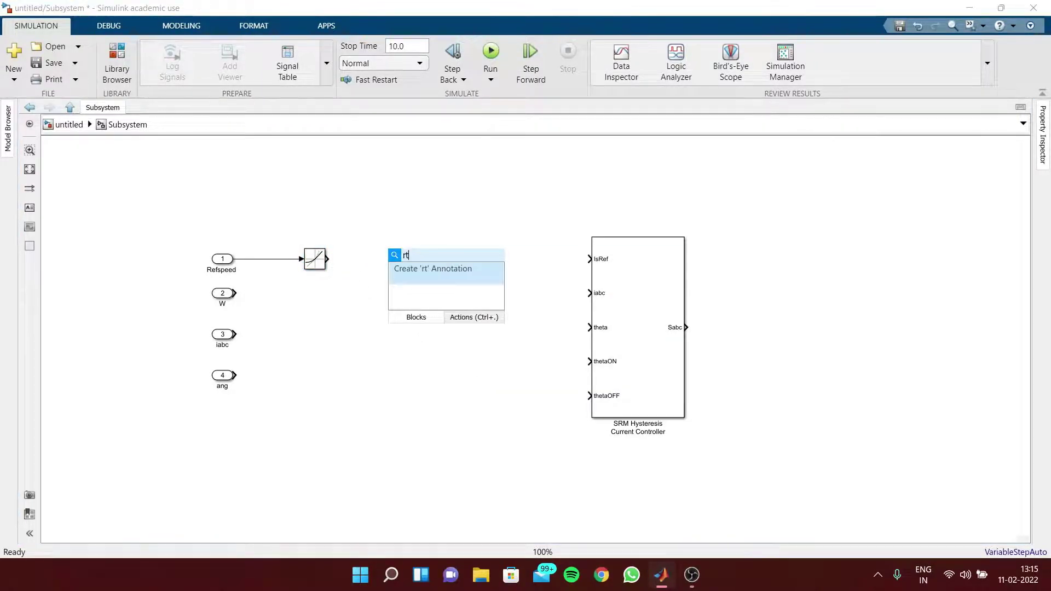
pyautogui.press('BackSpace')
pyautogui.write('ate')
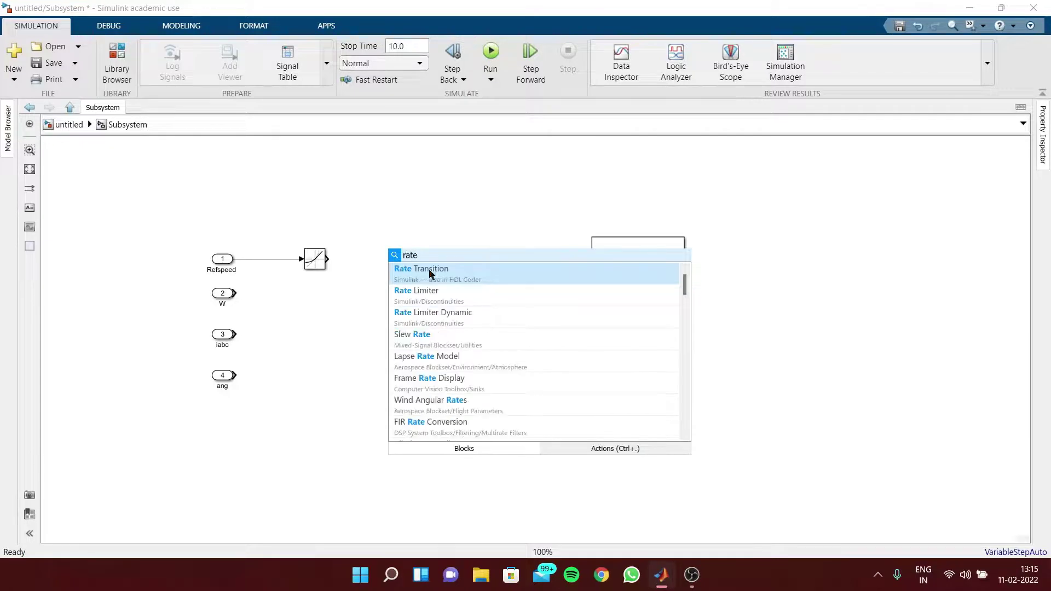
pyautogui.click(429, 272)
pyautogui.moveTo(407, 265)
pyautogui.mouseDown()
pyautogui.moveTo(390, 267)
pyautogui.moveTo(407, 267)
pyautogui.mouseUp()
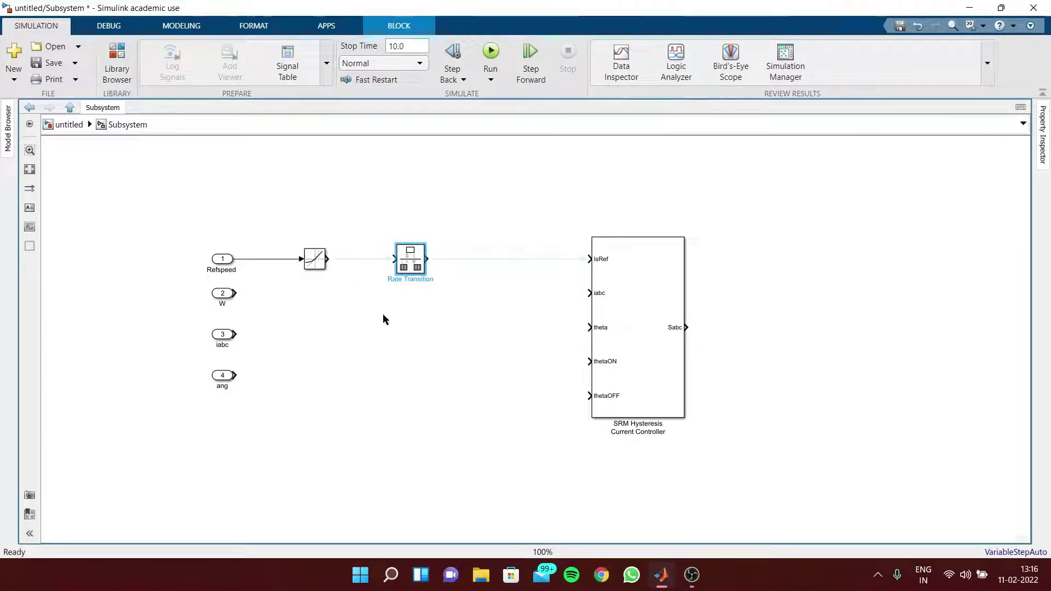
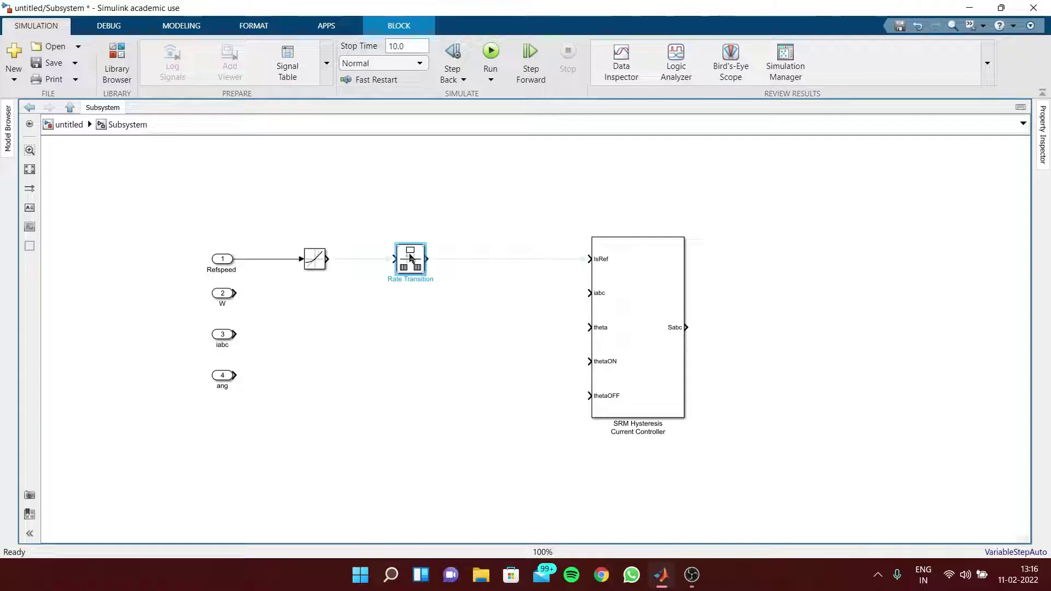
pyautogui.moveTo(411, 260); pyautogui.dragTo(400, 260)
pyautogui.click(364, 262)
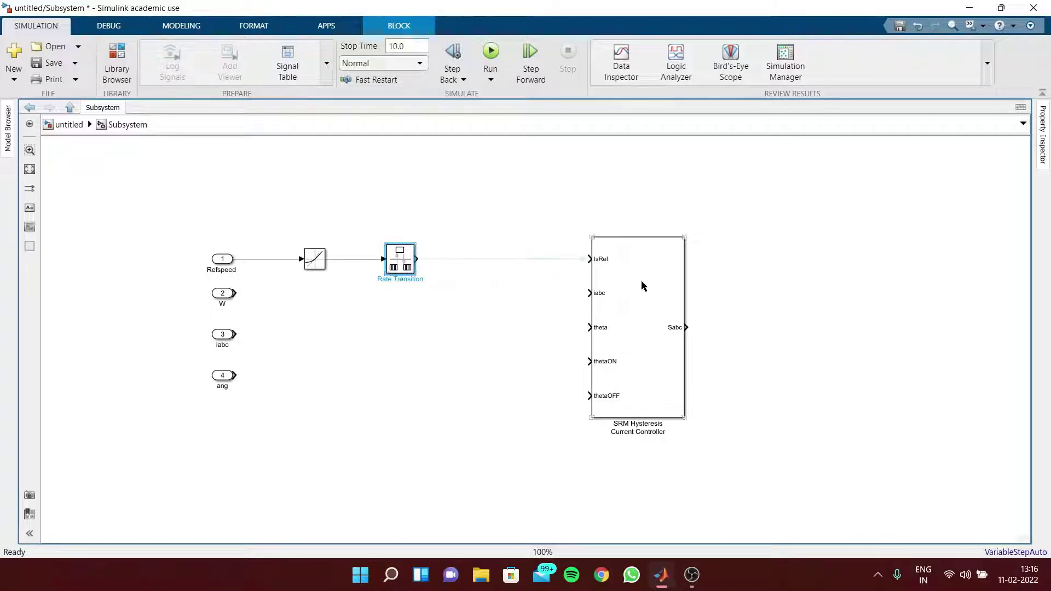
pyautogui.moveTo(642, 285); pyautogui.dragTo(669, 261)
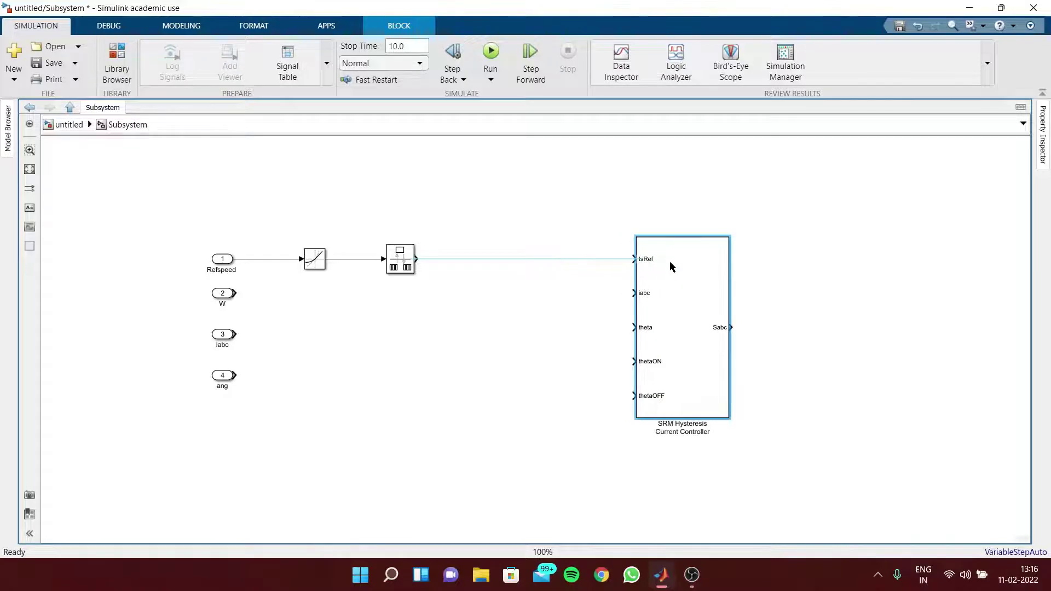
# - Set the Rate Transition block's output port sample time to Tsc
pyautogui.click(314, 258)
pyautogui.click(400, 261)
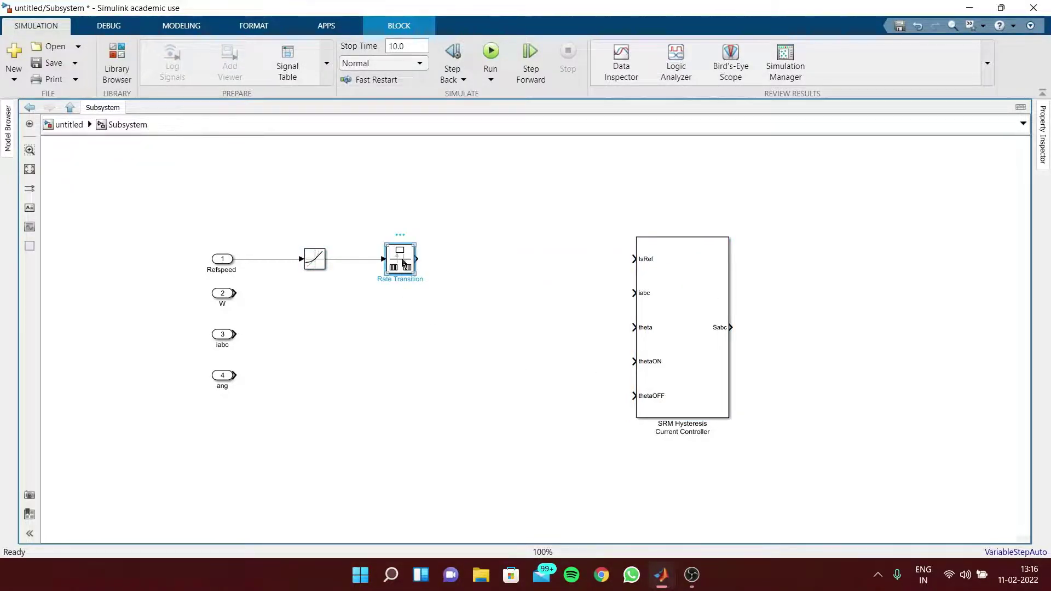
pyautogui.doubleClick(403, 263)
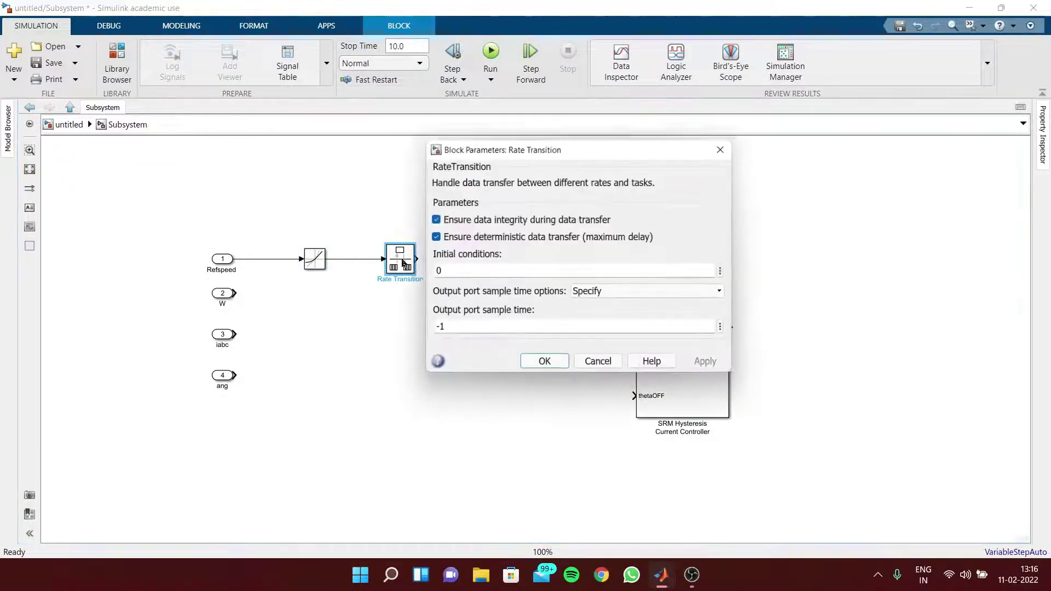
pyautogui.doubleClick(519, 328)
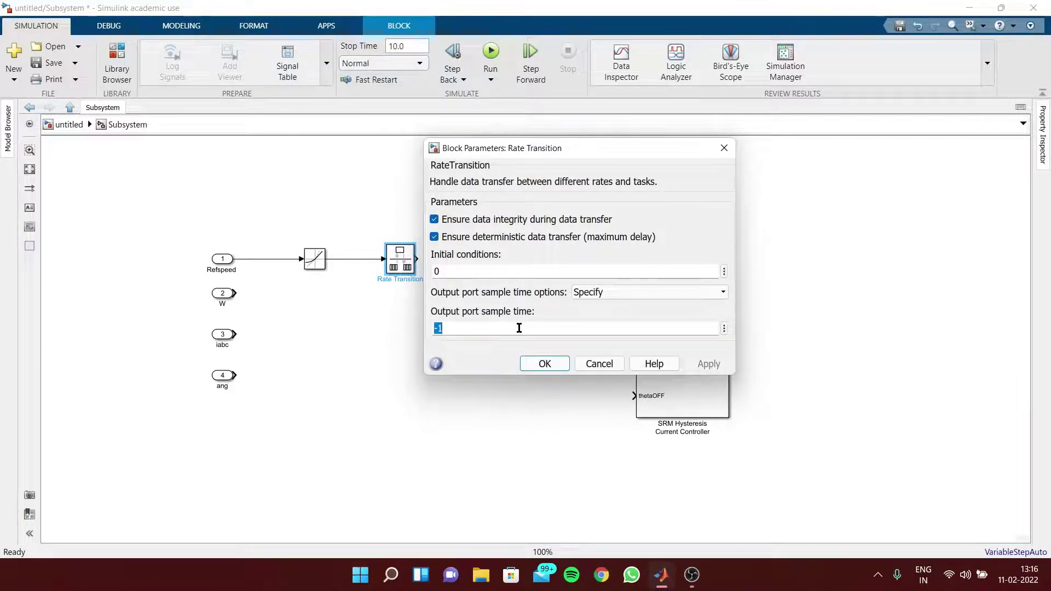
pyautogui.write('Tsc')
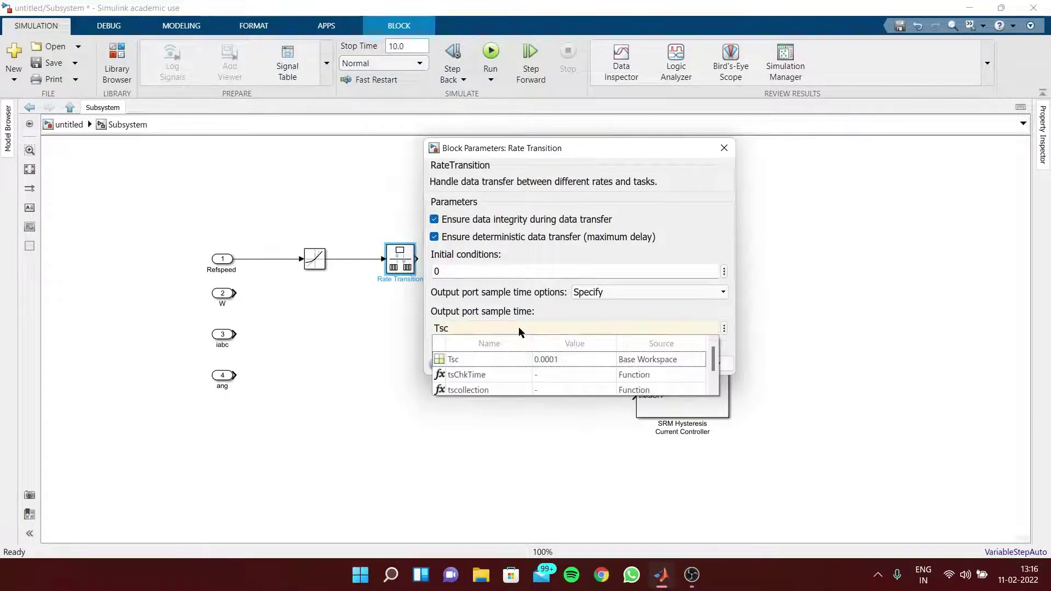
pyautogui.click(501, 356)
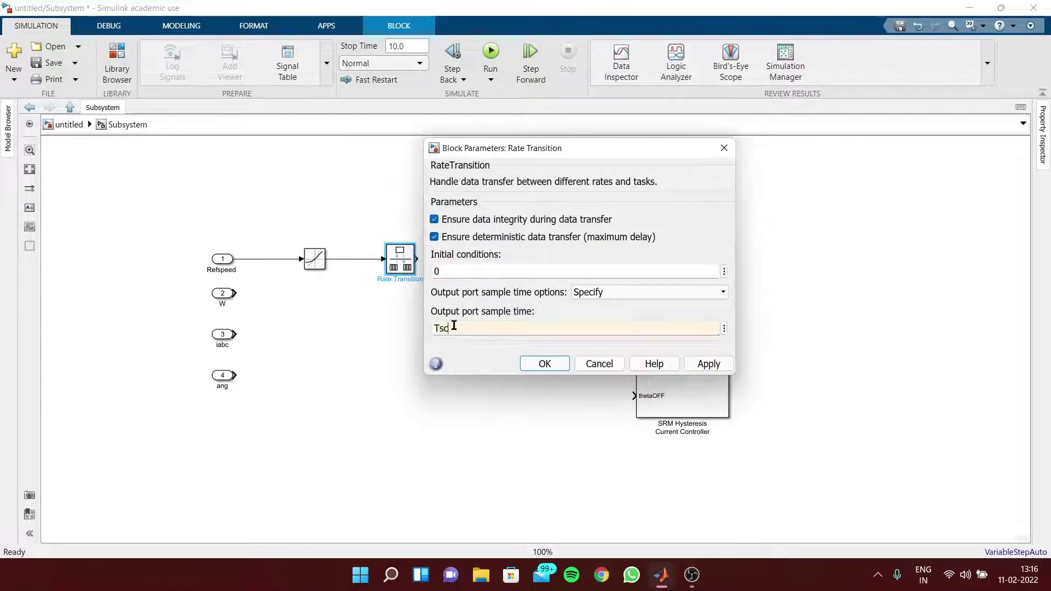
pyautogui.click(716, 366)
pyautogui.click(531, 367)
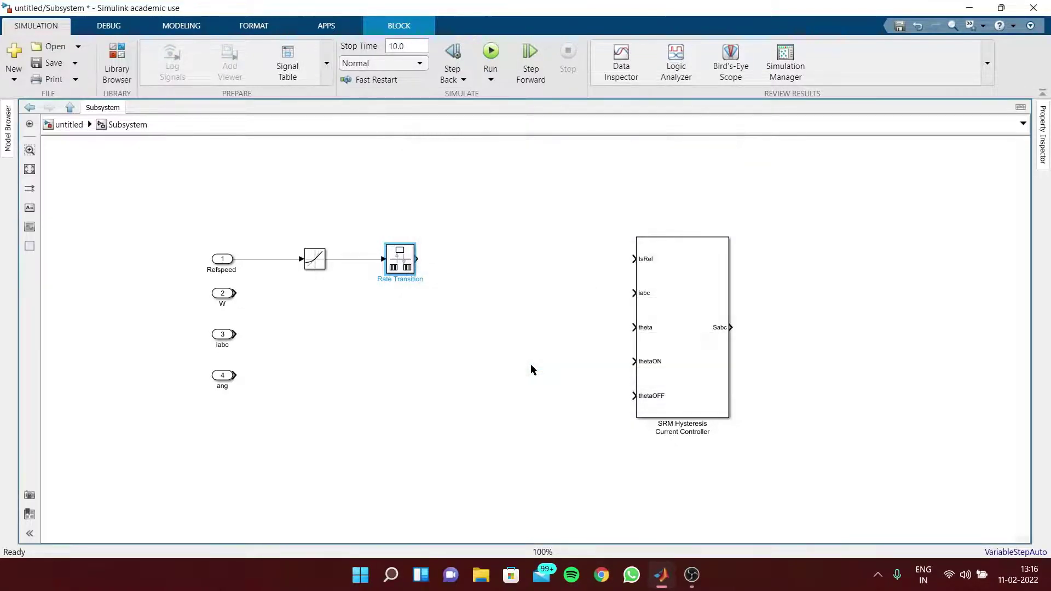
# - Copy the Rate Transition block three times below itself and level the W, iabc and ang ports with the copies
pyautogui.click(396, 260)
pyautogui.moveTo(397, 260); pyautogui.dragTo(382, 407)
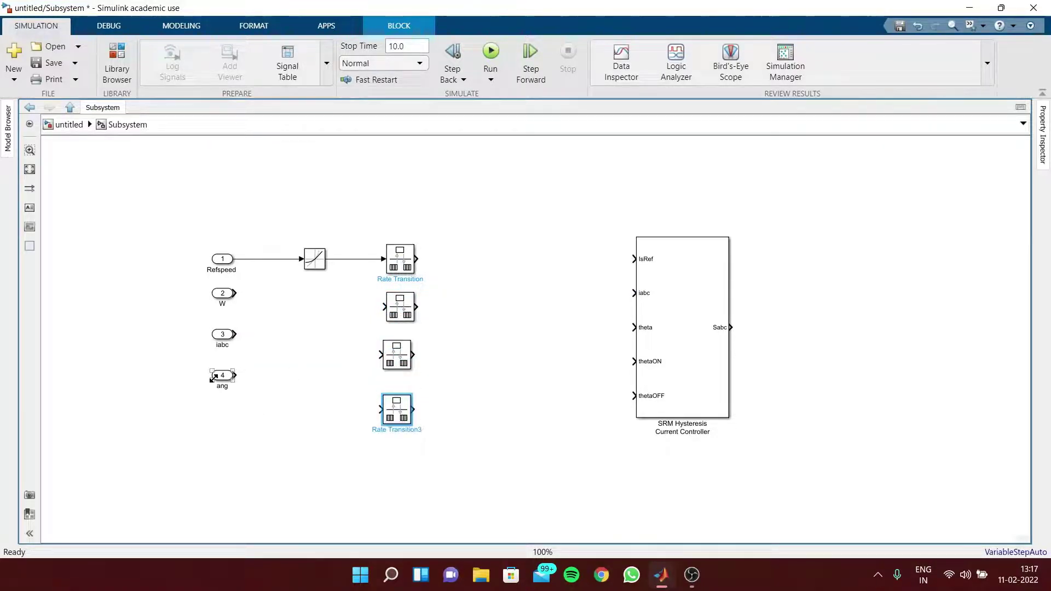
pyautogui.moveTo(214, 379); pyautogui.dragTo(216, 415)
pyautogui.moveTo(229, 335); pyautogui.dragTo(229, 355)
pyautogui.moveTo(222, 298)
pyautogui.mouseDown()
pyautogui.moveTo(220, 320)
pyautogui.moveTo(261, 307)
pyautogui.moveTo(231, 310)
pyautogui.mouseUp()
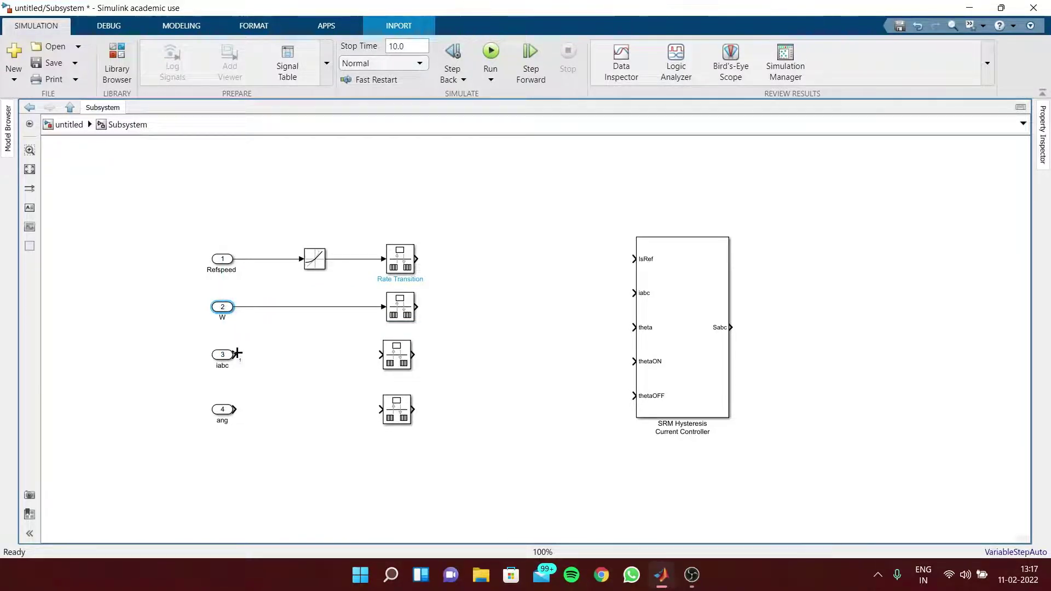
# - Connect the W, iabc and ang ports to their Rate Transition blocks and move the current controller further right
pyautogui.moveTo(236, 353); pyautogui.dragTo(377, 355)
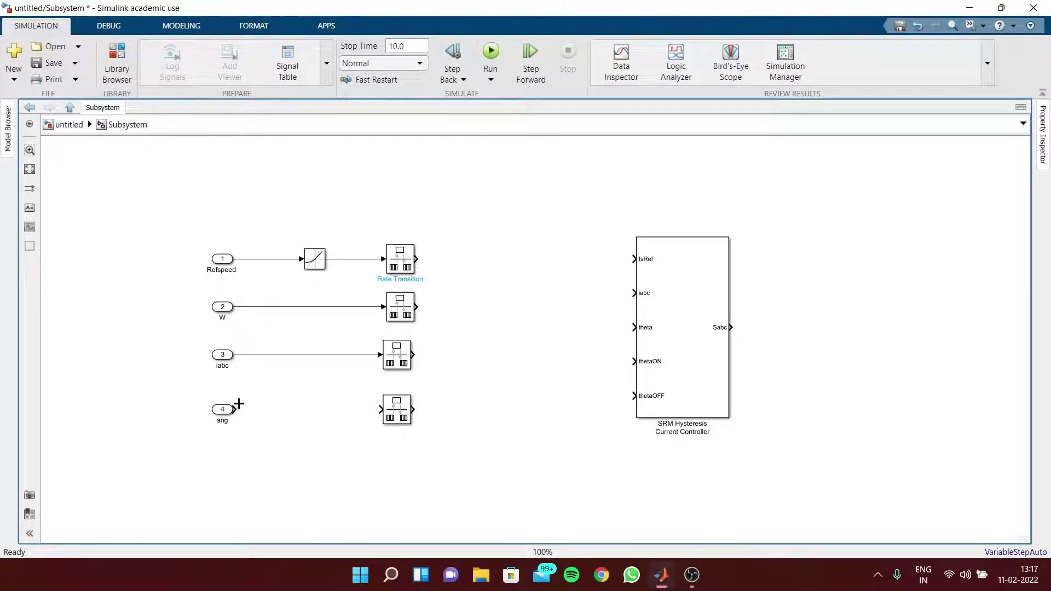
pyautogui.moveTo(235, 408)
pyautogui.mouseDown()
pyautogui.moveTo(328, 425)
pyautogui.moveTo(377, 409)
pyautogui.mouseUp()
pyautogui.moveTo(693, 287); pyautogui.dragTo(781, 289)
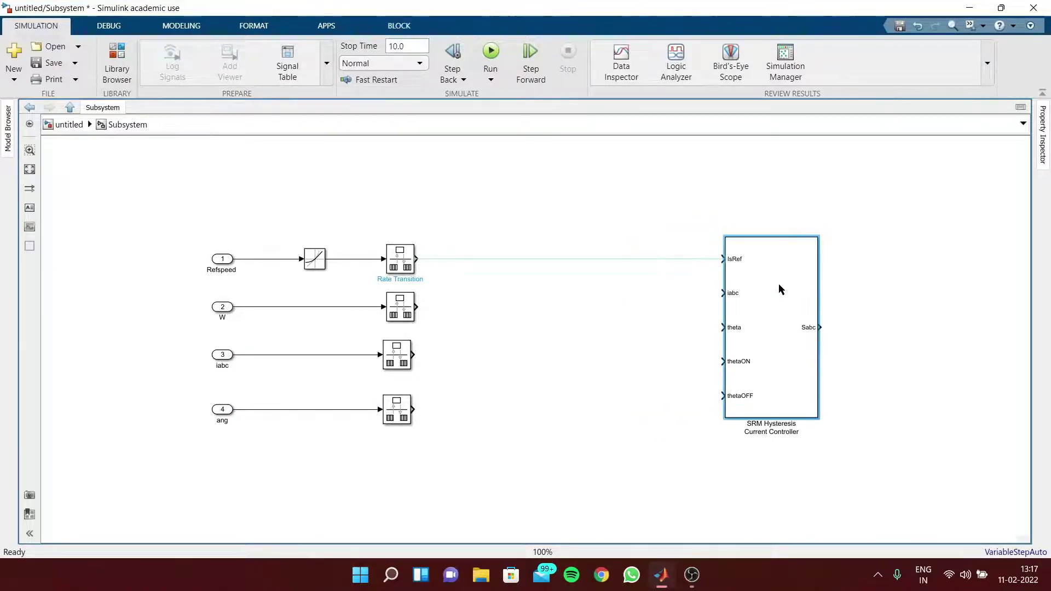
# - Check the Subsystem block's input ports in the top-level model and reopen the subsystem
pyautogui.click(220, 262)
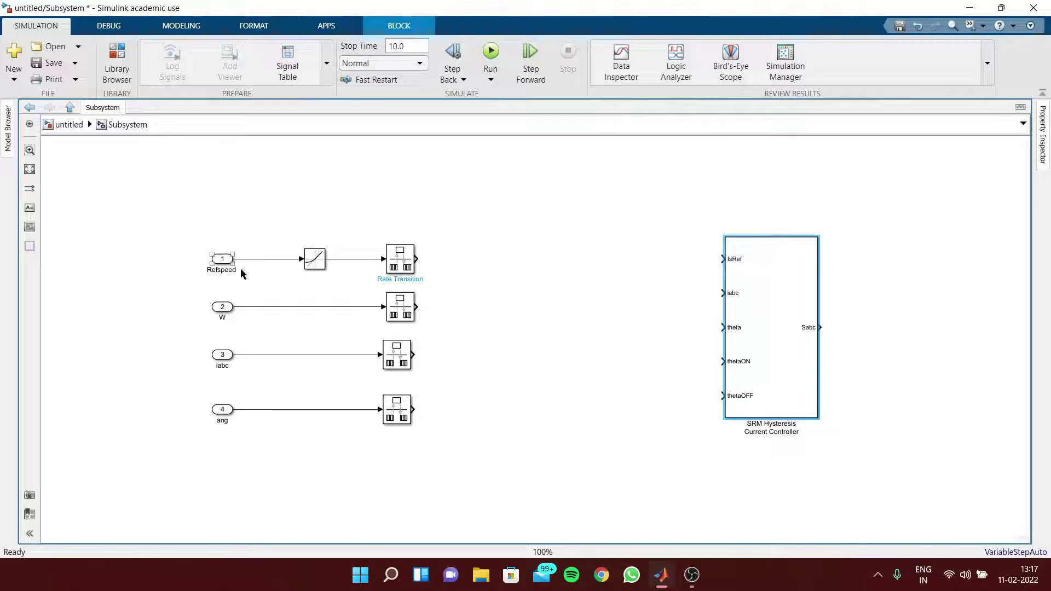
pyautogui.click(184, 219)
pyautogui.click(210, 260)
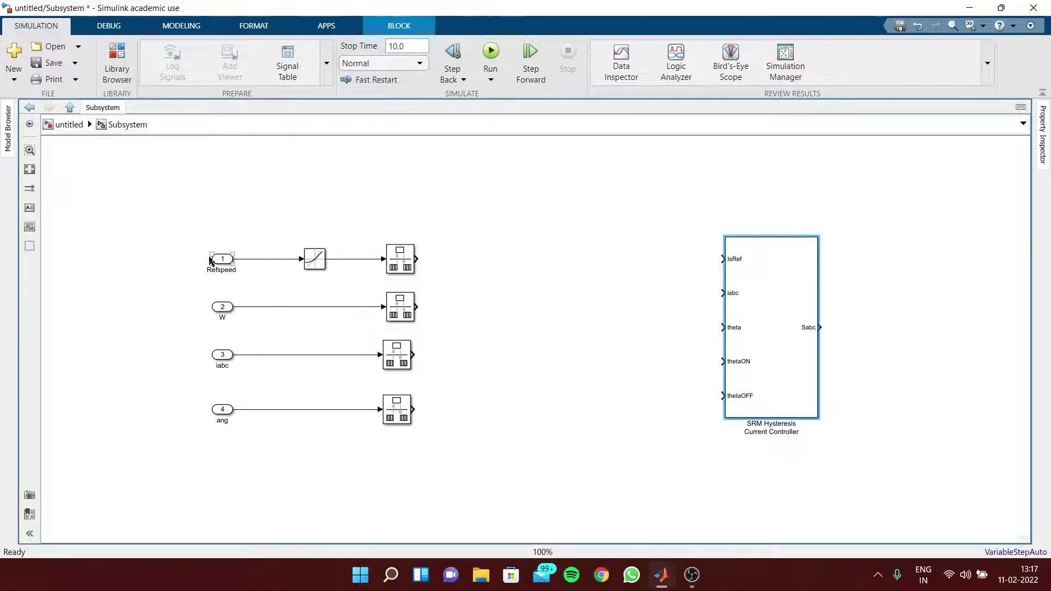
pyautogui.click(66, 124)
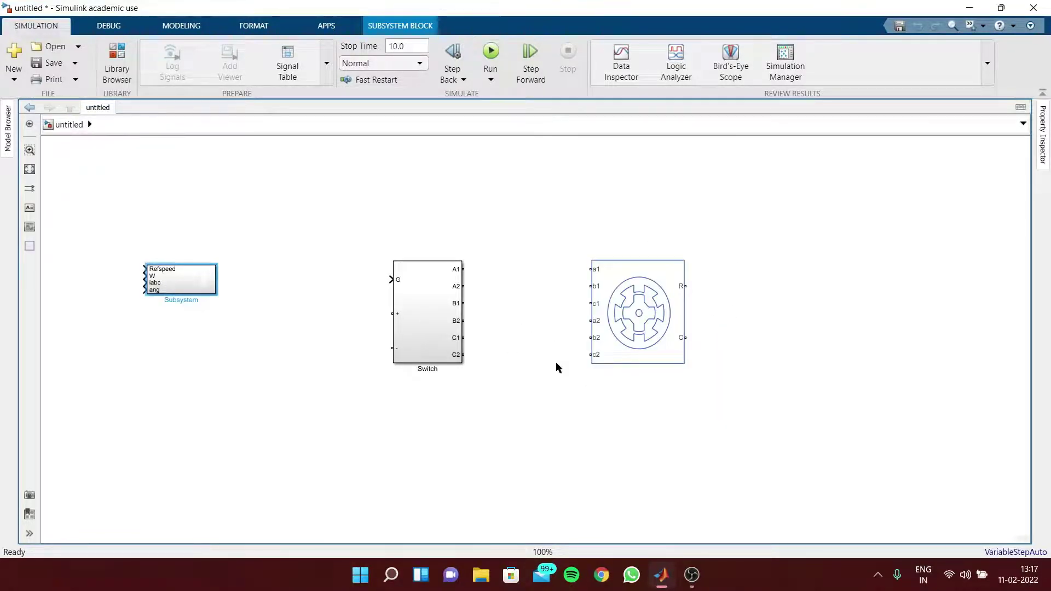
pyautogui.click(178, 276)
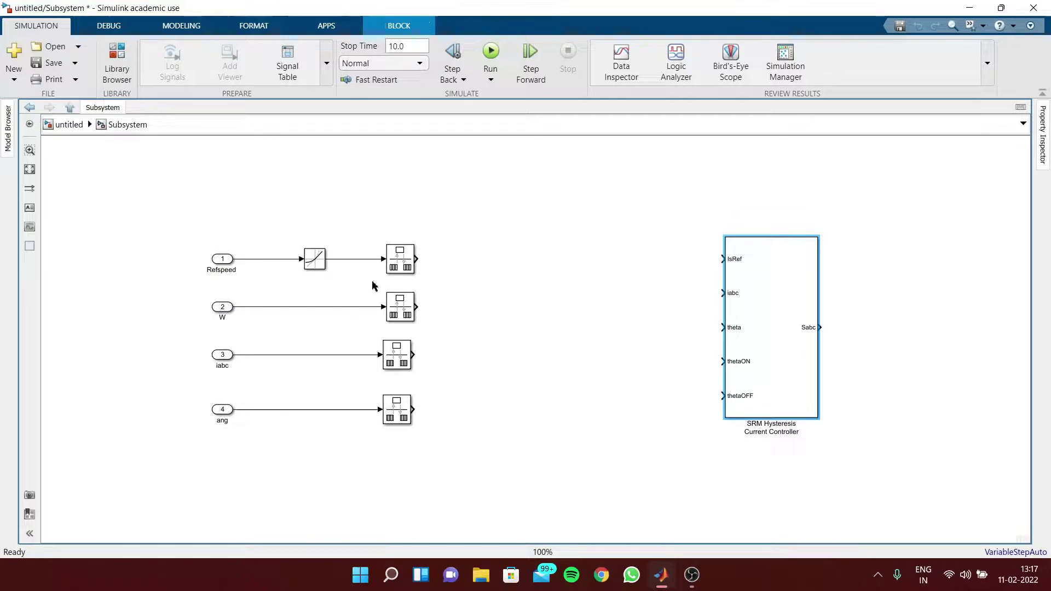
# - Add a Sum block with sign list |+- and feed it from the Refspeed and W Rate Transition blocks
pyautogui.doubleClick(496, 268)
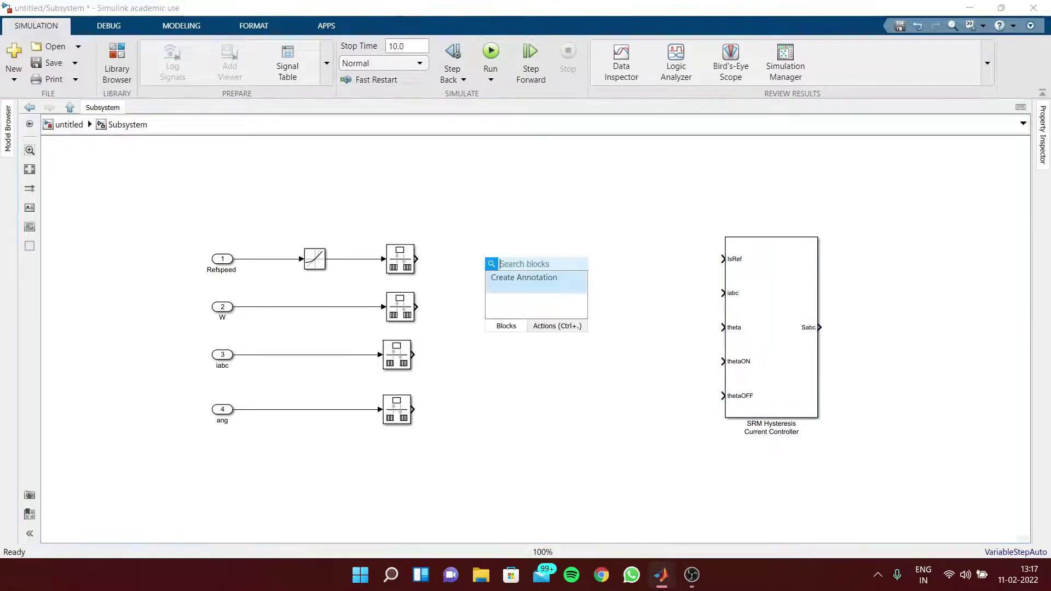
pyautogui.write('su')
pyautogui.click(528, 304)
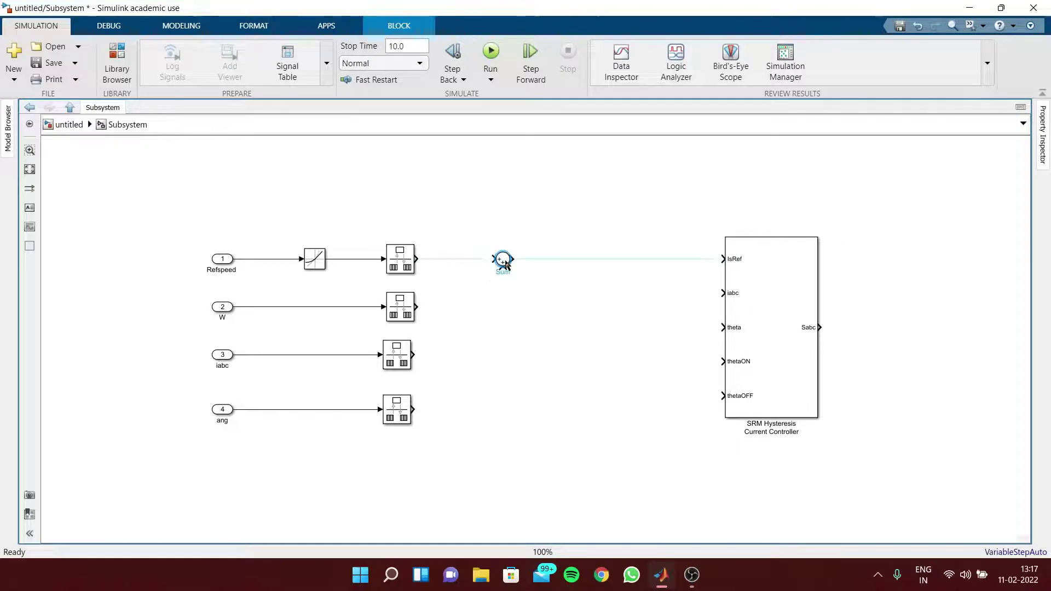
pyautogui.doubleClick(503, 260)
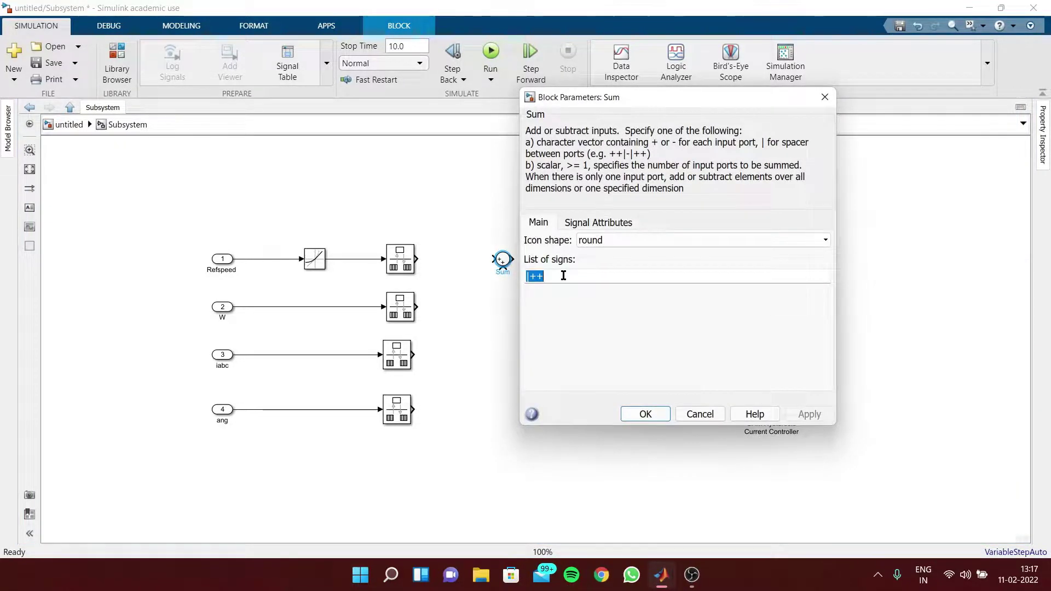
pyautogui.click(562, 272)
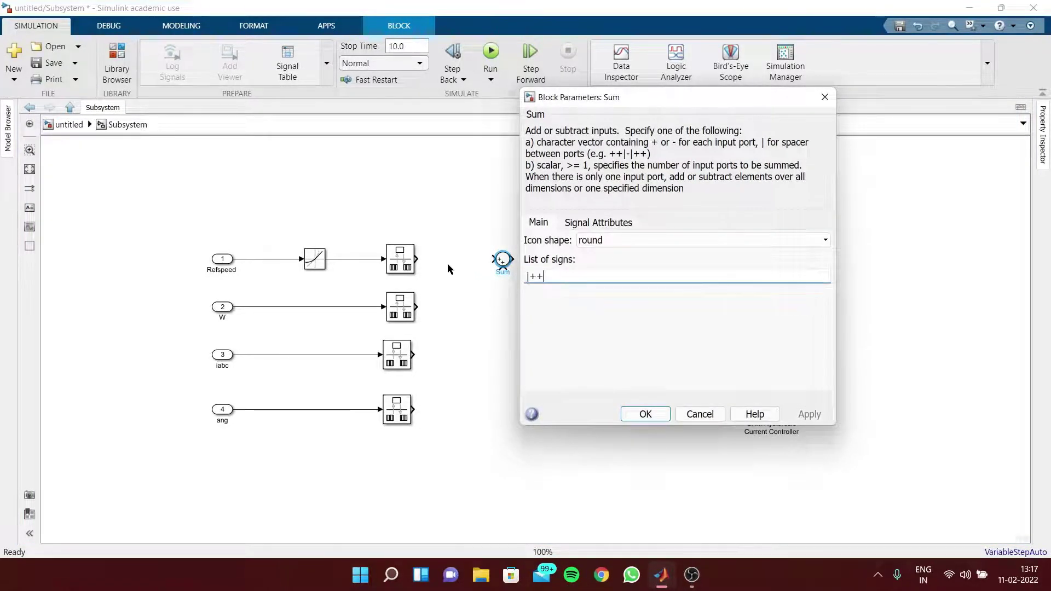
pyautogui.press('BackSpace')
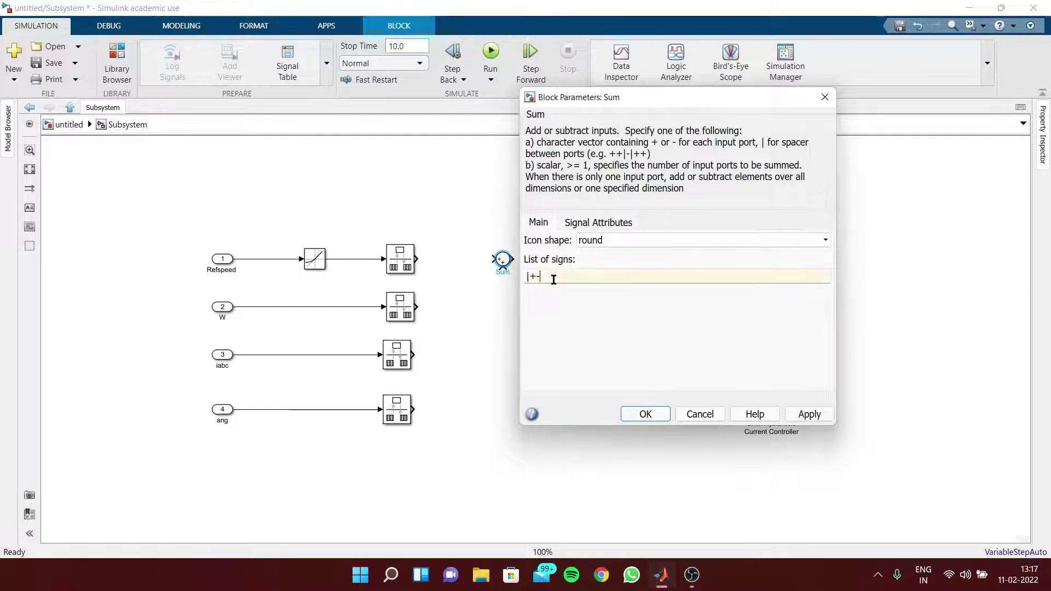
pyautogui.write('-')
pyautogui.click(645, 414)
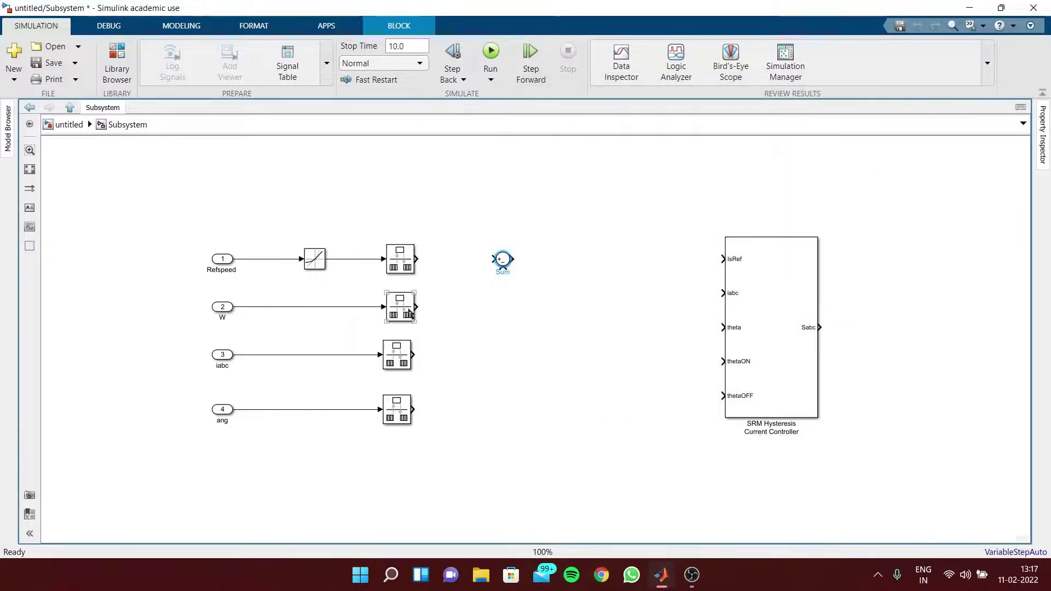
pyautogui.moveTo(417, 264); pyautogui.dragTo(497, 259)
pyautogui.moveTo(417, 308); pyautogui.dragTo(503, 271)
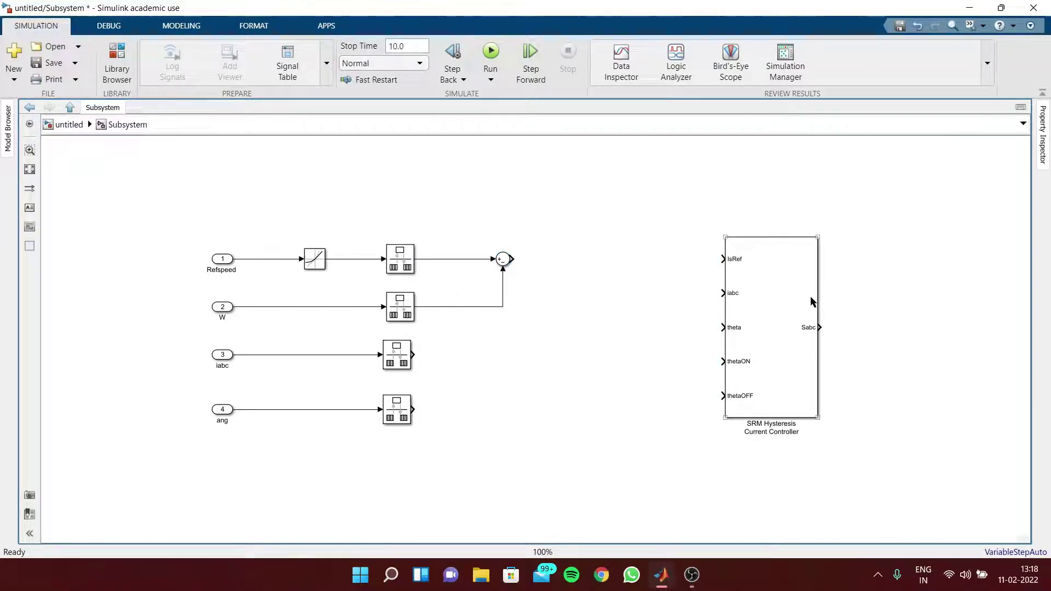
# - Move the current controller further right and add a Discrete PI Controller with Integral Anti-Windup, fed by the Sum output
pyautogui.moveTo(798, 295); pyautogui.dragTo(822, 288)
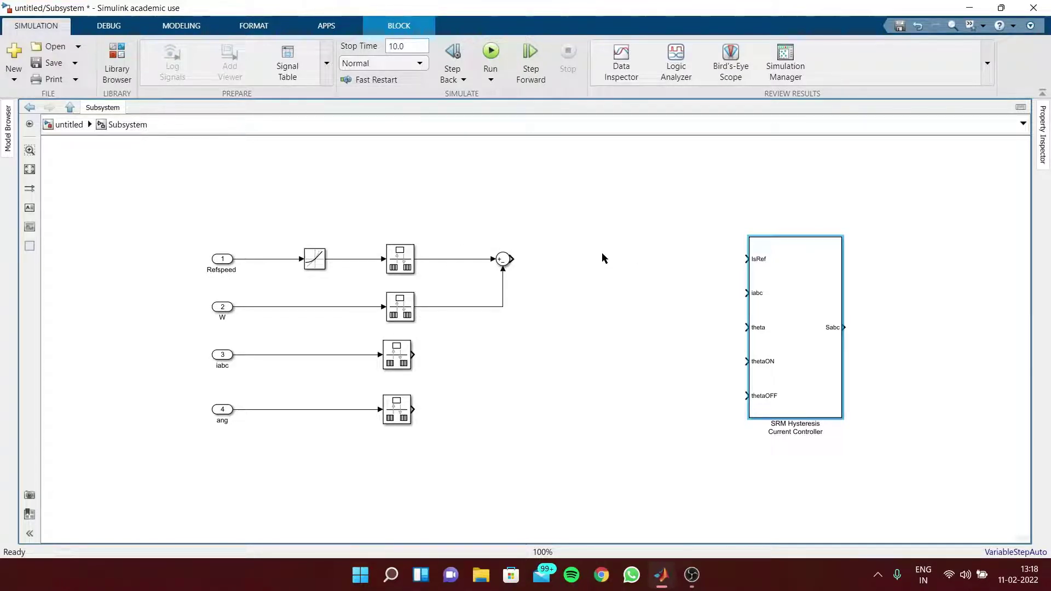
pyautogui.doubleClick(603, 192)
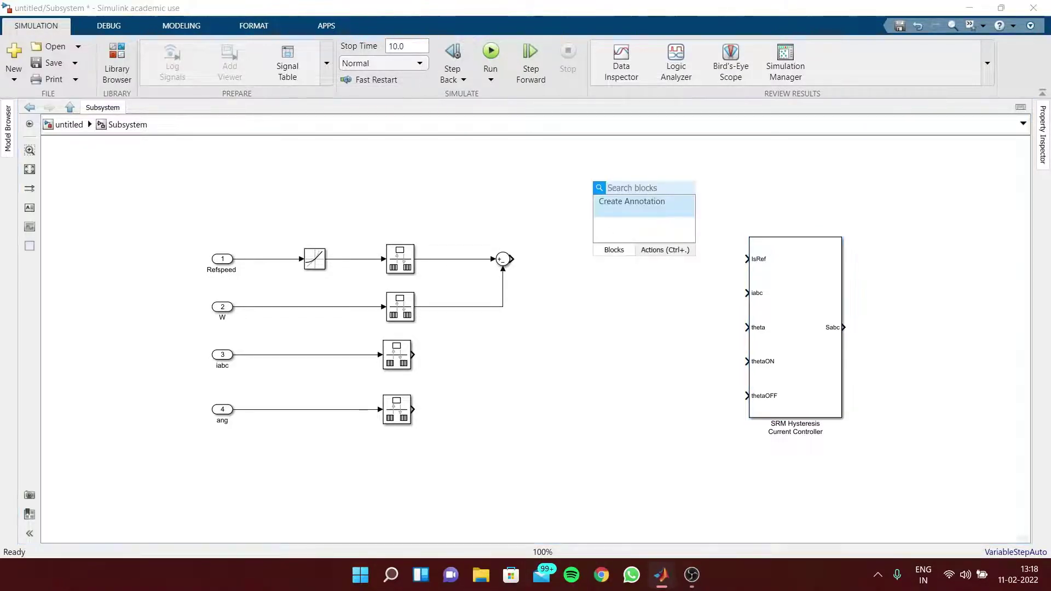
pyautogui.write('discr')
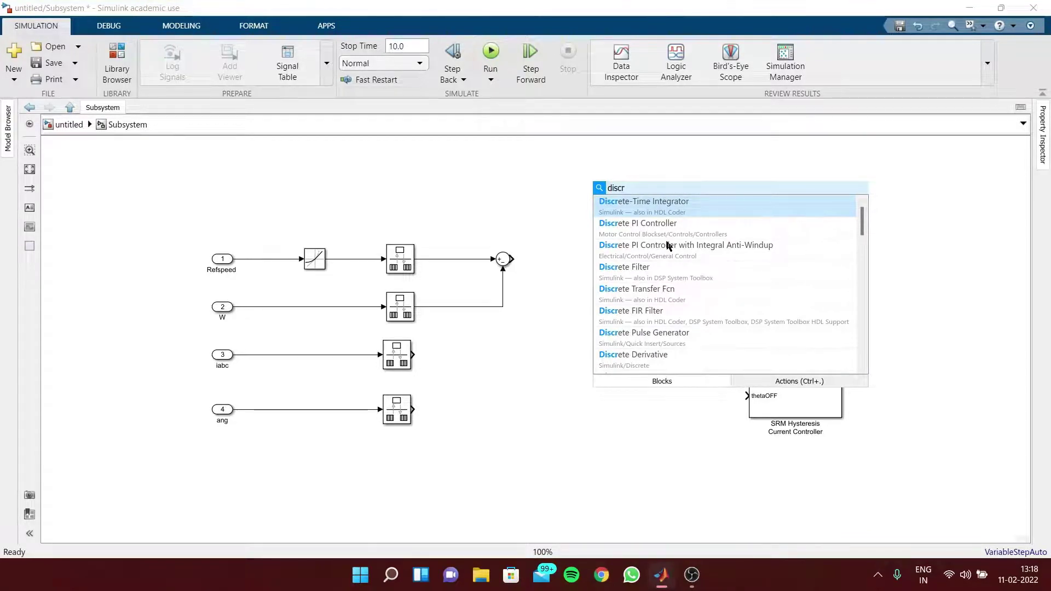
pyautogui.click(723, 246)
pyautogui.moveTo(613, 195); pyautogui.dragTo(625, 267)
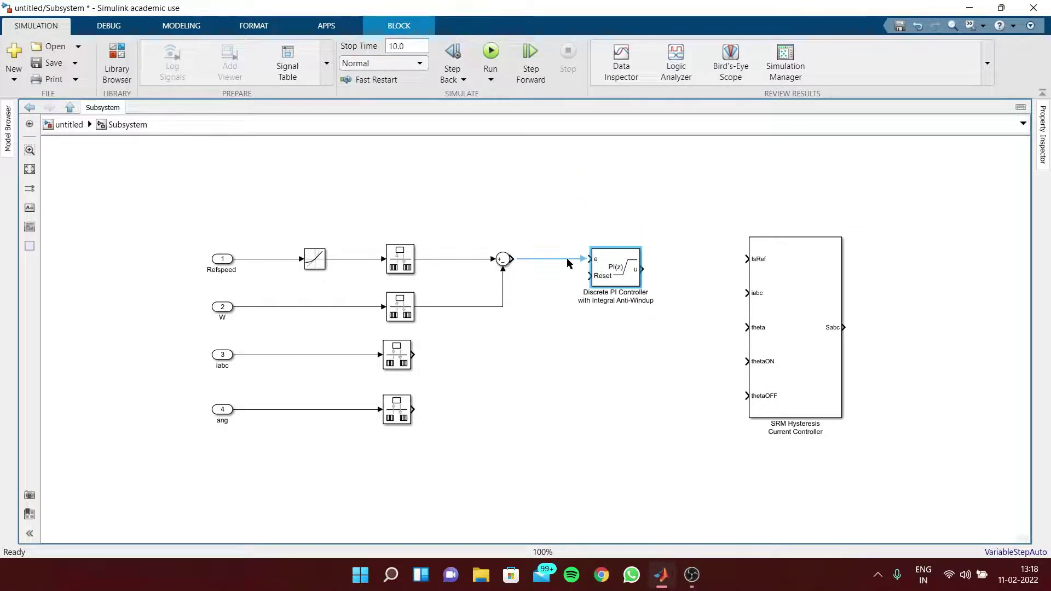
# - Set the PI controller's proportional gain to Kp and its integral gain to Ki
pyautogui.doubleClick(611, 278)
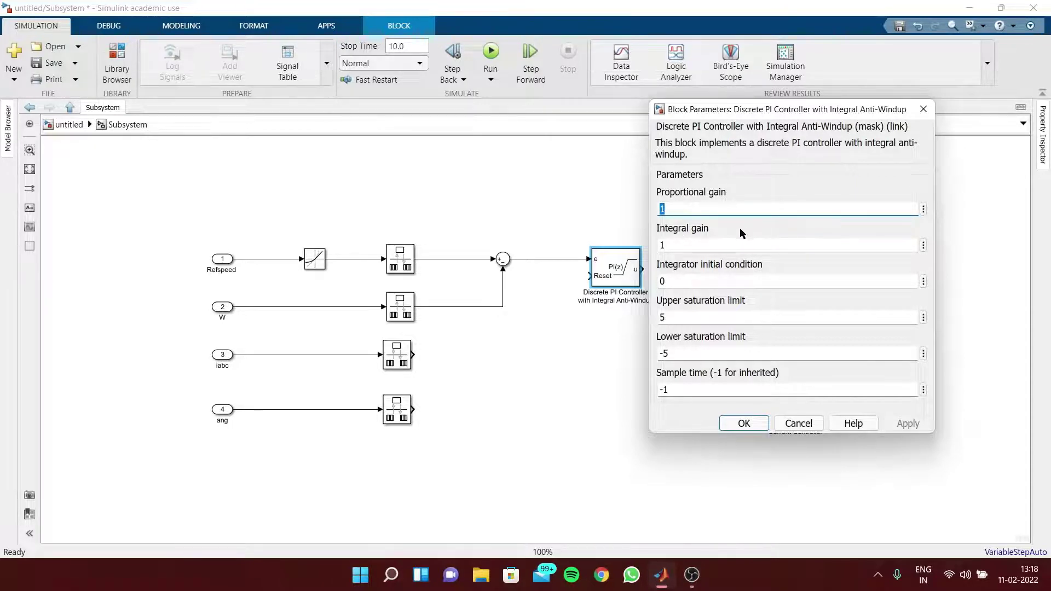
pyautogui.write('Kp')
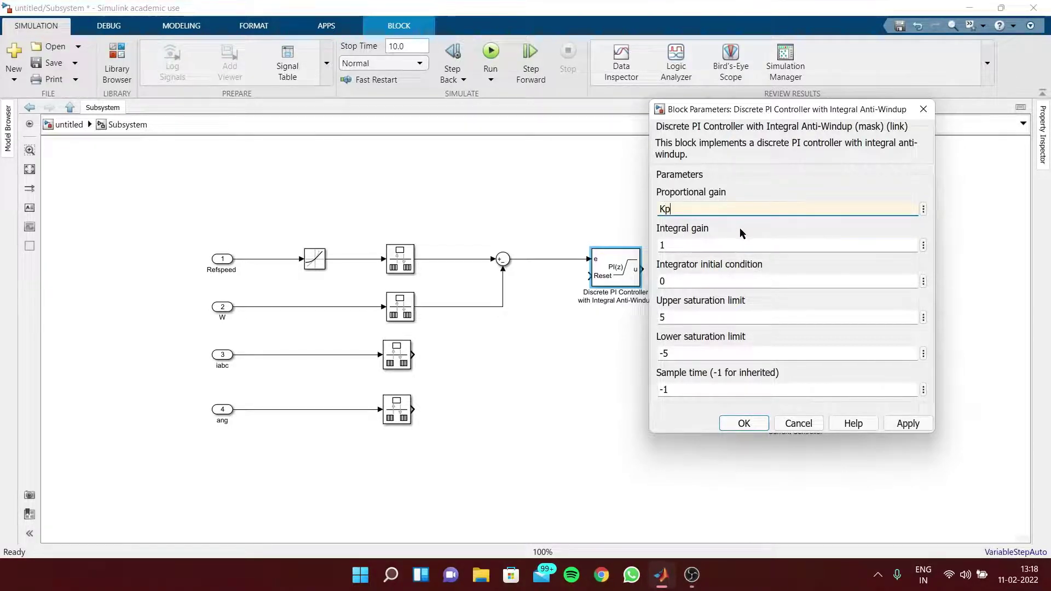
pyautogui.click(728, 241)
pyautogui.doubleClick(728, 251)
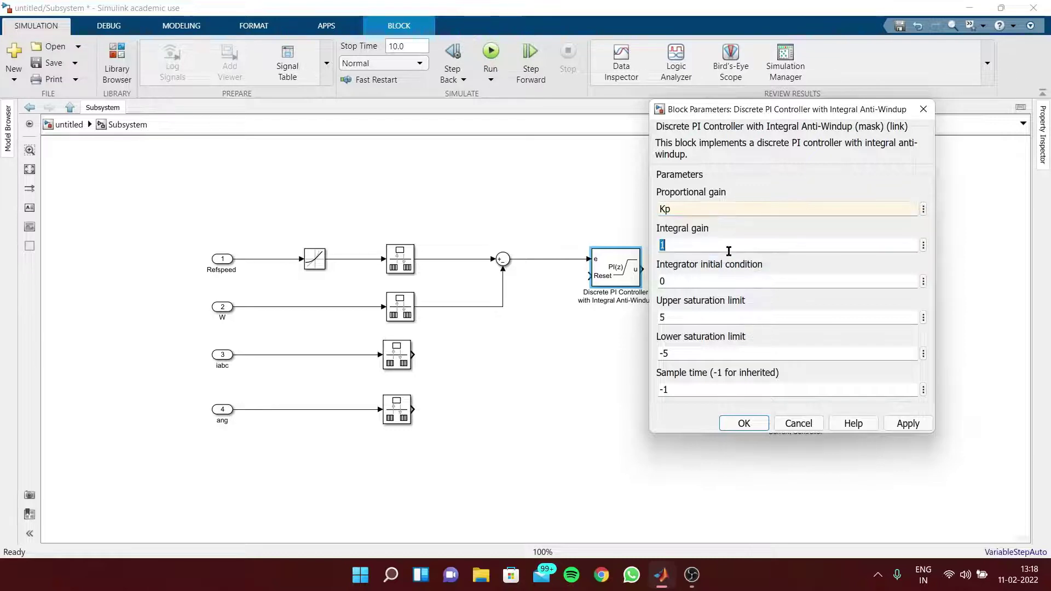
pyautogui.write('Ki')
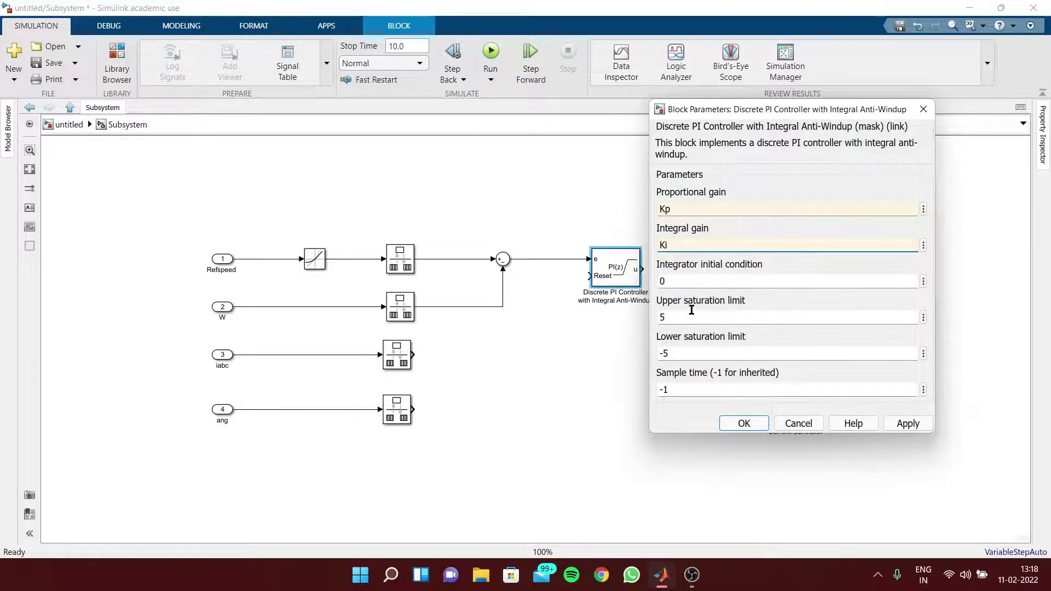
# - Set the PI controller's upper saturation limit to imax and its lower saturation limit to 0
pyautogui.doubleClick(691, 319)
pyautogui.write('i')
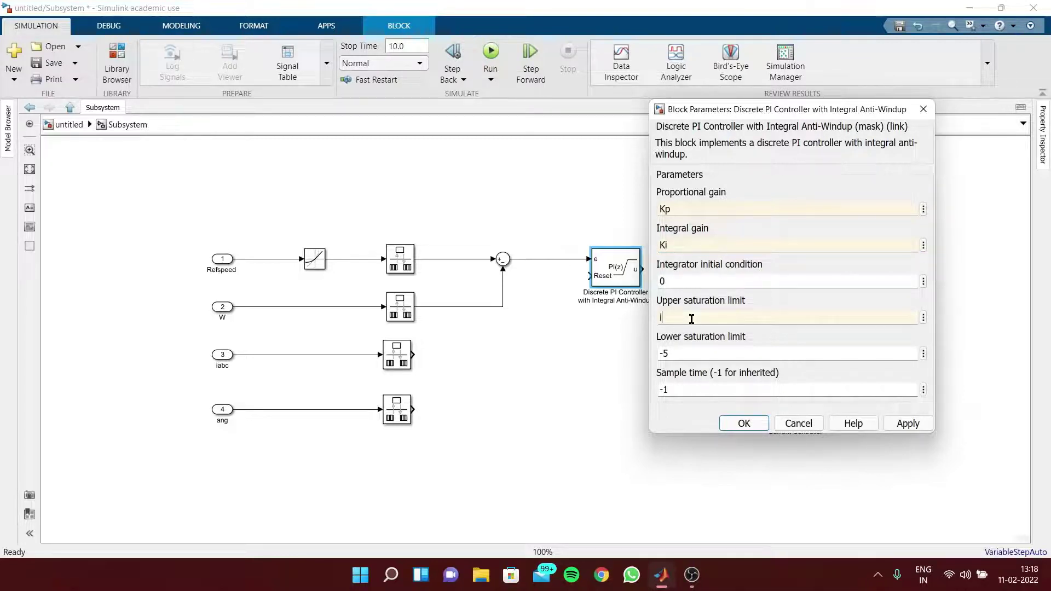
pyautogui.write('max')
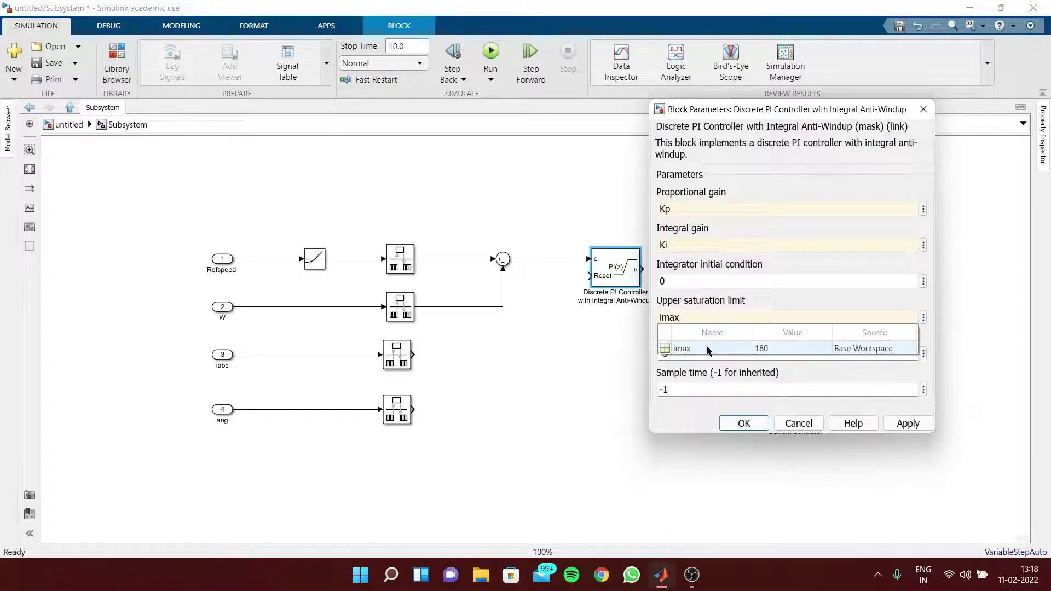
pyautogui.doubleClick(704, 352)
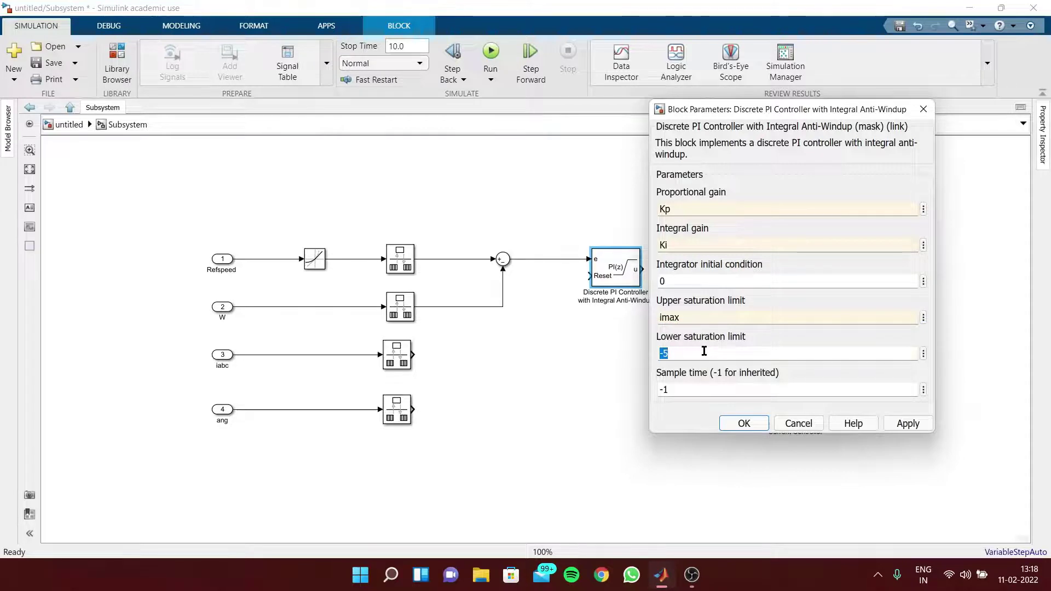
pyautogui.write('0')
# - Set the PI controller's sample time to Tsc and accept its parameters
pyautogui.doubleClick(716, 389)
pyautogui.write('Tsc')
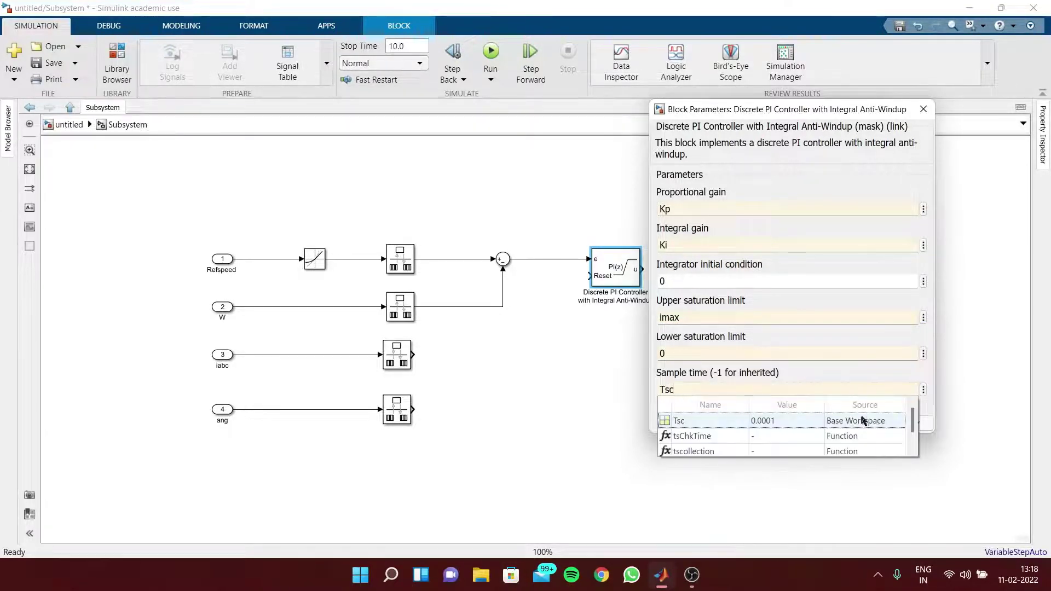
pyautogui.click(862, 420)
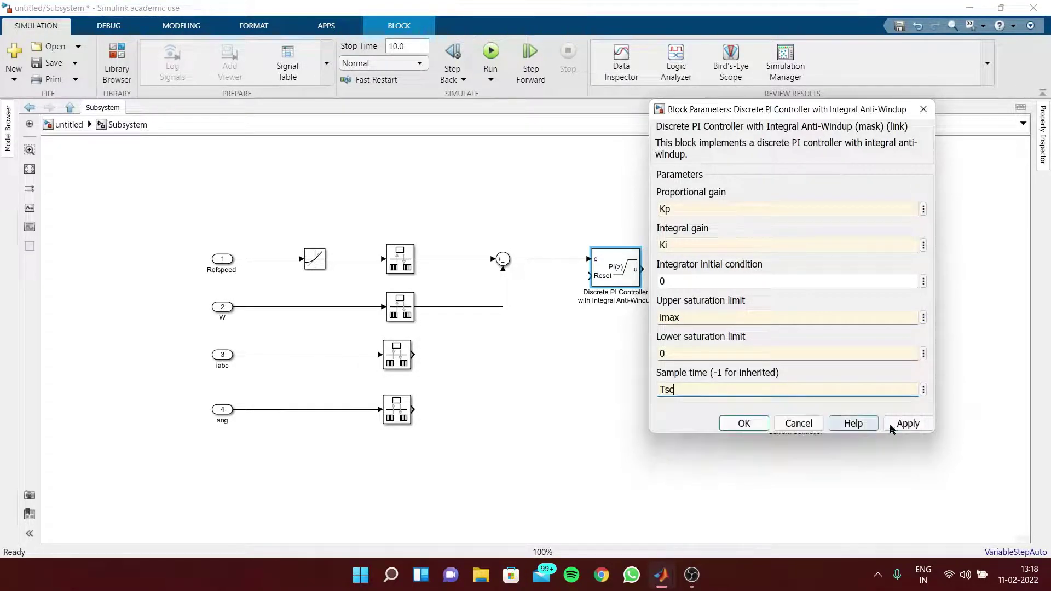
pyautogui.click(898, 425)
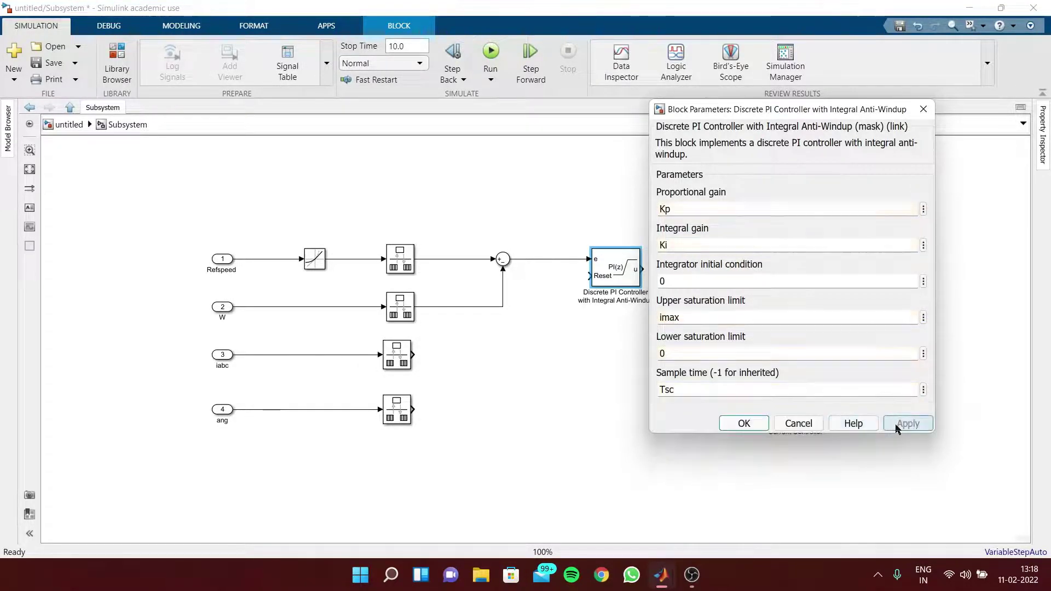
pyautogui.click(751, 425)
# - Align the current controller's IsRef input with the PI controller's output and connect the two
pyautogui.click(800, 346)
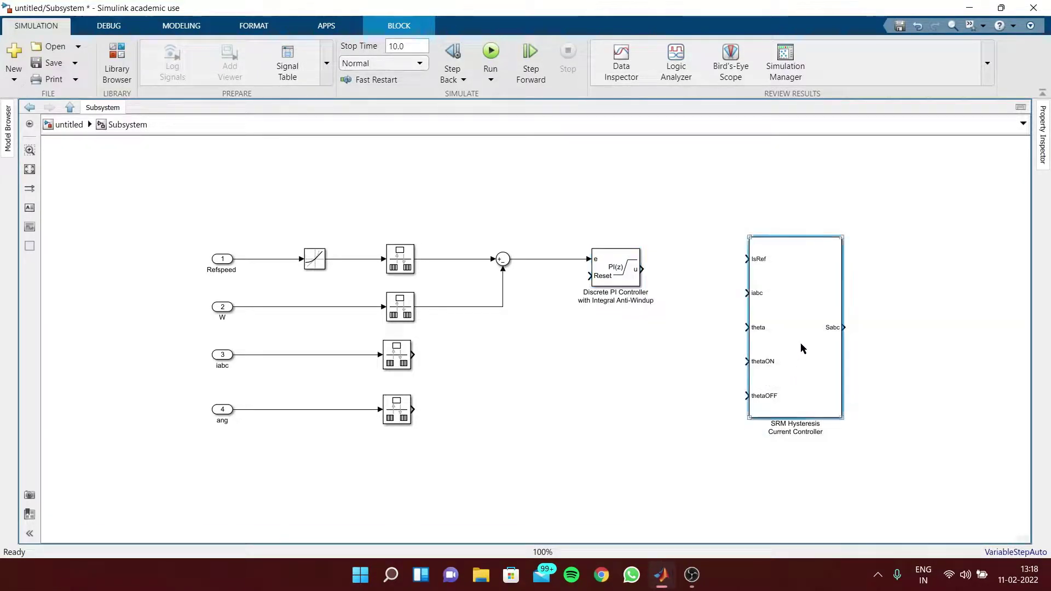
pyautogui.moveTo(801, 344); pyautogui.dragTo(810, 356)
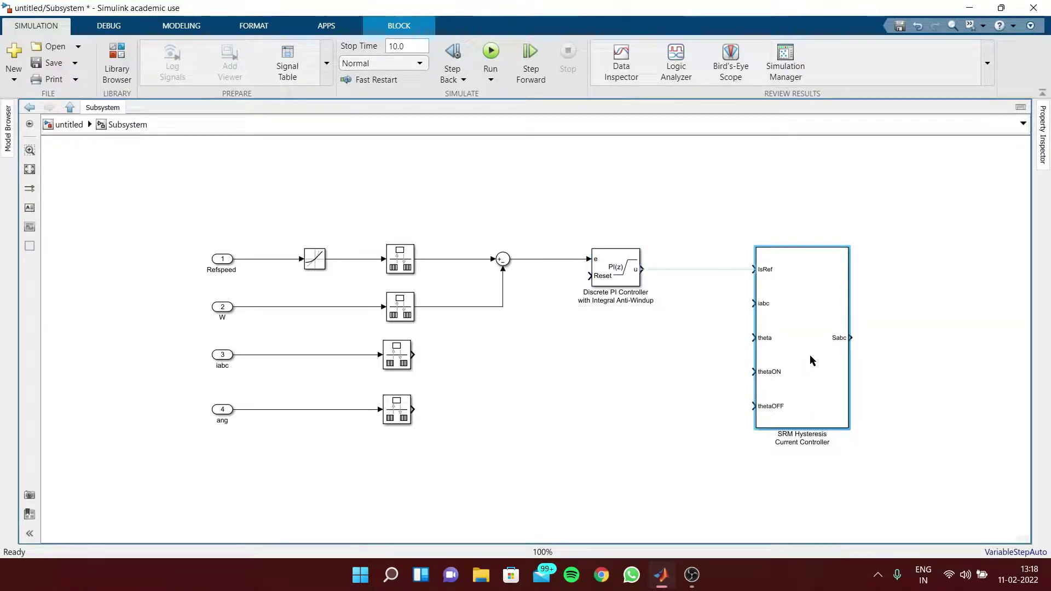
pyautogui.click(695, 268)
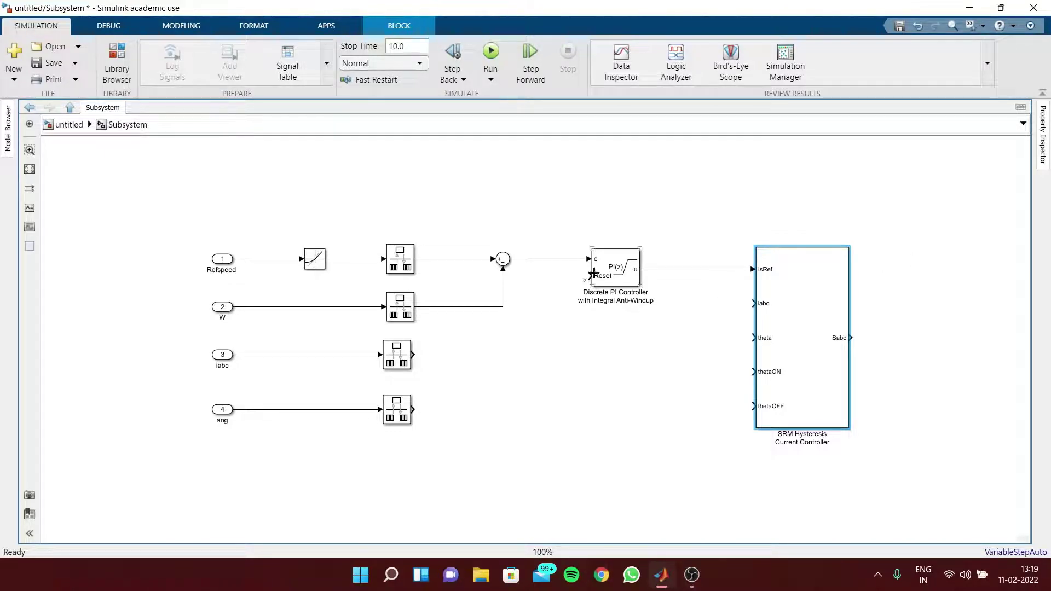
# - Connect a new Constant block with value 0 to the PI controller's Reset input
pyautogui.doubleClick(533, 292)
pyautogui.write('con')
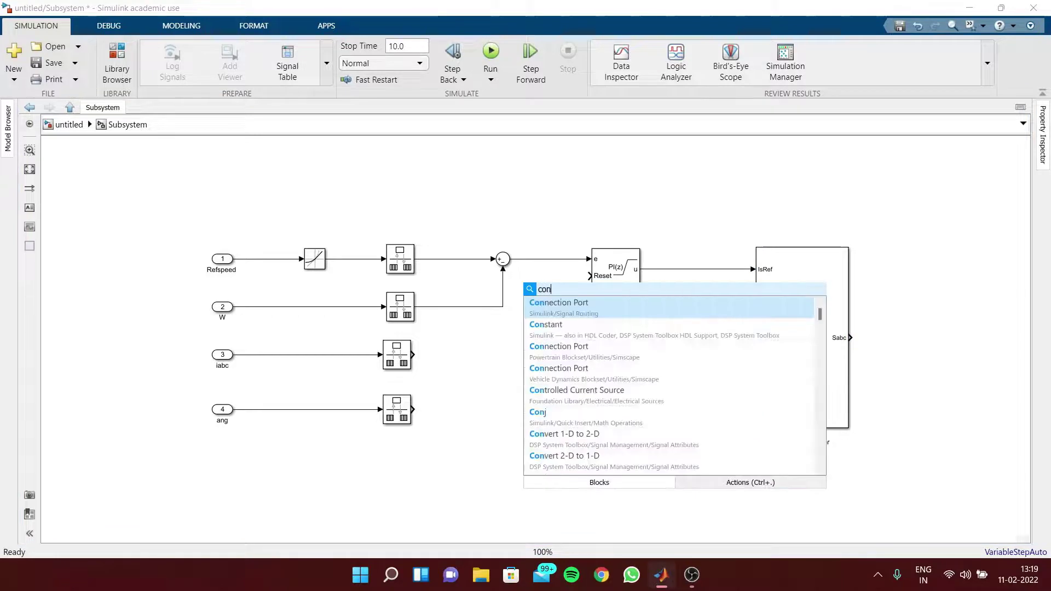
pyautogui.click(580, 326)
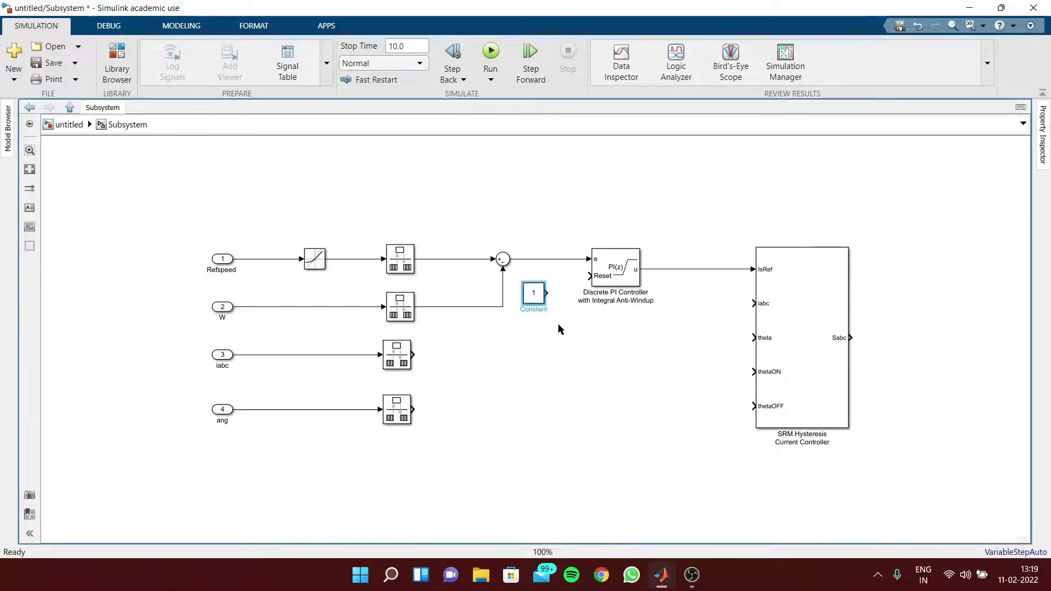
pyautogui.moveTo(548, 292); pyautogui.dragTo(589, 275)
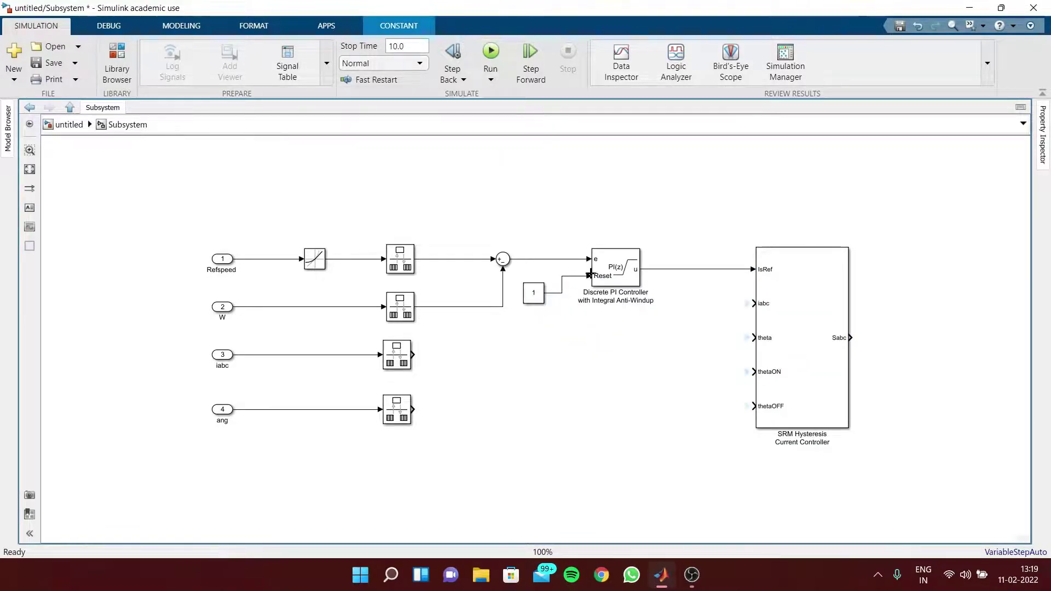
pyautogui.doubleClick(533, 294)
pyautogui.write('0')
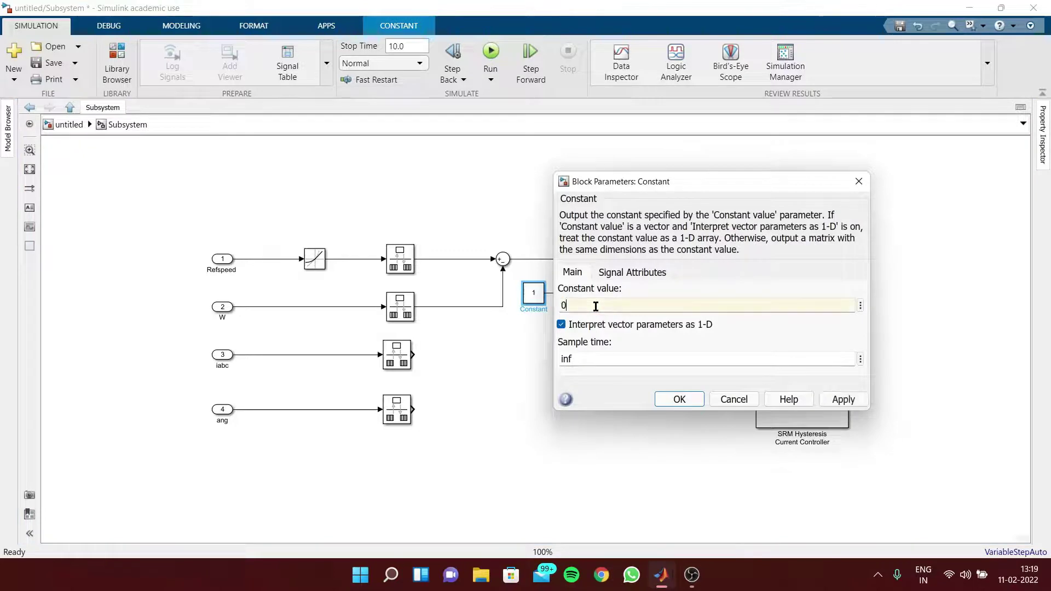
pyautogui.press('Return')
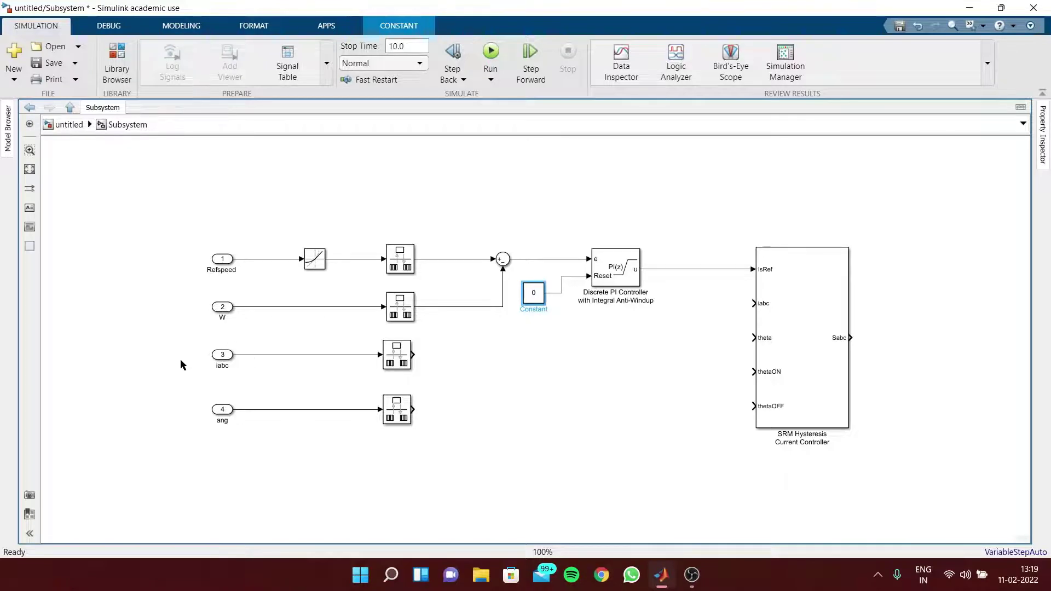
# - Connect the iabc Rate Transition block to the current controller's iabc input and shift the line's vertical segment left
pyautogui.moveTo(414, 354)
pyautogui.mouseDown()
pyautogui.moveTo(572, 363)
pyautogui.moveTo(754, 303)
pyautogui.mouseUp()
pyautogui.click(600, 354)
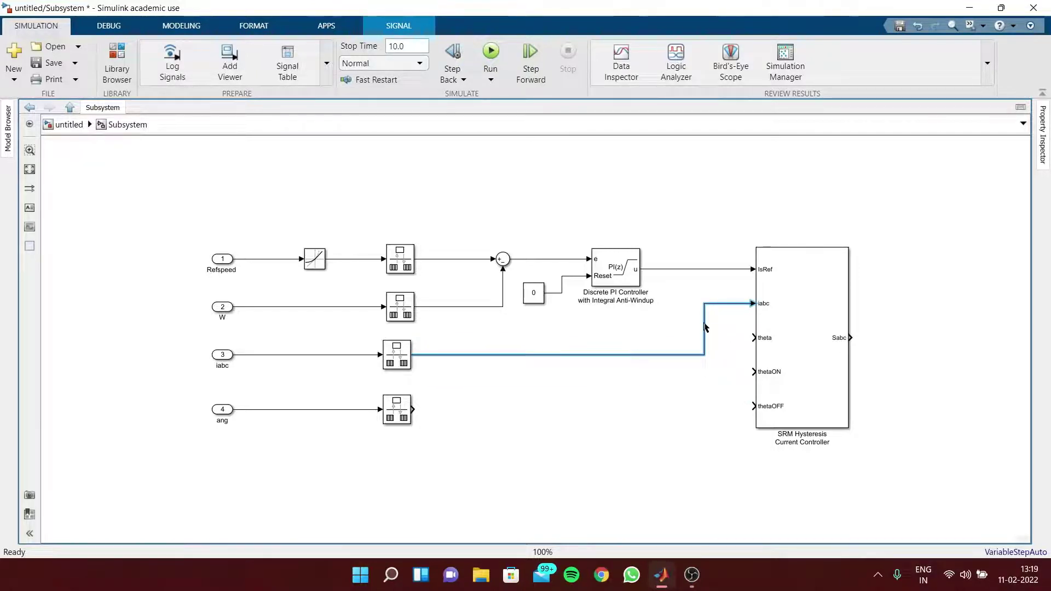
pyautogui.moveTo(705, 323); pyautogui.dragTo(641, 327)
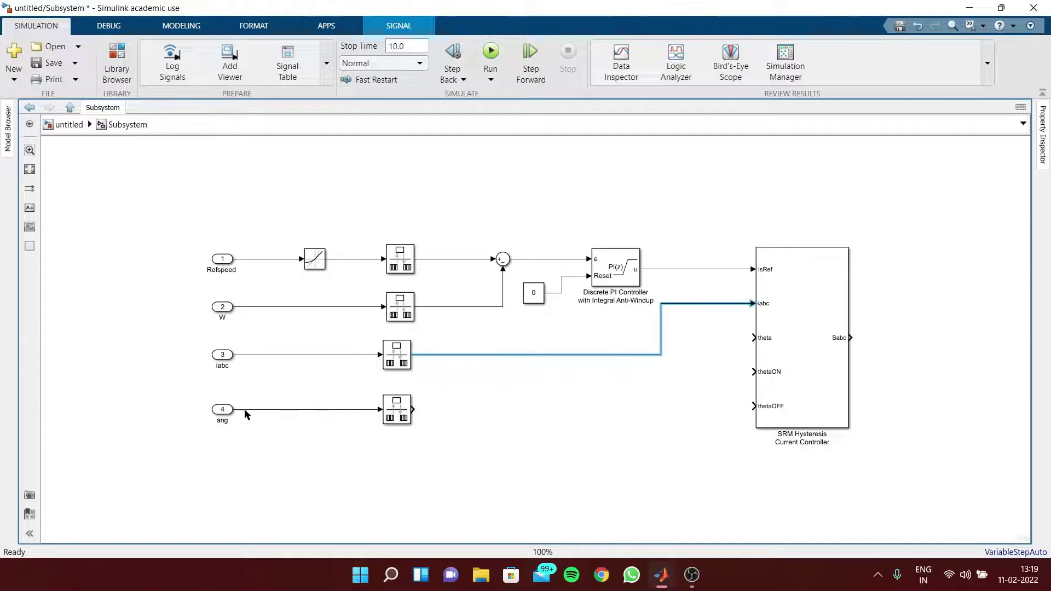
# - Connect the ang Rate Transition block to the current controller's theta input and reroute the line below the iabc line
pyautogui.moveTo(412, 409); pyautogui.dragTo(753, 338)
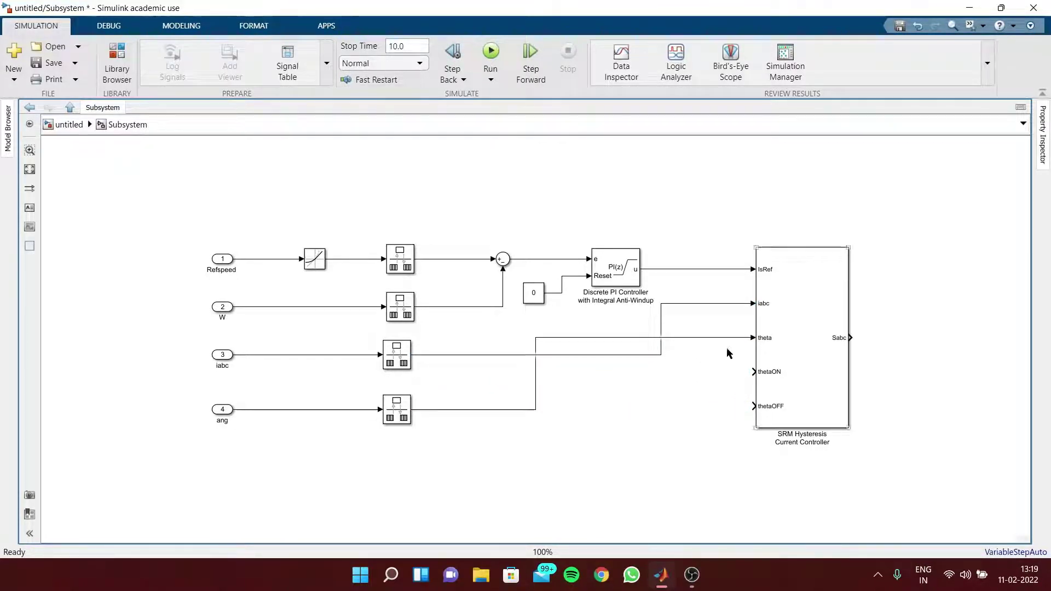
pyautogui.moveTo(574, 339); pyautogui.dragTo(575, 370)
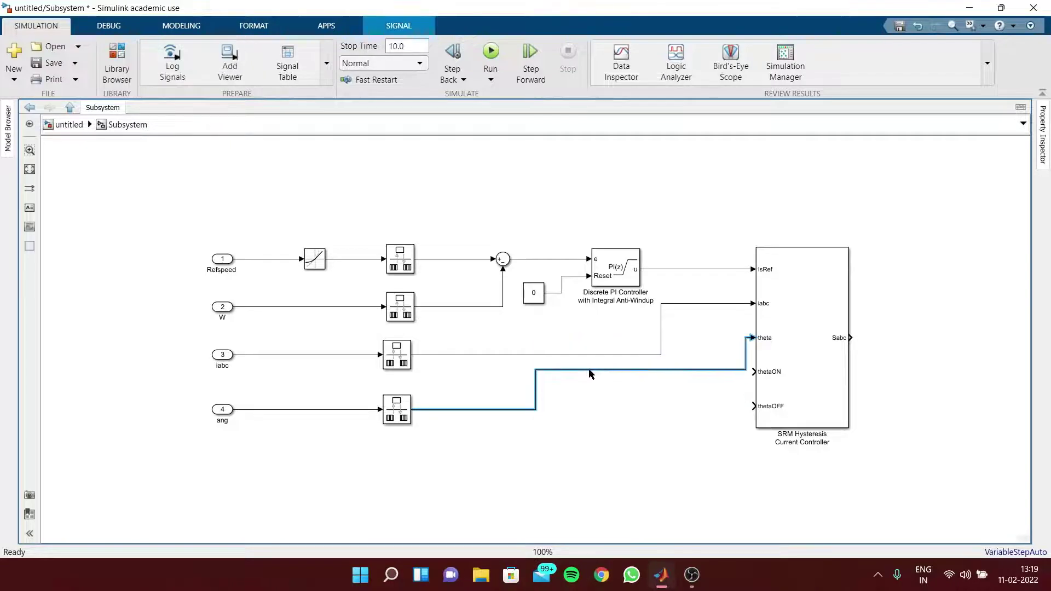
pyautogui.moveTo(505, 410); pyautogui.dragTo(505, 407)
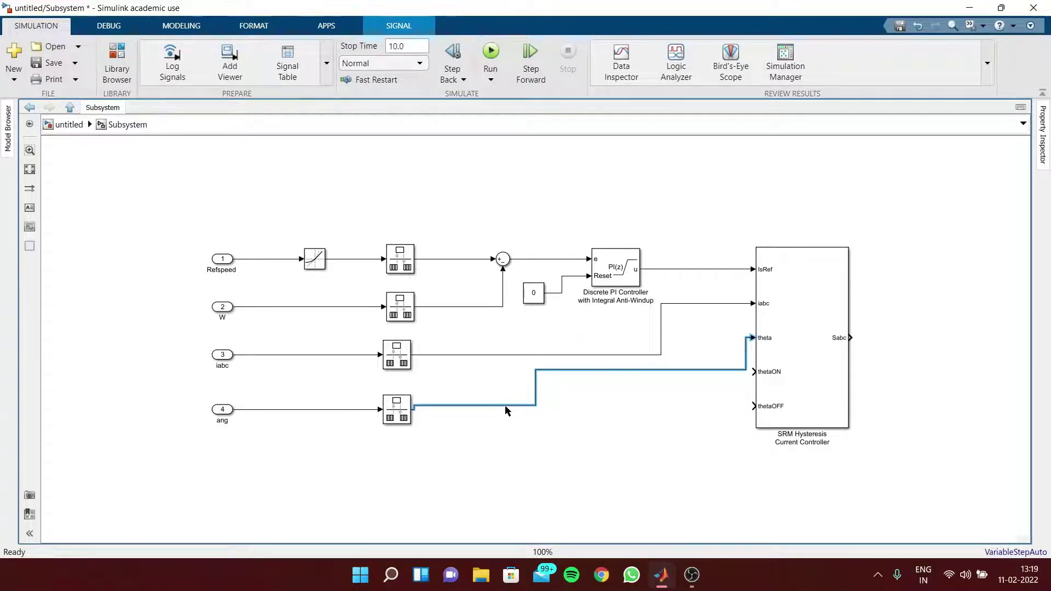
pyautogui.moveTo(746, 363); pyautogui.dragTo(682, 359)
pyautogui.moveTo(614, 372); pyautogui.dragTo(613, 405)
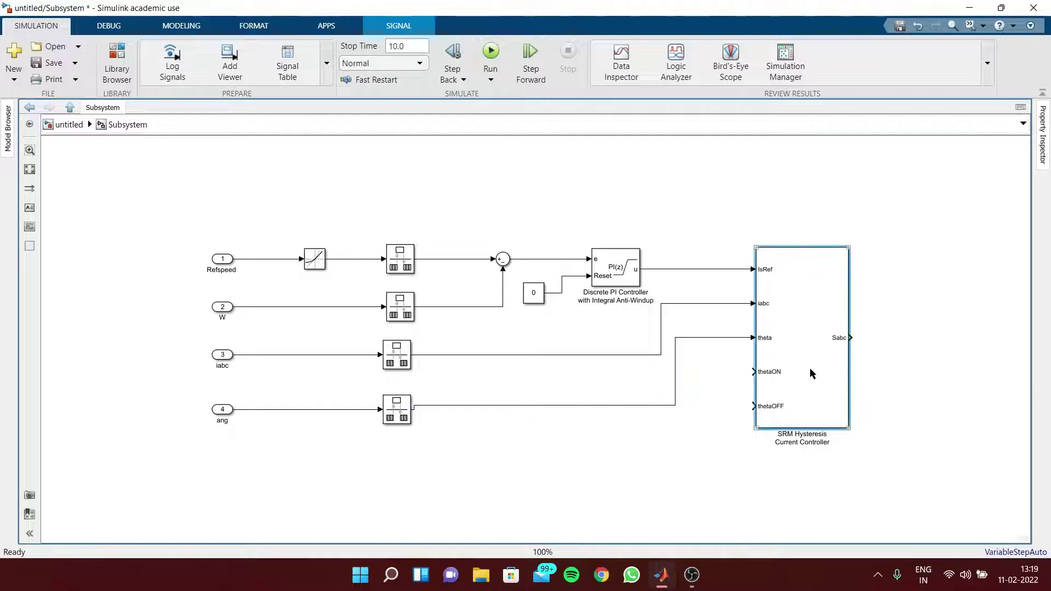
# - Move the current controller further right and add two Constant blocks, one beside its thetaON input and one beside its thetaOFF input
pyautogui.moveTo(809, 368); pyautogui.dragTo(829, 368)
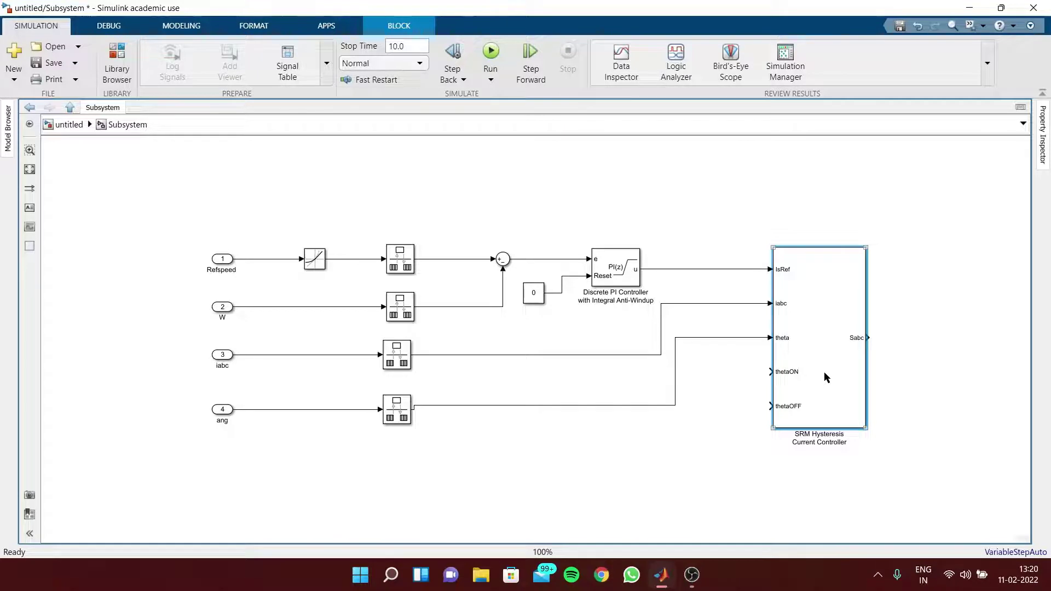
pyautogui.moveTo(824, 373); pyautogui.dragTo(841, 373)
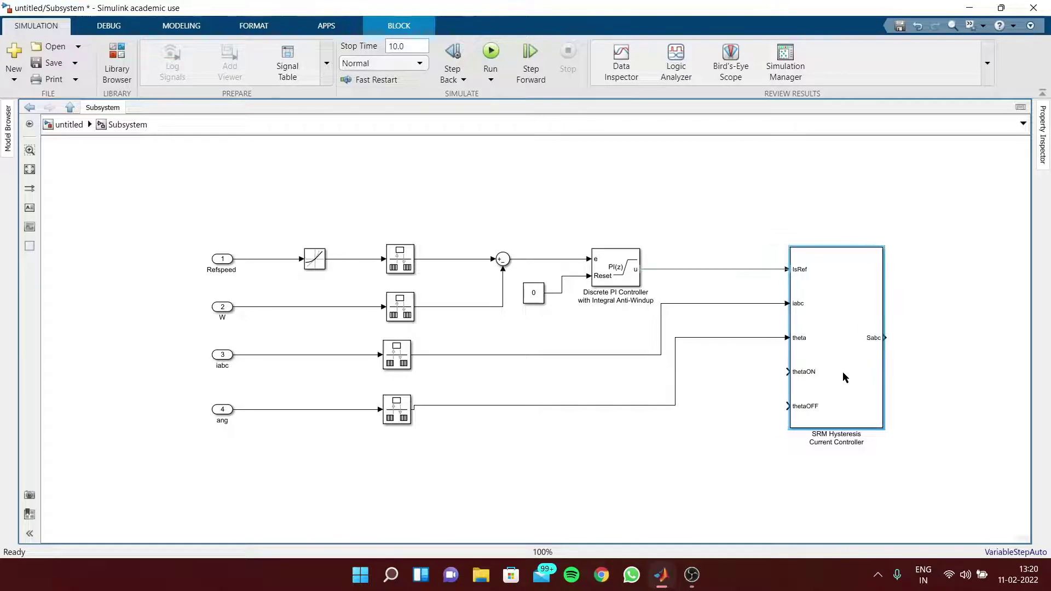
pyautogui.doubleClick(725, 378)
pyautogui.write('con')
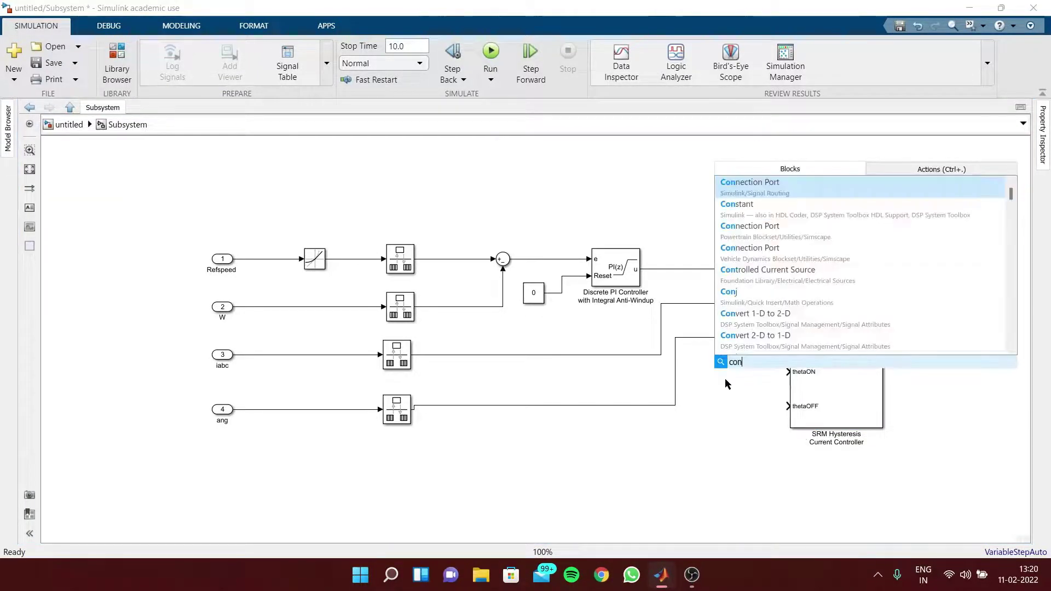
pyautogui.click(744, 218)
pyautogui.moveTo(726, 383); pyautogui.dragTo(728, 410)
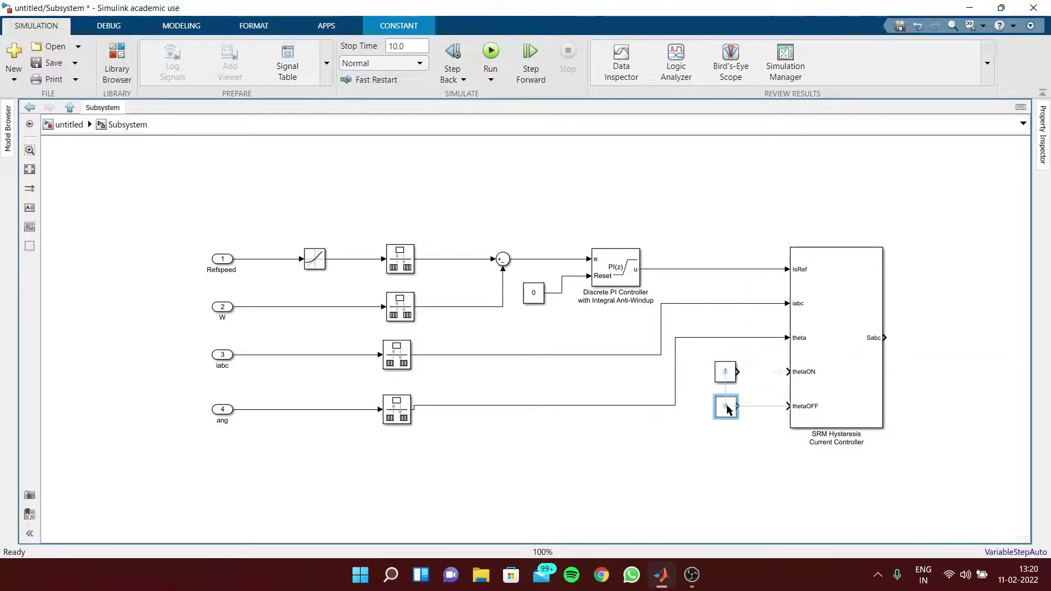
# - Set the upper Constant block's value to pi/4 and connect it to the current controller's thetaON input
pyautogui.doubleClick(731, 377)
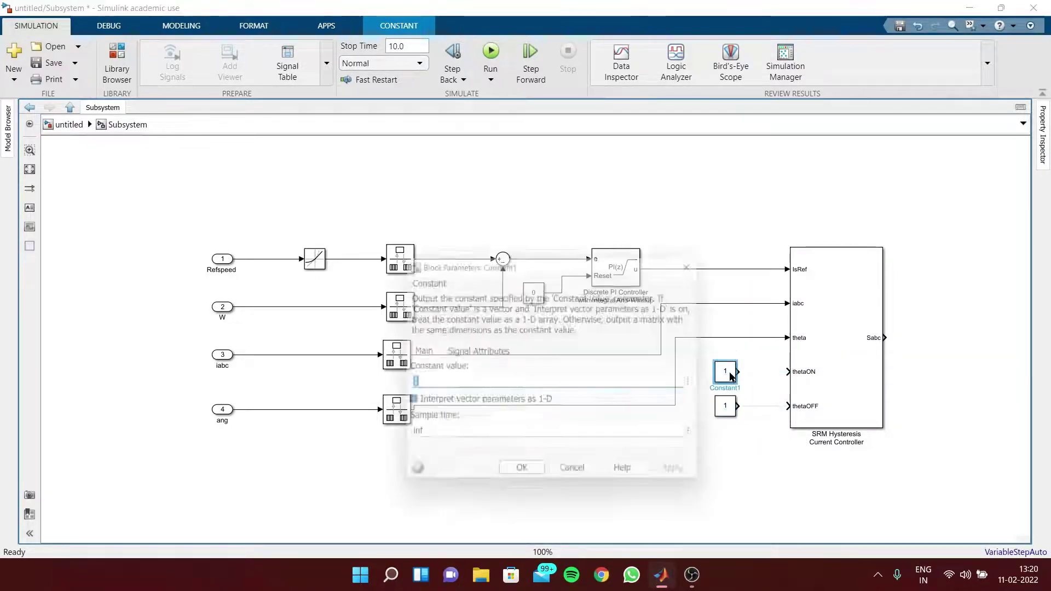
pyautogui.write('pi')
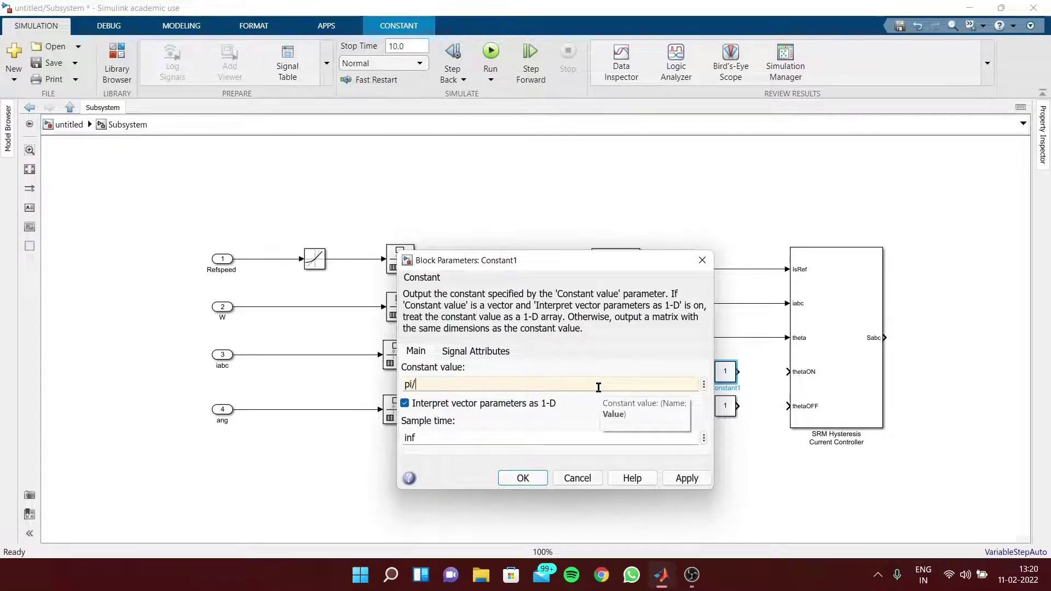
pyautogui.write('/4')
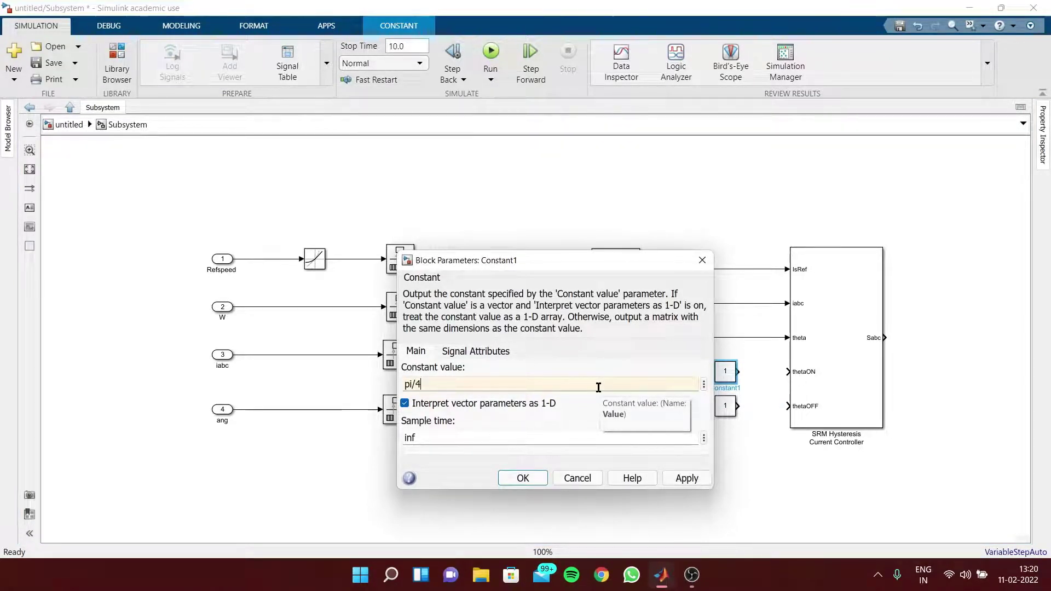
pyautogui.click(678, 478)
pyautogui.click(507, 478)
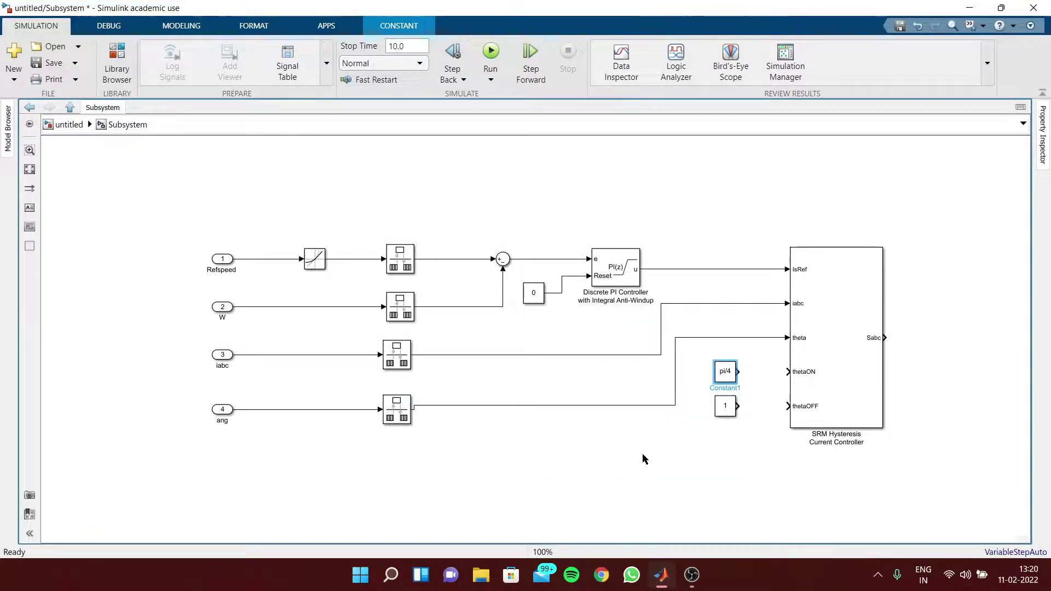
pyautogui.moveTo(740, 370); pyautogui.dragTo(781, 376)
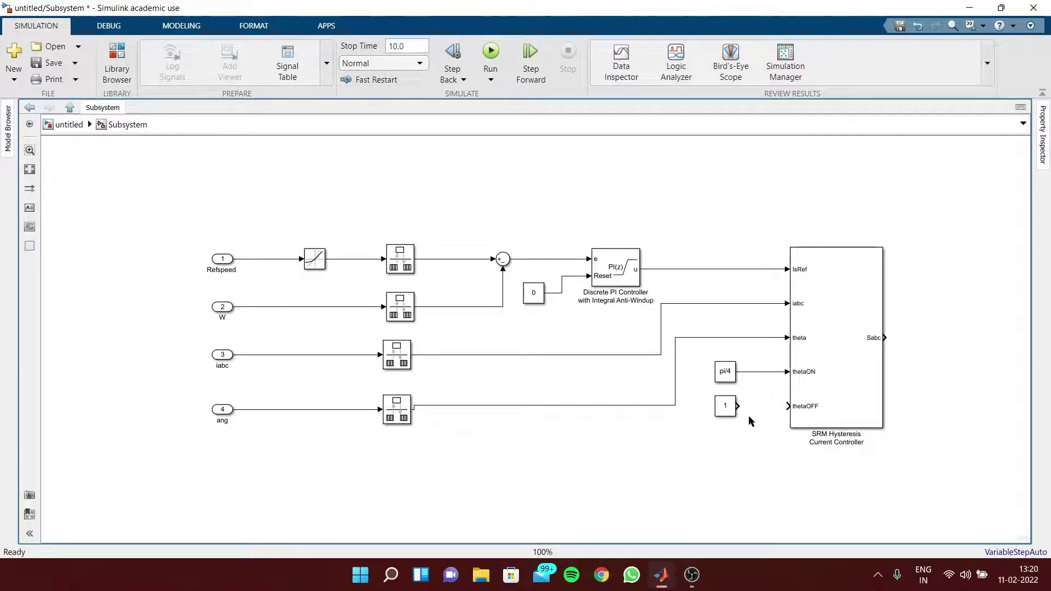
# - Set the lower Constant block's value to pi/2 and connect it to the current controller's thetaOFF input
pyautogui.doubleClick(724, 406)
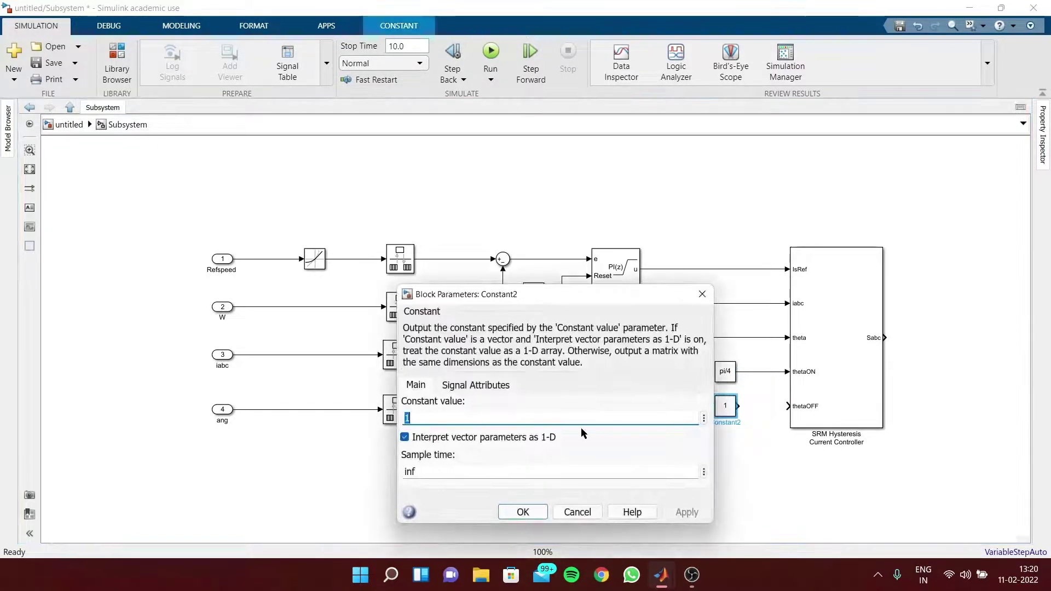
pyautogui.write('pi/2')
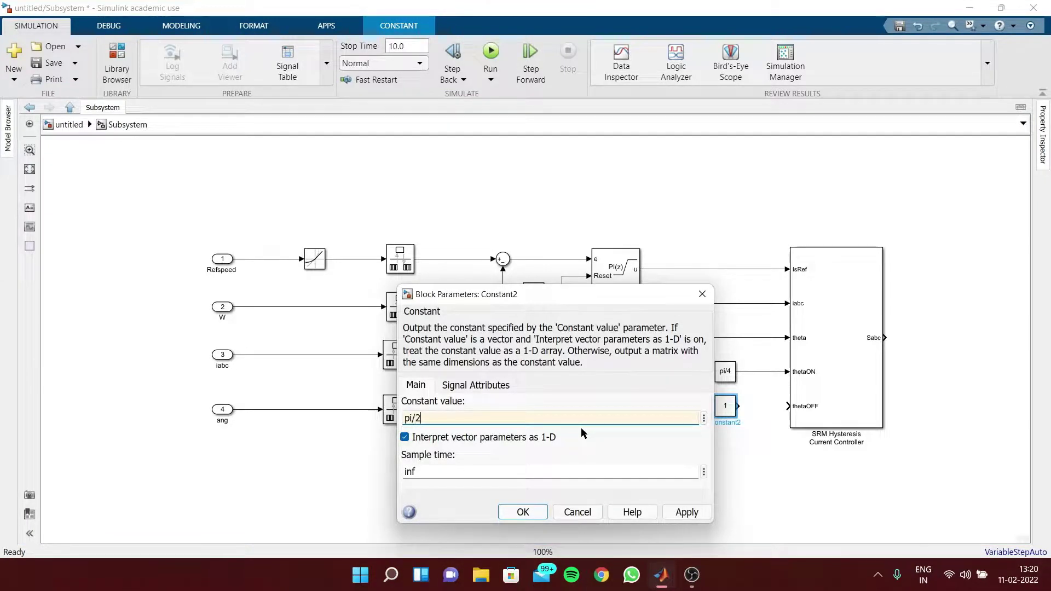
pyautogui.click(686, 511)
pyautogui.click(545, 517)
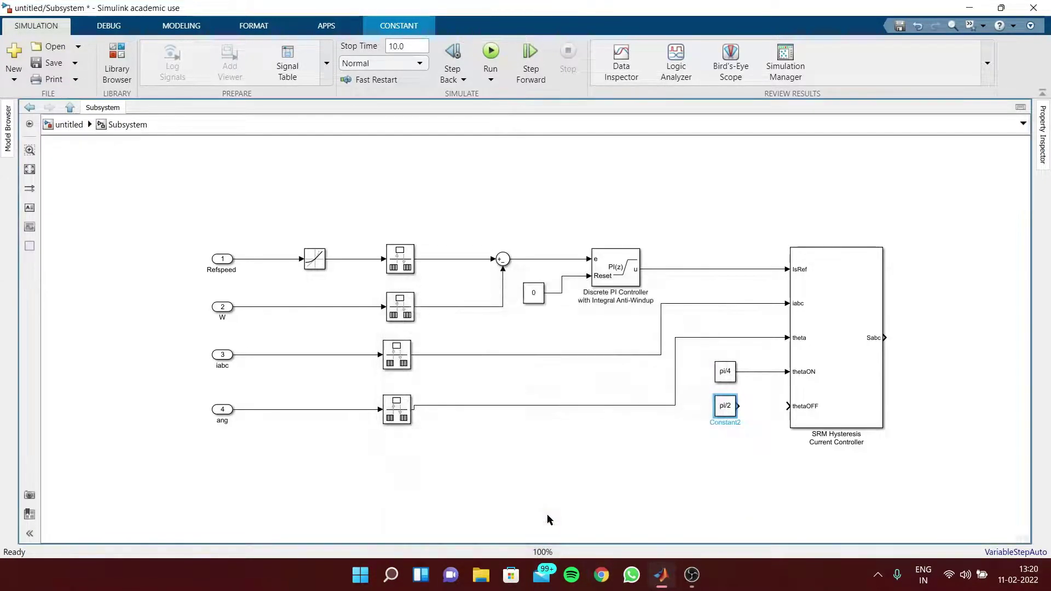
pyautogui.moveTo(739, 405); pyautogui.dragTo(787, 408)
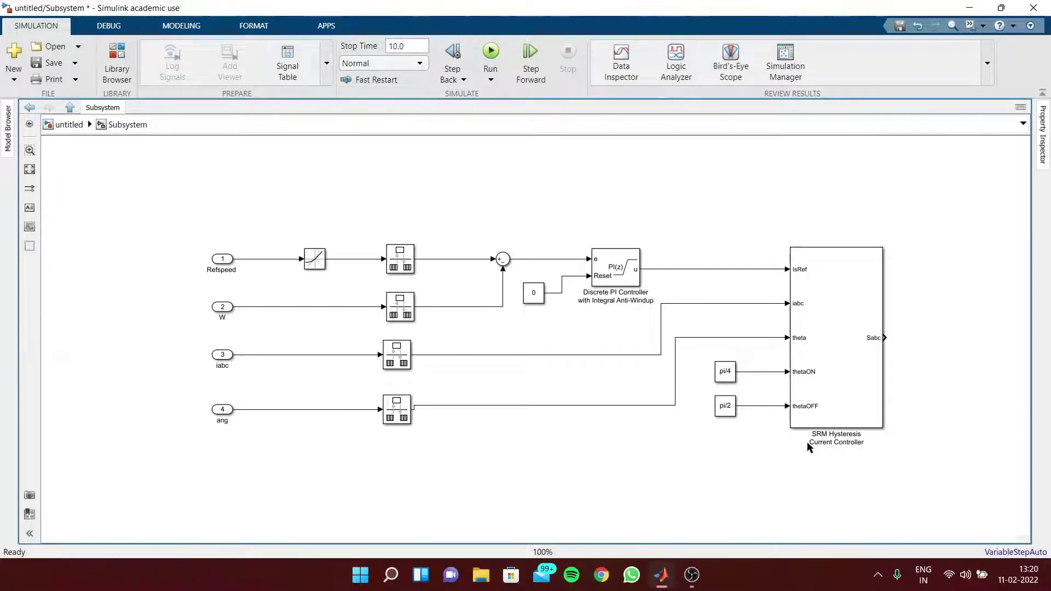
# - Shift the current controller slightly right and reroute the vertical segments of the iabc and theta lines to the left of the pi/4 and pi/2 constants
pyautogui.click(814, 428)
pyautogui.moveTo(835, 355); pyautogui.dragTo(854, 357)
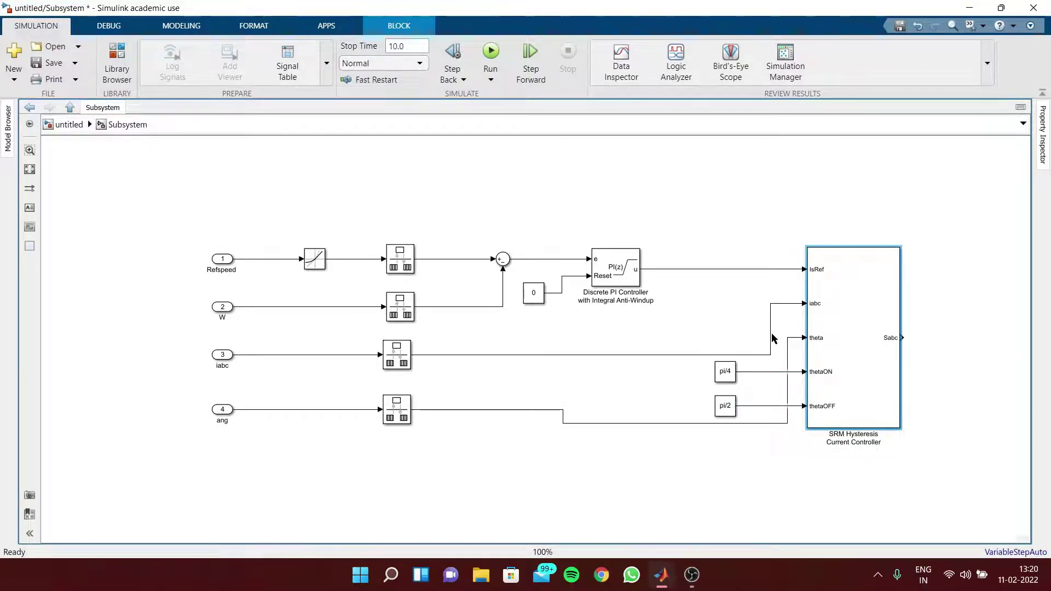
pyautogui.moveTo(768, 337); pyautogui.dragTo(663, 337)
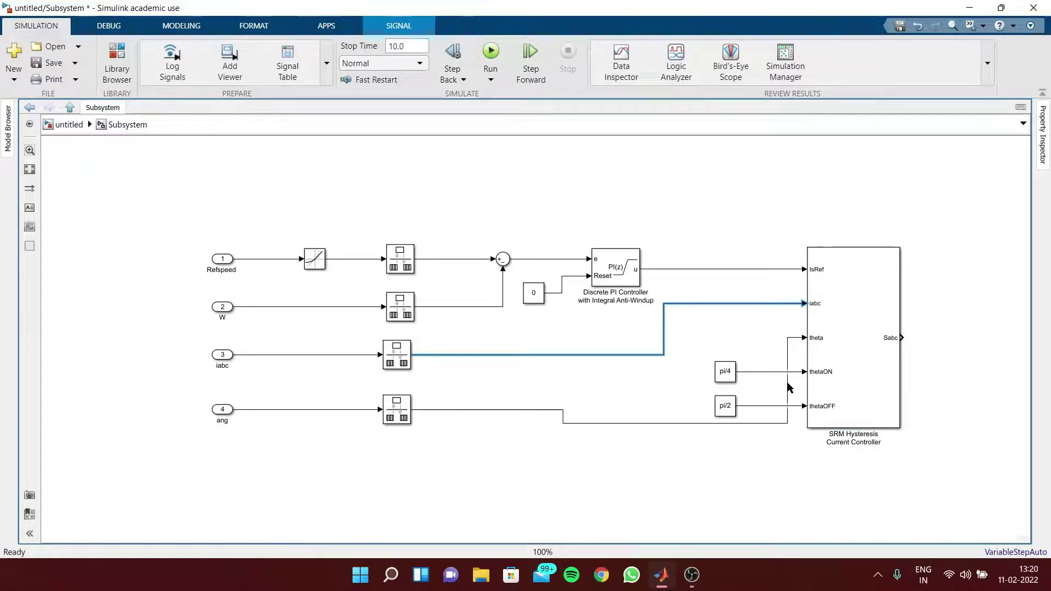
pyautogui.moveTo(787, 385); pyautogui.dragTo(685, 386)
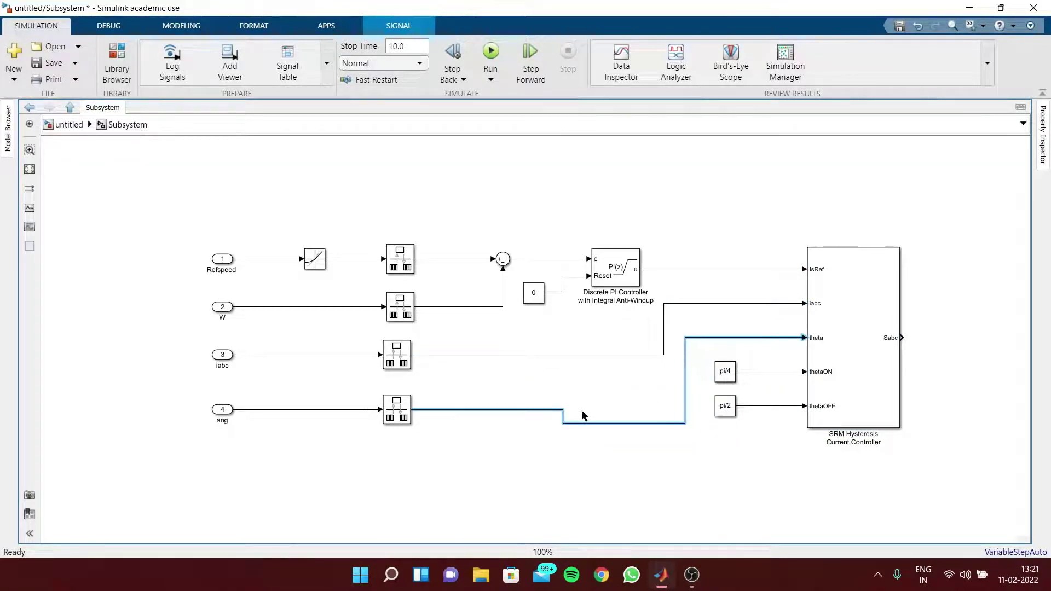
# - Straighten the ang signal line running to the theta input and shift the whole controller diagram left to free space beside Sabc
pyautogui.moveTo(585, 421); pyautogui.dragTo(585, 410)
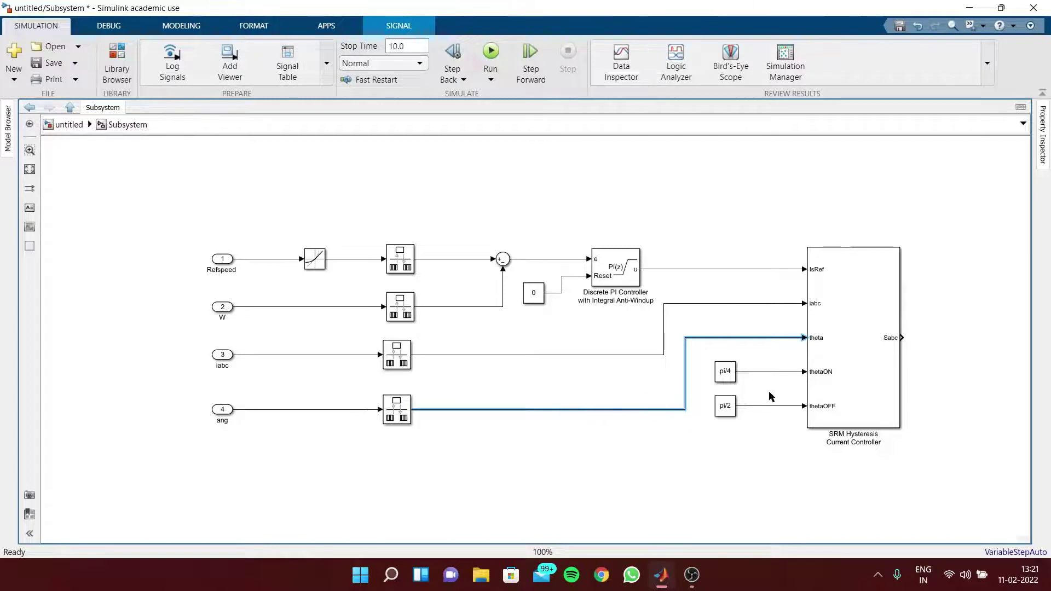
pyautogui.moveTo(969, 489); pyautogui.dragTo(143, 211)
pyautogui.moveTo(147, 265); pyautogui.dragTo(52, 262)
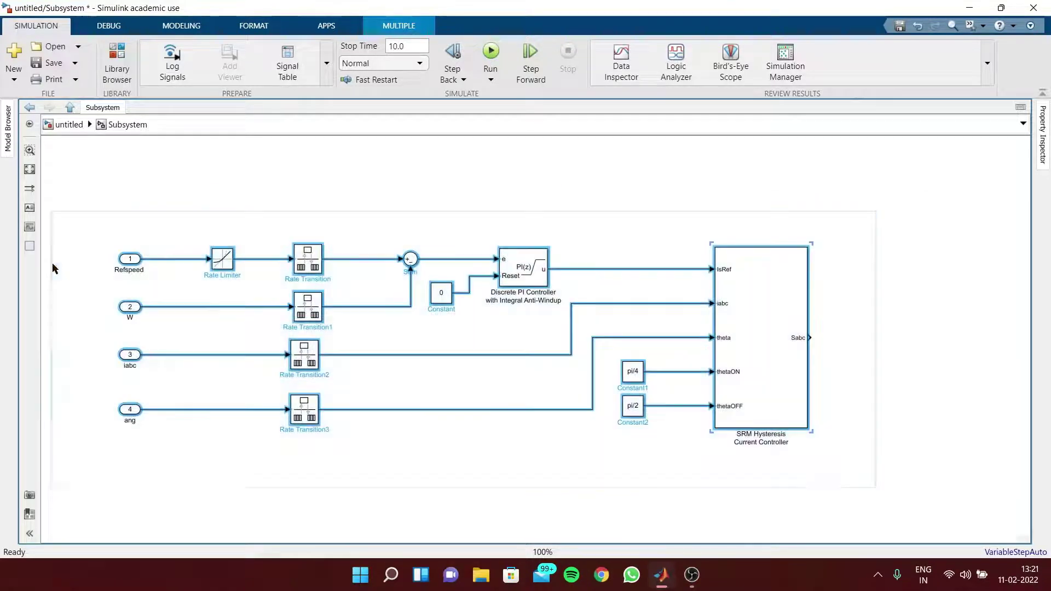
pyautogui.click(903, 338)
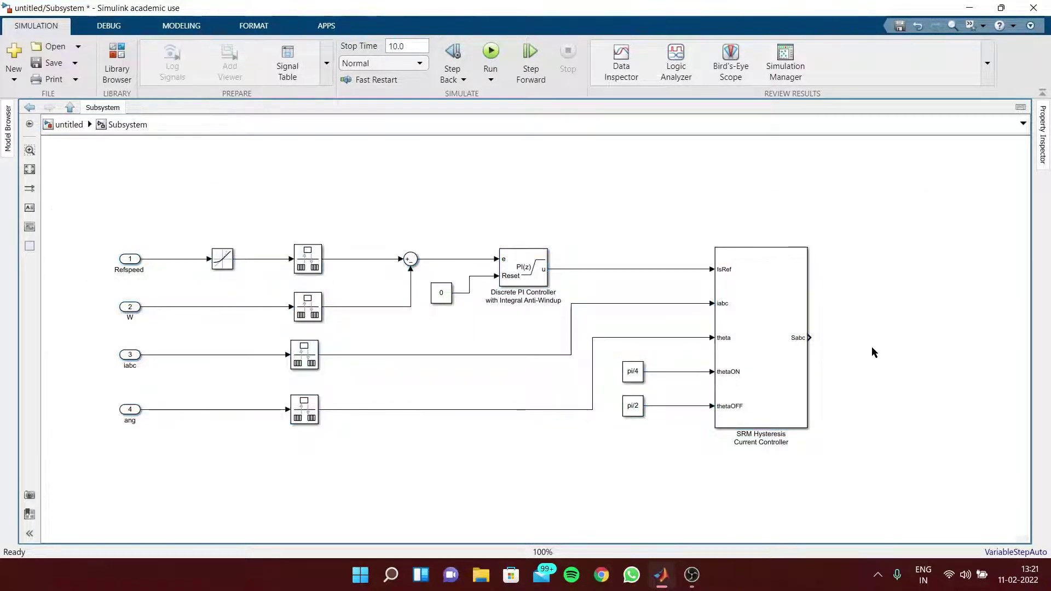
# - Add an Output port block in line with the Sabc output of the SRM Hysteresis Current Controller, leaving a gap between them
pyautogui.doubleClick(997, 330)
pyautogui.write('out')
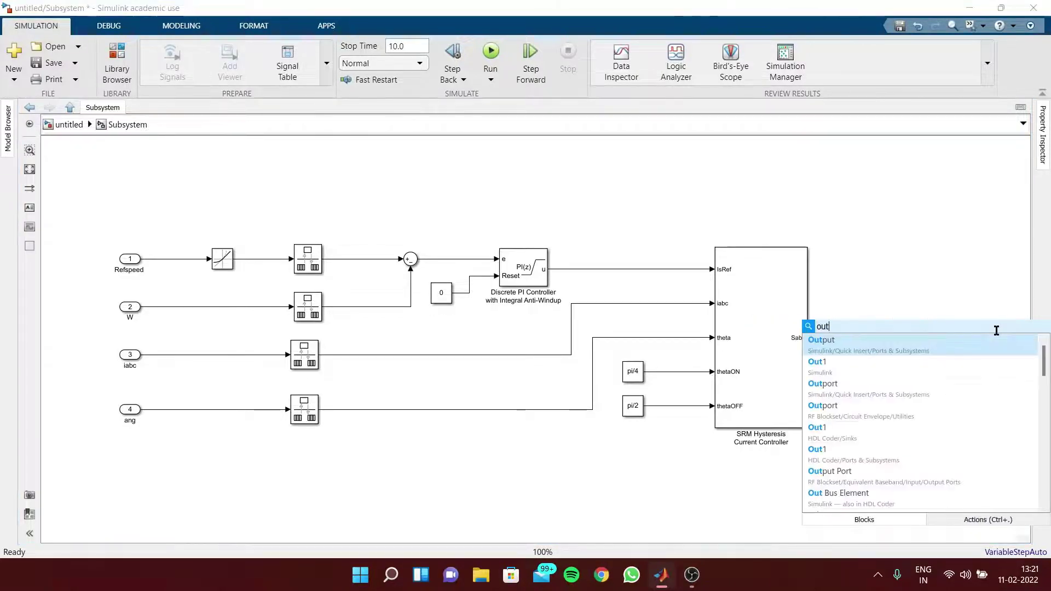
pyautogui.press('Return')
pyautogui.moveTo(991, 340); pyautogui.dragTo(992, 343)
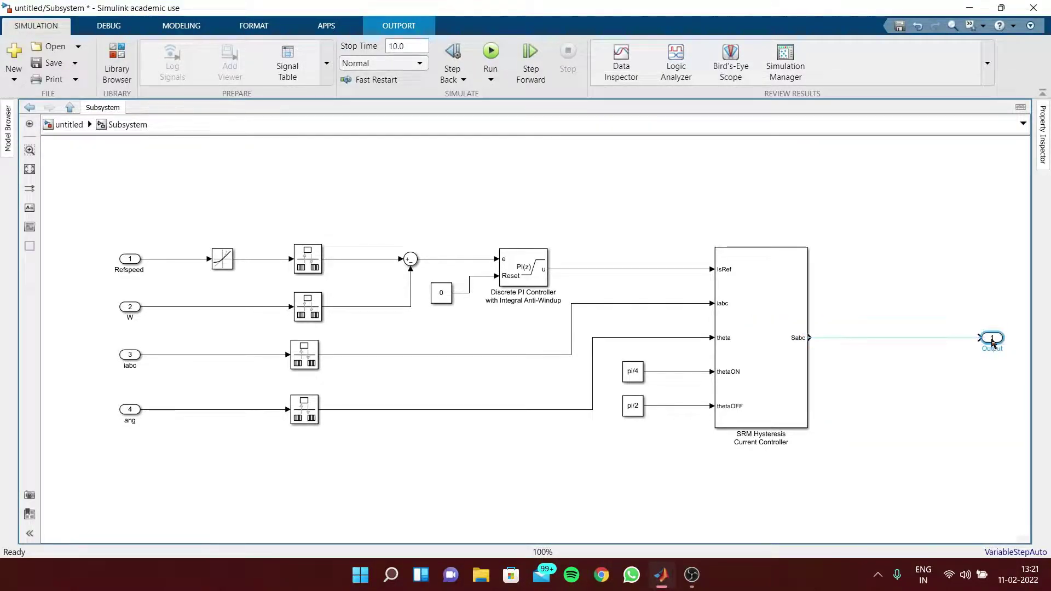
# - Add a Unit Delay block between the Sabc output and the output port, with its sample time set to Tsc
pyautogui.doubleClick(875, 353)
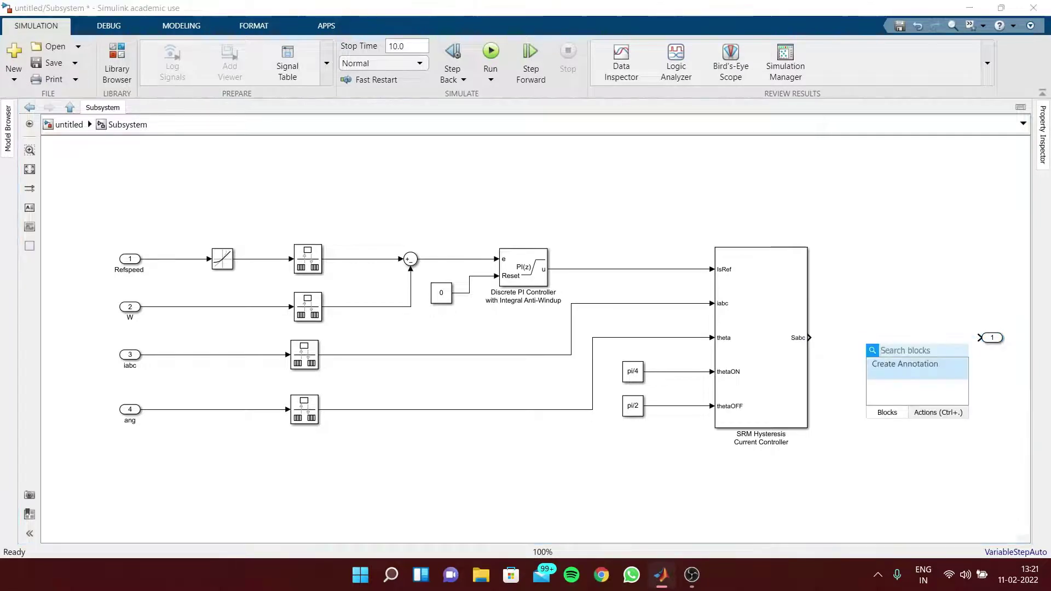
pyautogui.write('un')
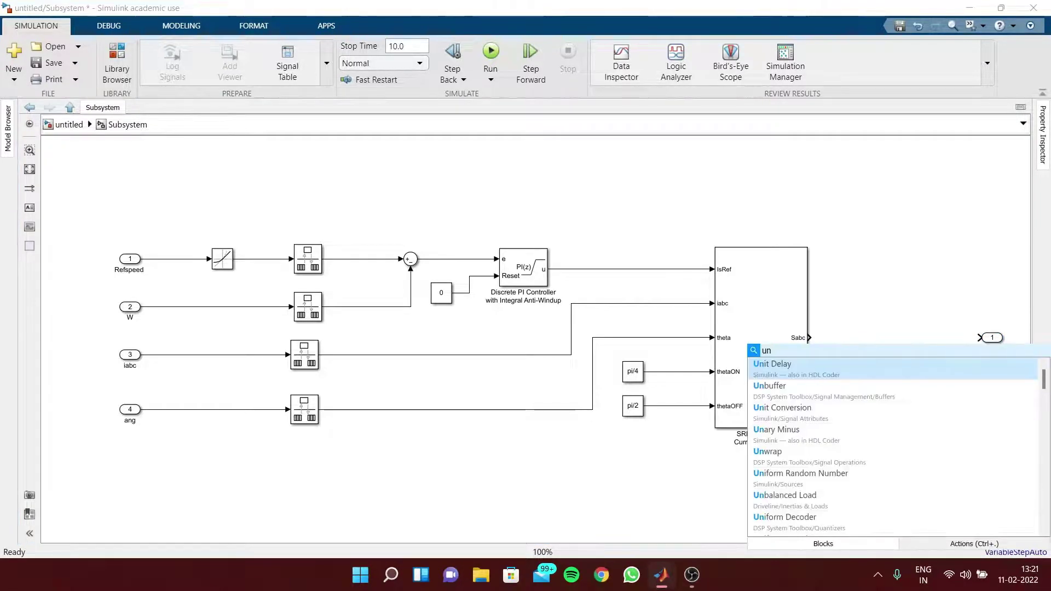
pyautogui.click(888, 365)
pyautogui.moveTo(886, 359); pyautogui.dragTo(923, 344)
pyautogui.doubleClick(919, 340)
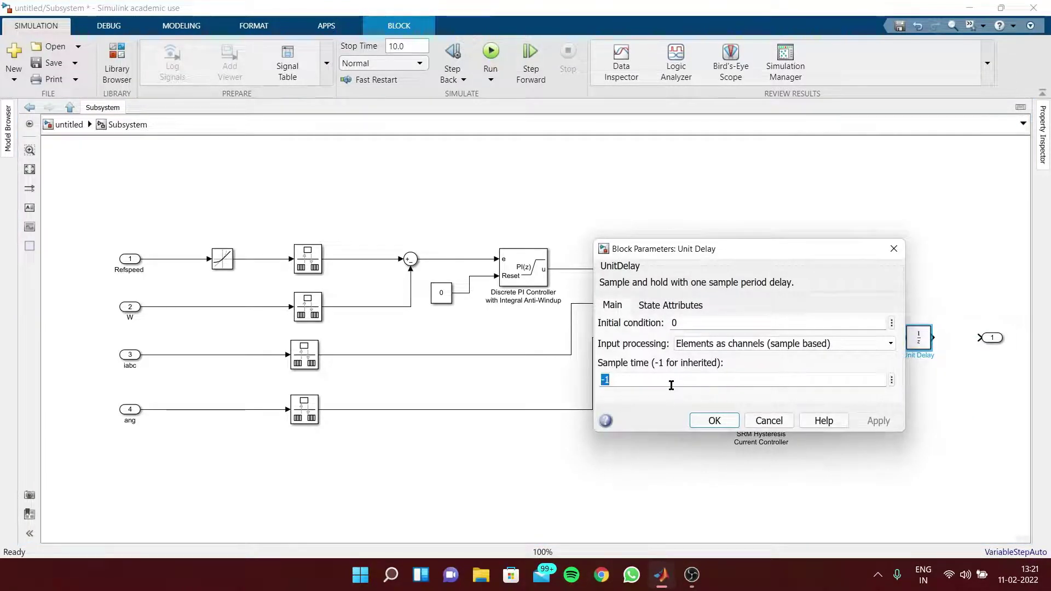
pyautogui.write('Ts')
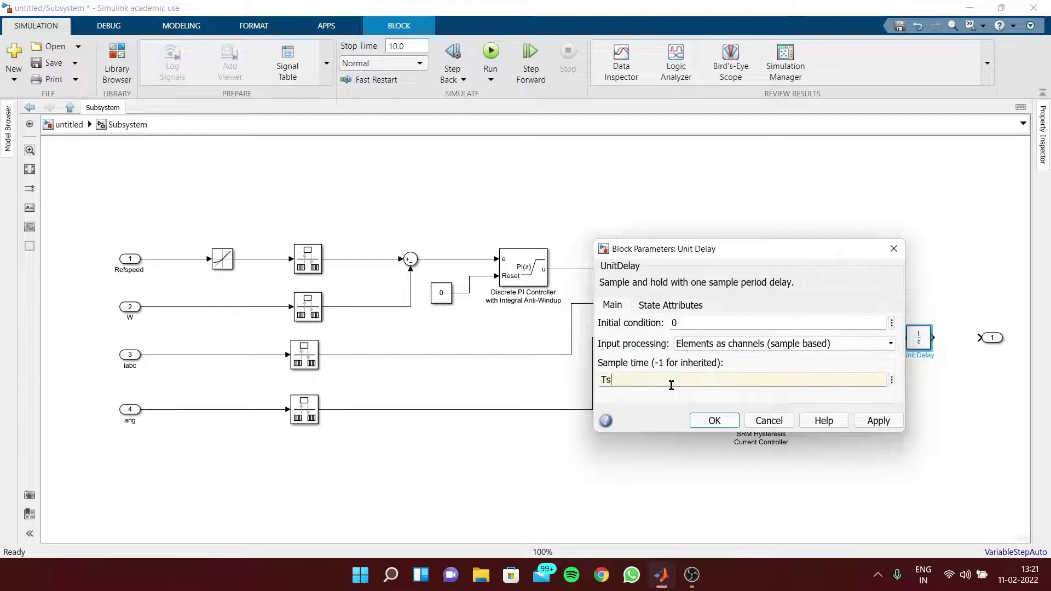
pyautogui.write('c')
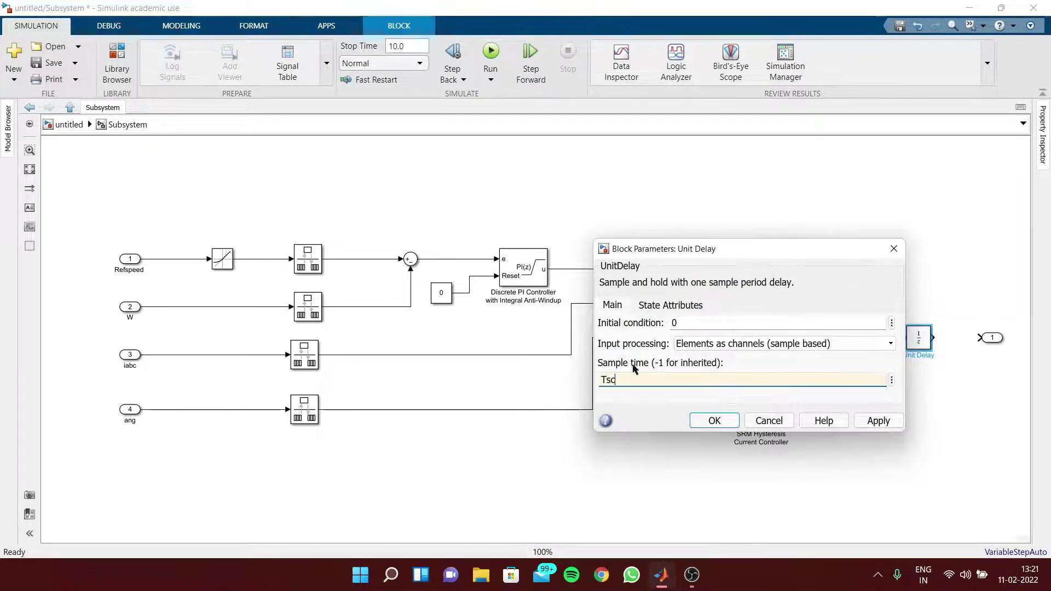
pyautogui.click(877, 420)
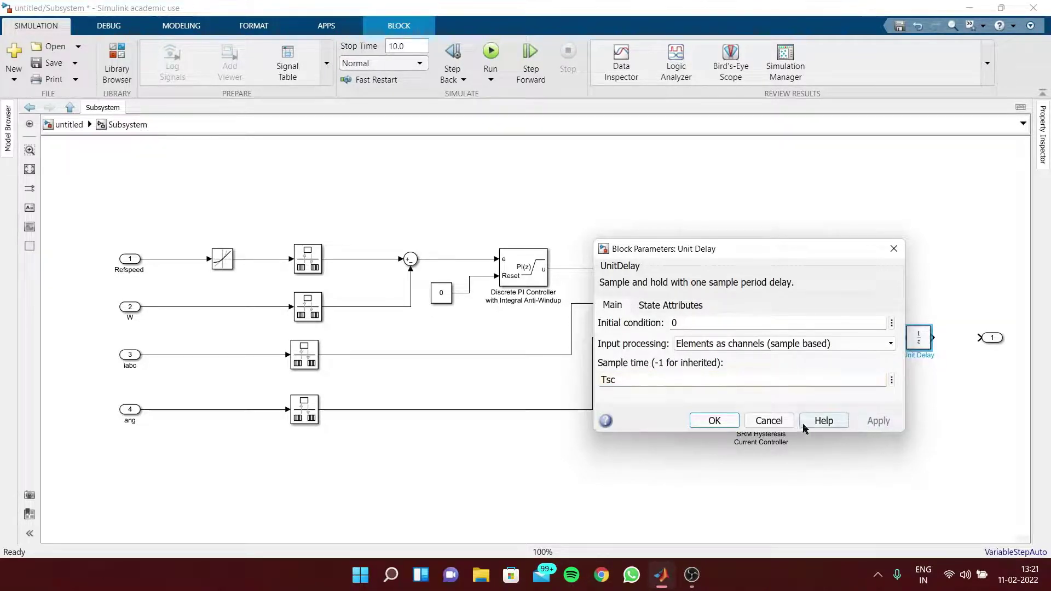
pyautogui.click(714, 420)
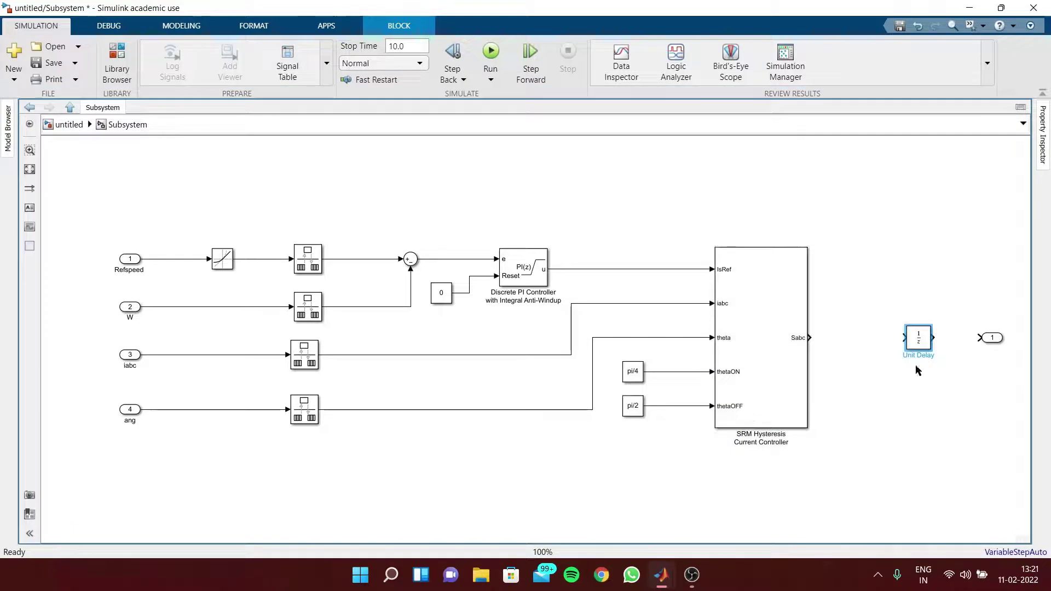
# - Add a Gain block before the Unit Delay and connect Sabc through the Gain and Unit Delay to the output port
pyautogui.doubleClick(856, 334)
pyautogui.write('gain')
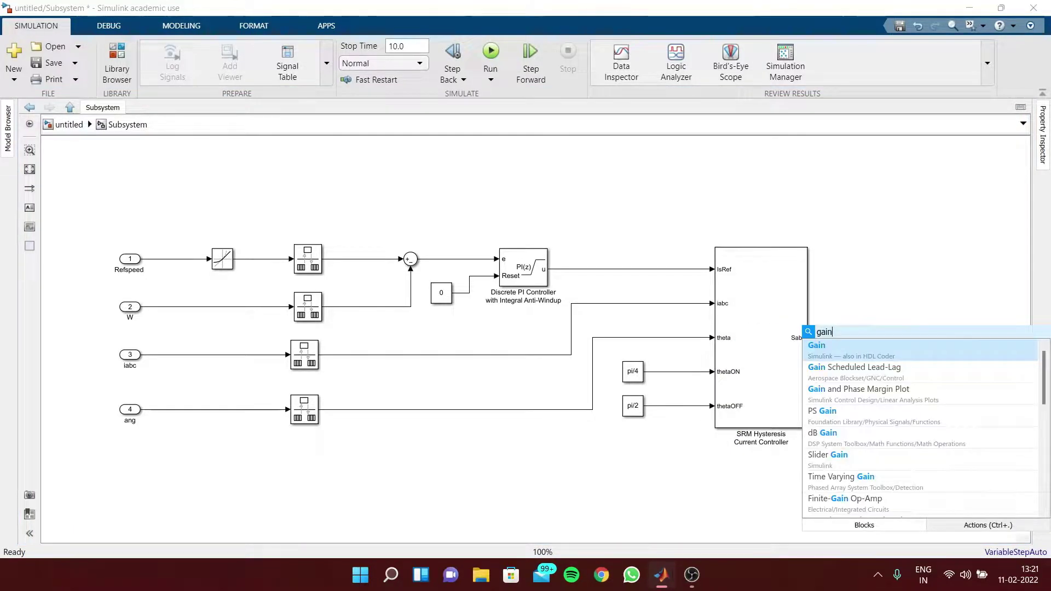
pyautogui.click(861, 351)
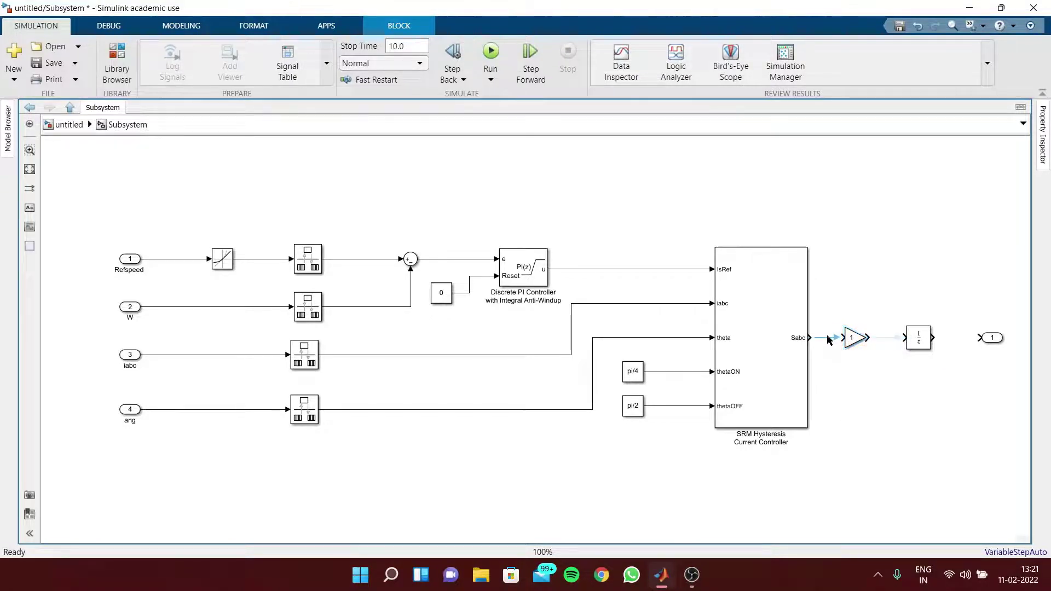
pyautogui.click(824, 349)
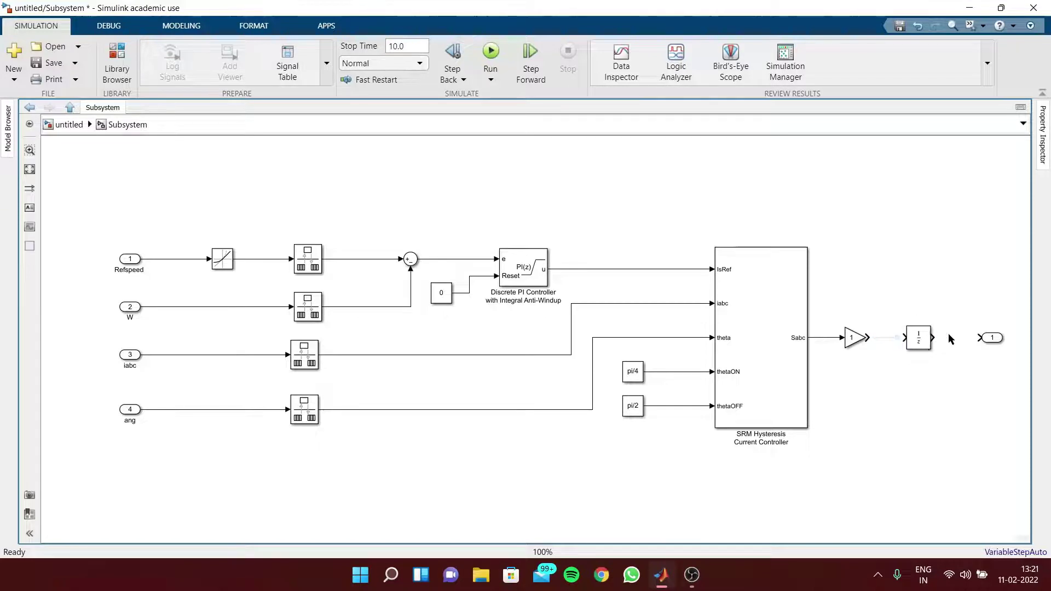
pyautogui.click(895, 340)
pyautogui.moveTo(994, 340); pyautogui.dragTo(982, 339)
# - Set the Gain block's gain to 15
pyautogui.doubleClick(857, 344)
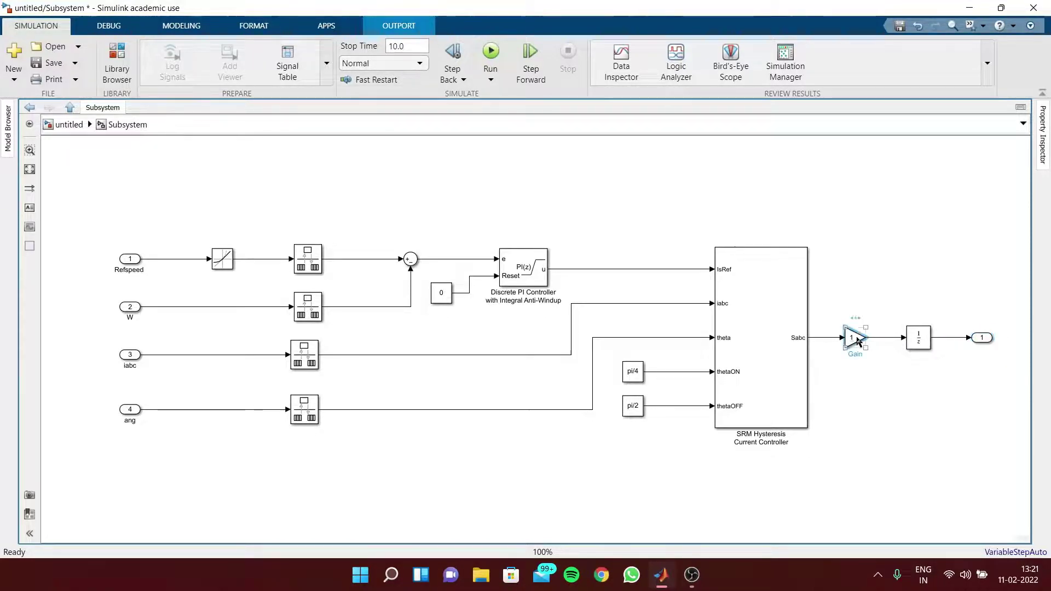
pyautogui.write('15')
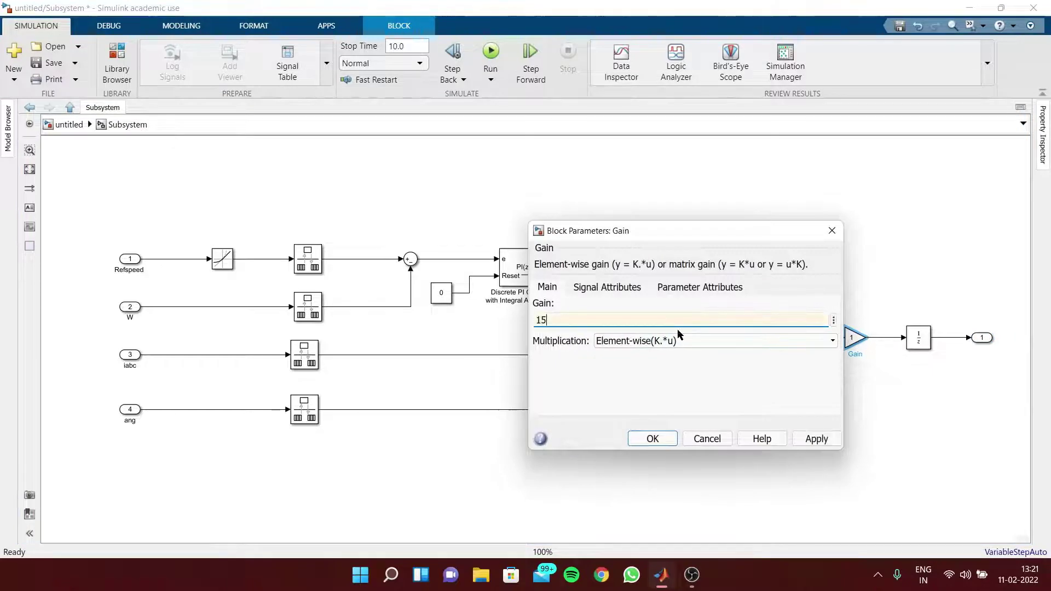
pyautogui.click(814, 439)
pyautogui.click(634, 440)
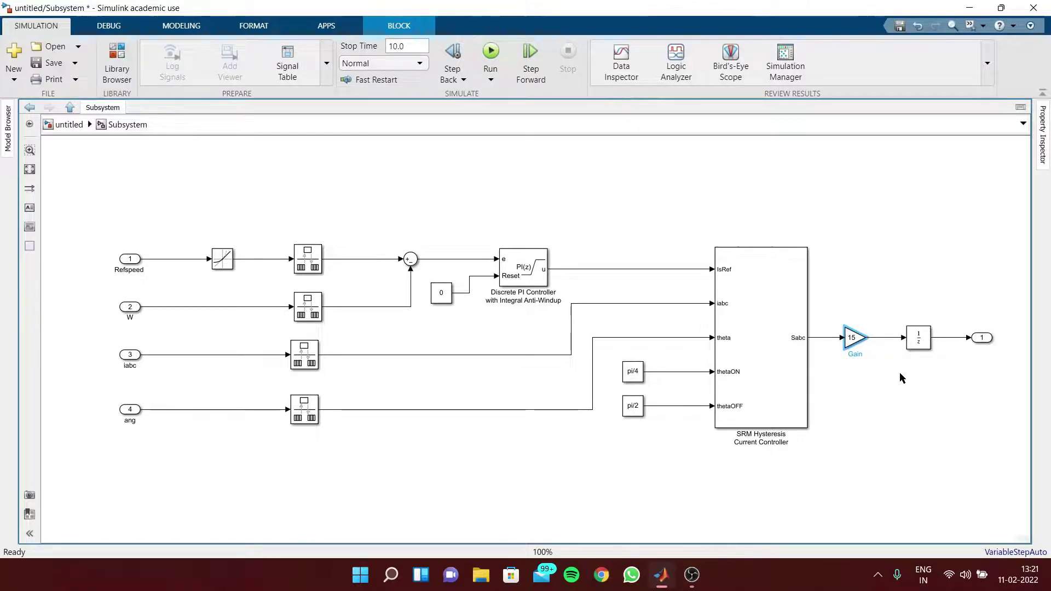
# - Return to the top-level model, enlarge the Subsystem block and rename it Controller
pyautogui.click(59, 125)
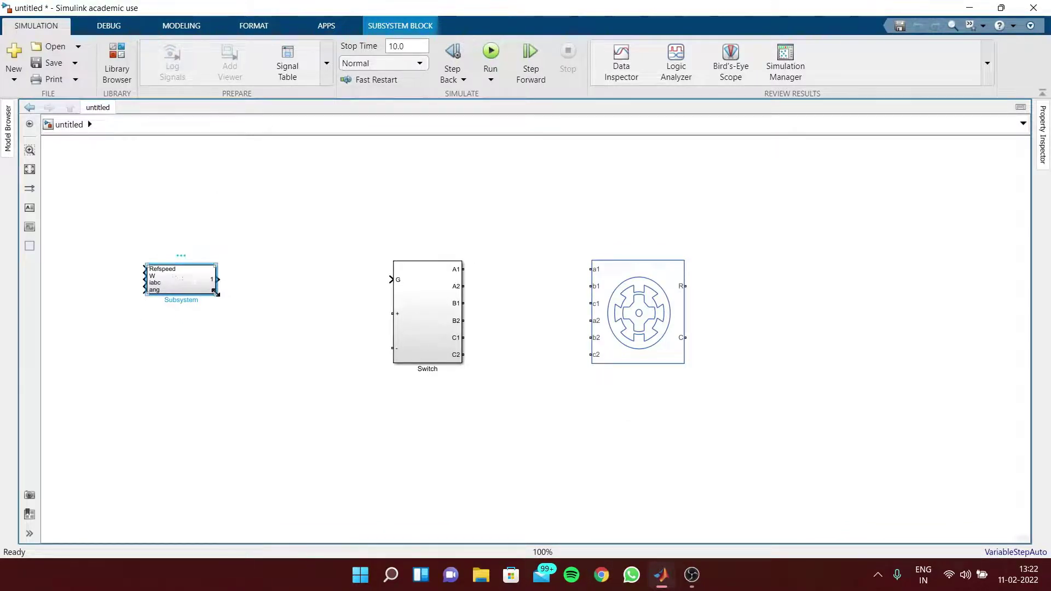
pyautogui.moveTo(216, 293); pyautogui.dragTo(190, 369)
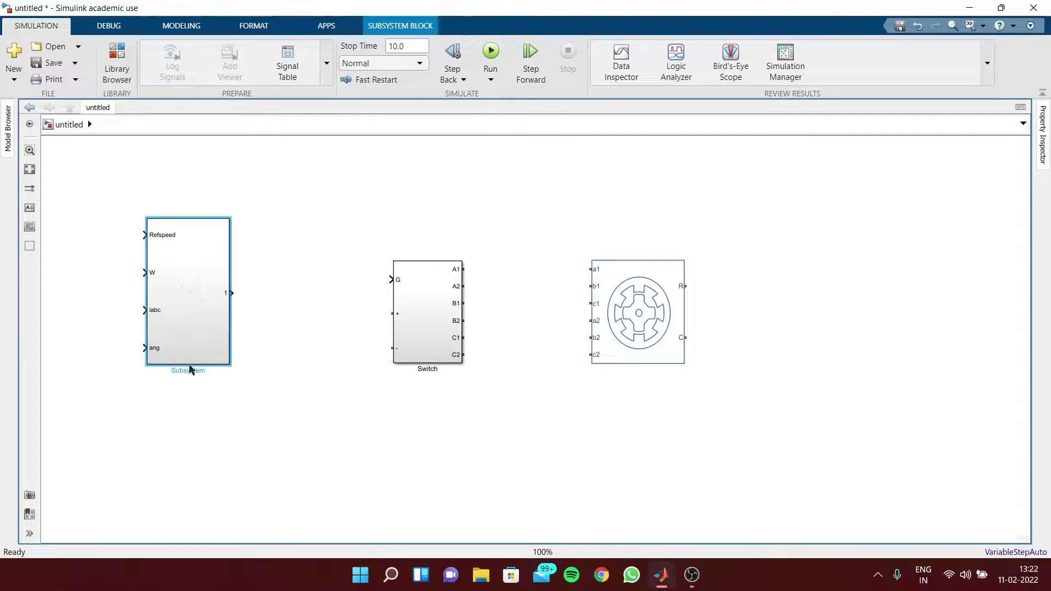
pyautogui.doubleClick(187, 371)
pyautogui.press('BackSpace')
pyautogui.write('Controller')
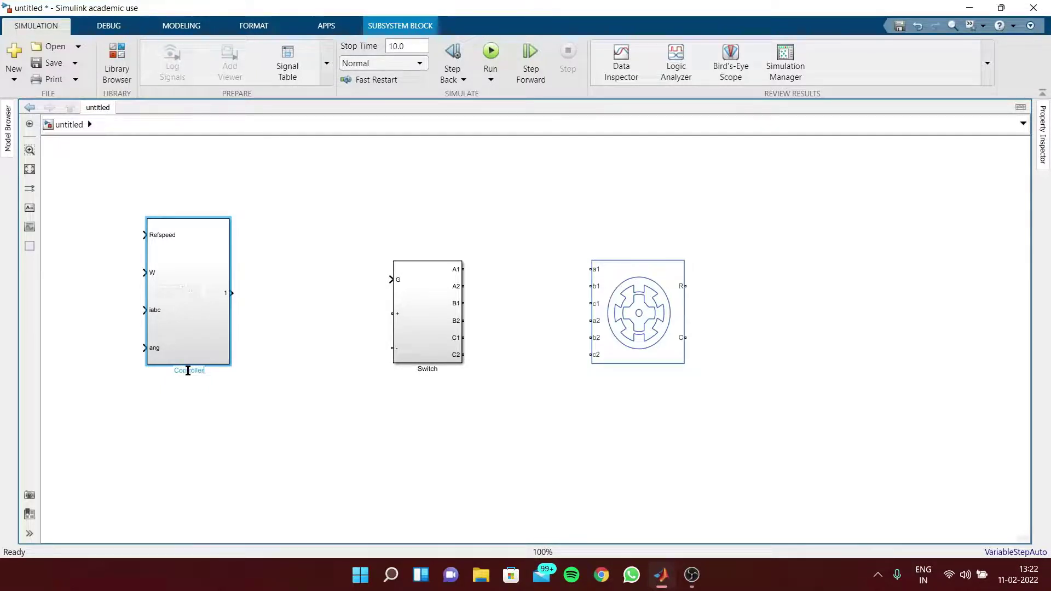
# - Turn off the content preview for the Controller block
pyautogui.rightClick(201, 287)
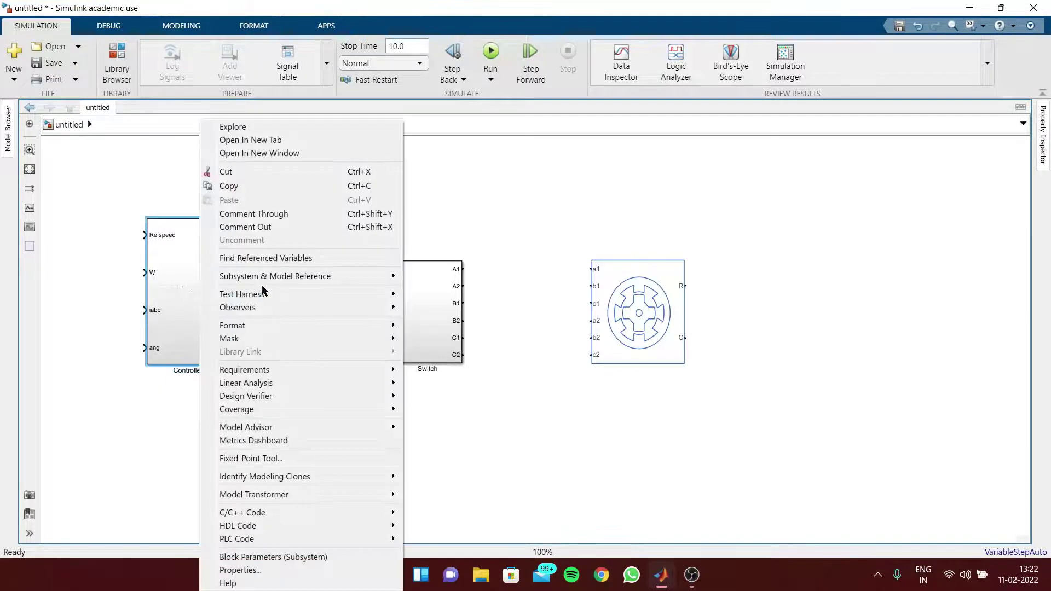
pyautogui.moveTo(324, 326)
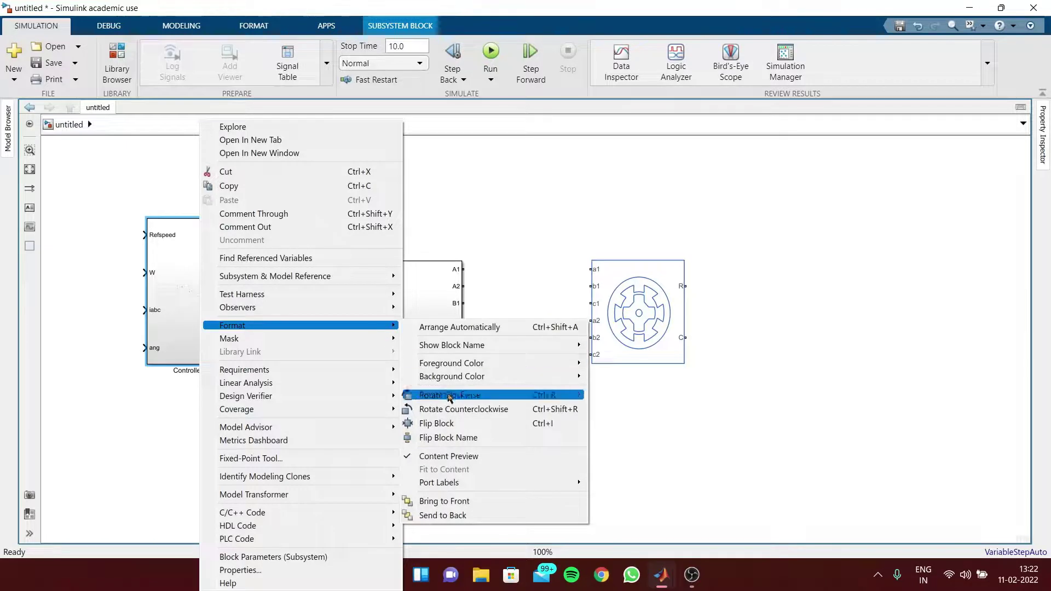
pyautogui.click(460, 457)
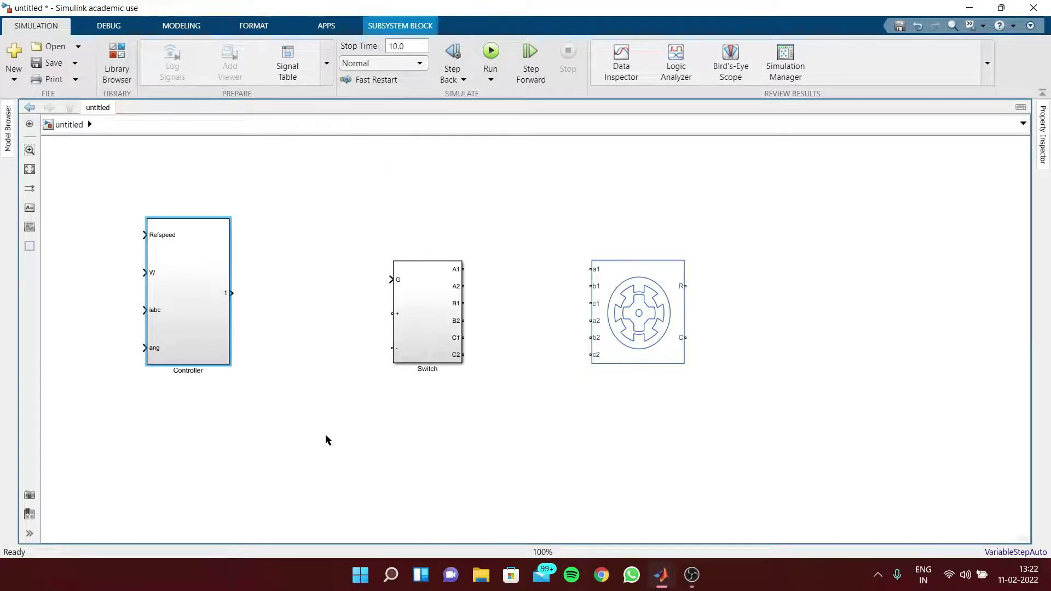
# - Rename the output port inside the Controller subsystem as G and return to the top-level model
pyautogui.doubleClick(185, 323)
pyautogui.click(981, 338)
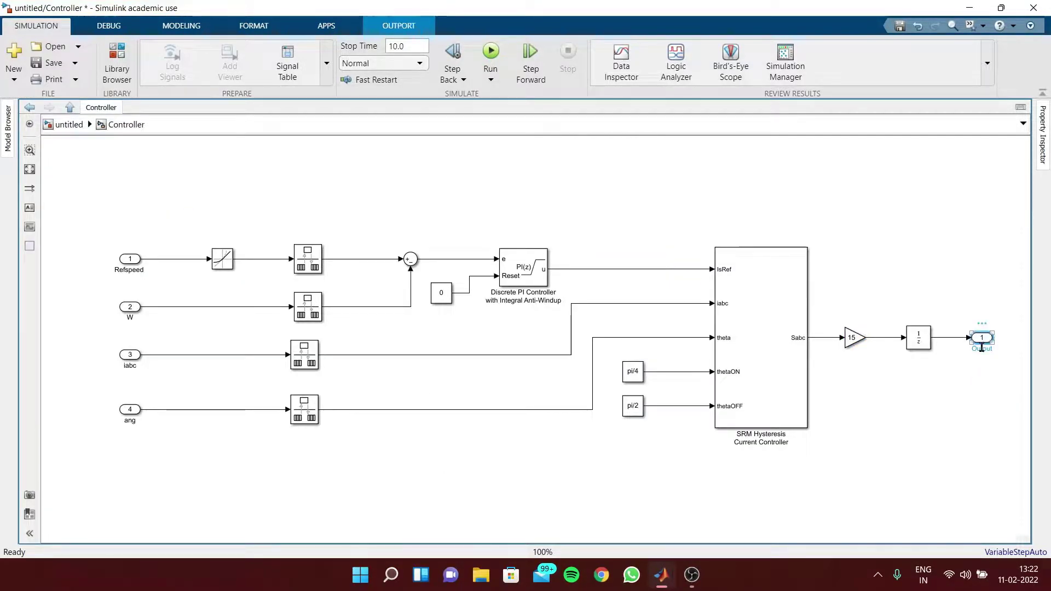
pyautogui.doubleClick(981, 349)
pyautogui.write('G')
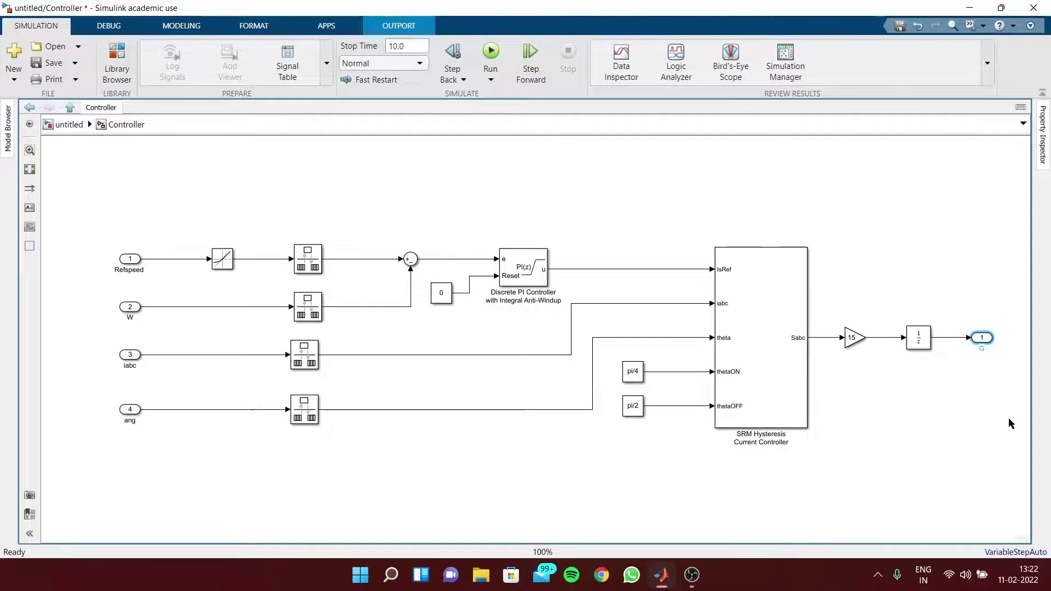
pyautogui.click(946, 421)
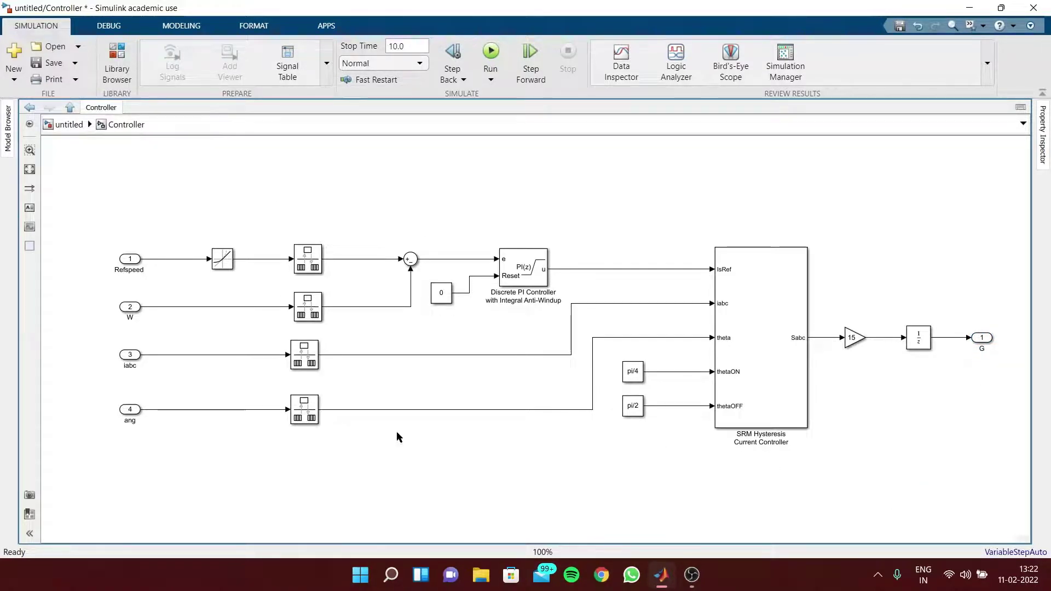
pyautogui.click(68, 125)
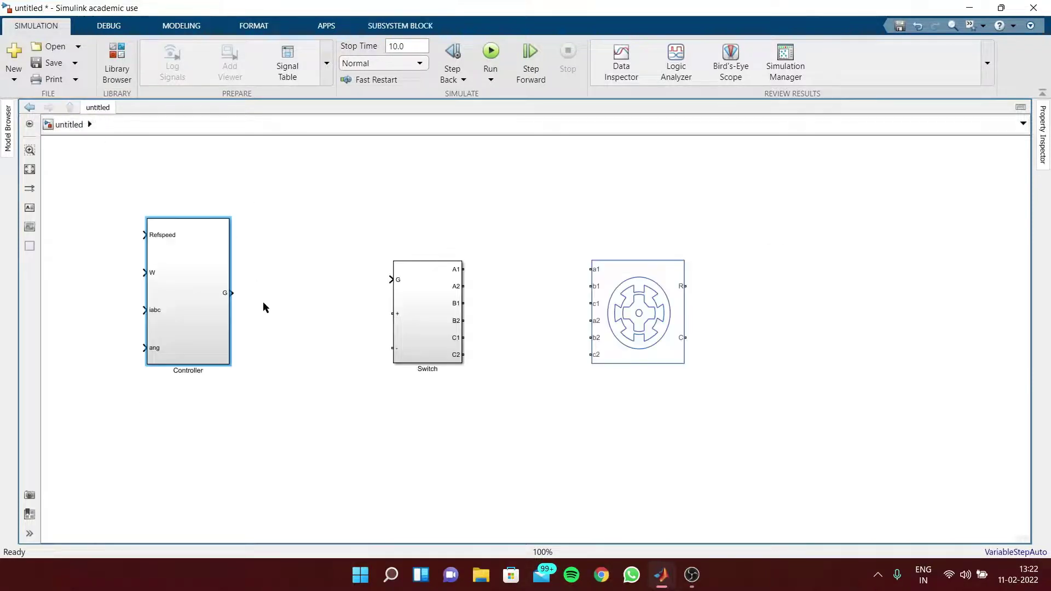
# - Align the Controller's G output with the Switch's G input and move the Switched Reluctance Machine further right of the Switch
pyautogui.moveTo(203, 320); pyautogui.dragTo(200, 305)
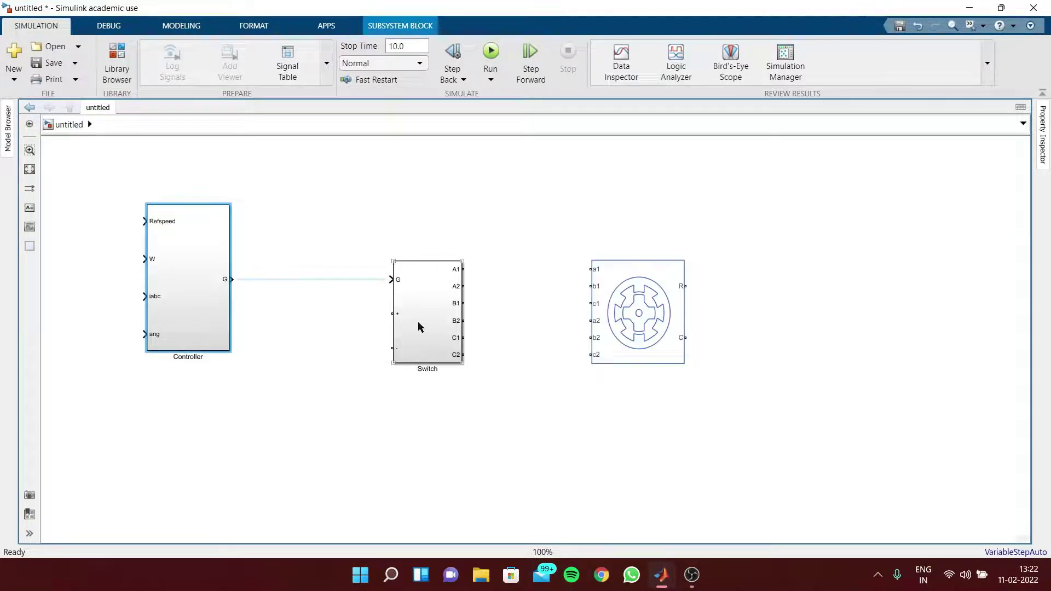
pyautogui.moveTo(419, 327); pyautogui.dragTo(429, 326)
pyautogui.moveTo(637, 306); pyautogui.dragTo(693, 306)
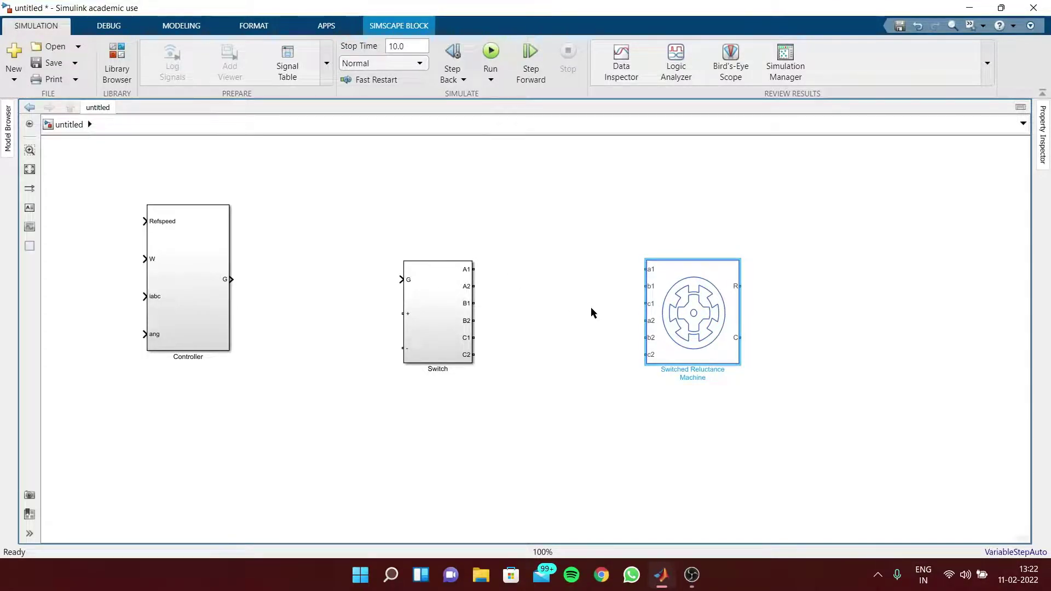
pyautogui.keyDown('ctrl'); pyautogui.click(699, 321); pyautogui.keyUp('ctrl')
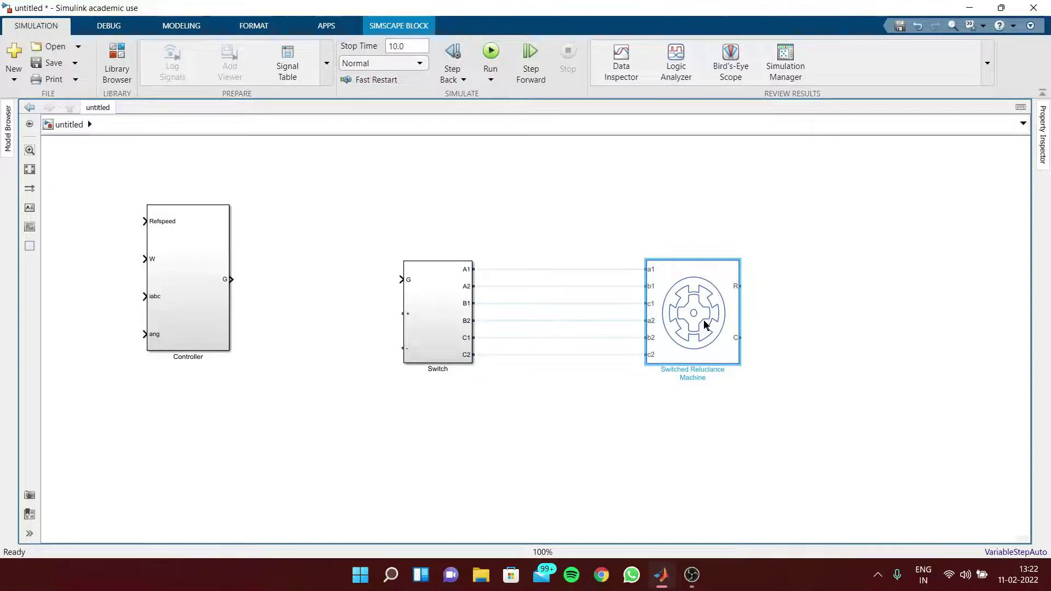
# - Add a Subsystem block above the gap between the Switch and the Switched Reluctance Machine
pyautogui.doubleClick(542, 189)
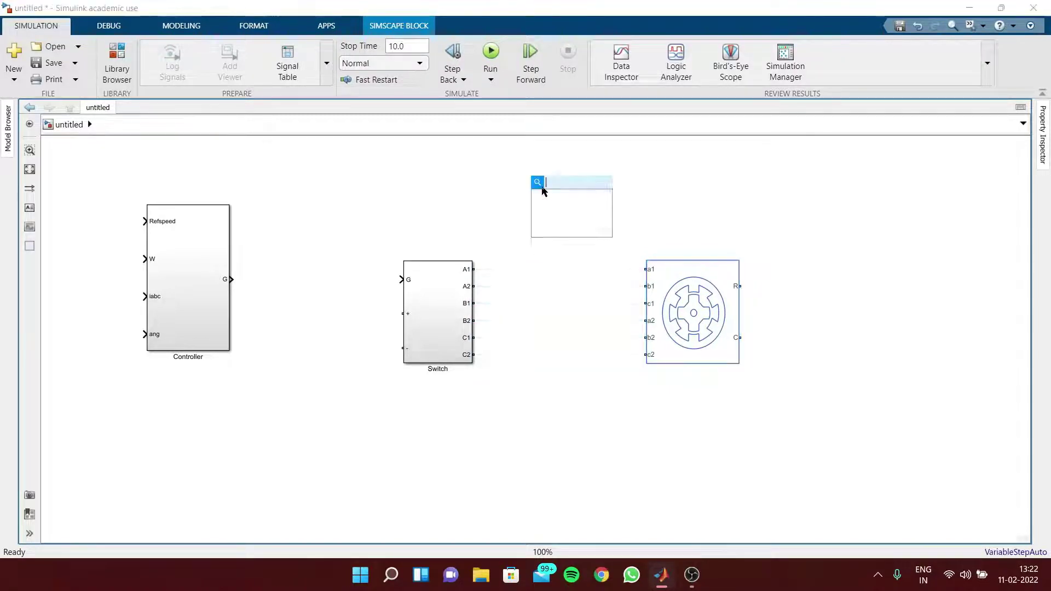
pyautogui.write('sub')
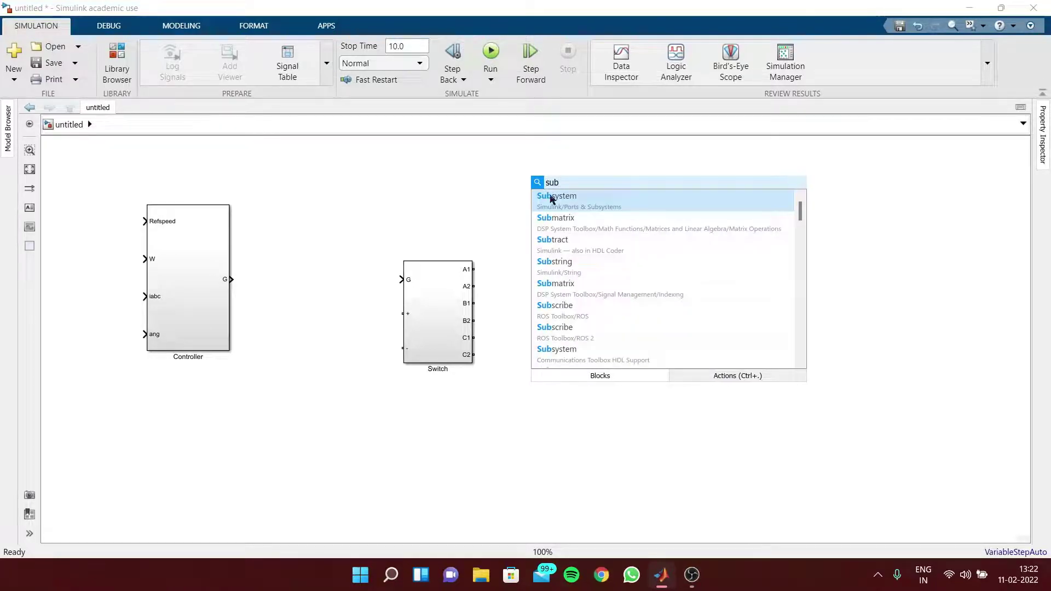
pyautogui.click(552, 198)
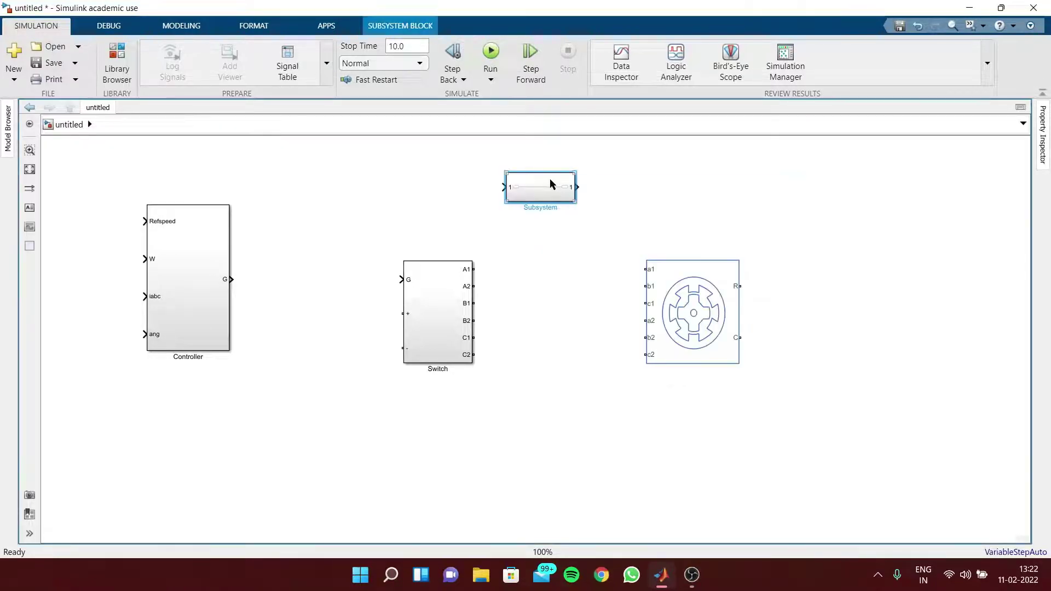
pyautogui.moveTo(553, 182); pyautogui.dragTo(555, 208)
# - Open the new Subsystem block and delete its default input port, output port and connecting line
pyautogui.doubleClick(556, 209)
pyautogui.moveTo(713, 413); pyautogui.dragTo(420, 274)
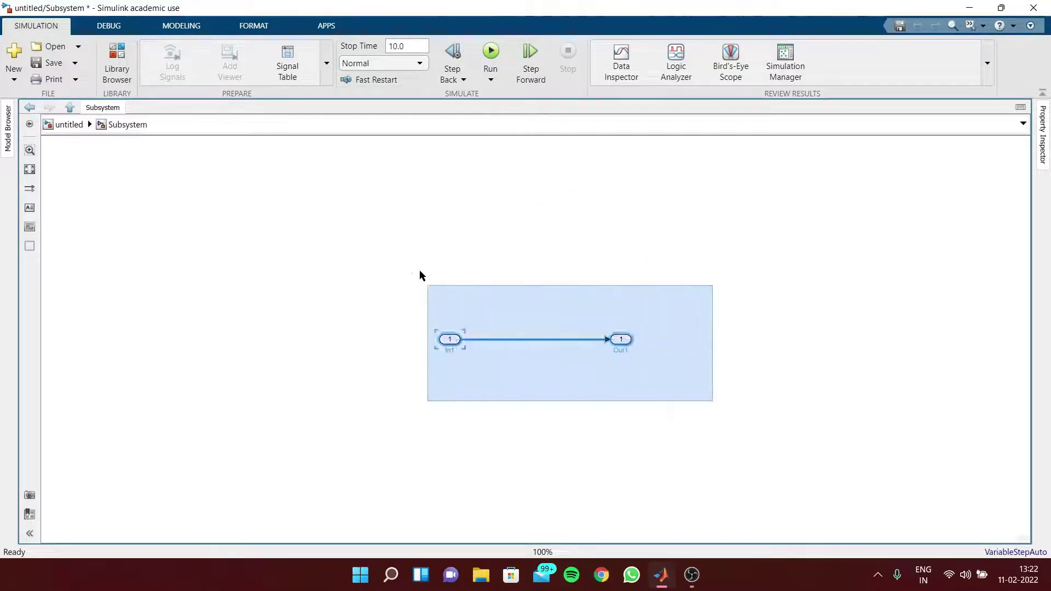
pyautogui.press('Delete')
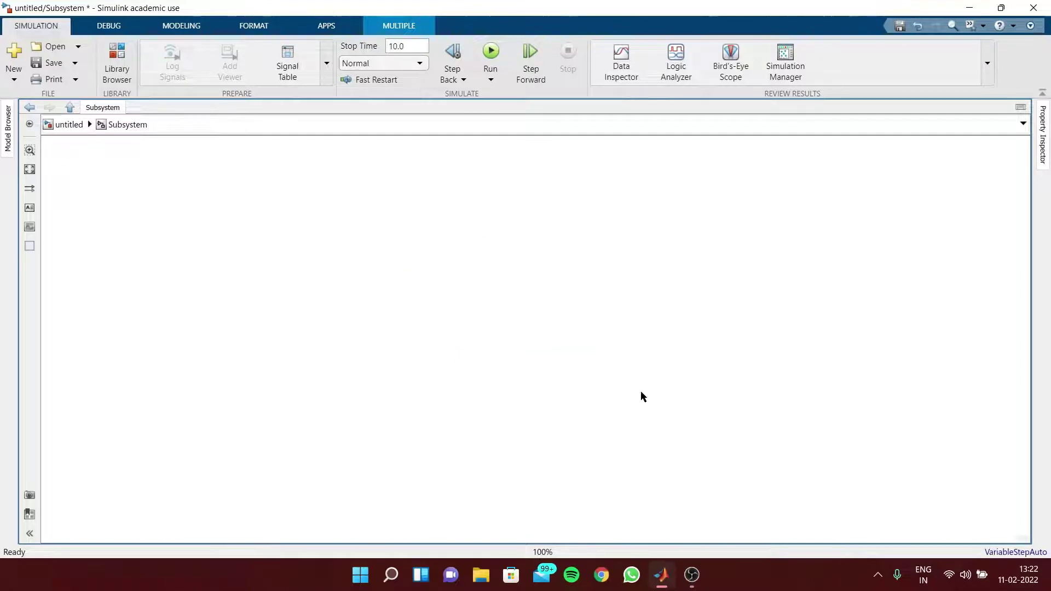
# - Add a Current Sensor (Three-Phase) block in the middle of the empty subsystem and check its block description
pyautogui.doubleClick(500, 274)
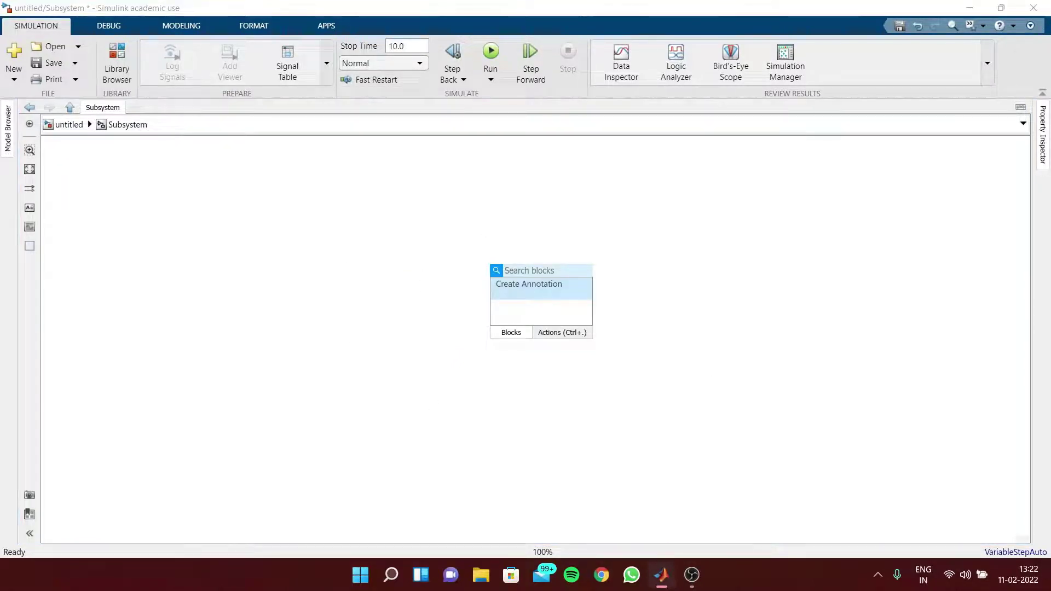
pyautogui.write('cur')
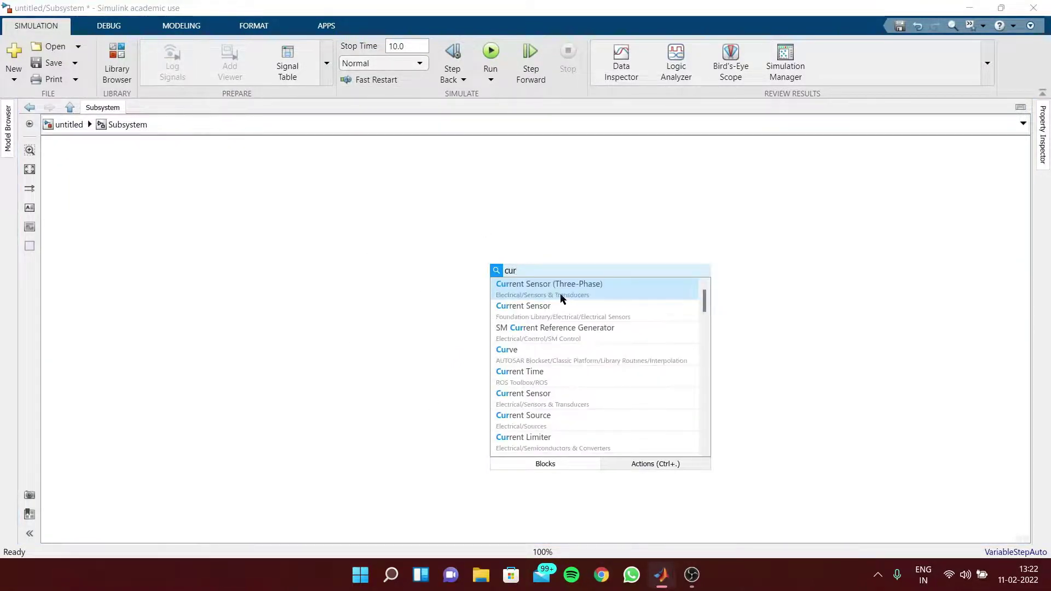
pyautogui.click(602, 286)
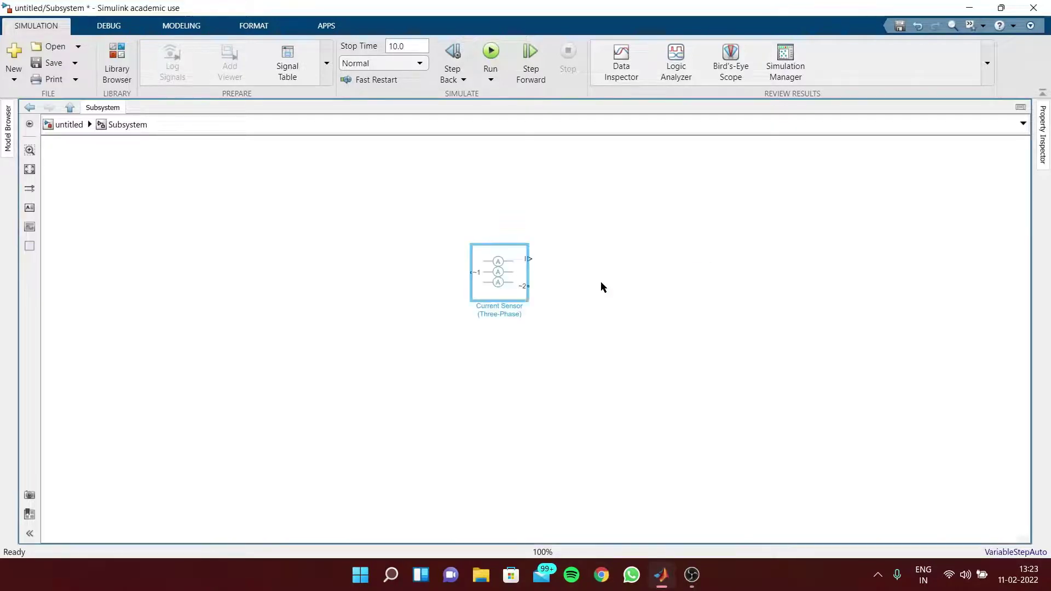
pyautogui.moveTo(507, 275); pyautogui.dragTo(516, 315)
pyautogui.doubleClick(516, 314)
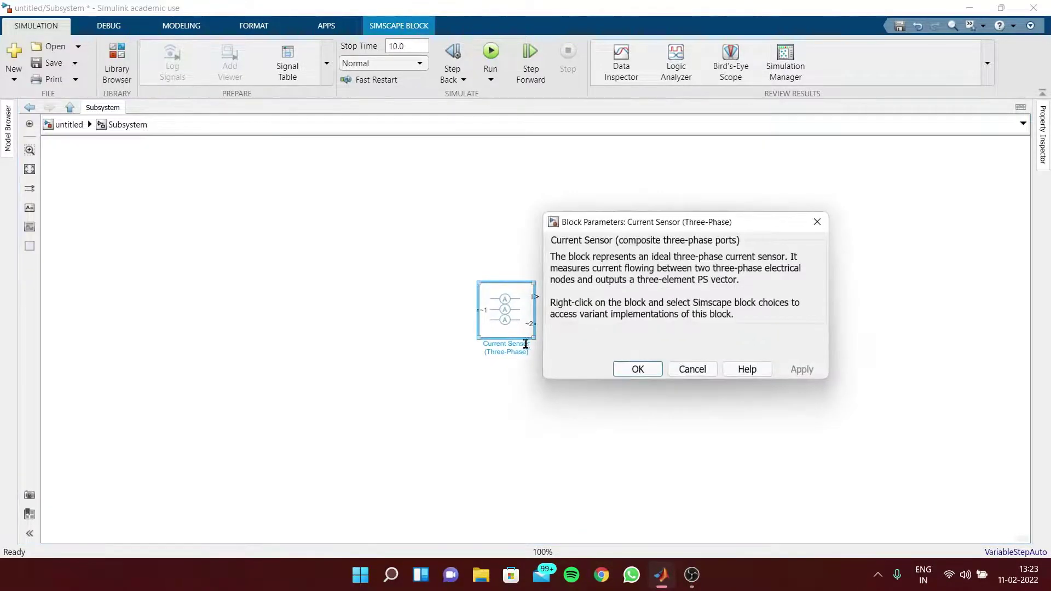
pyautogui.click(814, 223)
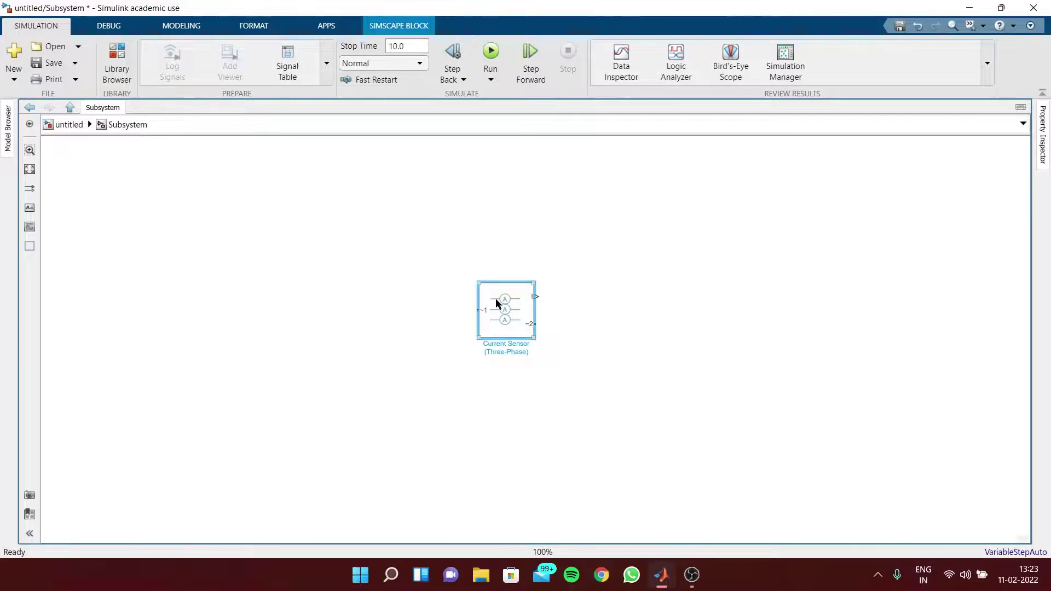
# - Switch the three-phase Current Sensor to its expanded three-phase ports variant, enlarge the block and review its description
pyautogui.rightClick(496, 300)
pyautogui.moveTo(665, 207)
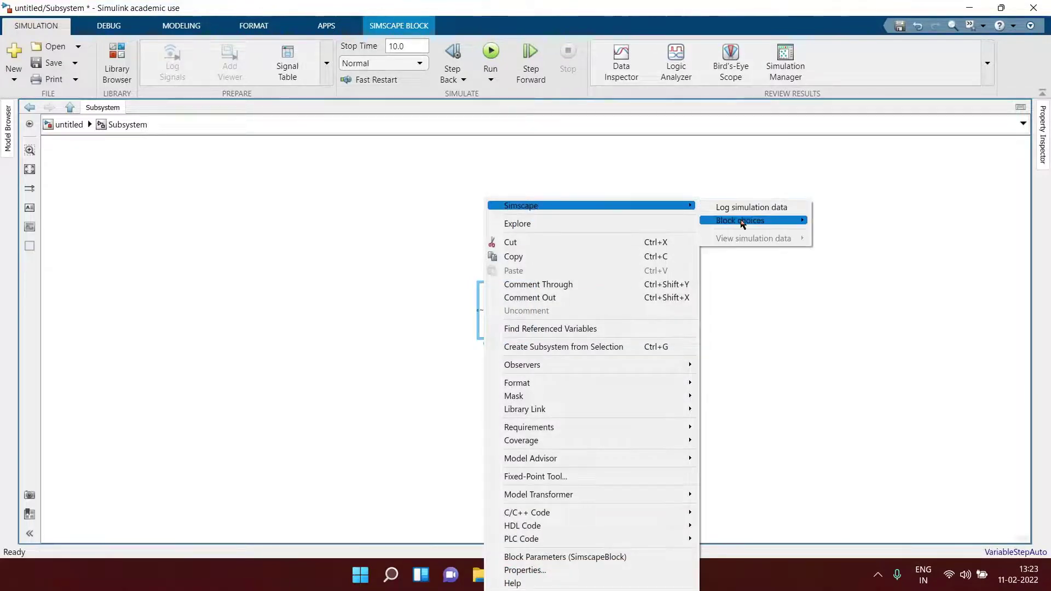
pyautogui.moveTo(743, 221)
pyautogui.click(832, 231)
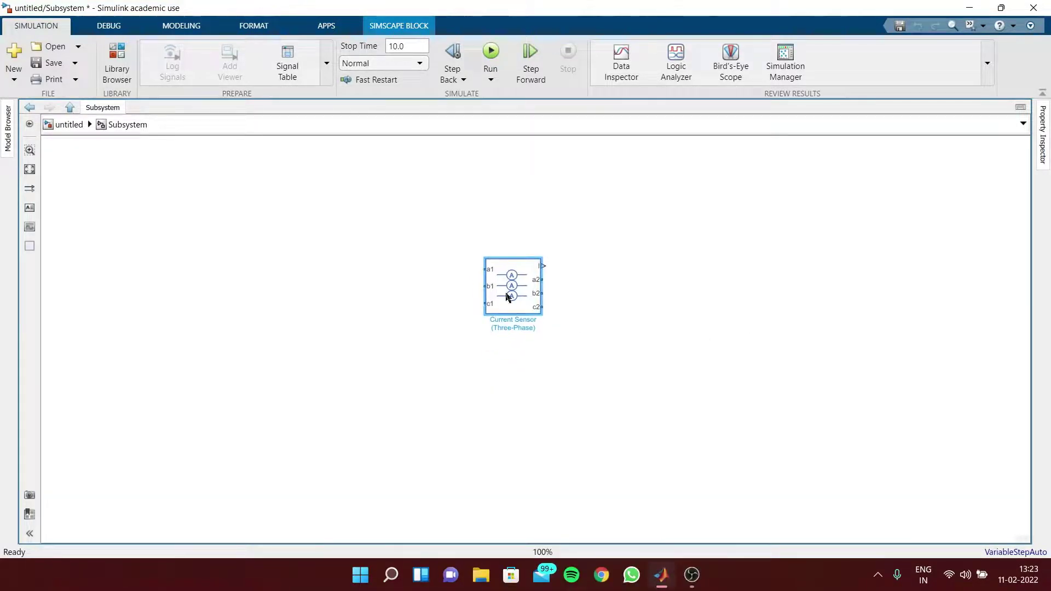
pyautogui.moveTo(540, 311); pyautogui.dragTo(582, 365)
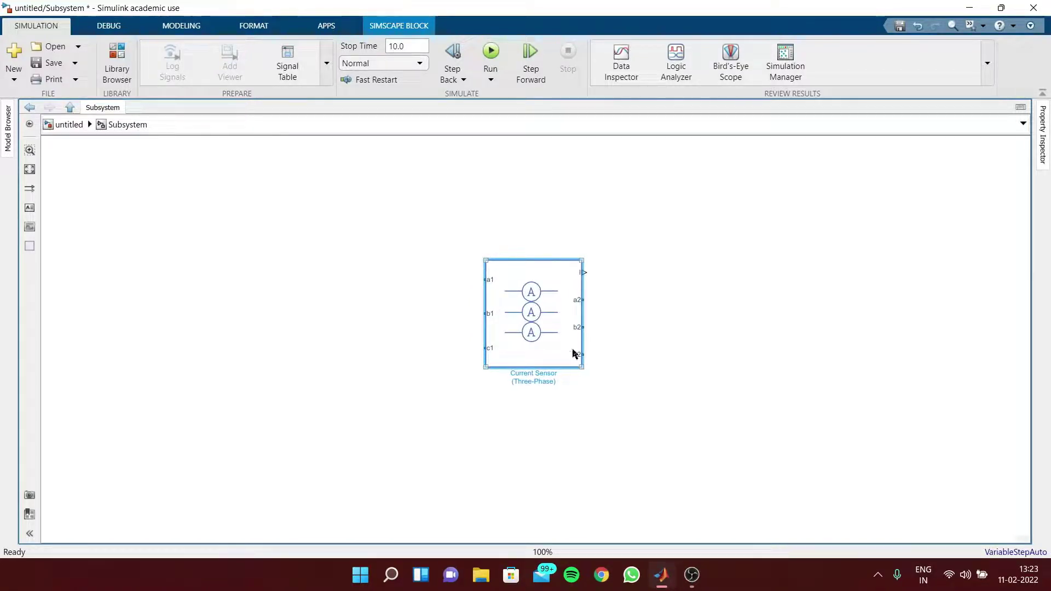
pyautogui.doubleClick(543, 299)
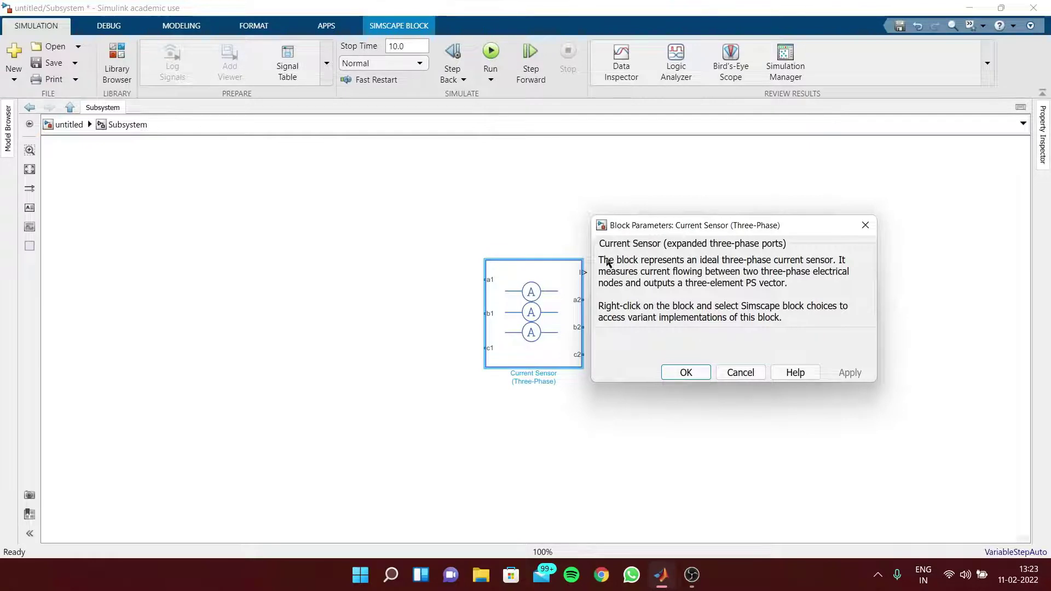
pyautogui.moveTo(607, 263); pyautogui.dragTo(818, 320)
pyautogui.click(815, 324)
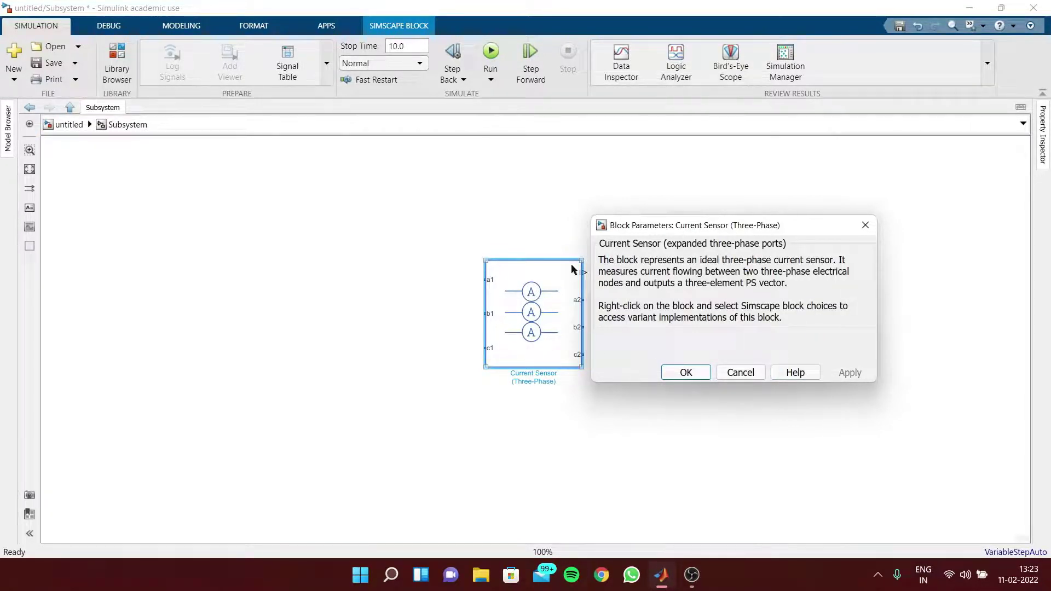
pyautogui.click(865, 225)
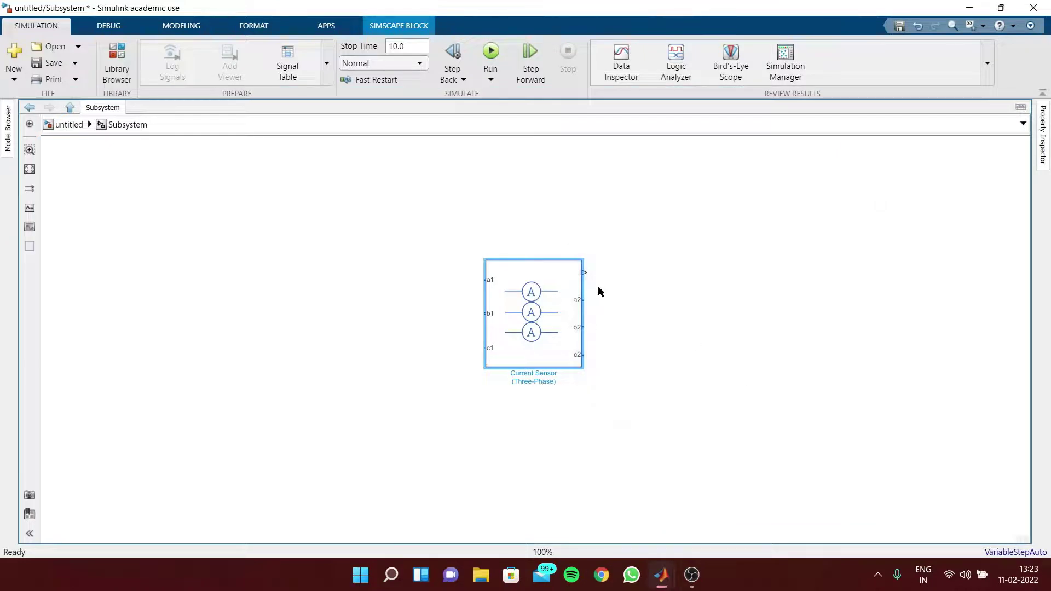
pyautogui.moveTo(543, 294); pyautogui.dragTo(546, 293)
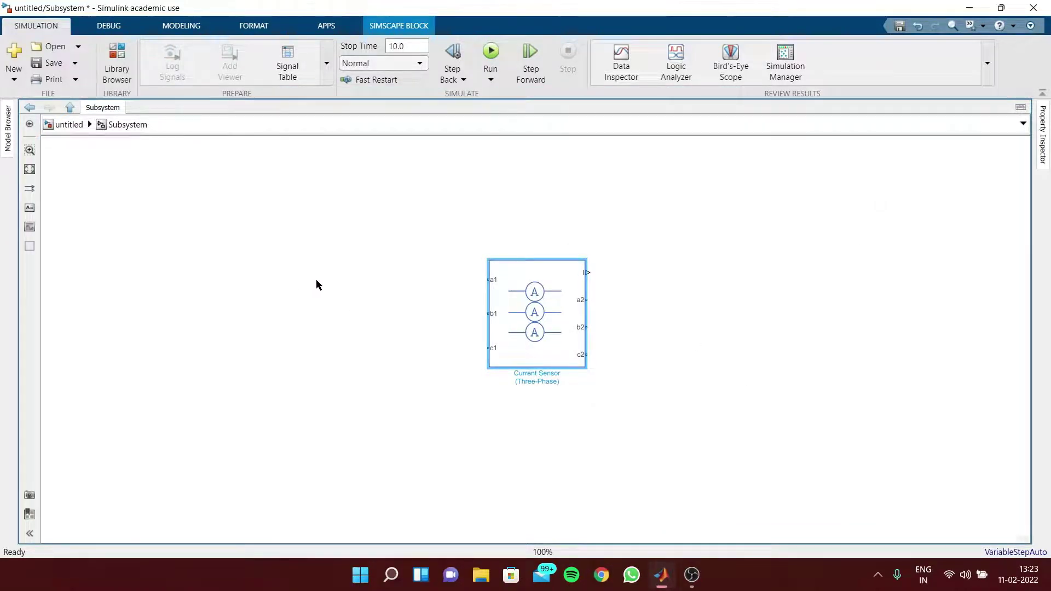
# - Add three Connection Ports facing the sensor's a1, b1 and c1, plus a fourth beside a2 rotated to face the sensor
pyautogui.doubleClick(300, 278)
pyautogui.write('co')
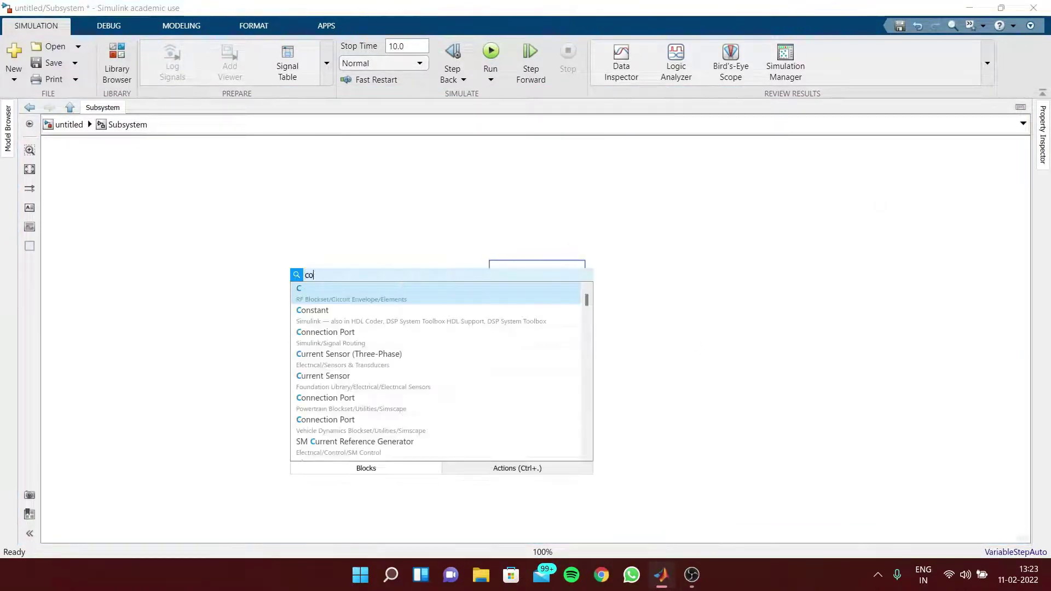
pyautogui.write('nn')
pyautogui.click(304, 286)
pyautogui.moveTo(304, 283); pyautogui.dragTo(651, 295)
pyautogui.hotkey('ctrl', 'r')
pyautogui.hotkey('ctrl', 'r')
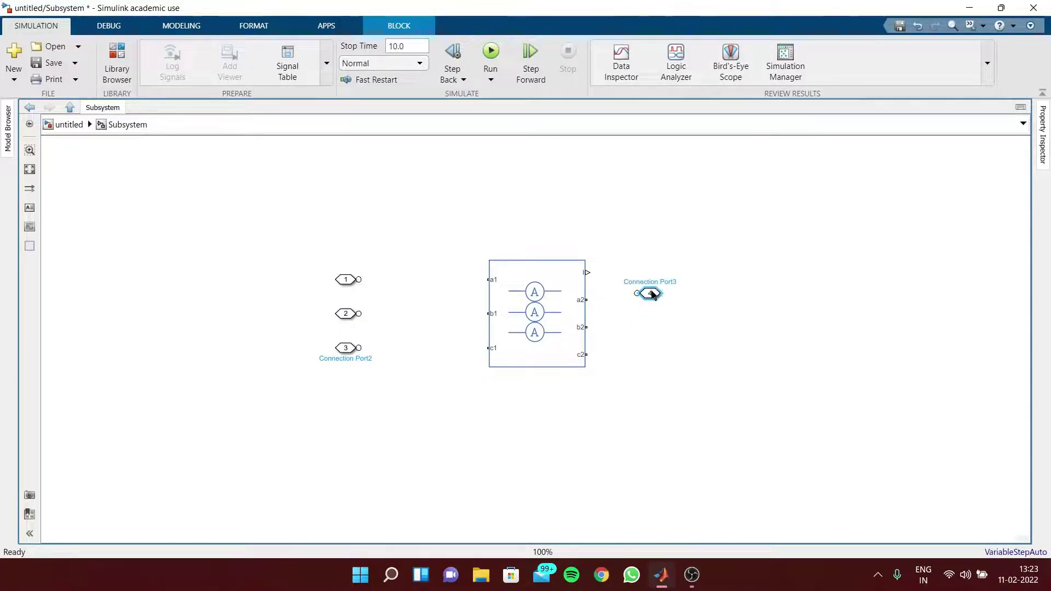
# - Set the fourth Connection Port's location on the parent subsystem to Right and duplicate it, aligning ports 4, 5 and 6 with a2, b2 and c2
pyautogui.doubleClick(652, 293)
pyautogui.click(852, 289)
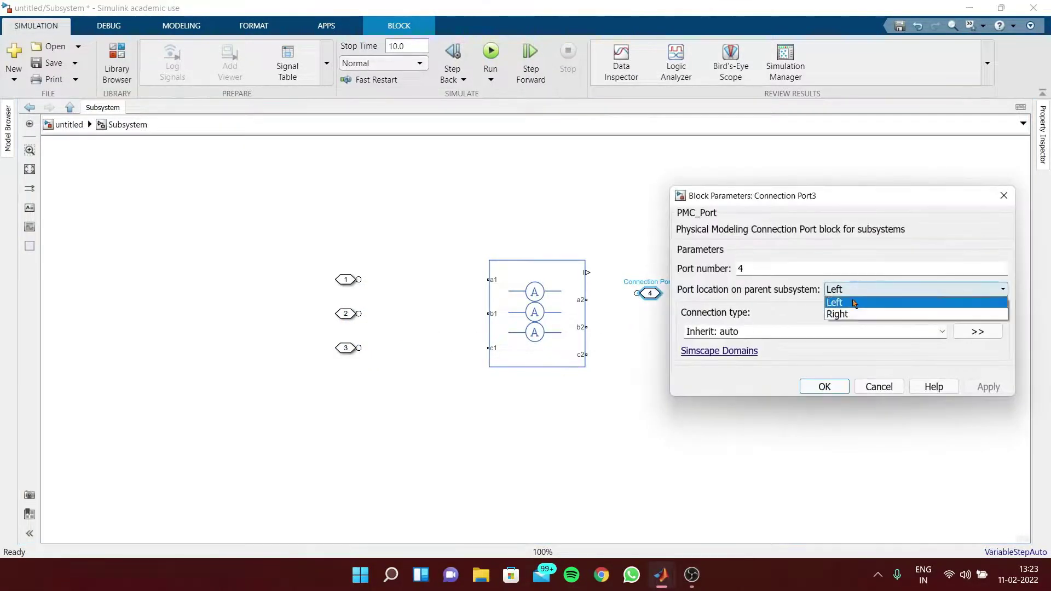
pyautogui.click(851, 314)
pyautogui.click(964, 387)
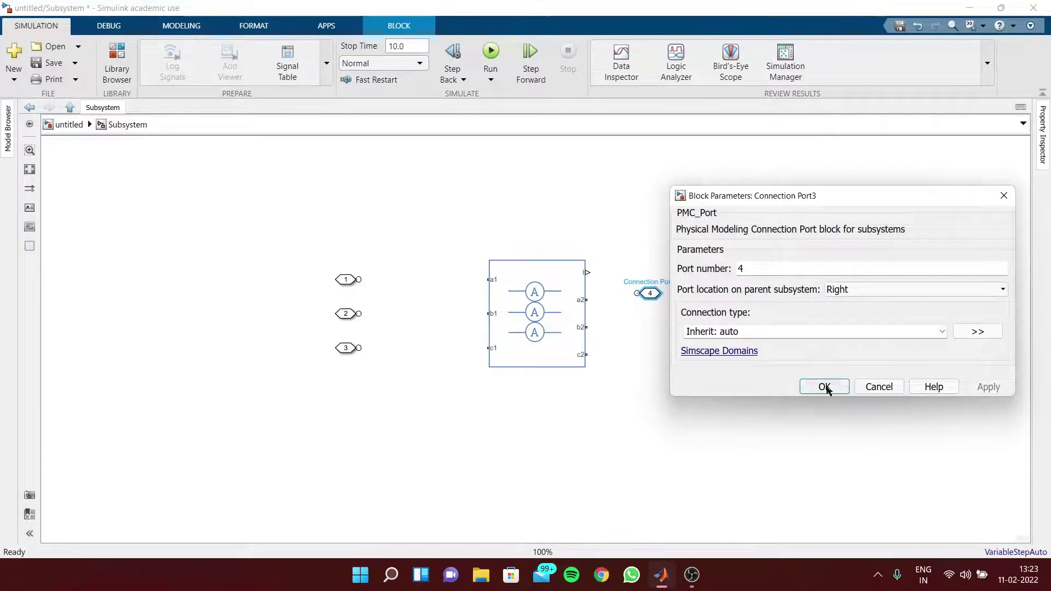
pyautogui.click(825, 387)
pyautogui.moveTo(654, 294); pyautogui.dragTo(665, 362)
pyautogui.click(604, 290)
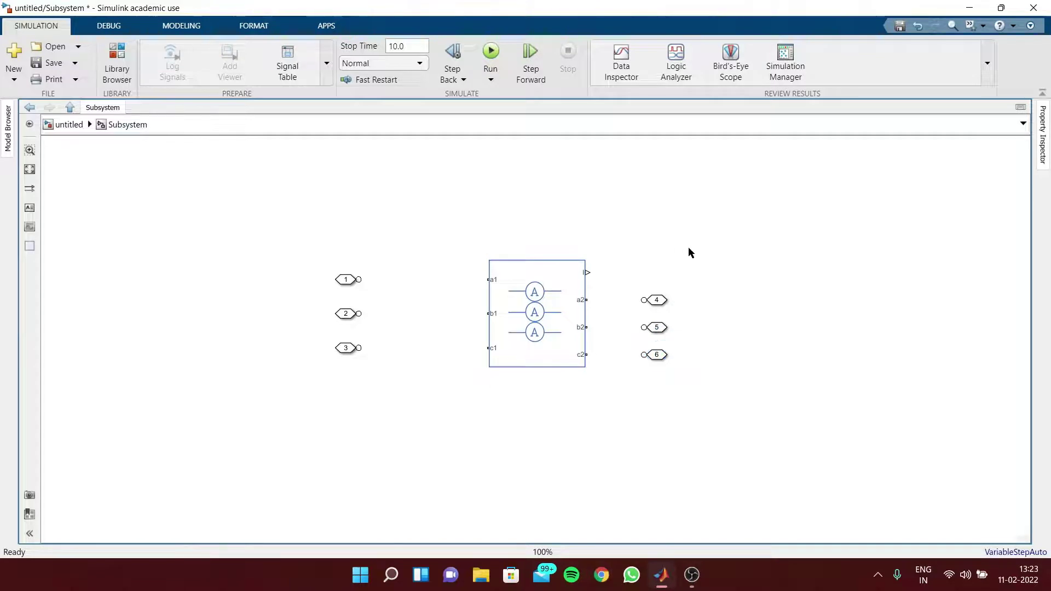
# - Add an Output port block above and to the right of Connection Port 4
pyautogui.doubleClick(692, 214)
pyautogui.write('out')
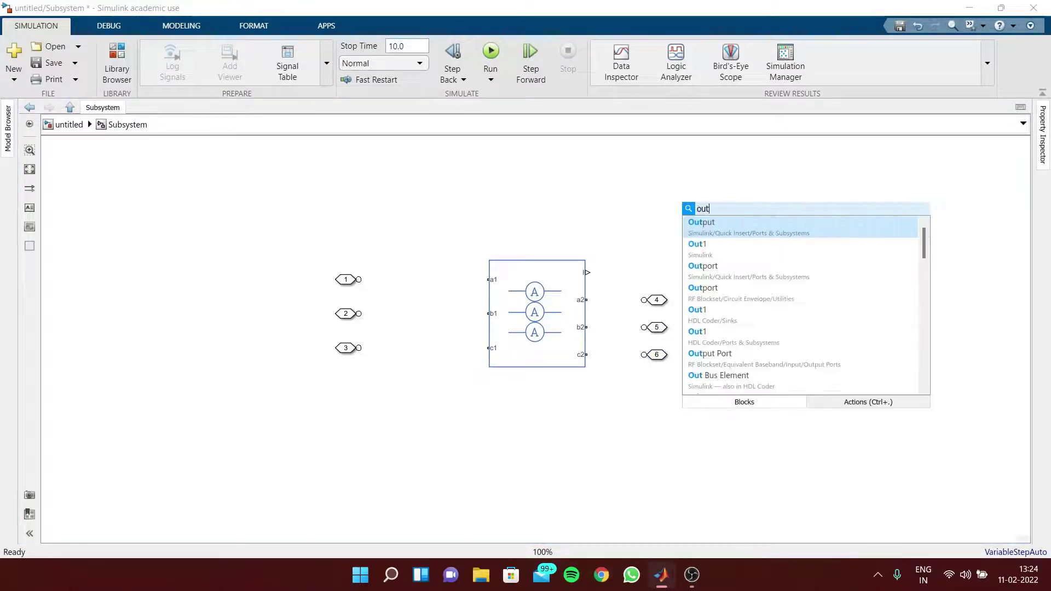
pyautogui.click(726, 225)
pyautogui.moveTo(688, 212); pyautogui.dragTo(705, 224)
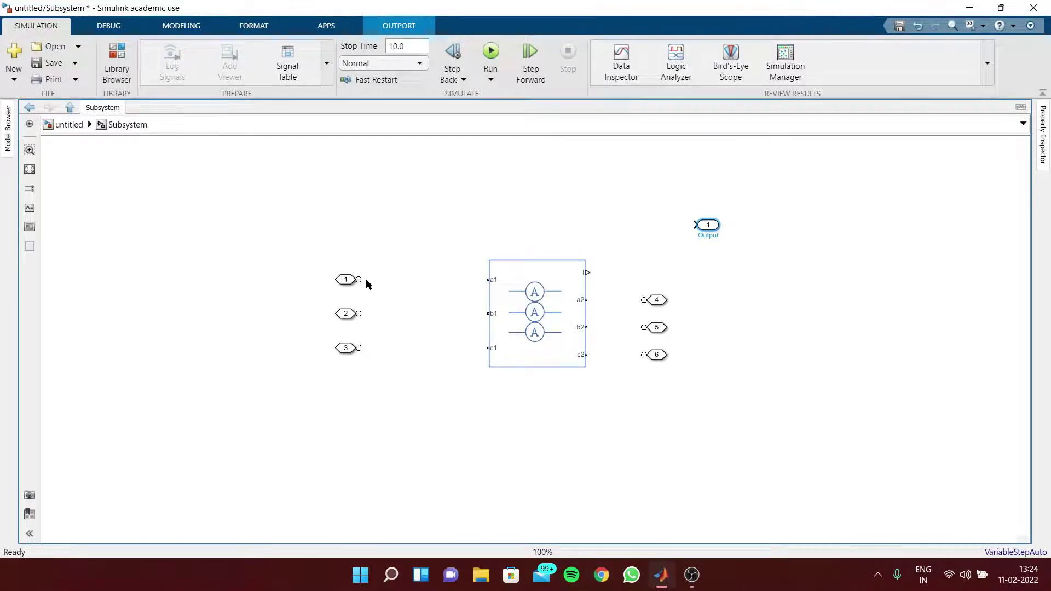
# - Connect ports 1, 2 and 3 to the sensor's a1, b1 and c1, and ports 4, 5 and 6 to a2, b2 and c2
pyautogui.moveTo(362, 279); pyautogui.dragTo(482, 279)
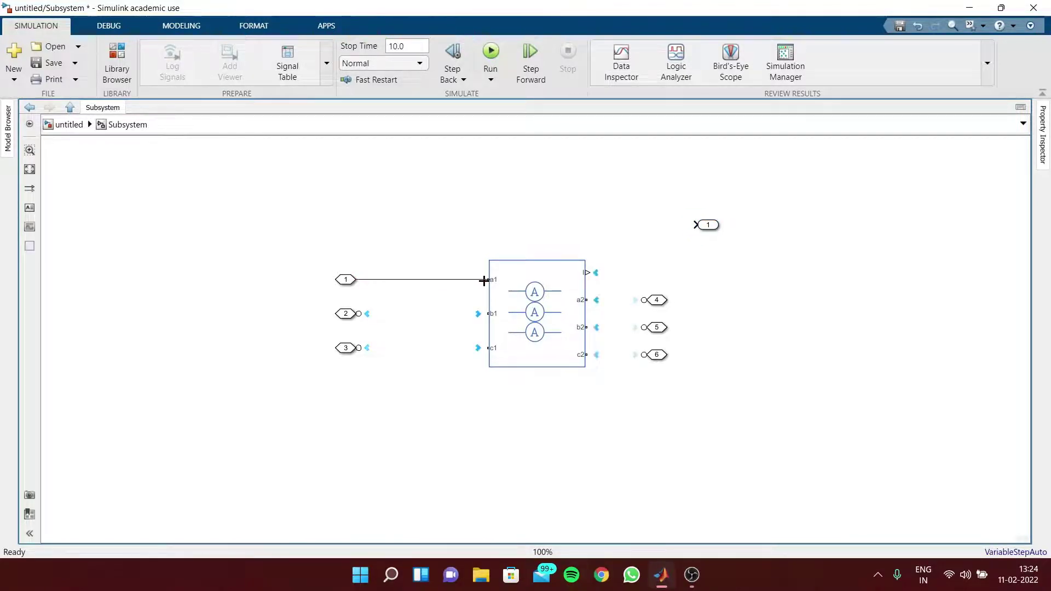
pyautogui.moveTo(359, 313); pyautogui.dragTo(487, 313)
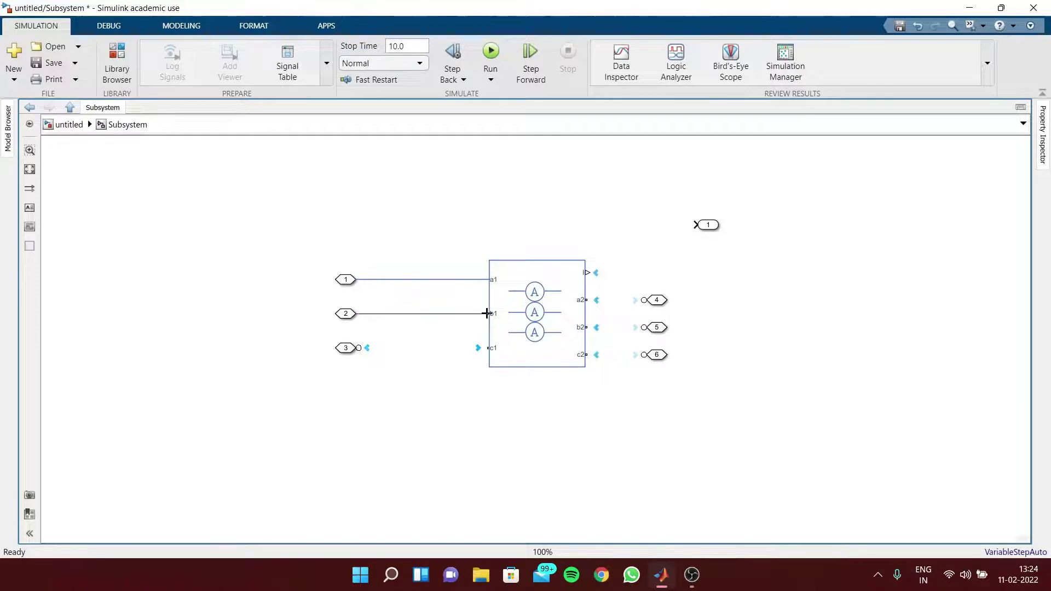
pyautogui.moveTo(358, 348); pyautogui.dragTo(487, 348)
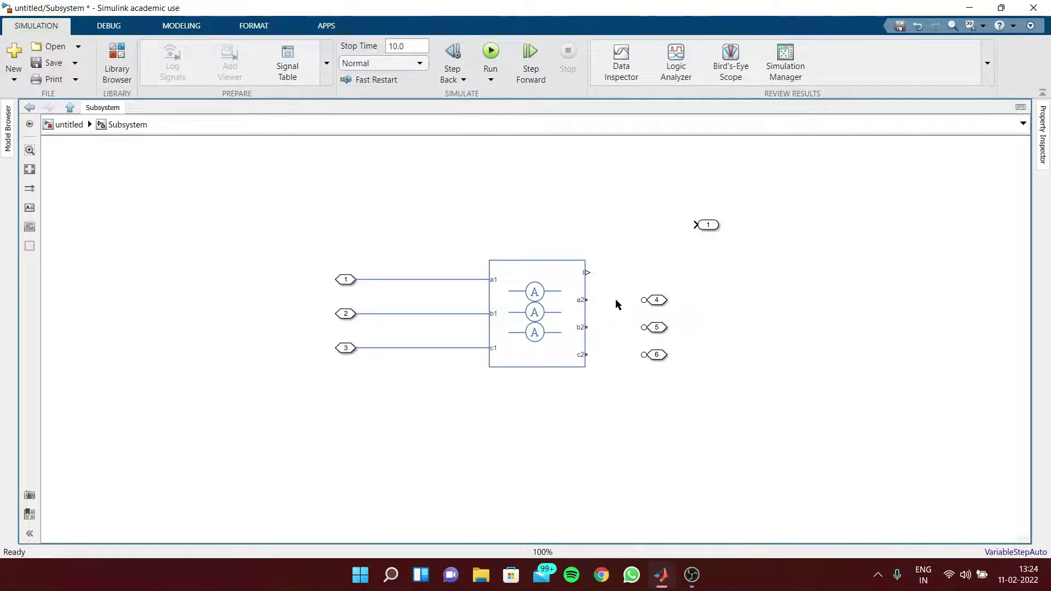
pyautogui.moveTo(639, 300); pyautogui.dragTo(586, 300)
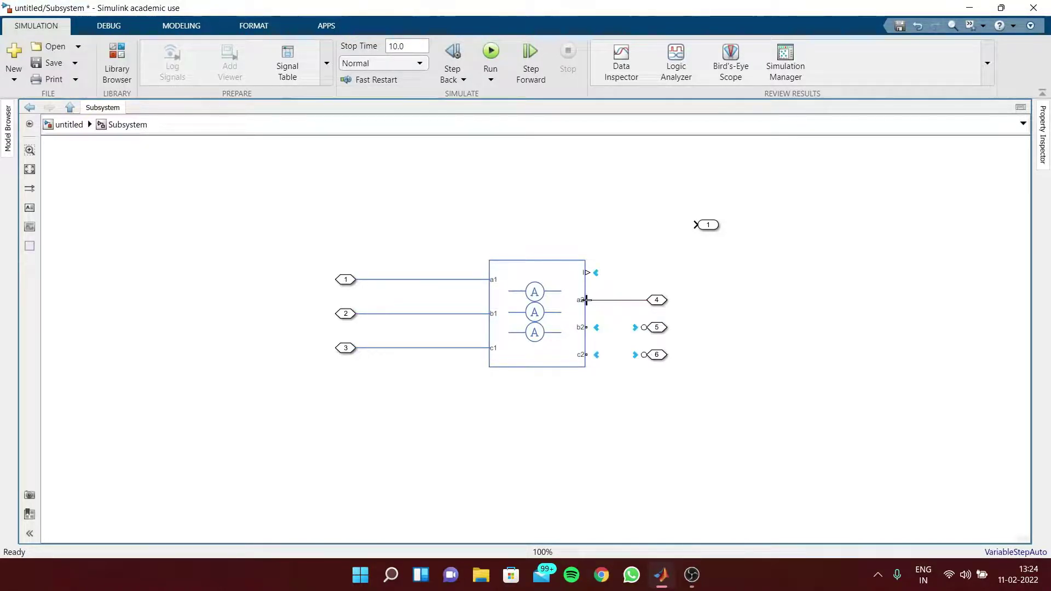
pyautogui.moveTo(640, 326); pyautogui.dragTo(586, 326)
pyautogui.moveTo(639, 353); pyautogui.dragTo(587, 352)
pyautogui.click(705, 251)
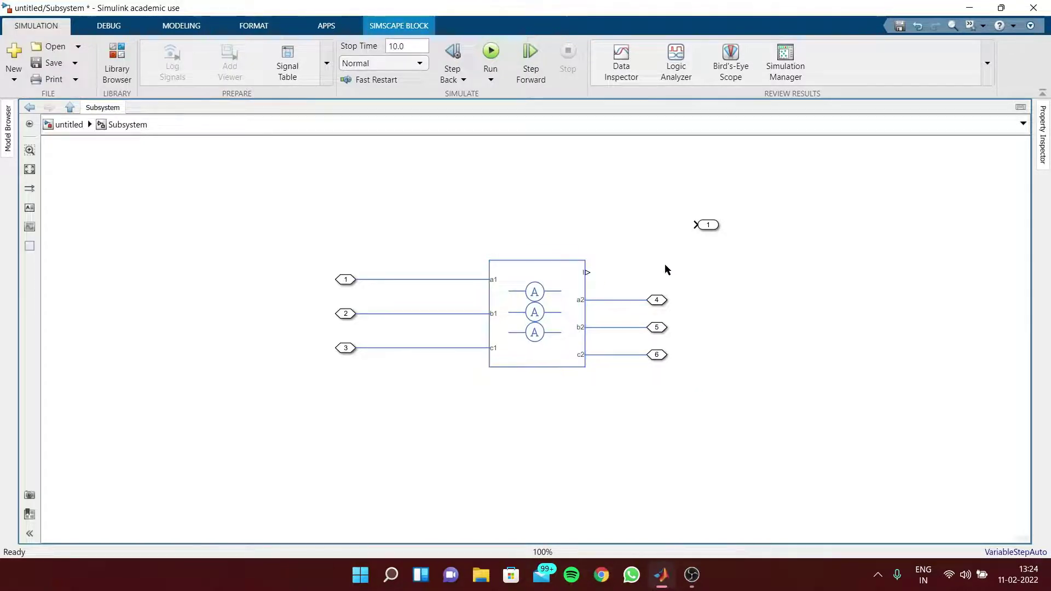
# - Add a PS-Simulink Converter between the current sensor's I output and the Output port
pyautogui.moveTo(586, 268); pyautogui.dragTo(694, 225)
pyautogui.moveTo(689, 251); pyautogui.dragTo(687, 246)
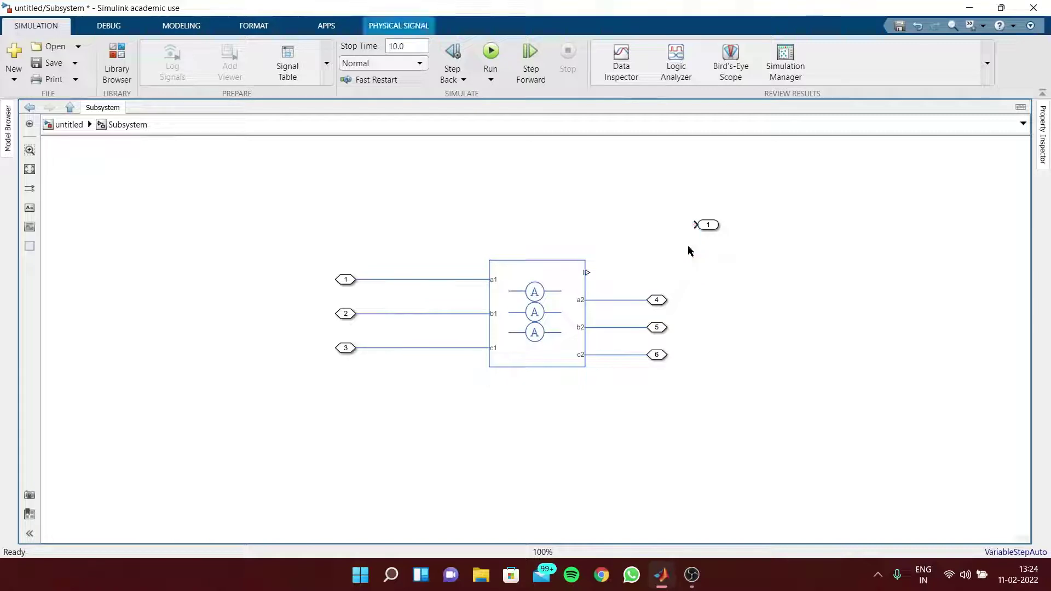
pyautogui.doubleClick(631, 246)
pyautogui.write('ps')
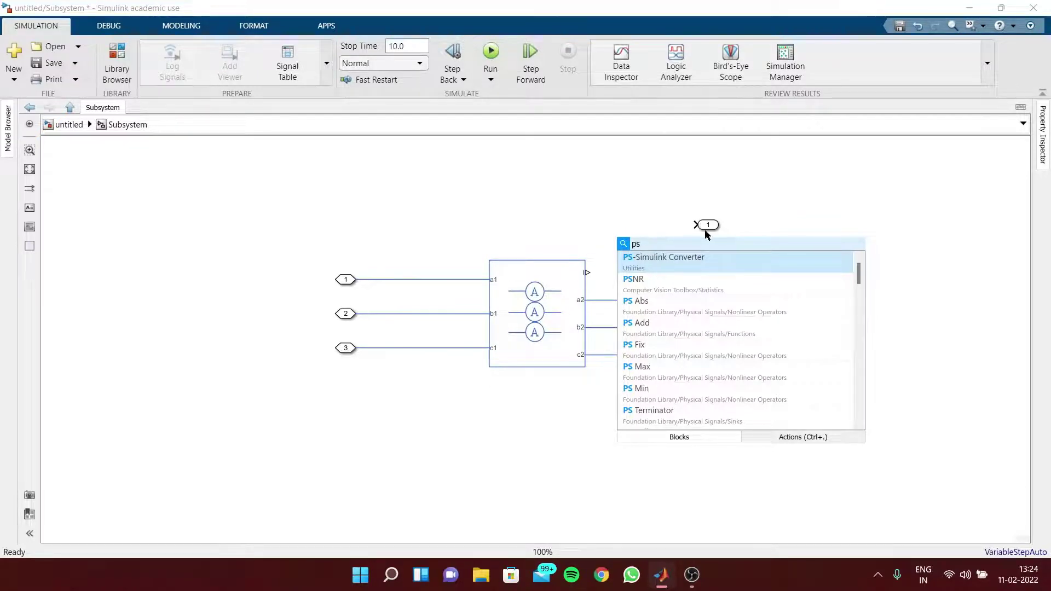
pyautogui.press('Return')
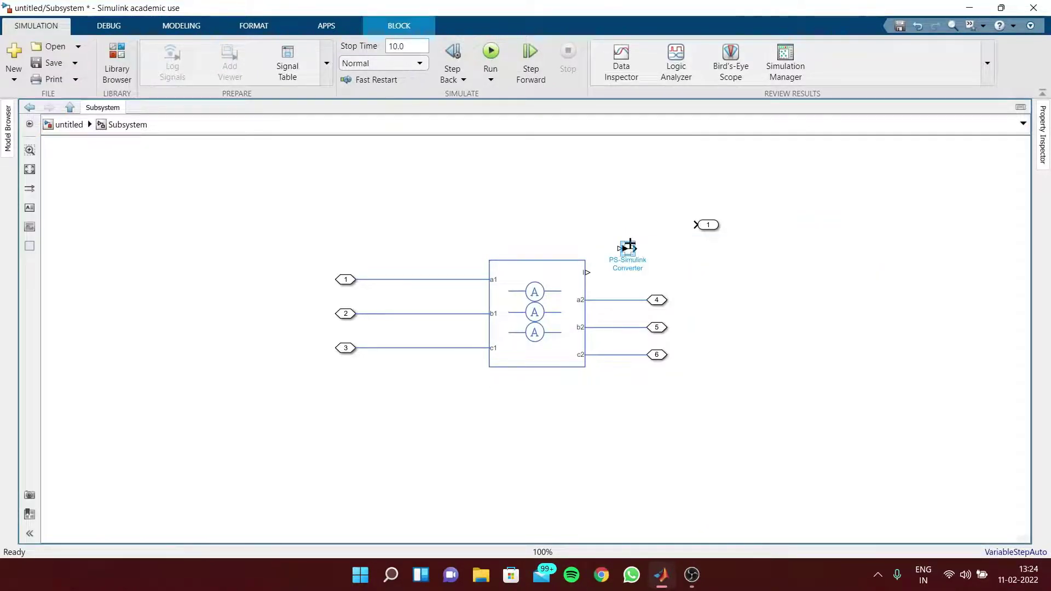
pyautogui.moveTo(629, 244); pyautogui.dragTo(642, 256)
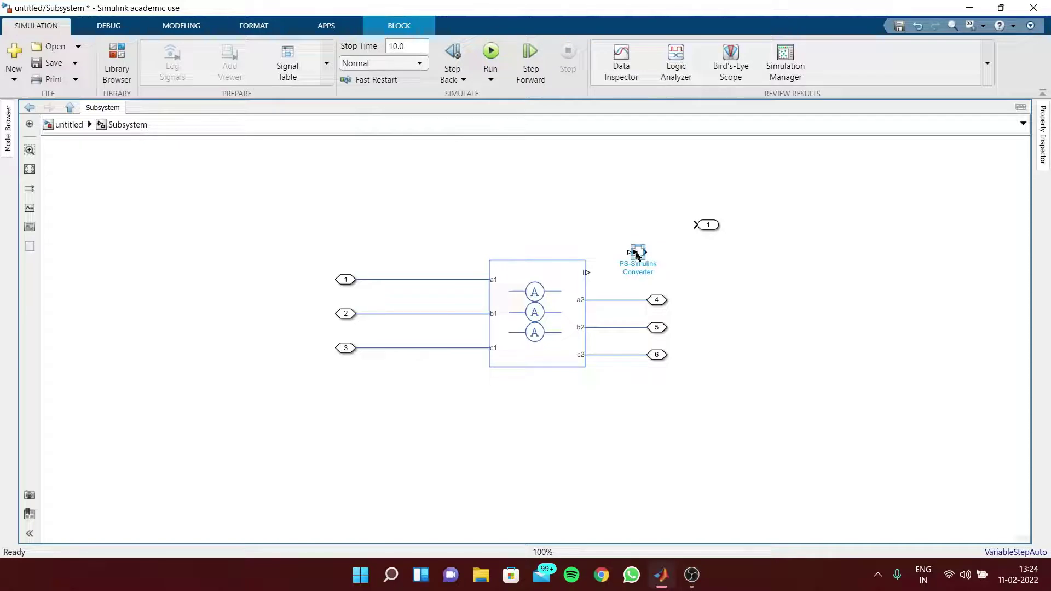
pyautogui.moveTo(638, 256); pyautogui.dragTo(644, 255)
# - Connect the sensor's I output through the PS-Simulink Converter to the Output port
pyautogui.moveTo(586, 271); pyautogui.dragTo(694, 225)
pyautogui.click(707, 229)
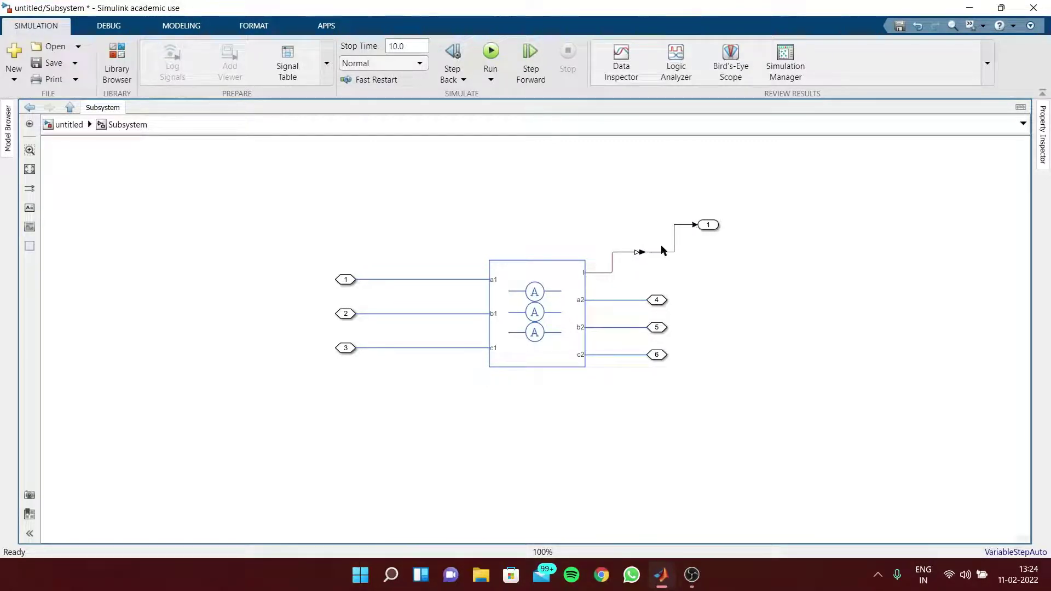
pyautogui.click(707, 228)
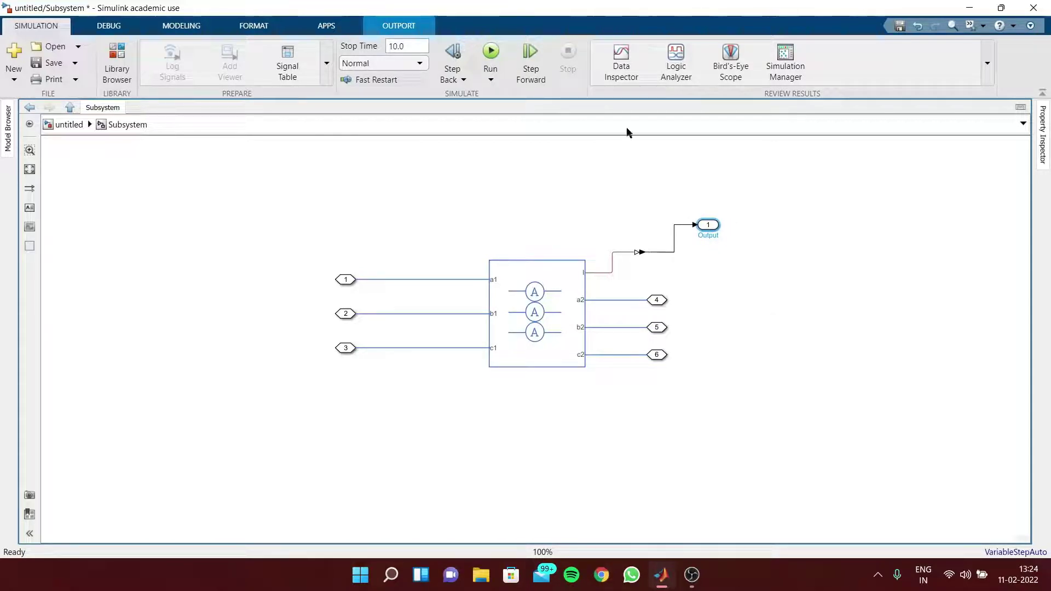
pyautogui.click(551, 326)
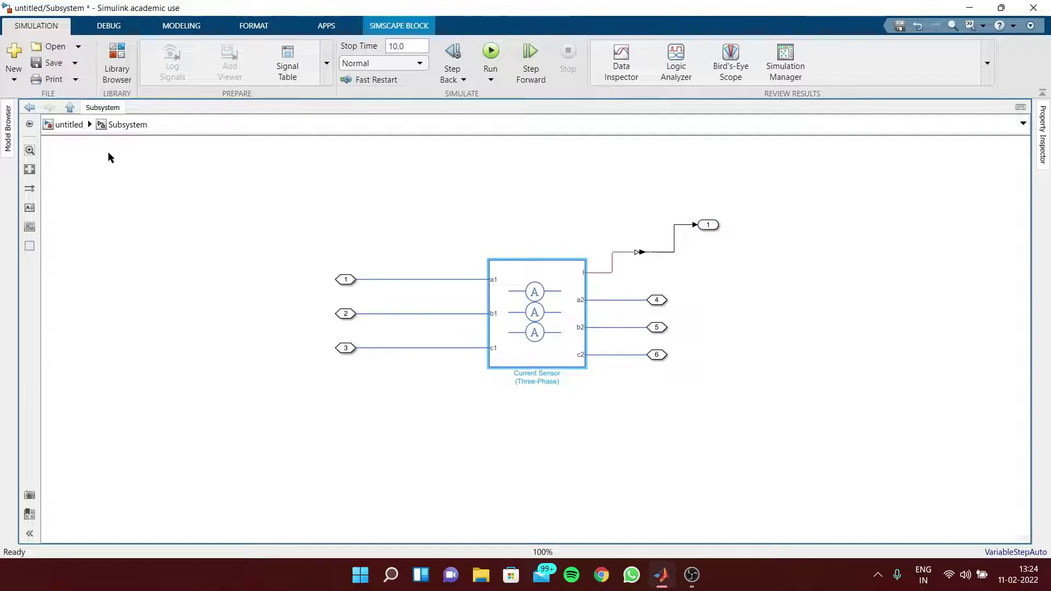
# - Return to the top level of the model and turn off the content preview of the new subsystem block
pyautogui.click(69, 124)
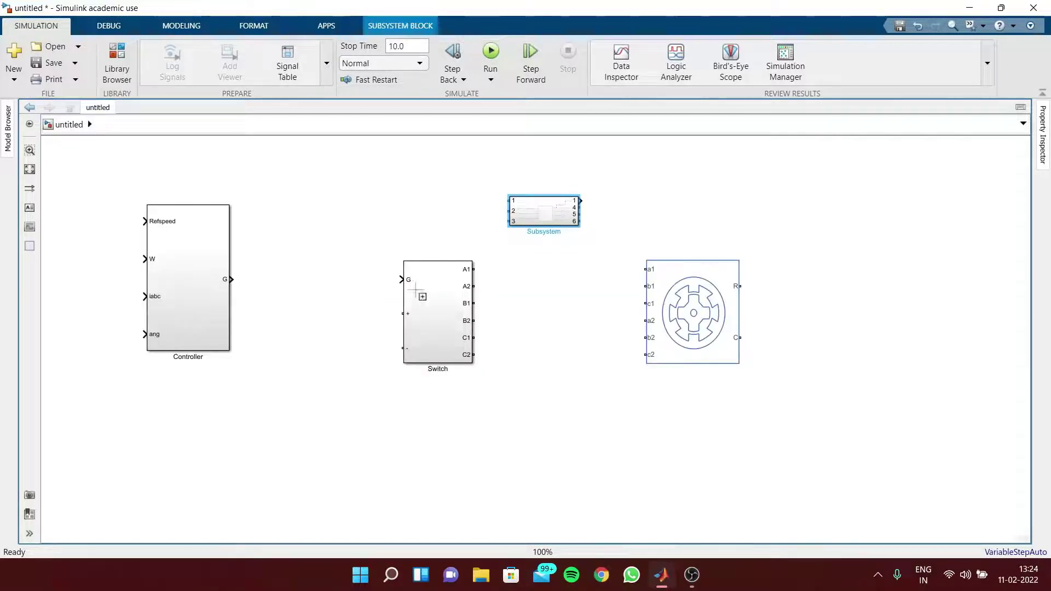
pyautogui.rightClick(539, 216)
pyautogui.moveTo(711, 207)
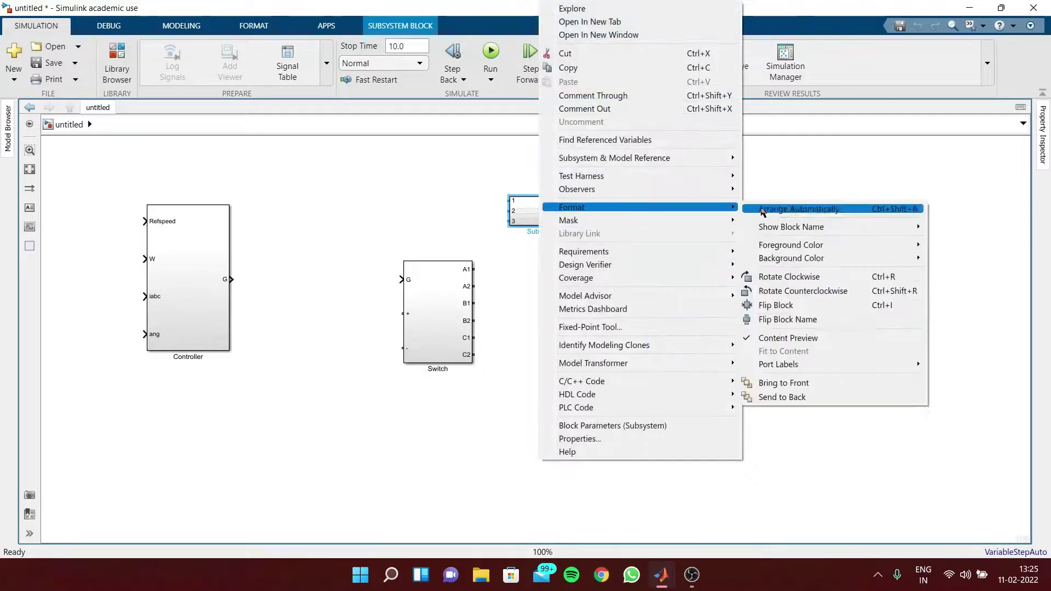
pyautogui.click(787, 338)
# - Rename the new subsystem block as "current sensor"
pyautogui.doubleClick(550, 233)
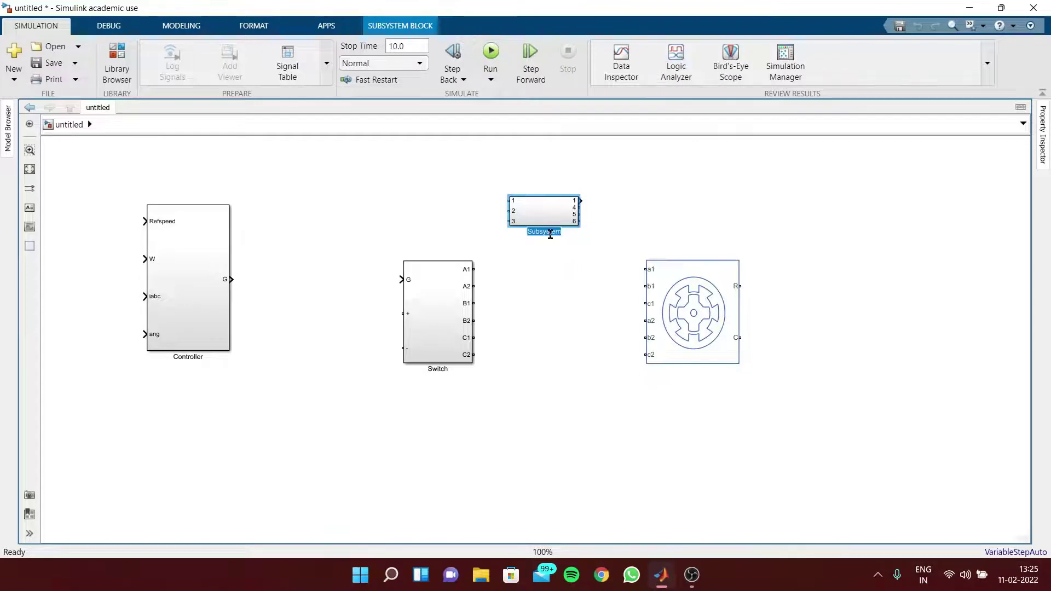
pyautogui.write('cu')
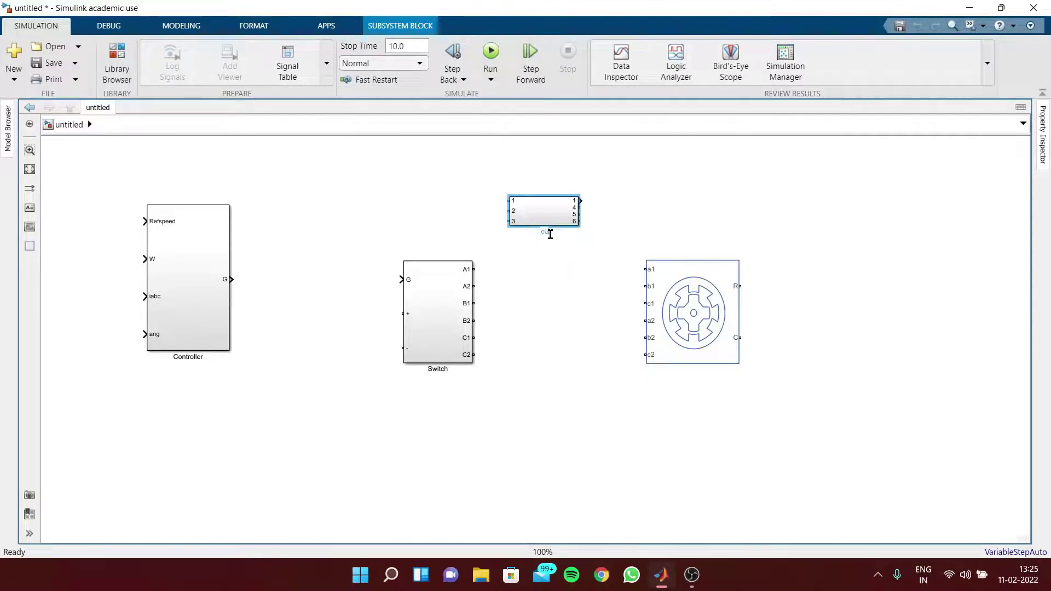
pyautogui.write('rrent sensor')
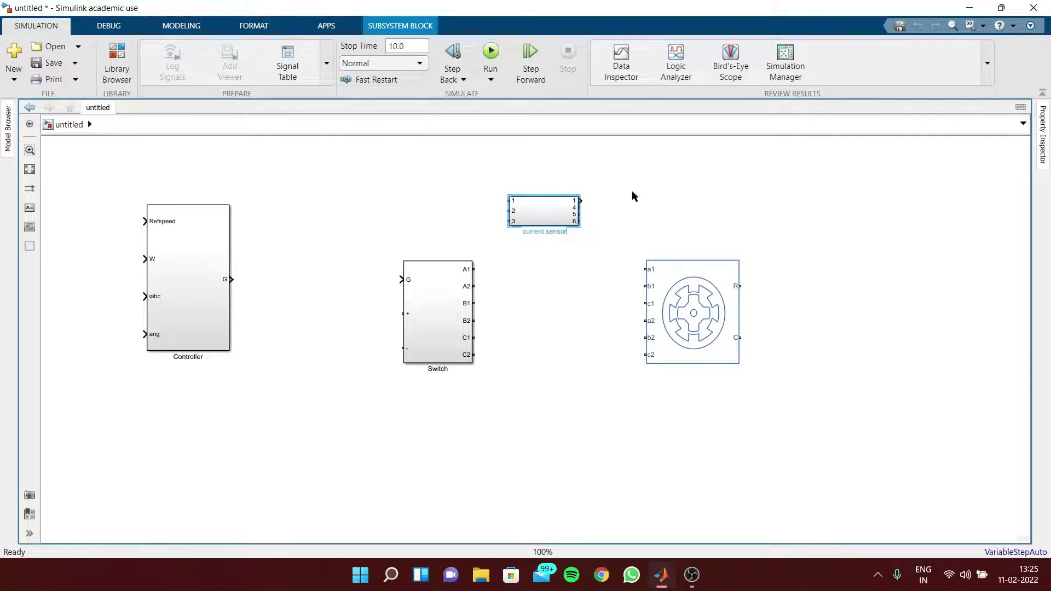
pyautogui.click(633, 196)
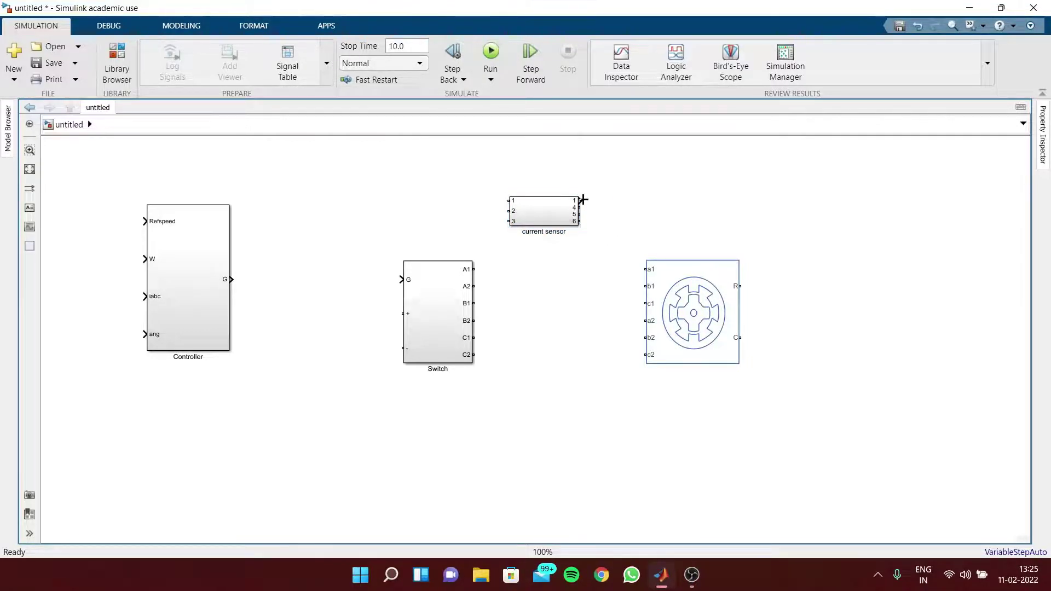
# - Move the current sensor block's output port to its upper edge and rename the output inside the subsystem as iabc
pyautogui.moveTo(580, 201); pyautogui.dragTo(555, 196)
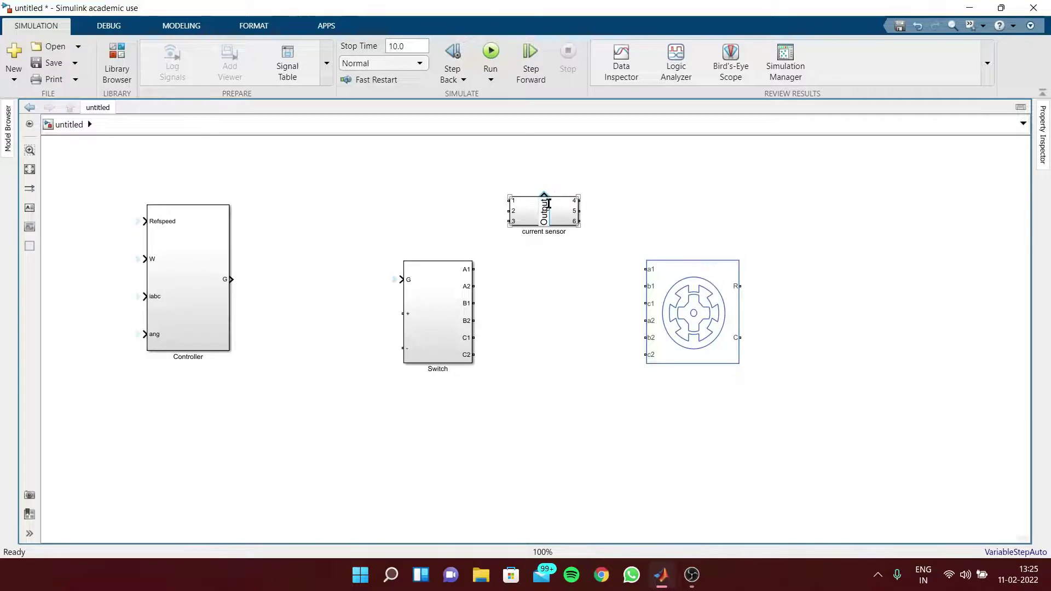
pyautogui.doubleClick(557, 215)
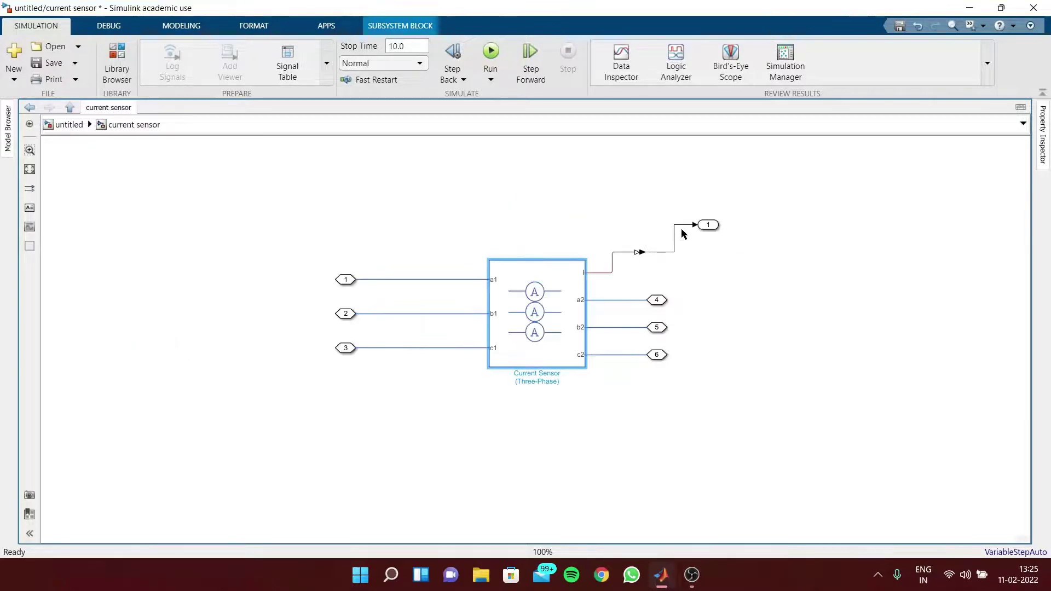
pyautogui.click(708, 225)
pyautogui.doubleClick(706, 235)
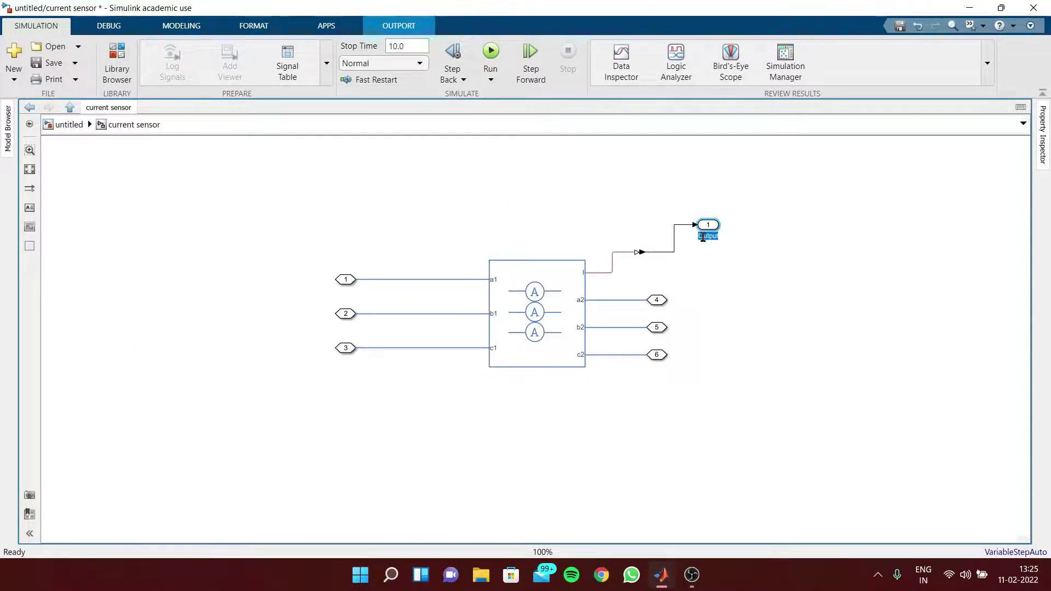
pyautogui.press('BackSpace')
pyautogui.write('Ia')
pyautogui.click(68, 124)
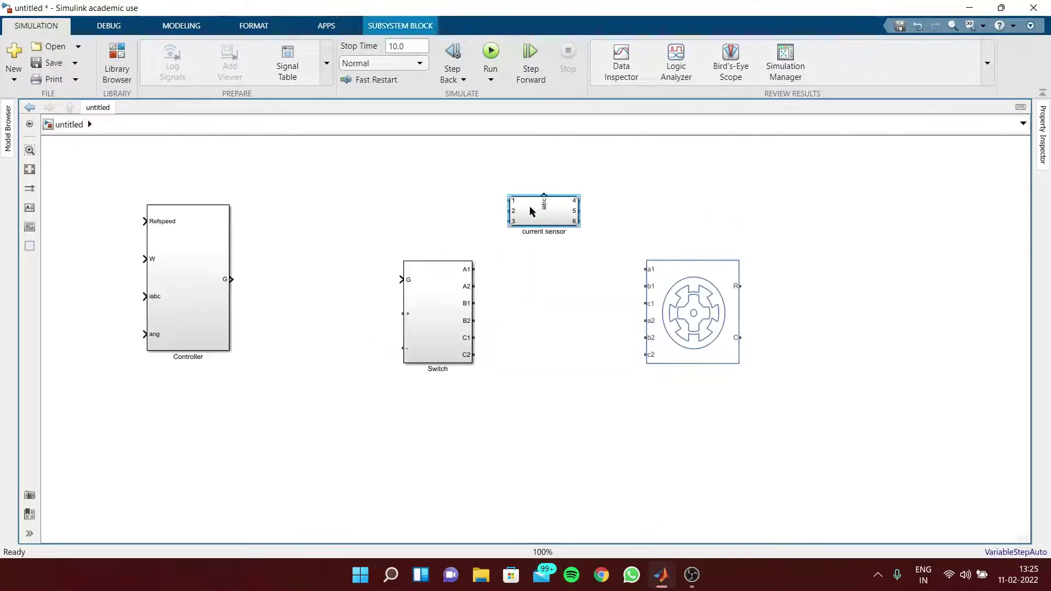
# - Fit the current sensor block between Switch and the machine, enlarged to align its ports, and connect Switch A1, A2 and B1 to ports 1, 2 and 3
pyautogui.moveTo(558, 219); pyautogui.dragTo(557, 291)
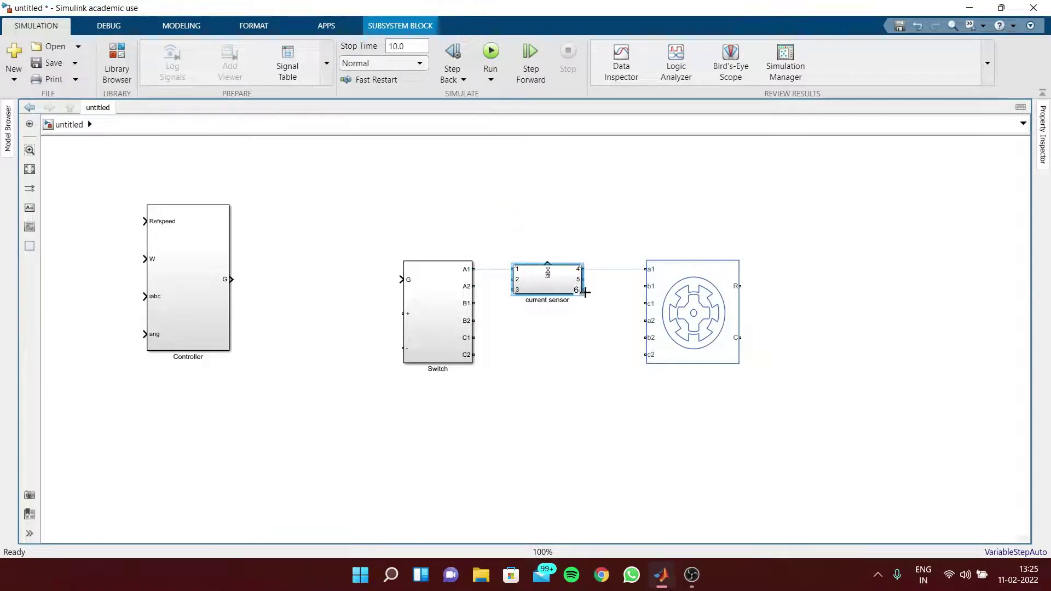
pyautogui.moveTo(583, 296); pyautogui.dragTo(533, 303)
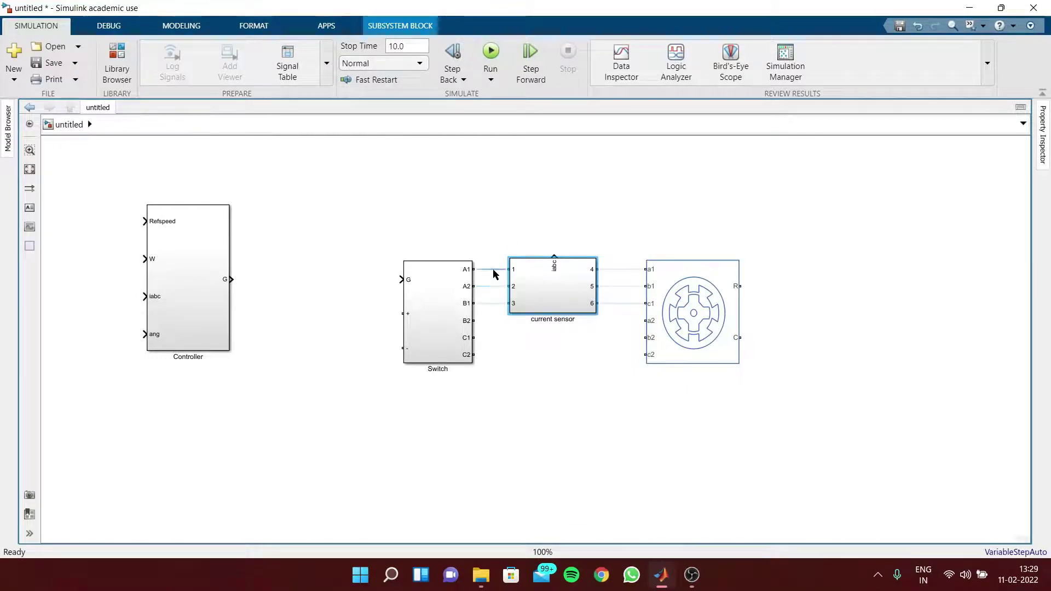
pyautogui.click(494, 269)
pyautogui.click(497, 286)
pyautogui.click(497, 303)
# - Connect the current sensor's ports 4, 5 and 6 to the machine's a1, b1 and c1
pyautogui.click(622, 269)
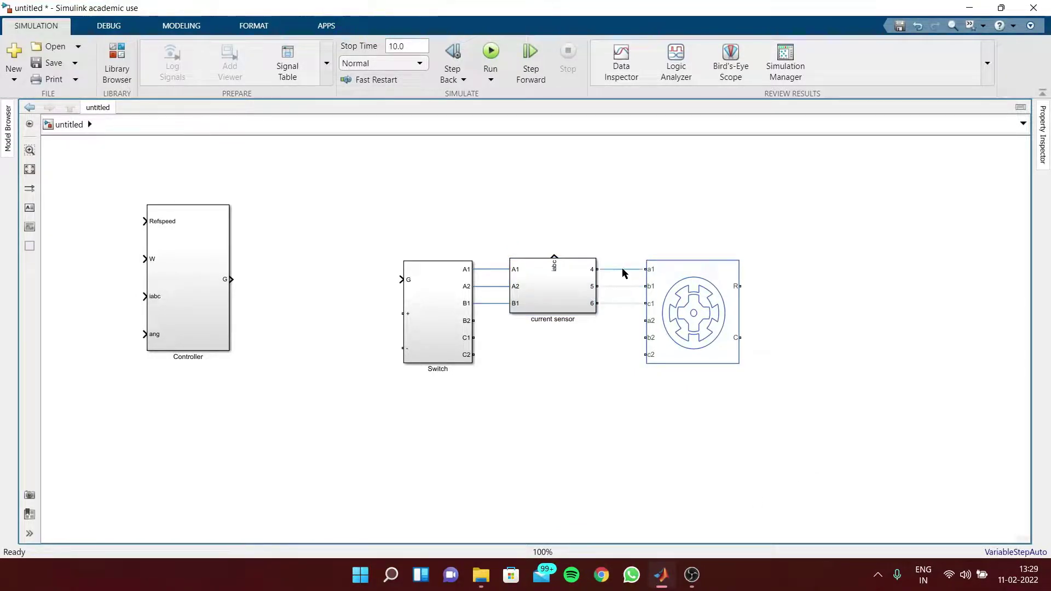
pyautogui.click(621, 287)
pyautogui.click(622, 303)
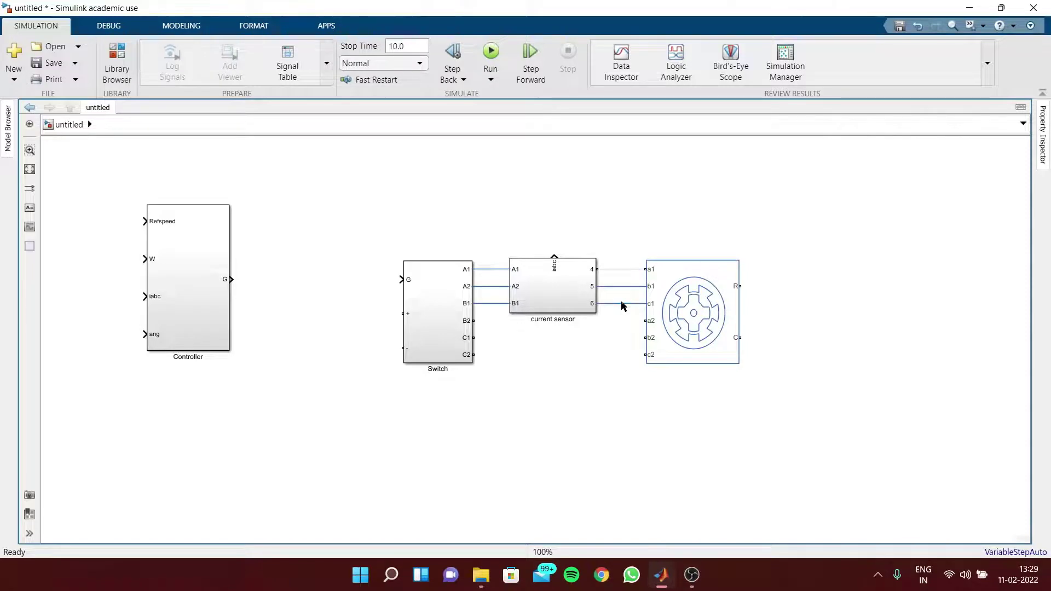
pyautogui.click(624, 269)
# - Open the current sensor subsystem and move the name label of connection port 4 to the right of the port
pyautogui.doubleClick(557, 290)
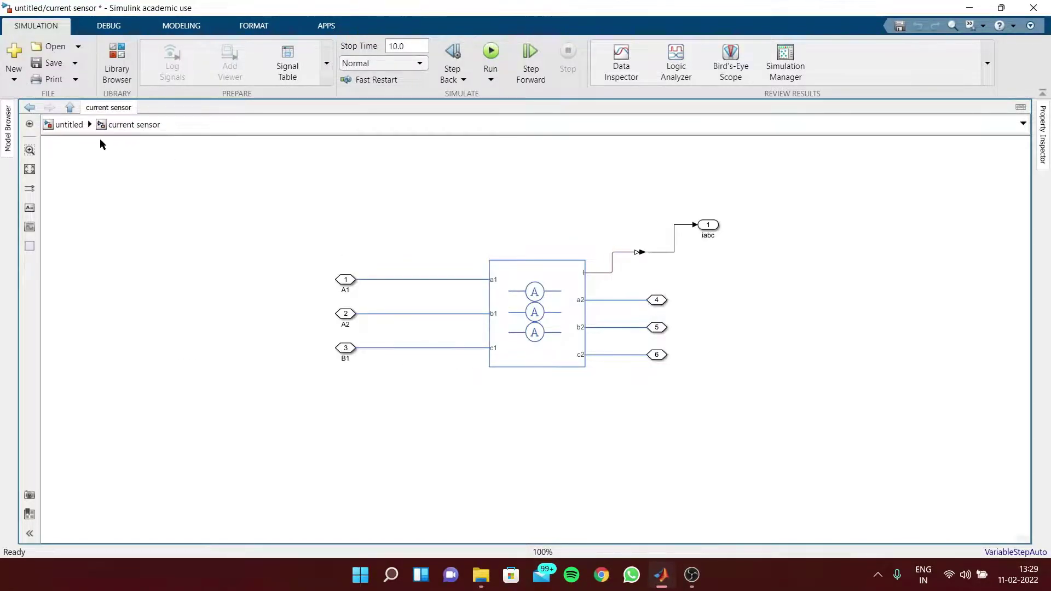
pyautogui.click(65, 125)
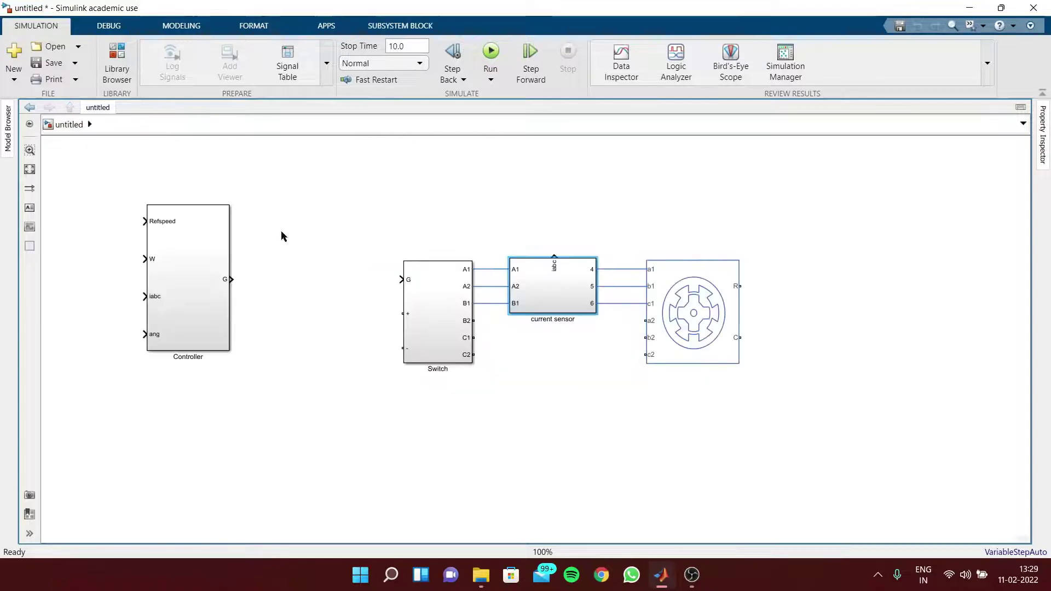
pyautogui.doubleClick(568, 286)
pyautogui.click(659, 300)
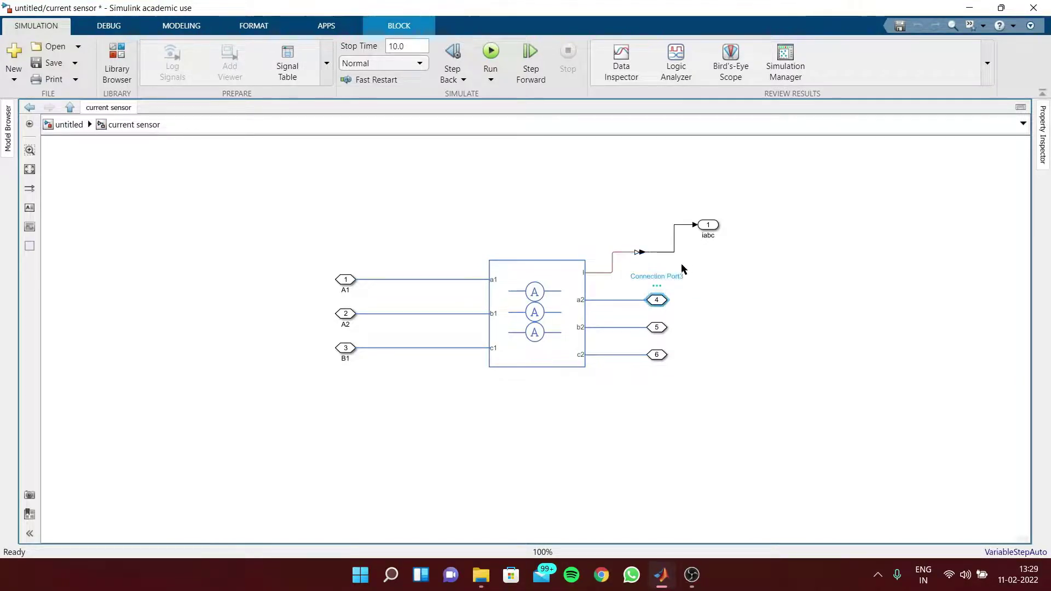
pyautogui.doubleClick(636, 273)
pyautogui.click(770, 319)
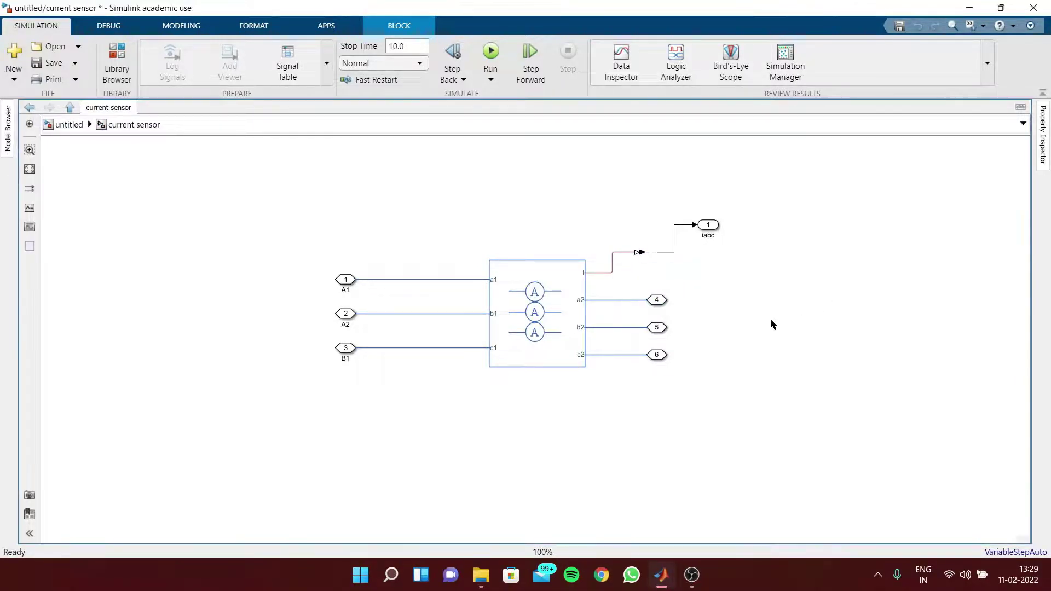
pyautogui.click(660, 300)
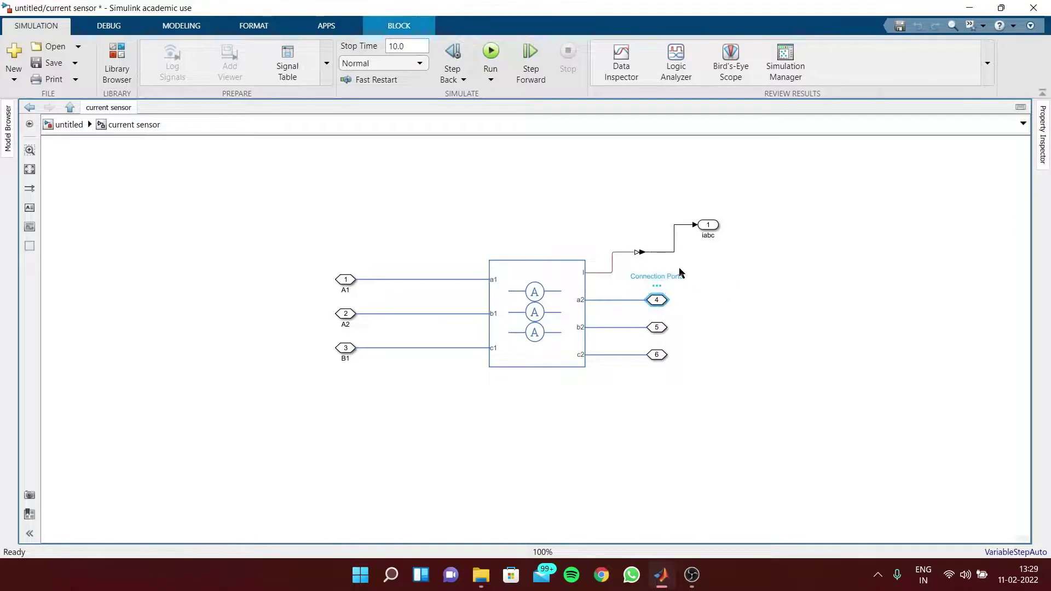
pyautogui.moveTo(680, 274); pyautogui.dragTo(706, 301)
# - Try to rename connection port 4 as A1
pyautogui.click(706, 300)
pyautogui.doubleClick(706, 300)
pyautogui.hotkey('ctrl', 'a')
pyautogui.write('A')
pyautogui.click(688, 333)
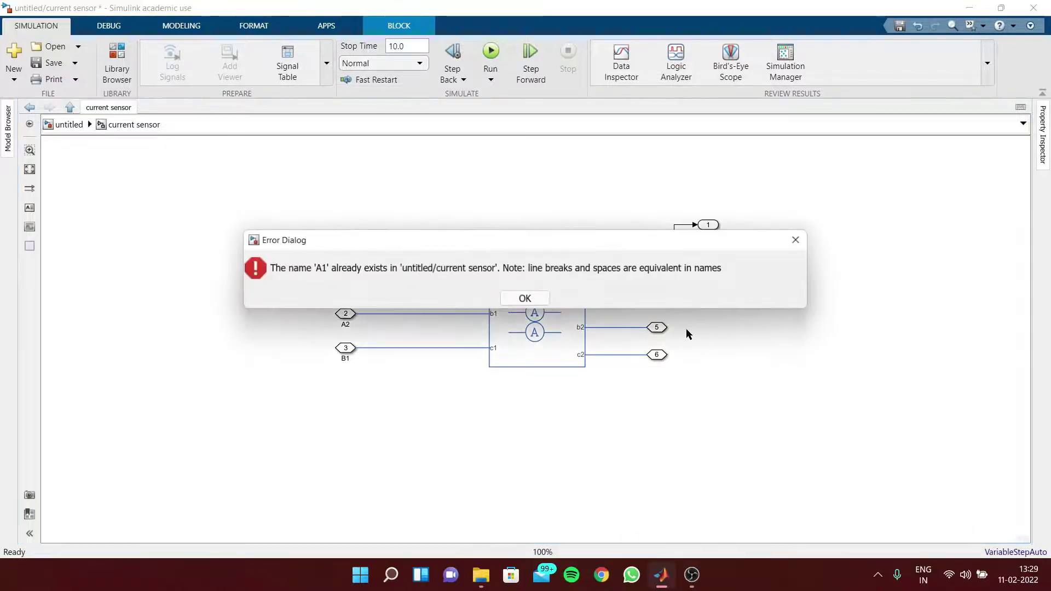
pyautogui.click(525, 298)
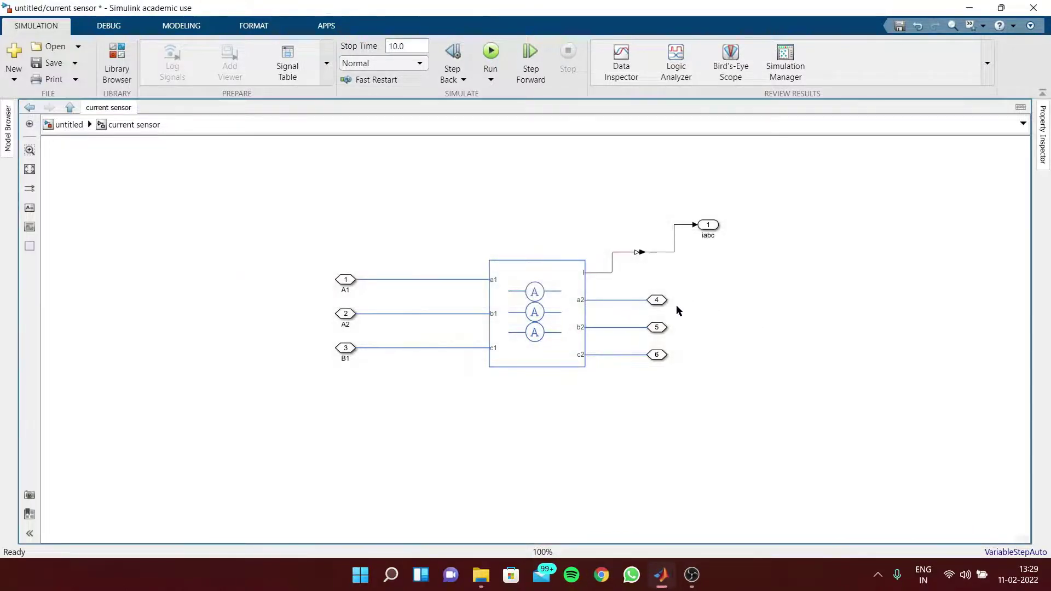
pyautogui.click(656, 300)
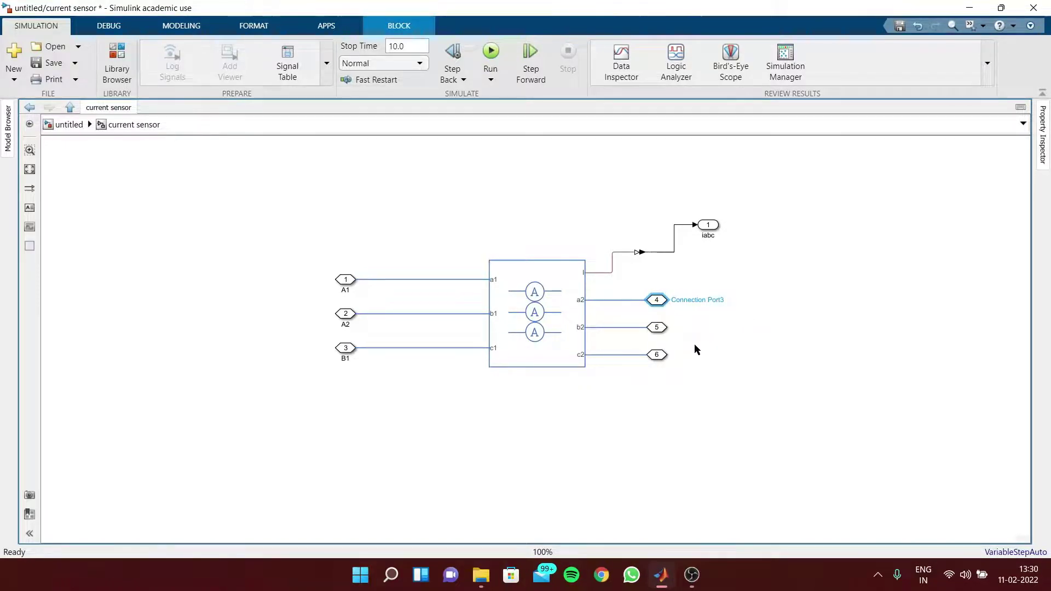
# - Rename the three connection ports feeding the sensor's a1, b1 and c1 as 1, 2 and 3
pyautogui.doubleClick(347, 289)
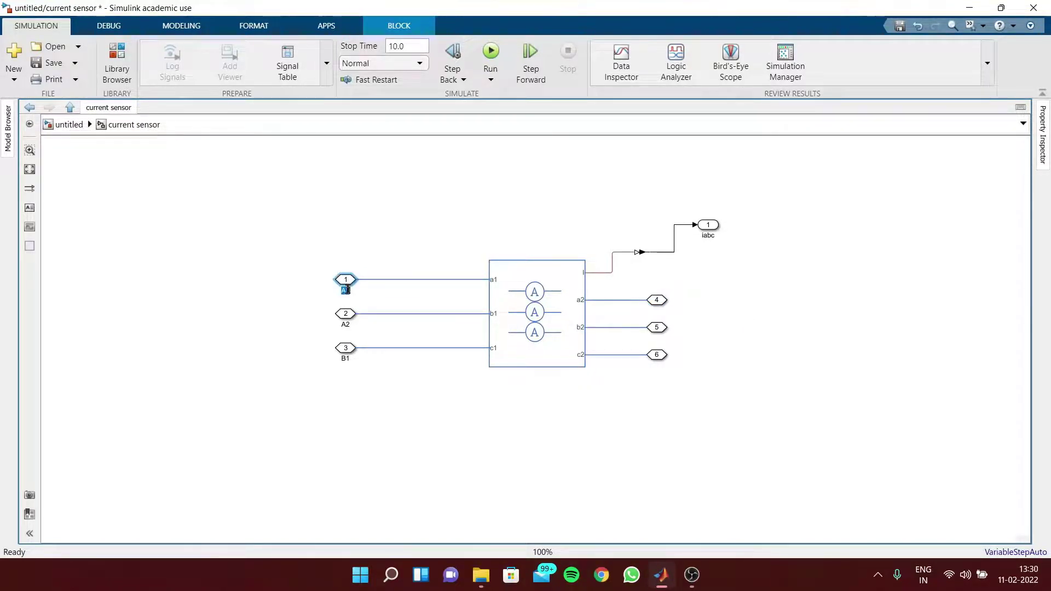
pyautogui.write('1')
pyautogui.doubleClick(345, 324)
pyautogui.write('2')
pyautogui.doubleClick(345, 358)
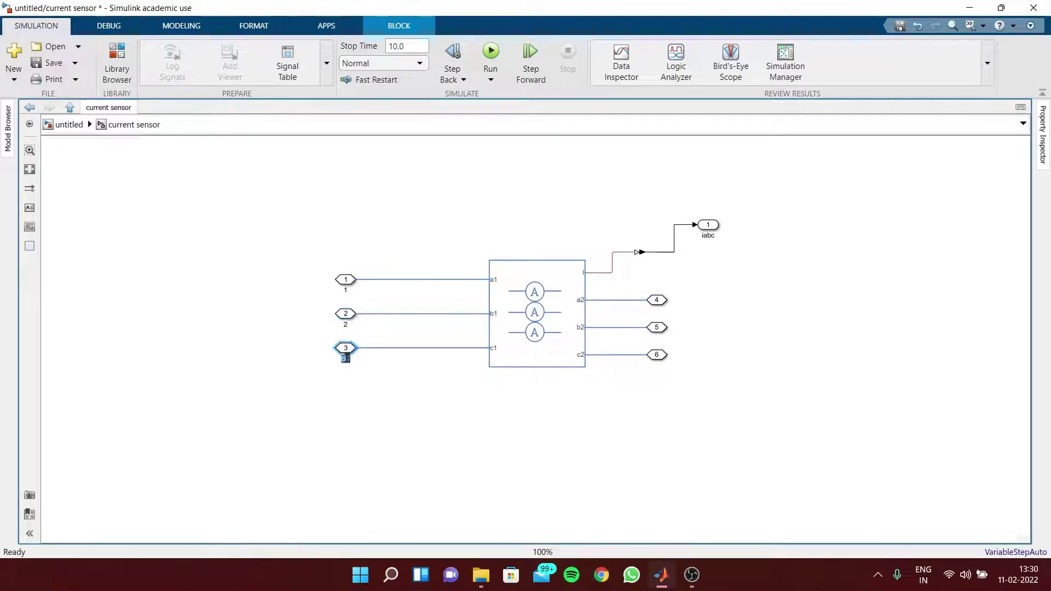
pyautogui.write('3')
# - Rename the connection ports at a2 and b2 as 4 and 5, placing the second one's label to the right of its port
pyautogui.doubleClick(693, 300)
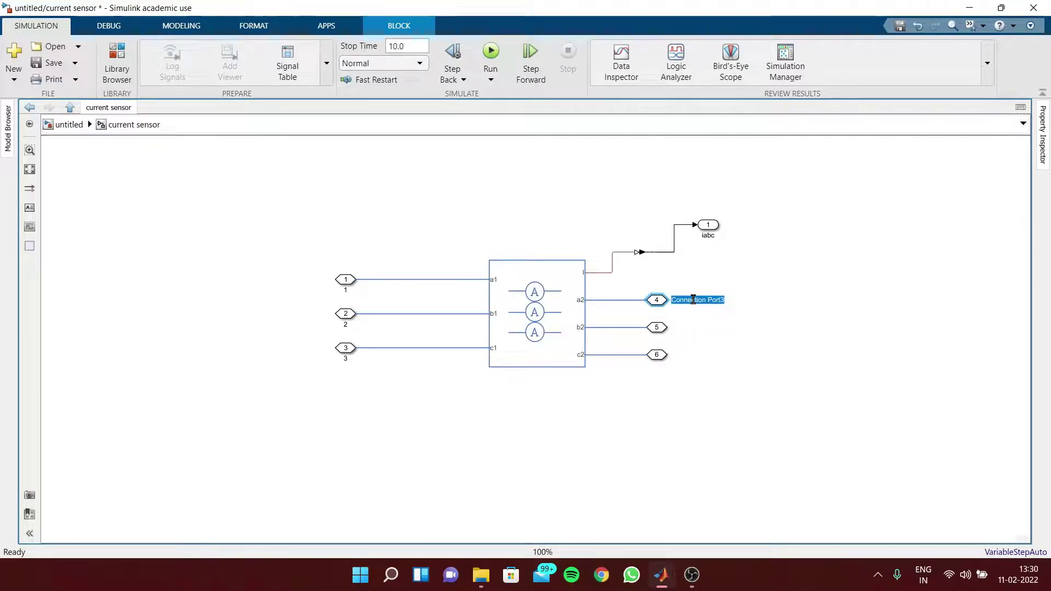
pyautogui.write('4')
pyautogui.click(662, 329)
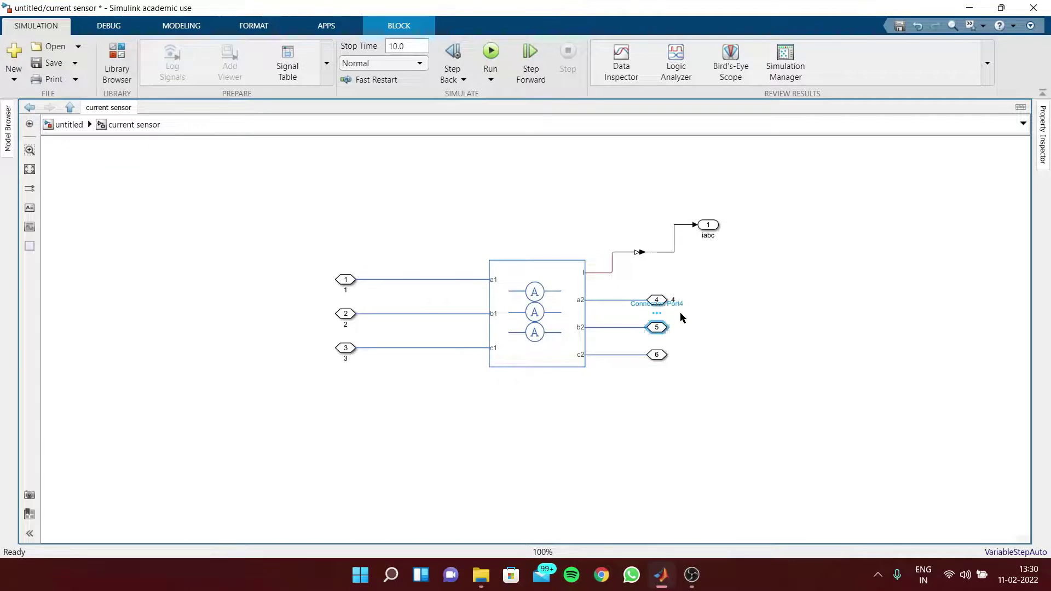
pyautogui.moveTo(680, 307); pyautogui.dragTo(720, 331)
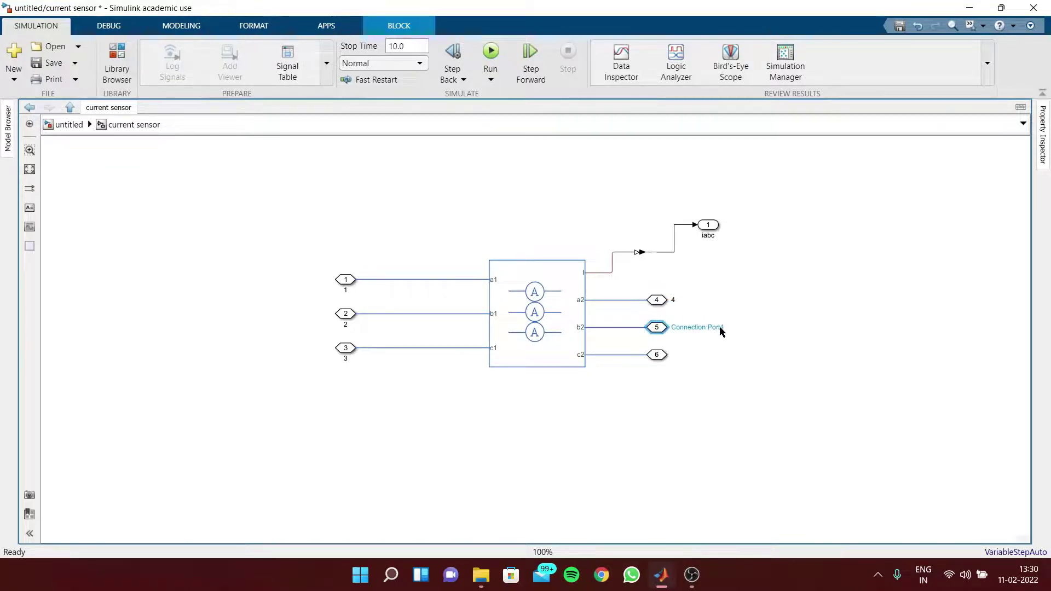
pyautogui.doubleClick(714, 326)
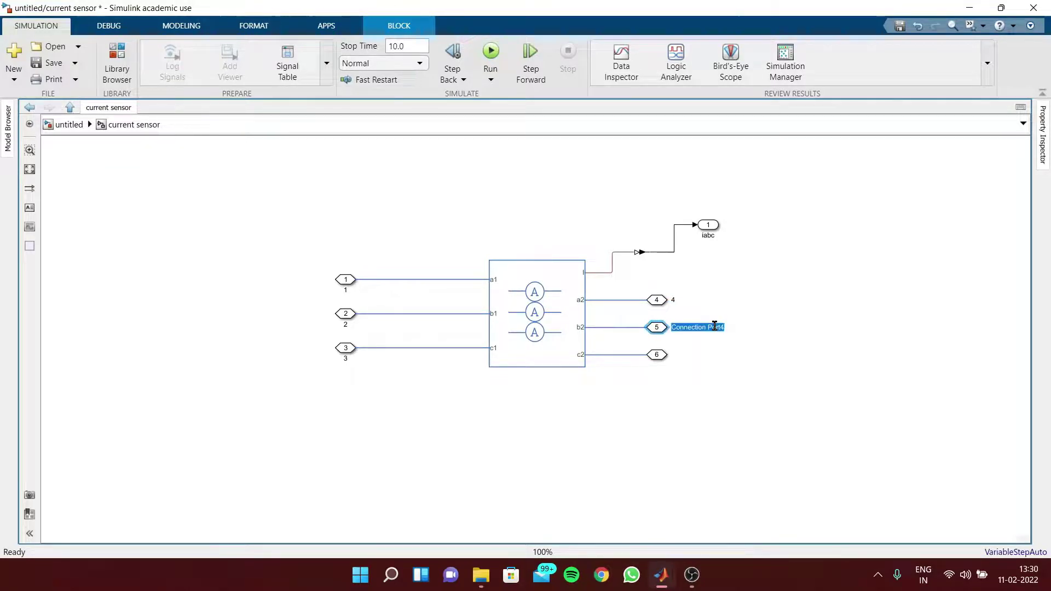
pyautogui.write('5')
# - Move the label of the connection port at c2 to the right of the port and rename it as 6
pyautogui.click(663, 354)
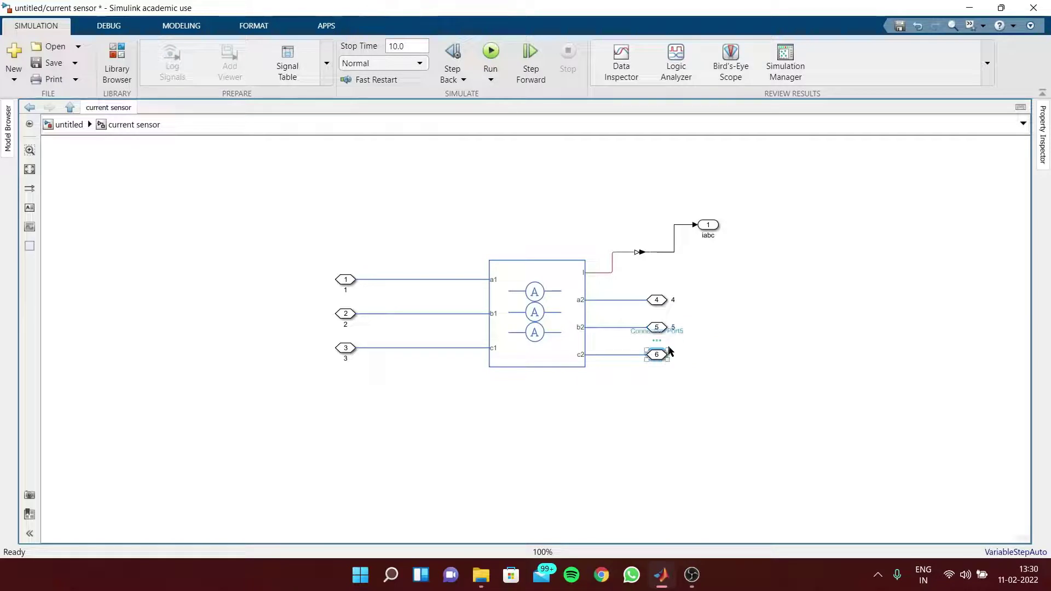
pyautogui.moveTo(683, 346); pyautogui.dragTo(727, 352)
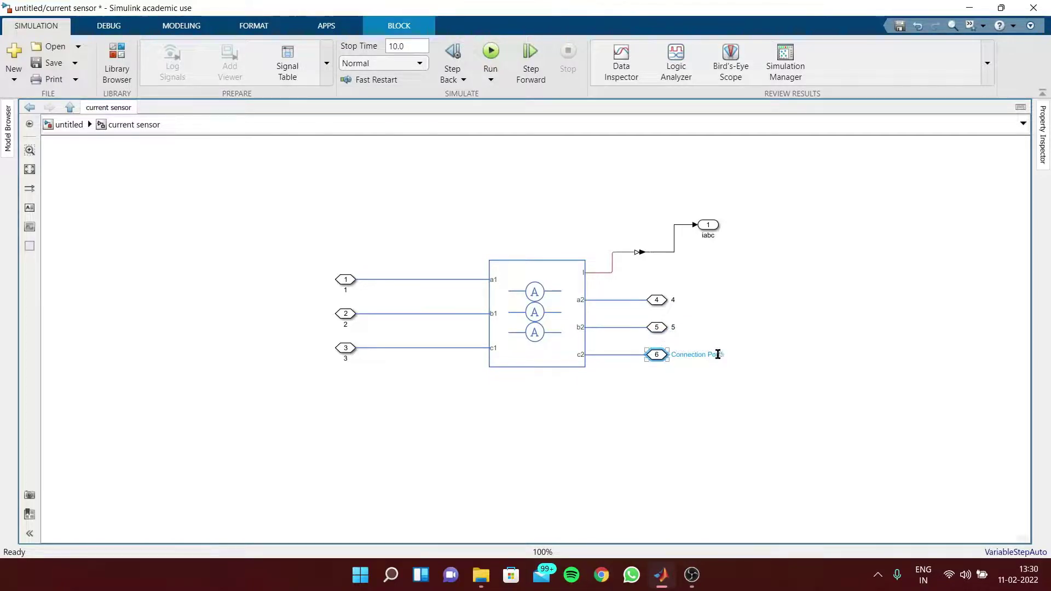
pyautogui.doubleClick(716, 354)
pyautogui.hotkey('ctrl', 'a')
pyautogui.write('6')
pyautogui.click(751, 433)
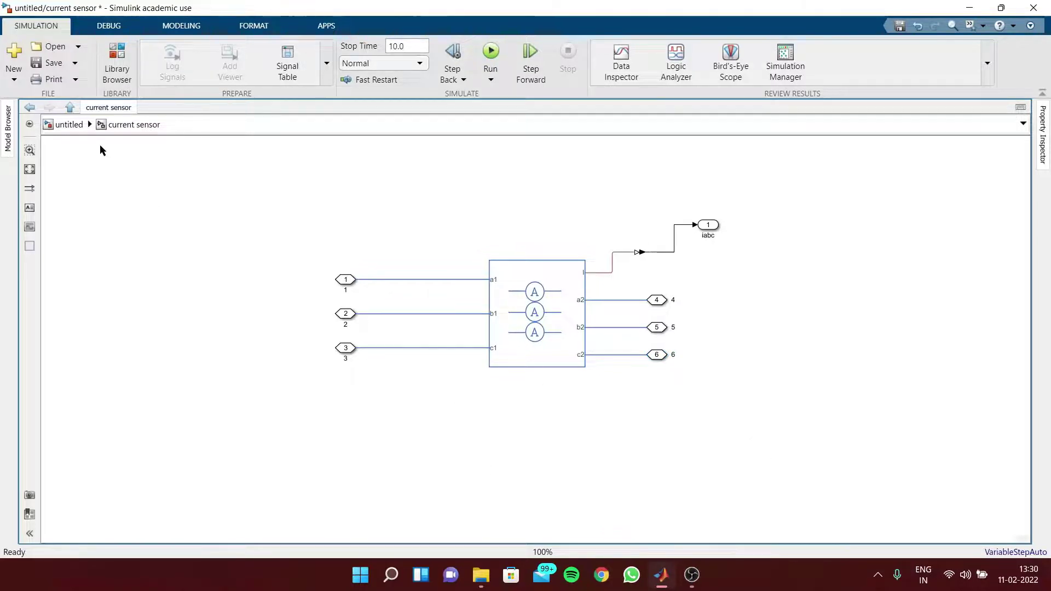
# - Return to the top-level model and connect the Switch's B2 and C1 ports to the machine's a2 and b2 ports
pyautogui.click(69, 124)
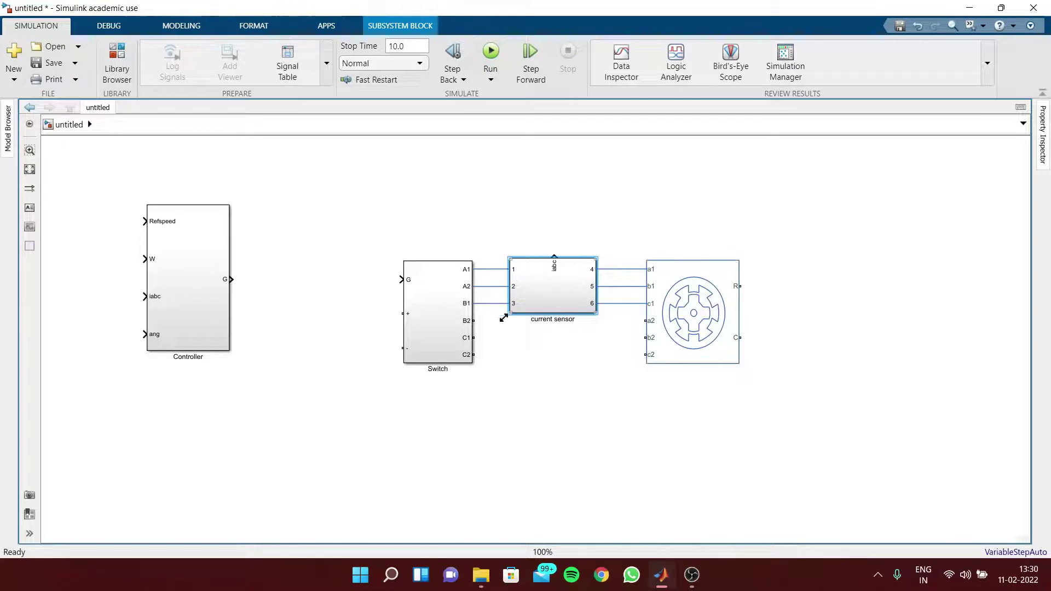
pyautogui.moveTo(476, 323); pyautogui.dragTo(647, 320)
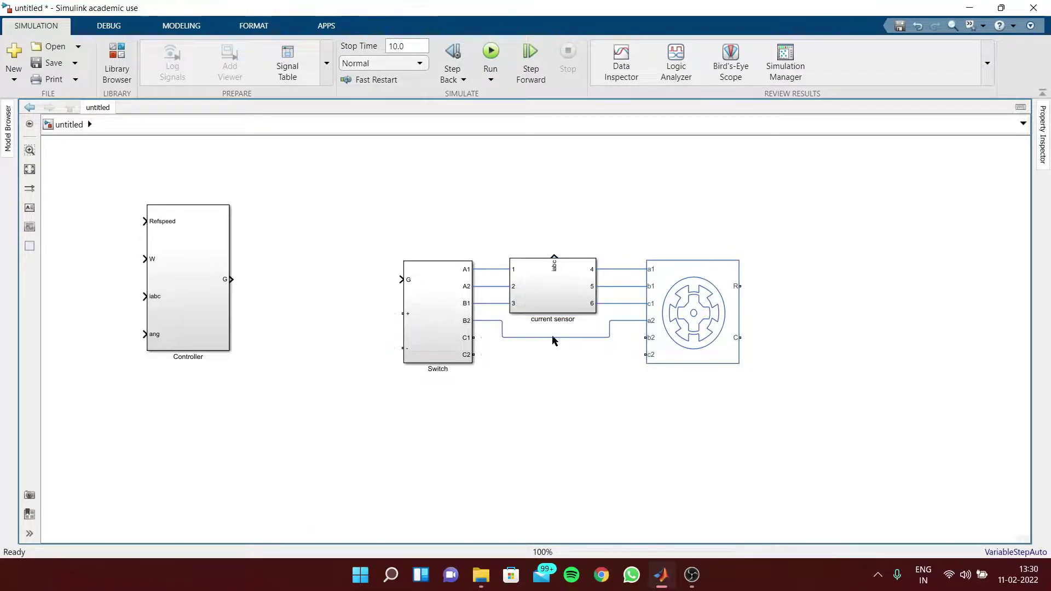
pyautogui.moveTo(476, 339); pyautogui.dragTo(634, 338)
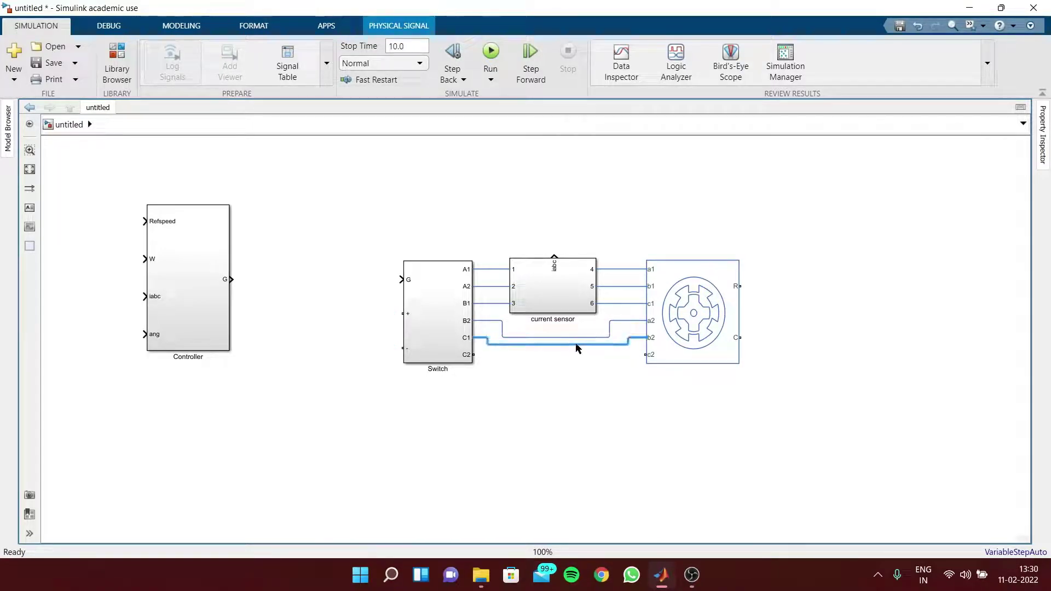
# - Enlarge the Switched Reluctance Machine and Switch blocks and reposition the machine so its a1 port lines up with sensor port 4
pyautogui.click(693, 324)
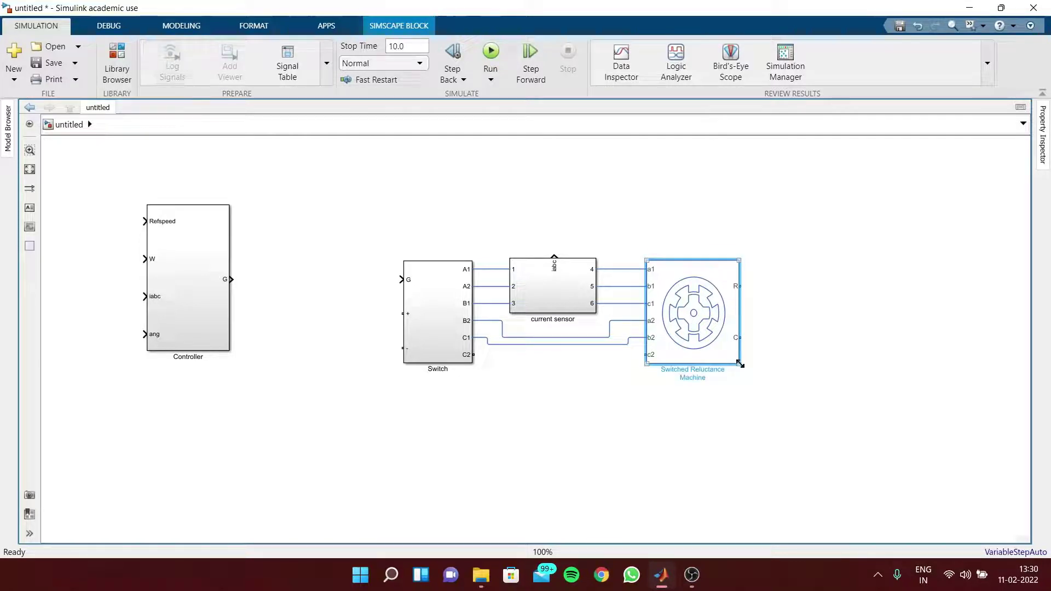
pyautogui.moveTo(738, 364); pyautogui.dragTo(758, 385)
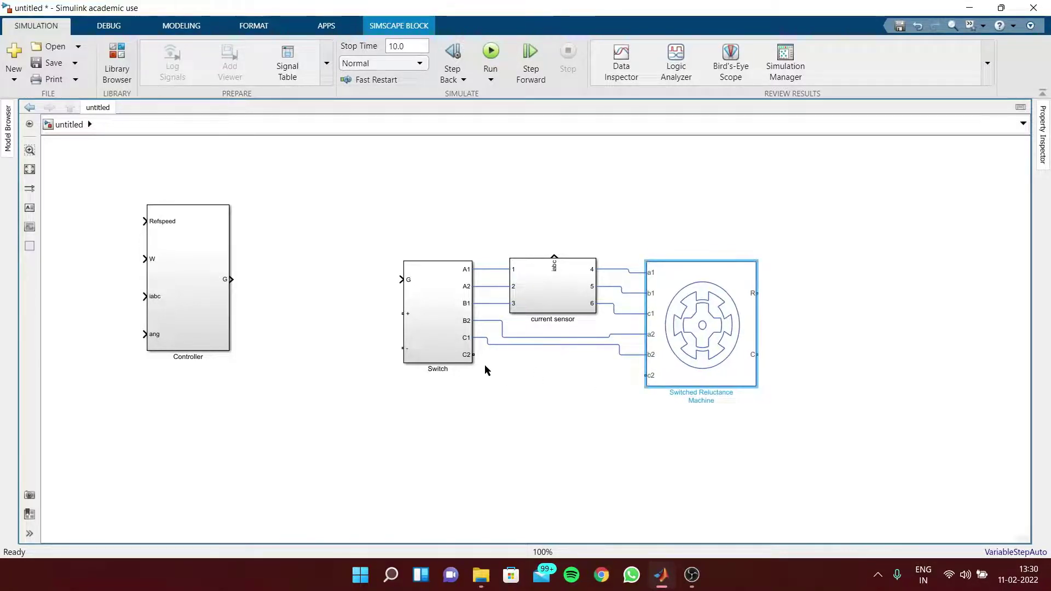
pyautogui.moveTo(705, 354); pyautogui.dragTo(703, 343)
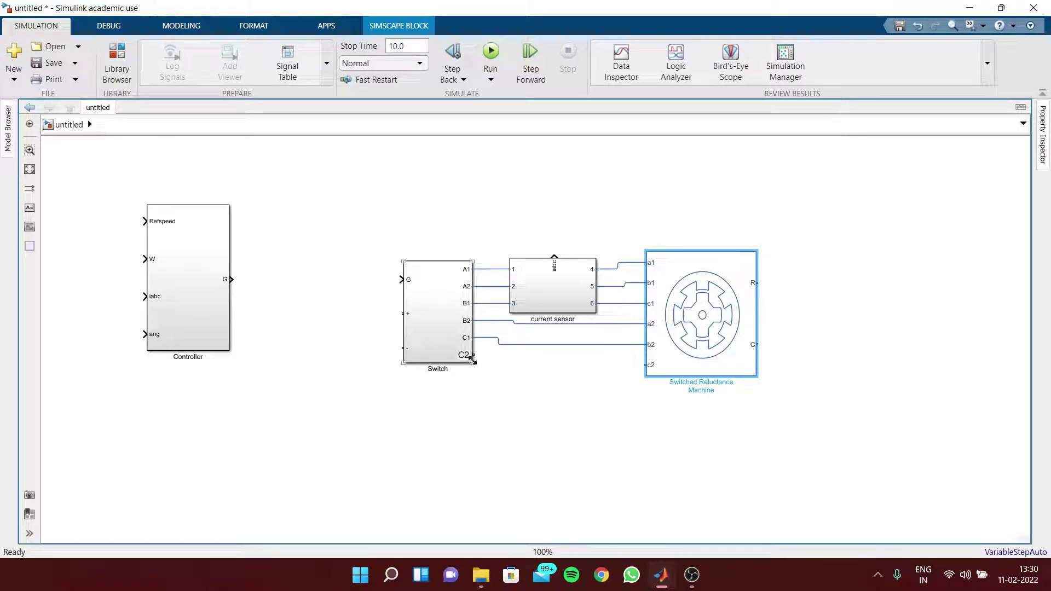
pyautogui.moveTo(473, 362); pyautogui.dragTo(443, 368)
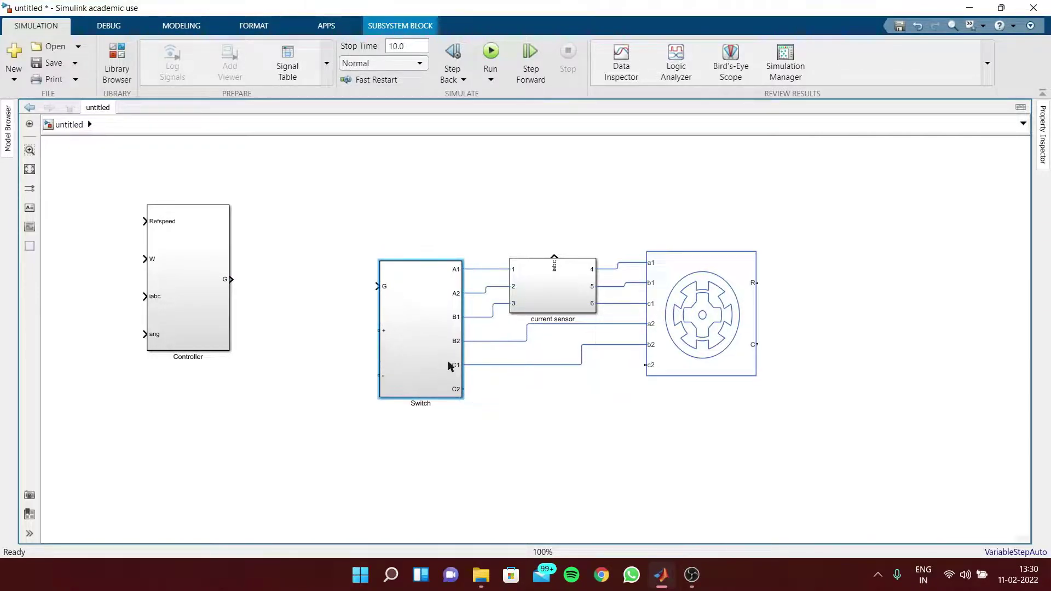
pyautogui.moveTo(706, 310); pyautogui.dragTo(709, 316)
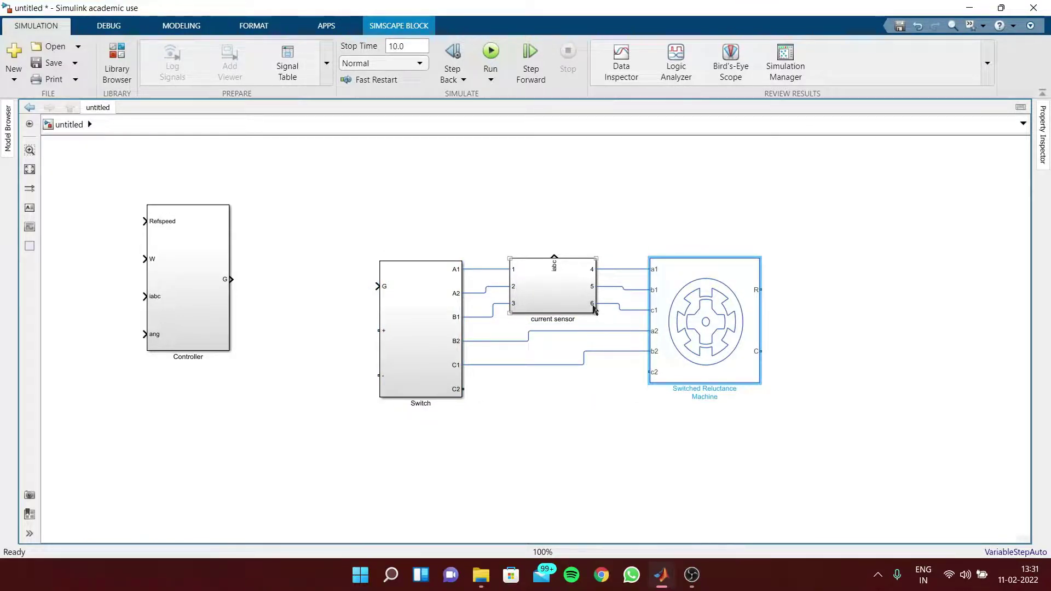
# - Enlarge the current sensor and the machine and realign the machine so the lines between Switch, sensor and machine run straight
pyautogui.moveTo(596, 314)
pyautogui.mouseDown()
pyautogui.moveTo(578, 307)
pyautogui.moveTo(600, 325)
pyautogui.mouseUp()
pyautogui.click(668, 323)
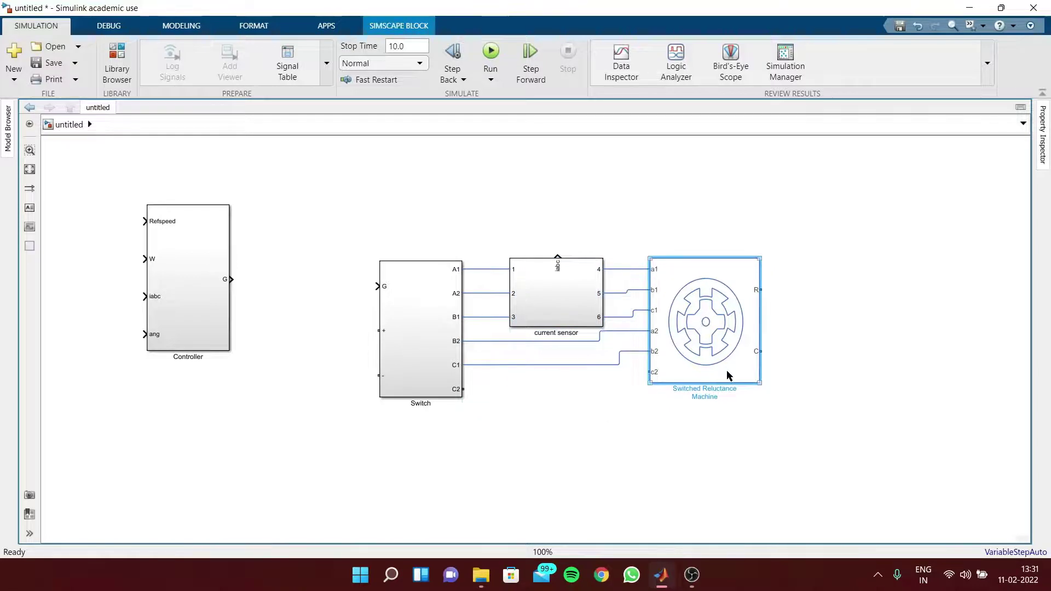
pyautogui.moveTo(761, 382); pyautogui.dragTo(764, 387)
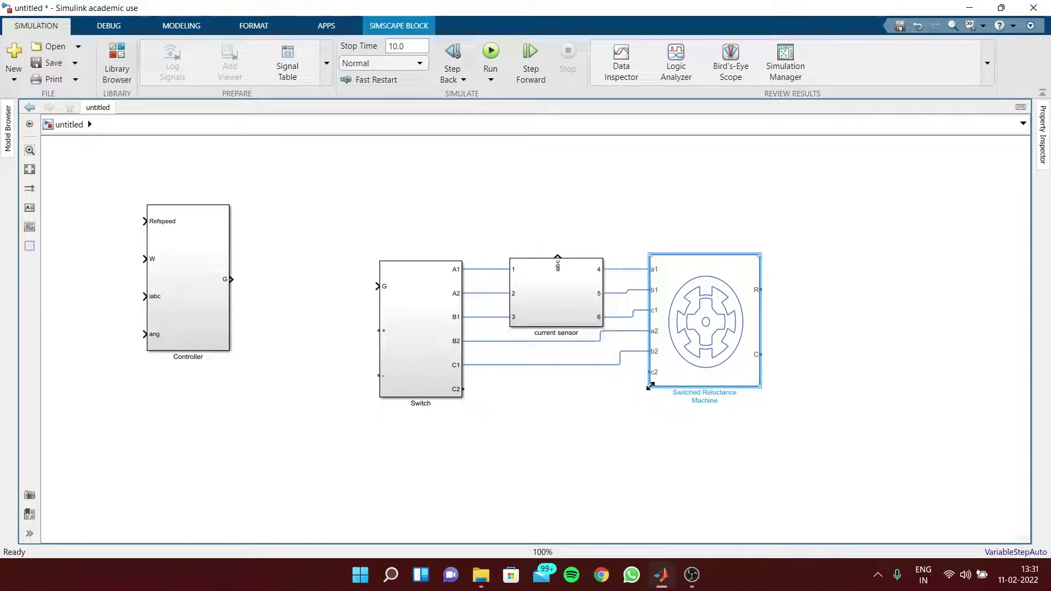
pyautogui.moveTo(650, 386); pyautogui.dragTo(650, 397)
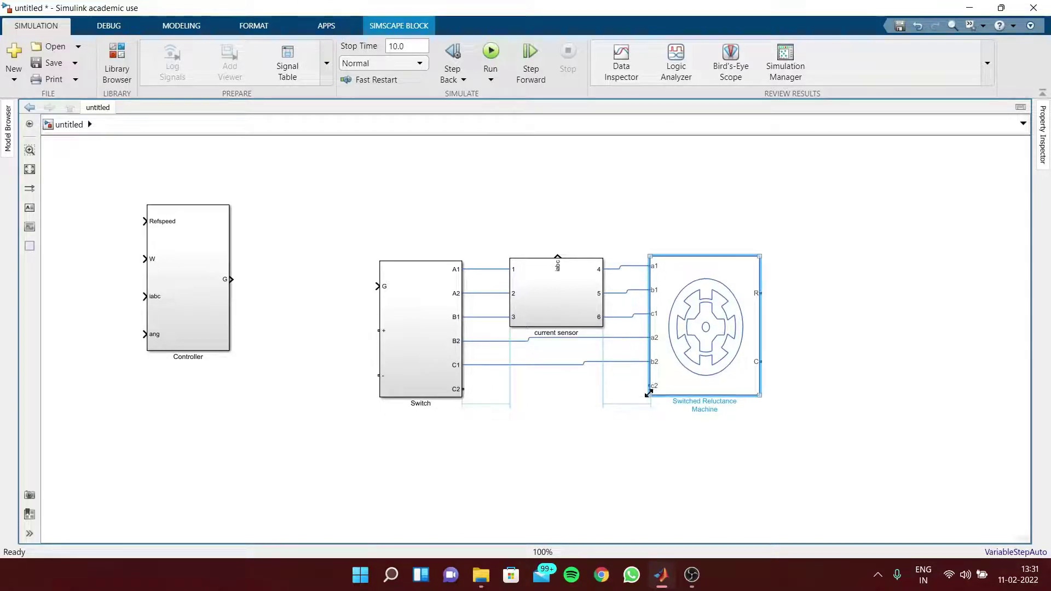
pyautogui.moveTo(712, 349); pyautogui.dragTo(713, 353)
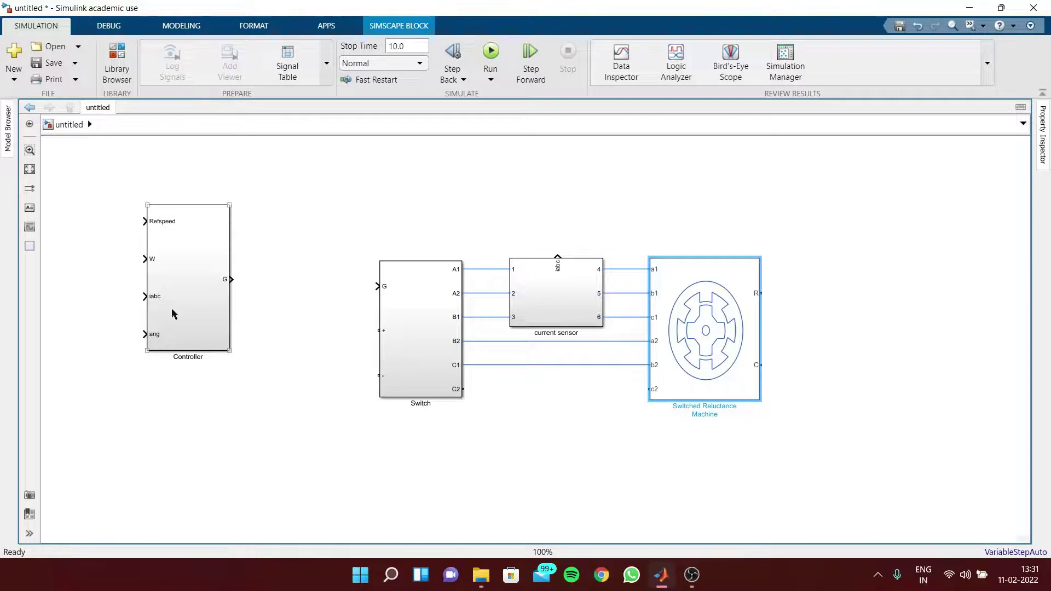
# - Align the Controller block with the Switch and connect the Controller's G output to the Switch's G input
pyautogui.moveTo(184, 289); pyautogui.dragTo(146, 336)
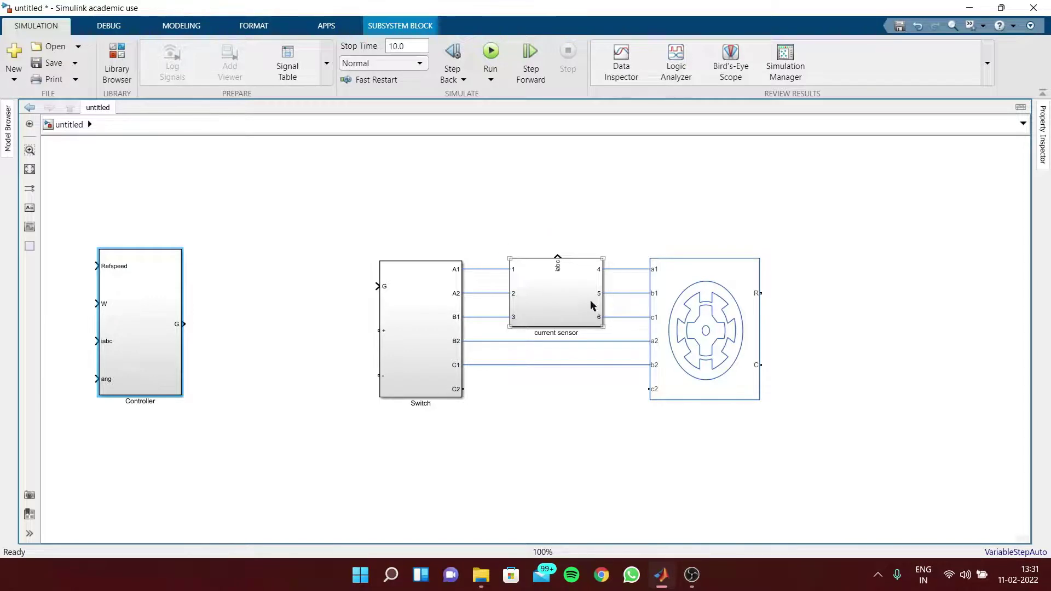
pyautogui.click(678, 264)
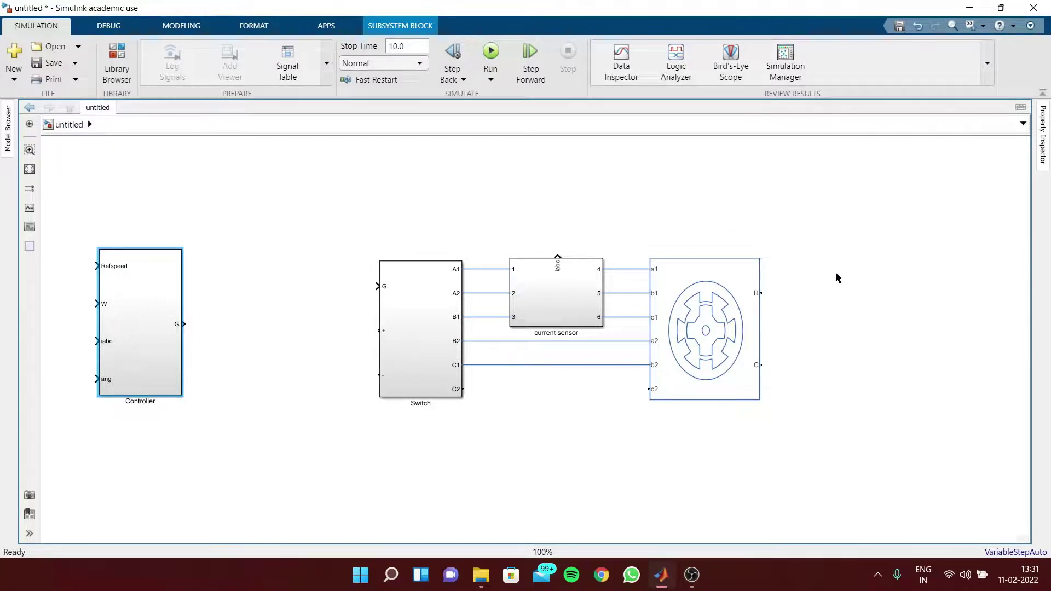
pyautogui.moveTo(159, 328); pyautogui.dragTo(170, 290)
pyautogui.click(254, 286)
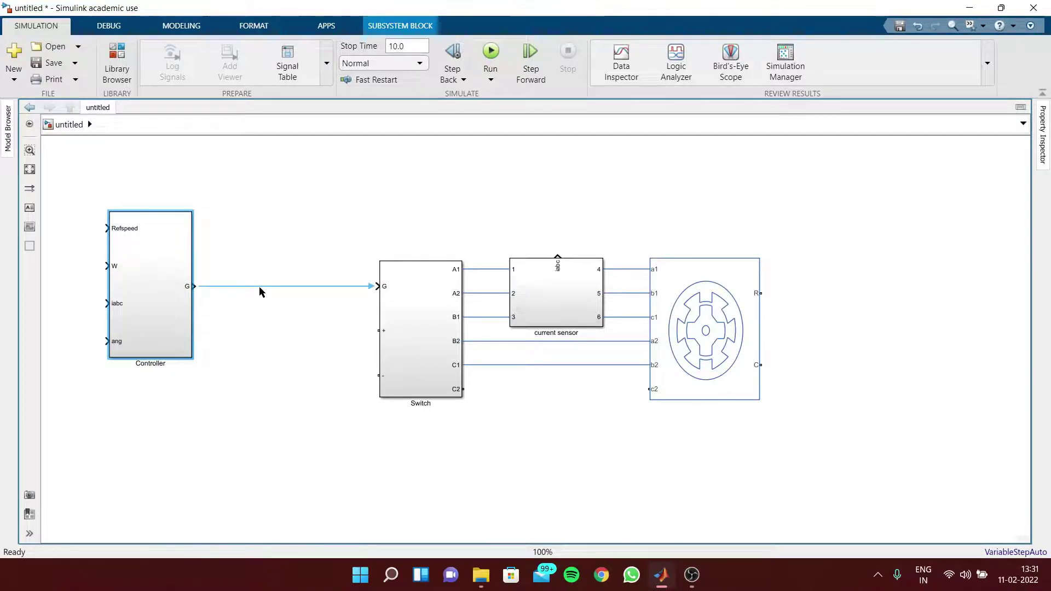
pyautogui.moveTo(147, 297); pyautogui.dragTo(185, 294)
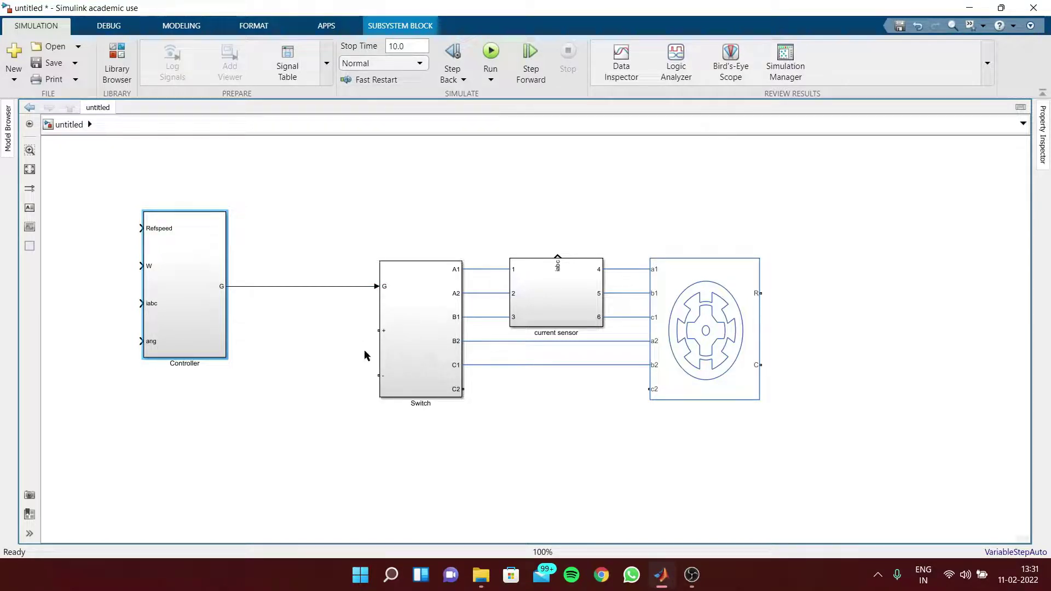
# - Add a DC Voltage Source between the Controller and Switch and connect it to the Switch's + and - ports
pyautogui.click(296, 344)
pyautogui.doubleClick(295, 344)
pyautogui.write('dc')
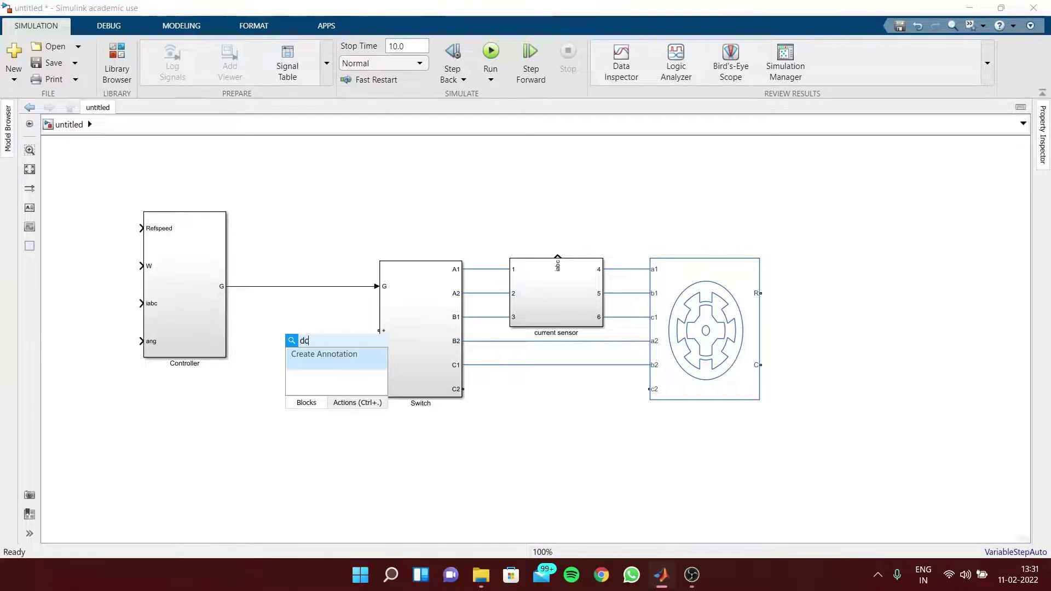
pyautogui.click(325, 366)
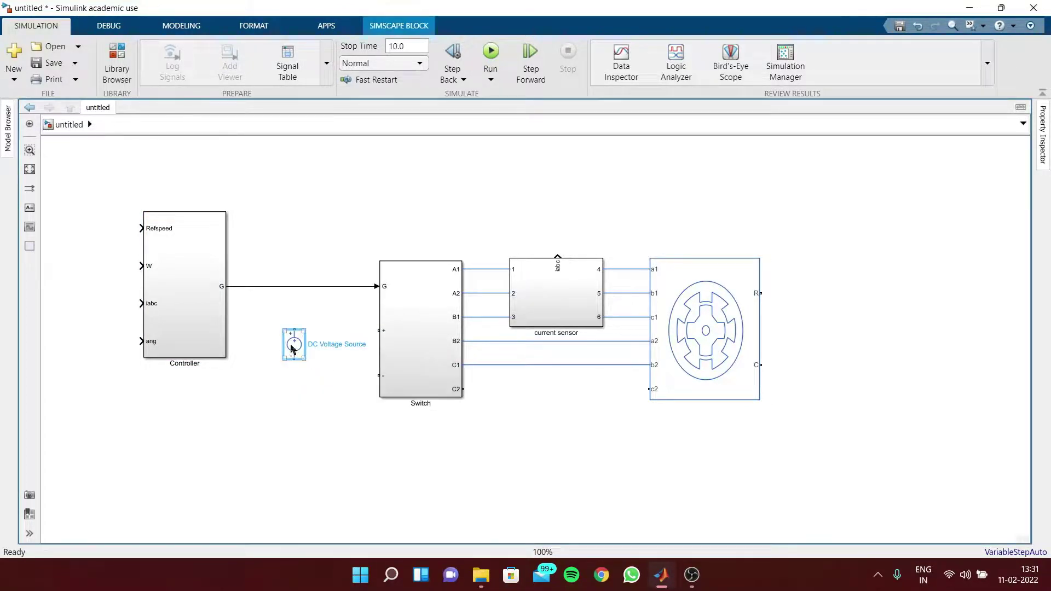
pyautogui.moveTo(301, 338); pyautogui.dragTo(381, 330)
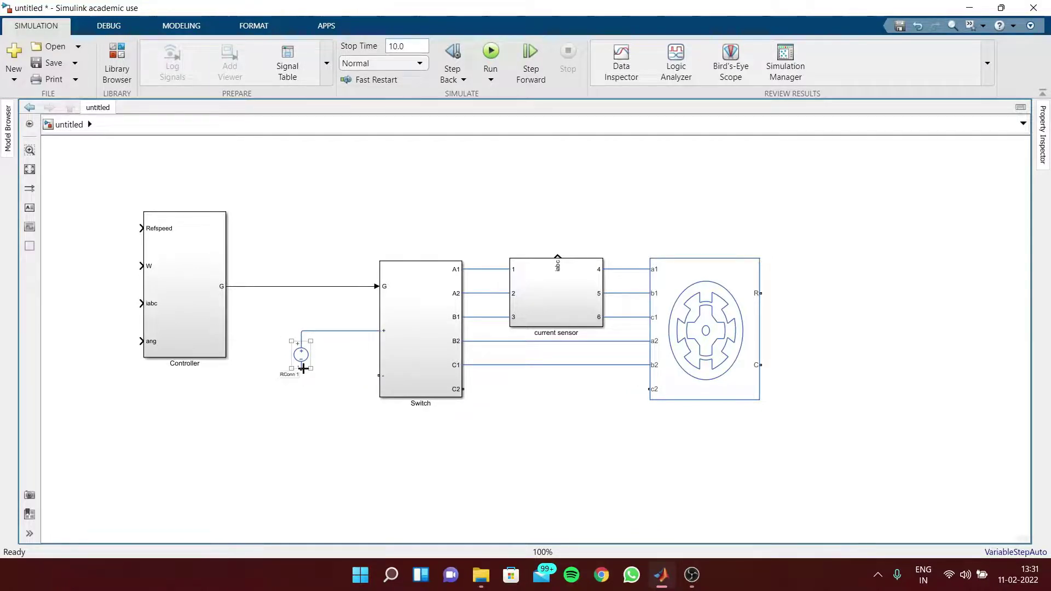
pyautogui.moveTo(303, 369); pyautogui.dragTo(379, 376)
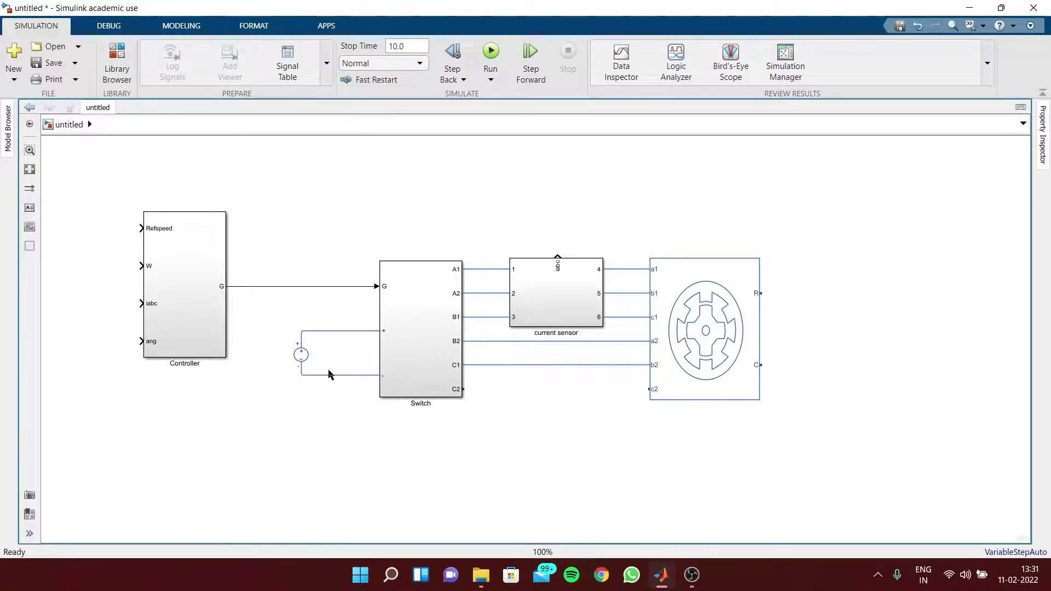
# - Add an Electrical Reference below the DC Voltage Source, connect it to the source's negative line and align it under the source
pyautogui.doubleClick(297, 410)
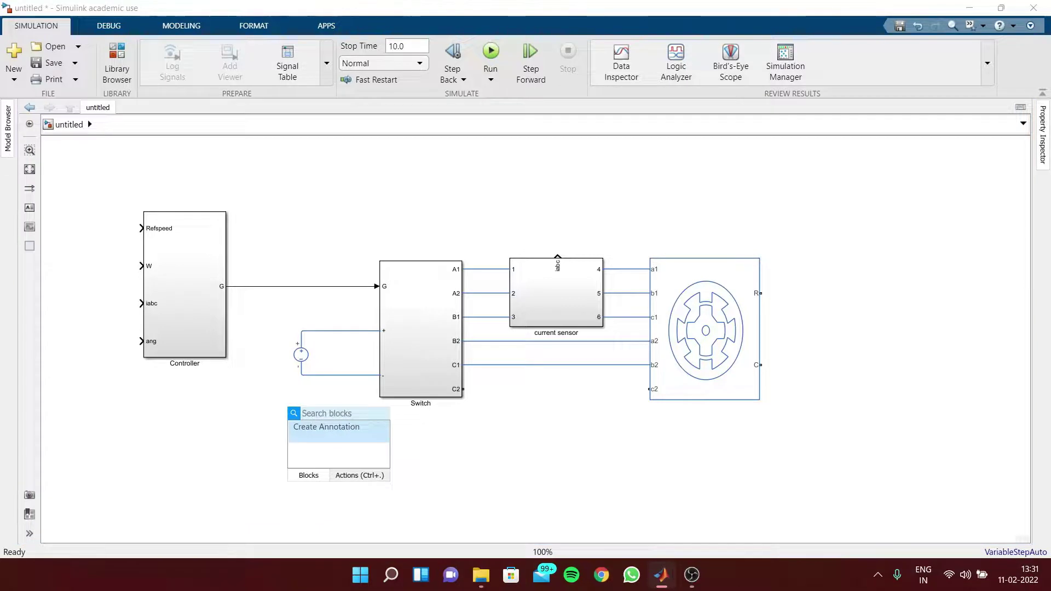
pyautogui.write('el')
pyautogui.press('Return')
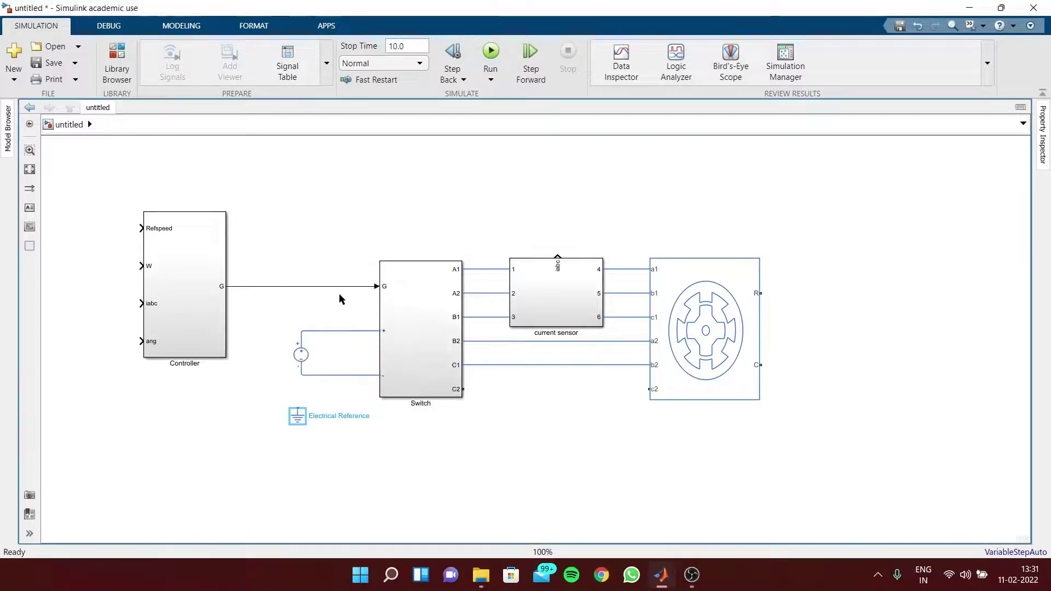
pyautogui.moveTo(299, 408); pyautogui.dragTo(302, 375)
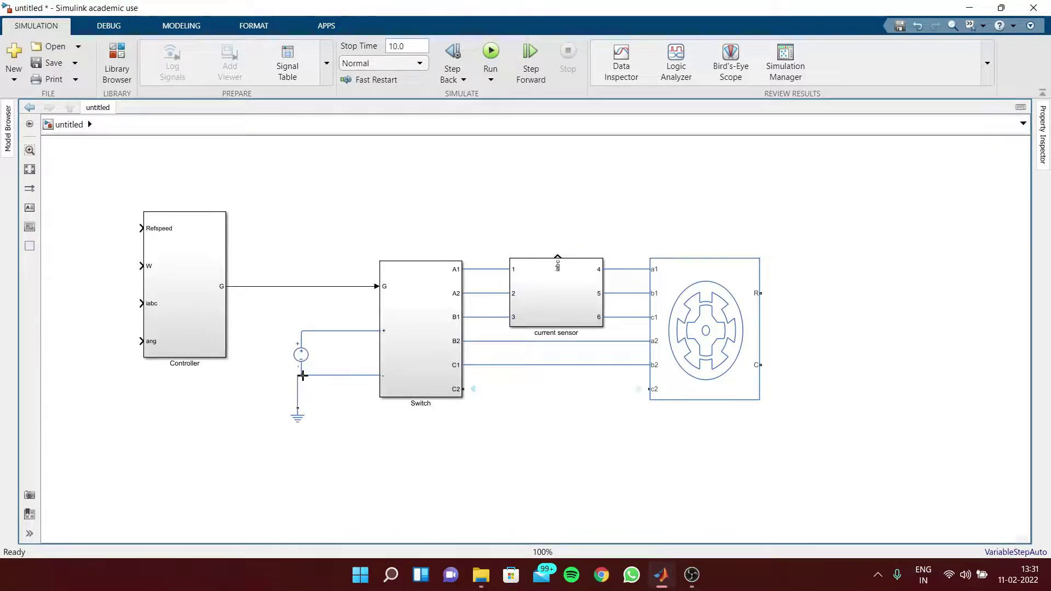
pyautogui.moveTo(304, 414); pyautogui.dragTo(308, 416)
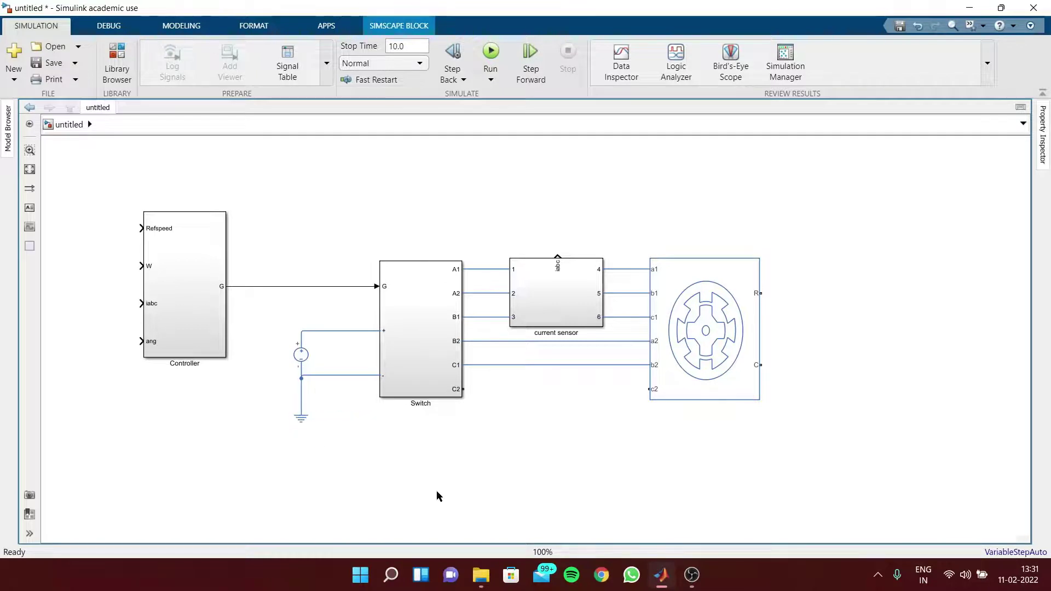
pyautogui.click(347, 504)
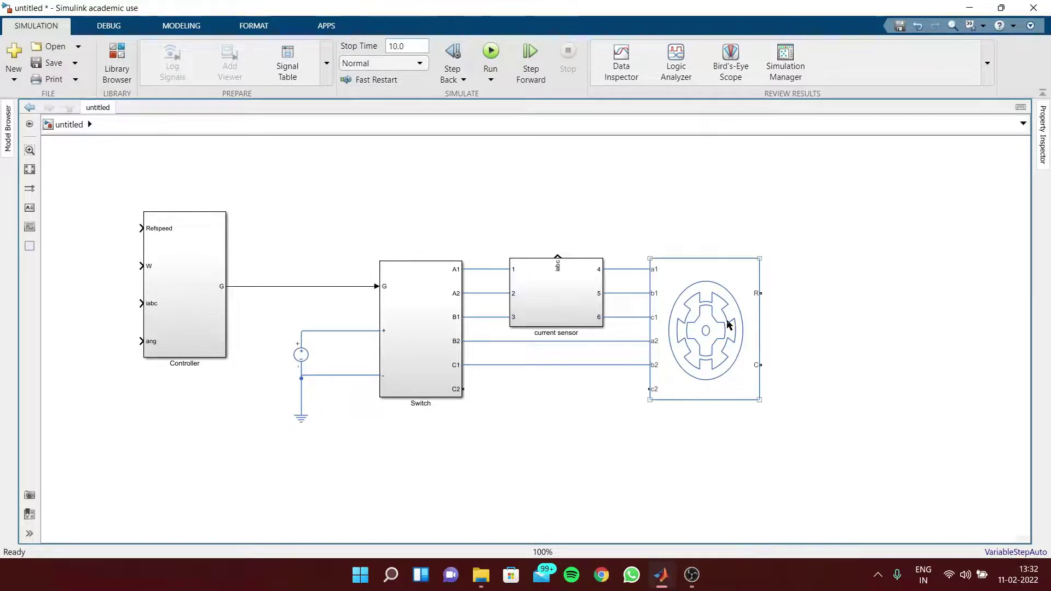
# - Add a Rotational Damper beside the machine, rotate it vertical and connect it between the machine's R and C ports
pyautogui.doubleClick(834, 296)
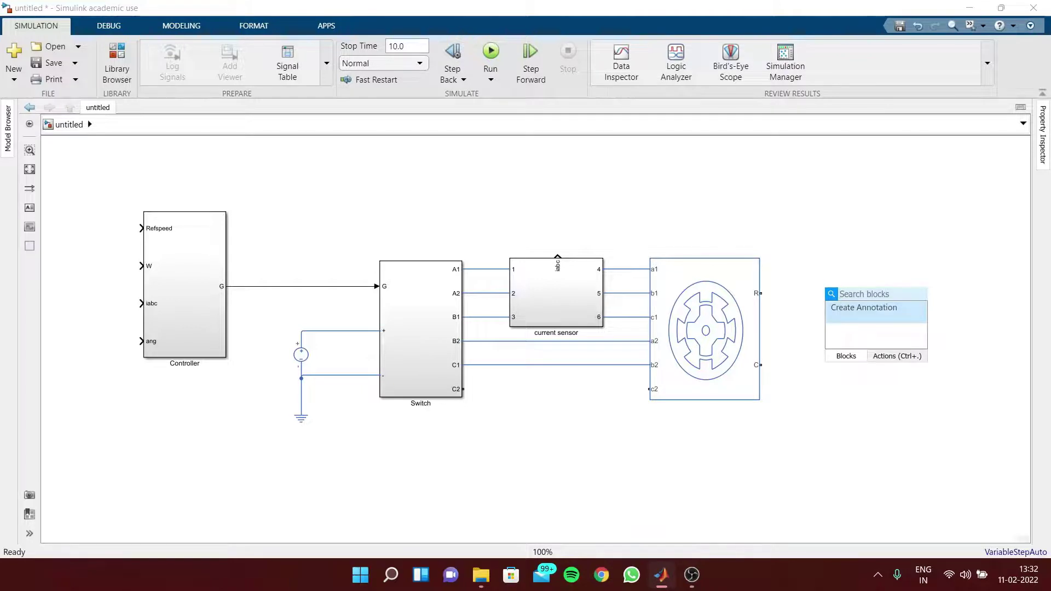
pyautogui.write('ro')
pyautogui.click(864, 317)
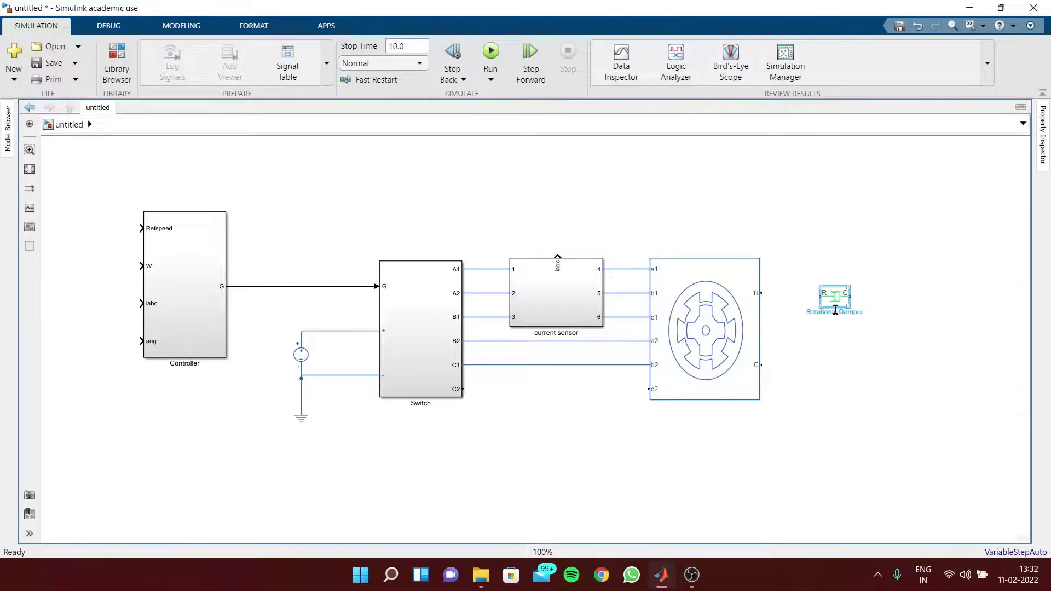
pyautogui.hotkey('ctrl', 'r')
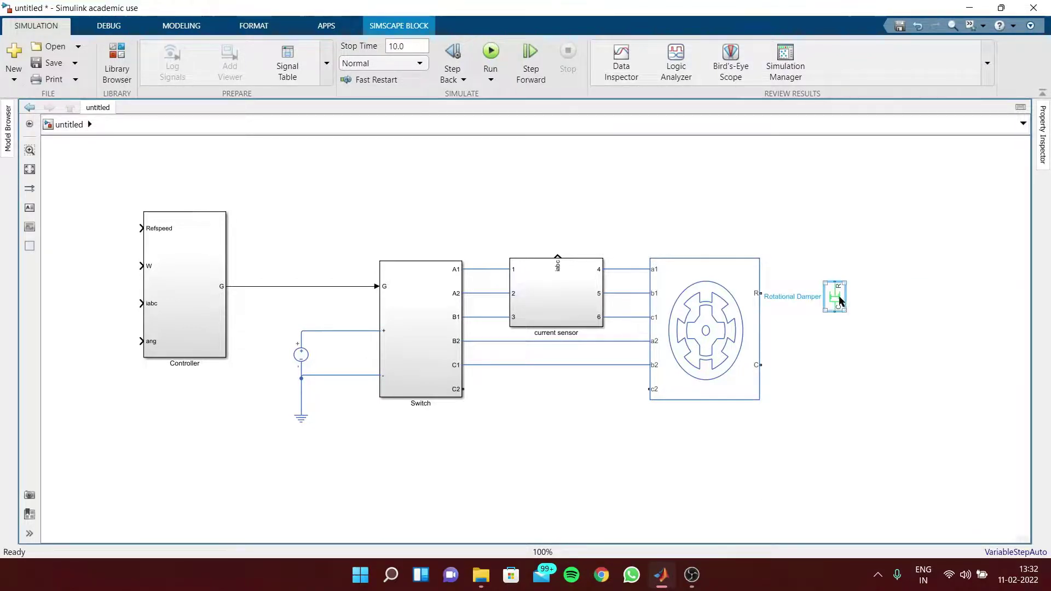
pyautogui.moveTo(839, 300); pyautogui.dragTo(805, 343)
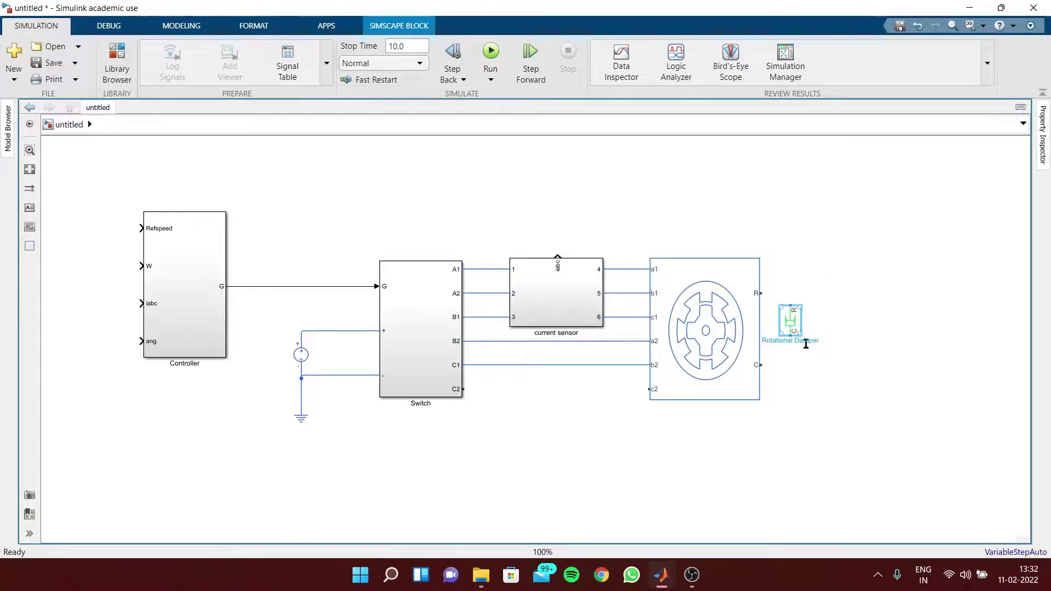
pyautogui.moveTo(791, 305); pyautogui.dragTo(764, 294)
pyautogui.click(791, 335)
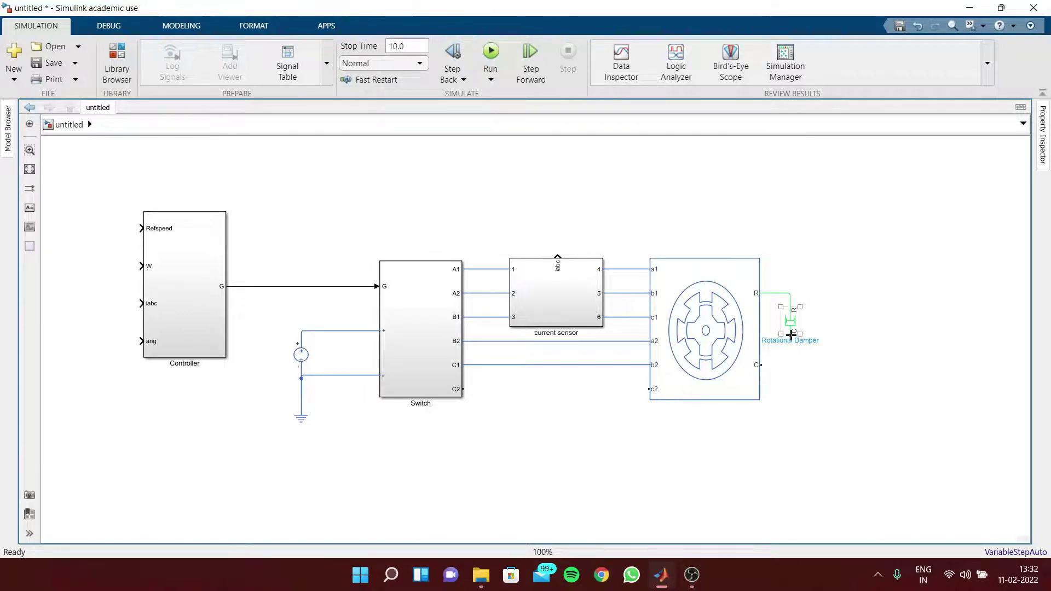
pyautogui.moveTo(791, 333)
pyautogui.mouseDown()
pyautogui.moveTo(790, 354)
pyautogui.moveTo(765, 364)
pyautogui.mouseUp()
# - Try to connect an Electrical Reference block to the machine's C line
pyautogui.doubleClick(806, 408)
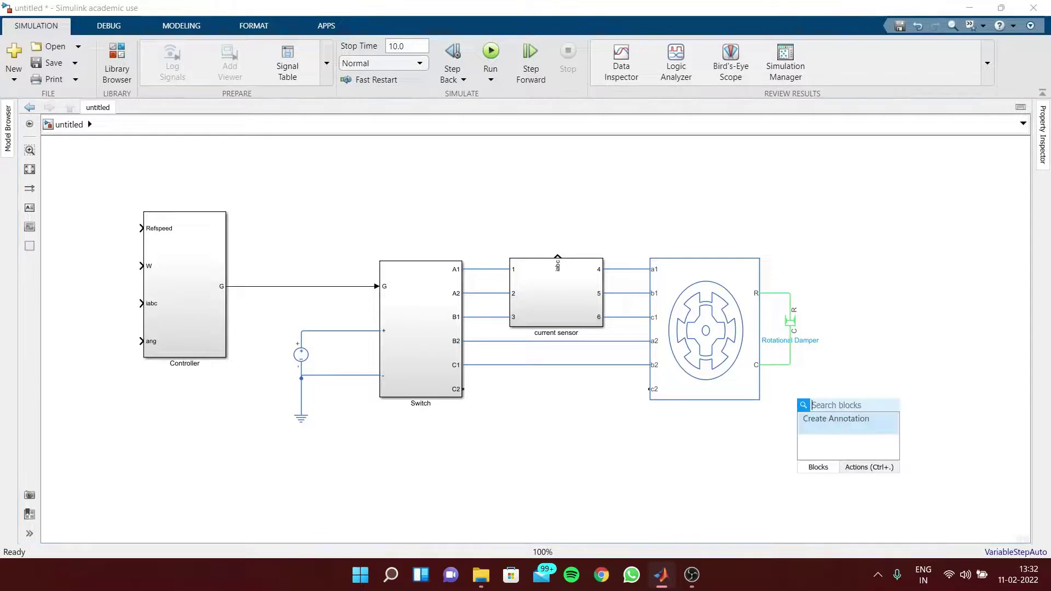
pyautogui.write('el')
pyautogui.press('Return')
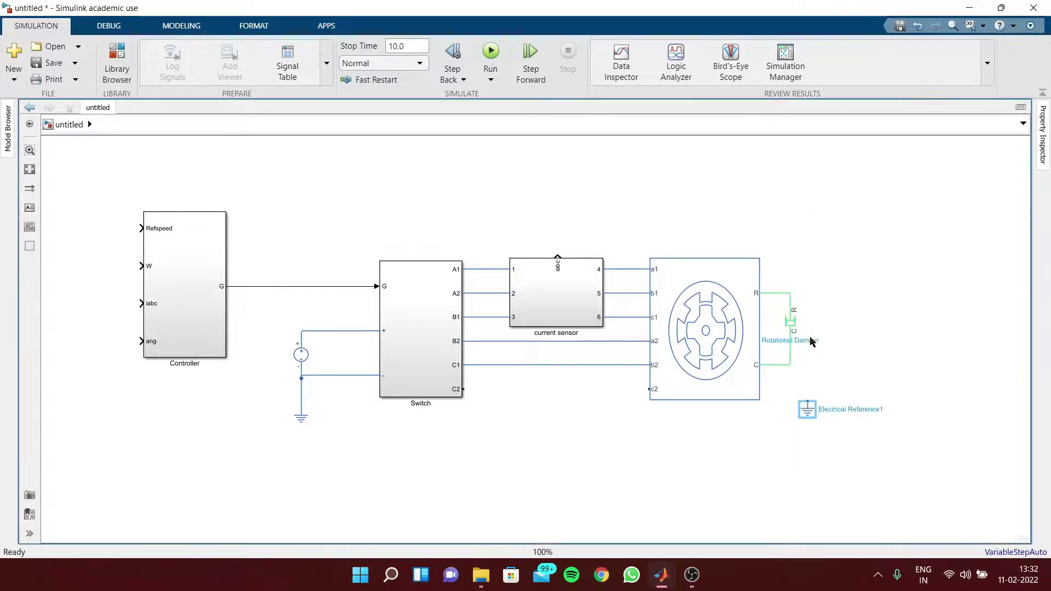
pyautogui.moveTo(805, 398)
pyautogui.mouseDown()
pyautogui.moveTo(789, 365)
pyautogui.moveTo(846, 420)
pyautogui.mouseUp()
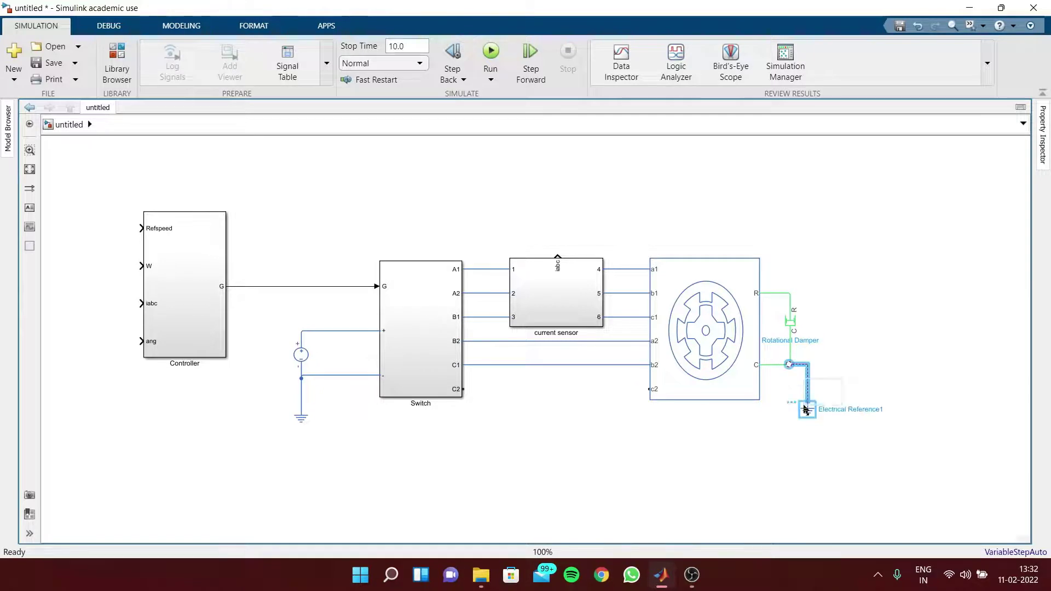
pyautogui.press('Delete')
pyautogui.doubleClick(805, 421)
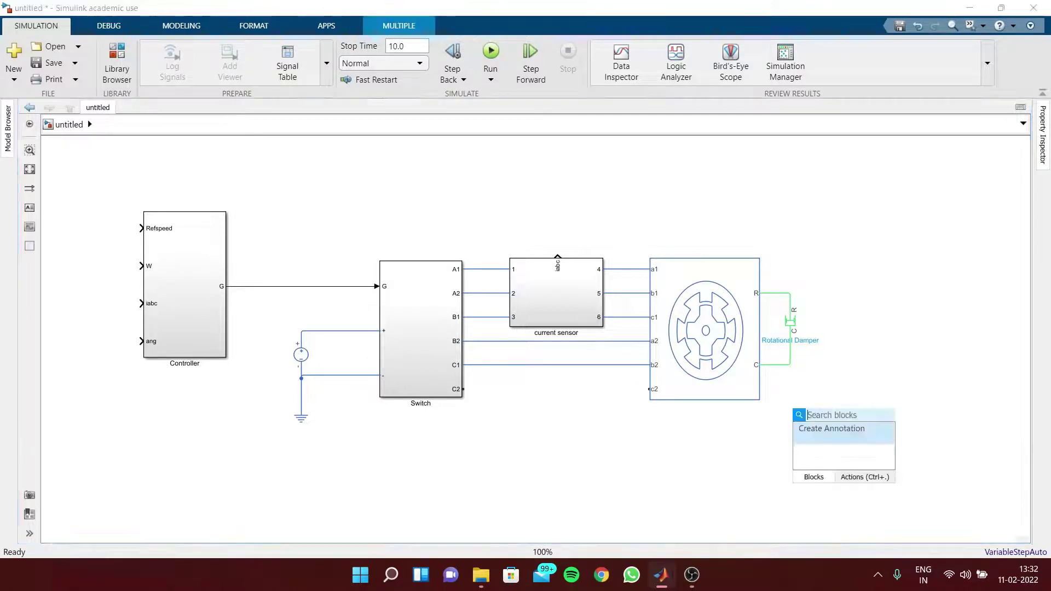
pyautogui.click(784, 452)
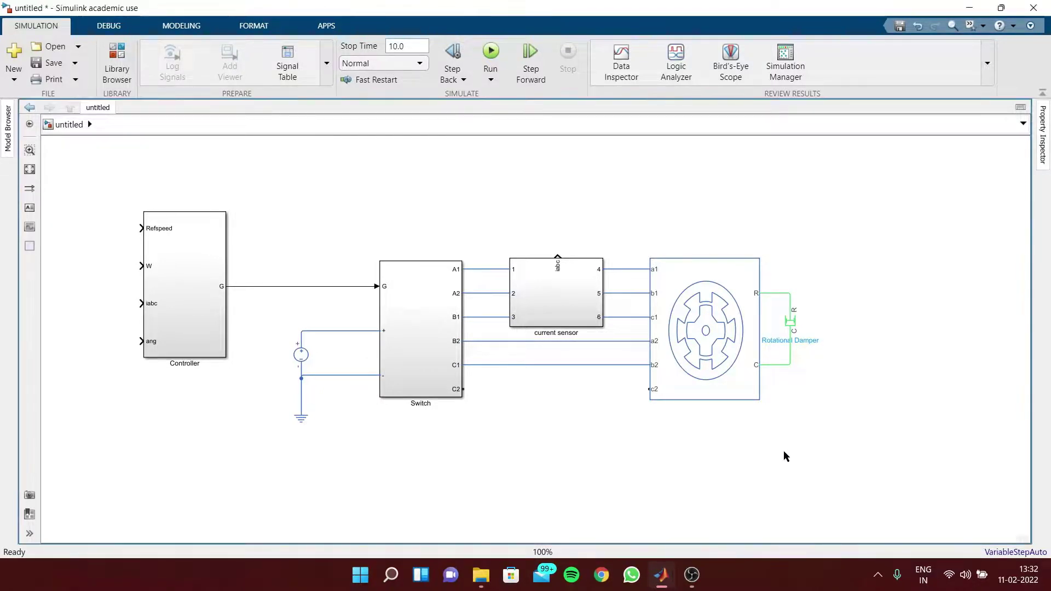
# - Add a Mechanical Rotational Reference below the Rotational Damper and connect it to the machine's C line
pyautogui.doubleClick(796, 405)
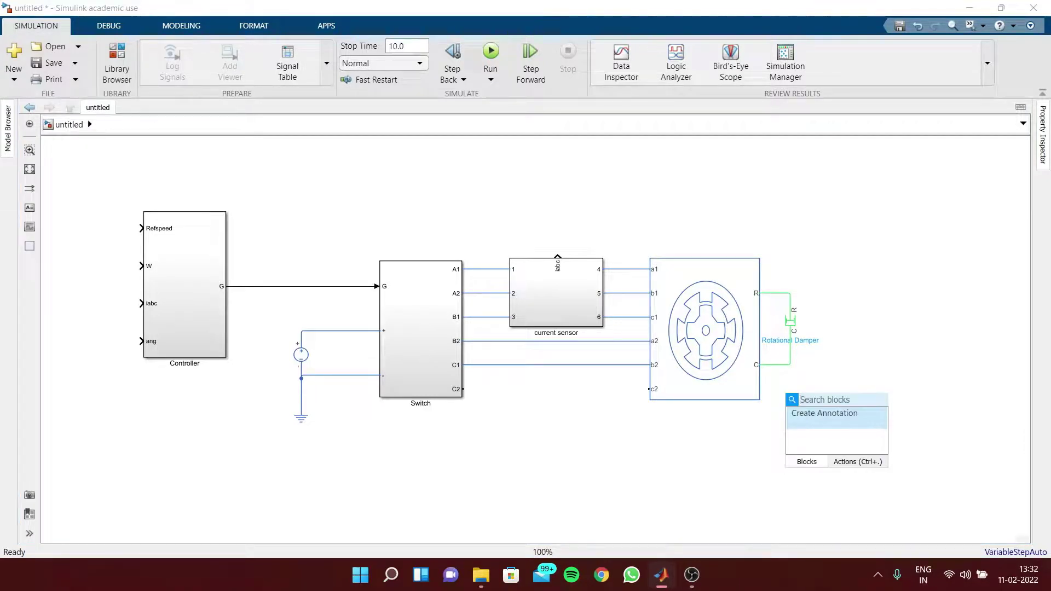
pyautogui.write('mech')
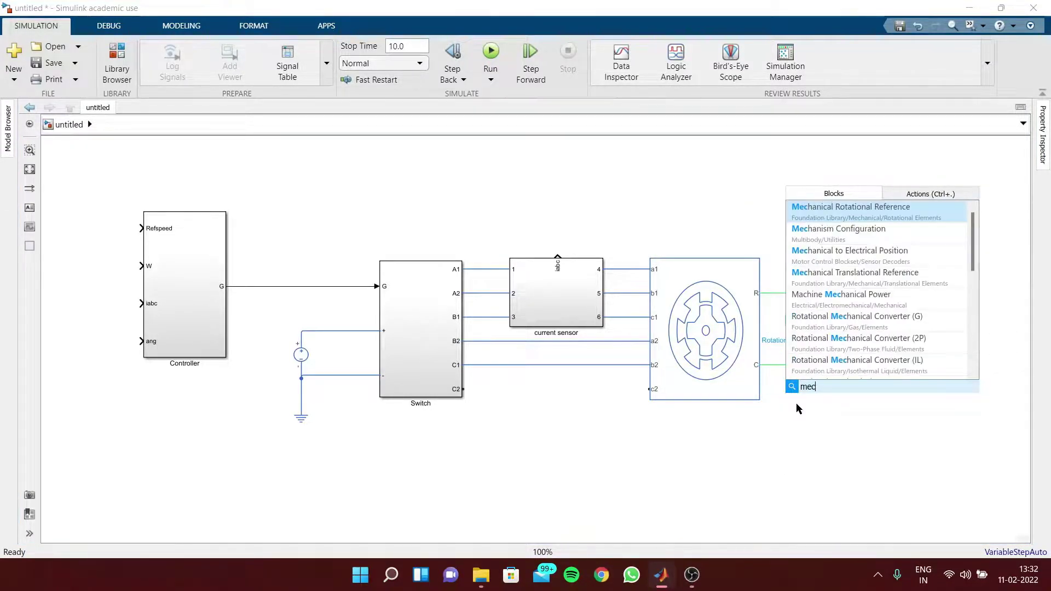
pyautogui.click(860, 215)
pyautogui.moveTo(800, 409); pyautogui.dragTo(789, 365)
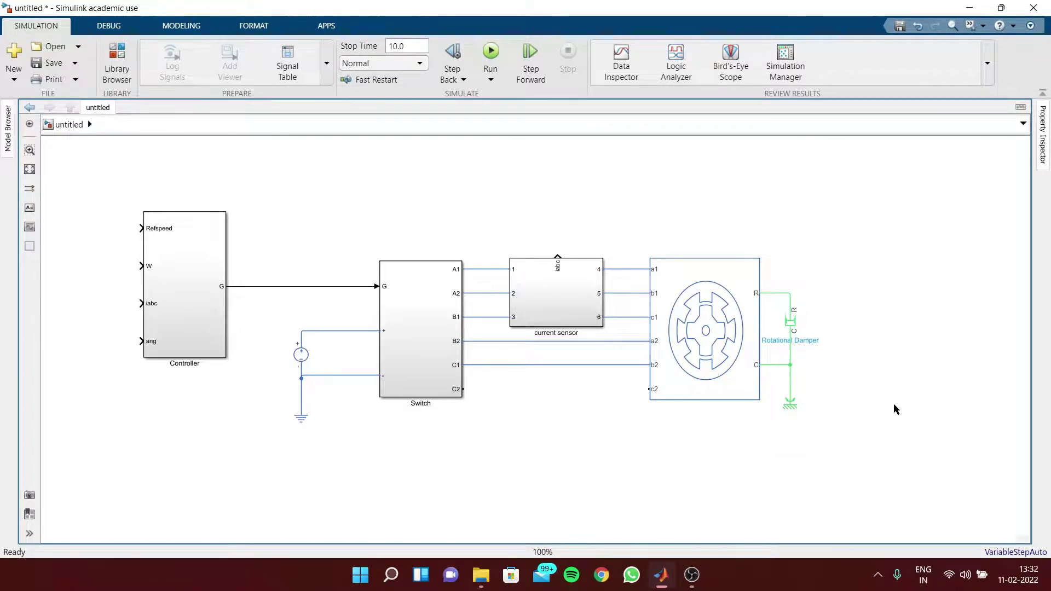
pyautogui.click(793, 404)
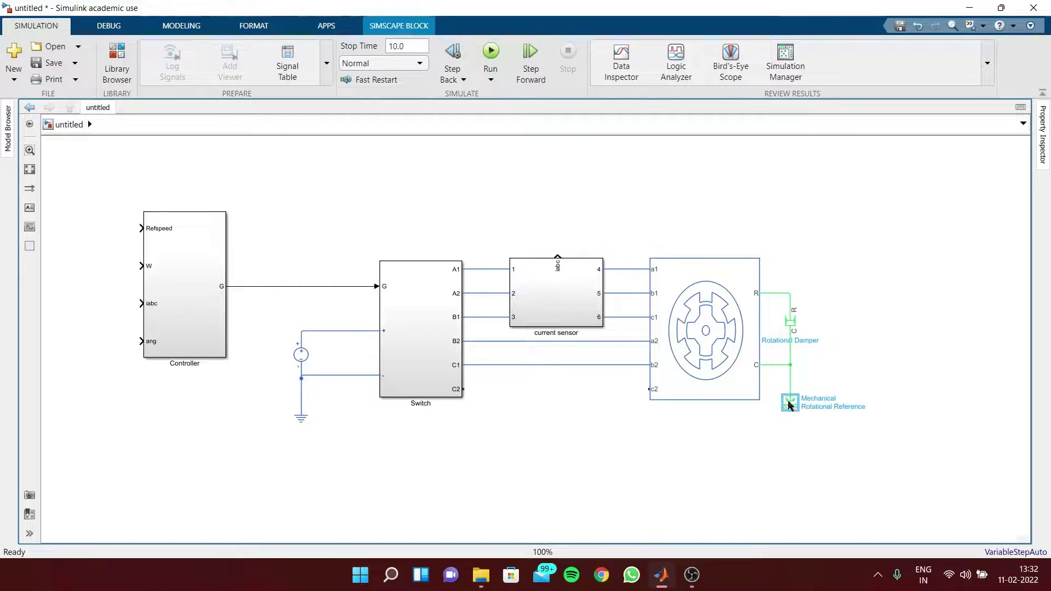
pyautogui.click(865, 470)
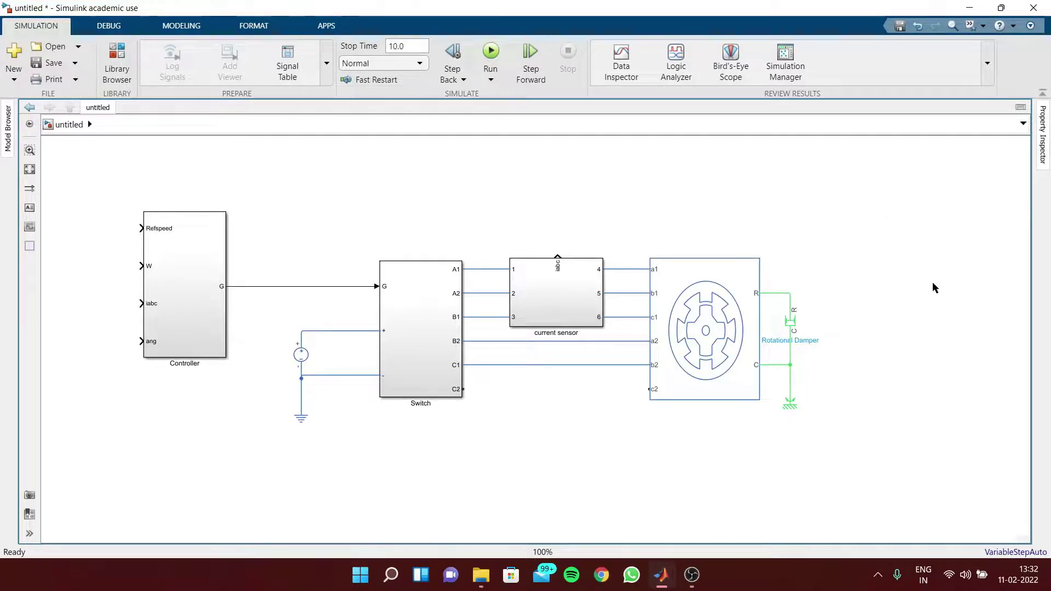
pyautogui.doubleClick(859, 192)
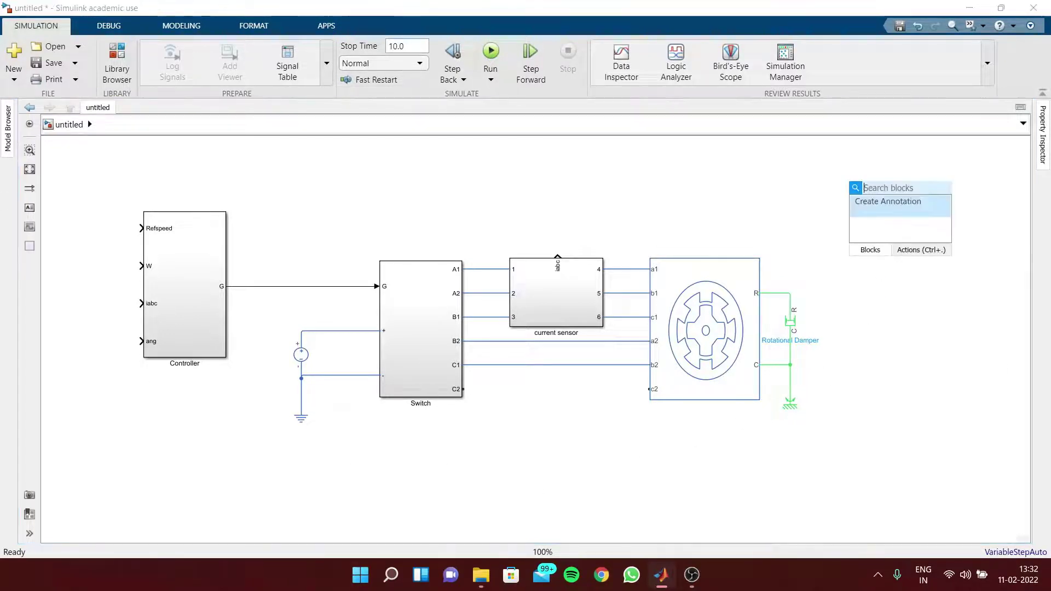
pyautogui.click(806, 175)
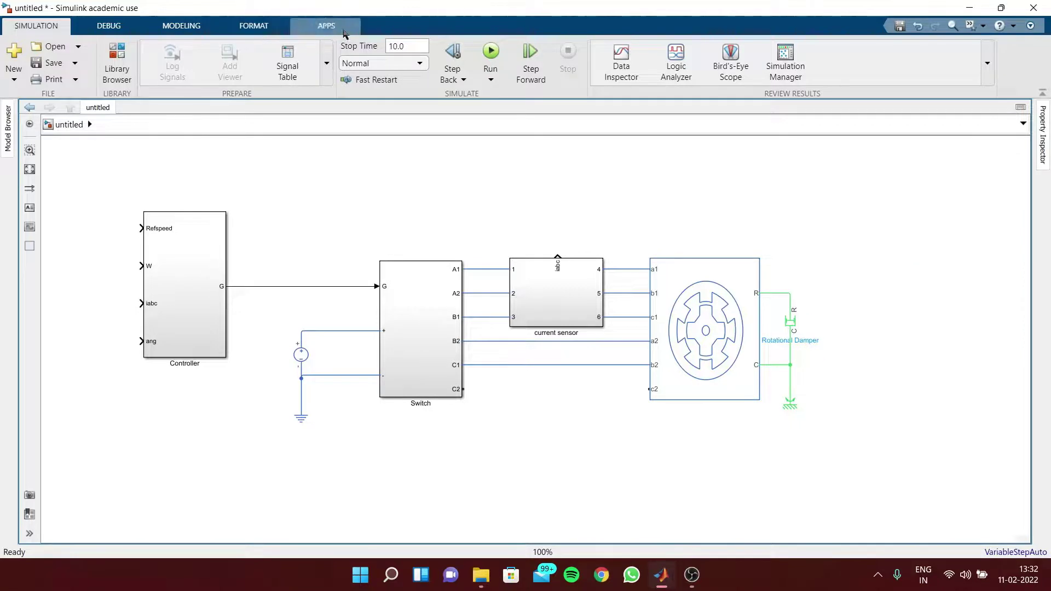
pyautogui.click(181, 25)
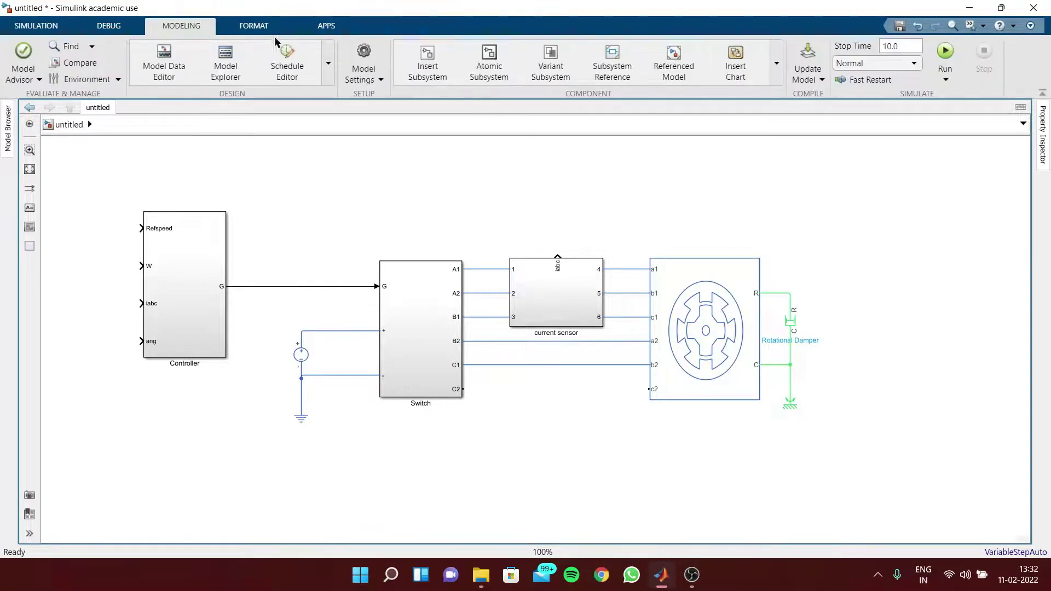
pyautogui.click(364, 55)
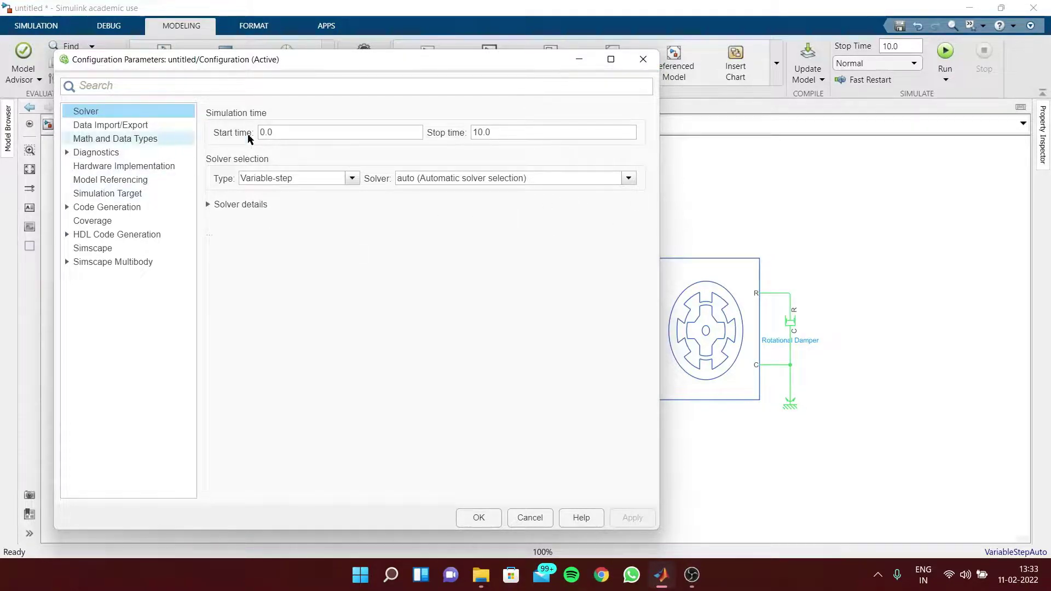
pyautogui.click(643, 59)
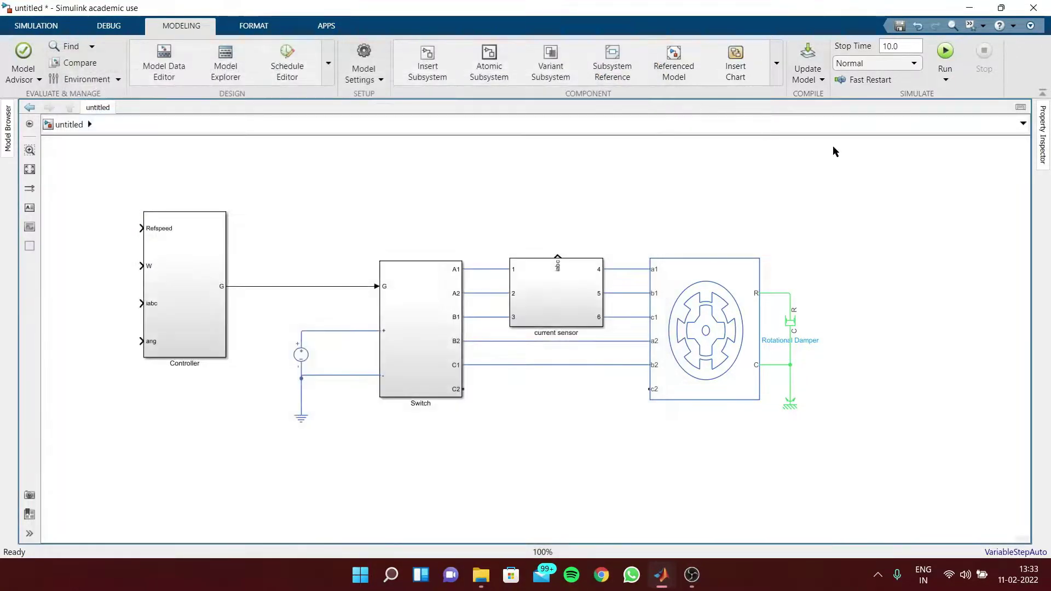
# - Add a Solver Configuration block above and beyond the machine's R port, flipped so its port faces the machine
pyautogui.doubleClick(853, 186)
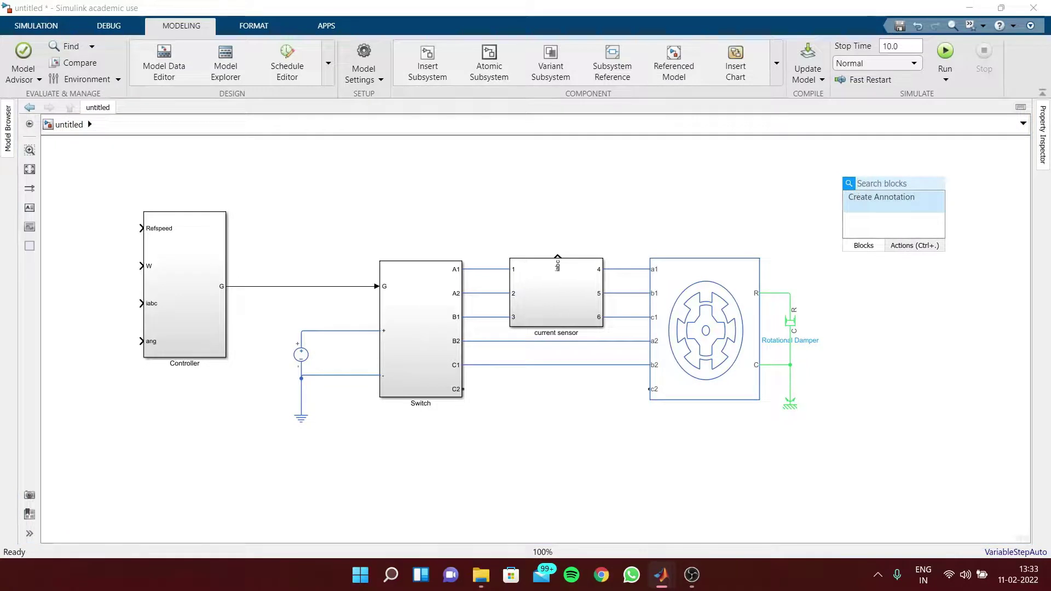
pyautogui.write('sol')
pyautogui.click(874, 202)
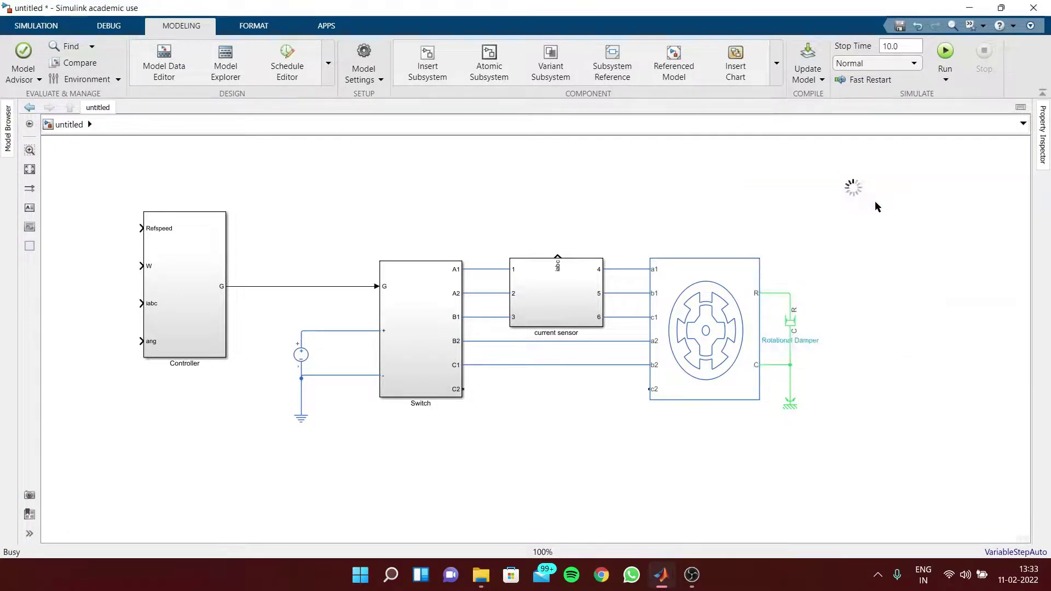
pyautogui.moveTo(851, 201); pyautogui.dragTo(885, 228)
pyautogui.hotkey('ctrl', 'i')
# - Add an Inertia block below the Solver Configuration block and rotate it so its port faces the machine
pyautogui.doubleClick(913, 309)
pyautogui.write('in')
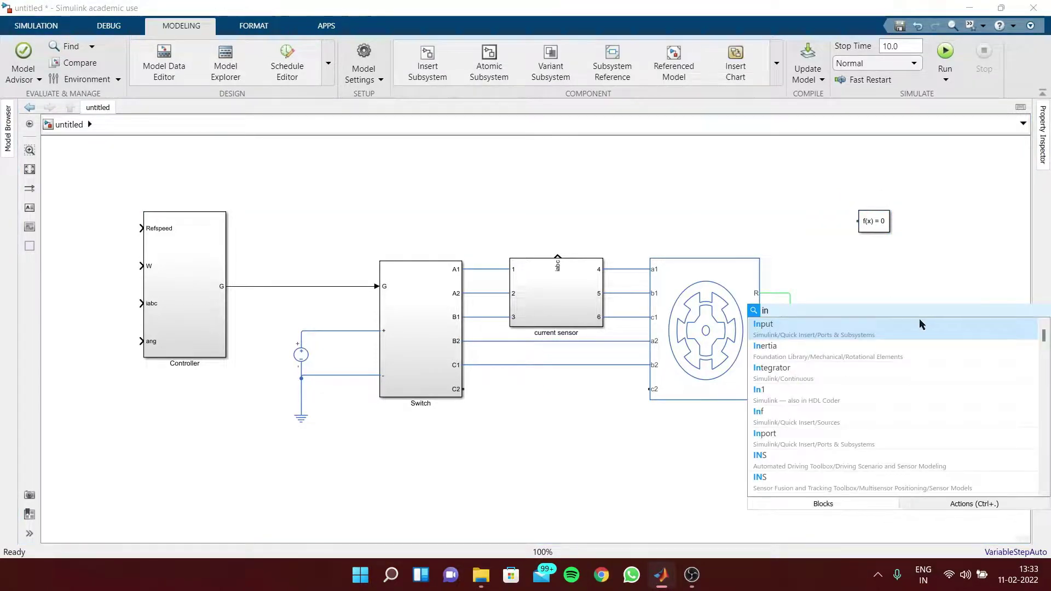
pyautogui.click(892, 347)
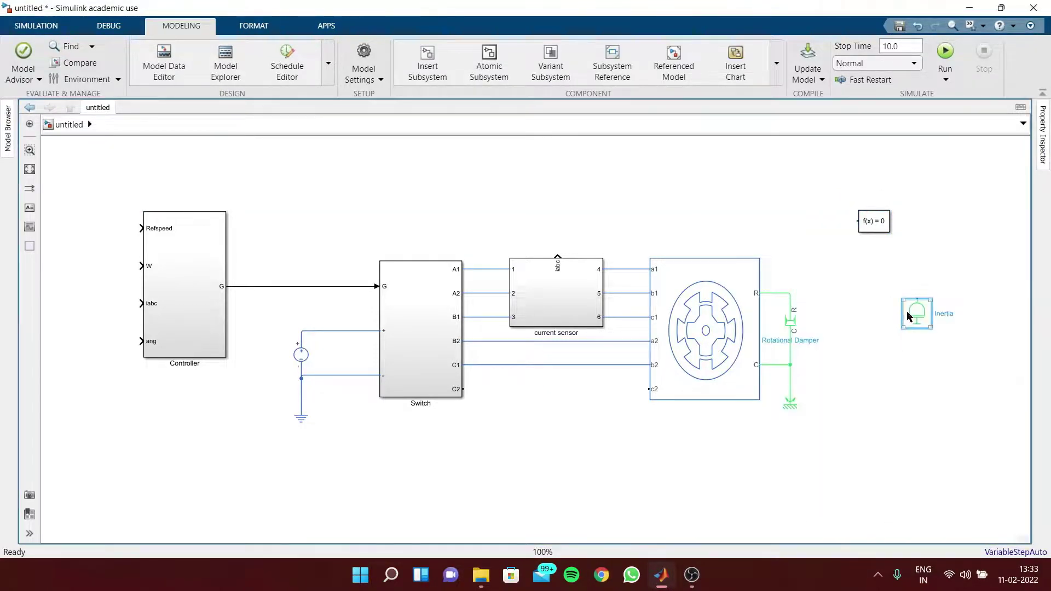
pyautogui.moveTo(905, 312); pyautogui.dragTo(876, 286)
pyautogui.hotkey('ctrl', 'r')
pyautogui.hotkey('ctrl', 'r')
pyautogui.hotkey('ctrl', 'r')
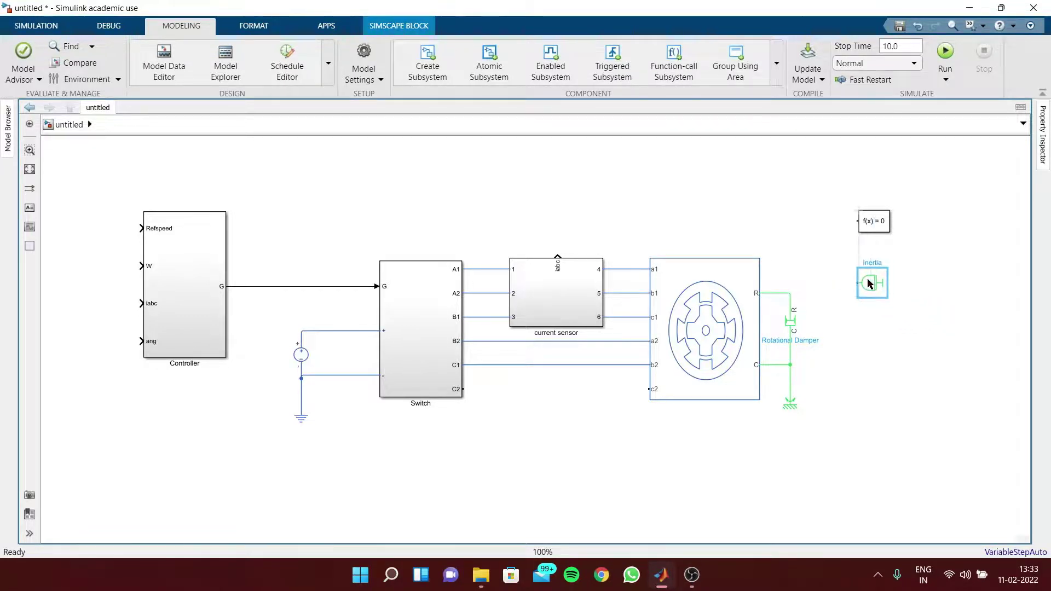
# - Set the Inertia block's inertia parameter to Jm
pyautogui.doubleClick(872, 283)
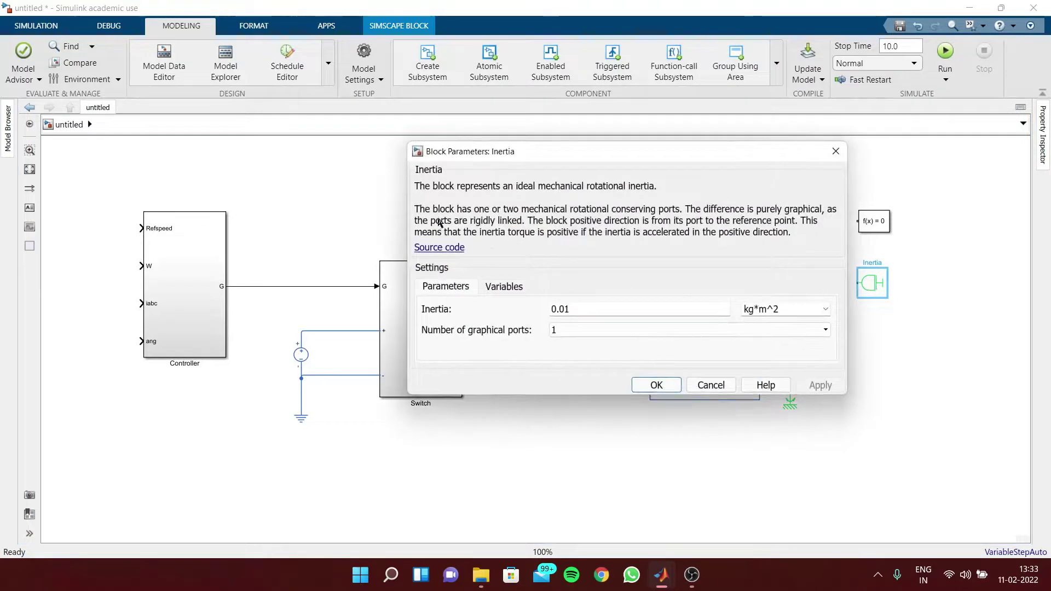
pyautogui.moveTo(419, 186); pyautogui.dragTo(648, 194)
pyautogui.moveTo(746, 186); pyautogui.dragTo(414, 187)
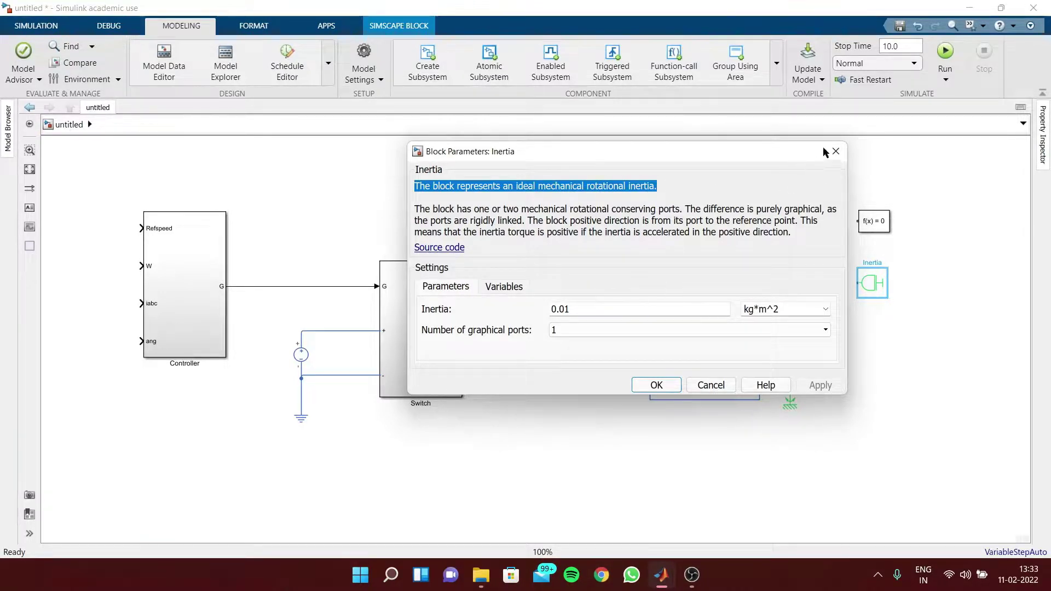
pyautogui.click(934, 305)
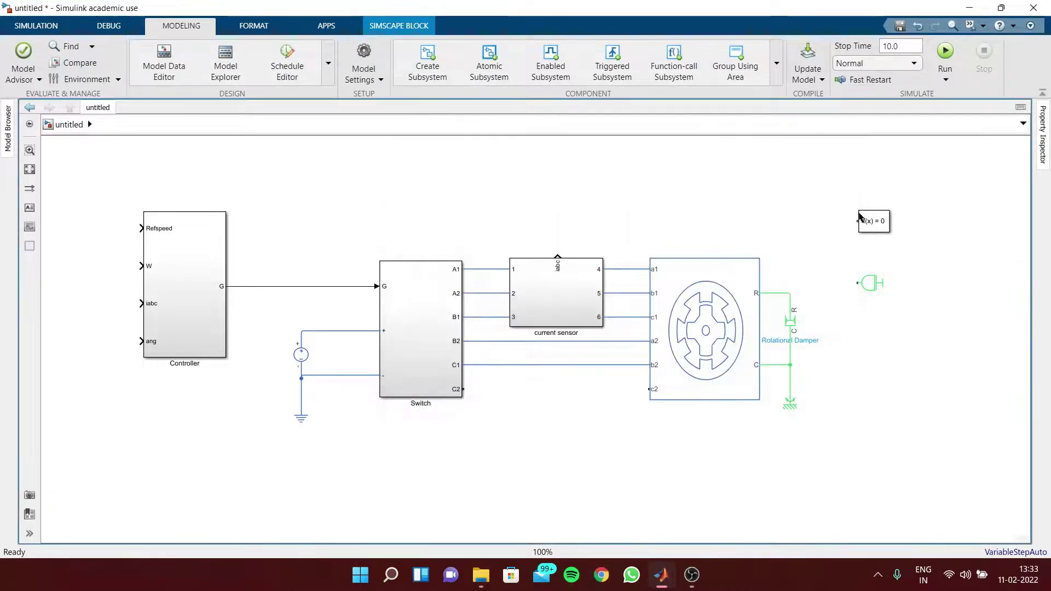
pyautogui.click(869, 280)
pyautogui.doubleClick(869, 283)
pyautogui.doubleClick(602, 306)
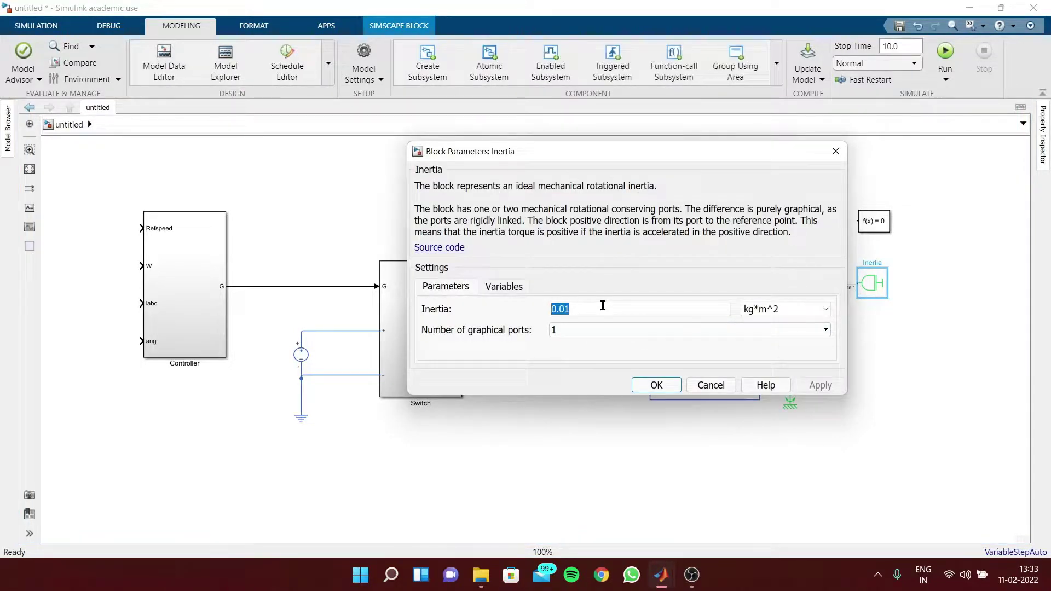
pyautogui.write('j')
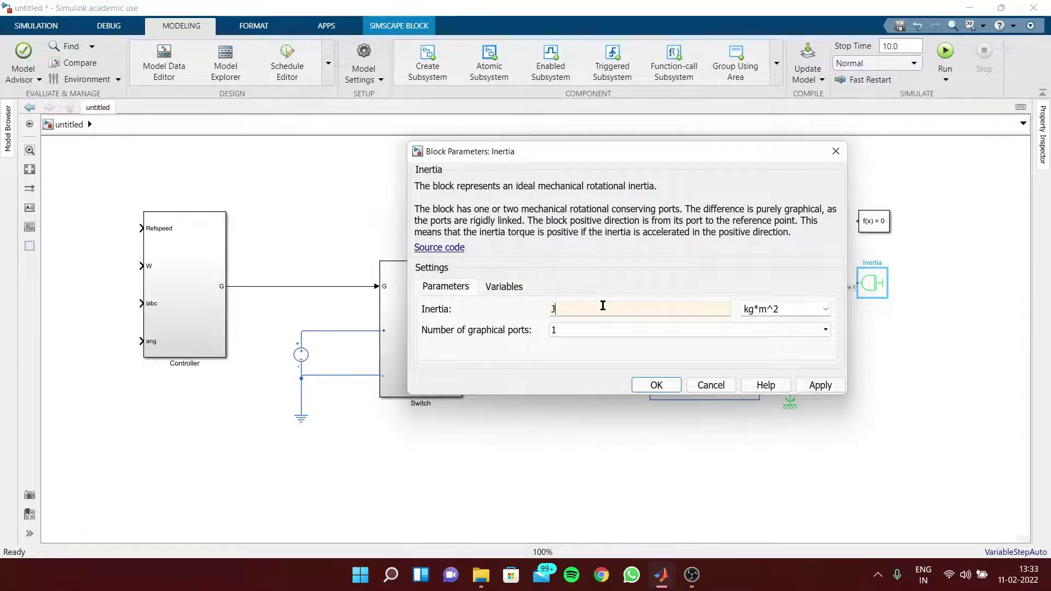
pyautogui.write('m')
pyautogui.click(815, 386)
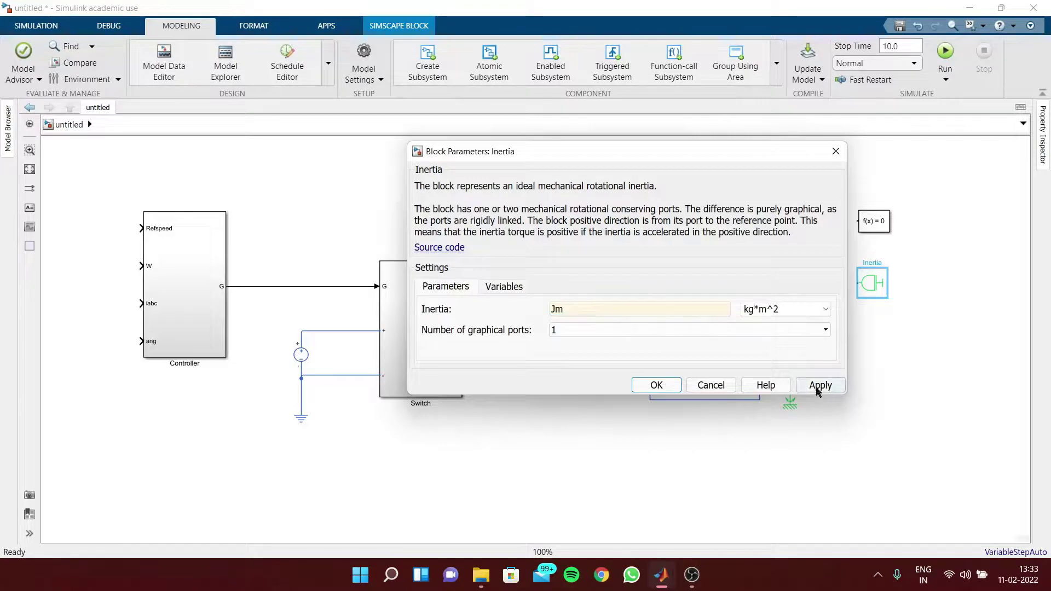
pyautogui.click(656, 386)
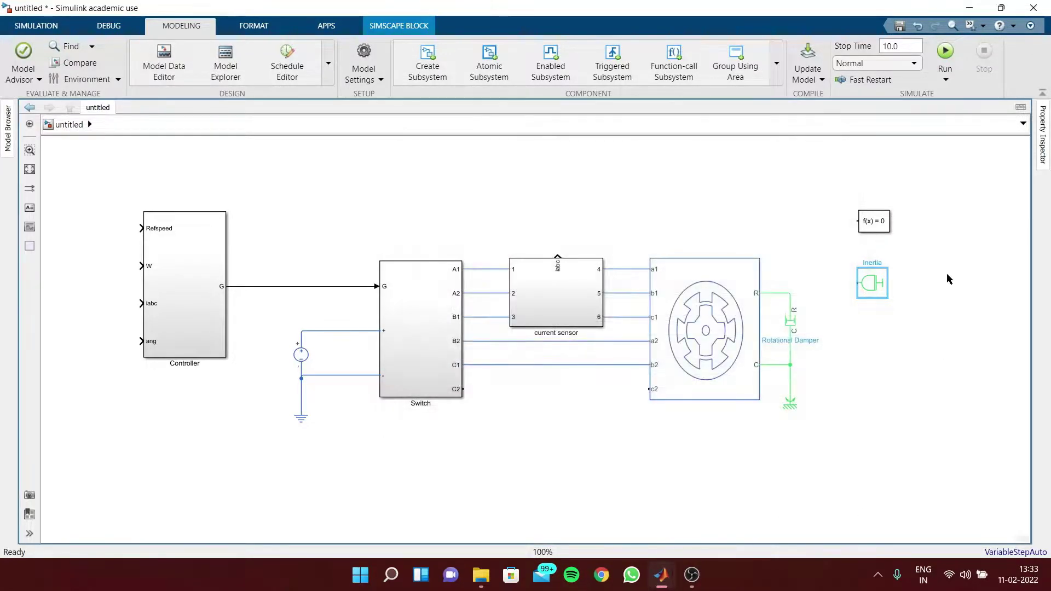
# - Set the Rotational Damper's damping coefficient to d
pyautogui.click(794, 322)
pyautogui.doubleClick(789, 326)
pyautogui.doubleClick(516, 343)
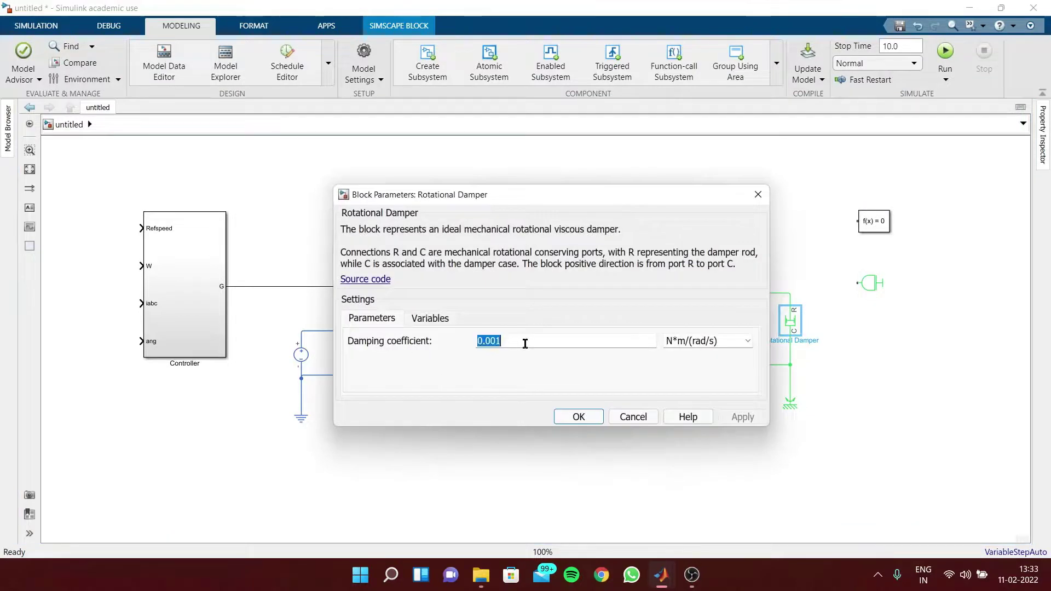
pyautogui.write('d')
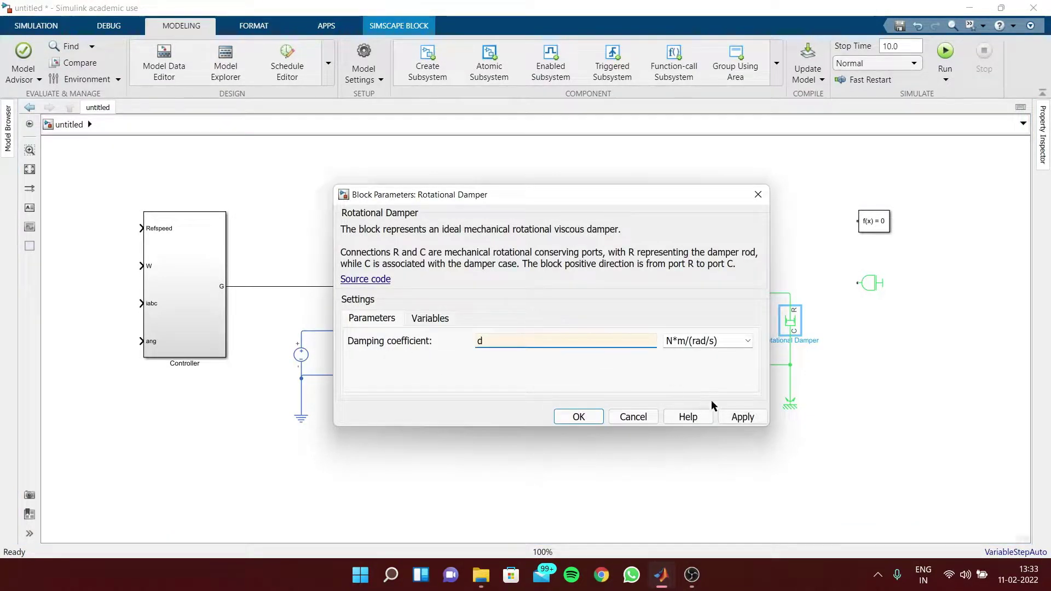
pyautogui.click(742, 417)
pyautogui.click(581, 416)
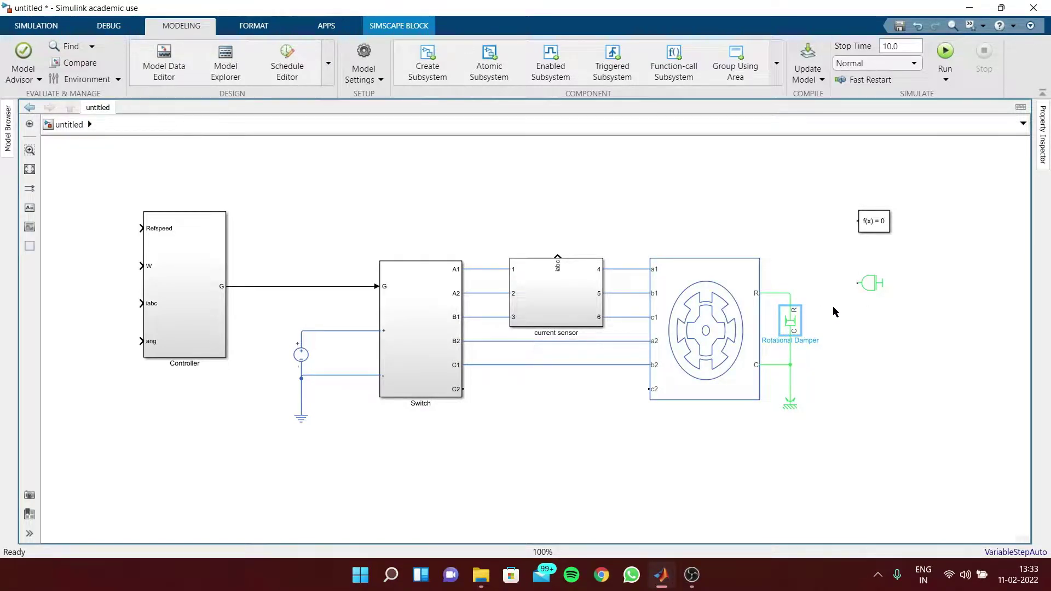
# - Enable the local solver in the Solver Configuration block with the Backward Euler type and a sample time of Ts
pyautogui.doubleClick(876, 223)
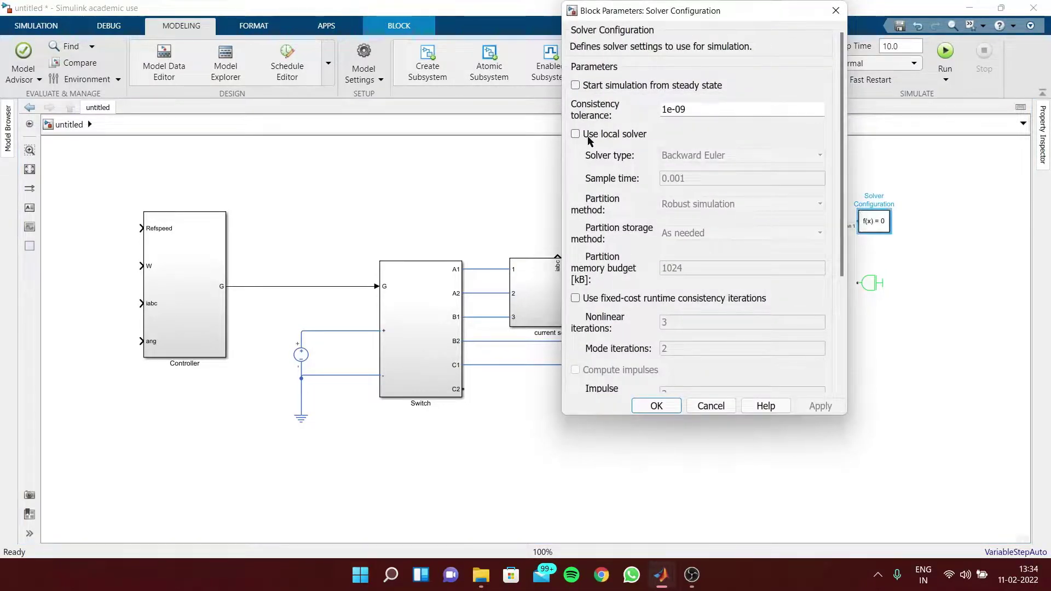
pyautogui.click(587, 136)
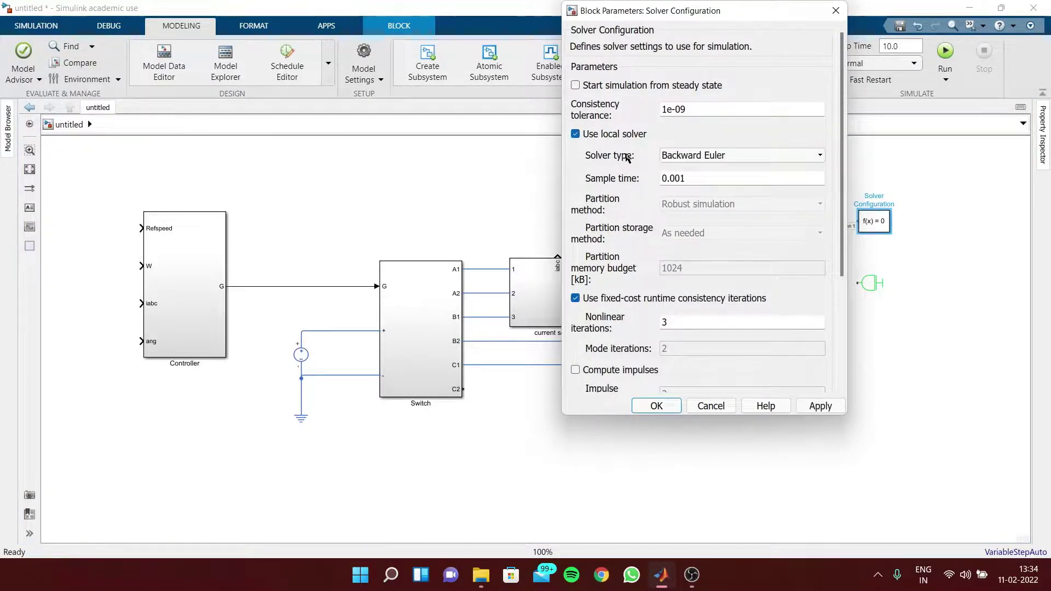
pyautogui.click(776, 154)
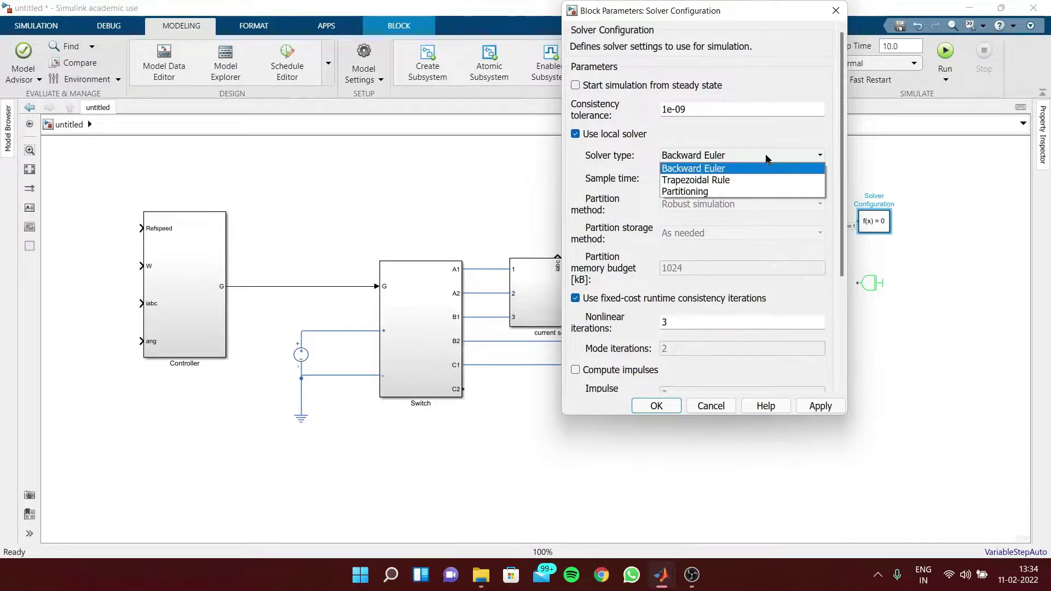
pyautogui.click(767, 164)
pyautogui.doubleClick(705, 179)
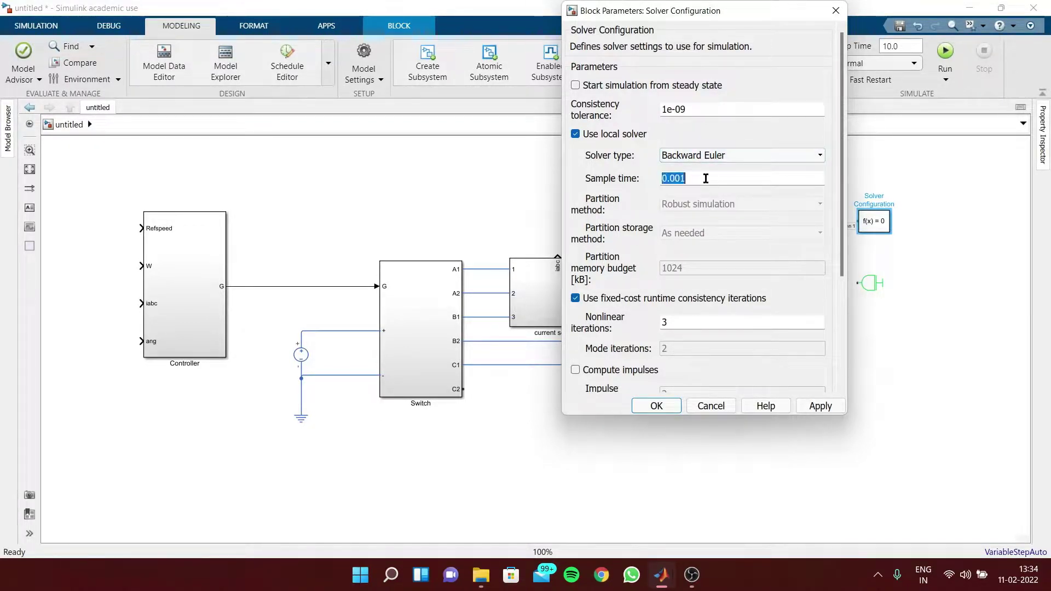
pyautogui.write('T')
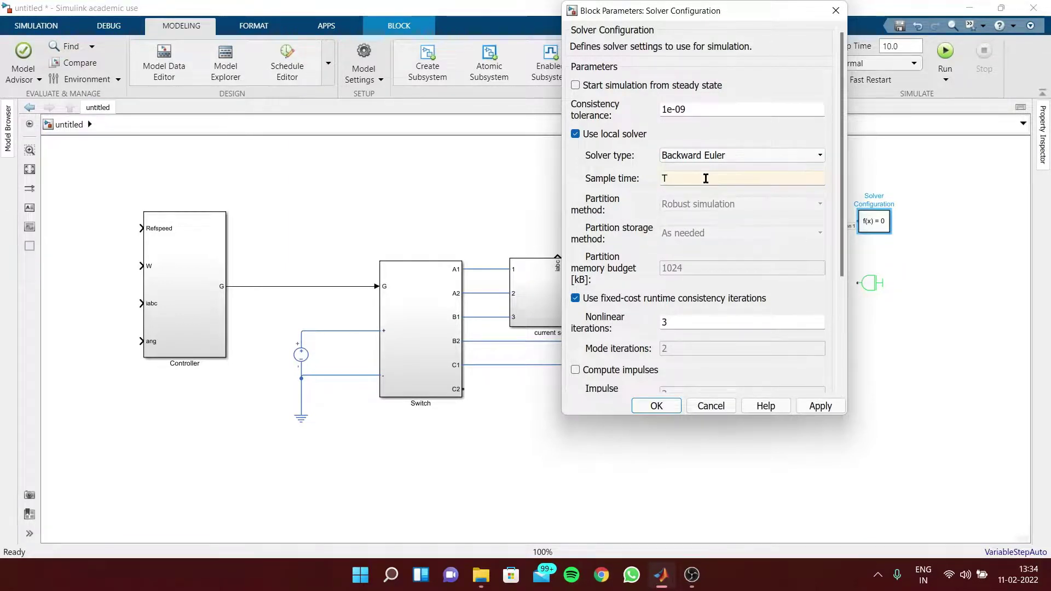
pyautogui.write('S')
# - Set the Solver Configuration block's nonlinear iterations to 5 and apply the settings
pyautogui.scroll(-4, 708, 192)
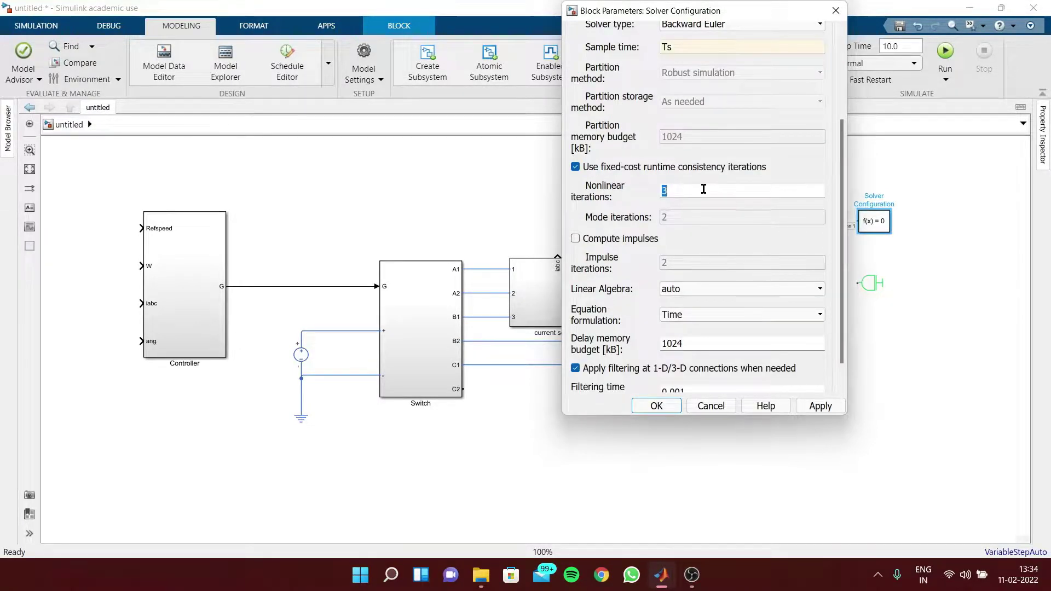
pyautogui.press('BackSpace')
pyautogui.write('5')
pyautogui.scroll(-1, 701, 191)
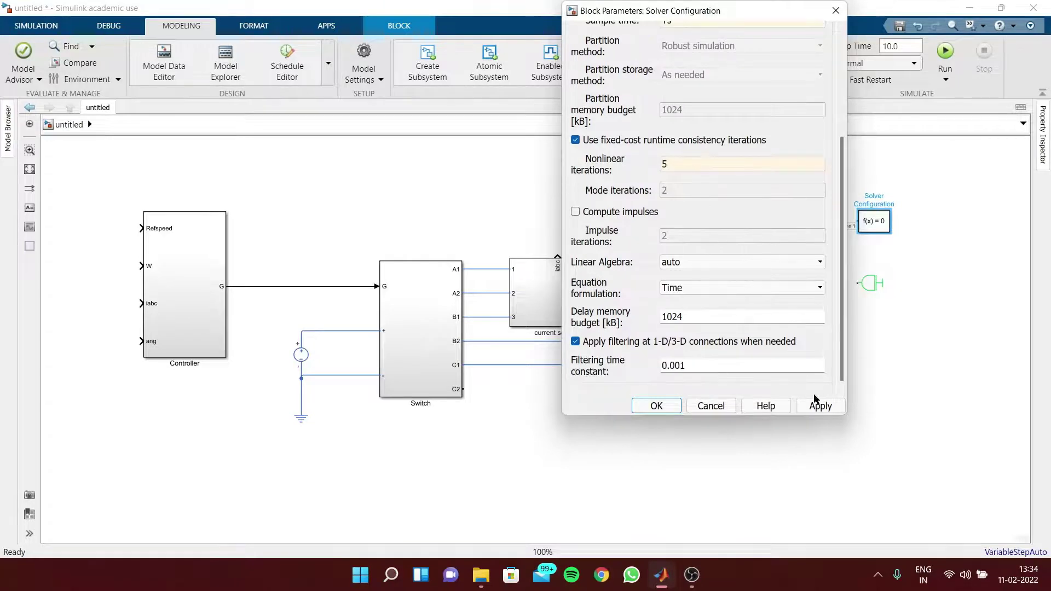
pyautogui.click(819, 405)
pyautogui.click(656, 406)
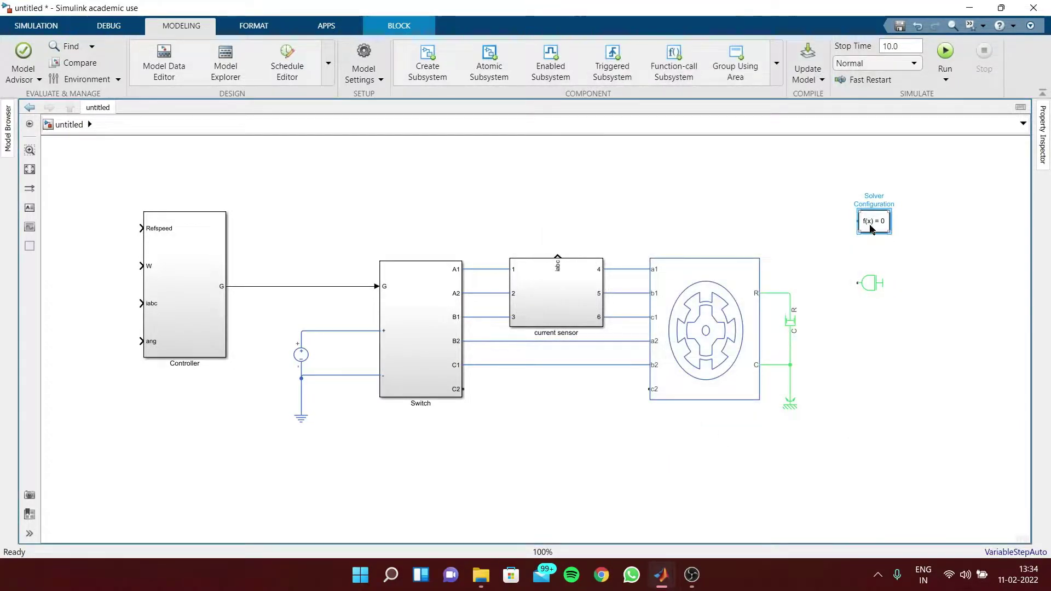
# - Move the Solver Configuration and Inertia blocks slightly closer to the machine
pyautogui.moveTo(871, 229); pyautogui.dragTo(868, 229)
pyautogui.moveTo(866, 283); pyautogui.dragTo(855, 288)
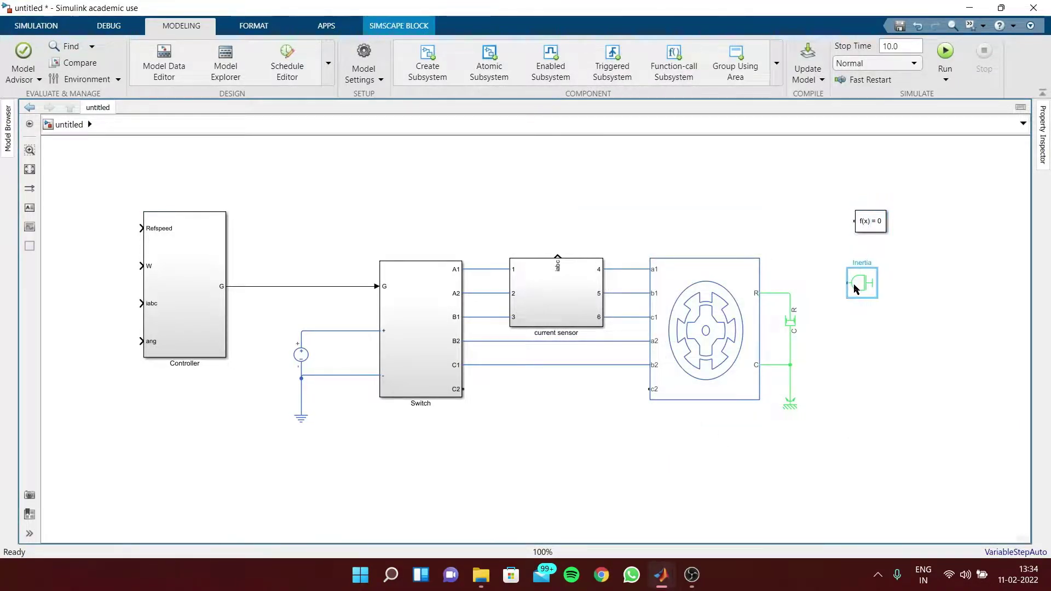
pyautogui.moveTo(870, 224); pyautogui.dragTo(853, 225)
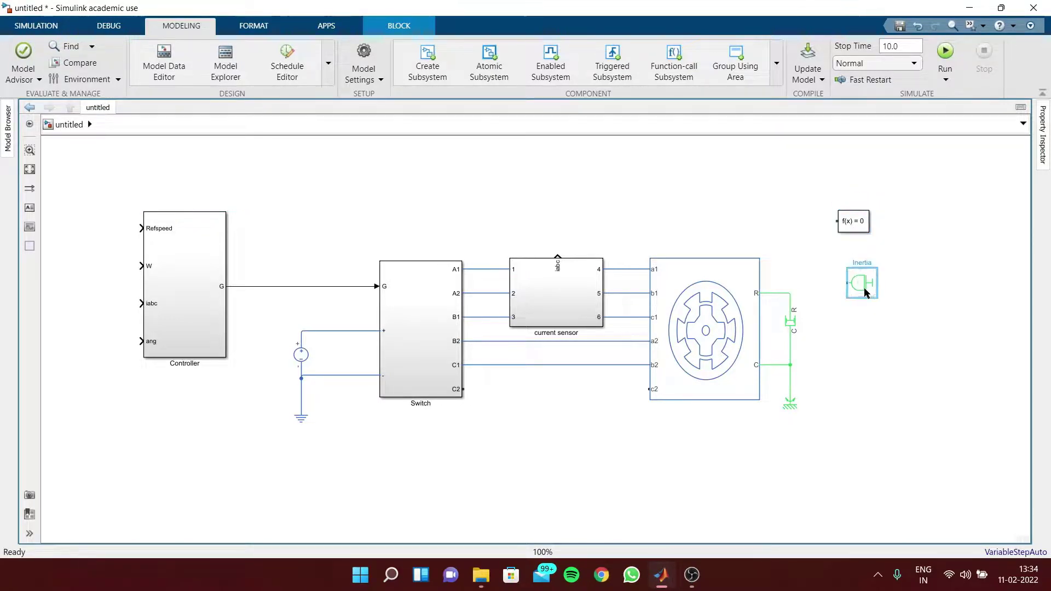
# - Align the Inertia block directly beneath the Solver Configuration block
pyautogui.moveTo(865, 292); pyautogui.dragTo(854, 293)
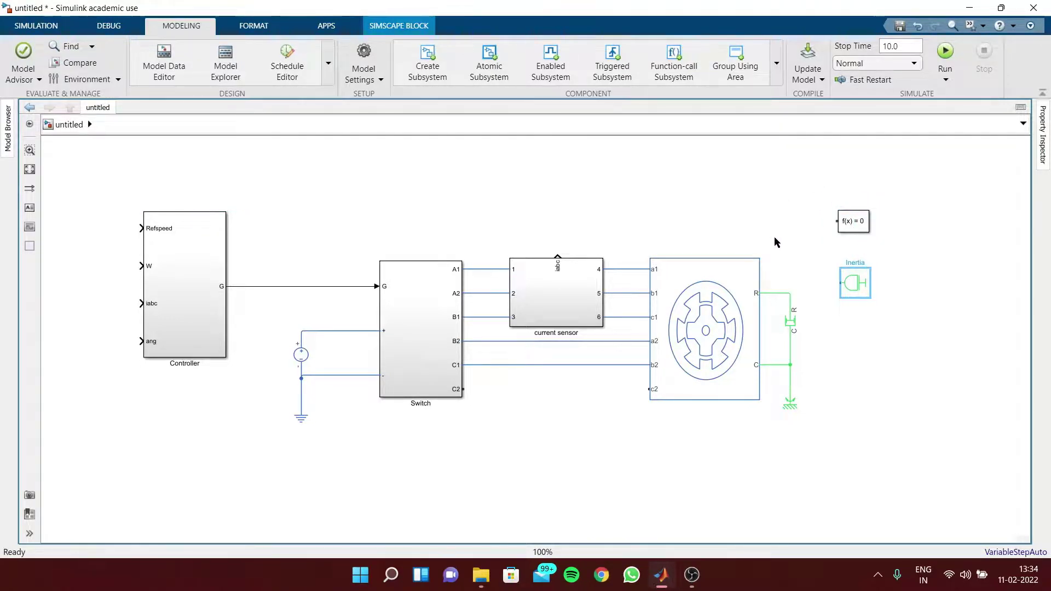
pyautogui.click(863, 221)
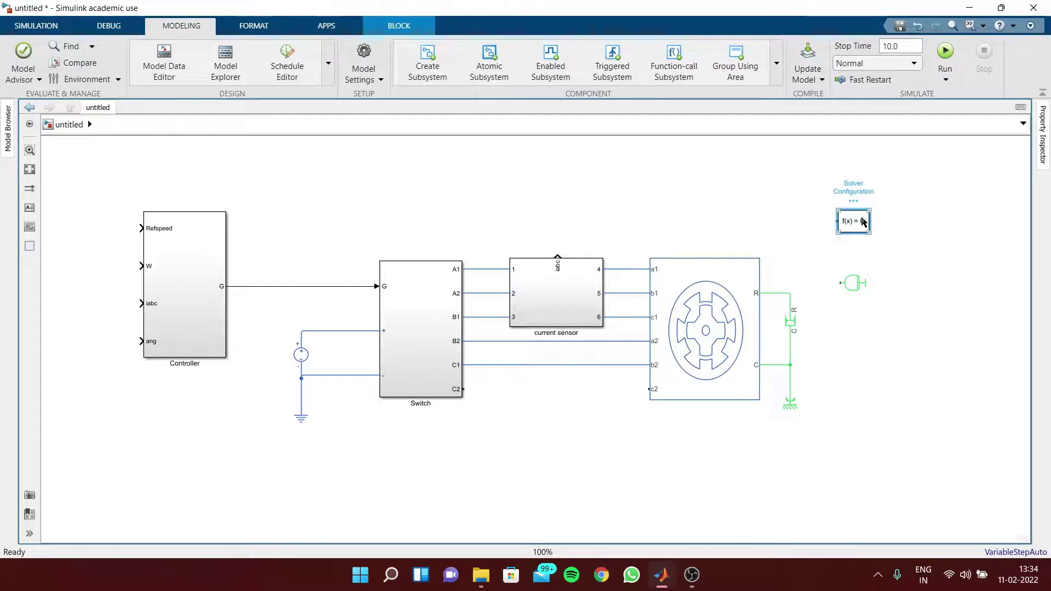
pyautogui.click(889, 360)
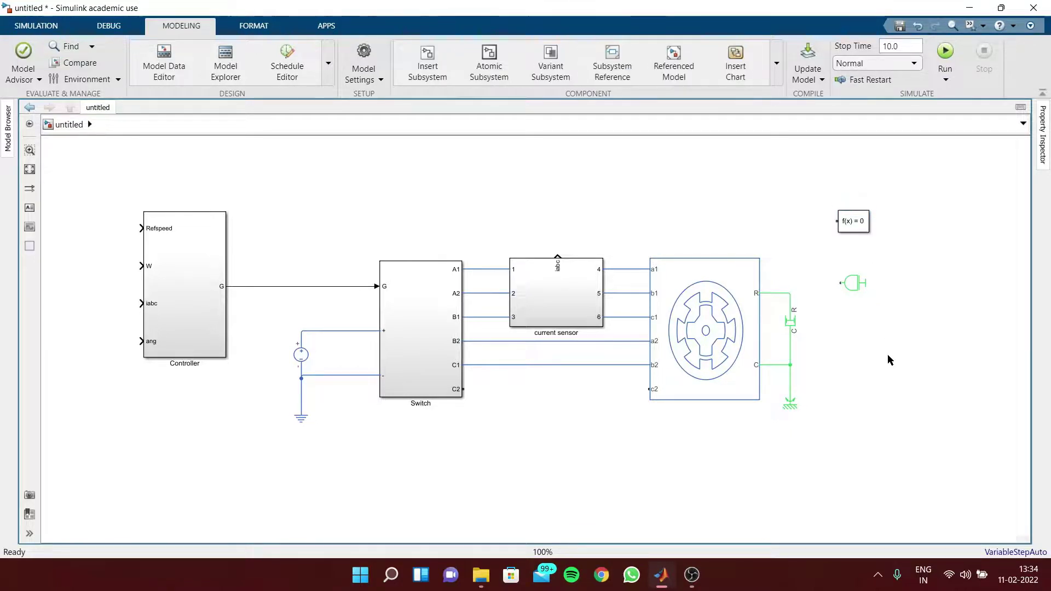
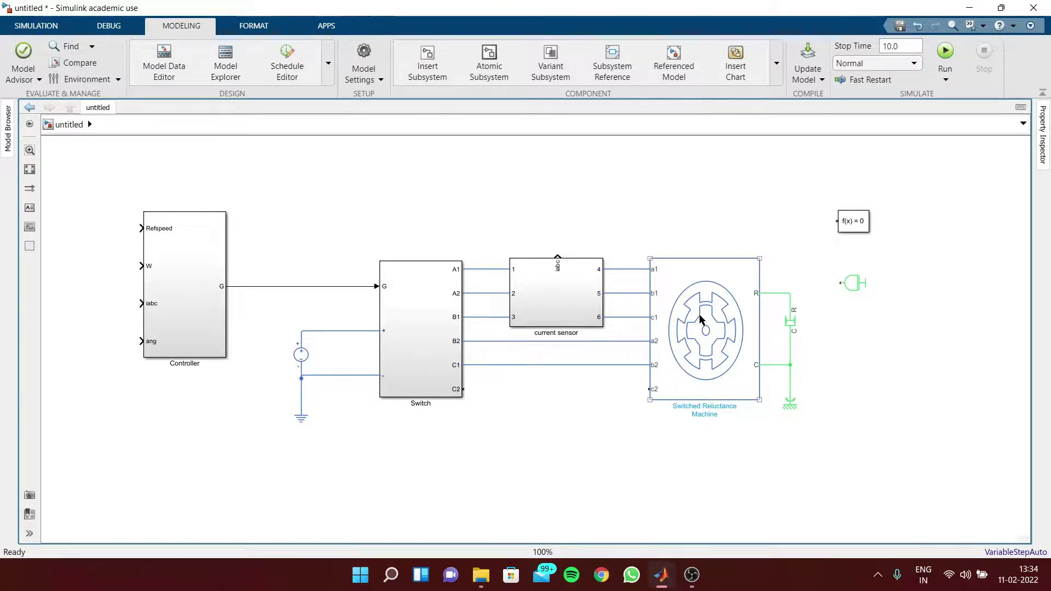
# - Add an Ideal Rotational Motion Sensor block below the Inertia block and rotate it 90 degrees clockwise so its R port faces up
pyautogui.doubleClick(859, 351)
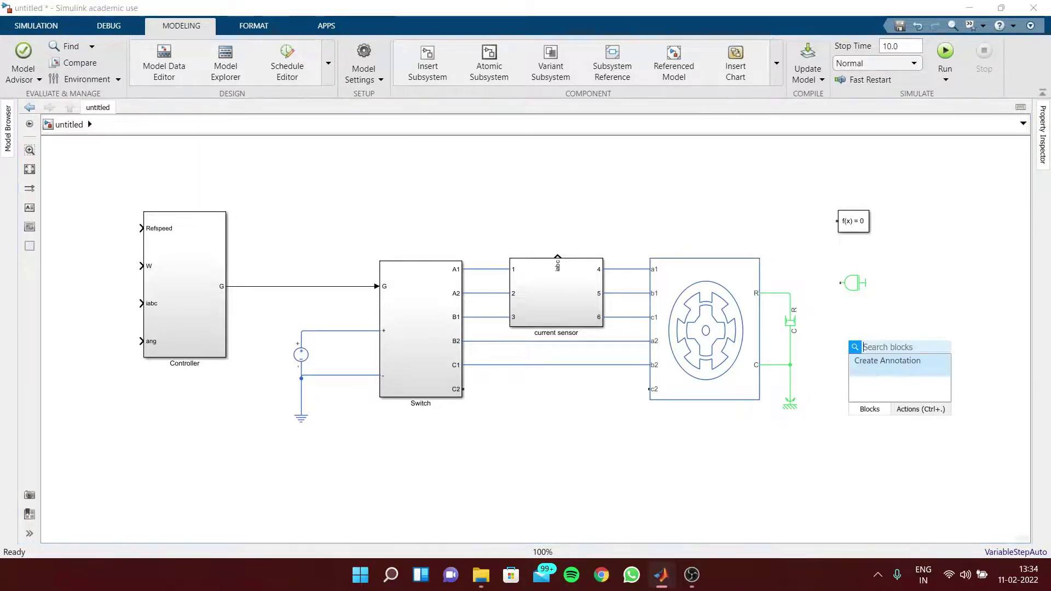
pyautogui.write('mot')
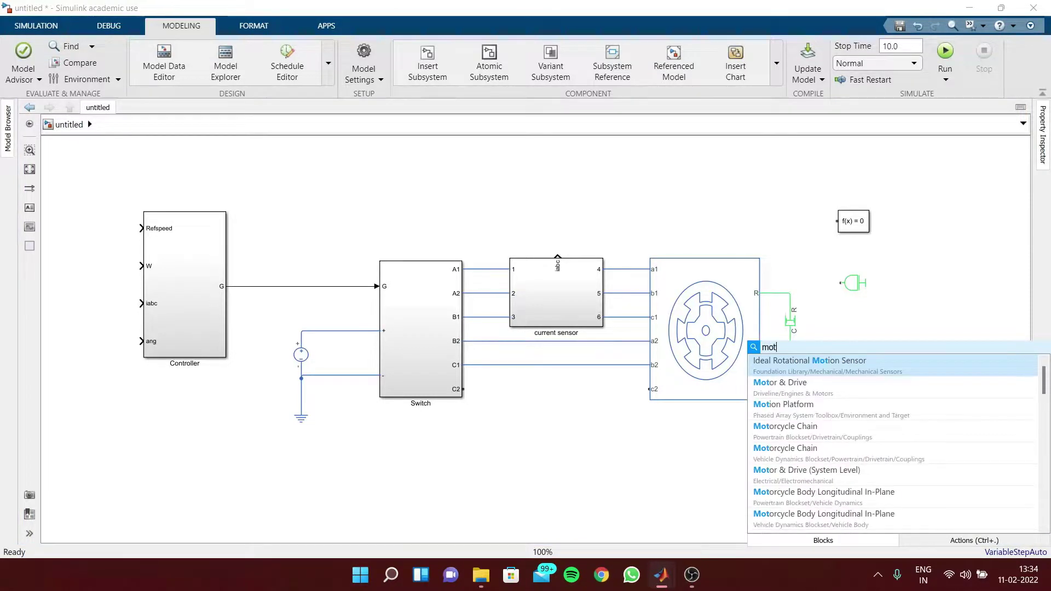
pyautogui.write('io')
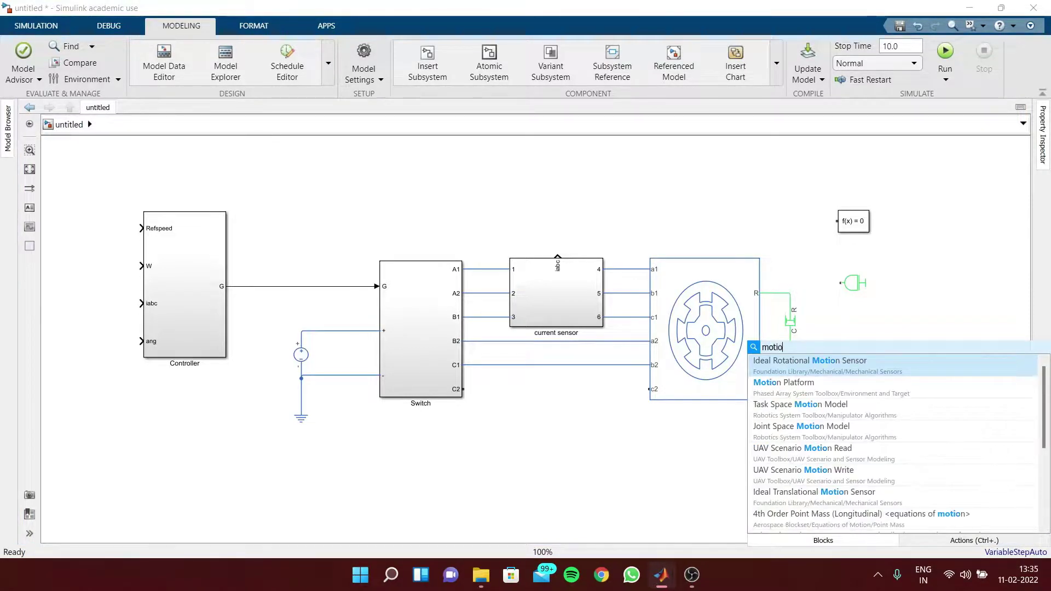
pyautogui.write('n se')
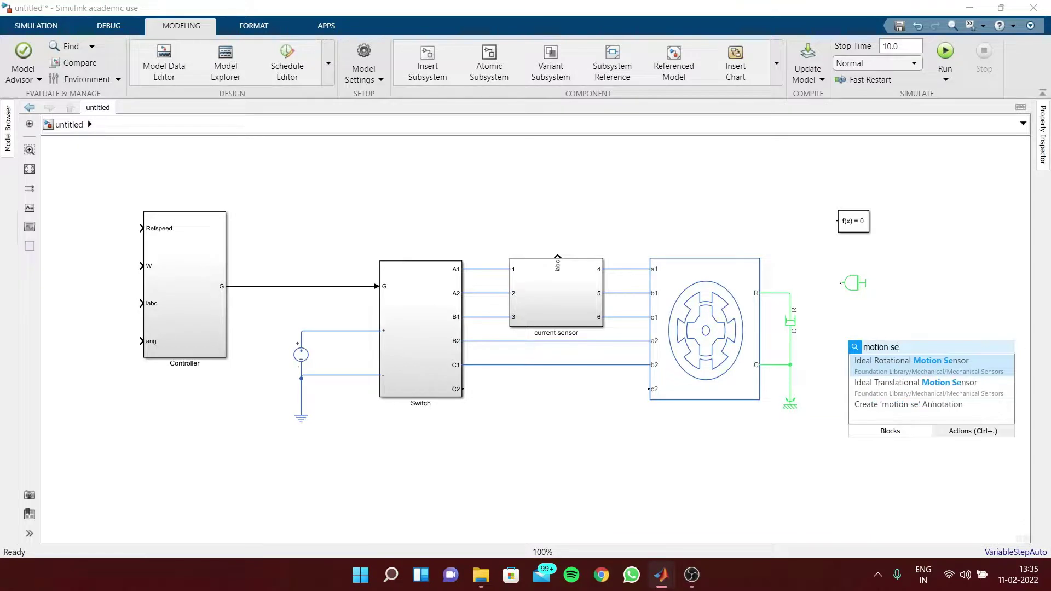
pyautogui.click(978, 364)
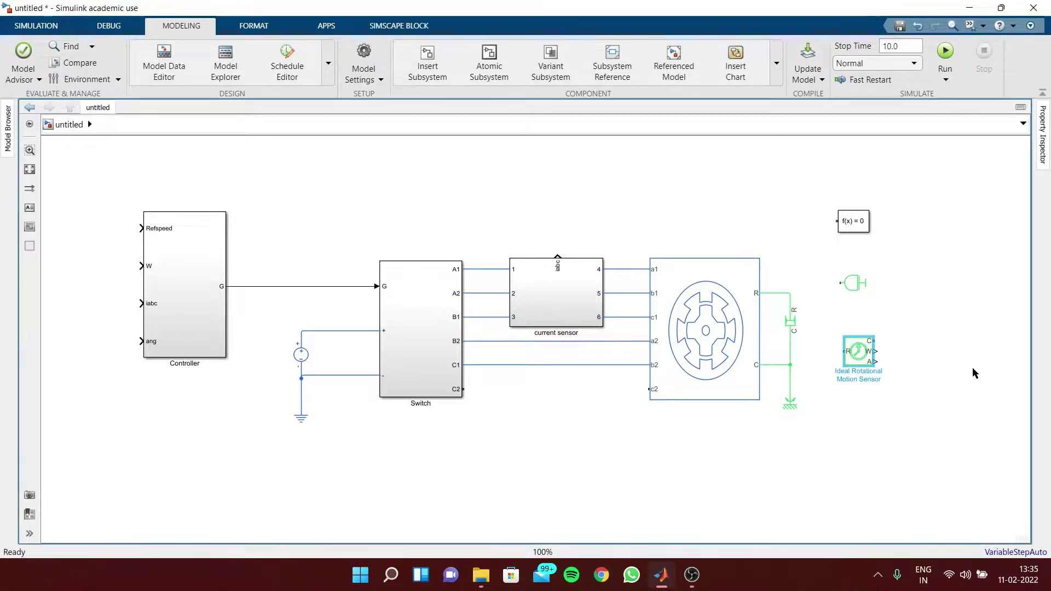
pyautogui.moveTo(858, 363); pyautogui.dragTo(849, 355)
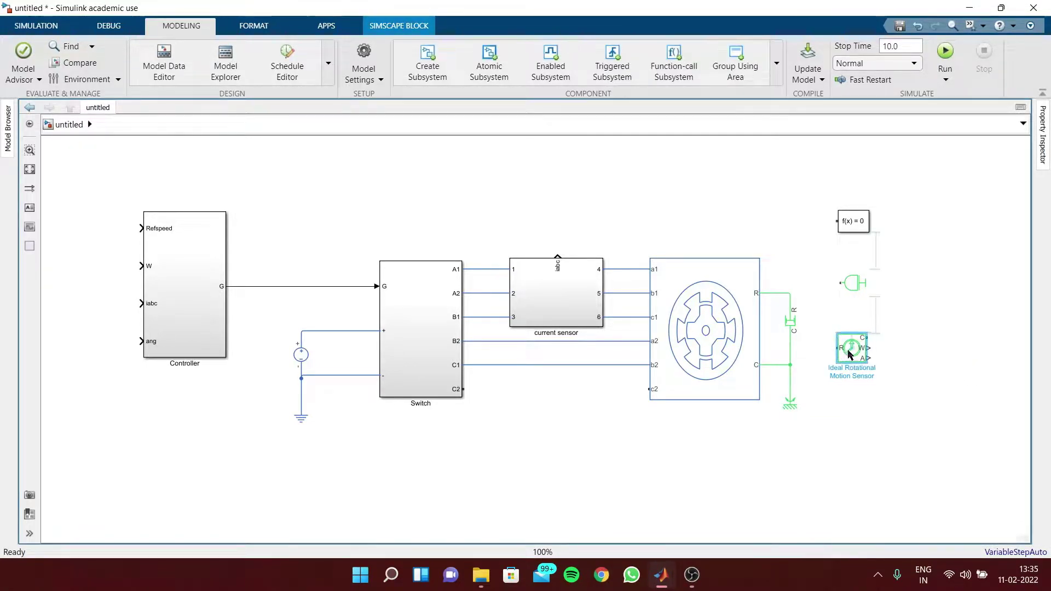
pyautogui.hotkey('ctrl', 'r')
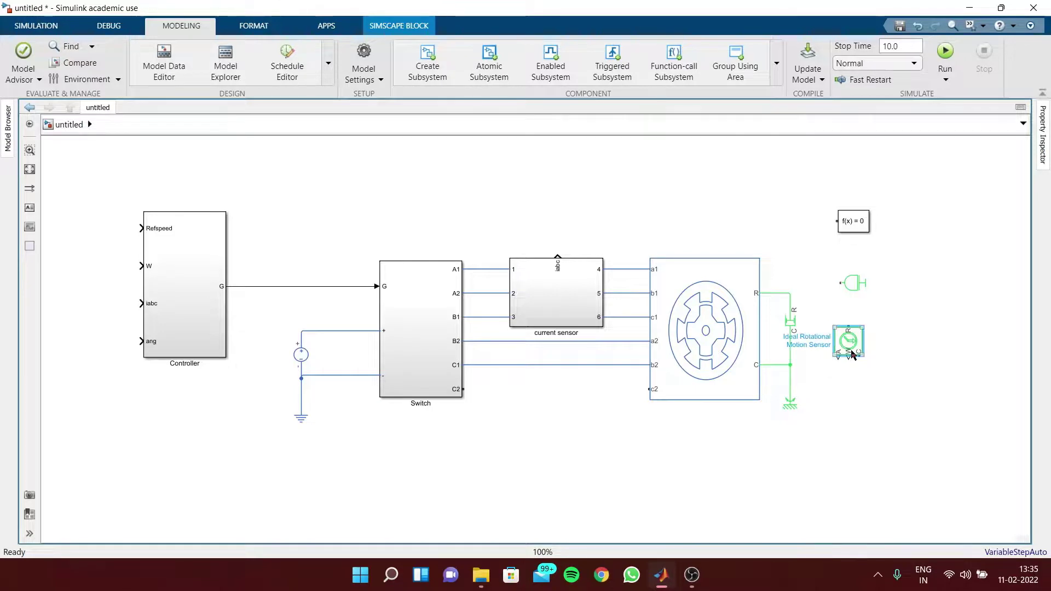
pyautogui.click(938, 350)
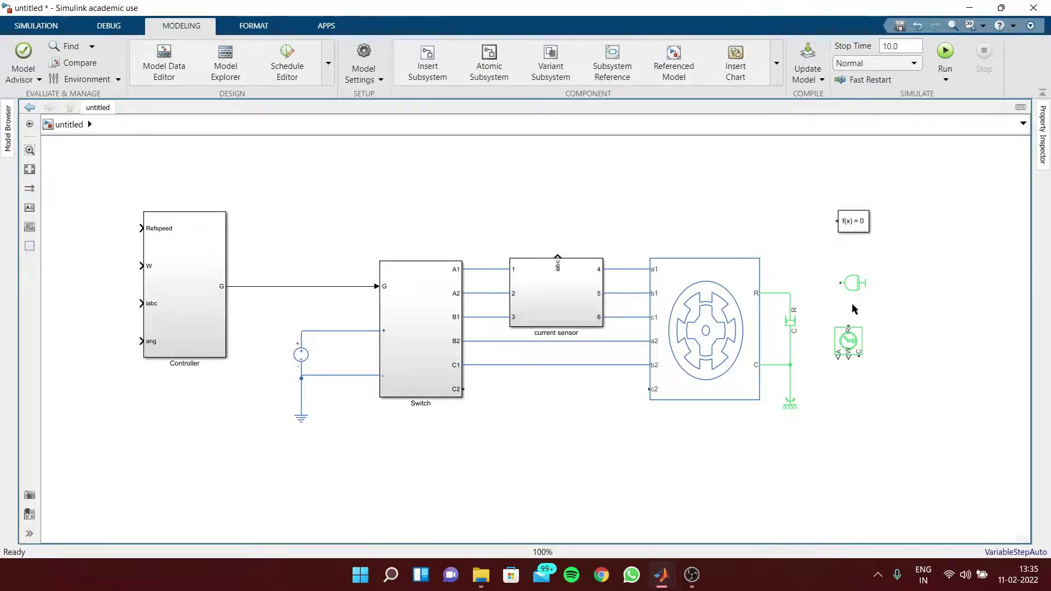
# - Shift the Inertia and Solver Configuration blocks farther from the machine, and wire them and the motion sensor's R port to the machine's R line
pyautogui.moveTo(853, 283); pyautogui.dragTo(894, 283)
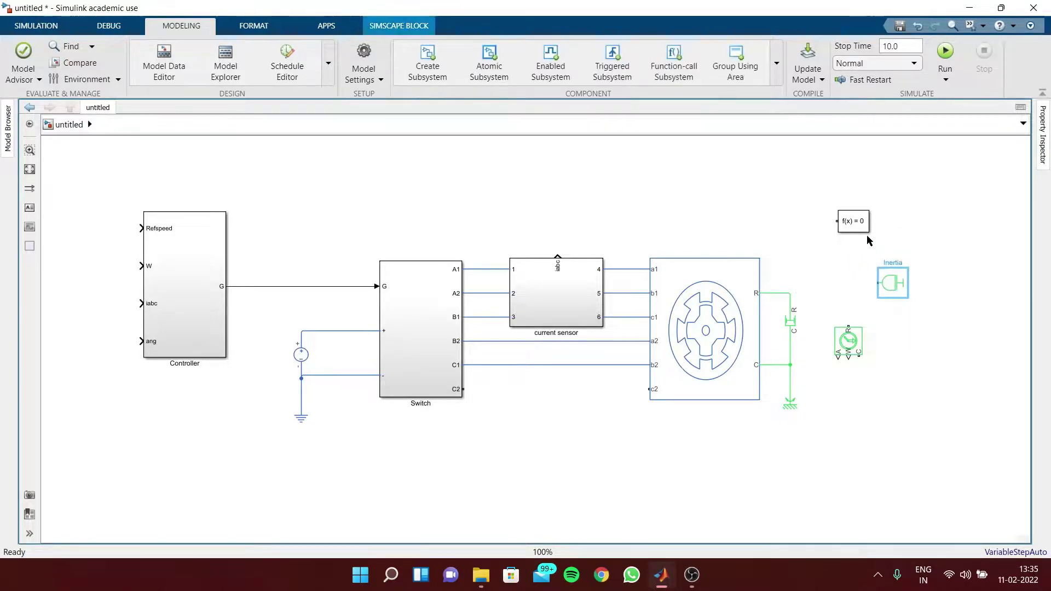
pyautogui.moveTo(863, 229); pyautogui.dragTo(900, 230)
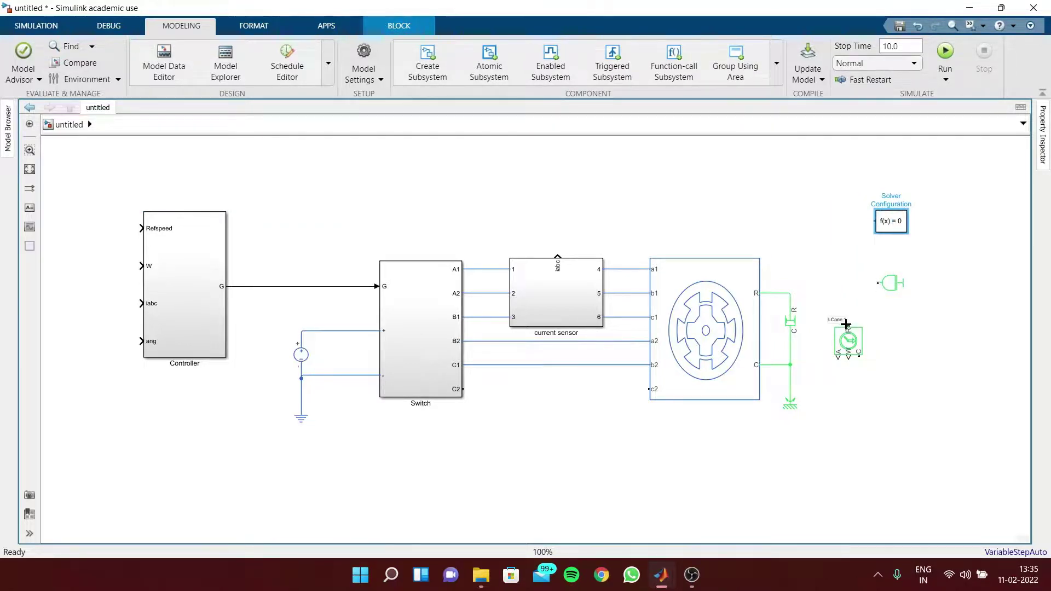
pyautogui.click(846, 324)
pyautogui.moveTo(849, 324); pyautogui.dragTo(796, 293)
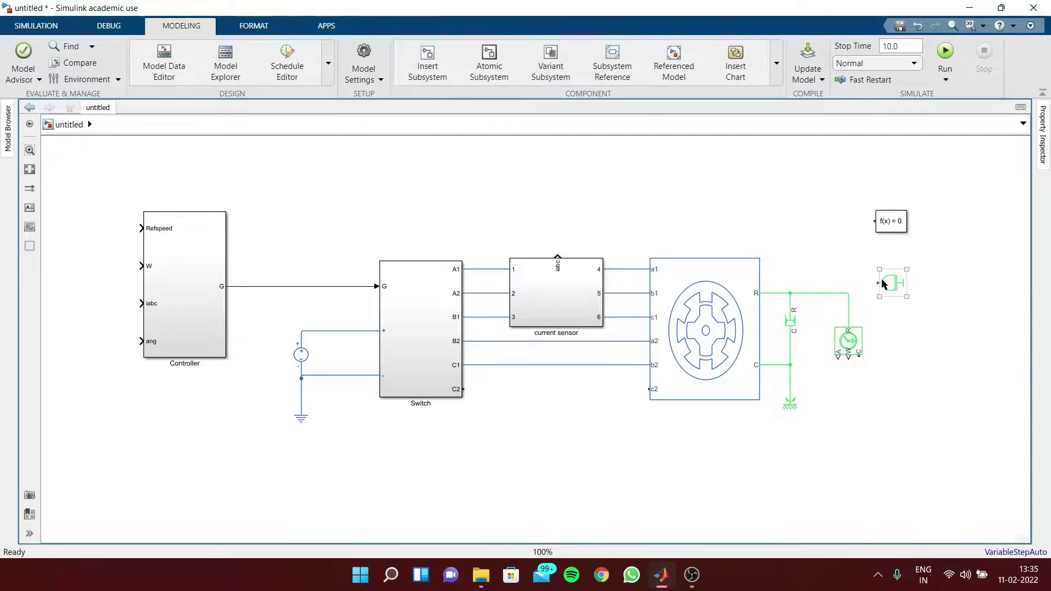
pyautogui.moveTo(881, 280); pyautogui.dragTo(849, 293)
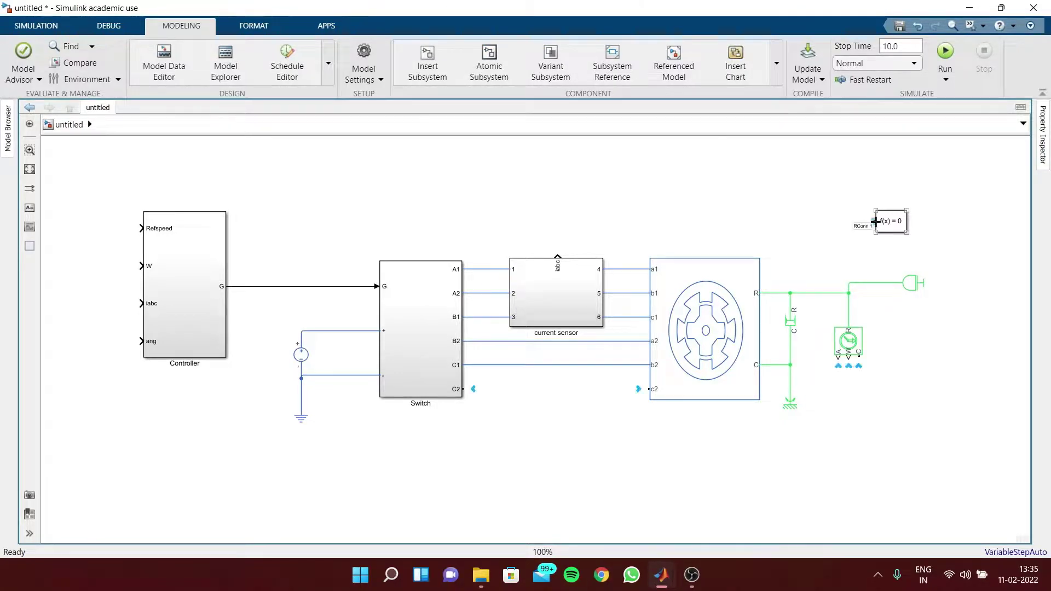
pyautogui.moveTo(870, 222); pyautogui.dragTo(849, 282)
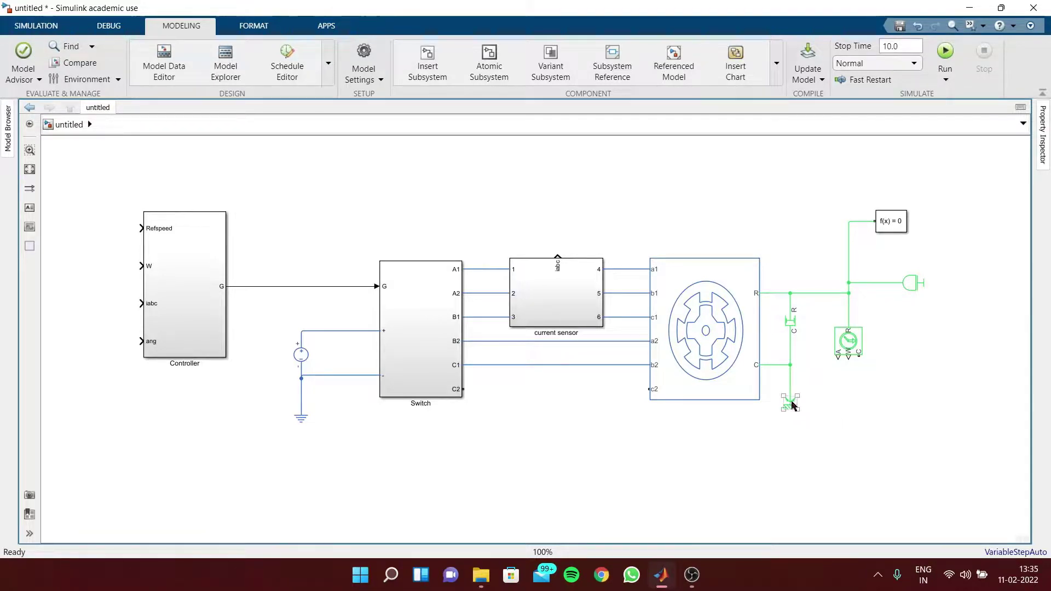
# - Duplicate the Mechanical Rotational Reference, connect the copy to the motion sensor's C port, and place it beside the sensor
pyautogui.moveTo(791, 405); pyautogui.dragTo(858, 354)
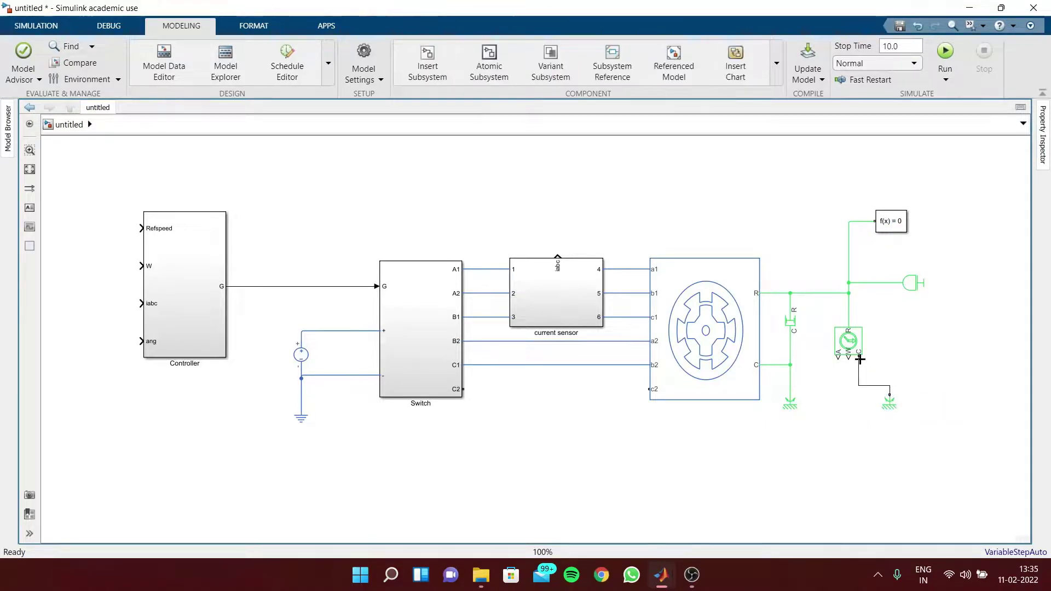
pyautogui.moveTo(894, 406); pyautogui.dragTo(904, 381)
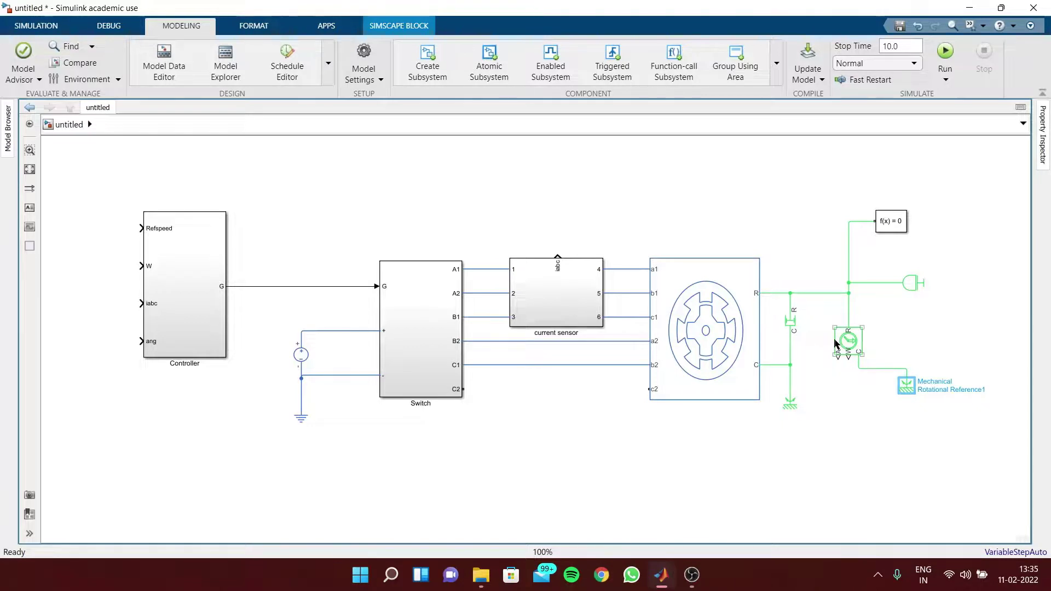
pyautogui.click(857, 343)
pyautogui.click(192, 291)
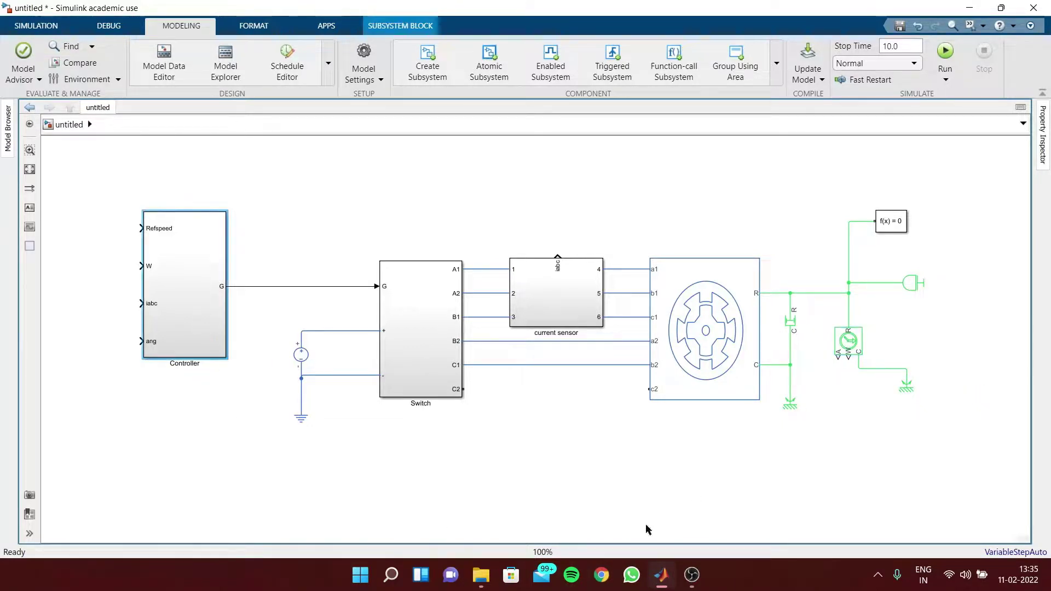
# - Add a PS-Simulink Converter below the machine's mechanical reference and rotate it so its output faces the Controller
pyautogui.doubleClick(838, 405)
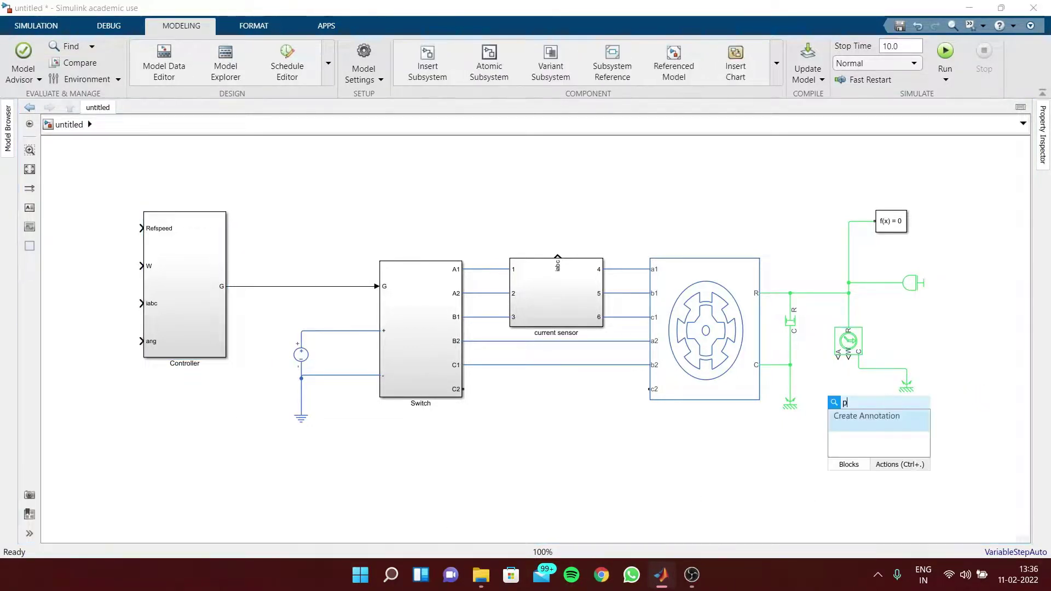
pyautogui.write('ps')
pyautogui.press('Return')
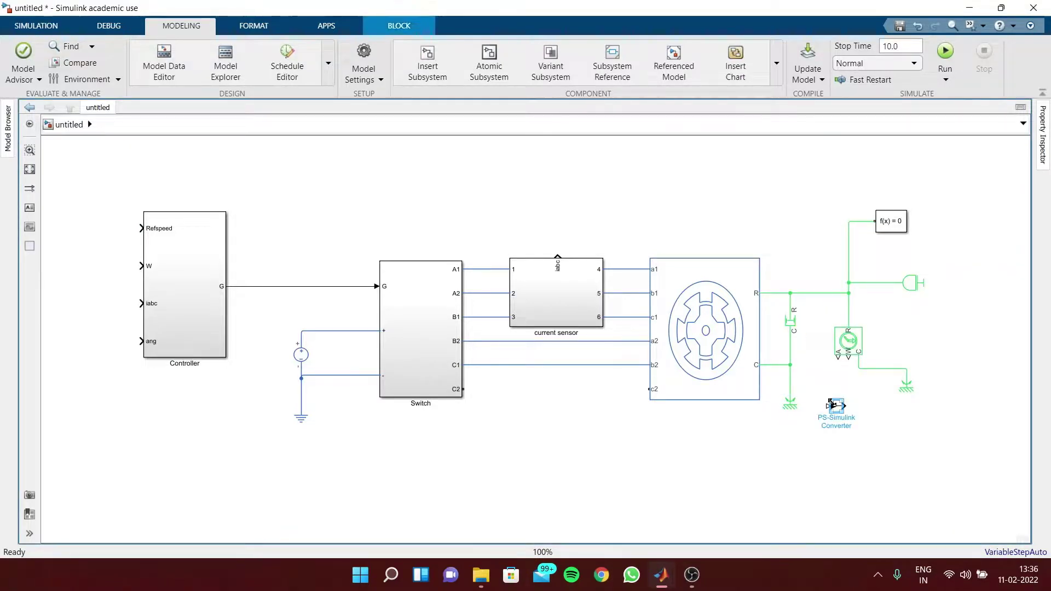
pyautogui.hotkey('ctrl', 'r')
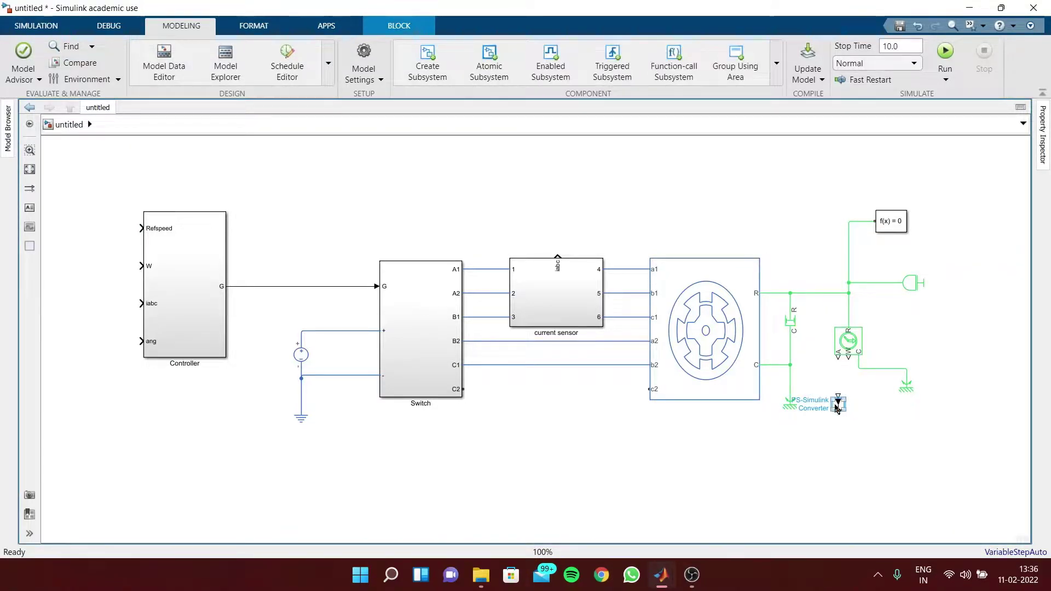
pyautogui.moveTo(836, 407); pyautogui.dragTo(780, 437)
pyautogui.hotkey('ctrl', 'r')
pyautogui.click(800, 417)
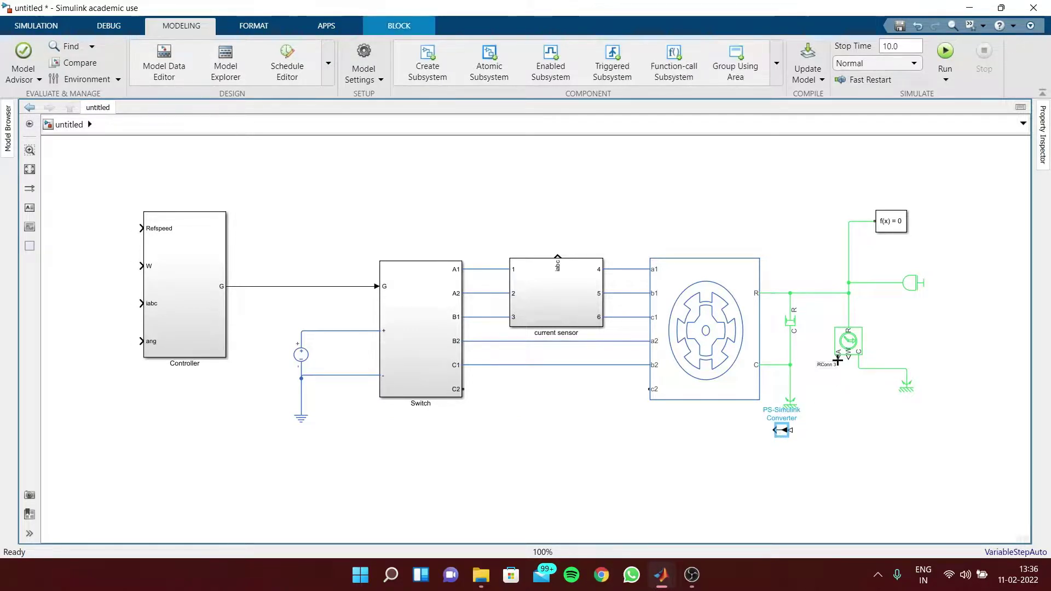
# - Connect the motion sensor's A output to the PS-Simulink Converter, and duplicate the converter below it for the sensor's W output
pyautogui.moveTo(838, 357); pyautogui.dragTo(794, 430)
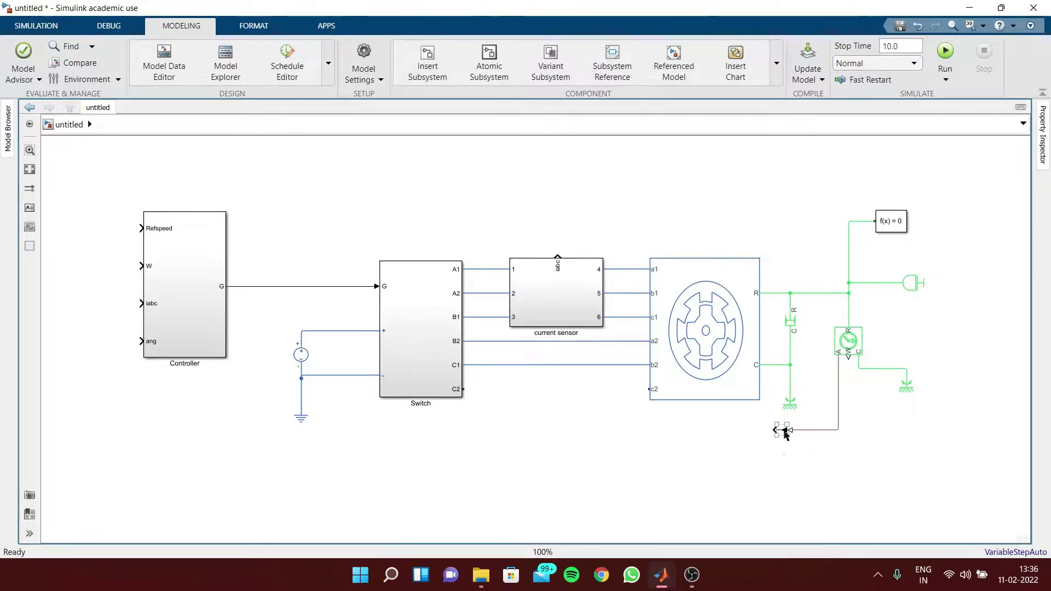
pyautogui.moveTo(783, 430); pyautogui.dragTo(784, 432)
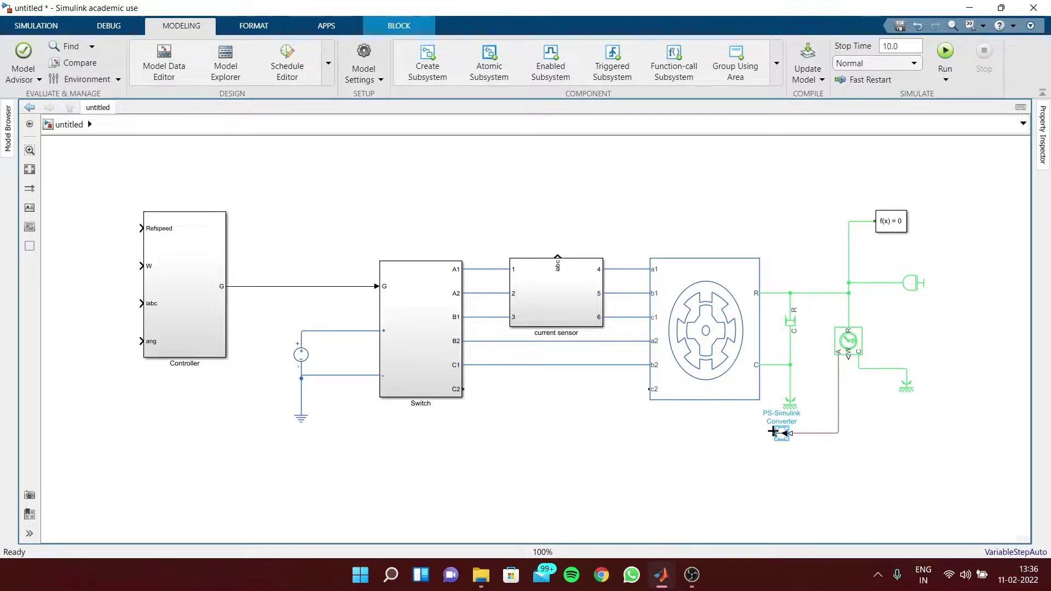
pyautogui.moveTo(785, 436); pyautogui.dragTo(789, 459)
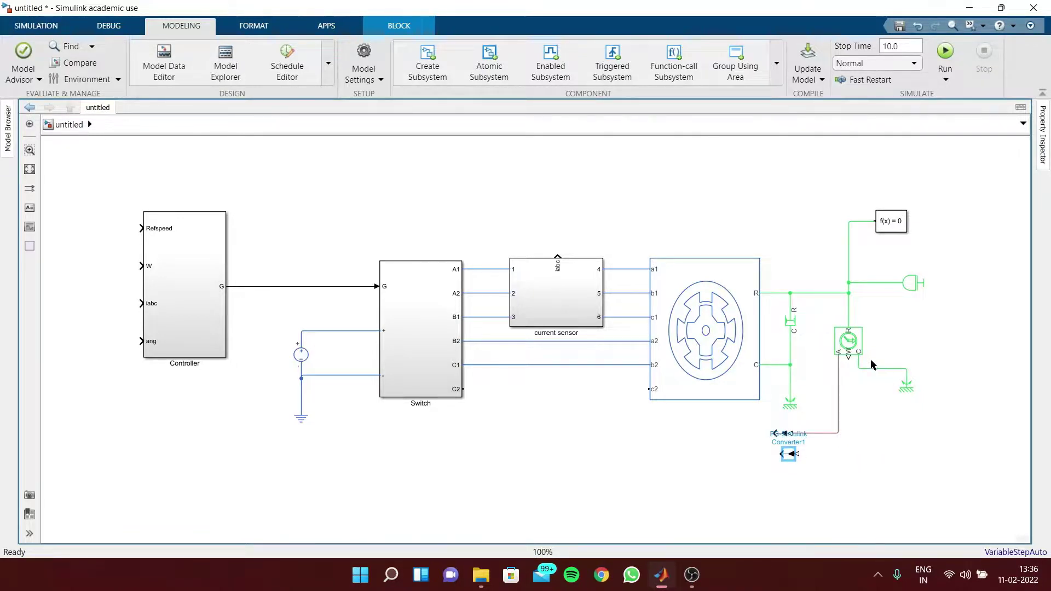
pyautogui.moveTo(848, 356)
pyautogui.mouseDown()
pyautogui.moveTo(848, 432)
pyautogui.moveTo(808, 453)
pyautogui.mouseUp()
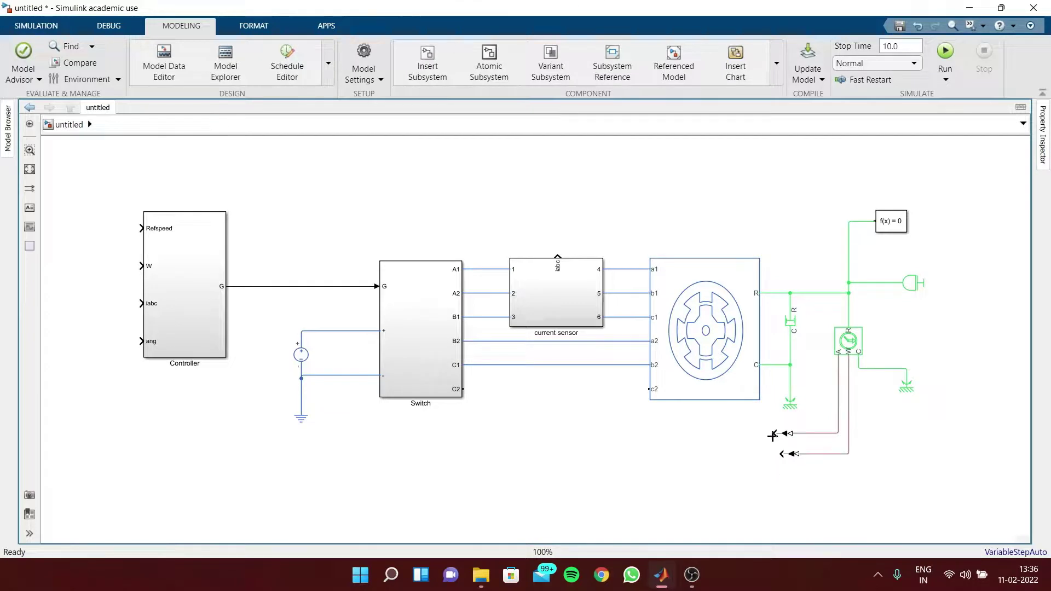
# - Connect the angle converter's output to the Controller's ang input and the speed converter's output to its W input
pyautogui.moveTo(772, 437)
pyautogui.mouseDown()
pyautogui.moveTo(427, 440)
pyautogui.moveTo(146, 421)
pyautogui.moveTo(97, 395)
pyautogui.moveTo(113, 348)
pyautogui.moveTo(141, 341)
pyautogui.mouseUp()
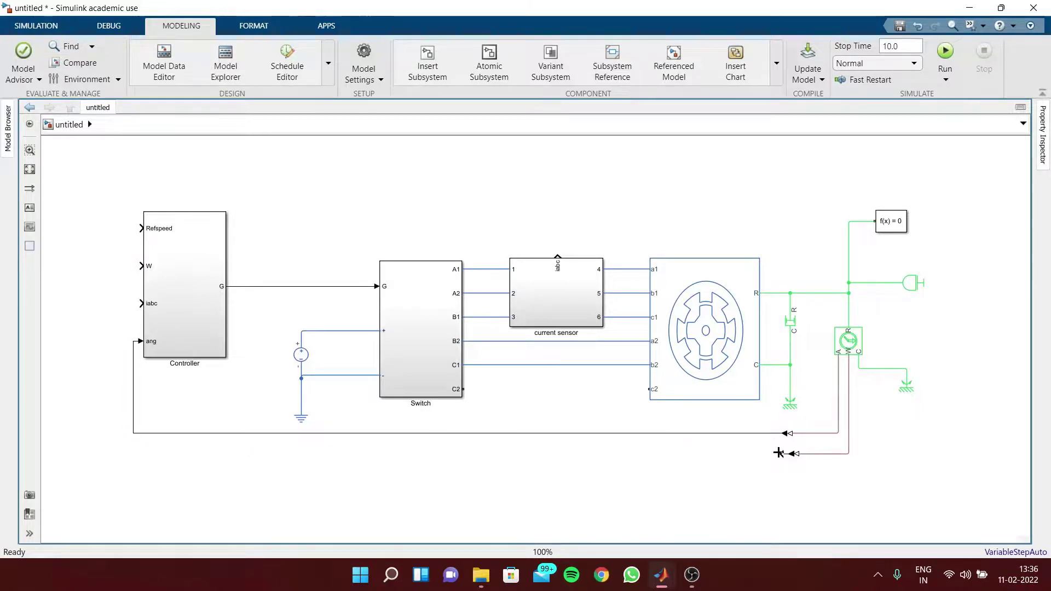
pyautogui.moveTo(781, 454)
pyautogui.mouseDown()
pyautogui.moveTo(77, 457)
pyautogui.moveTo(81, 294)
pyautogui.moveTo(117, 263)
pyautogui.moveTo(134, 264)
pyautogui.moveTo(80, 265)
pyautogui.moveTo(144, 267)
pyautogui.mouseUp()
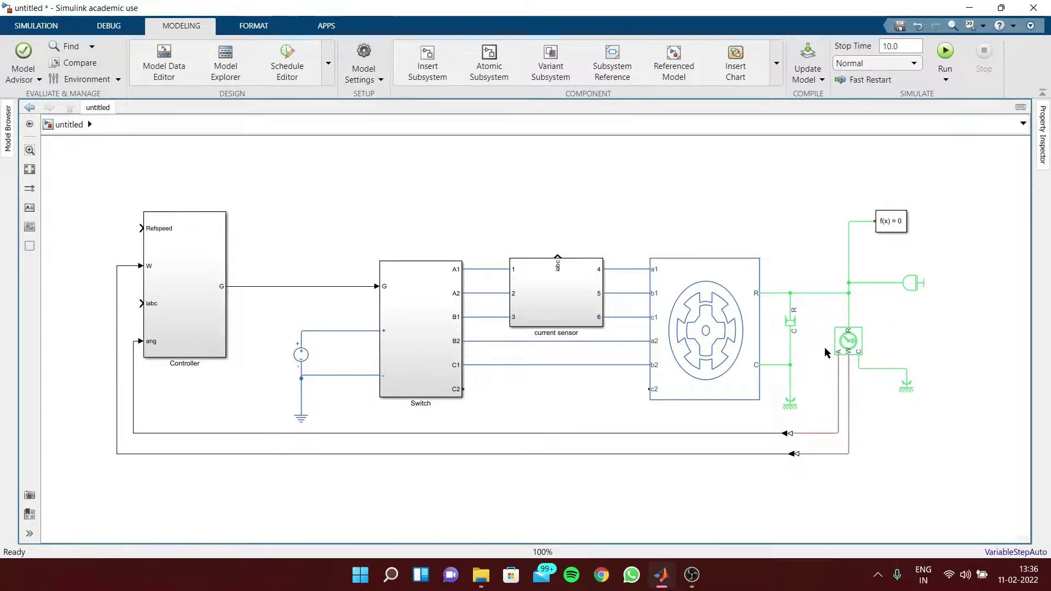
pyautogui.click(704, 309)
pyautogui.click(834, 349)
pyautogui.click(916, 346)
# - Connect the current sensor's iabc output to the Controller's iabc input and shift the line's vertical segment slightly away from the Controller
pyautogui.click(558, 255)
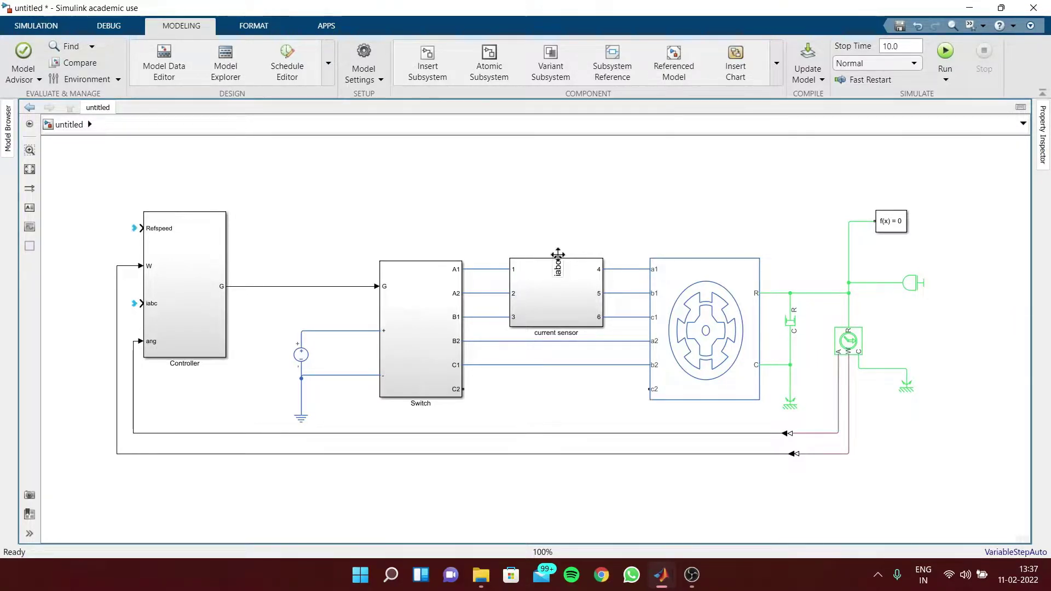
pyautogui.moveTo(556, 253); pyautogui.dragTo(138, 307)
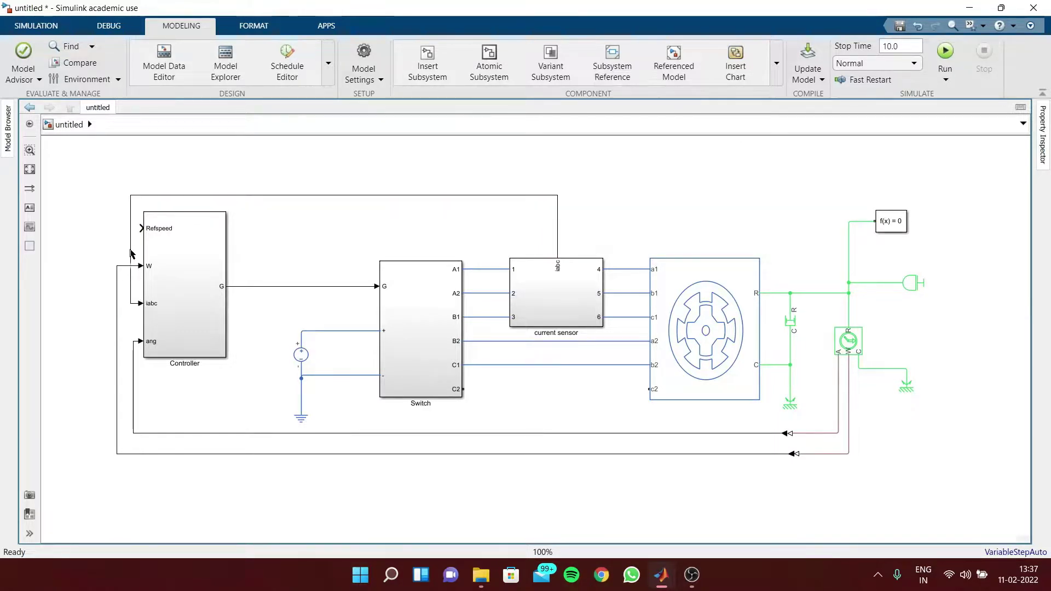
pyautogui.moveTo(131, 253); pyautogui.dragTo(126, 252)
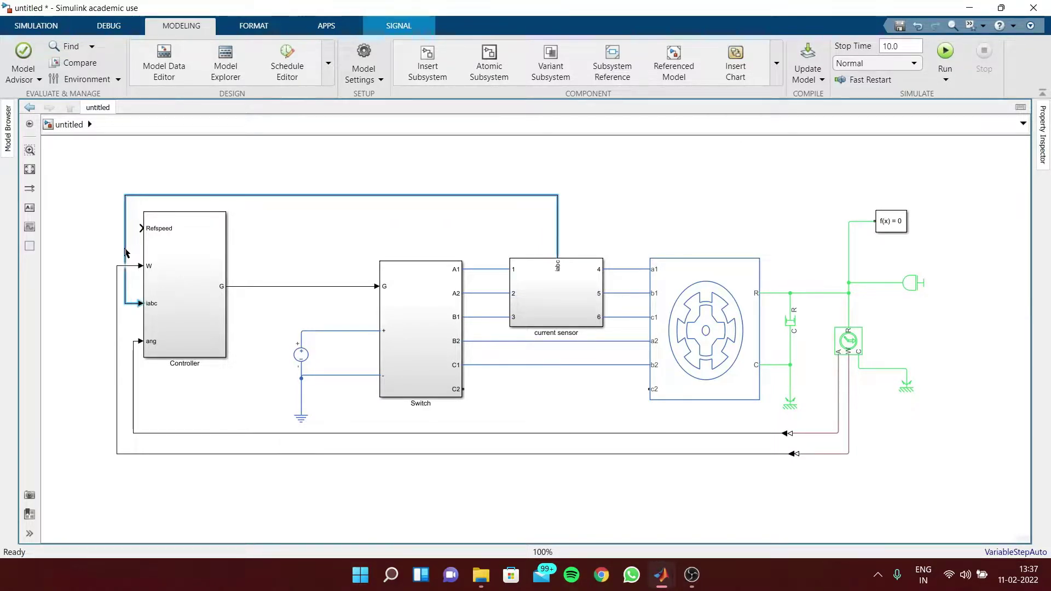
pyautogui.click(667, 212)
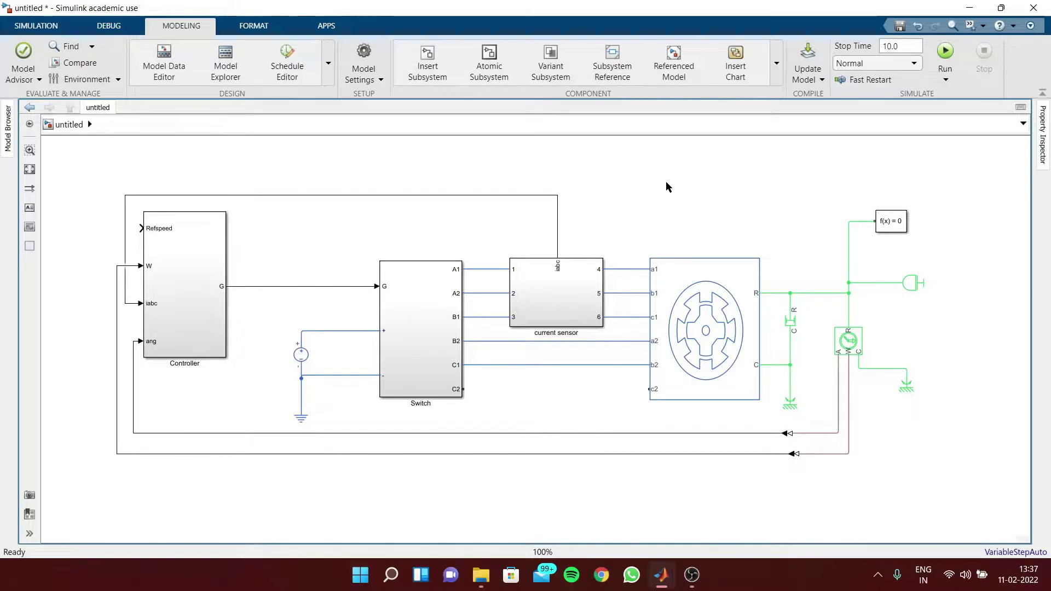
pyautogui.click(691, 274)
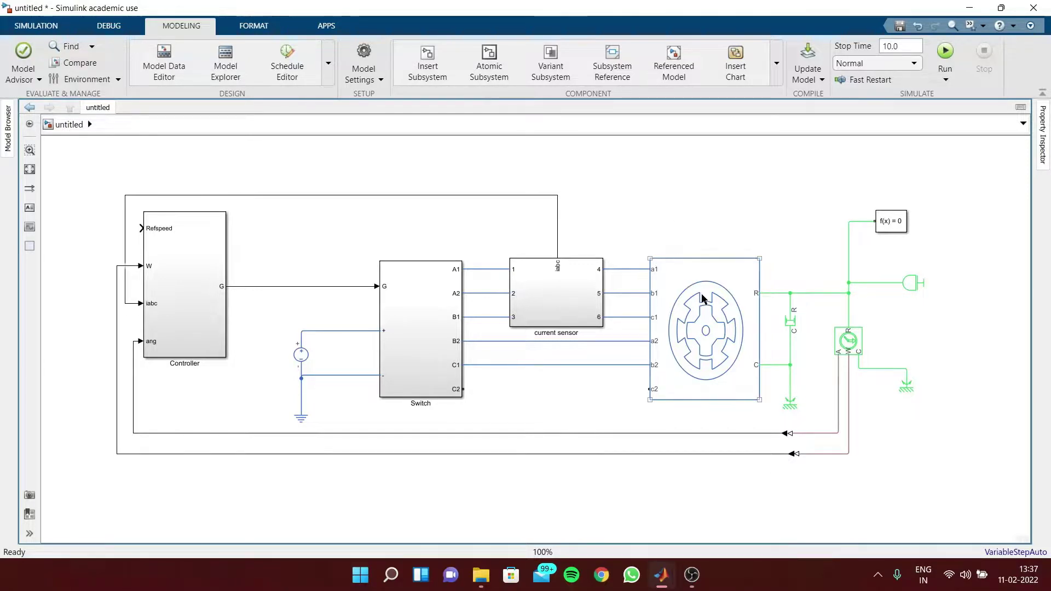
# - Add a Constant block beside the Controller and connect it to the Refspeed input
pyautogui.click(774, 306)
pyautogui.scroll(-1, 178, 257)
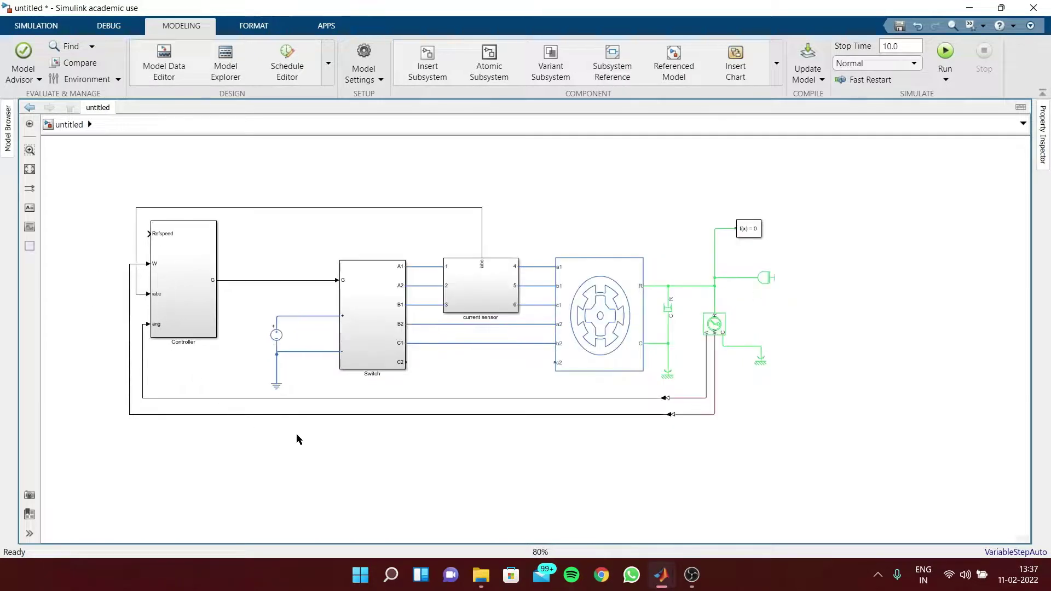
pyautogui.moveTo(296, 433); pyautogui.dragTo(383, 447)
pyautogui.click(278, 247)
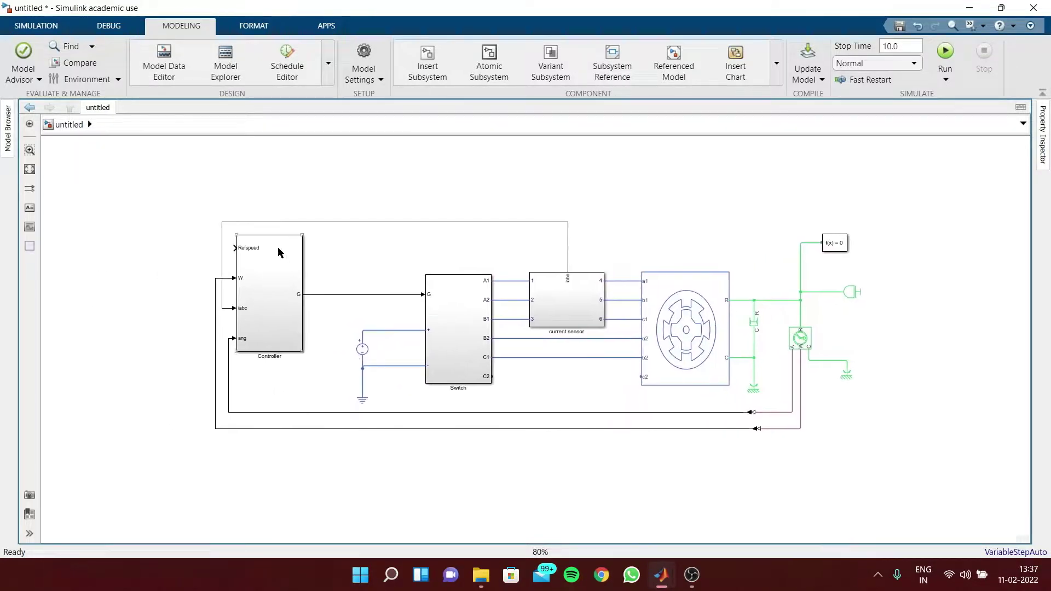
pyautogui.doubleClick(103, 269)
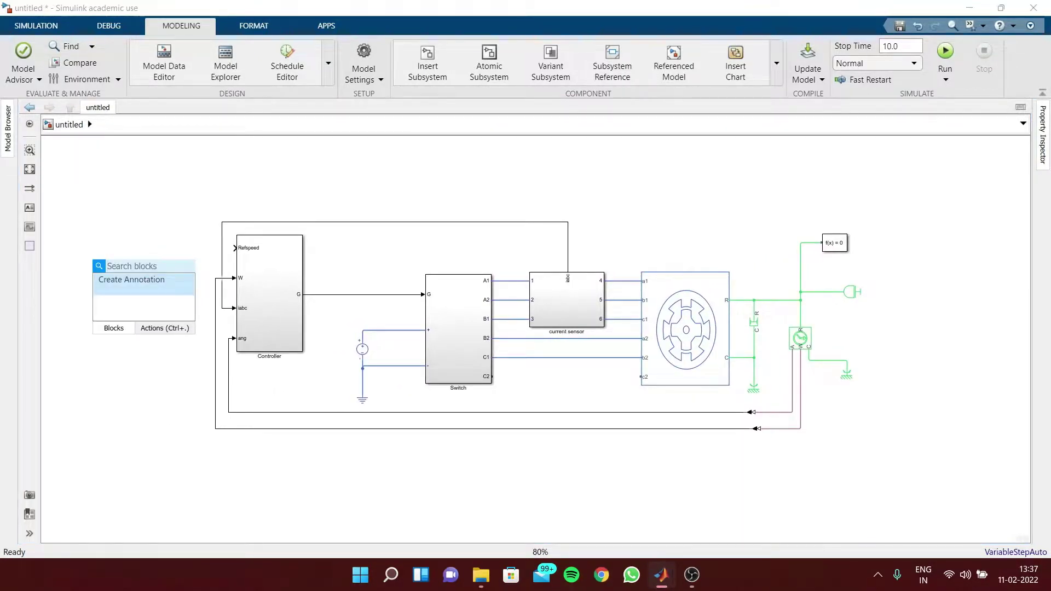
pyautogui.write('con')
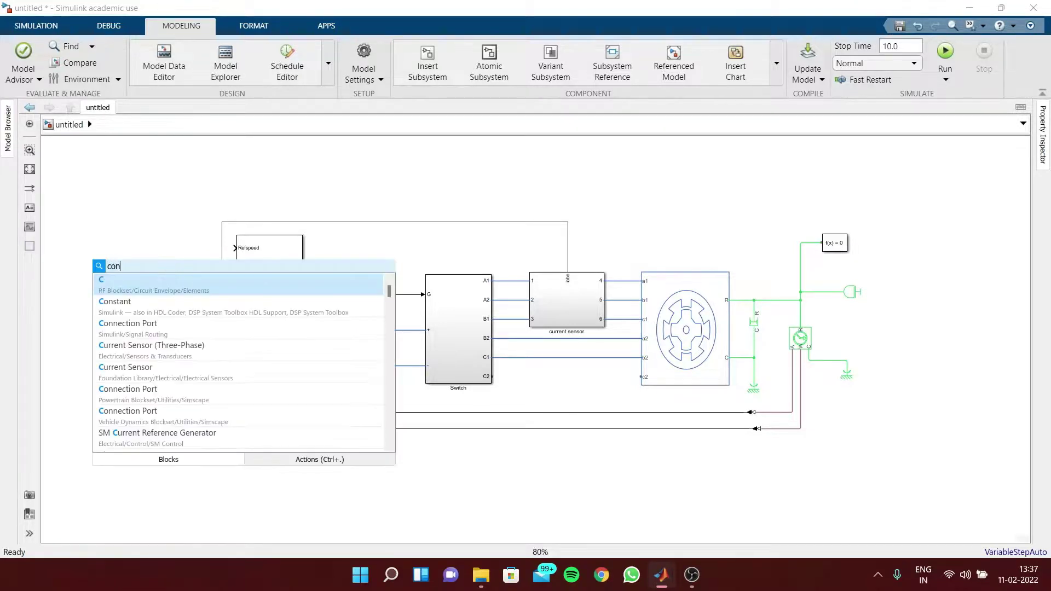
pyautogui.click(136, 281)
pyautogui.moveTo(107, 268); pyautogui.dragTo(155, 253)
# - Set the Constant block's value to 500 and rename the block Refspeed
pyautogui.doubleClick(156, 251)
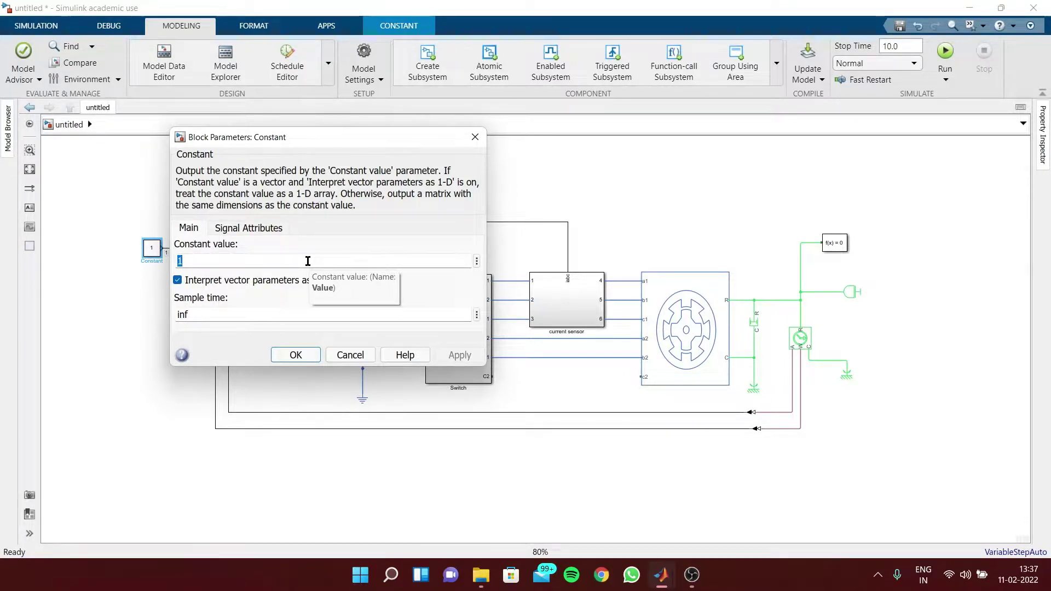
pyautogui.write('500')
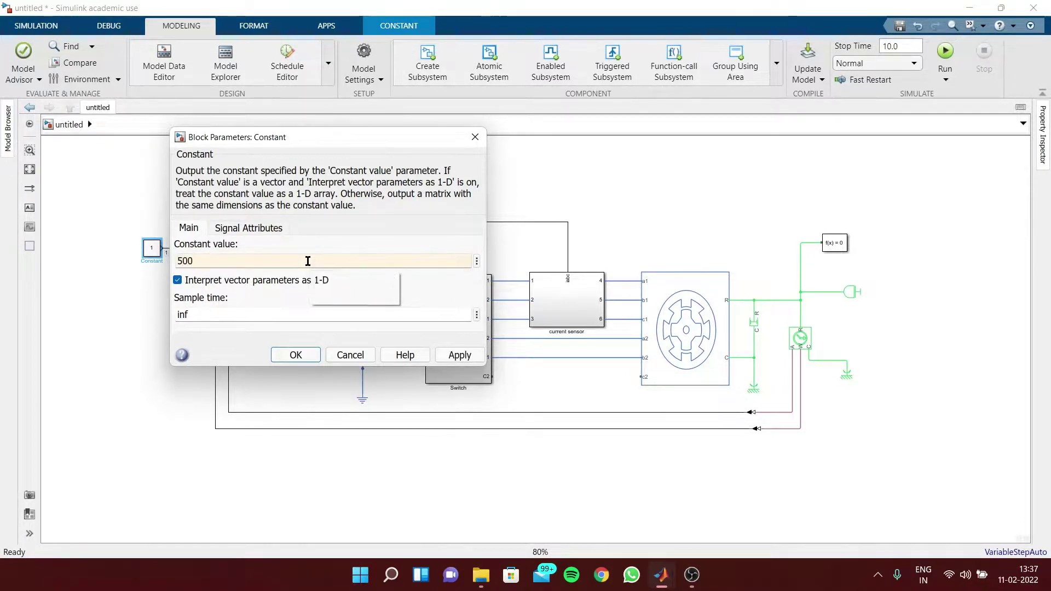
pyautogui.press('Return')
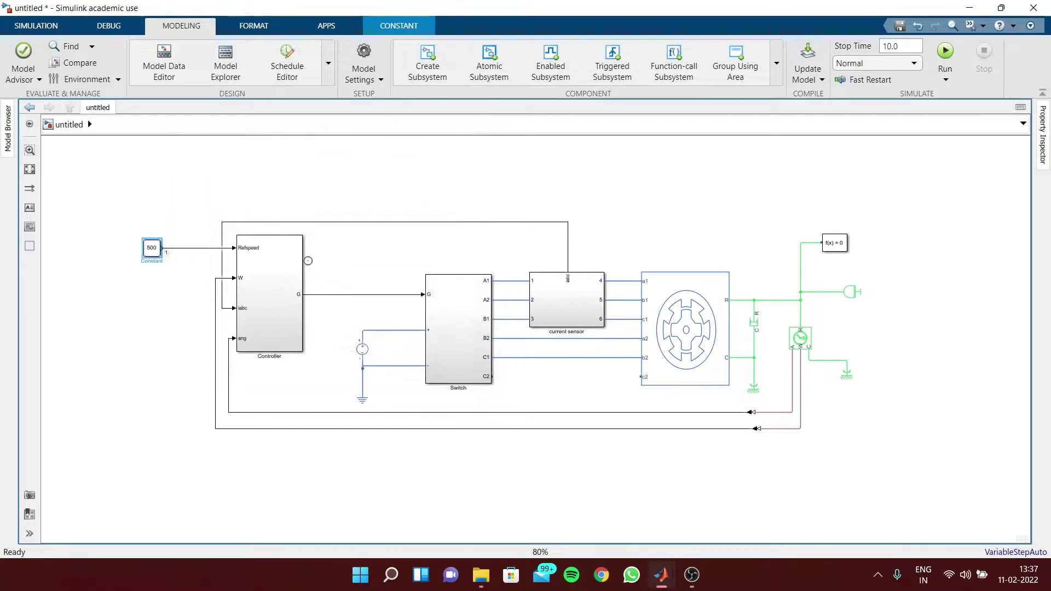
pyautogui.doubleClick(152, 261)
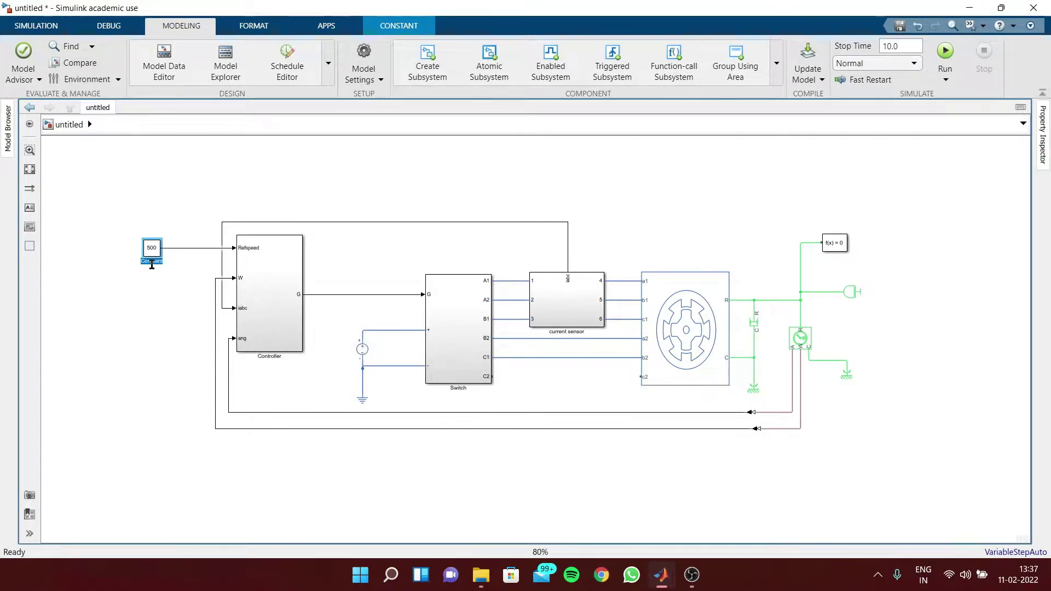
pyautogui.press('BackSpace')
pyautogui.click(145, 282)
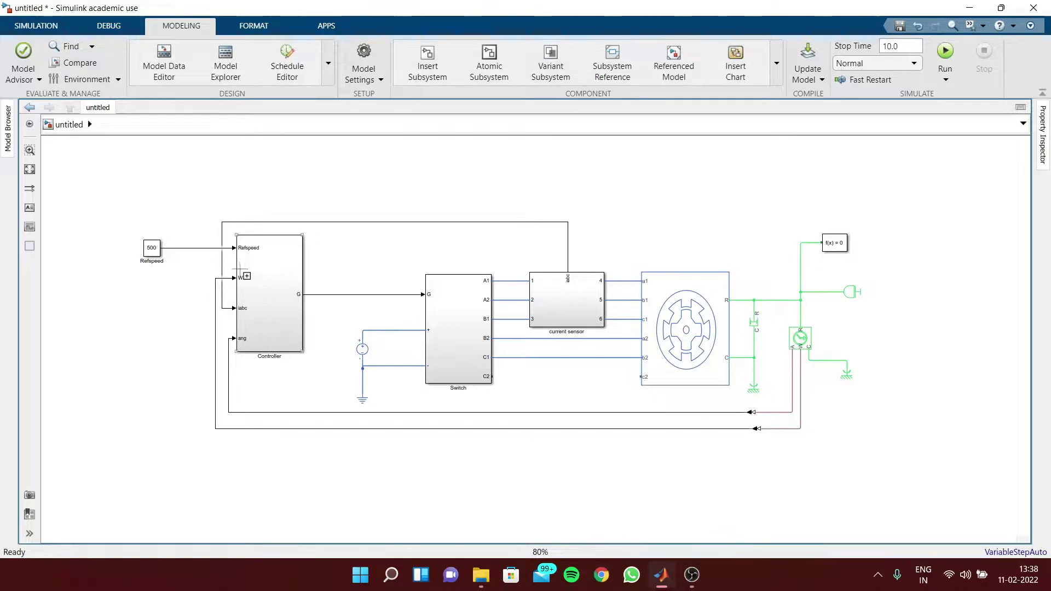
pyautogui.scroll(-1, 855, 515)
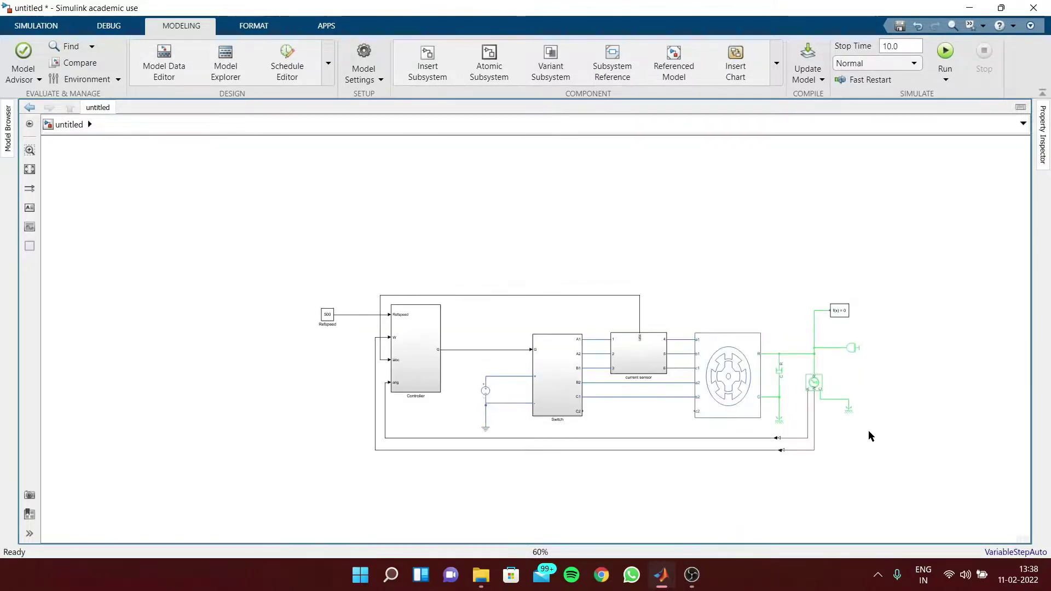
pyautogui.scroll(1, 868, 414)
pyautogui.scroll(-1, 901, 418)
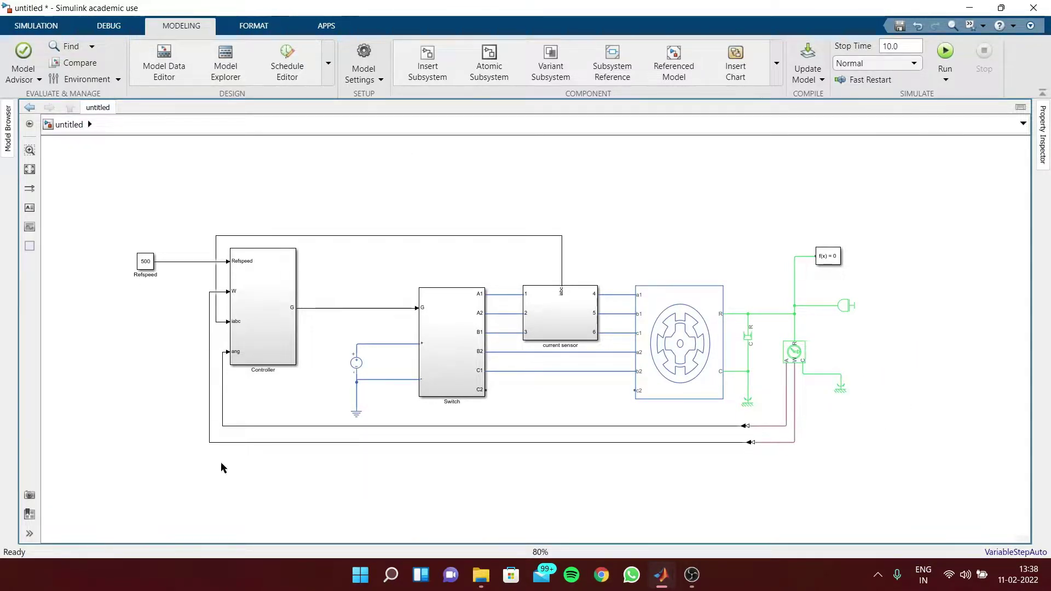
pyautogui.click(683, 339)
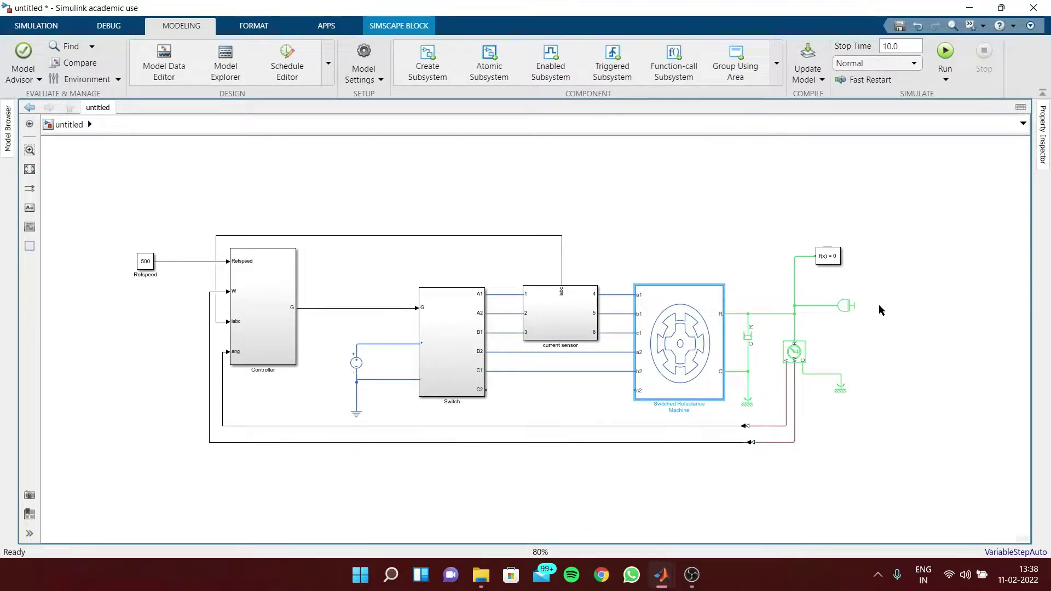
pyautogui.click(948, 298)
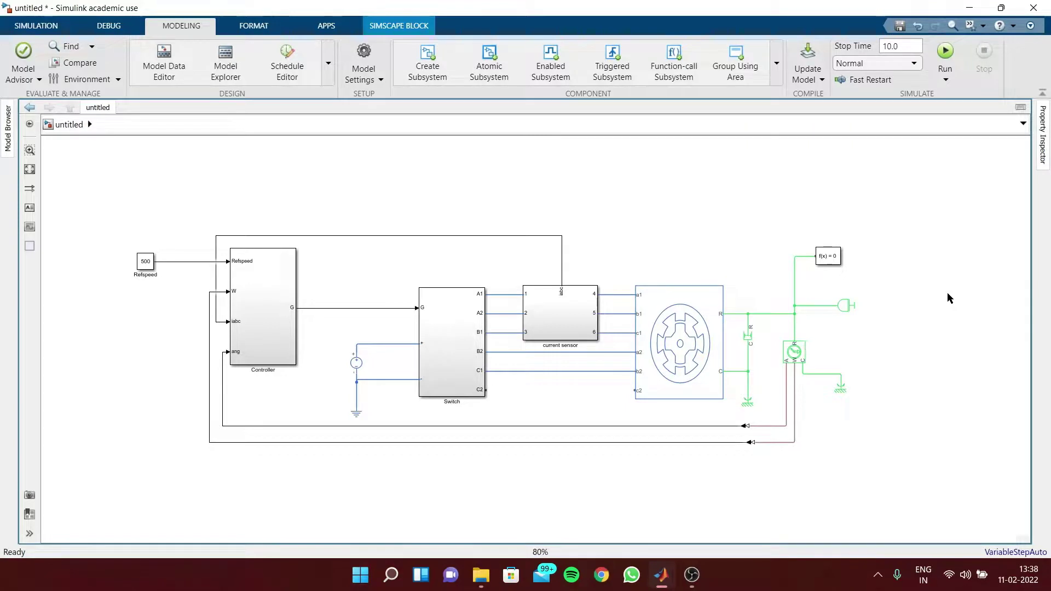
# - Set the initial angle unit of the Ideal Rotational Motion Sensor to deg
pyautogui.doubleClick(795, 351)
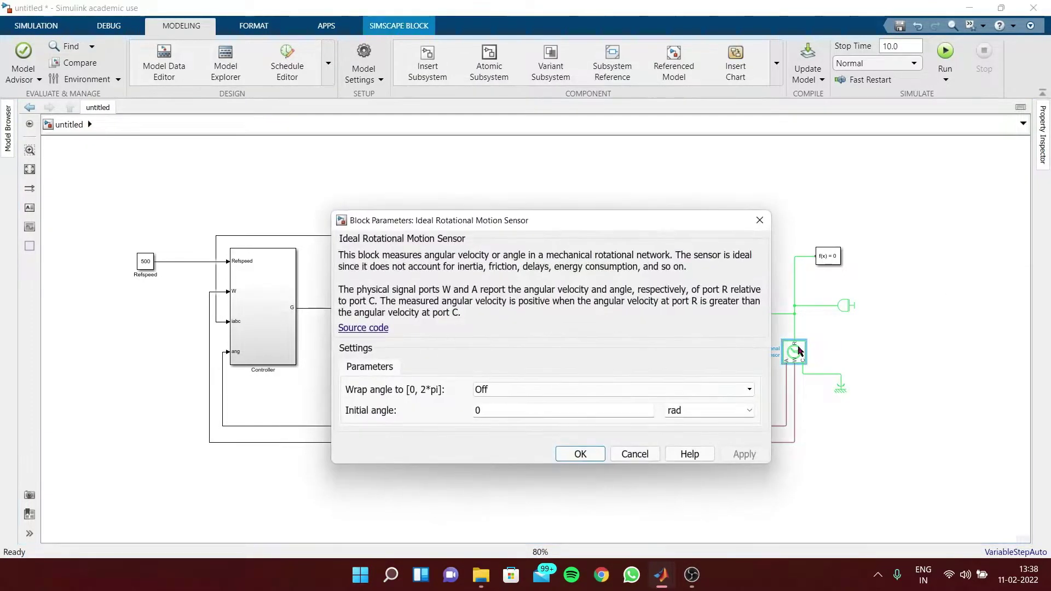
pyautogui.click(754, 410)
pyautogui.click(681, 424)
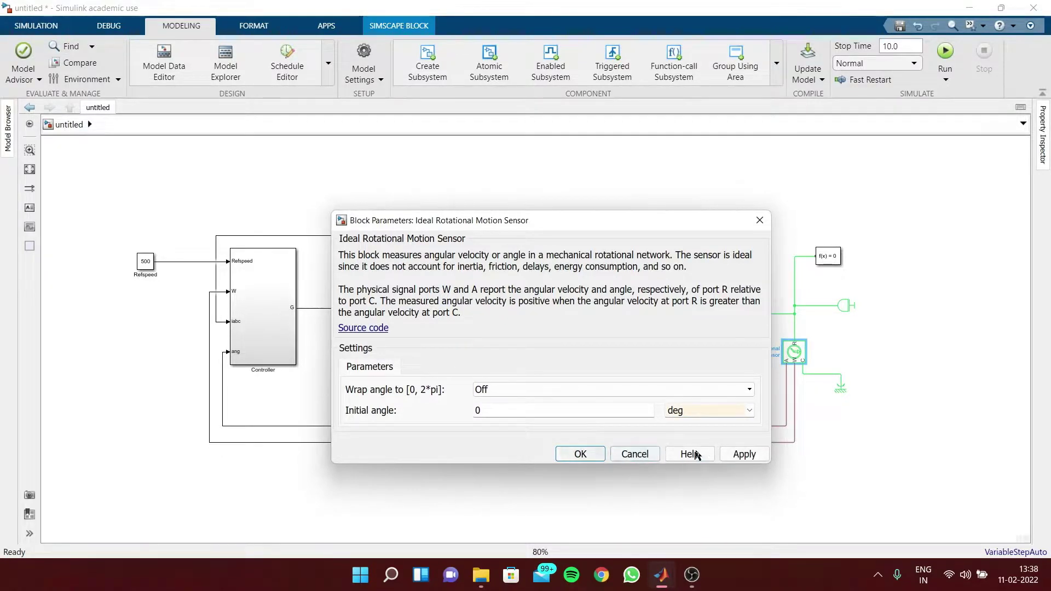
pyautogui.click(601, 455)
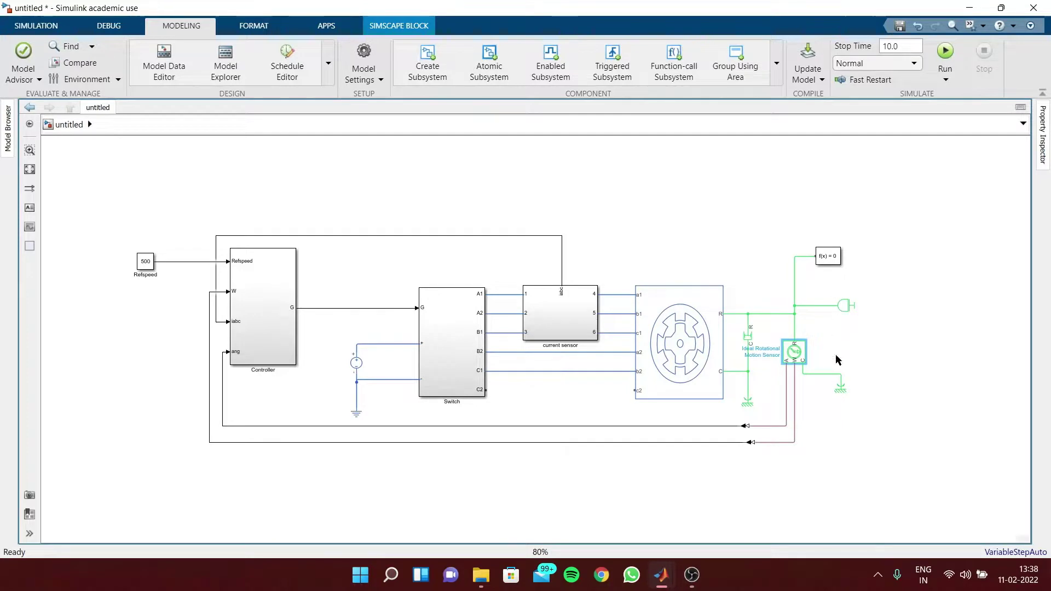
pyautogui.doubleClick(747, 403)
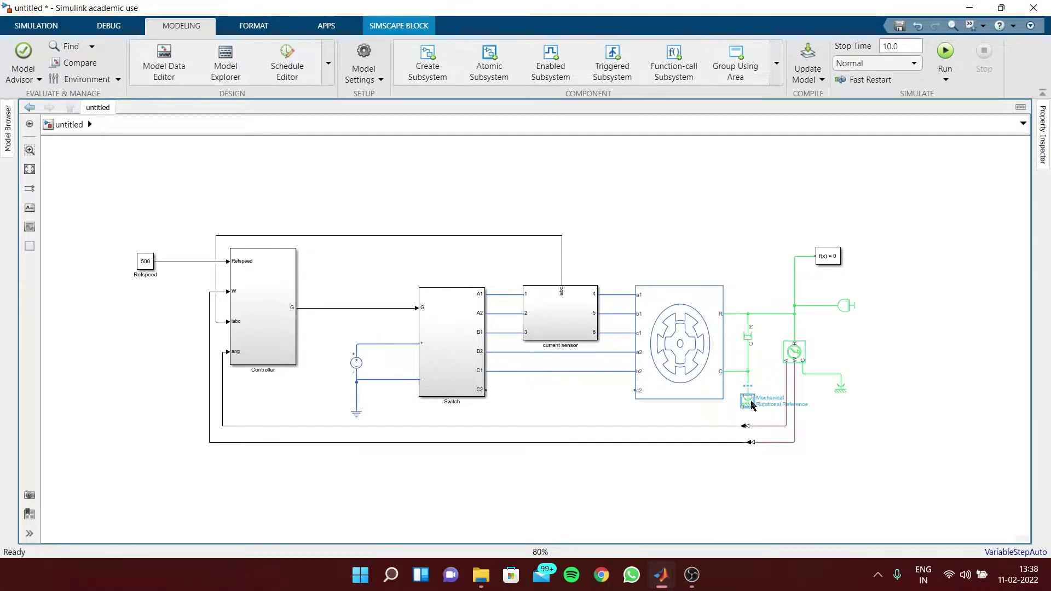
pyautogui.click(538, 462)
pyautogui.moveTo(71, 200); pyautogui.dragTo(992, 490)
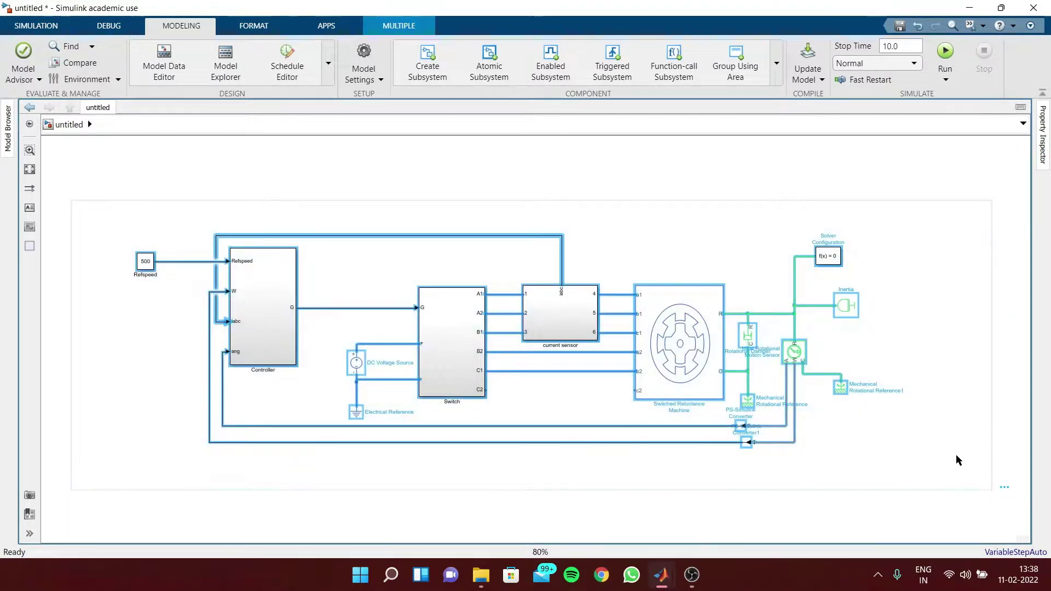
pyautogui.click(906, 513)
pyautogui.moveTo(903, 486); pyautogui.dragTo(116, 214)
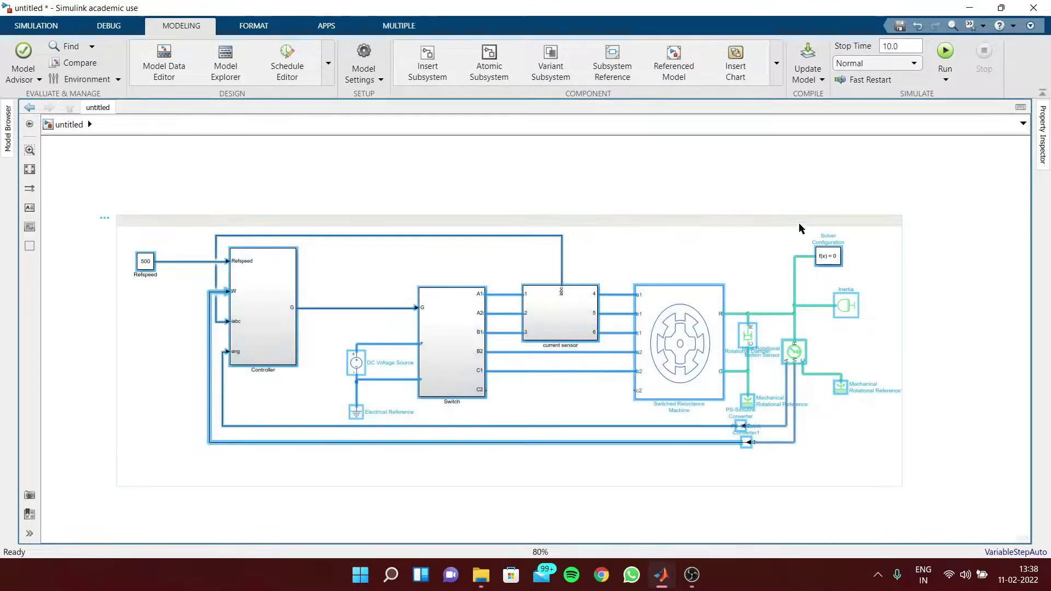
pyautogui.click(942, 282)
# - Add a Scope block beyond the motion sensor and mechanical load, and enlarge it
pyautogui.moveTo(943, 282); pyautogui.dragTo(880, 251)
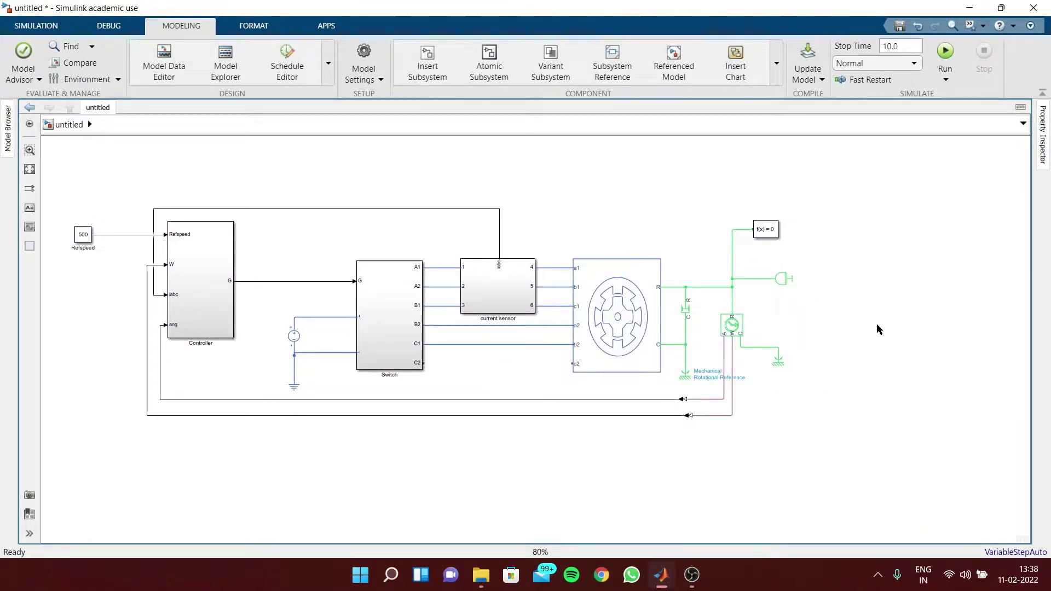
pyautogui.doubleClick(943, 426)
pyautogui.write('scop')
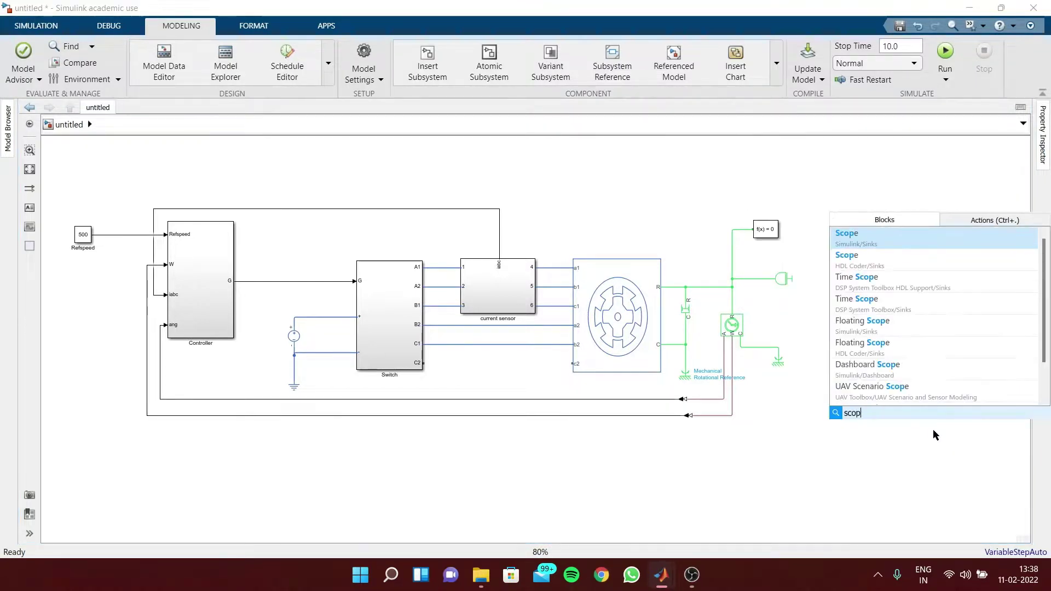
pyautogui.click(905, 347)
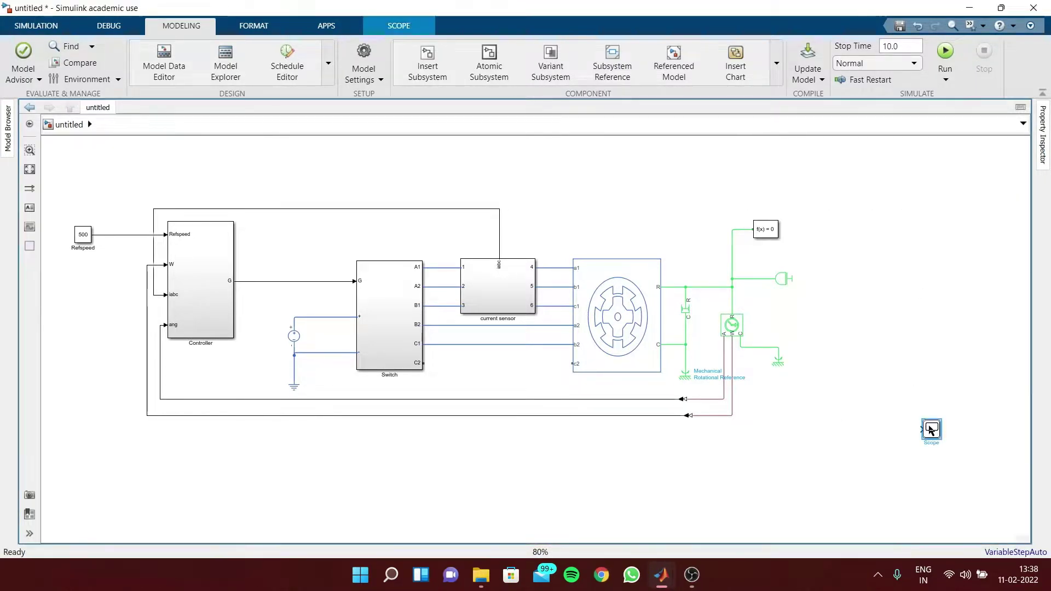
pyautogui.moveTo(931, 432); pyautogui.dragTo(942, 313)
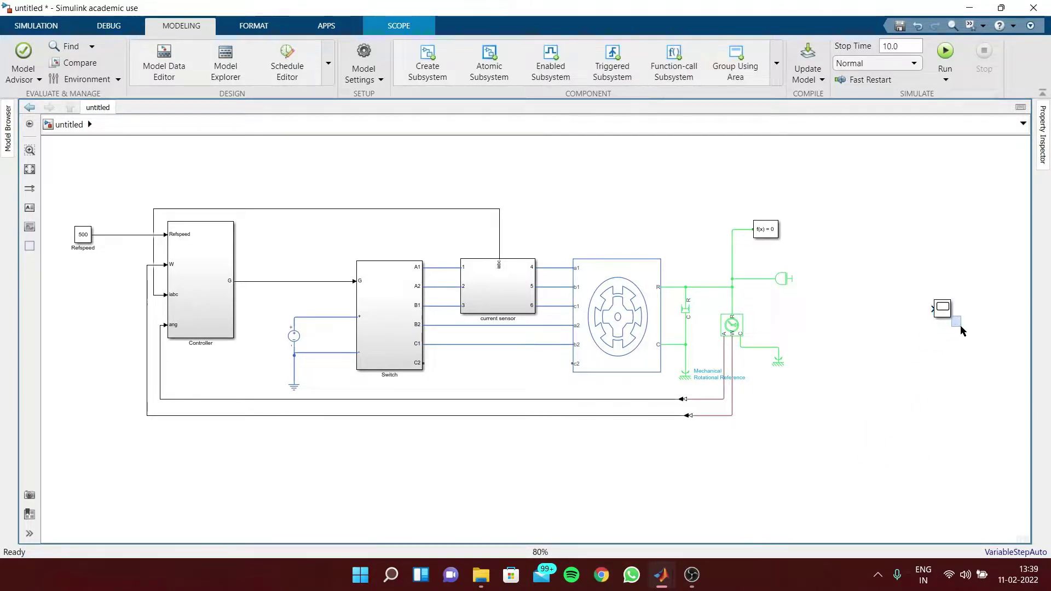
pyautogui.click(953, 320)
pyautogui.moveTo(953, 320); pyautogui.dragTo(988, 336)
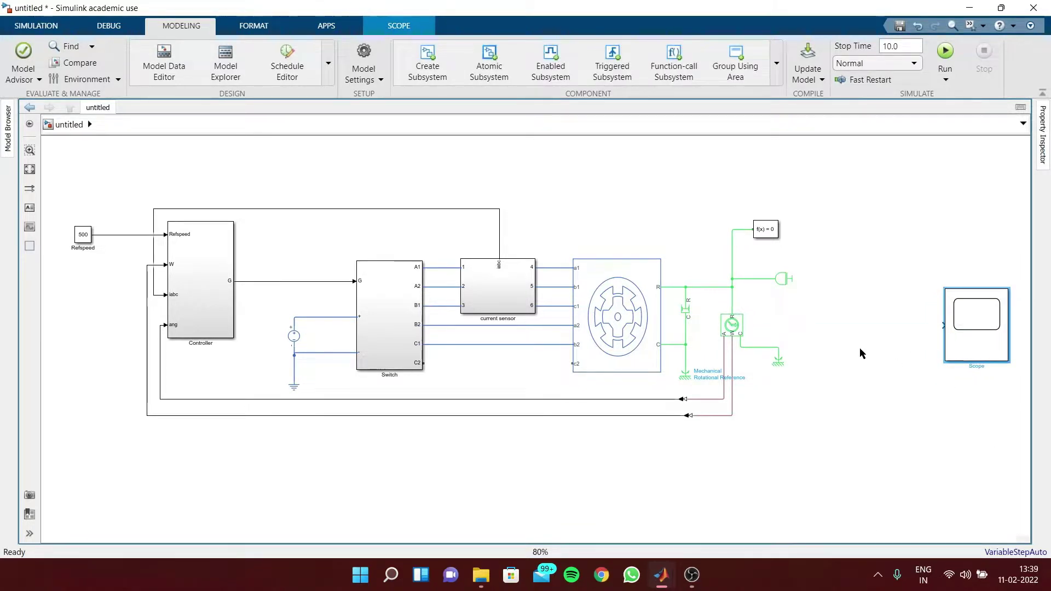
# - Open the Controller subsystem and add a Goto block above its signal lines
pyautogui.click(197, 282)
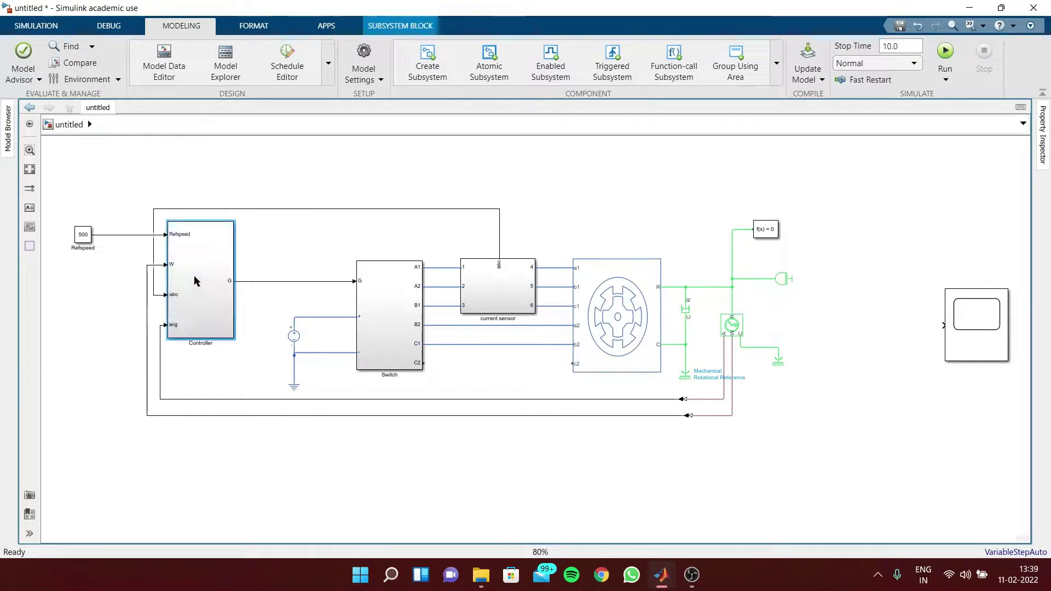
pyautogui.doubleClick(197, 282)
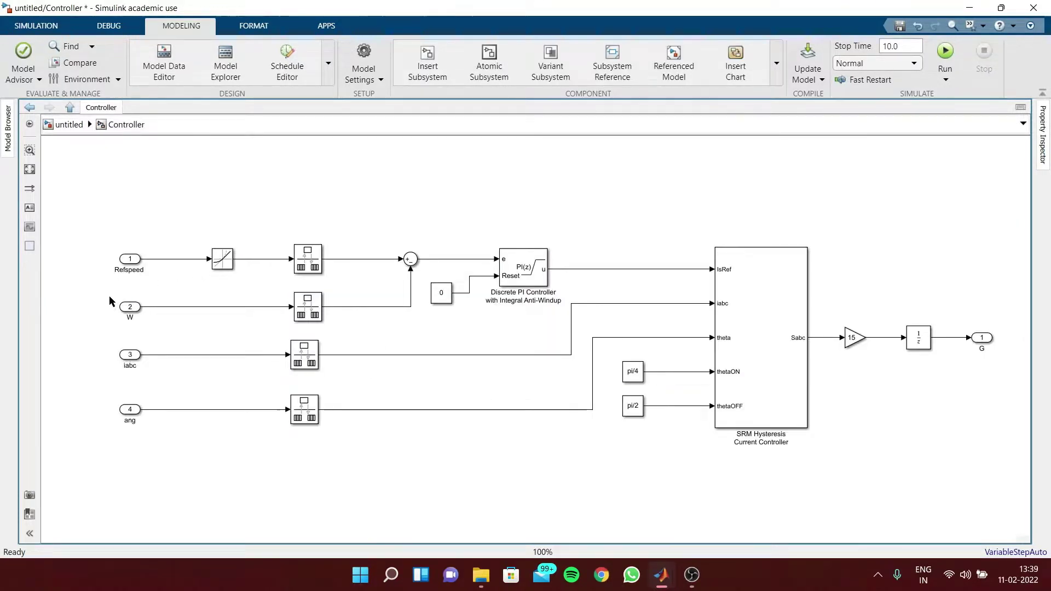
pyautogui.moveTo(113, 295); pyautogui.dragTo(152, 319)
pyautogui.moveTo(154, 373); pyautogui.dragTo(107, 344)
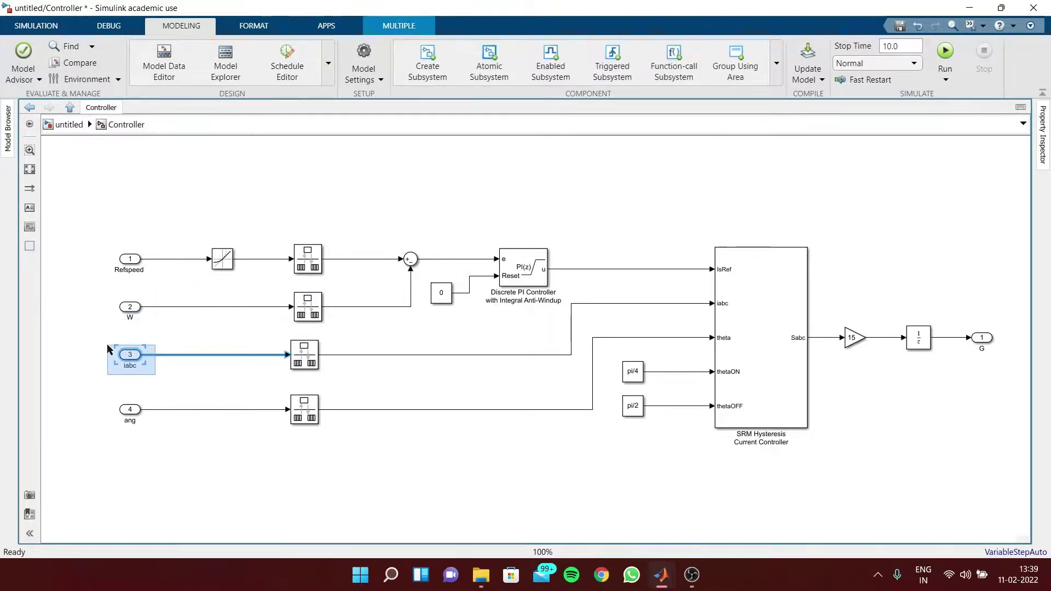
pyautogui.moveTo(147, 449); pyautogui.dragTo(112, 393)
pyautogui.click(293, 475)
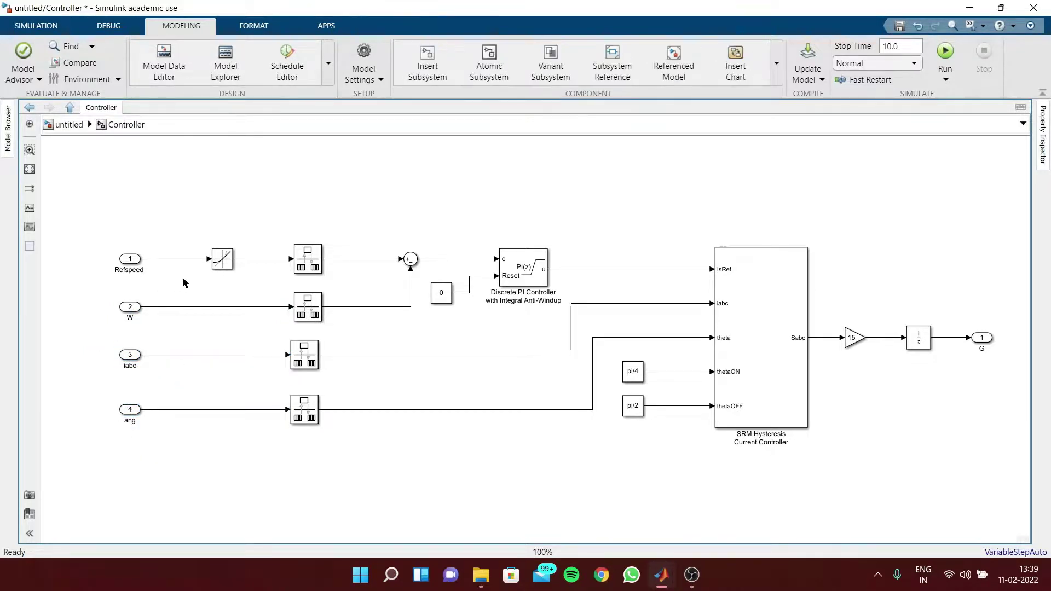
pyautogui.doubleClick(435, 169)
pyautogui.write('goto')
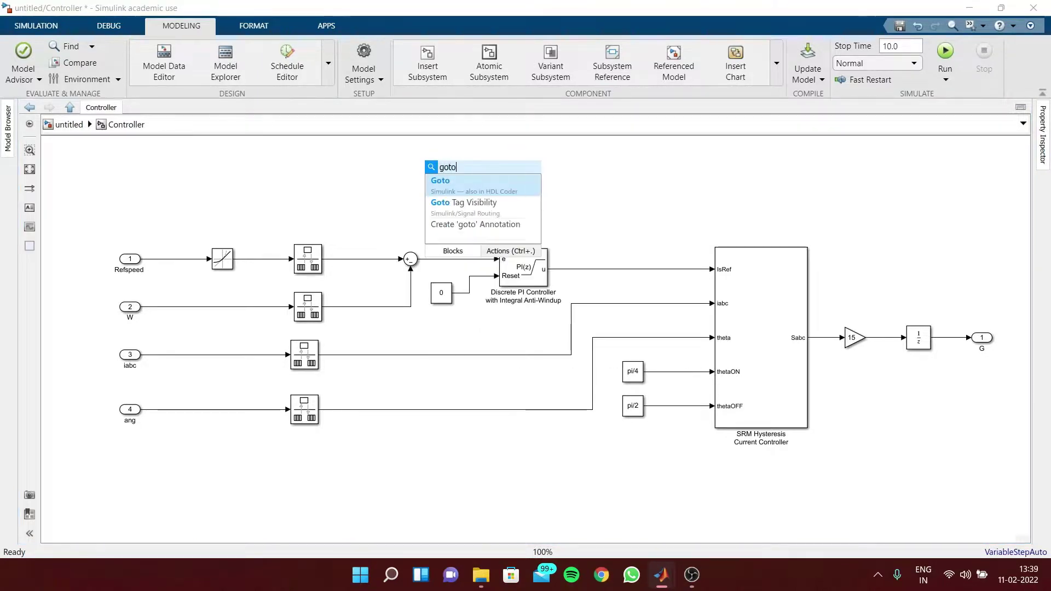
pyautogui.click(477, 185)
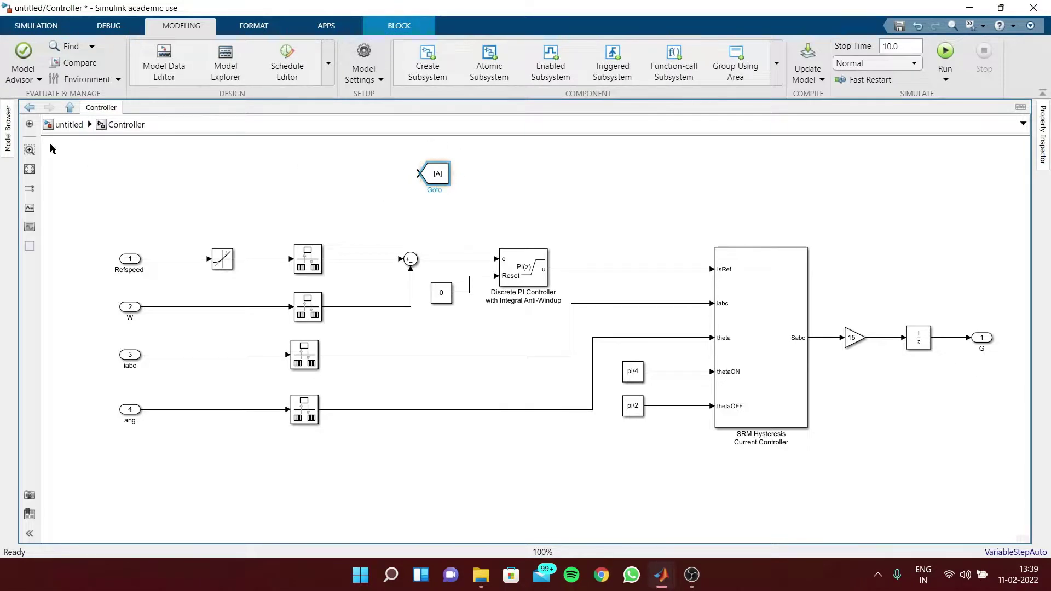
# - Connect the Goto block inside the Controller to the Refspeed signal just before the sum block
pyautogui.click(63, 129)
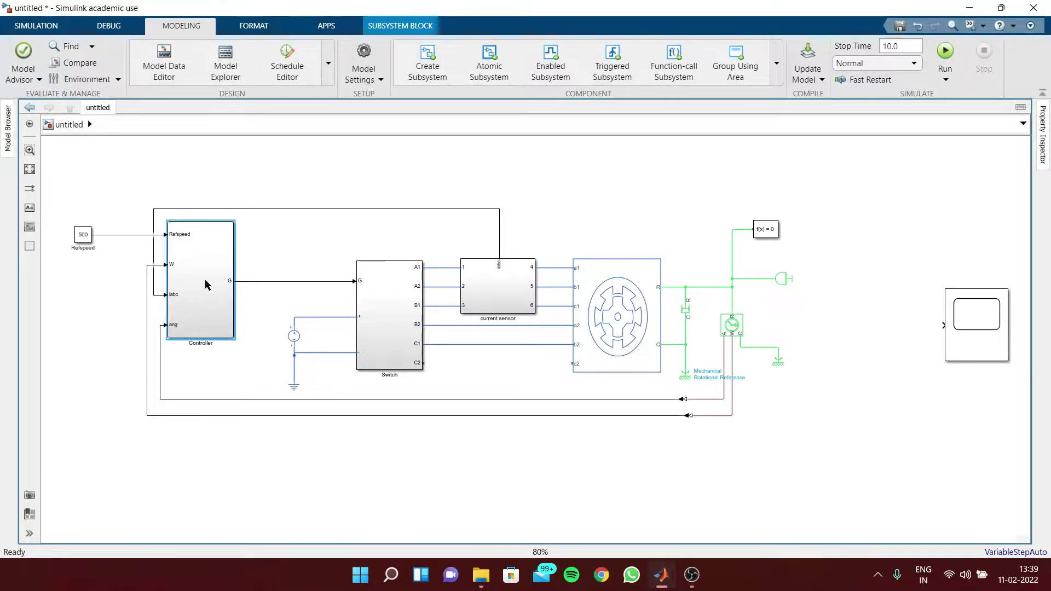
pyautogui.moveTo(197, 267); pyautogui.dragTo(195, 267)
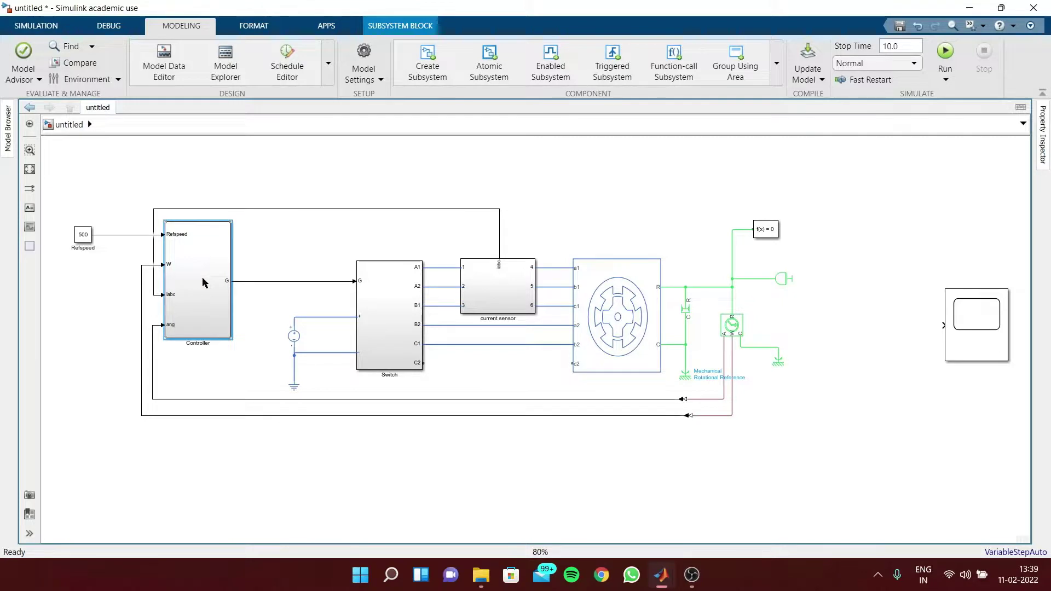
pyautogui.doubleClick(203, 282)
pyautogui.click(431, 173)
pyautogui.moveTo(429, 174); pyautogui.dragTo(348, 258)
# - Duplicate the Goto block twice and connect the copies to the W and iabc signals after their sampling blocks
pyautogui.click(390, 207)
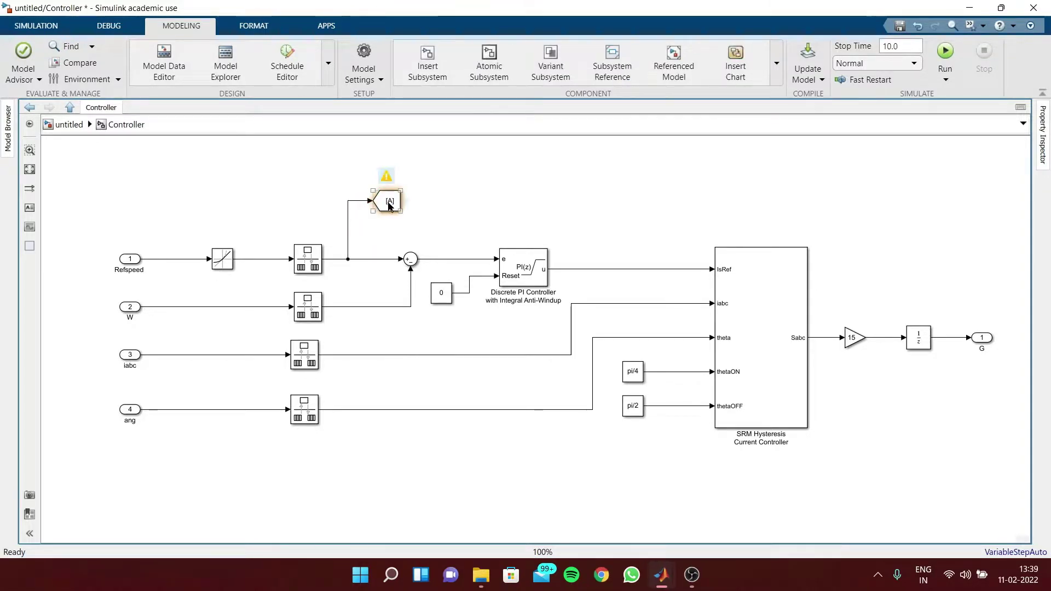
pyautogui.moveTo(390, 206); pyautogui.dragTo(368, 306)
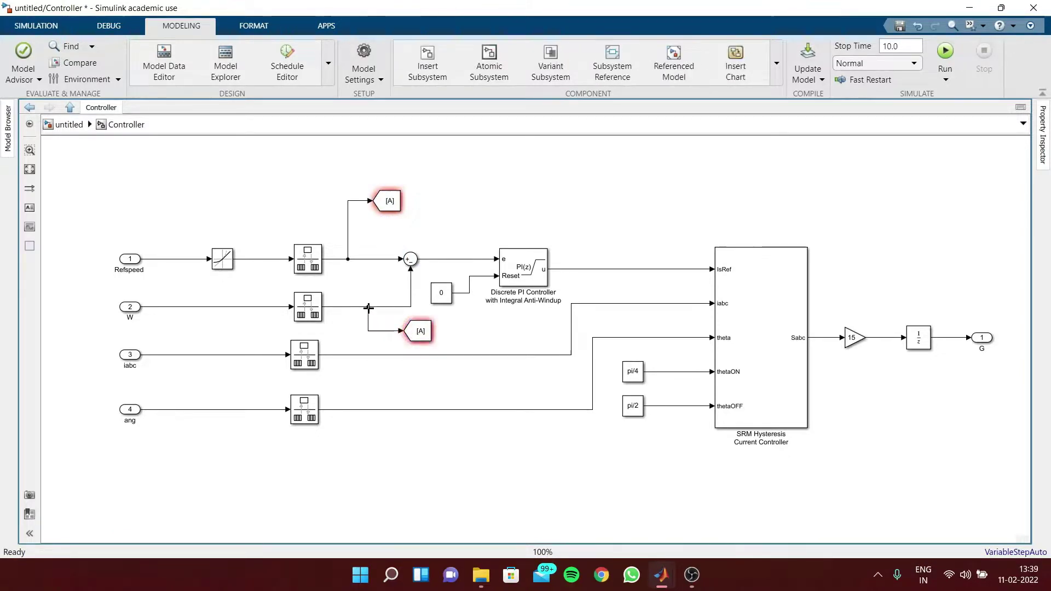
pyautogui.moveTo(424, 334); pyautogui.dragTo(397, 355)
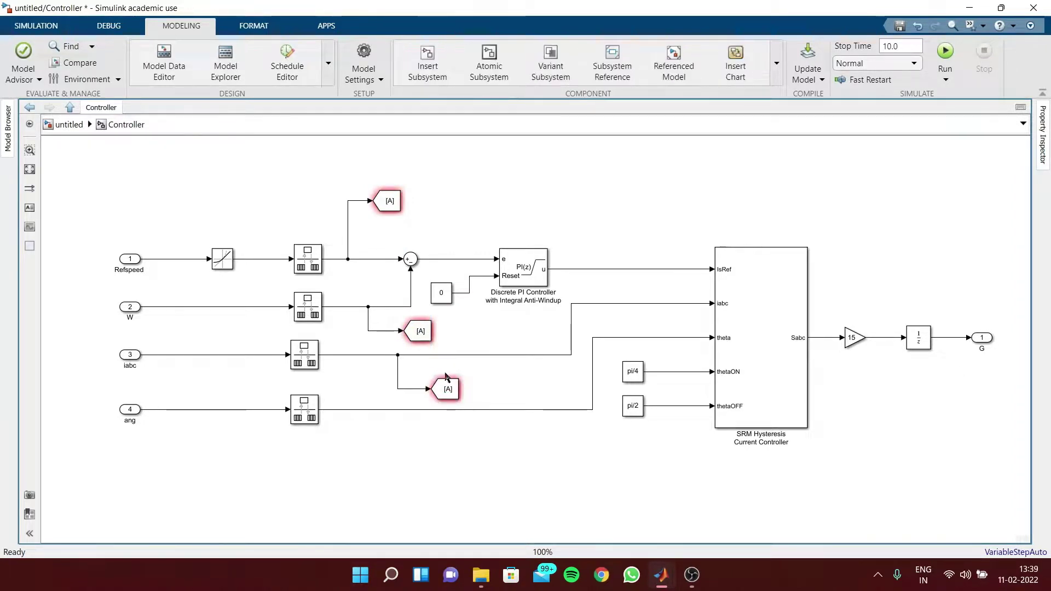
# - Duplicate the Goto block once more and connect the copy to the ang signal after its sampling block
pyautogui.moveTo(452, 394); pyautogui.dragTo(425, 409)
pyautogui.moveTo(474, 458); pyautogui.dragTo(481, 452)
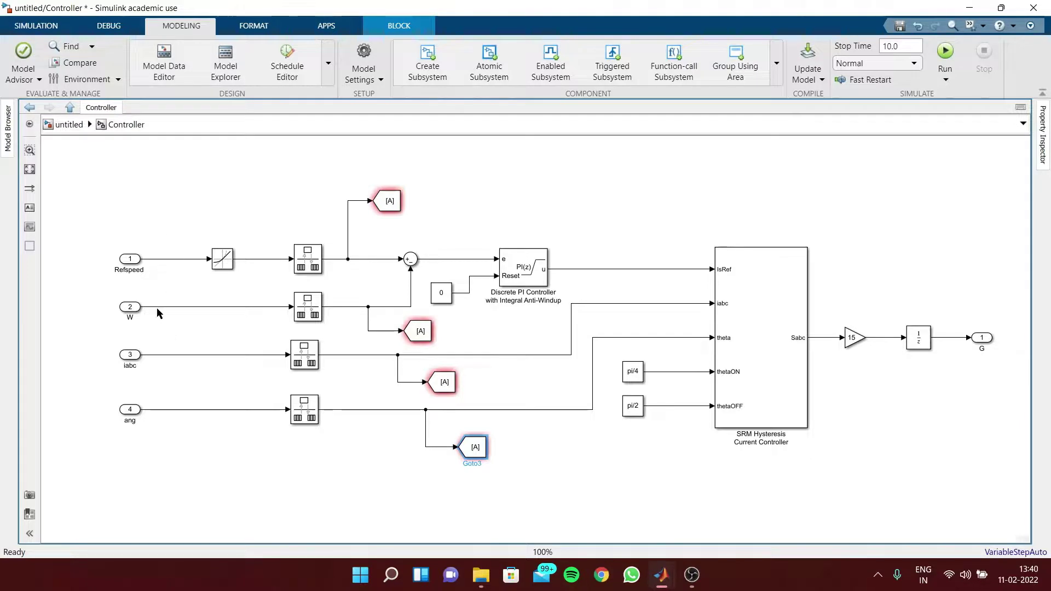
# - Set the tag of the Goto block on the Refspeed signal to Refspeed with global visibility
pyautogui.click(390, 199)
pyautogui.doubleClick(391, 201)
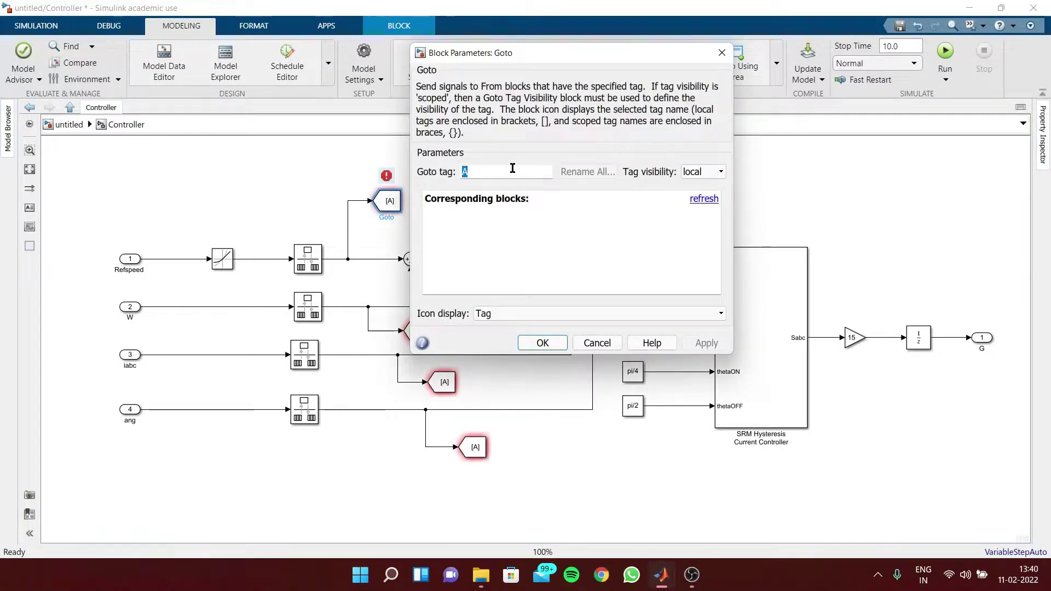
pyautogui.write('Refspeed')
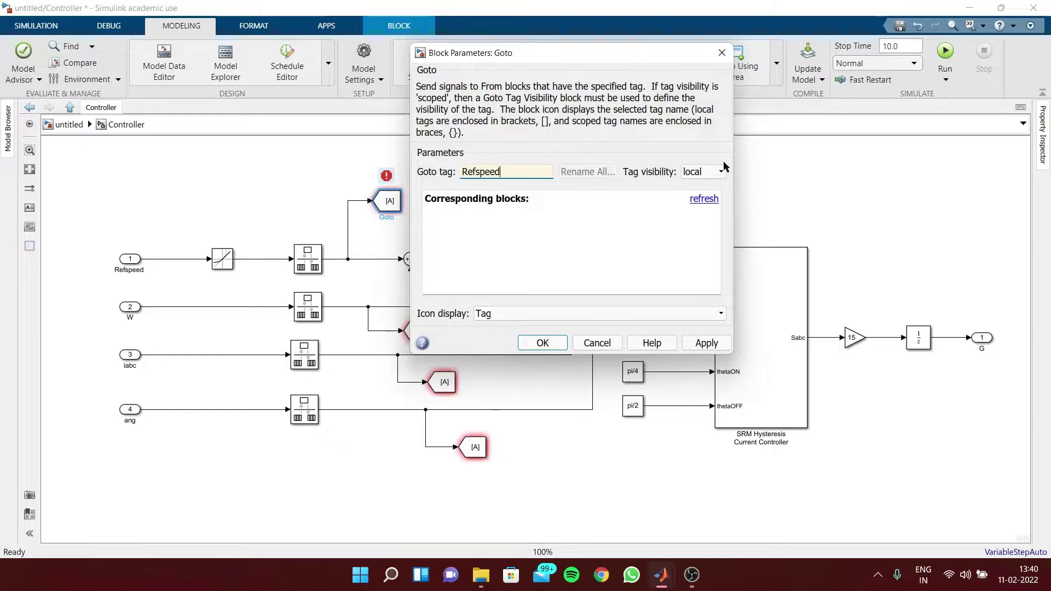
pyautogui.click(722, 169)
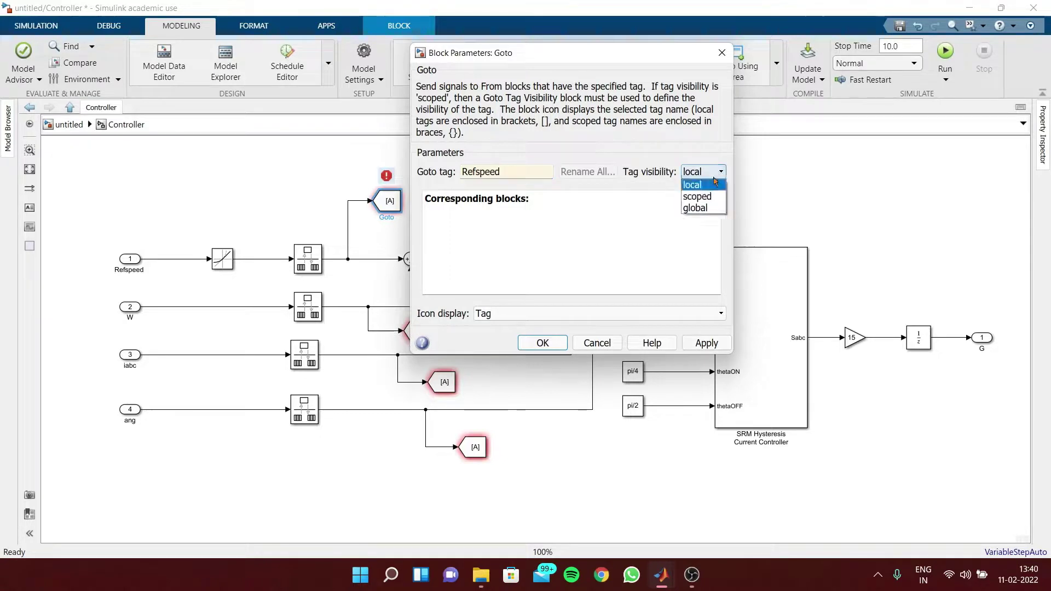
pyautogui.click(706, 343)
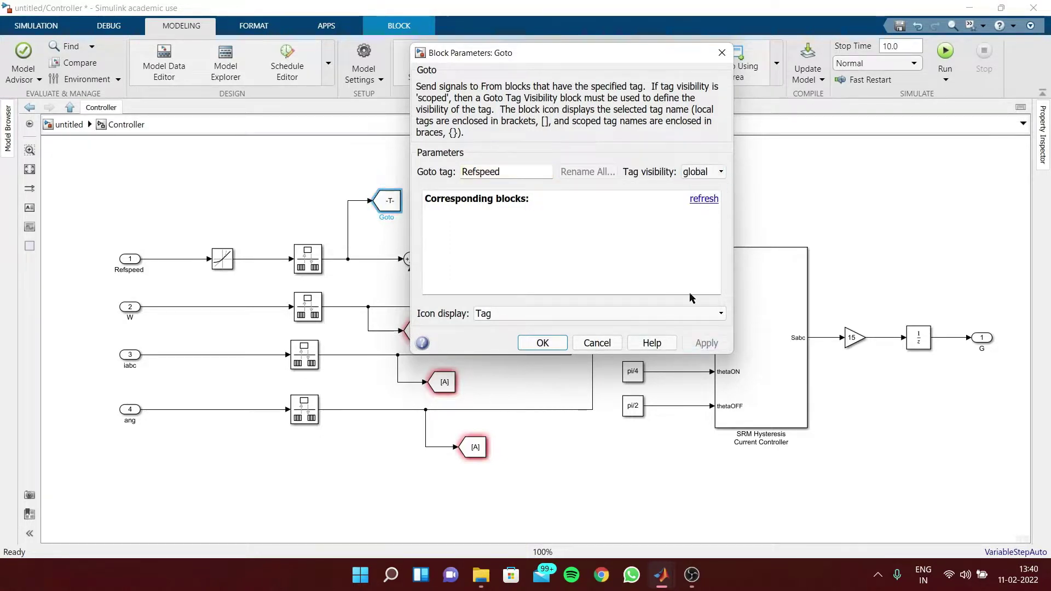
pyautogui.click(541, 343)
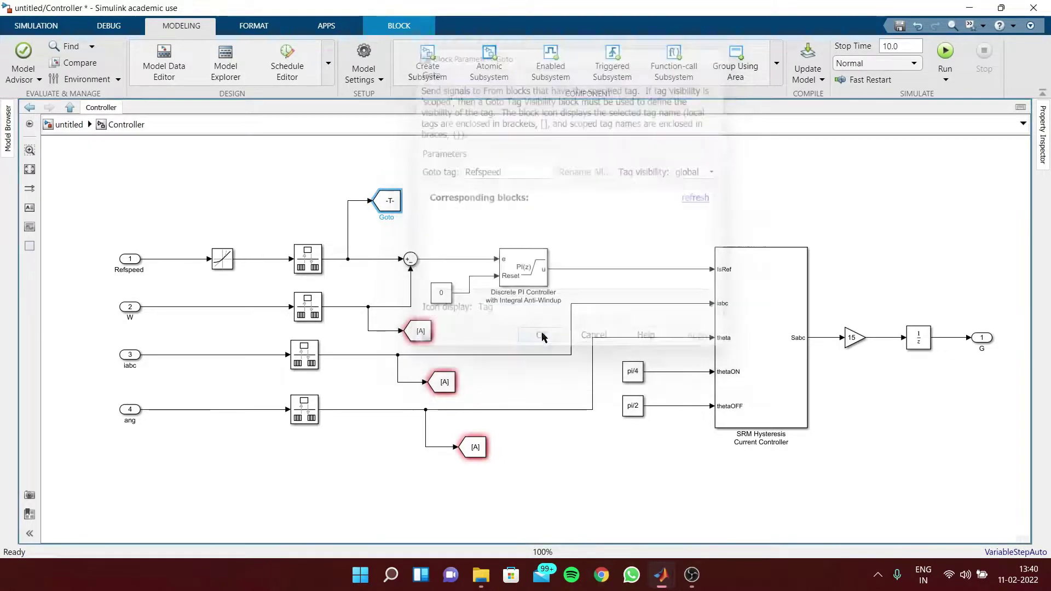
# - Set the tag of the Goto block on the W signal to W with global visibility
pyautogui.doubleClick(418, 335)
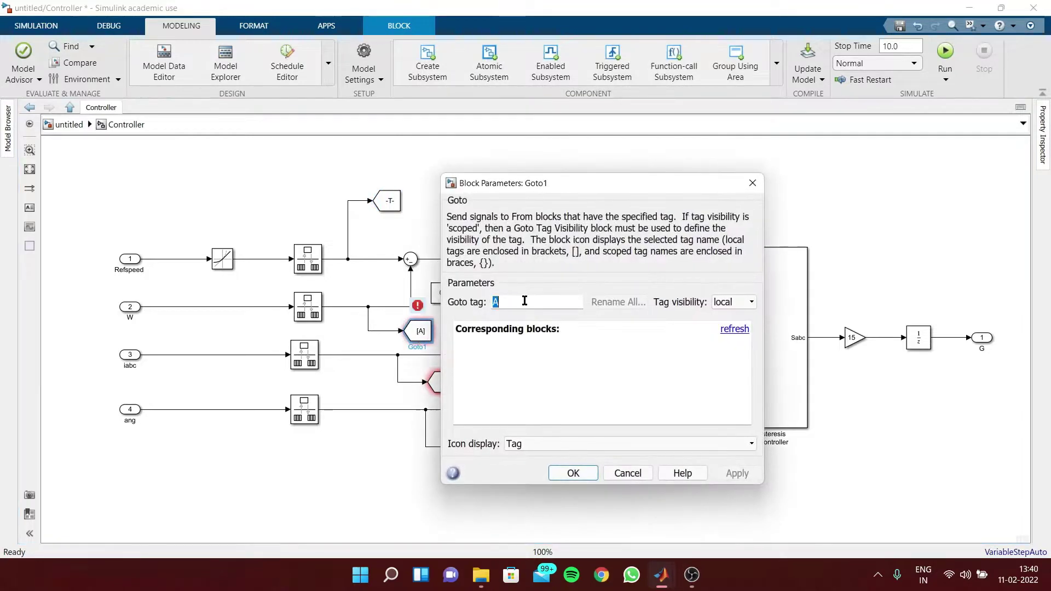
pyautogui.write('W')
pyautogui.click(733, 302)
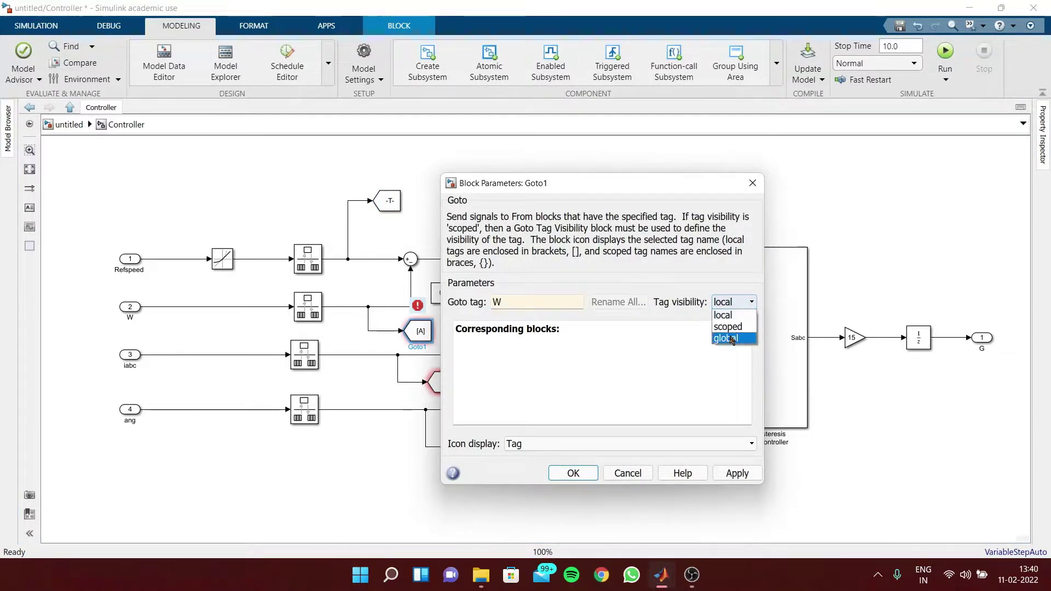
pyautogui.click(725, 339)
pyautogui.click(735, 473)
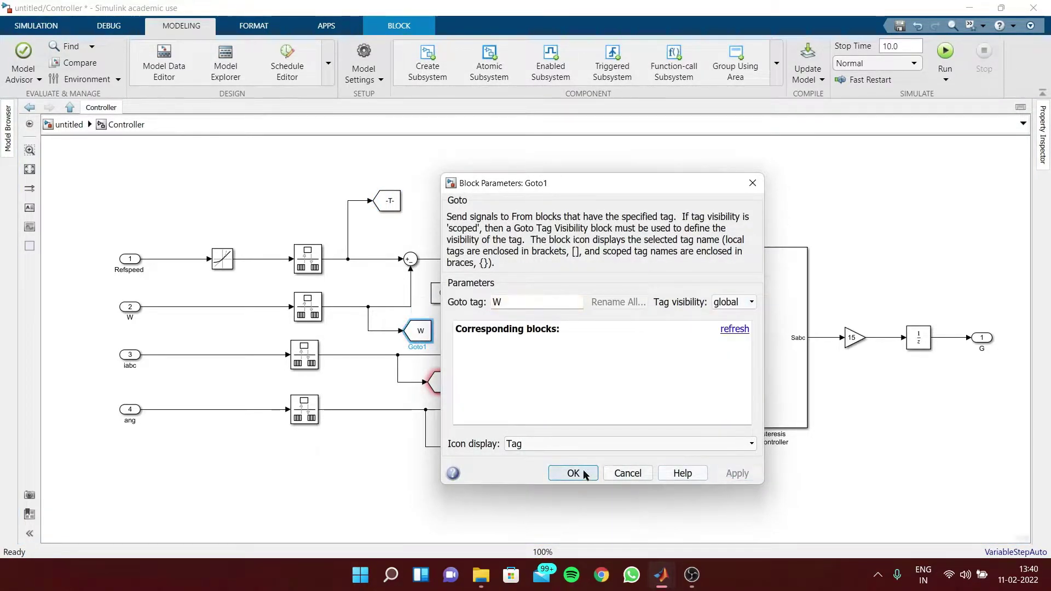
pyautogui.click(573, 473)
# - Set the tag of the Goto block on the iabc signal to iabc with global visibility
pyautogui.doubleClick(443, 381)
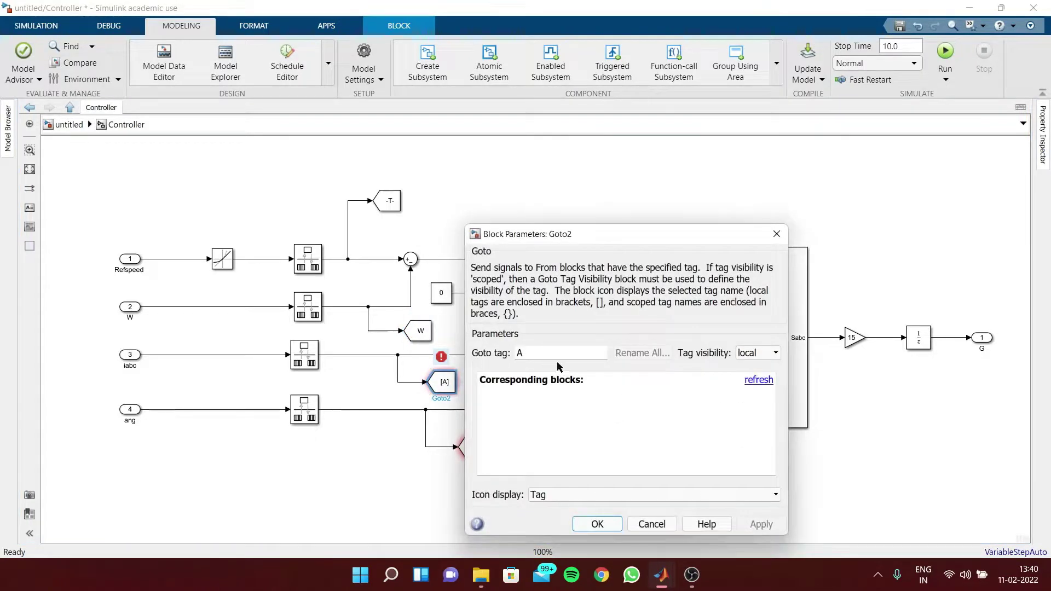
pyautogui.doubleClick(557, 357)
pyautogui.write('iabc')
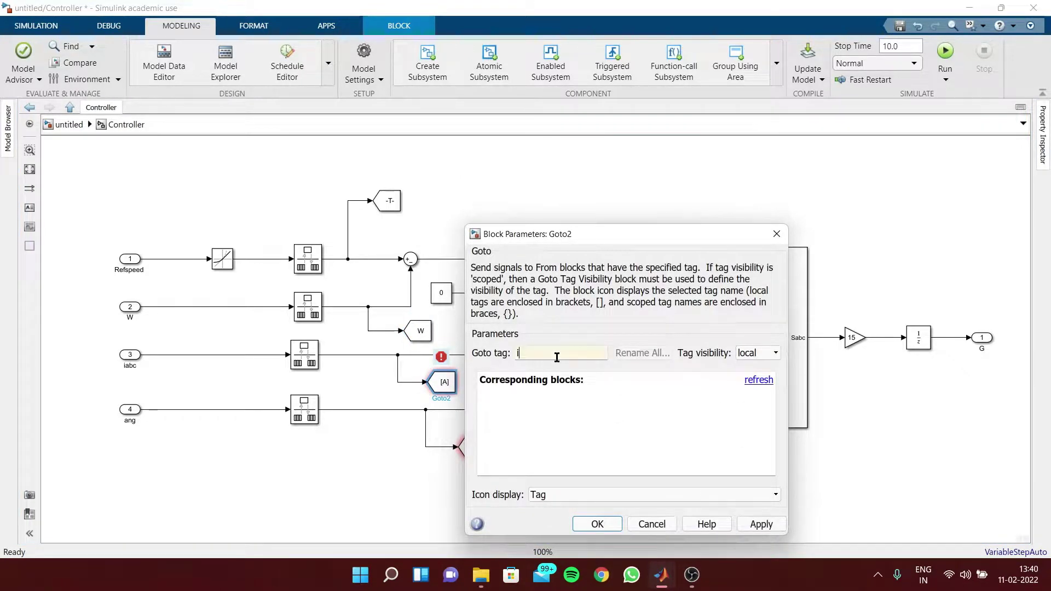
pyautogui.click(758, 353)
pyautogui.click(755, 380)
pyautogui.click(759, 523)
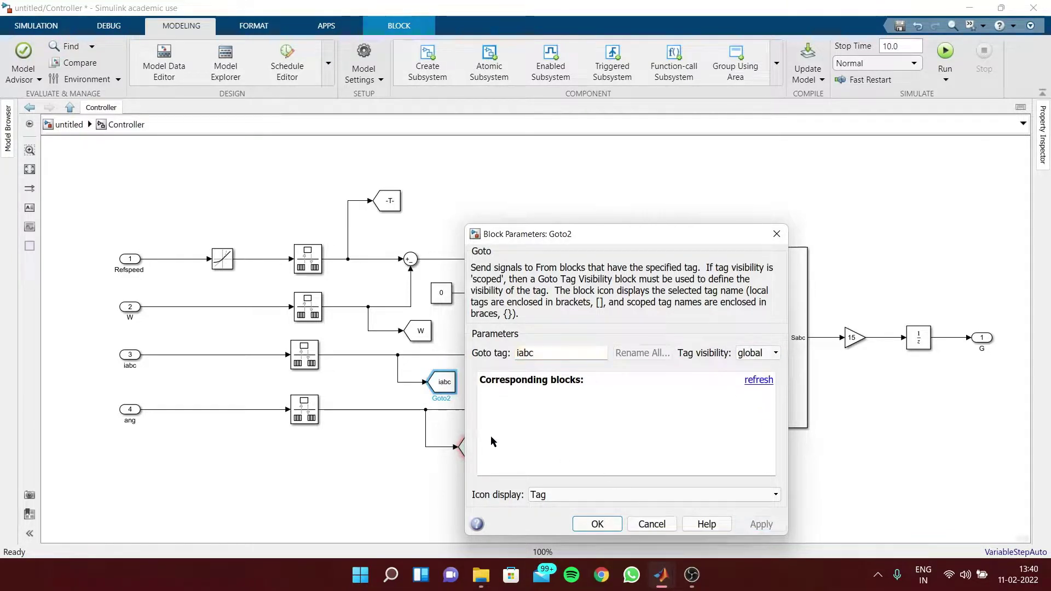
pyautogui.click(583, 524)
# - Set the tag of the Goto block on the ang signal to "and" with global visibility
pyautogui.doubleClick(474, 447)
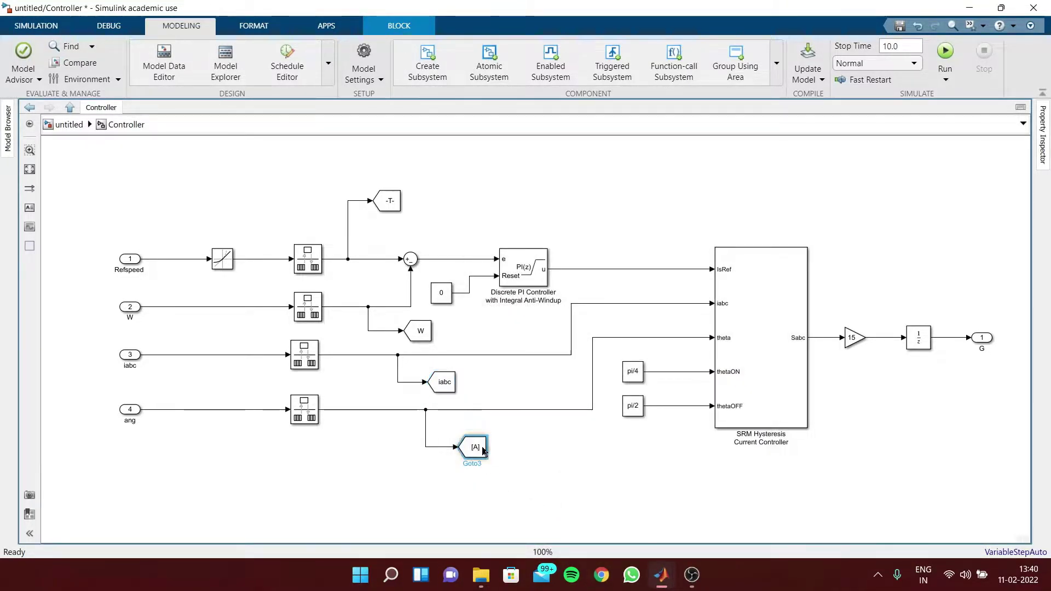
pyautogui.write('and')
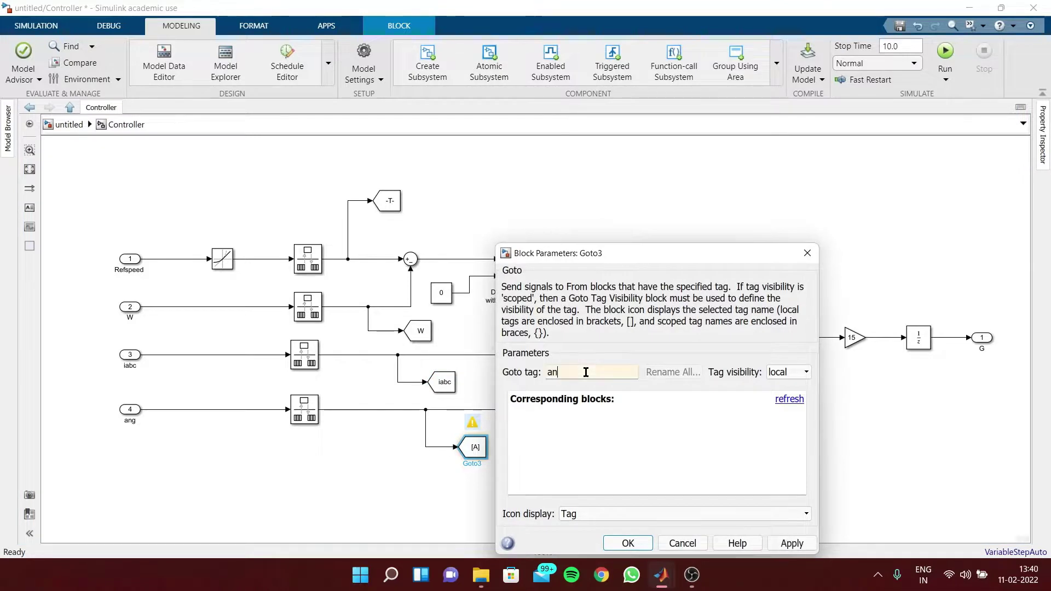
pyautogui.click(805, 372)
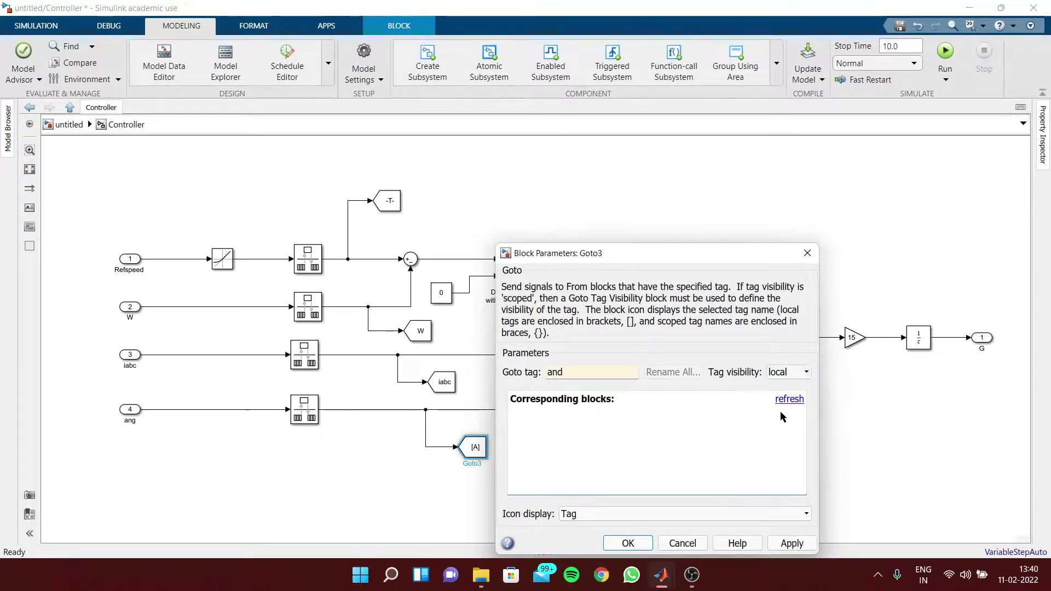
pyautogui.click(788, 372)
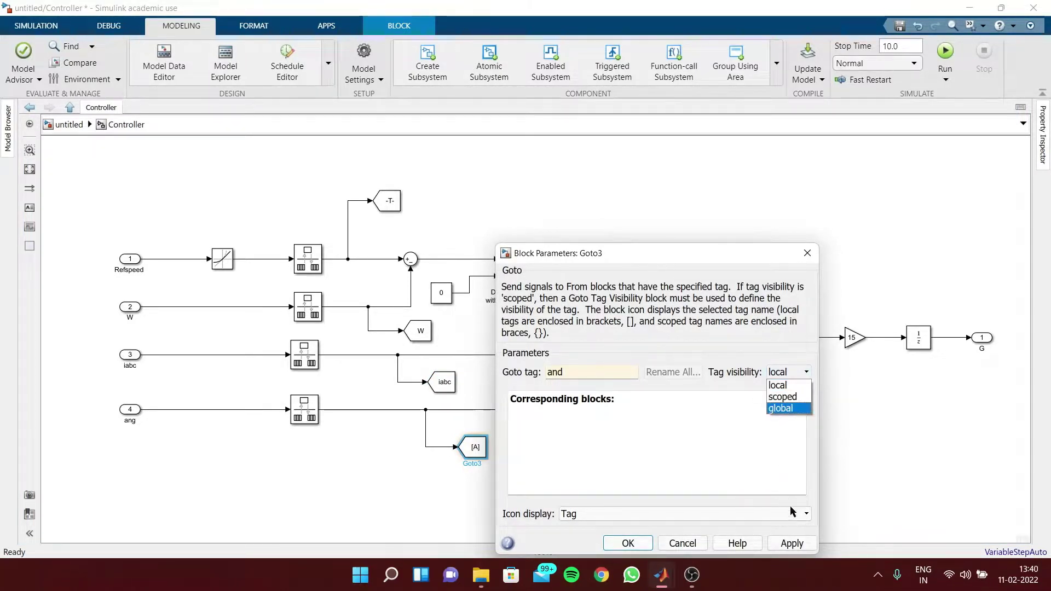
pyautogui.press('Return')
pyautogui.click(793, 543)
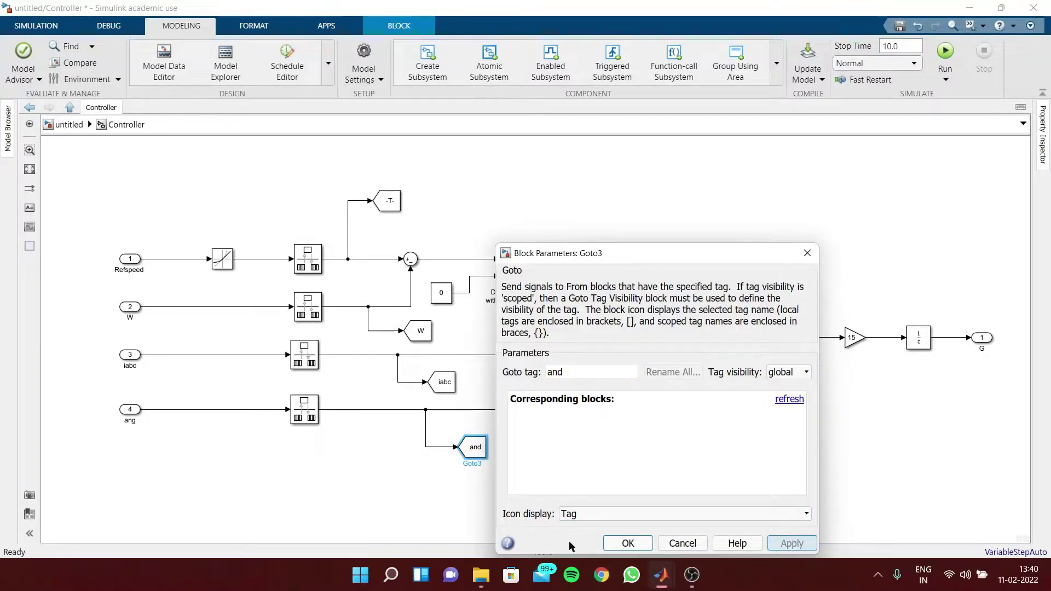
pyautogui.click(625, 543)
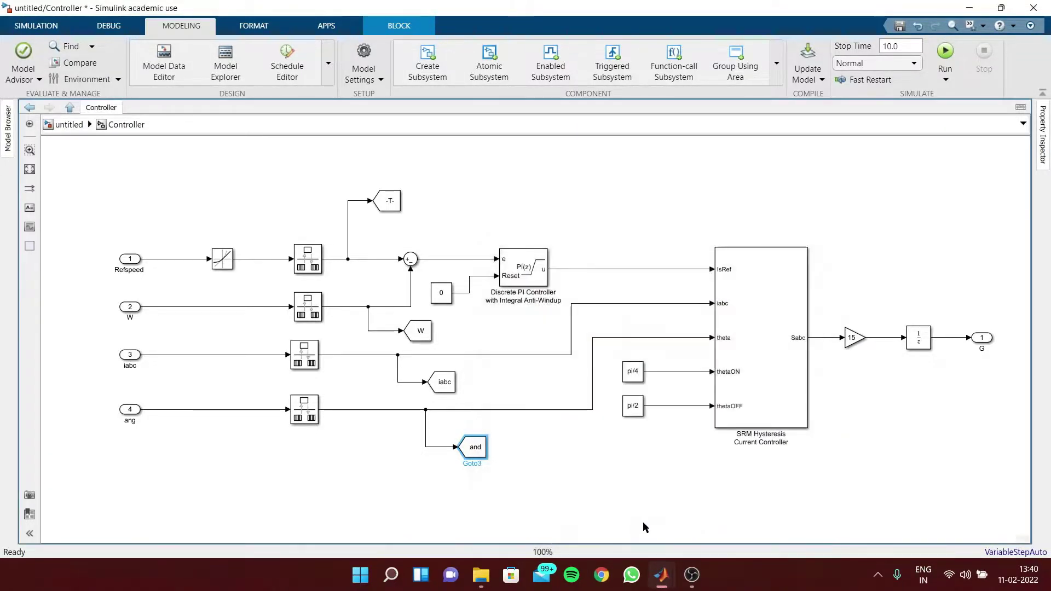
# - Return to the top-level model and add a Subsystem block between the mechanical load and the Scope, enlarging it downward
pyautogui.click(69, 125)
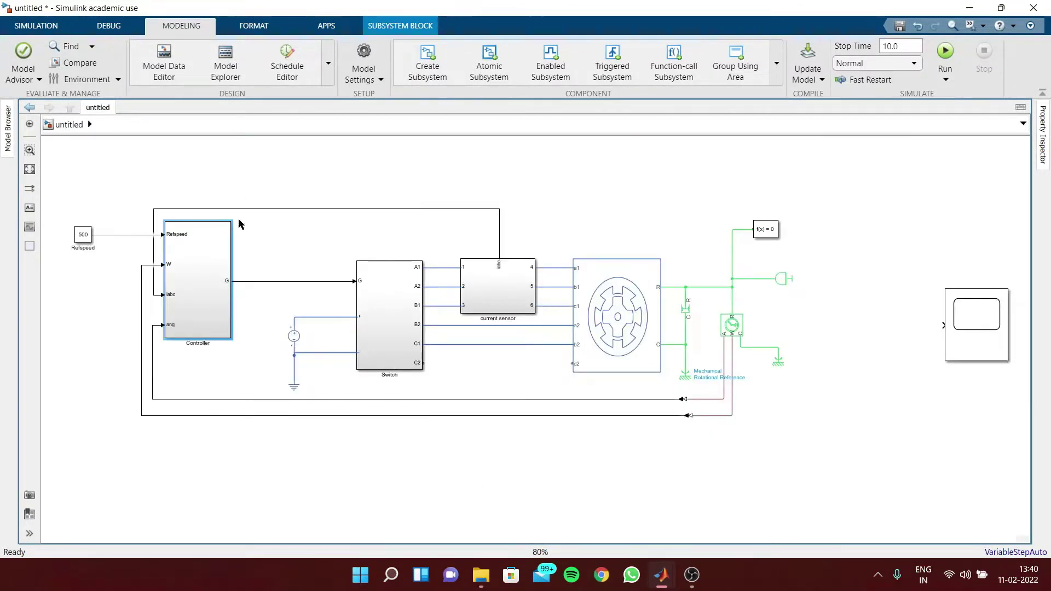
pyautogui.doubleClick(197, 251)
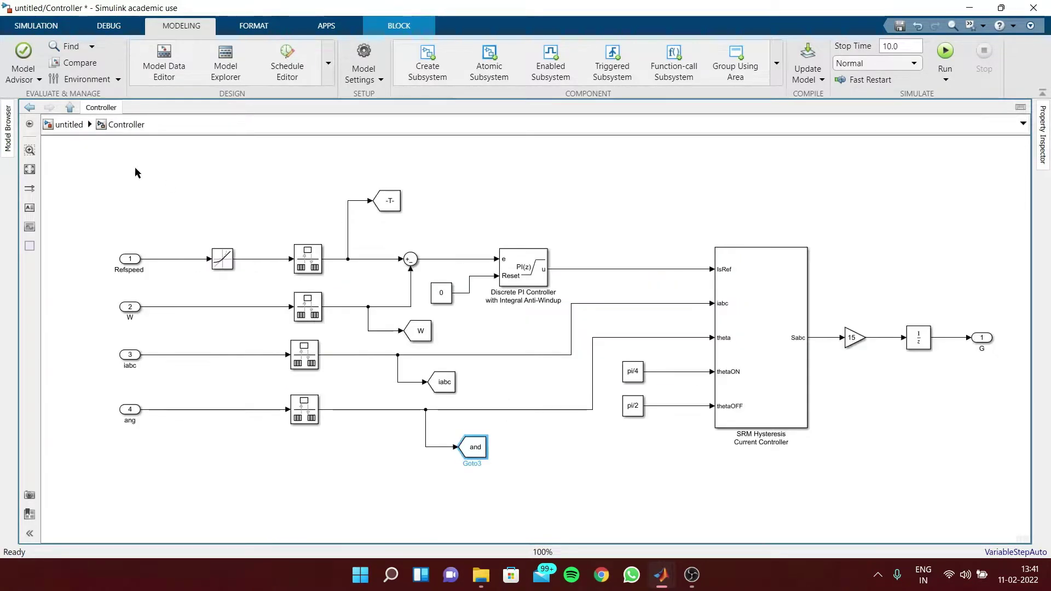
pyautogui.click(69, 124)
pyautogui.click(988, 327)
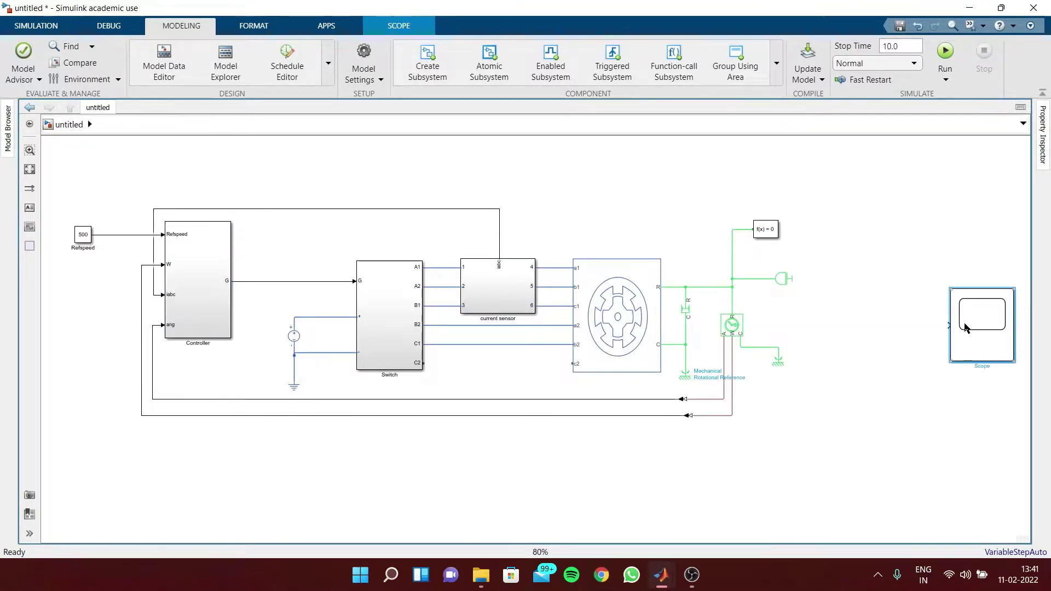
pyautogui.doubleClick(852, 316)
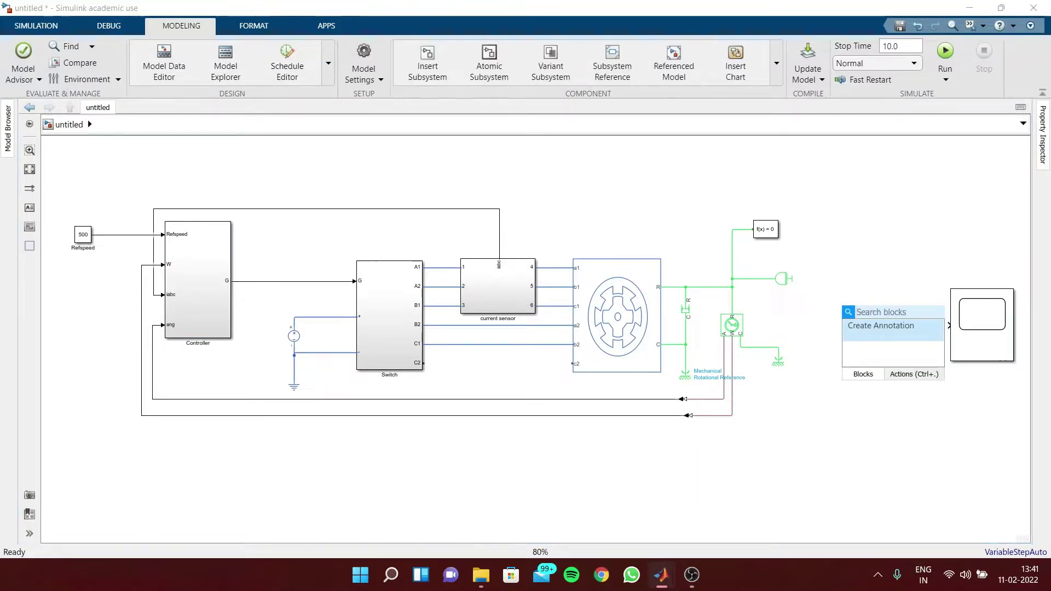
pyautogui.write('sub')
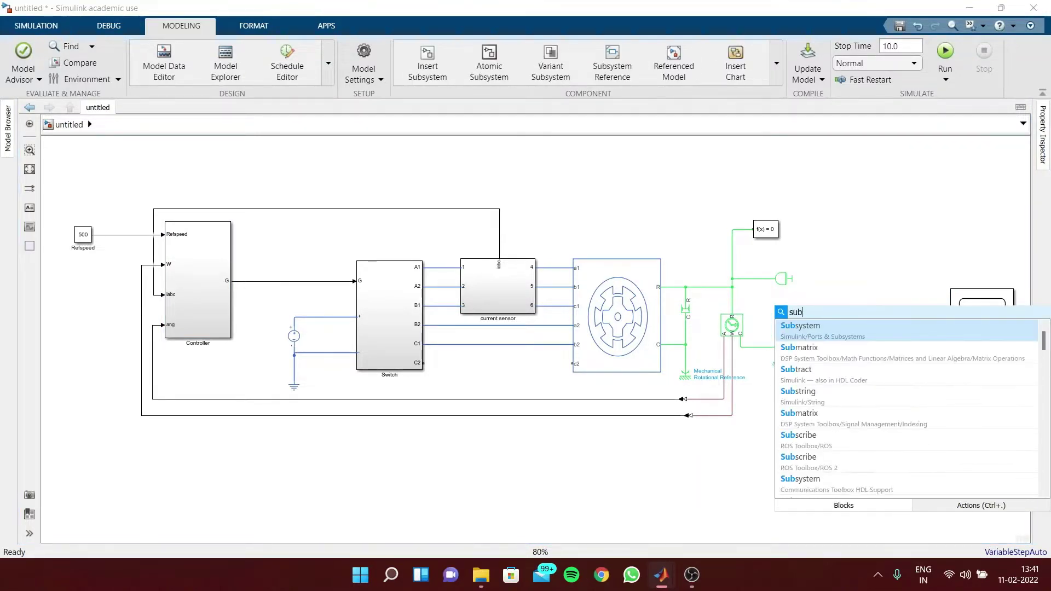
pyautogui.click(878, 326)
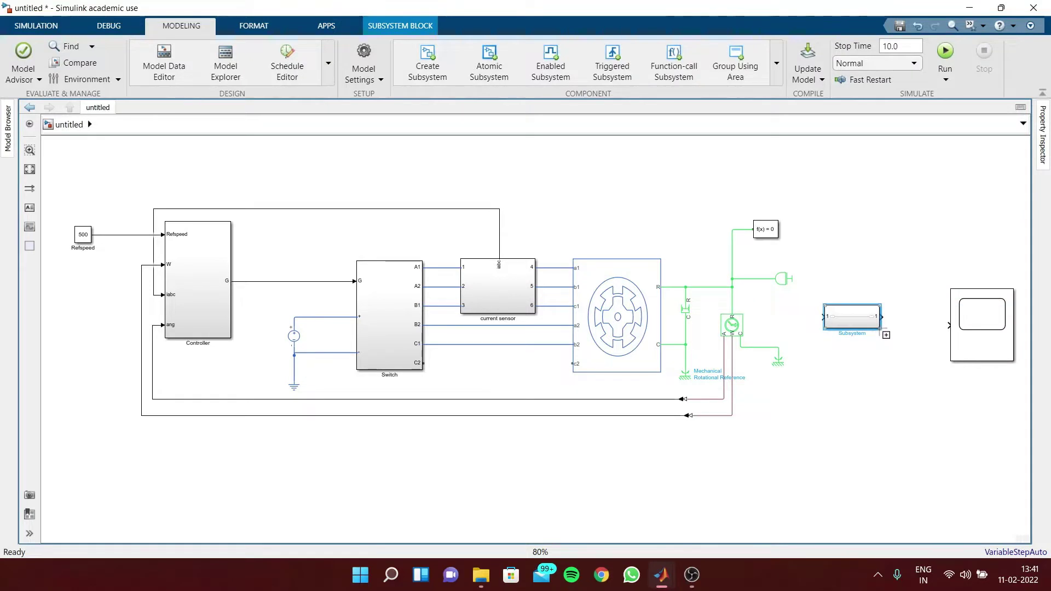
pyautogui.moveTo(882, 332); pyautogui.dragTo(887, 382)
# - Delete the default input and output inside the new Subsystem and add a From block there
pyautogui.doubleClick(875, 347)
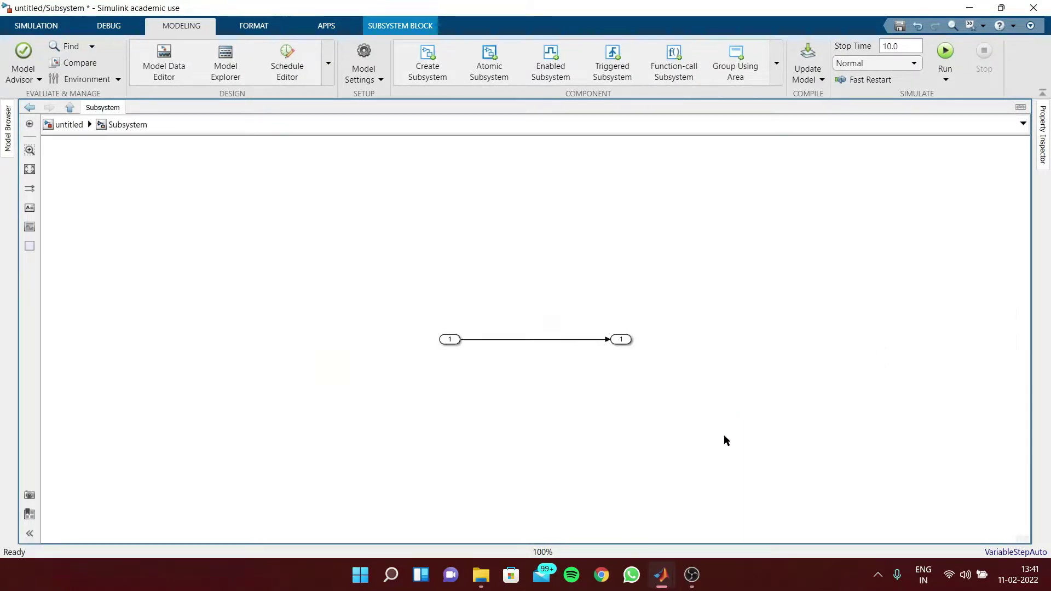
pyautogui.press('Delete')
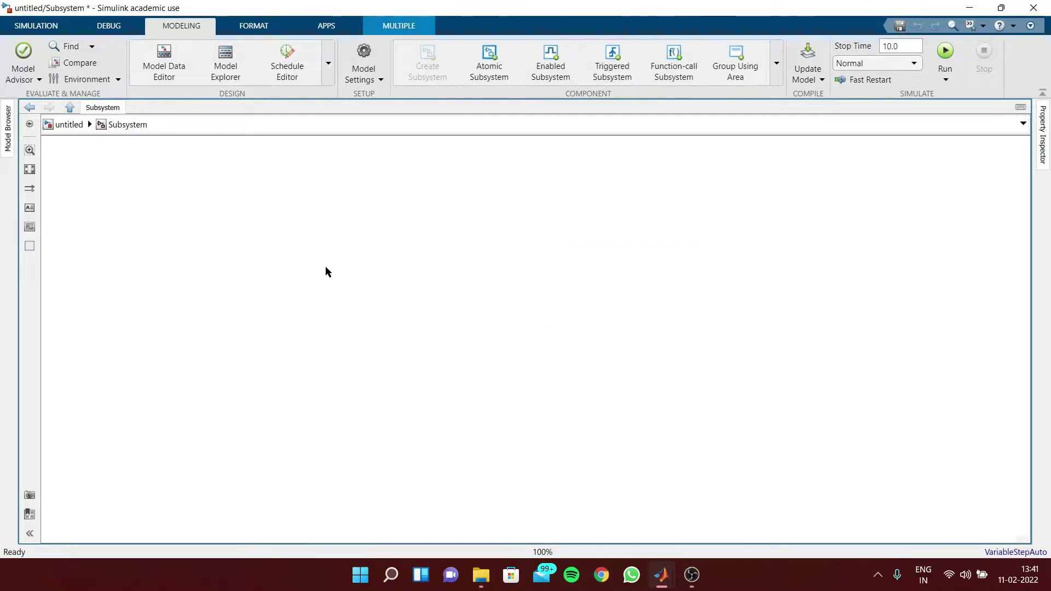
pyautogui.doubleClick(319, 248)
pyautogui.write('form')
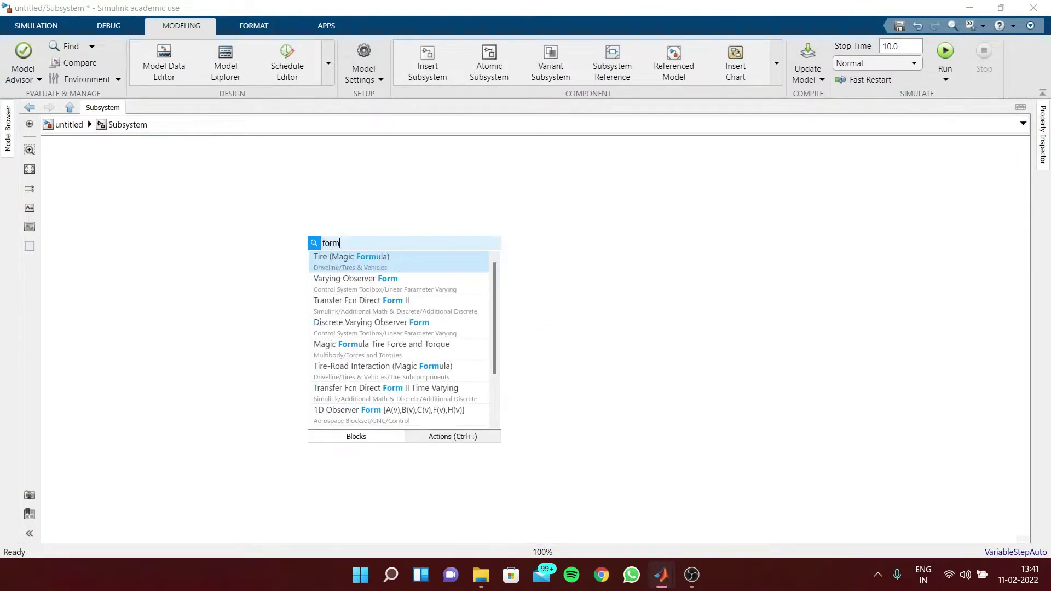
pyautogui.press('BackSpace')
pyautogui.press('BackSpace')
pyautogui.press('BackSpace')
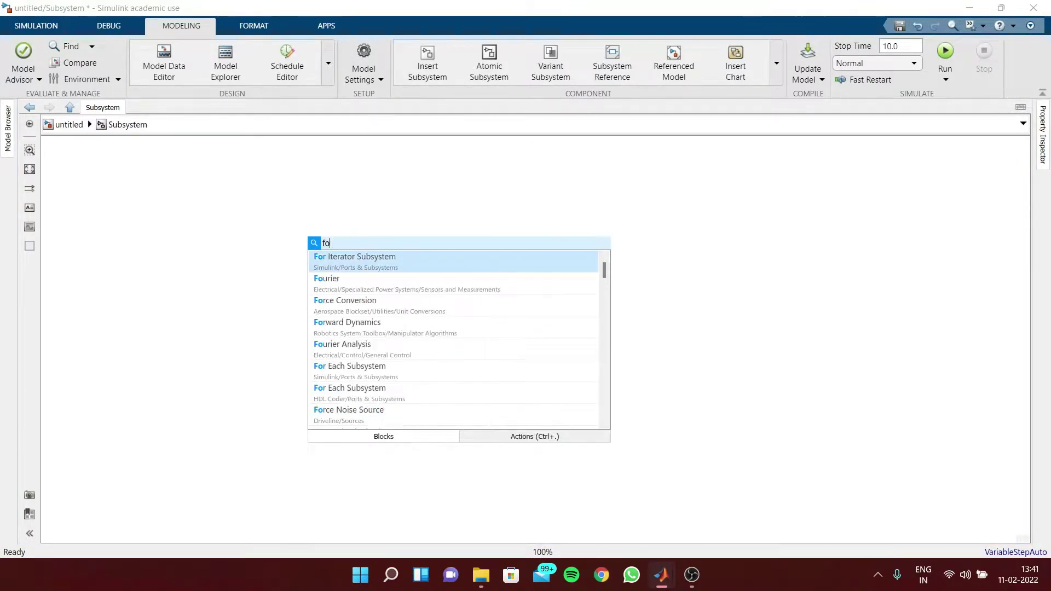
pyautogui.write('r')
pyautogui.click(318, 268)
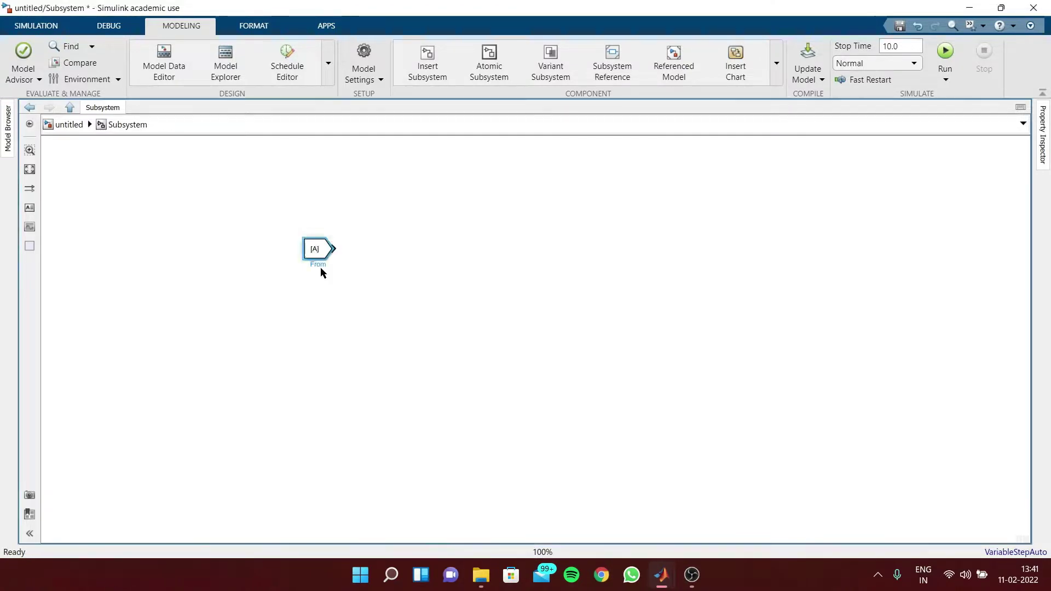
pyautogui.moveTo(320, 257); pyautogui.dragTo(336, 261)
# - Check the Goto tags in the Controller, and duplicate the From block inside the new Subsystem three times, stacking the copies below it
pyautogui.click(185, 213)
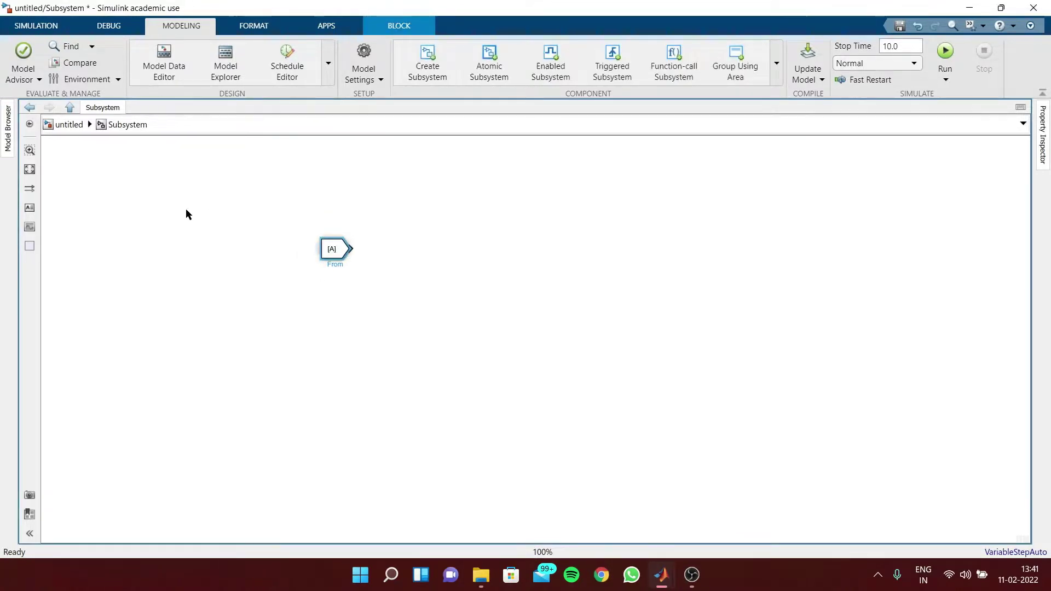
pyautogui.press('Escape')
pyautogui.doubleClick(184, 263)
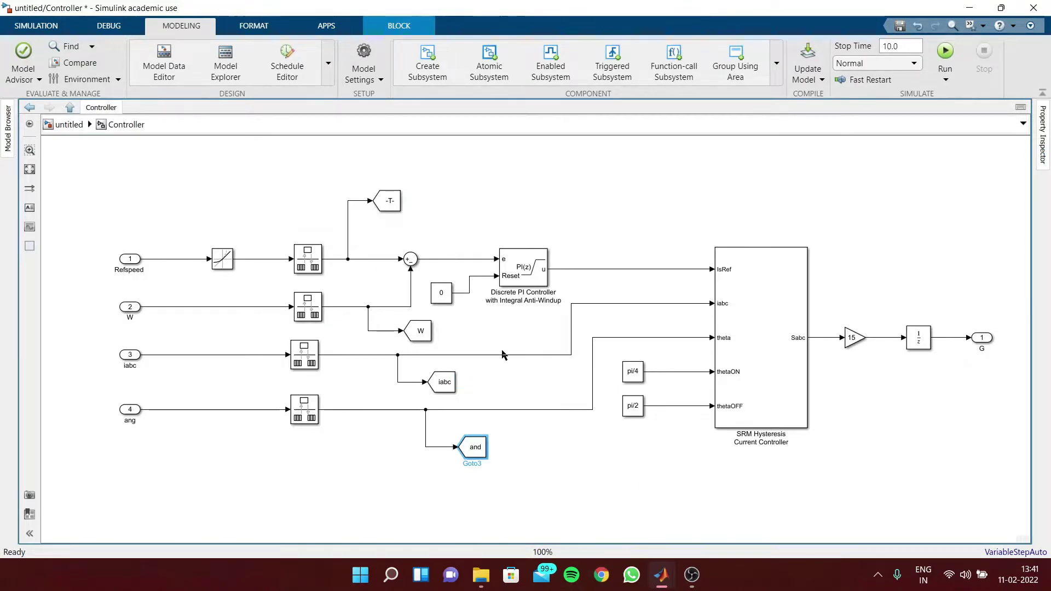
pyautogui.click(65, 124)
pyautogui.doubleClick(855, 294)
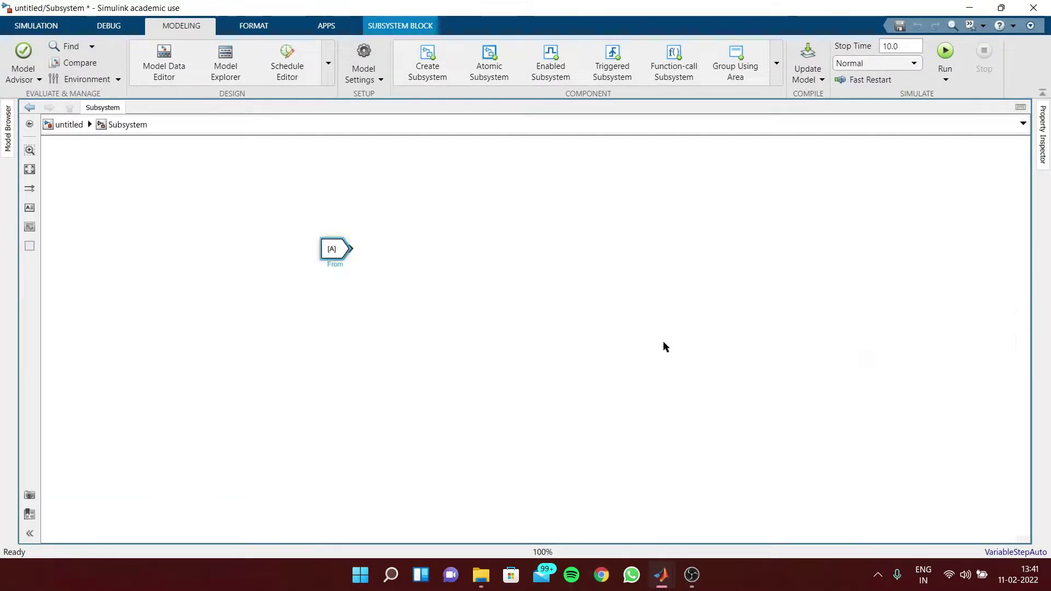
pyautogui.click(331, 249)
pyautogui.moveTo(335, 246); pyautogui.dragTo(352, 436)
# - Set the tags of the upper three From blocks, in descending order, to Refspeed, W and iabc
pyautogui.click(331, 260)
pyautogui.click(333, 250)
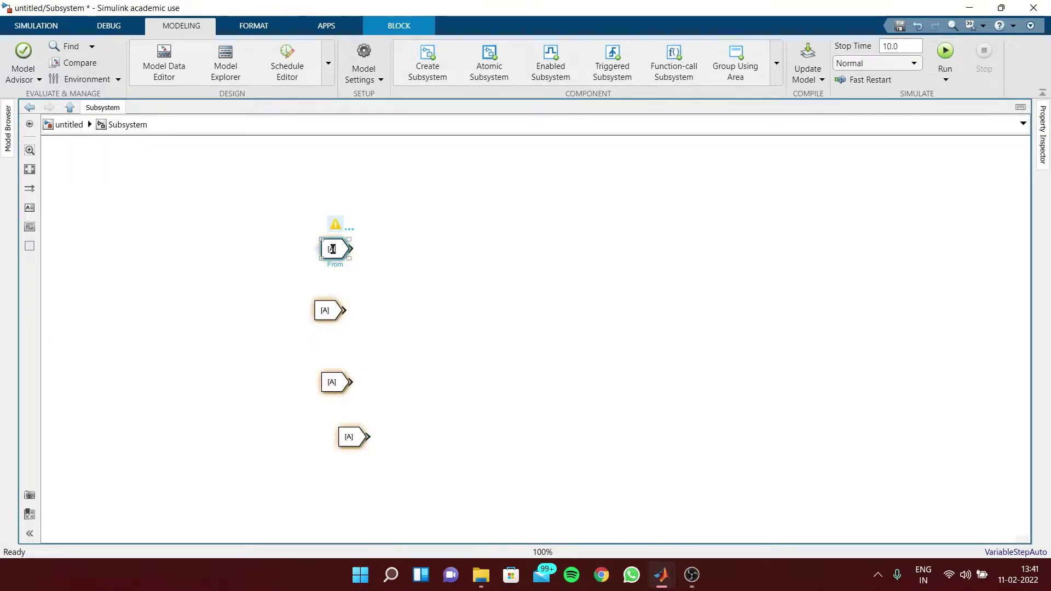
pyautogui.click(343, 259)
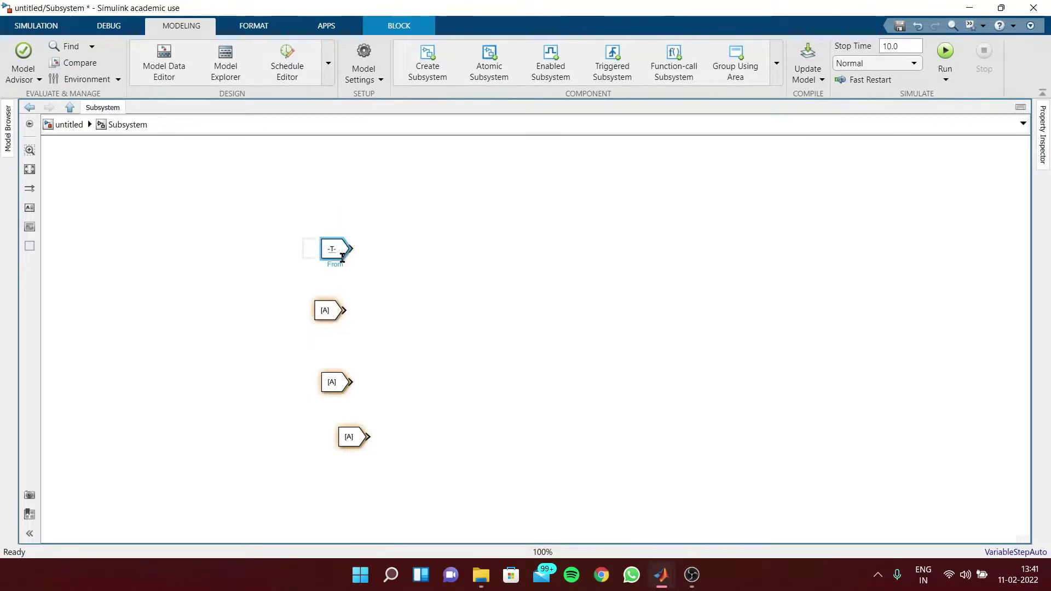
pyautogui.click(330, 312)
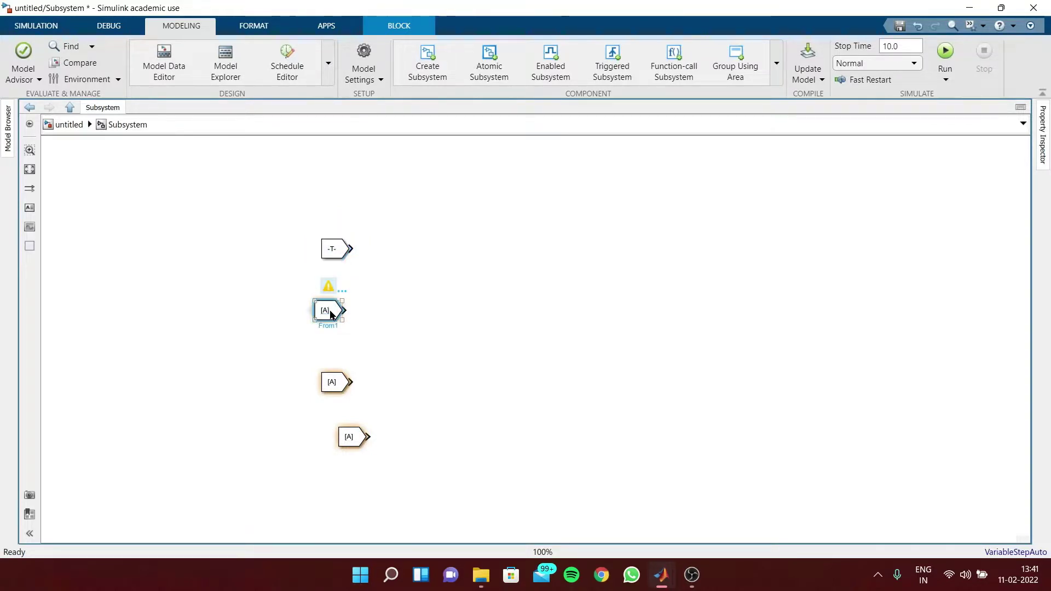
pyautogui.click(330, 312)
pyautogui.click(336, 335)
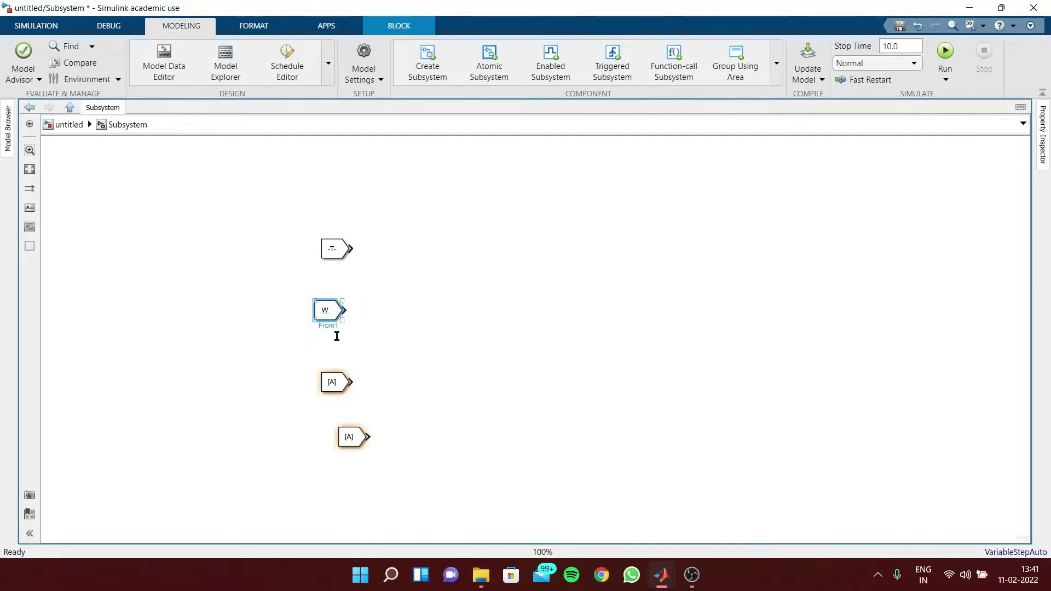
pyautogui.doubleClick(331, 382)
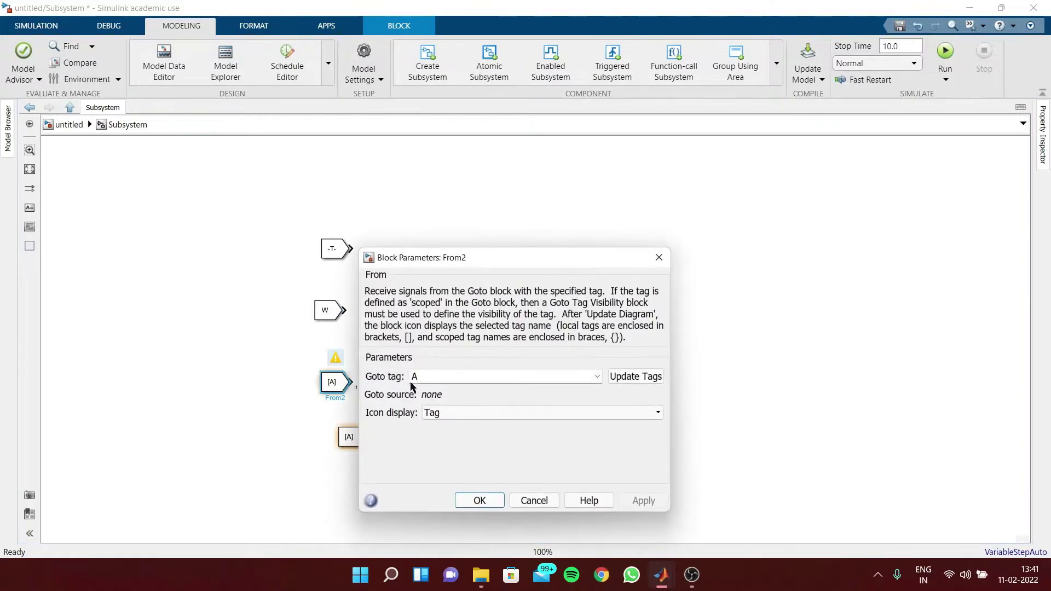
pyautogui.click(659, 258)
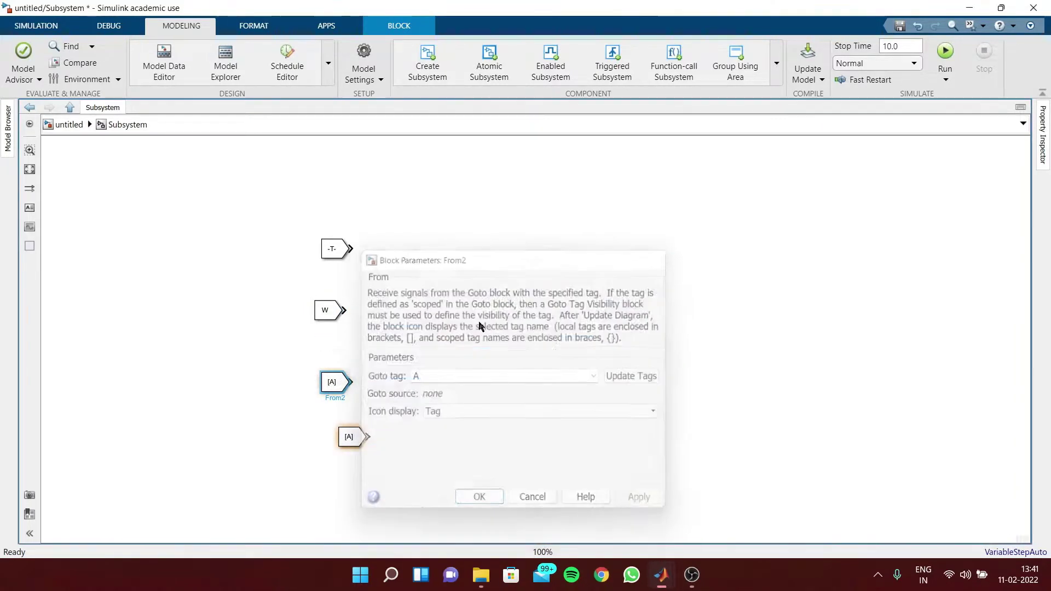
pyautogui.click(333, 381)
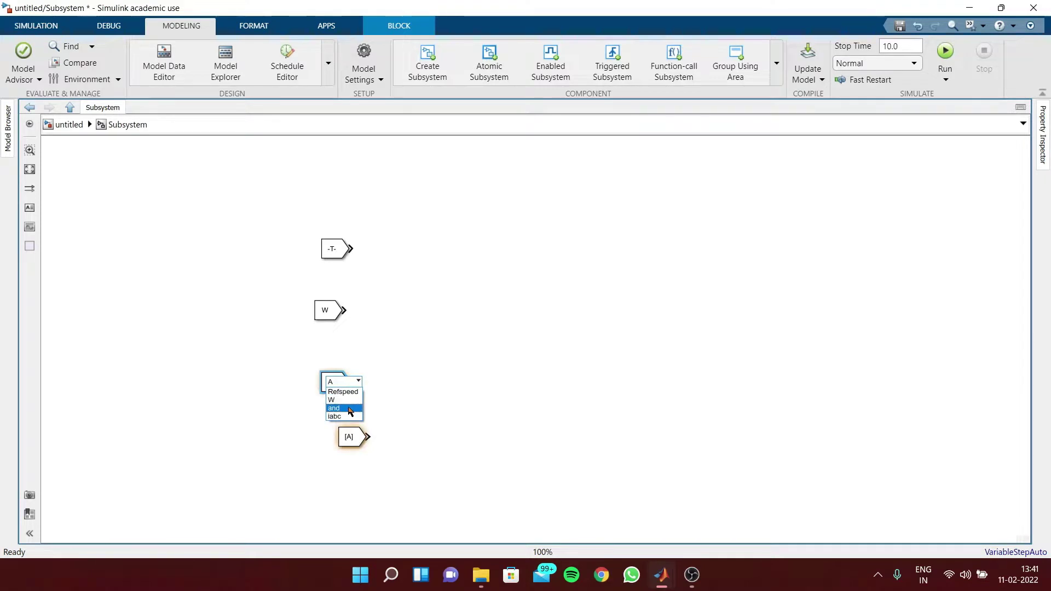
pyautogui.click(344, 417)
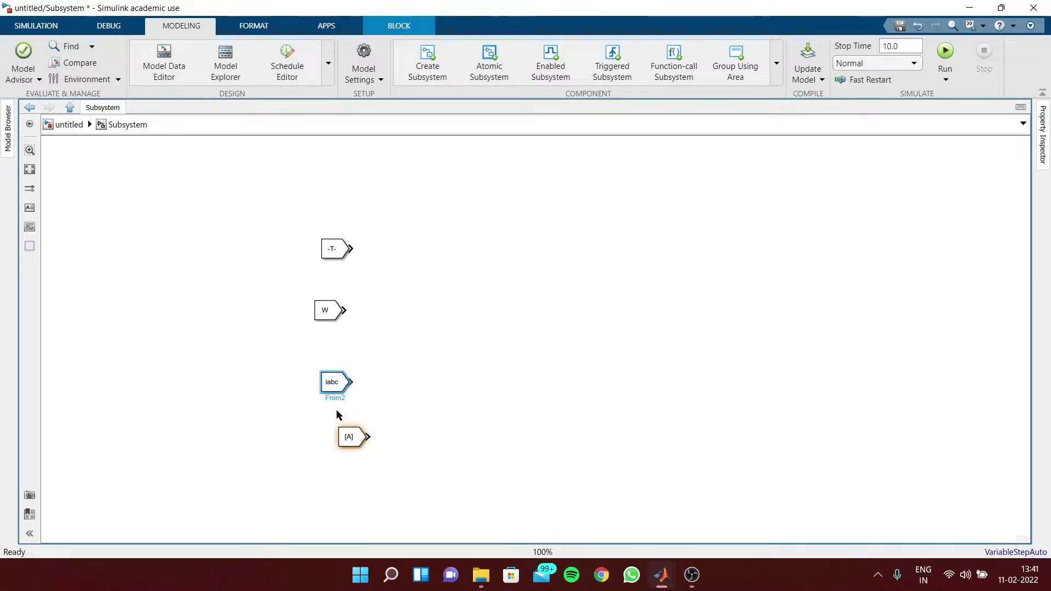
# - Open the Controller and correct the tag of the Goto block on the ang signal to "ang"
pyautogui.click(75, 125)
pyautogui.doubleClick(203, 288)
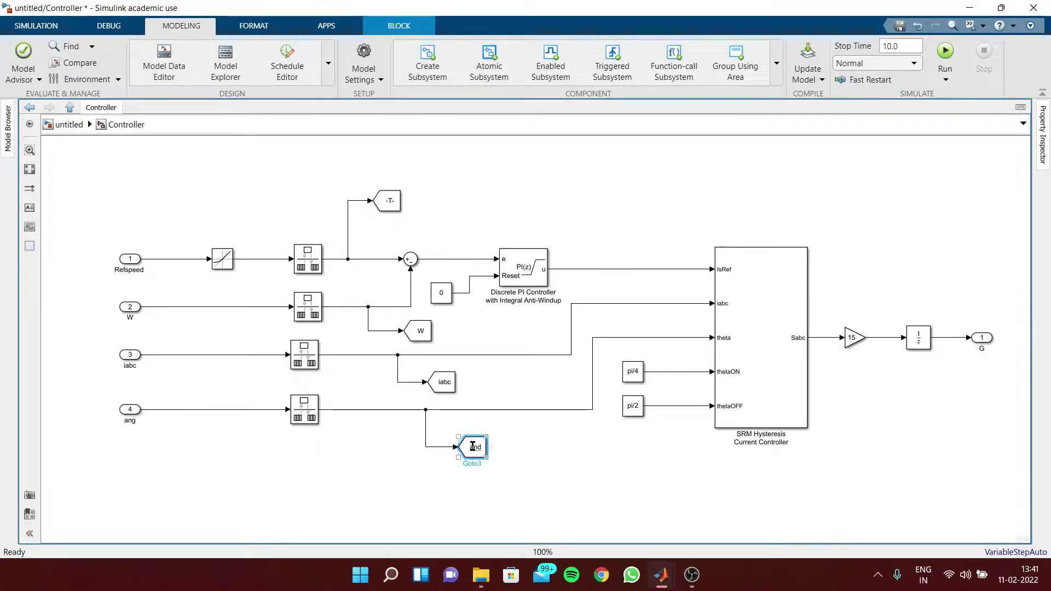
pyautogui.doubleClick(465, 444)
pyautogui.doubleClick(570, 374)
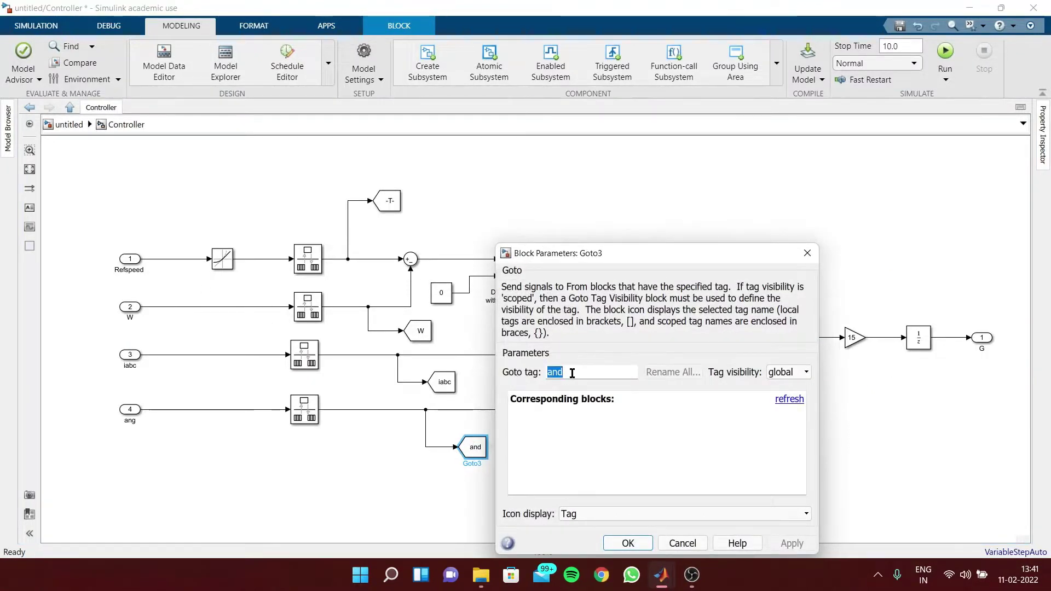
pyautogui.click(572, 373)
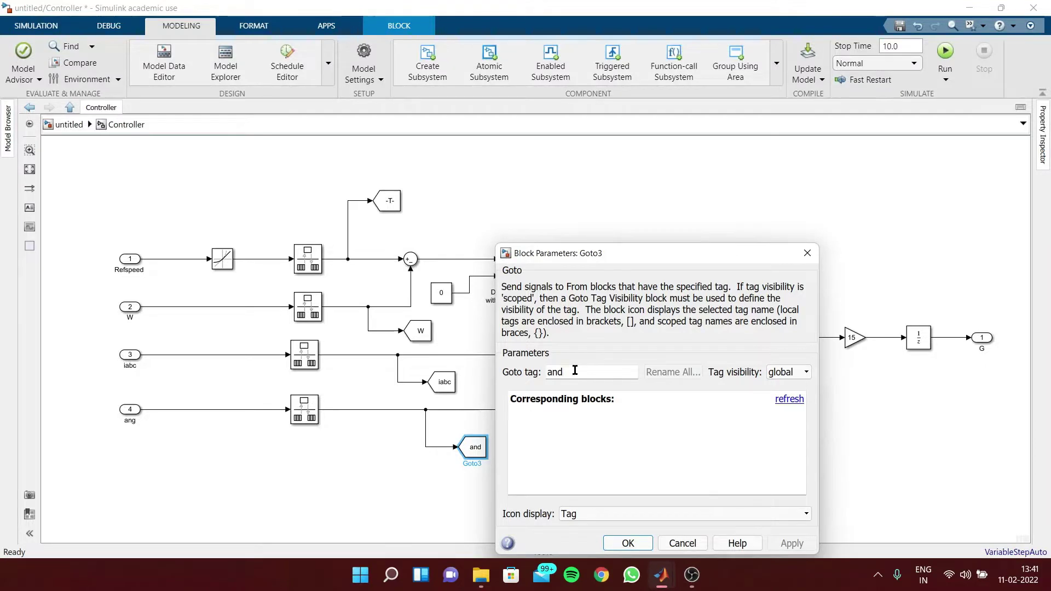
pyautogui.press('BackSpace')
pyautogui.write('g')
pyautogui.click(791, 543)
pyautogui.click(662, 543)
# - In the new Subsystem, set the fourth From block's tag to ang and align the iabc and ang blocks beneath the W block
pyautogui.click(69, 124)
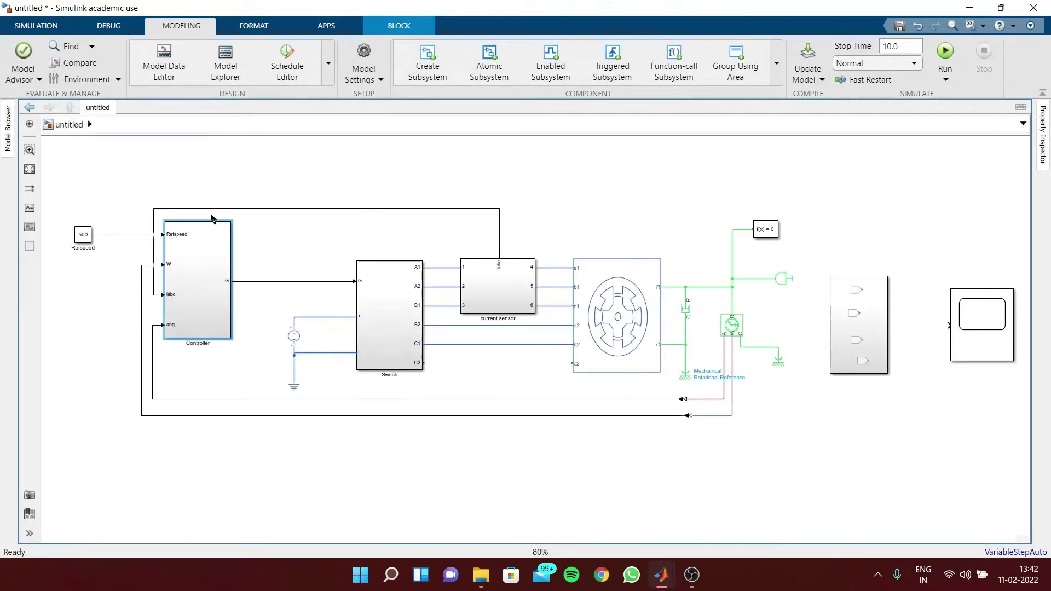
pyautogui.doubleClick(865, 336)
pyautogui.click(350, 436)
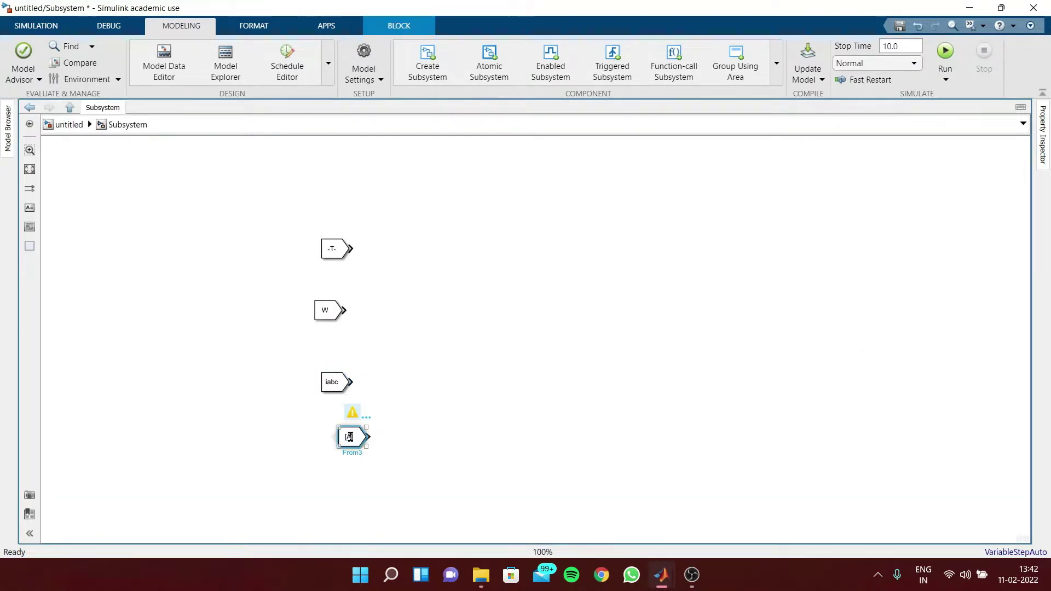
pyautogui.click(356, 439)
pyautogui.click(366, 463)
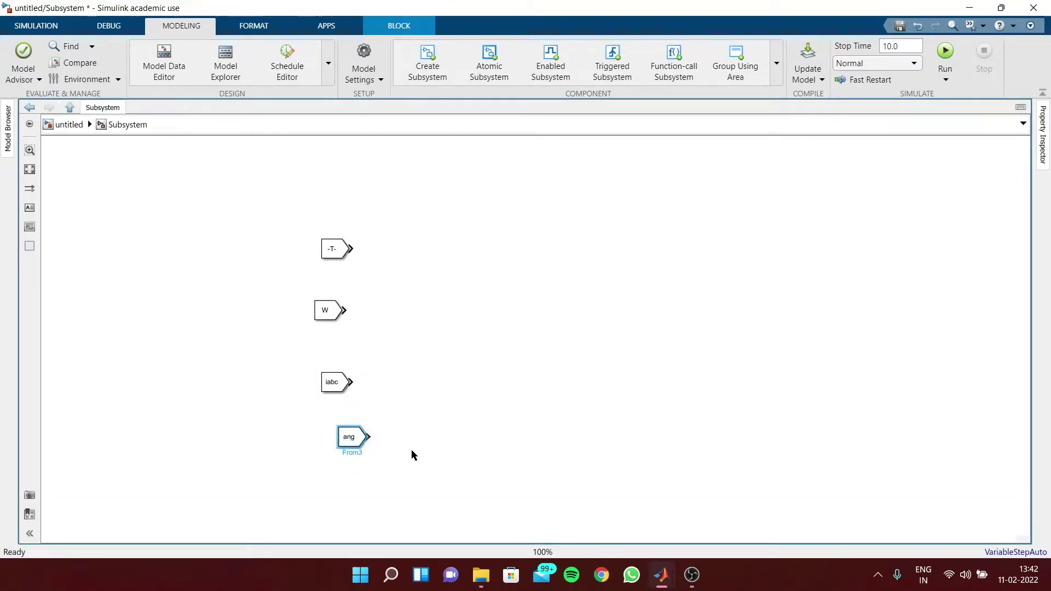
pyautogui.moveTo(358, 440); pyautogui.dragTo(340, 437)
pyautogui.moveTo(333, 381); pyautogui.dragTo(324, 372)
pyautogui.moveTo(336, 432); pyautogui.dragTo(328, 434)
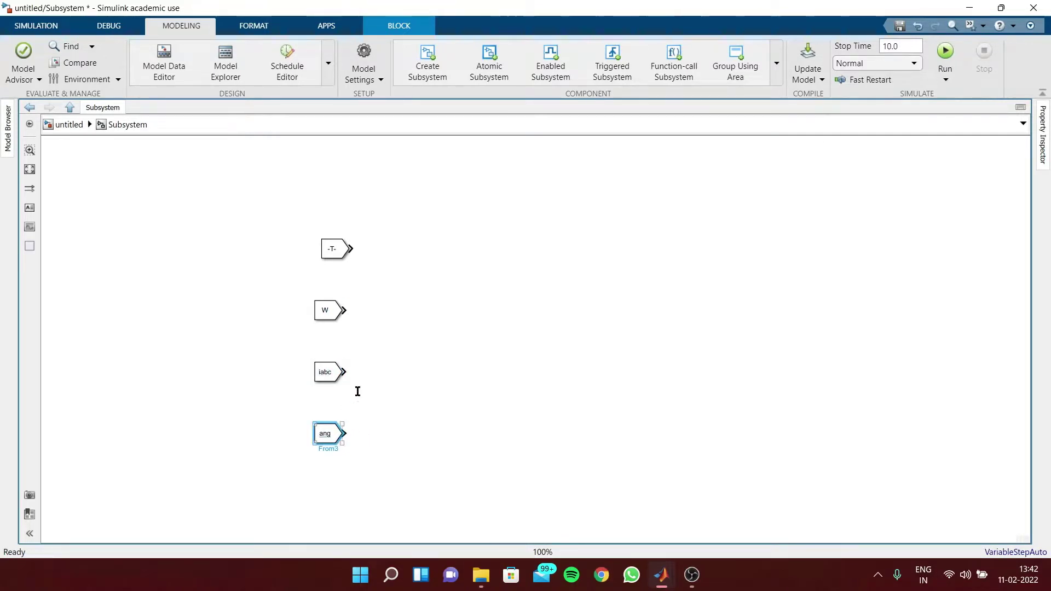
# - Add a Mux block beside the From blocks, lengthen it, and connect the Refspeed and W From blocks to its two inputs
pyautogui.doubleClick(499, 255)
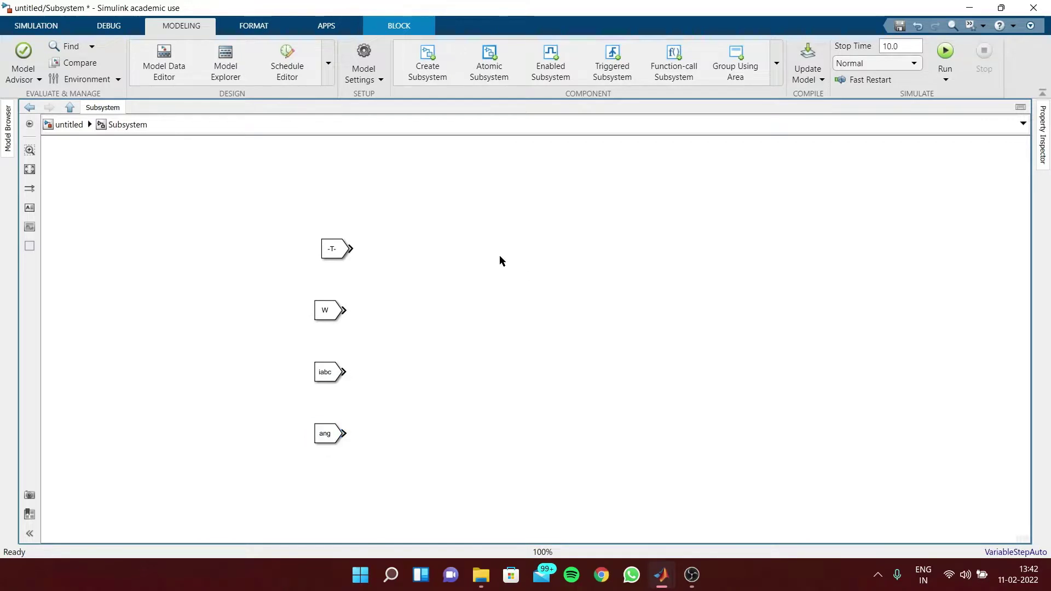
pyautogui.write('mux')
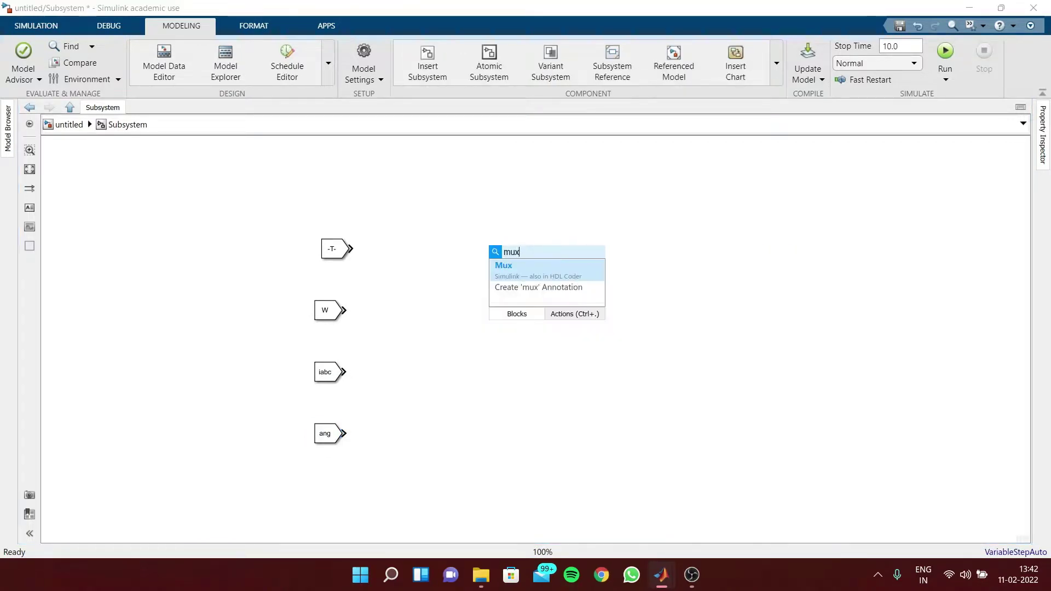
pyautogui.click(523, 272)
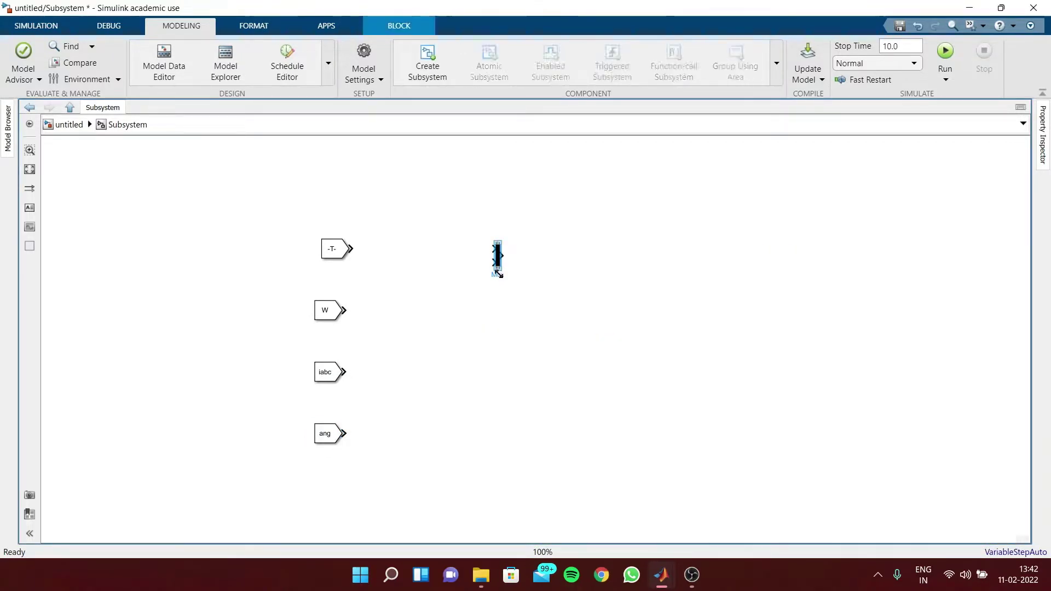
pyautogui.moveTo(498, 288)
pyautogui.mouseDown()
pyautogui.moveTo(496, 305)
pyautogui.moveTo(490, 270)
pyautogui.mouseUp()
pyautogui.moveTo(339, 258); pyautogui.dragTo(486, 255)
pyautogui.click(318, 321)
pyautogui.moveTo(318, 322)
pyautogui.mouseDown()
pyautogui.moveTo(343, 305)
pyautogui.moveTo(487, 287)
pyautogui.mouseUp()
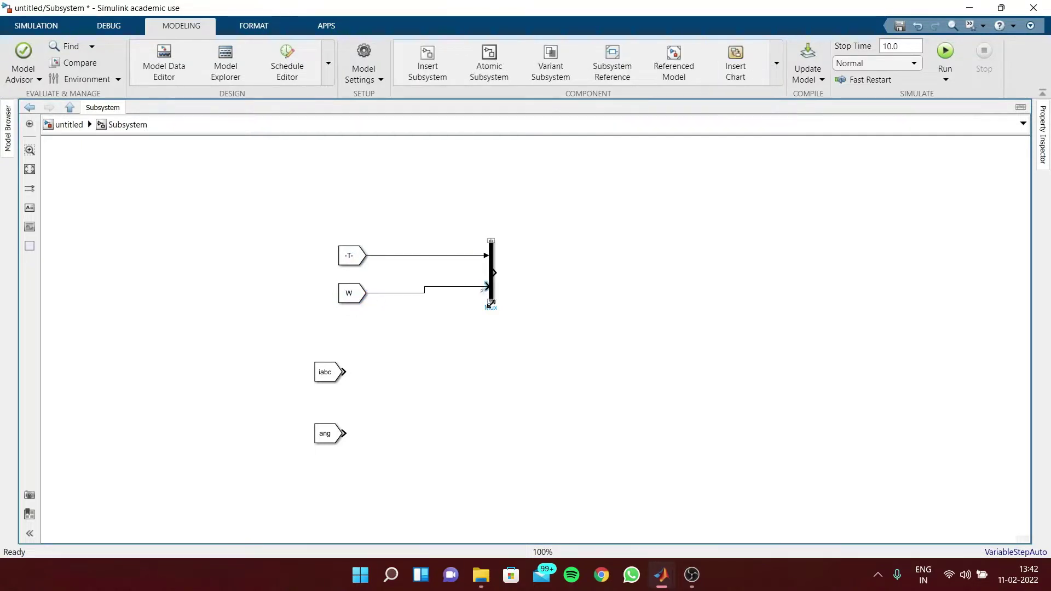
# - Stretch the Mux until its input lines run straight, and align the iabc and ang From blocks below the W block
pyautogui.click(491, 302)
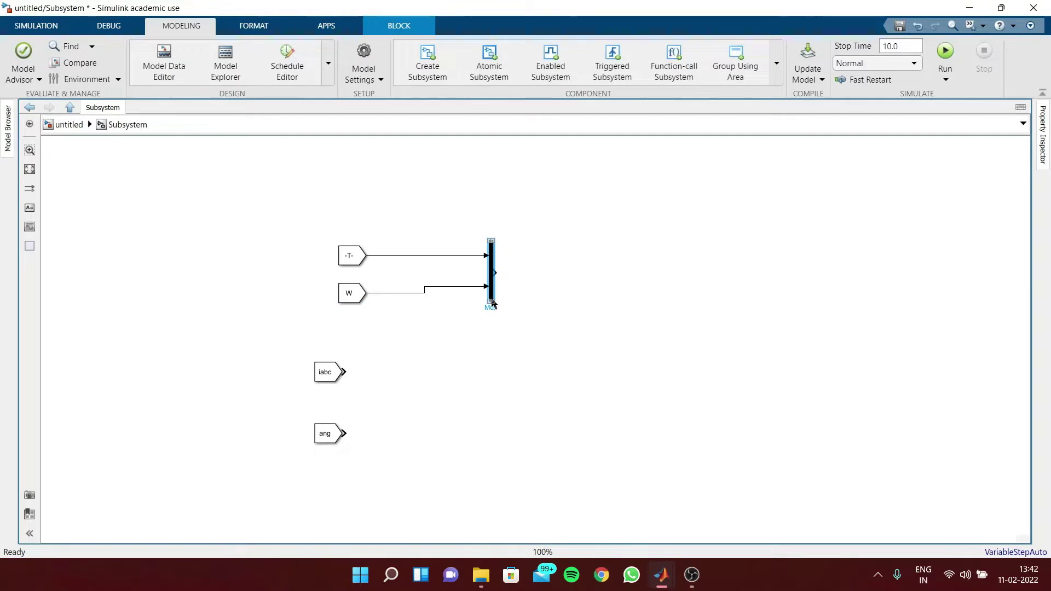
pyautogui.moveTo(492, 302)
pyautogui.mouseDown()
pyautogui.moveTo(495, 313)
pyautogui.moveTo(493, 278)
pyautogui.moveTo(487, 313)
pyautogui.mouseUp()
pyautogui.click(552, 299)
pyautogui.moveTo(331, 373); pyautogui.dragTo(355, 372)
pyautogui.moveTo(327, 434); pyautogui.dragTo(350, 428)
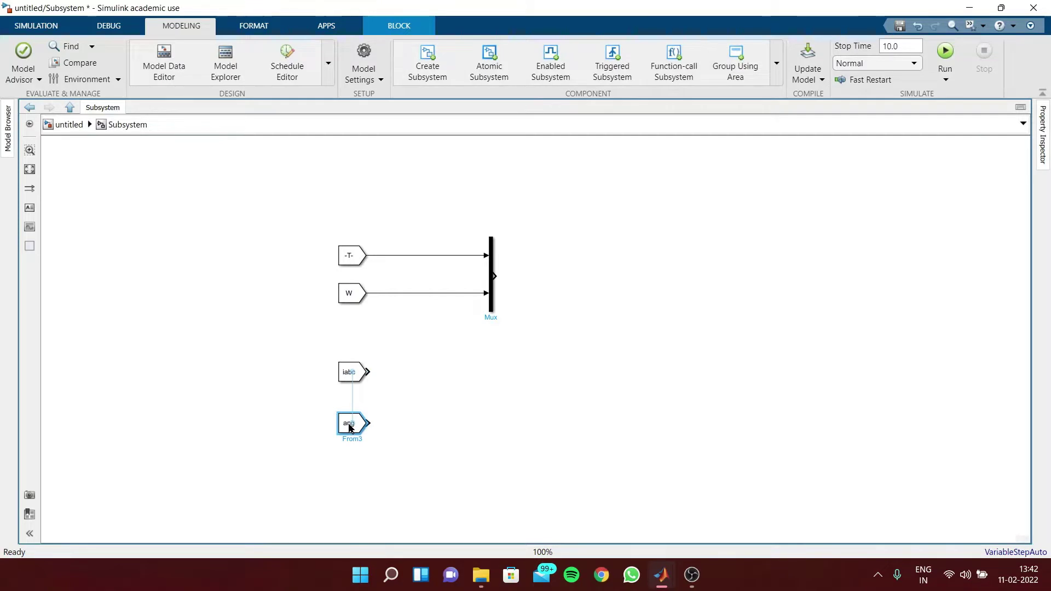
# - Add three Output ports to the Subsystem, level with the Mux output and the iabc and ang From blocks
pyautogui.doubleClick(698, 273)
pyautogui.write('out')
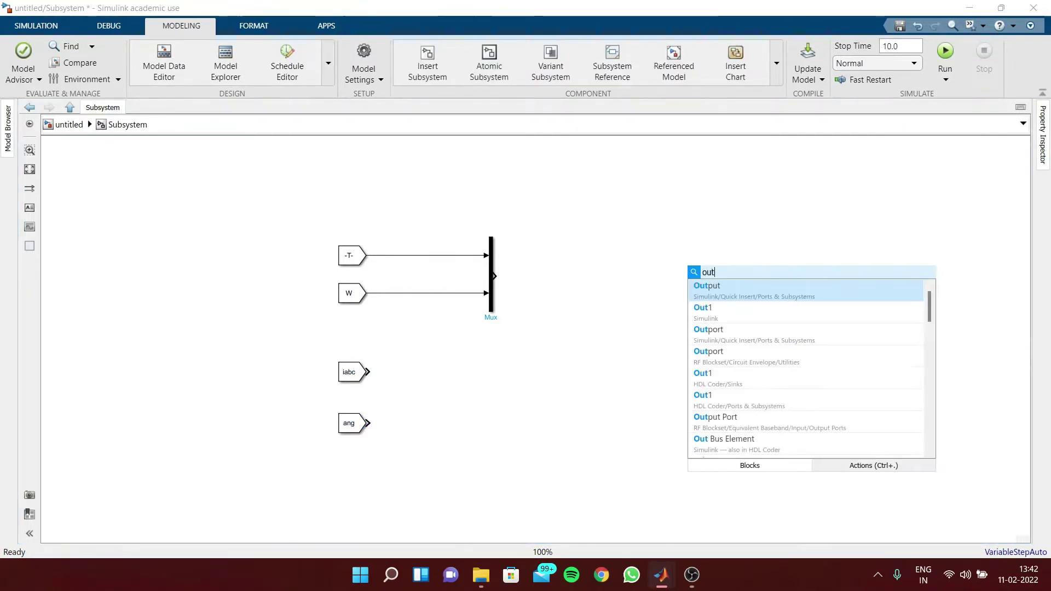
pyautogui.click(756, 300)
pyautogui.moveTo(696, 277); pyautogui.dragTo(688, 423)
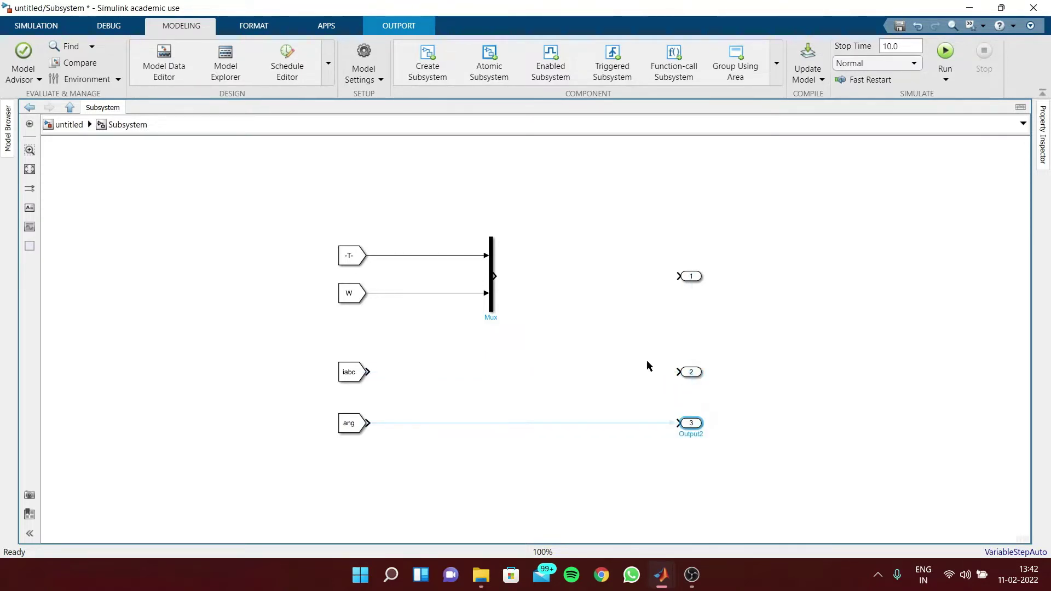
# - Connect the Mux to output 1, the iabc From block to output 2 and the ang From block to output 3
pyautogui.moveTo(496, 276); pyautogui.dragTo(676, 280)
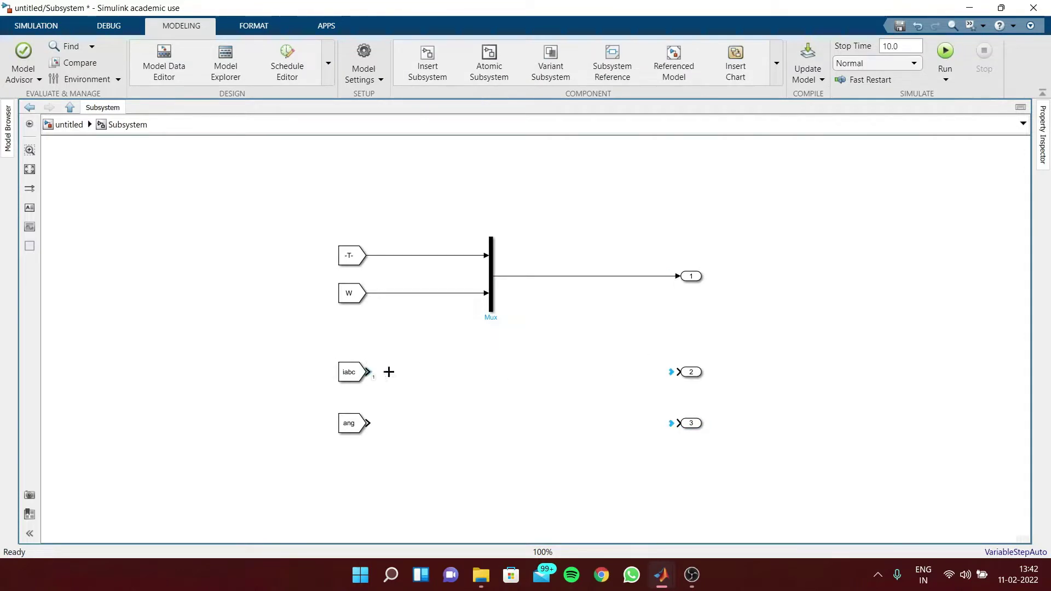
pyautogui.moveTo(388, 372)
pyautogui.mouseDown()
pyautogui.moveTo(673, 389)
pyautogui.moveTo(679, 372)
pyautogui.mouseUp()
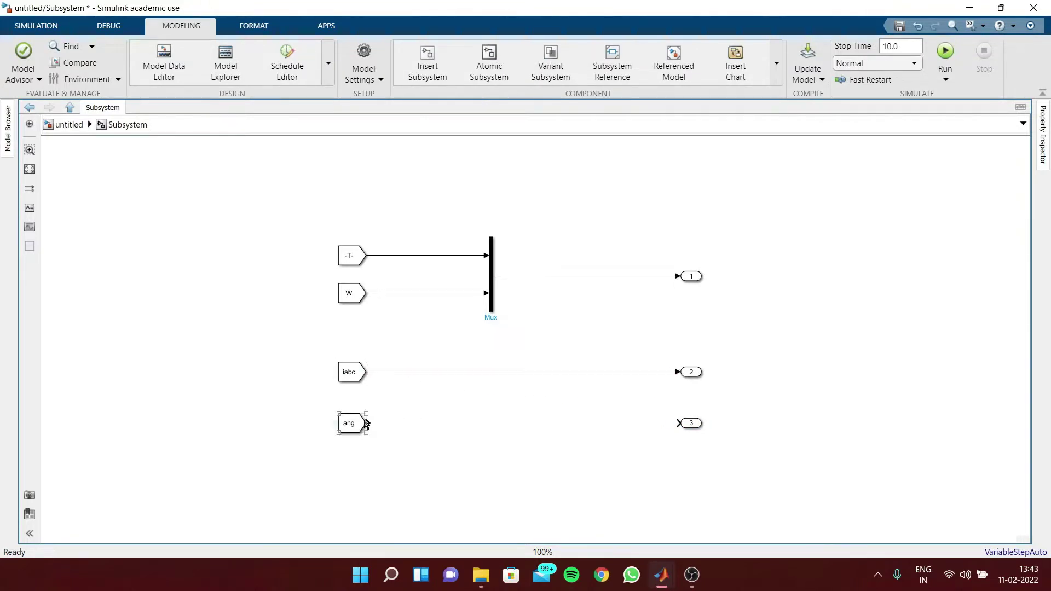
pyautogui.moveTo(371, 422); pyautogui.dragTo(676, 423)
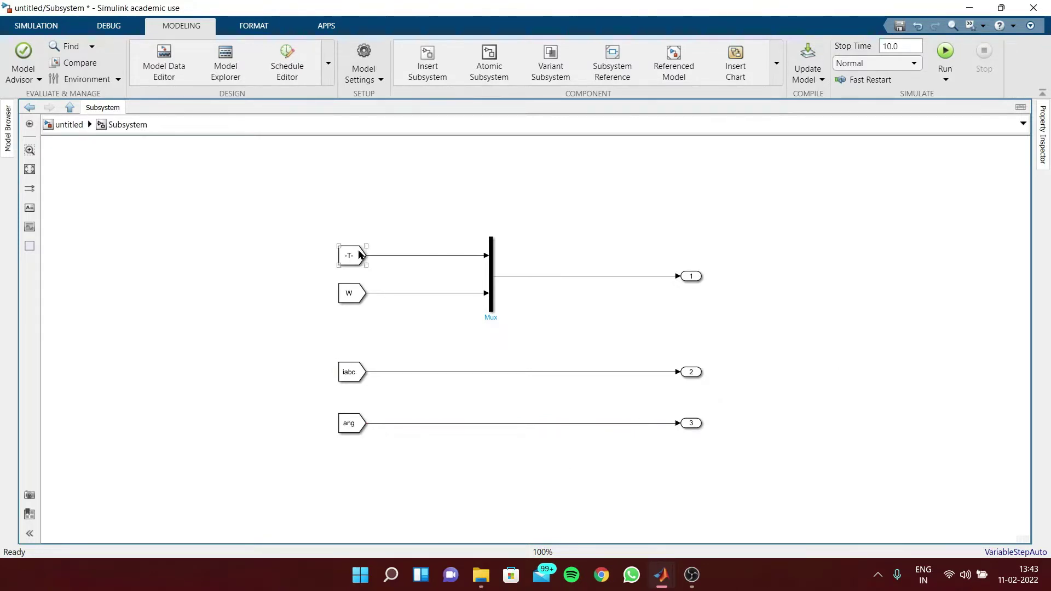
# - Return to the top-level model, turn off the new Subsystem's content preview, and shift the block so its middle output lines up with the Scope
pyautogui.click(68, 124)
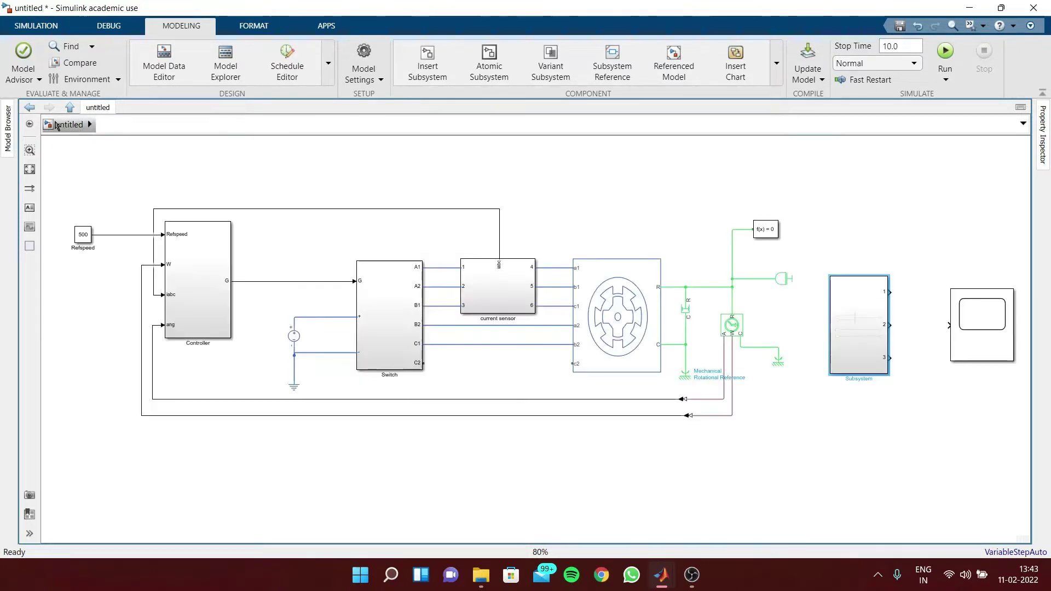
pyautogui.rightClick(858, 300)
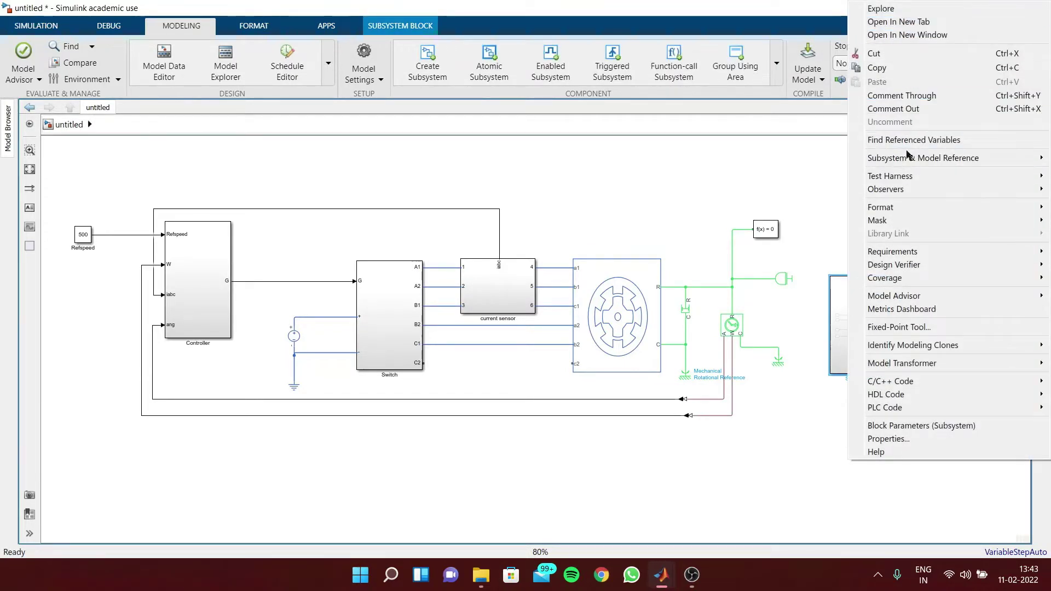
pyautogui.moveTo(907, 206)
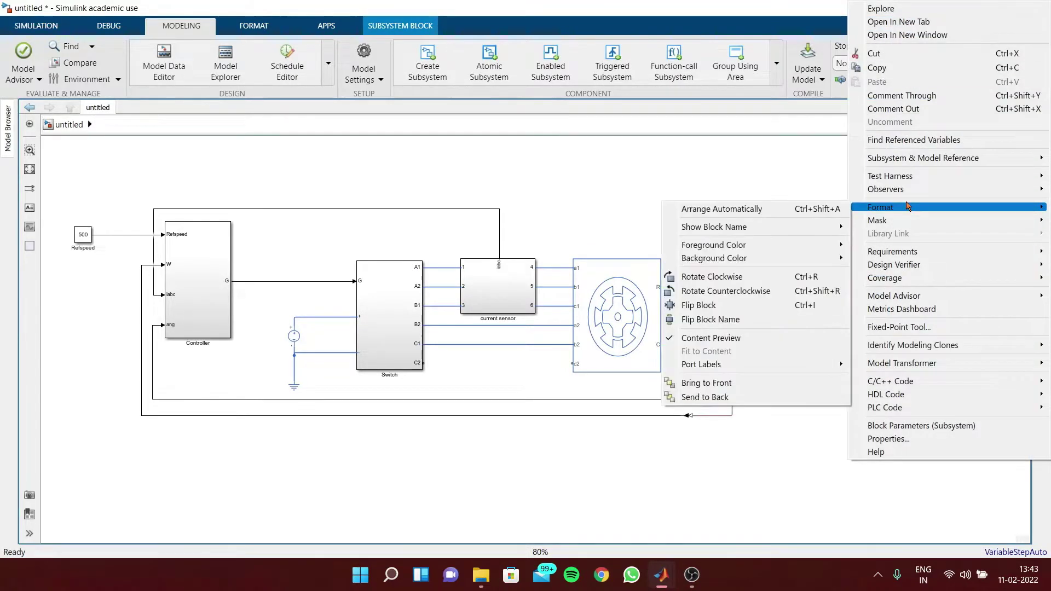
pyautogui.click(711, 338)
pyautogui.moveTo(856, 330); pyautogui.dragTo(950, 325)
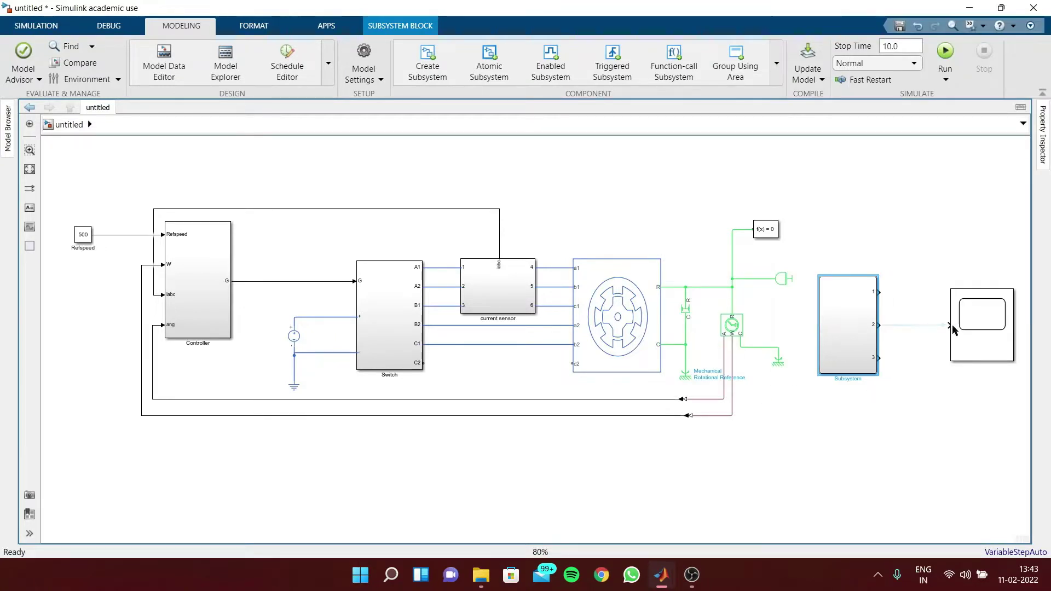
# - Set the Scope's number of input ports to 3 in its configuration properties
pyautogui.click(980, 328)
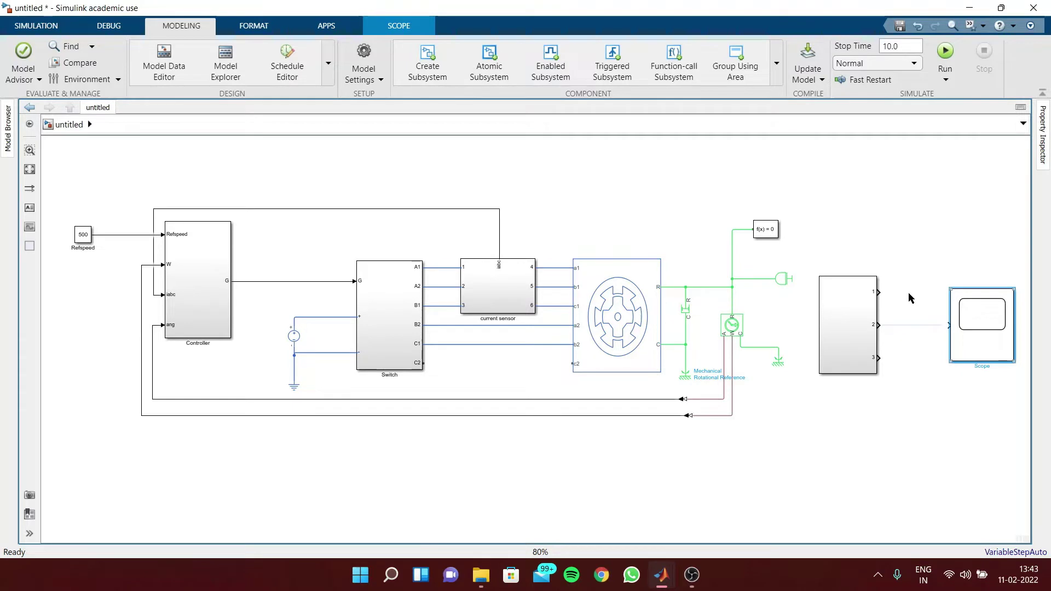
pyautogui.doubleClick(960, 310)
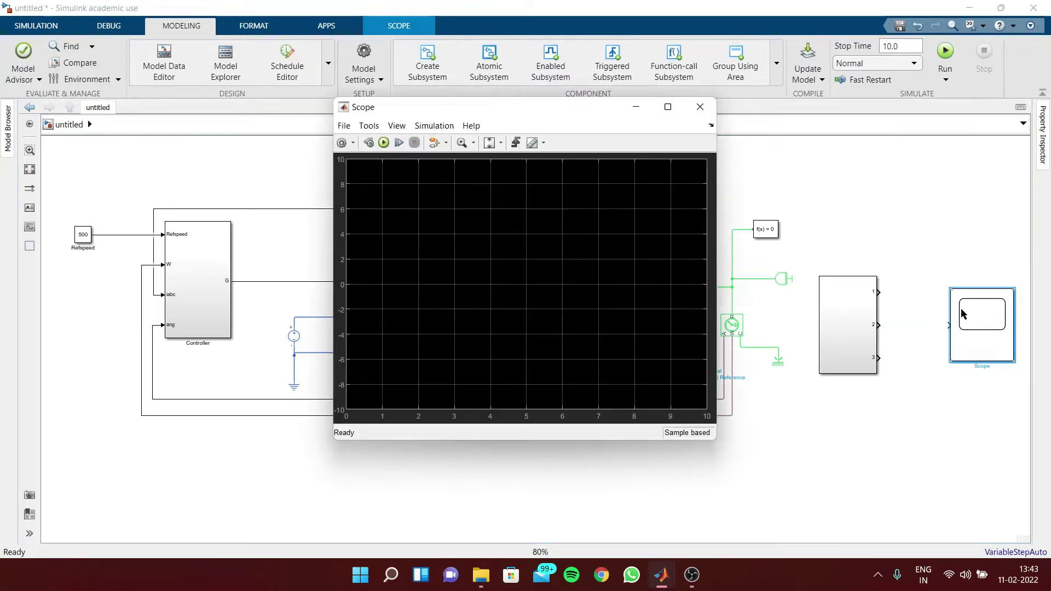
pyautogui.click(342, 143)
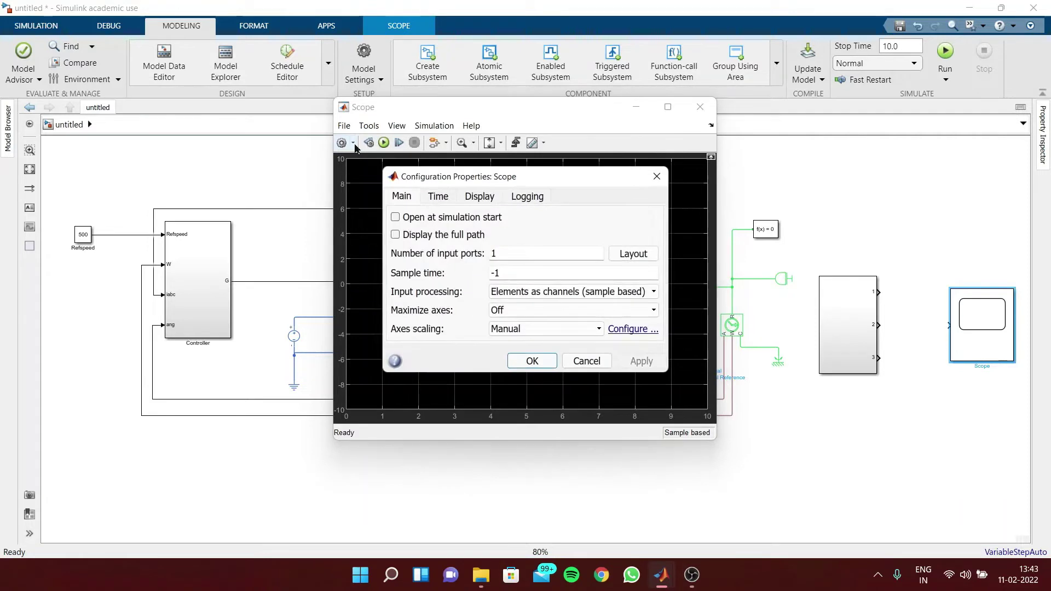
pyautogui.doubleClick(520, 255)
pyautogui.write('3')
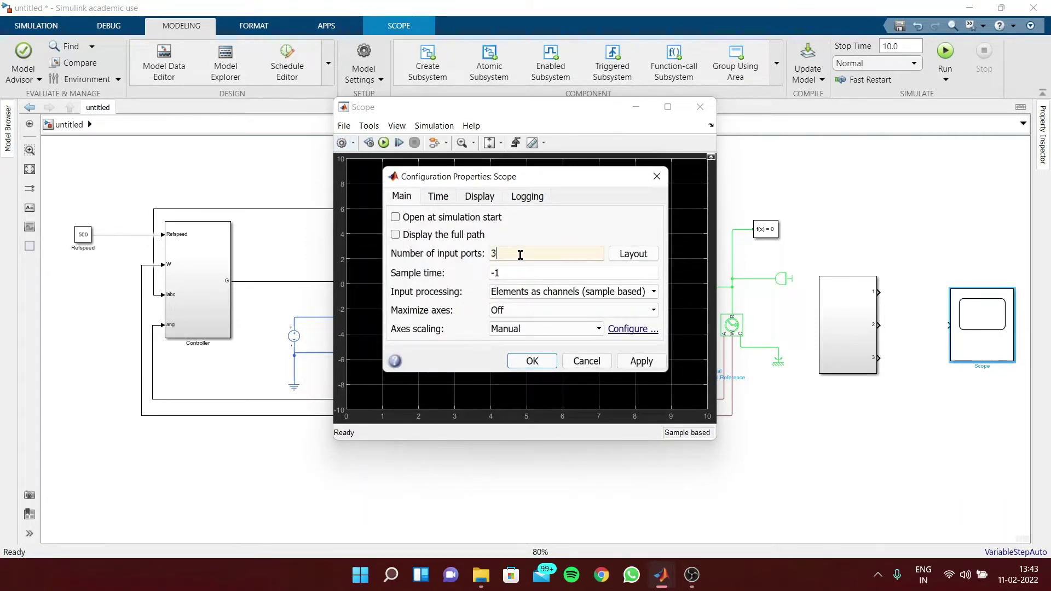
pyautogui.click(529, 360)
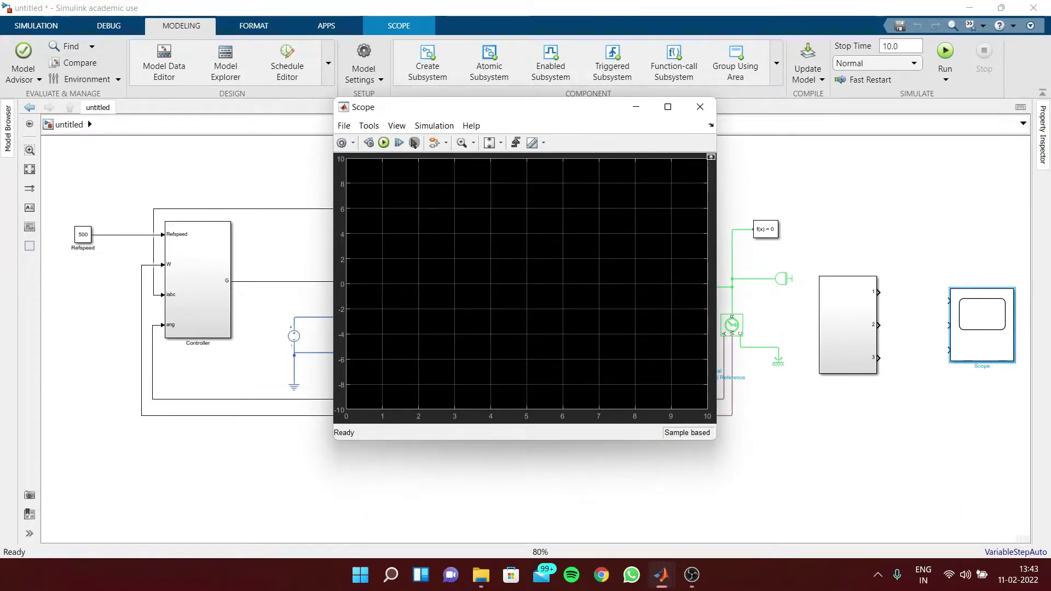
# - Set the Scope's layout to three plots stacked in one column, and close the Scope window
pyautogui.click(398, 127)
pyautogui.click(419, 142)
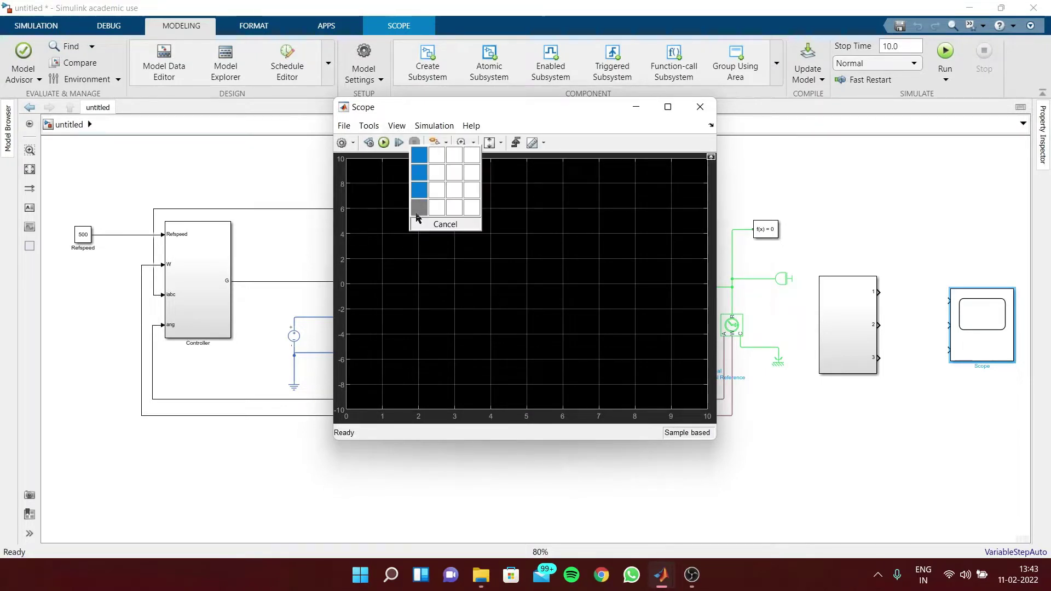
pyautogui.click(416, 193)
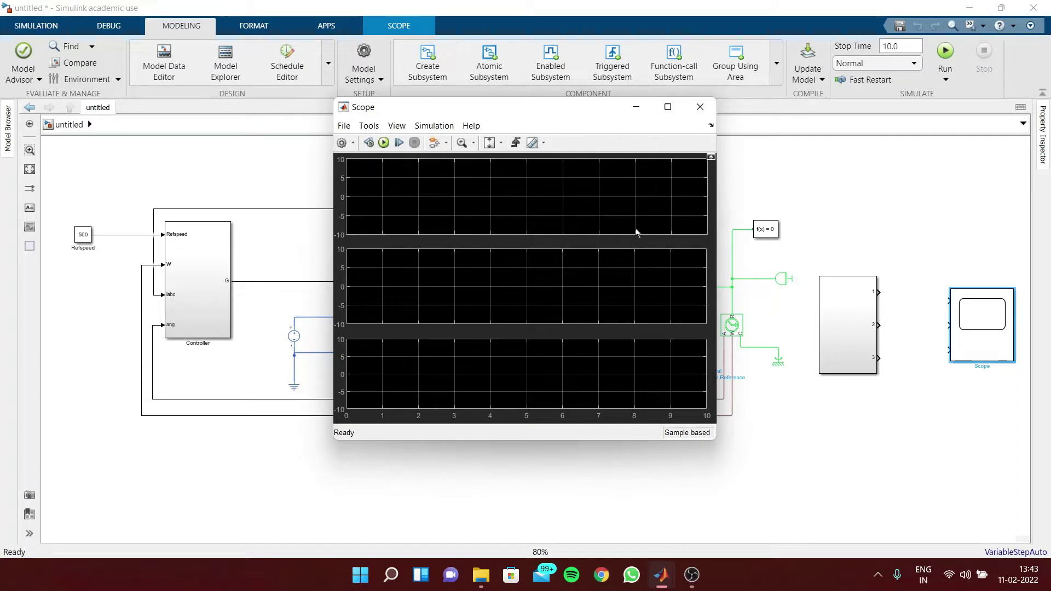
pyautogui.click(699, 108)
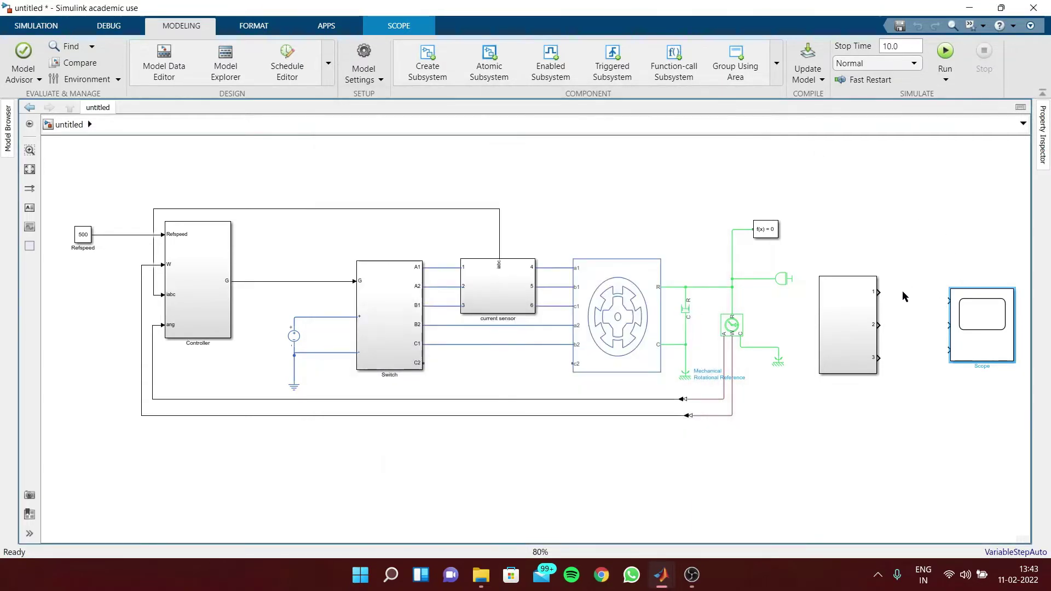
# - Connect the Subsystem's outputs 1, 2 and 3 to the matching Scope inputs, and resize the Scope so the signal lines run straight
pyautogui.moveTo(1014, 361)
pyautogui.mouseDown()
pyautogui.moveTo(1014, 377)
pyautogui.moveTo(1006, 364)
pyautogui.mouseUp()
pyautogui.moveTo(879, 292); pyautogui.dragTo(942, 295)
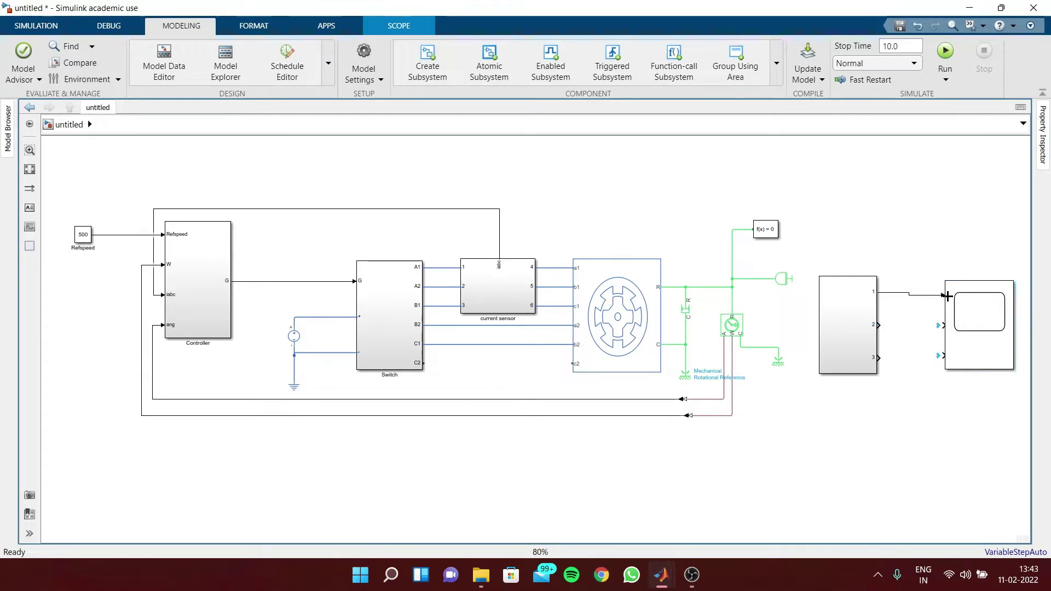
pyautogui.moveTo(878, 324); pyautogui.dragTo(948, 325)
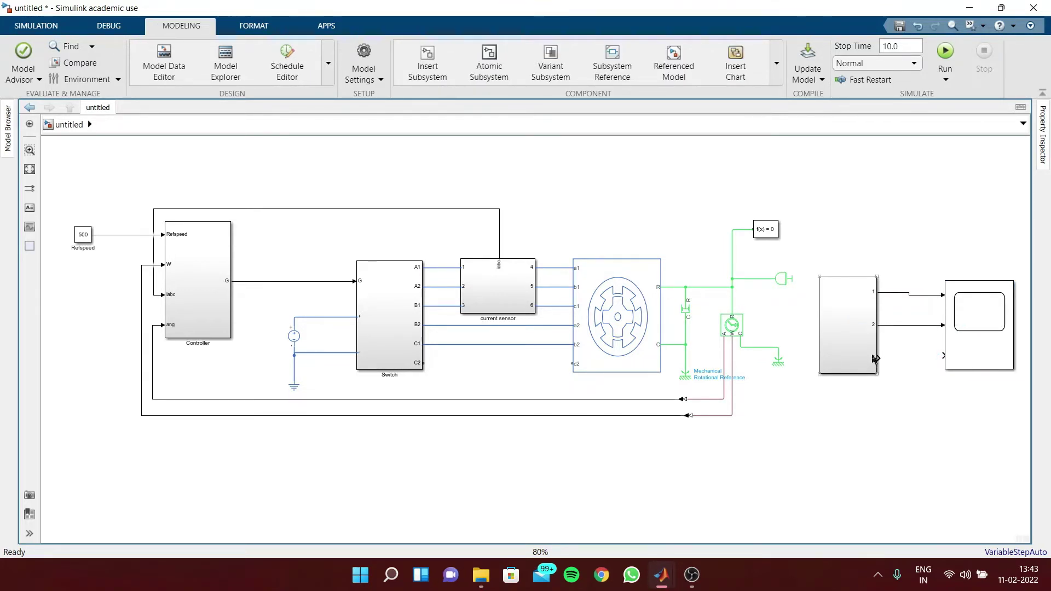
pyautogui.moveTo(876, 358); pyautogui.dragTo(947, 354)
pyautogui.moveTo(942, 281); pyautogui.dragTo(944, 275)
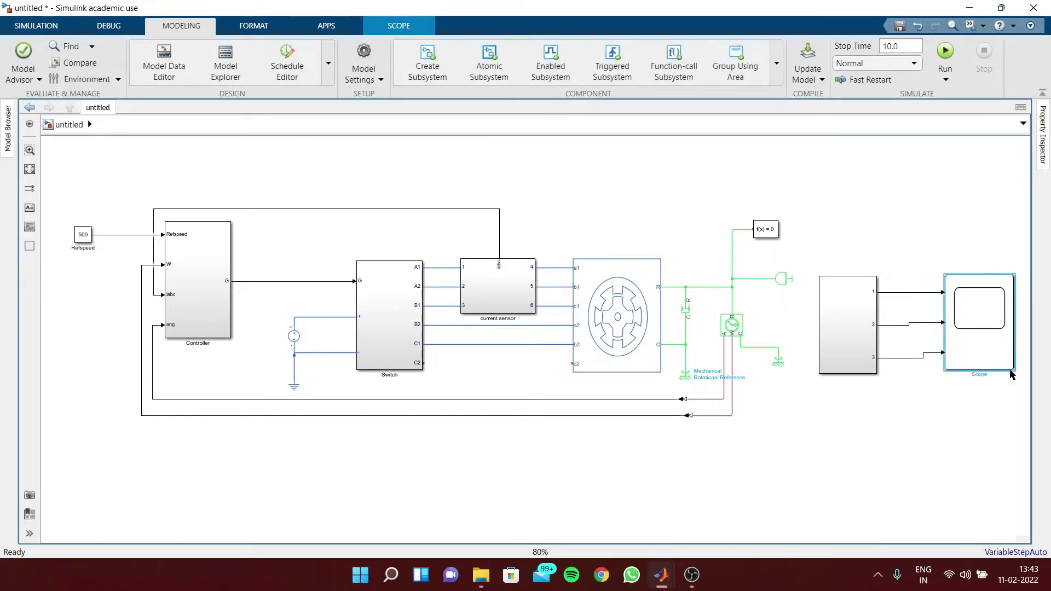
pyautogui.moveTo(942, 372); pyautogui.dragTo(942, 377)
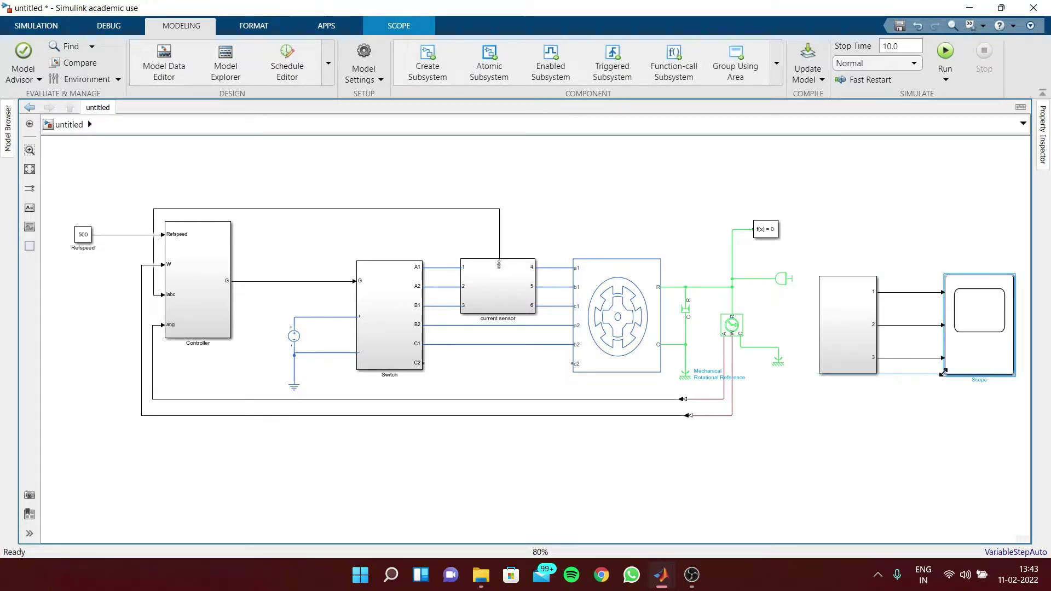
pyautogui.click(937, 396)
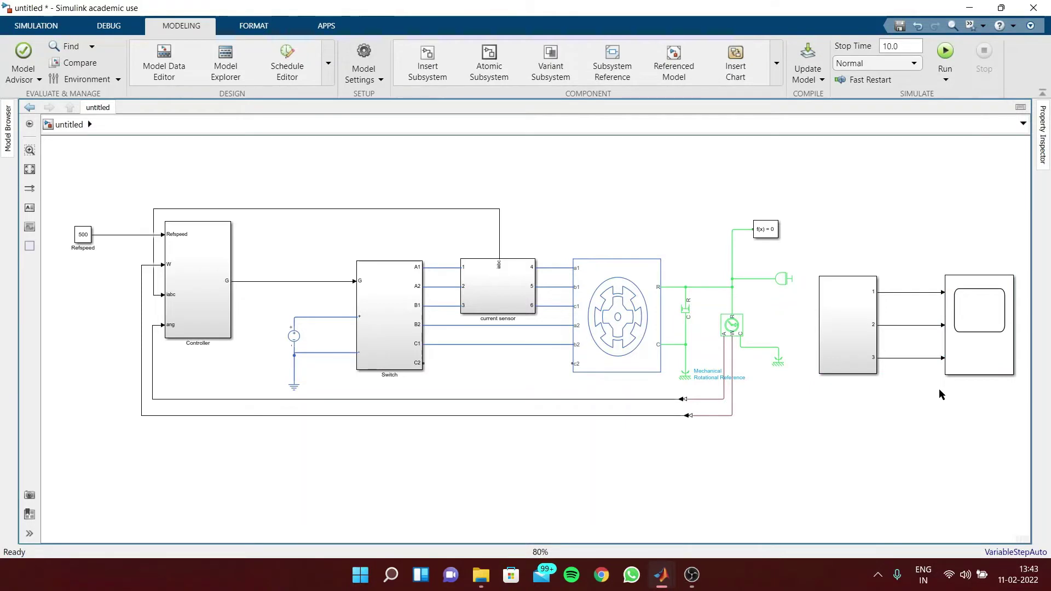
# - Set the DC Voltage Source's constant value to Vdc, in V
pyautogui.click(291, 341)
pyautogui.doubleClick(294, 339)
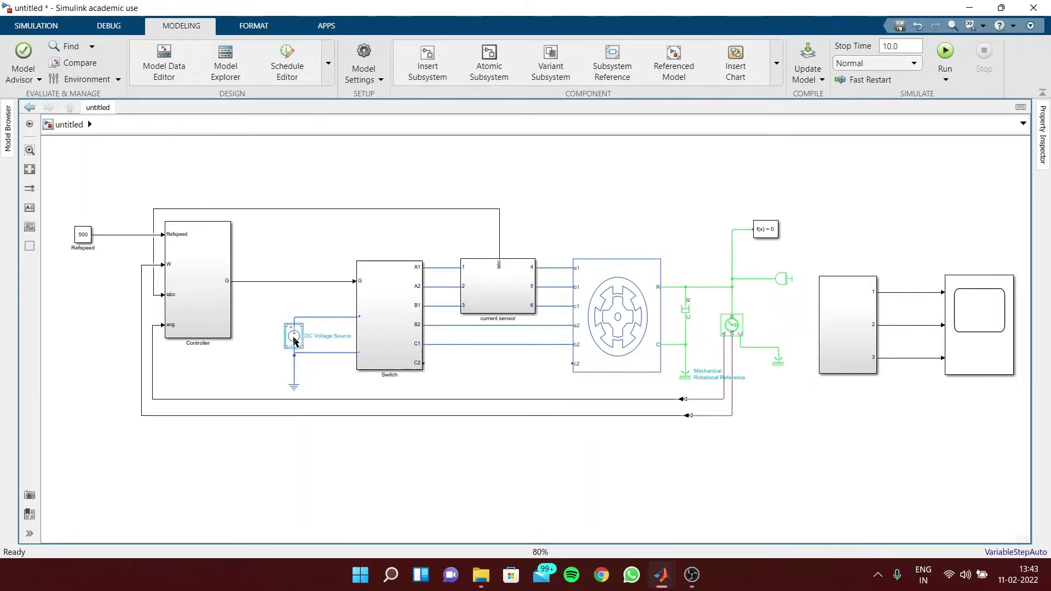
pyautogui.doubleClick(482, 354)
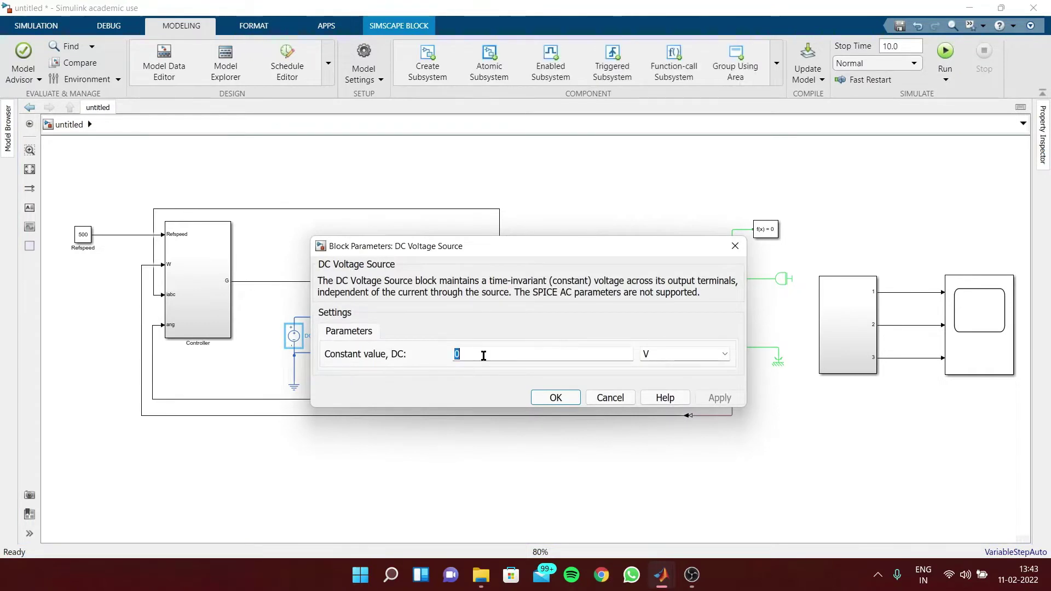
pyautogui.write('Vdc')
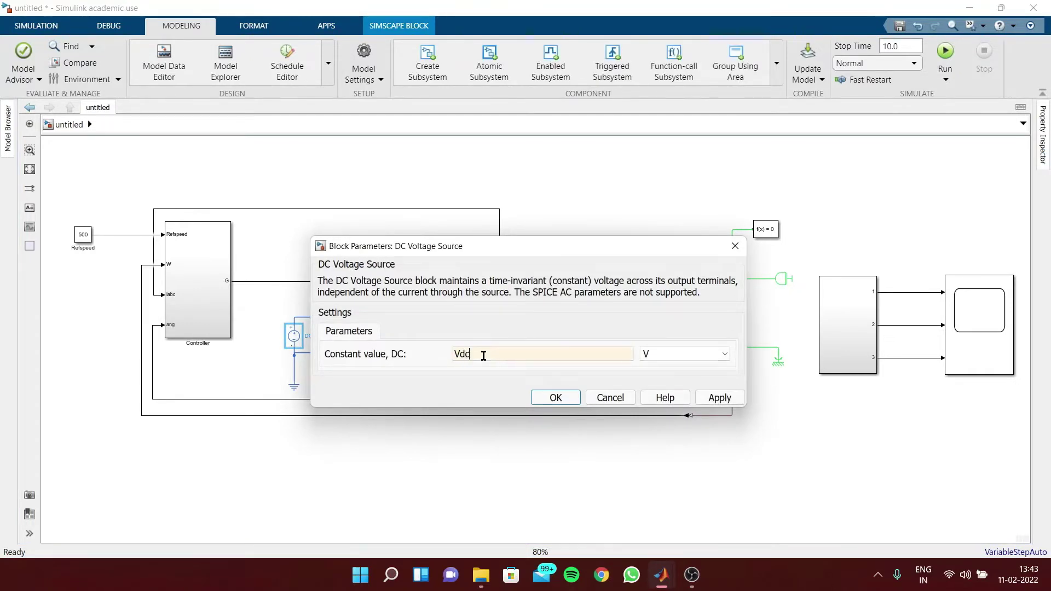
pyautogui.click(715, 397)
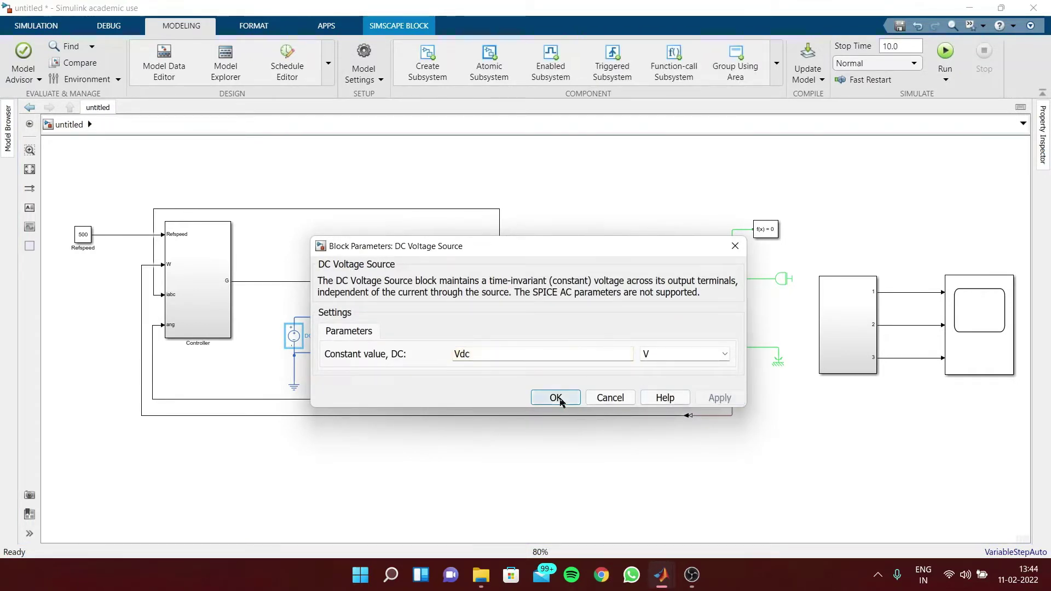
pyautogui.click(555, 397)
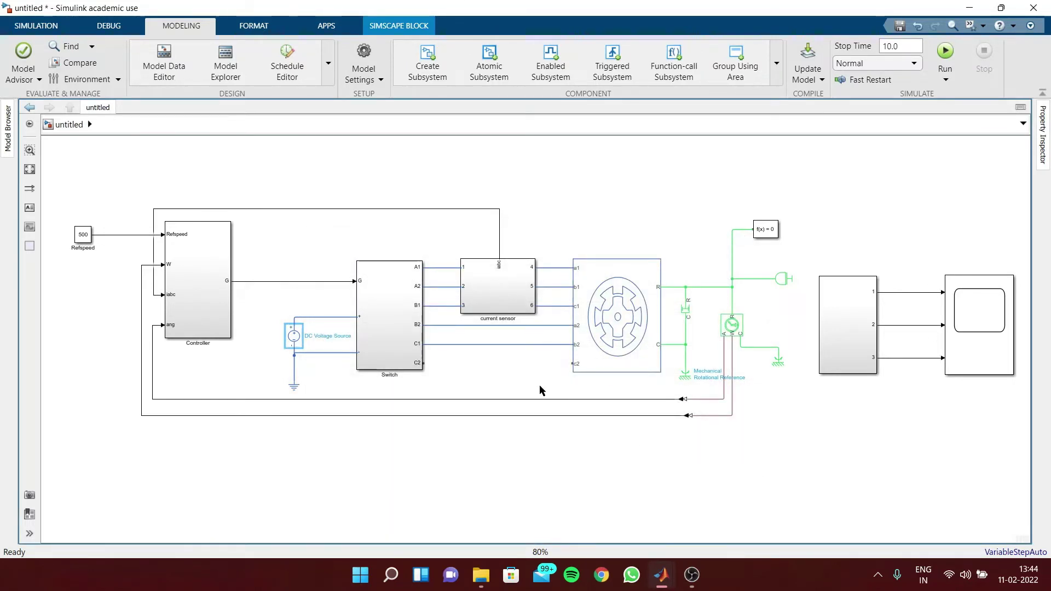
# - Set the simulation stop time to 0.2, run the model, and close the Scope window after viewing its plots
pyautogui.click(36, 26)
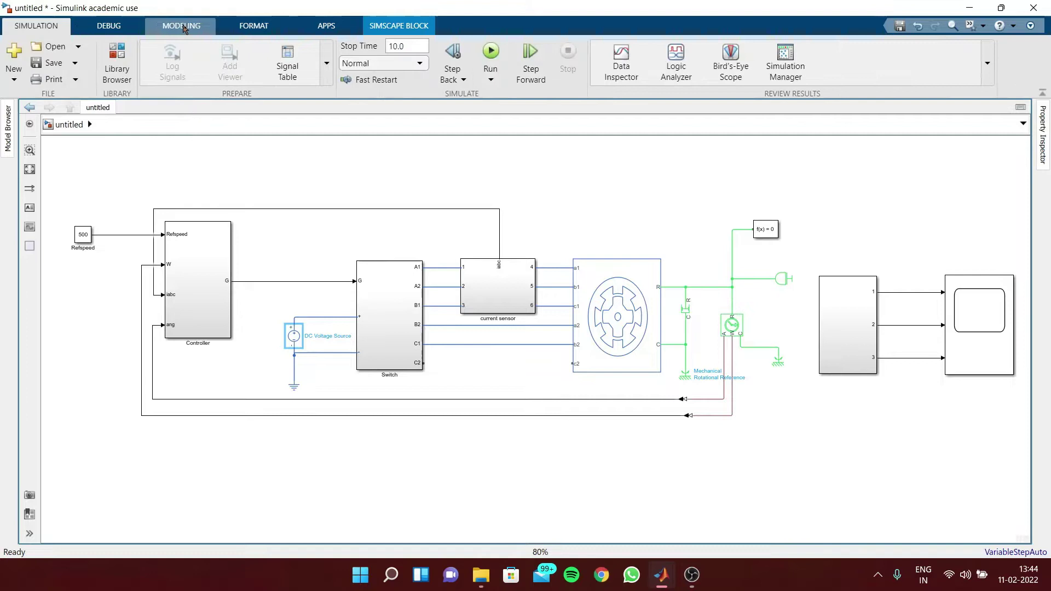
pyautogui.click(416, 44)
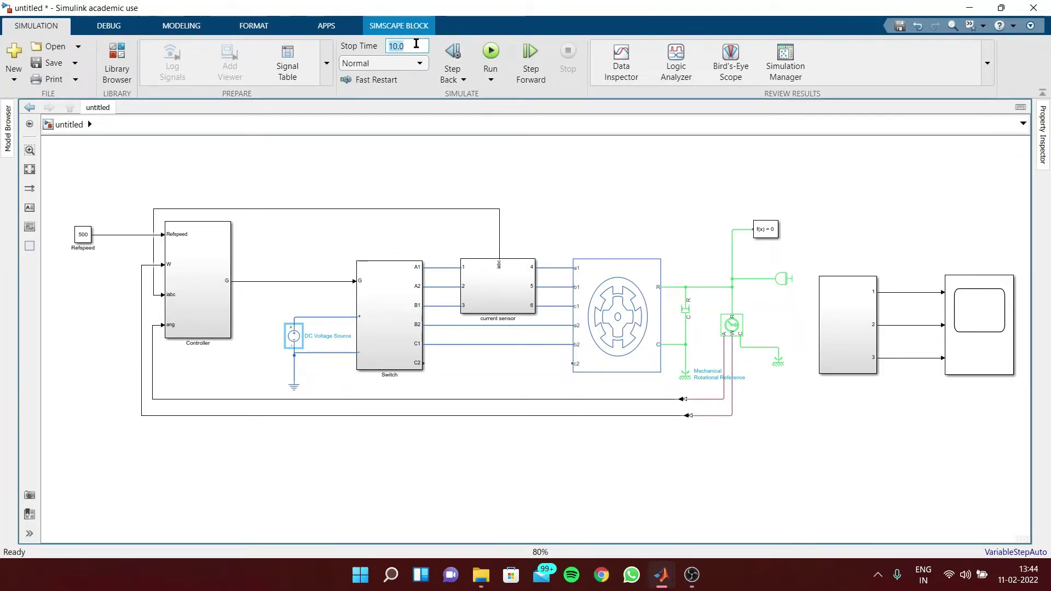
pyautogui.write('0.2')
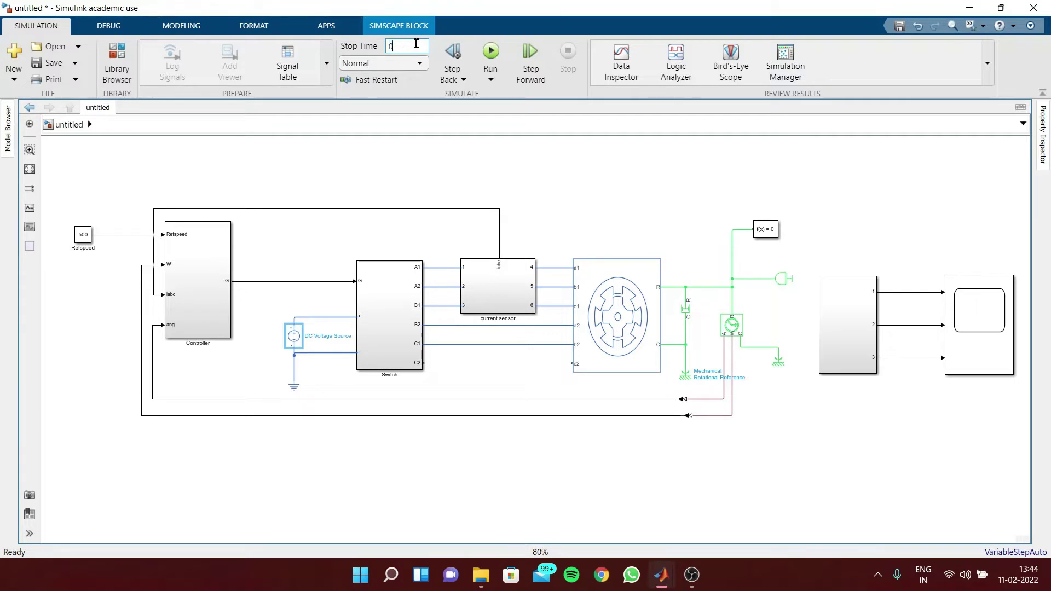
pyautogui.click(590, 166)
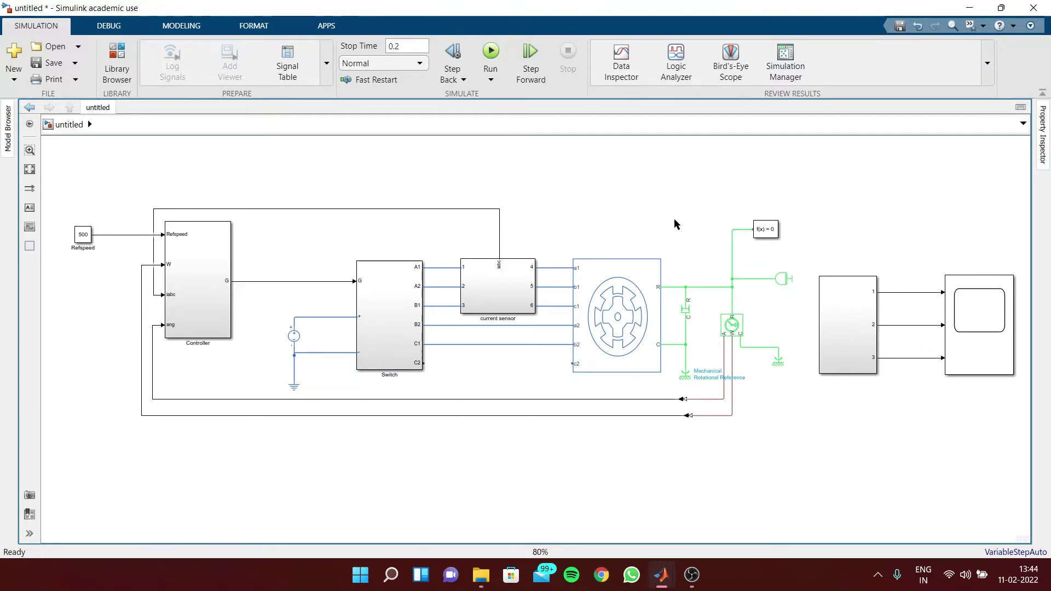
pyautogui.click(490, 53)
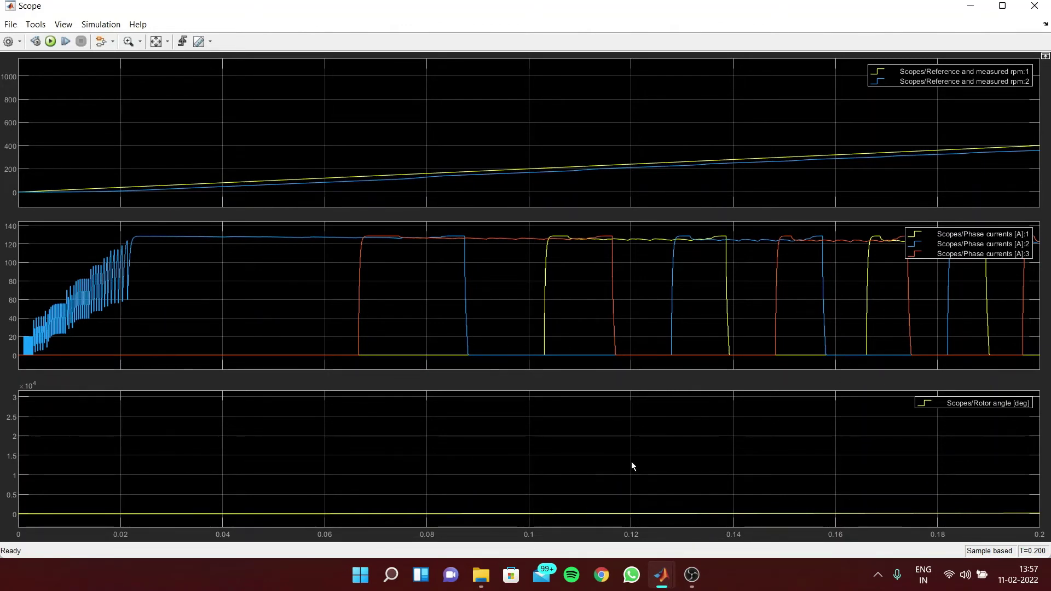
pyautogui.click(1026, 11)
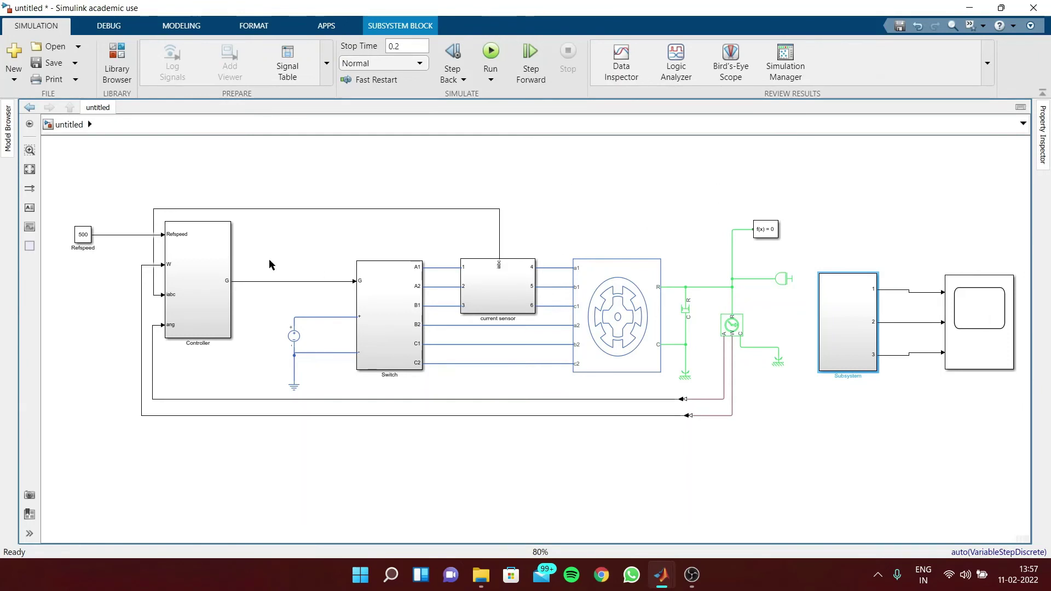
pyautogui.doubleClick(82, 237)
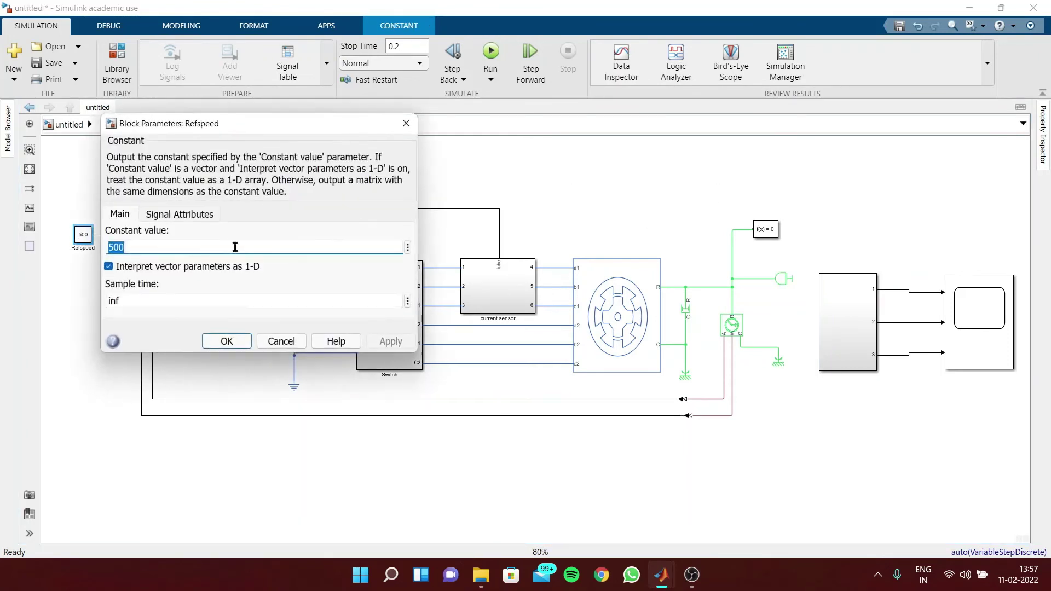
pyautogui.click(406, 124)
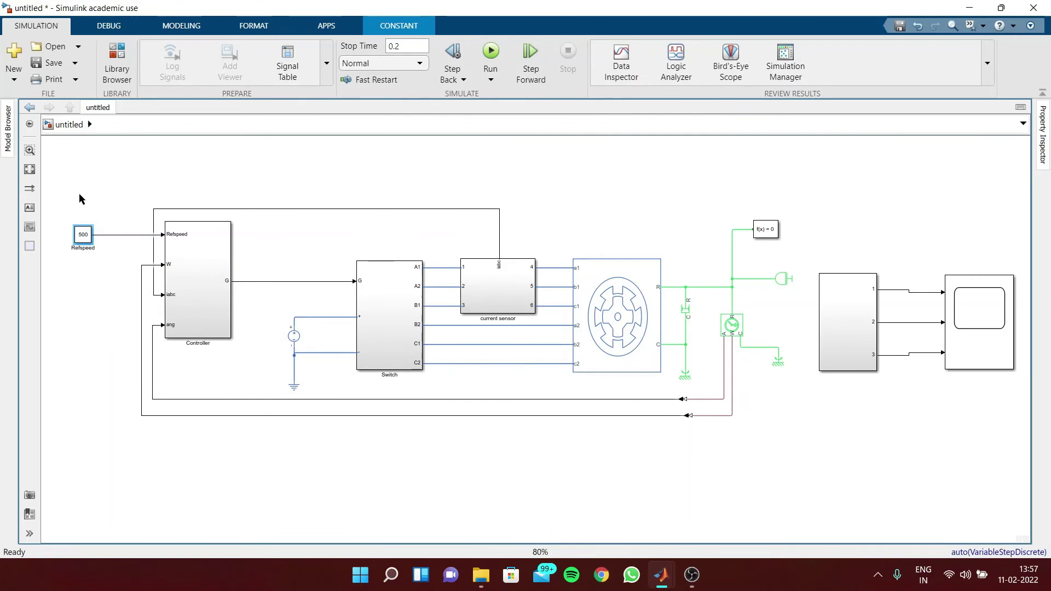
pyautogui.click(845, 345)
pyautogui.moveTo(101, 429); pyautogui.dragTo(955, 198)
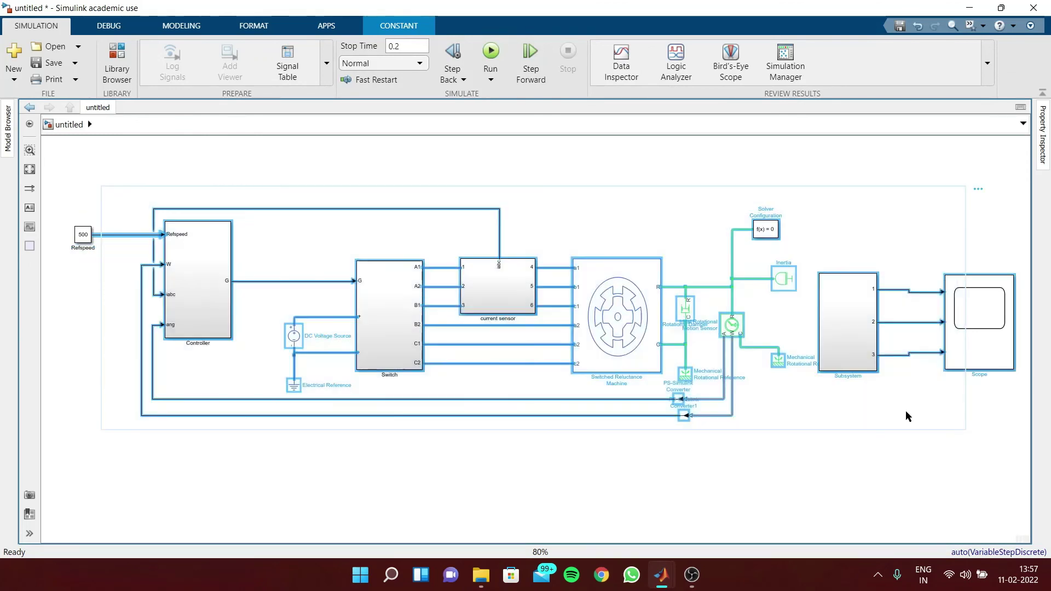
pyautogui.click(879, 451)
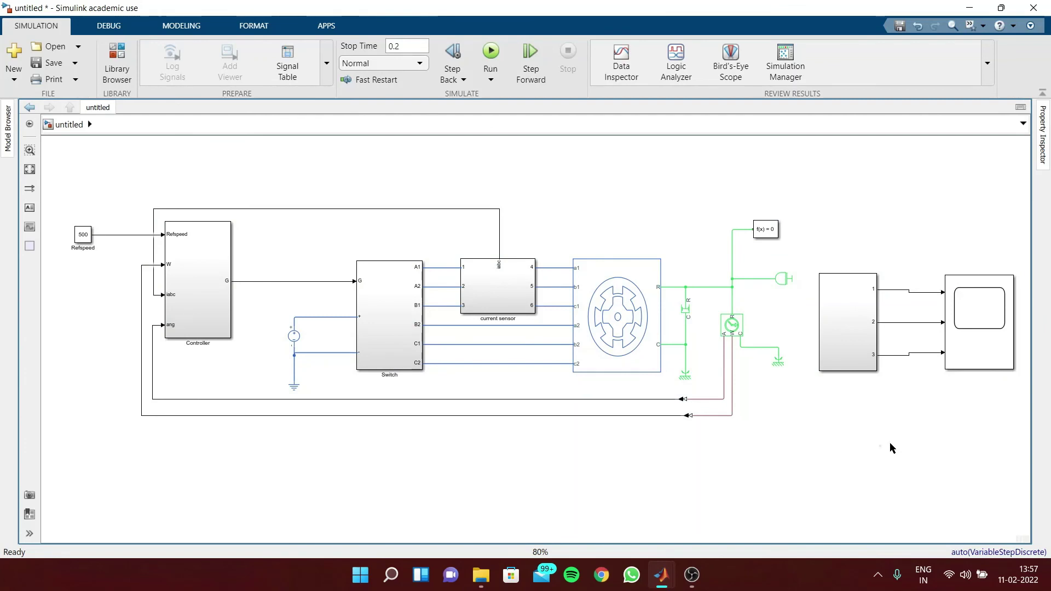